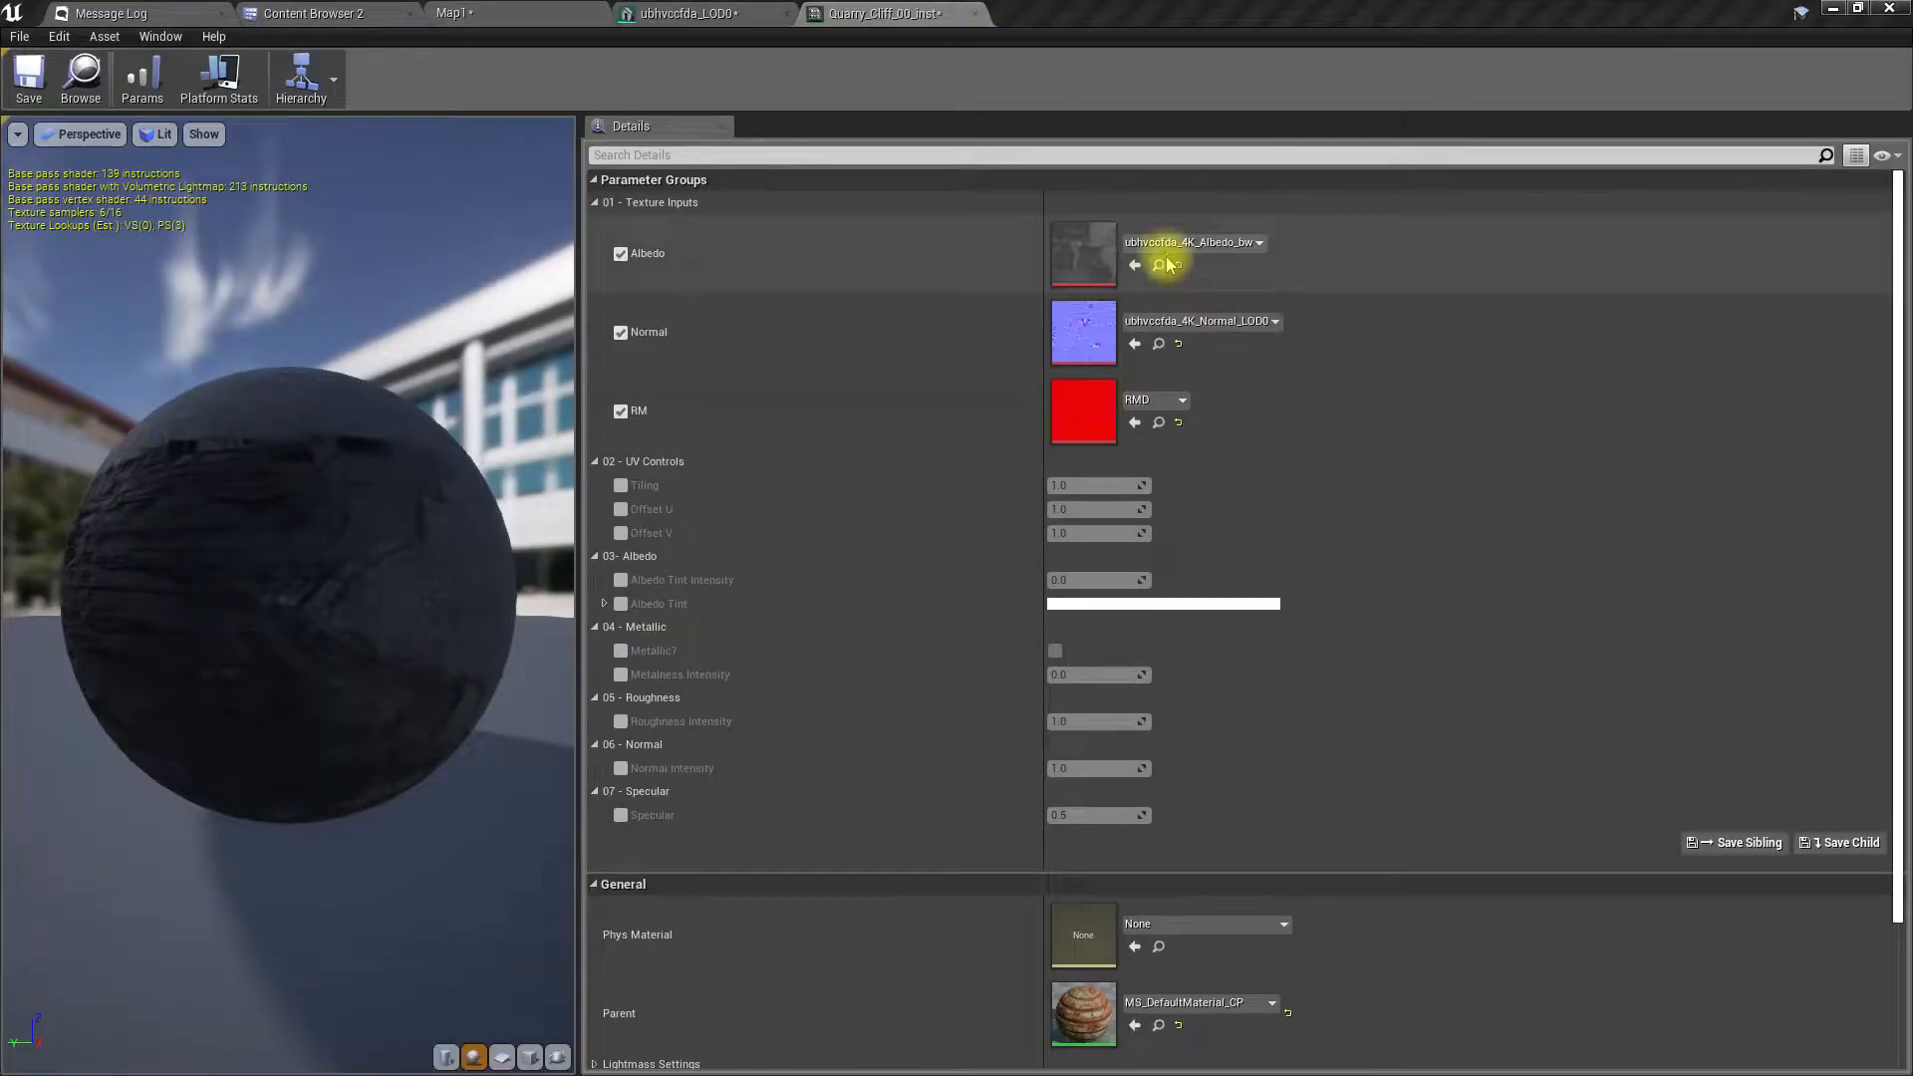
- Assign ubhvccfda_4K_Albedo as the Albedo texture of the Quarry_Cliff_00_inst material instance and inspect the cliffs in the level
left_click(1165, 242)
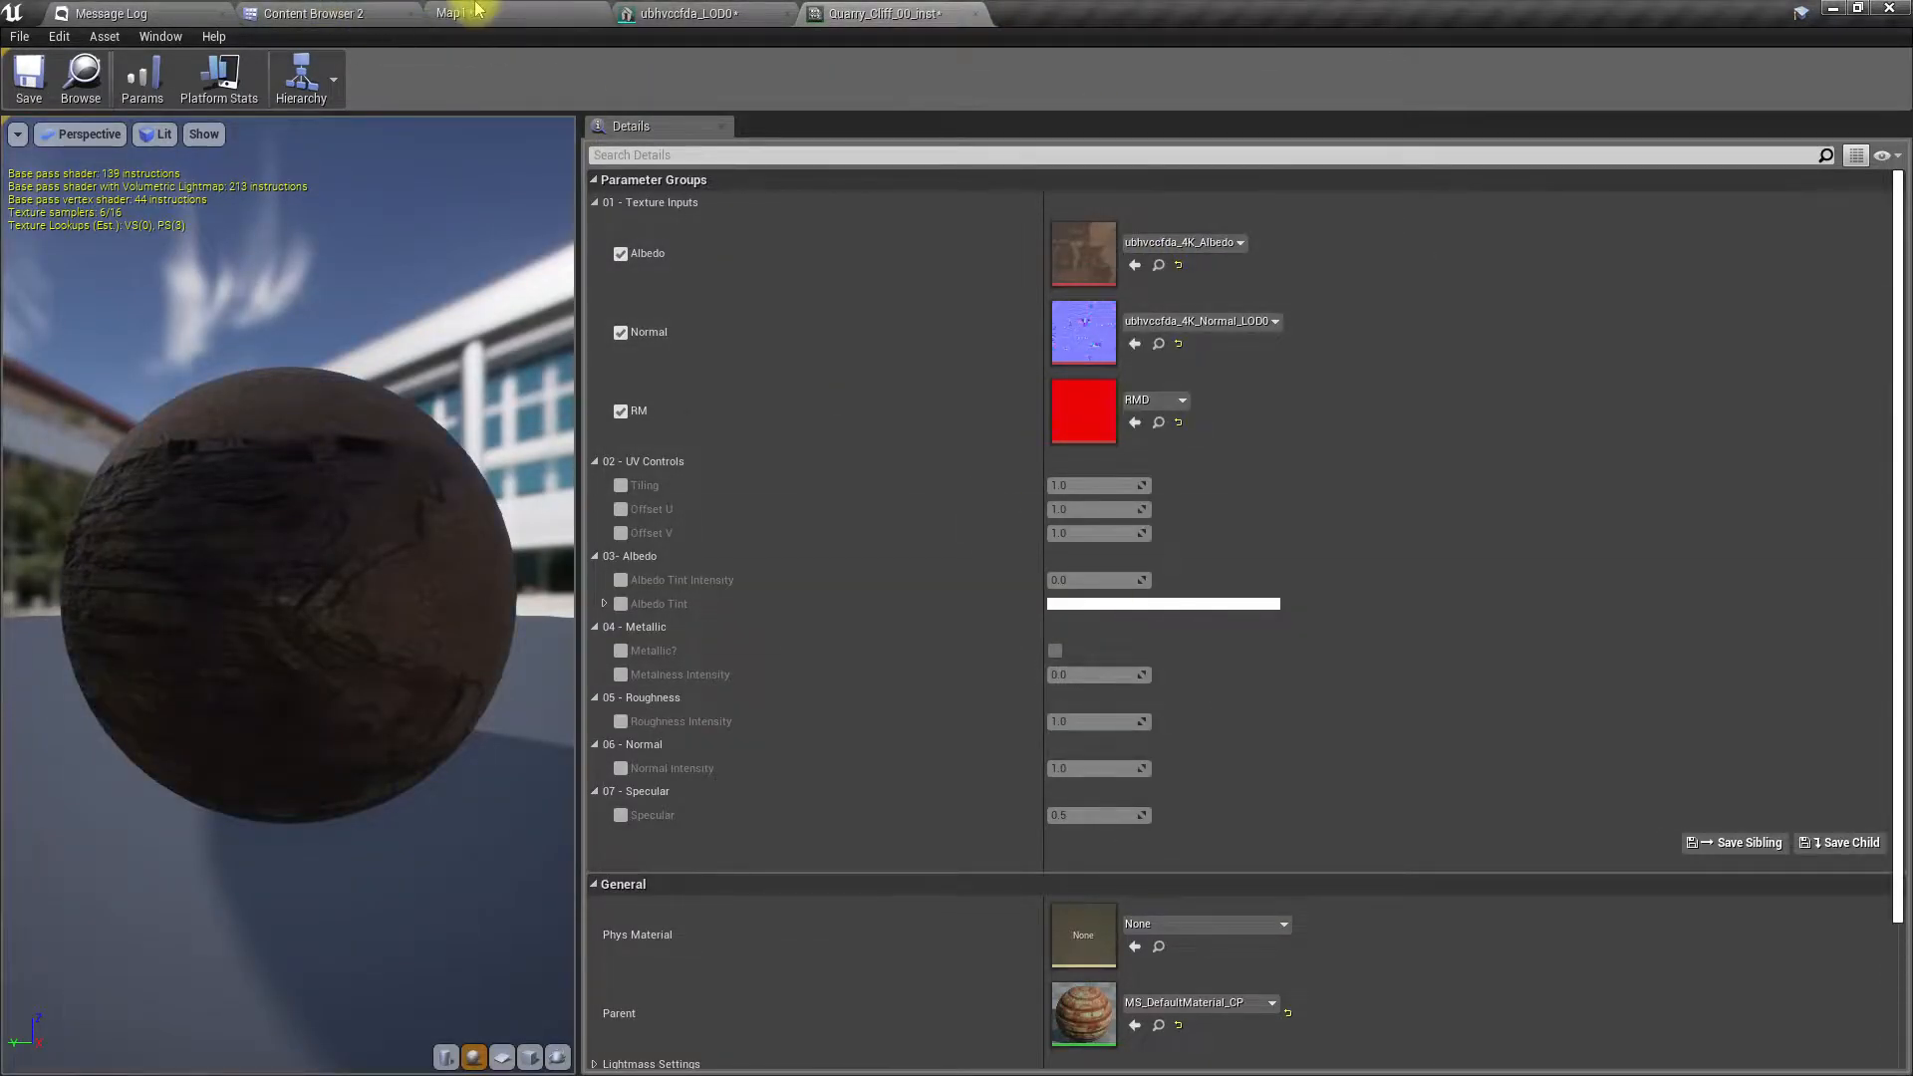
left_click(477, 12)
key("w")
right_click_drag(903, 491, 685, 516)
key("s")
key("w")
key("w")
key("s")
key("s")
key("w")
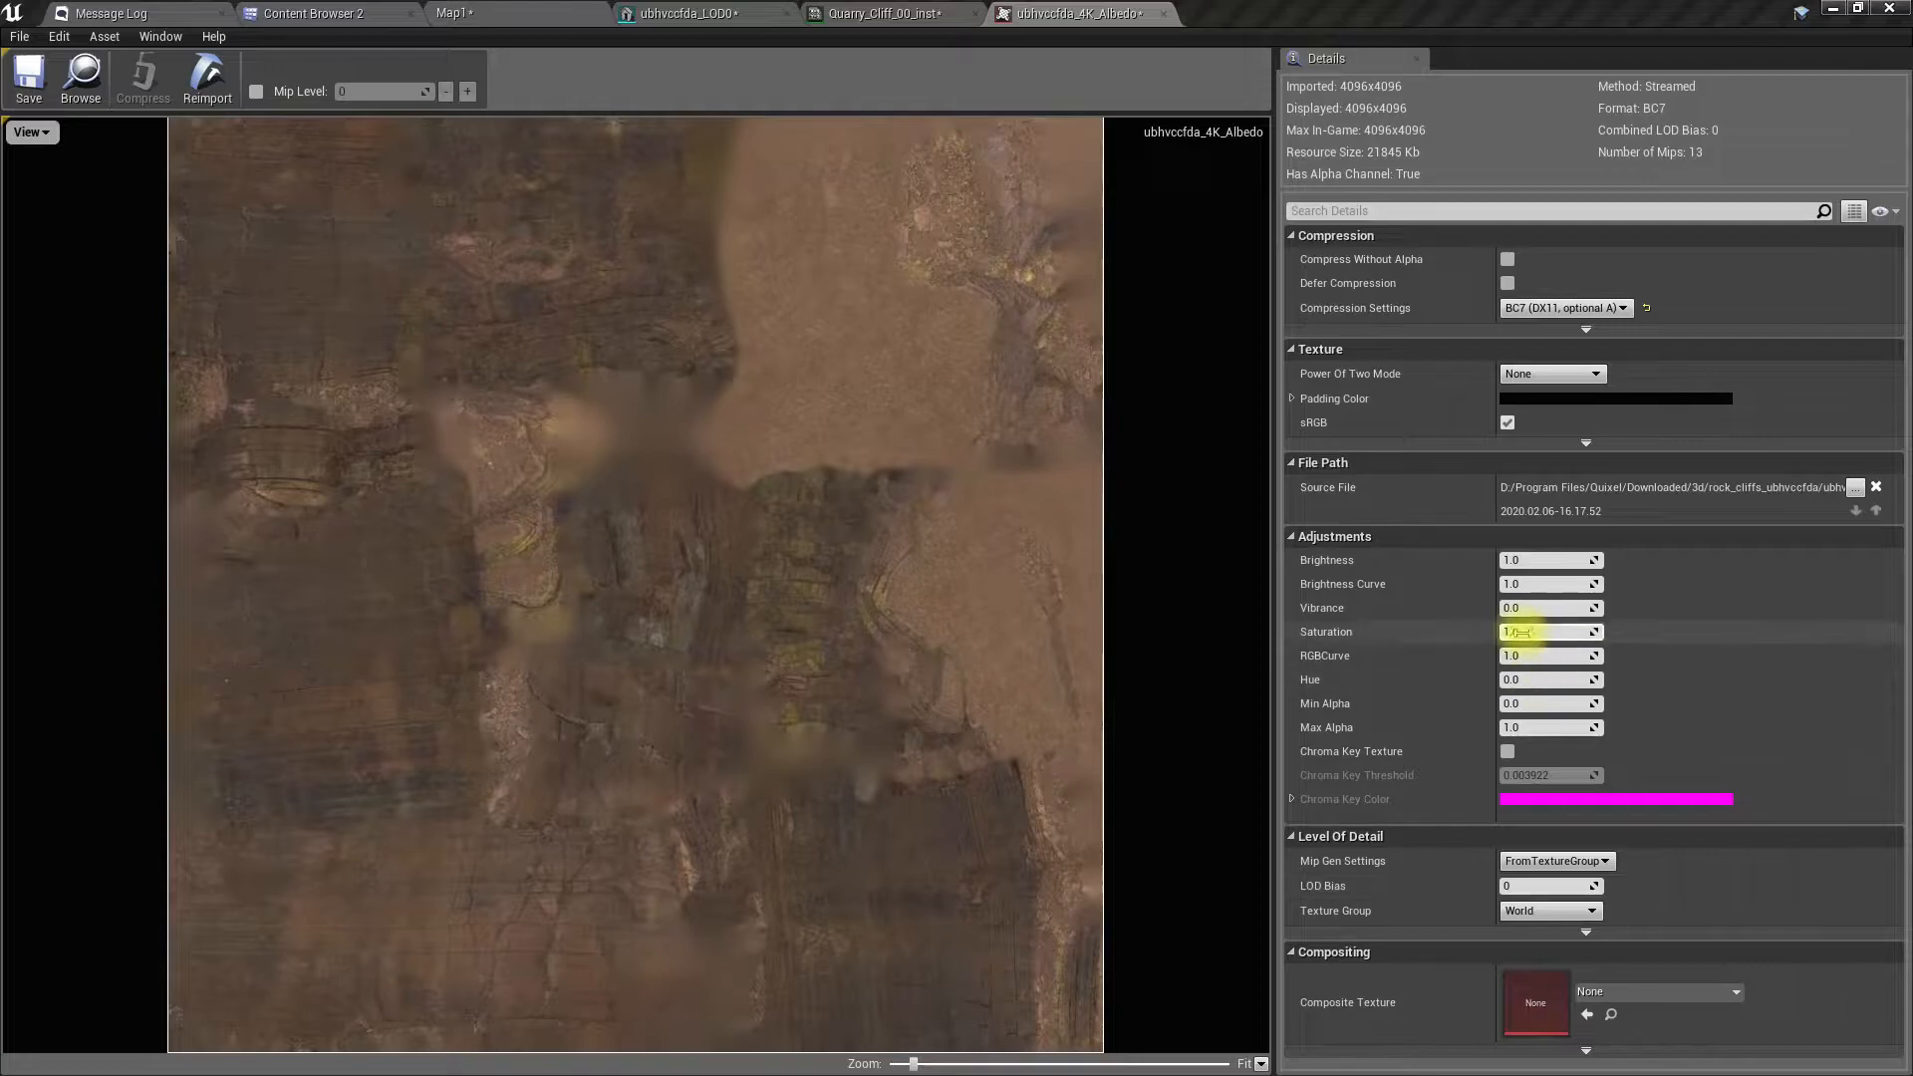
- Set the saturation of the ubhvccfda_4K_Albedo texture to 0.3
left_click(1550, 632)
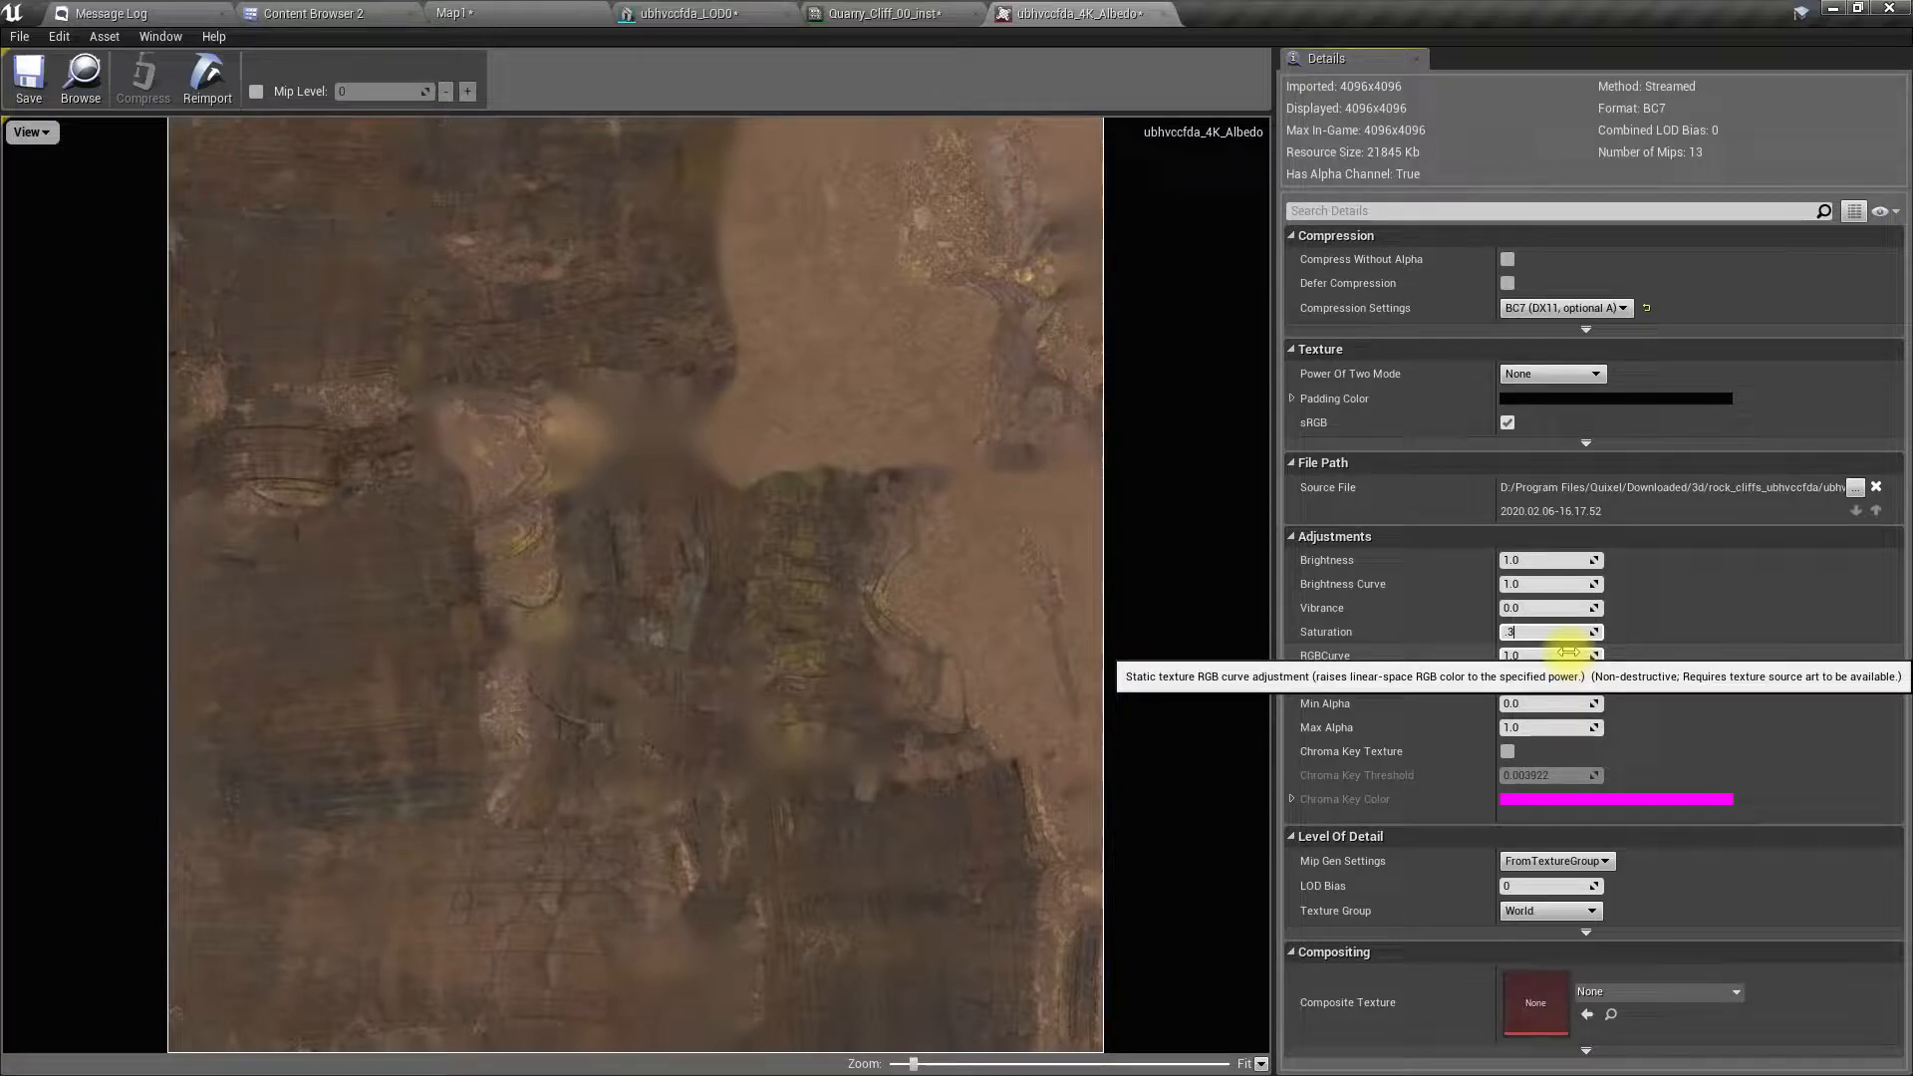
type(".3")
key("Return")
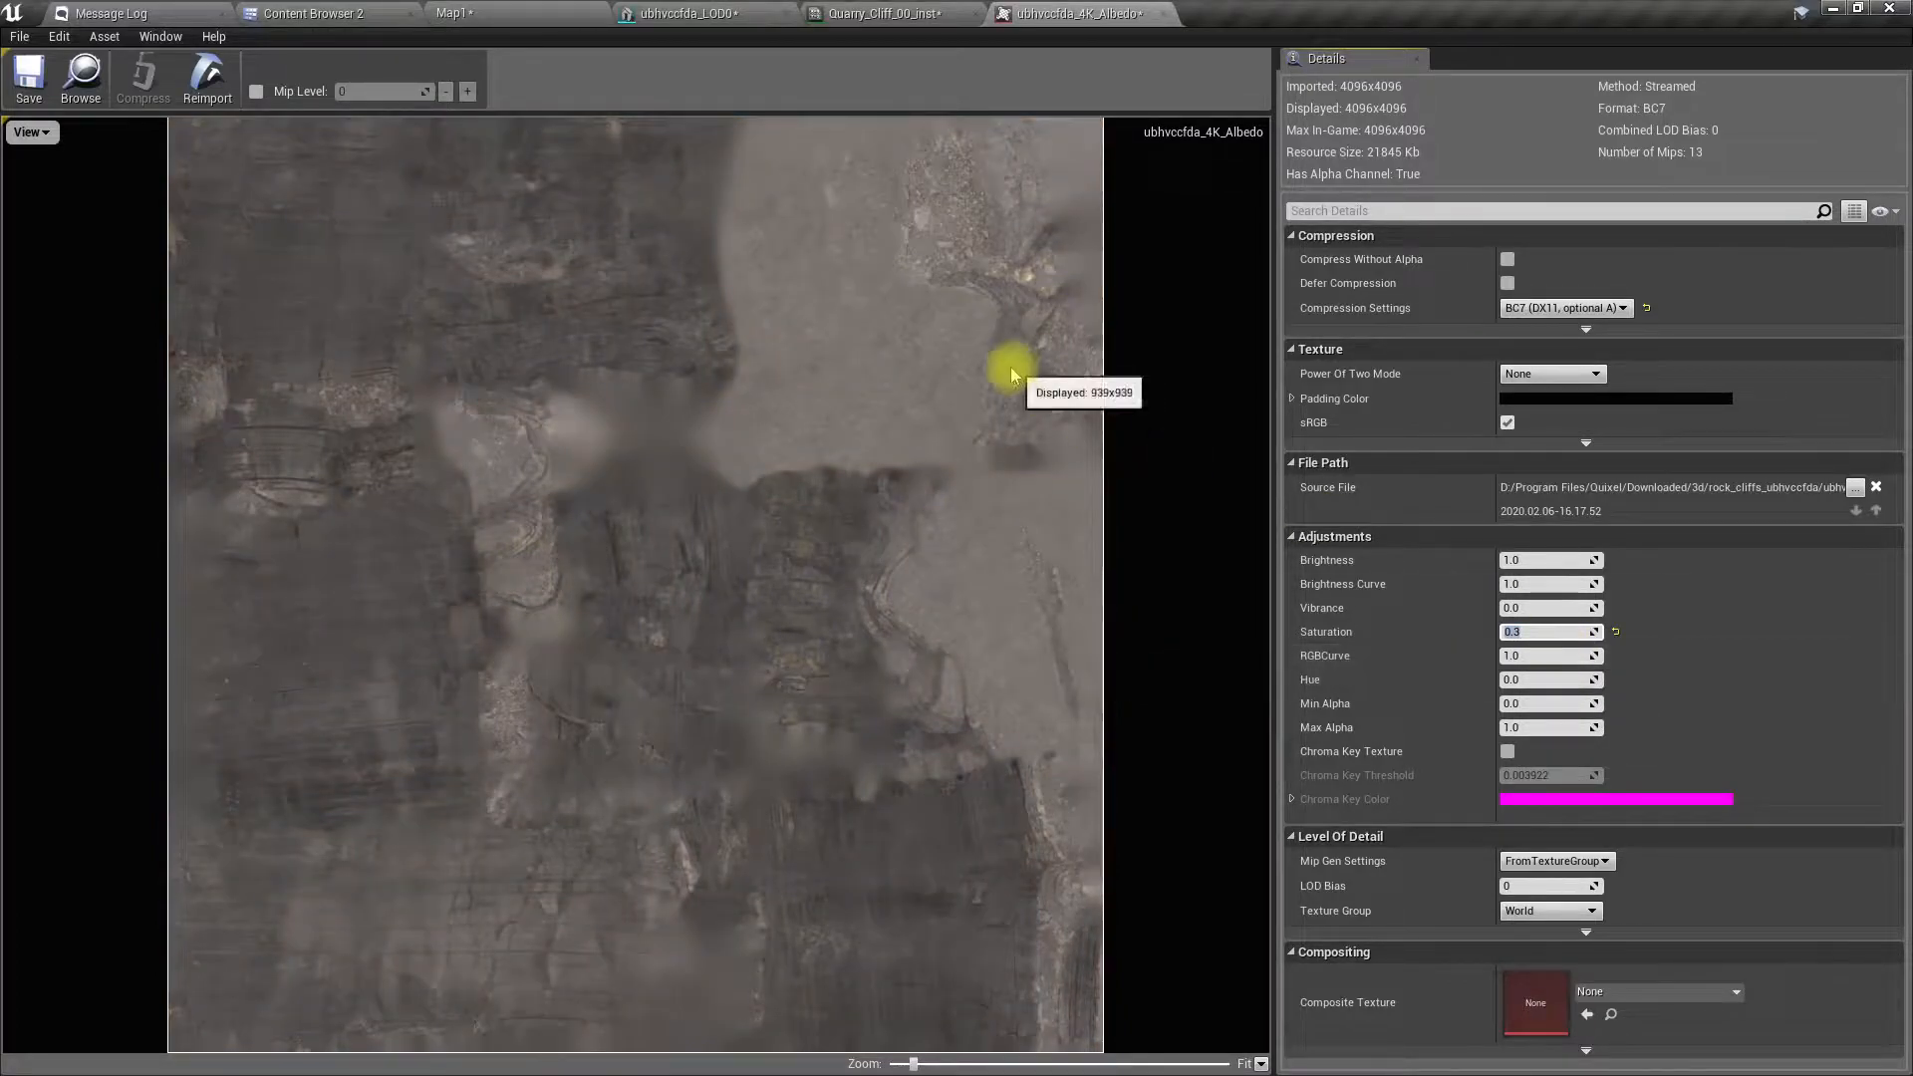
- Examine the rock color of the cliffs below the statue in the level, from close up and from a distance
left_click(423, 13)
key("w")
right_click_drag(973, 480, 932, 508)
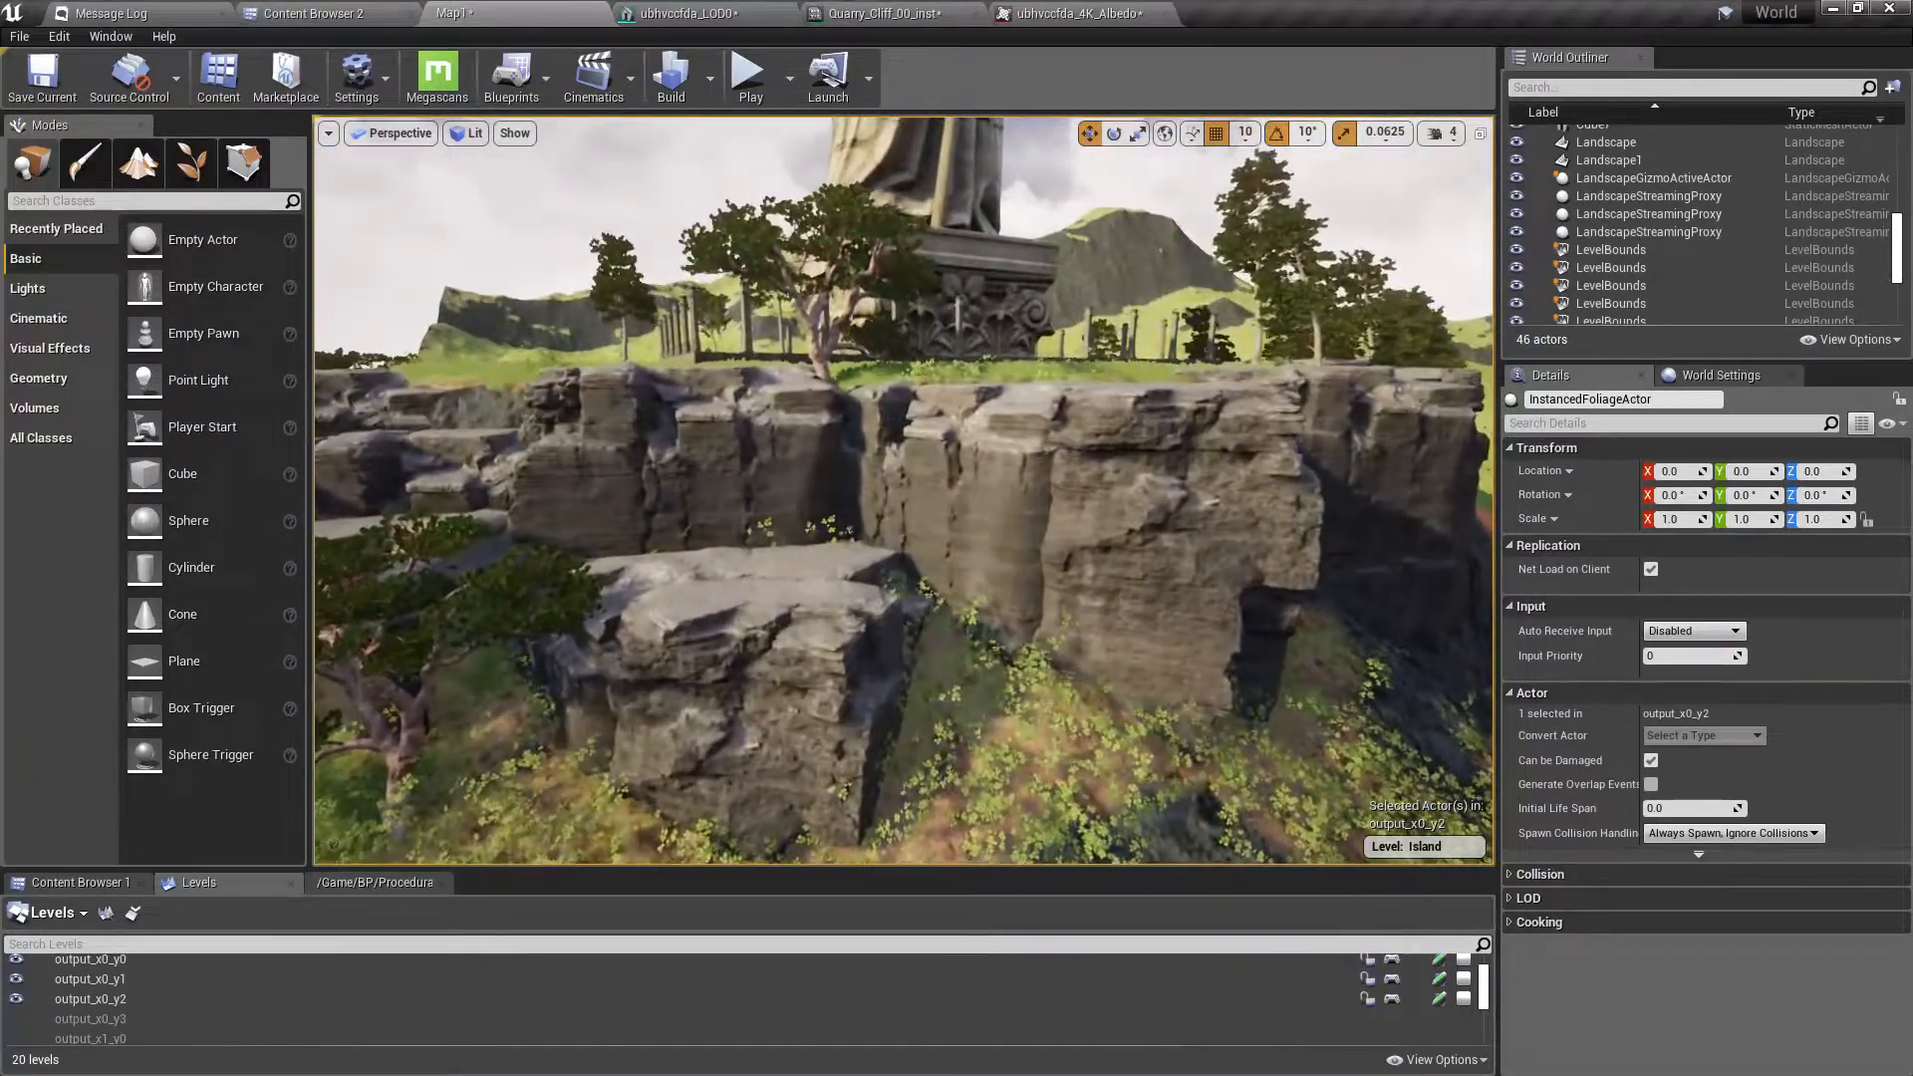
left_click_drag(931, 508, 932, 703)
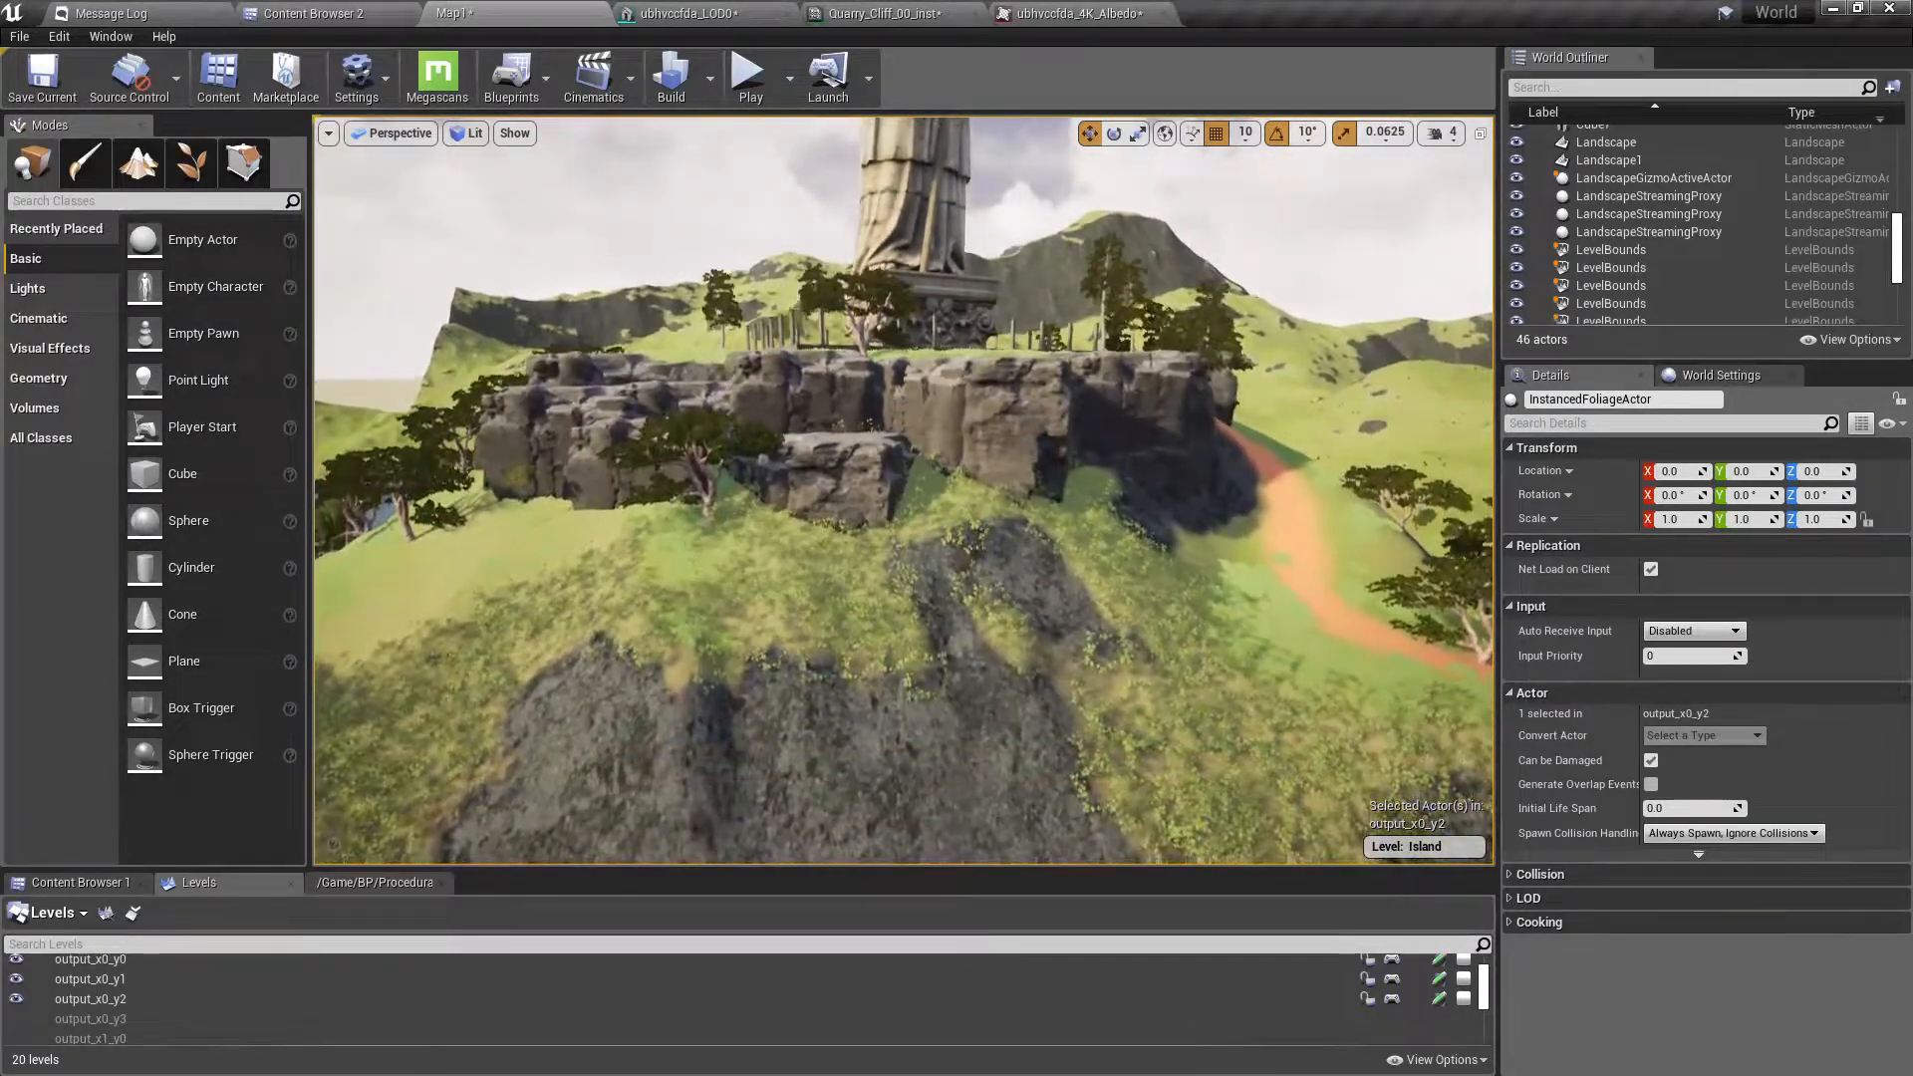
key("d")
right_click_drag(932, 598, 989, 486)
key("w")
key("s")
key("w")
key("a")
key("e")
key("w")
key("s")
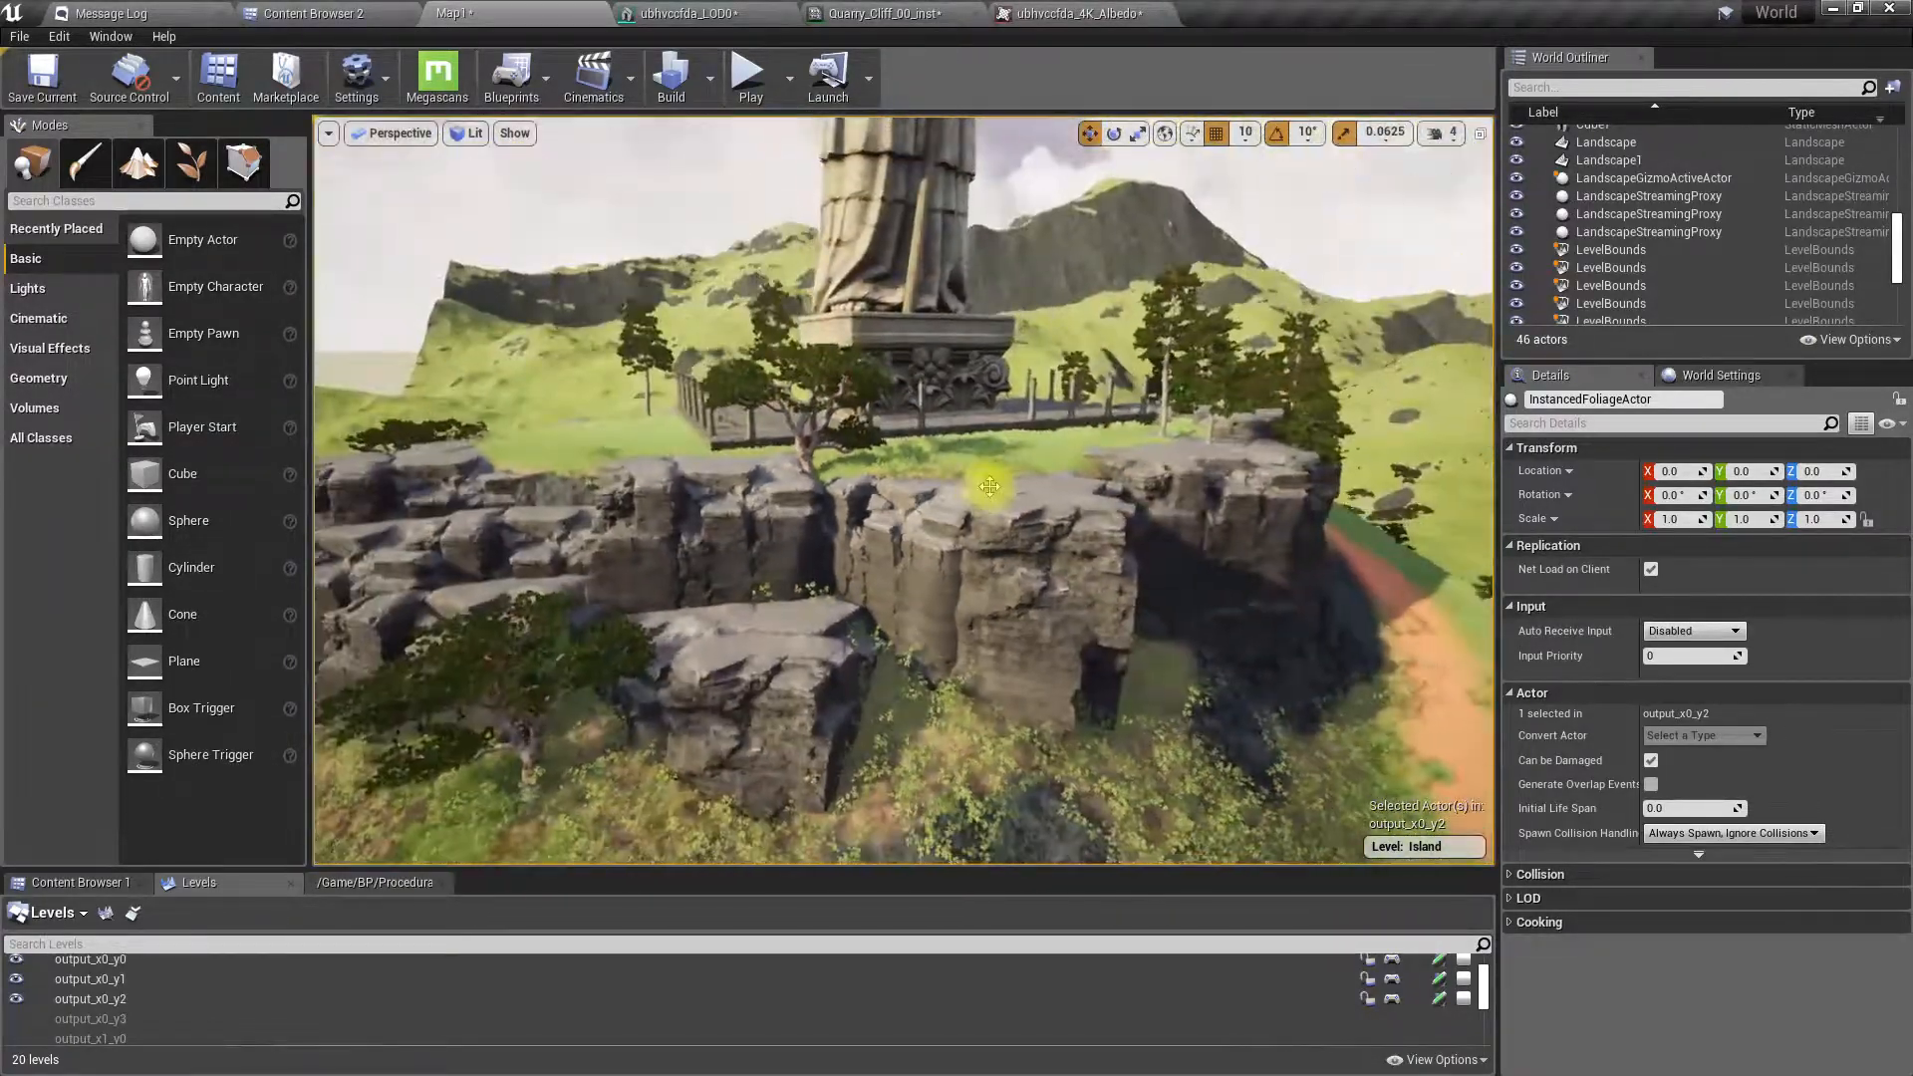
- Reopen the ubhvccfda_4K_Albedo texture from the Quarry_Cliff_00 folder and set its saturation to 0
left_click(304, 13)
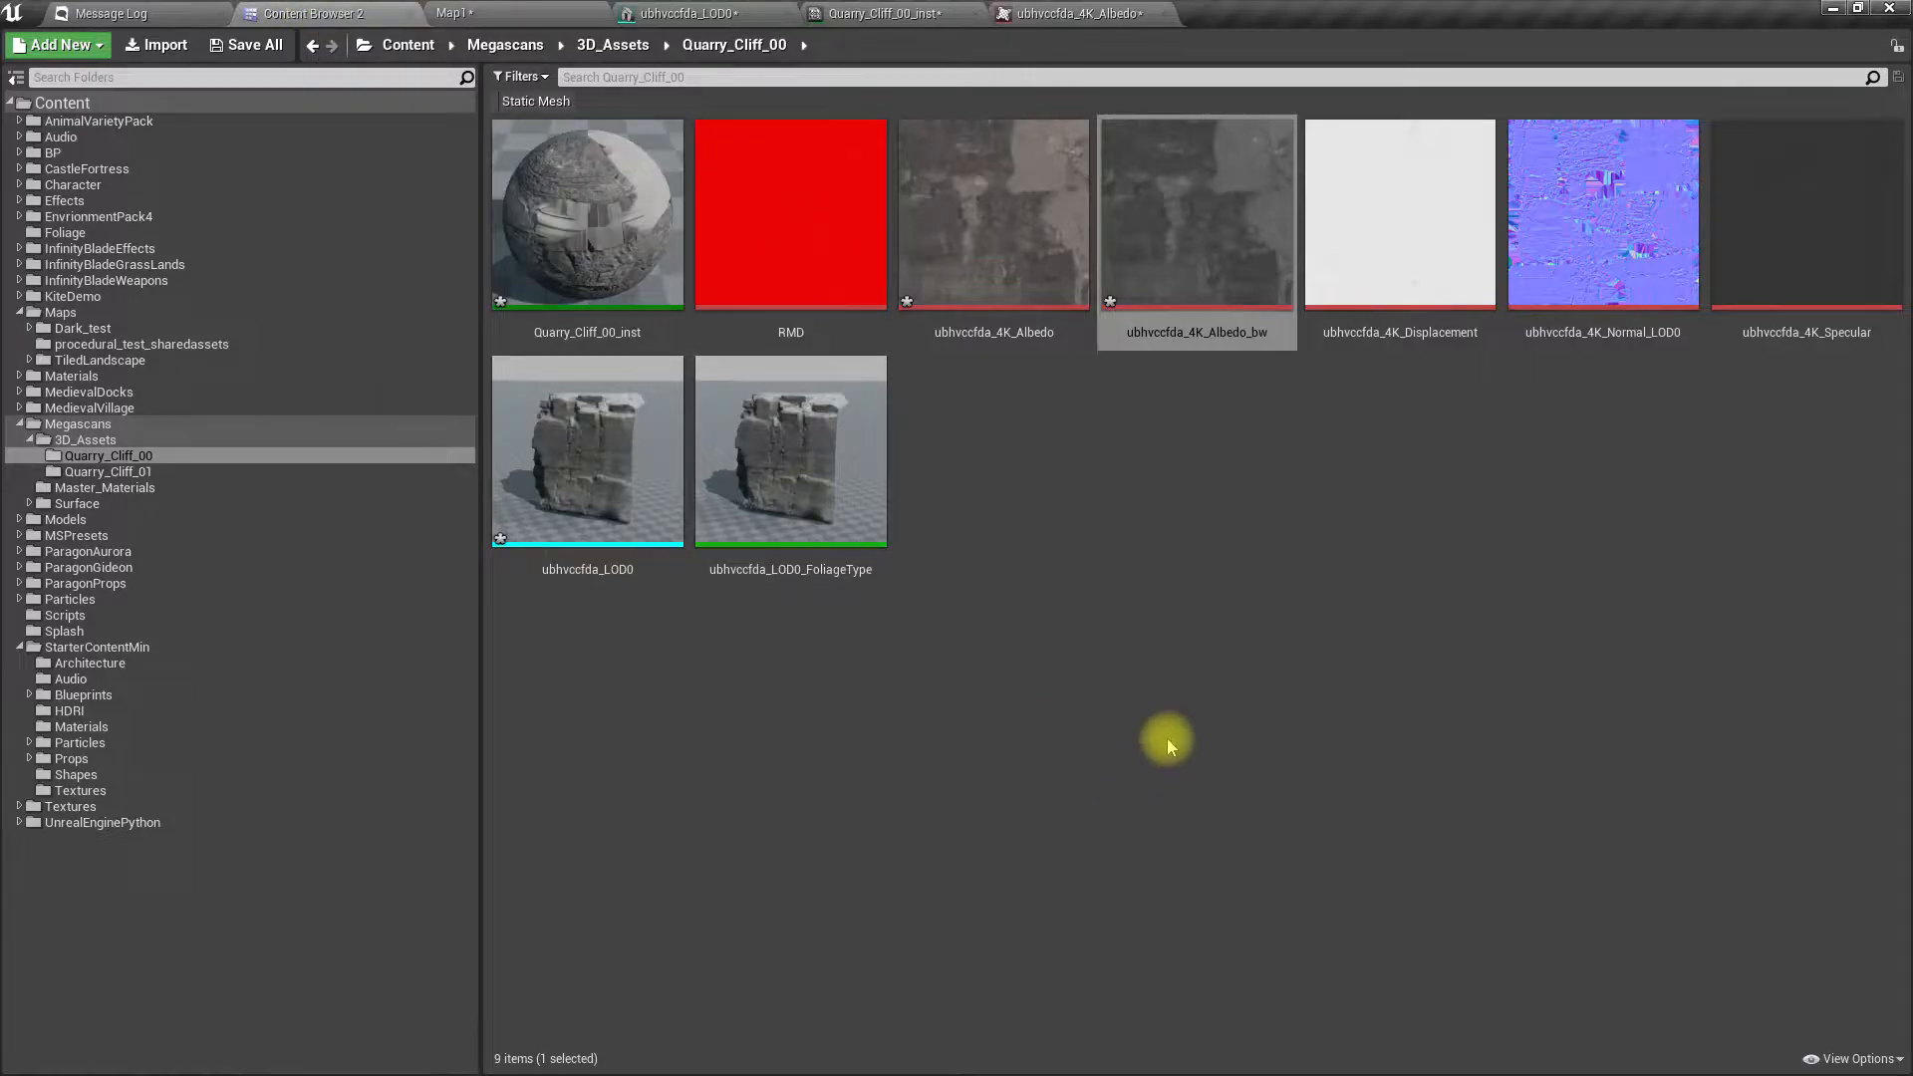
left_click(1222, 583)
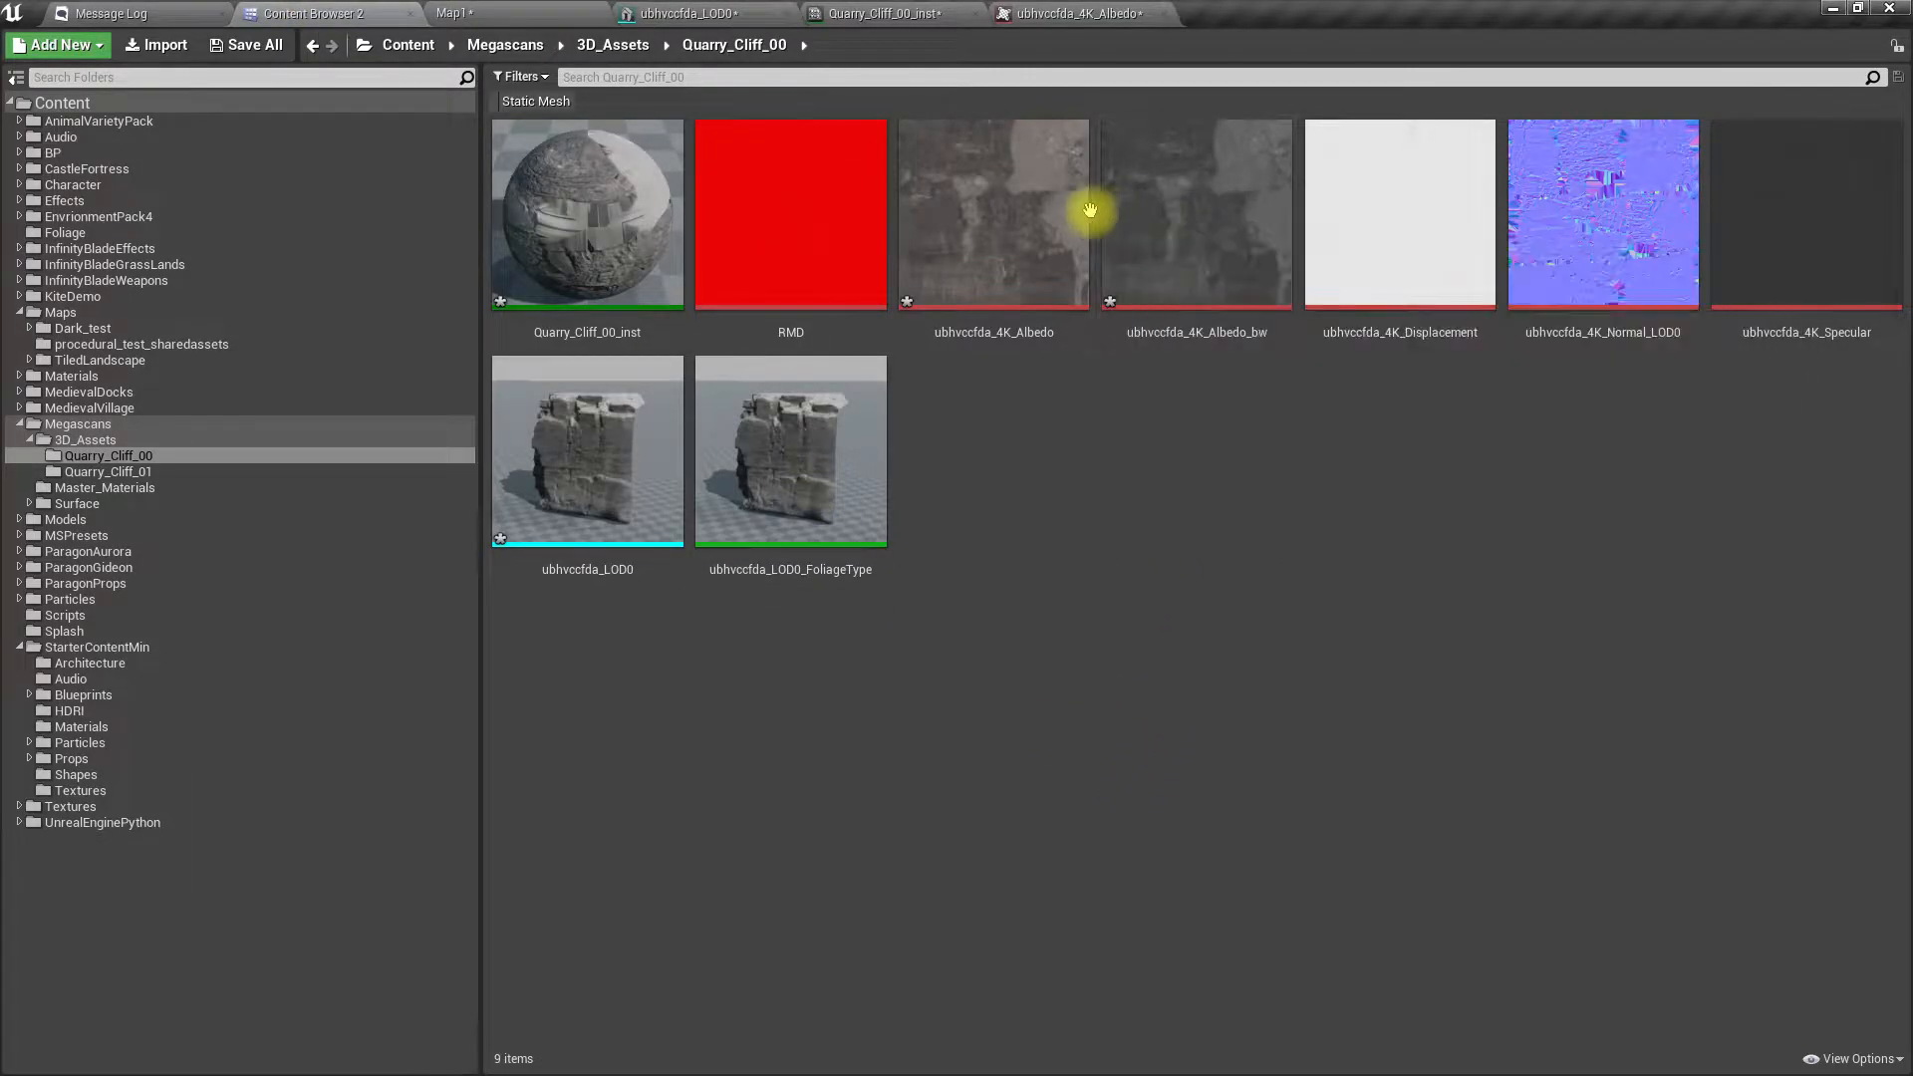
double_click(995, 204)
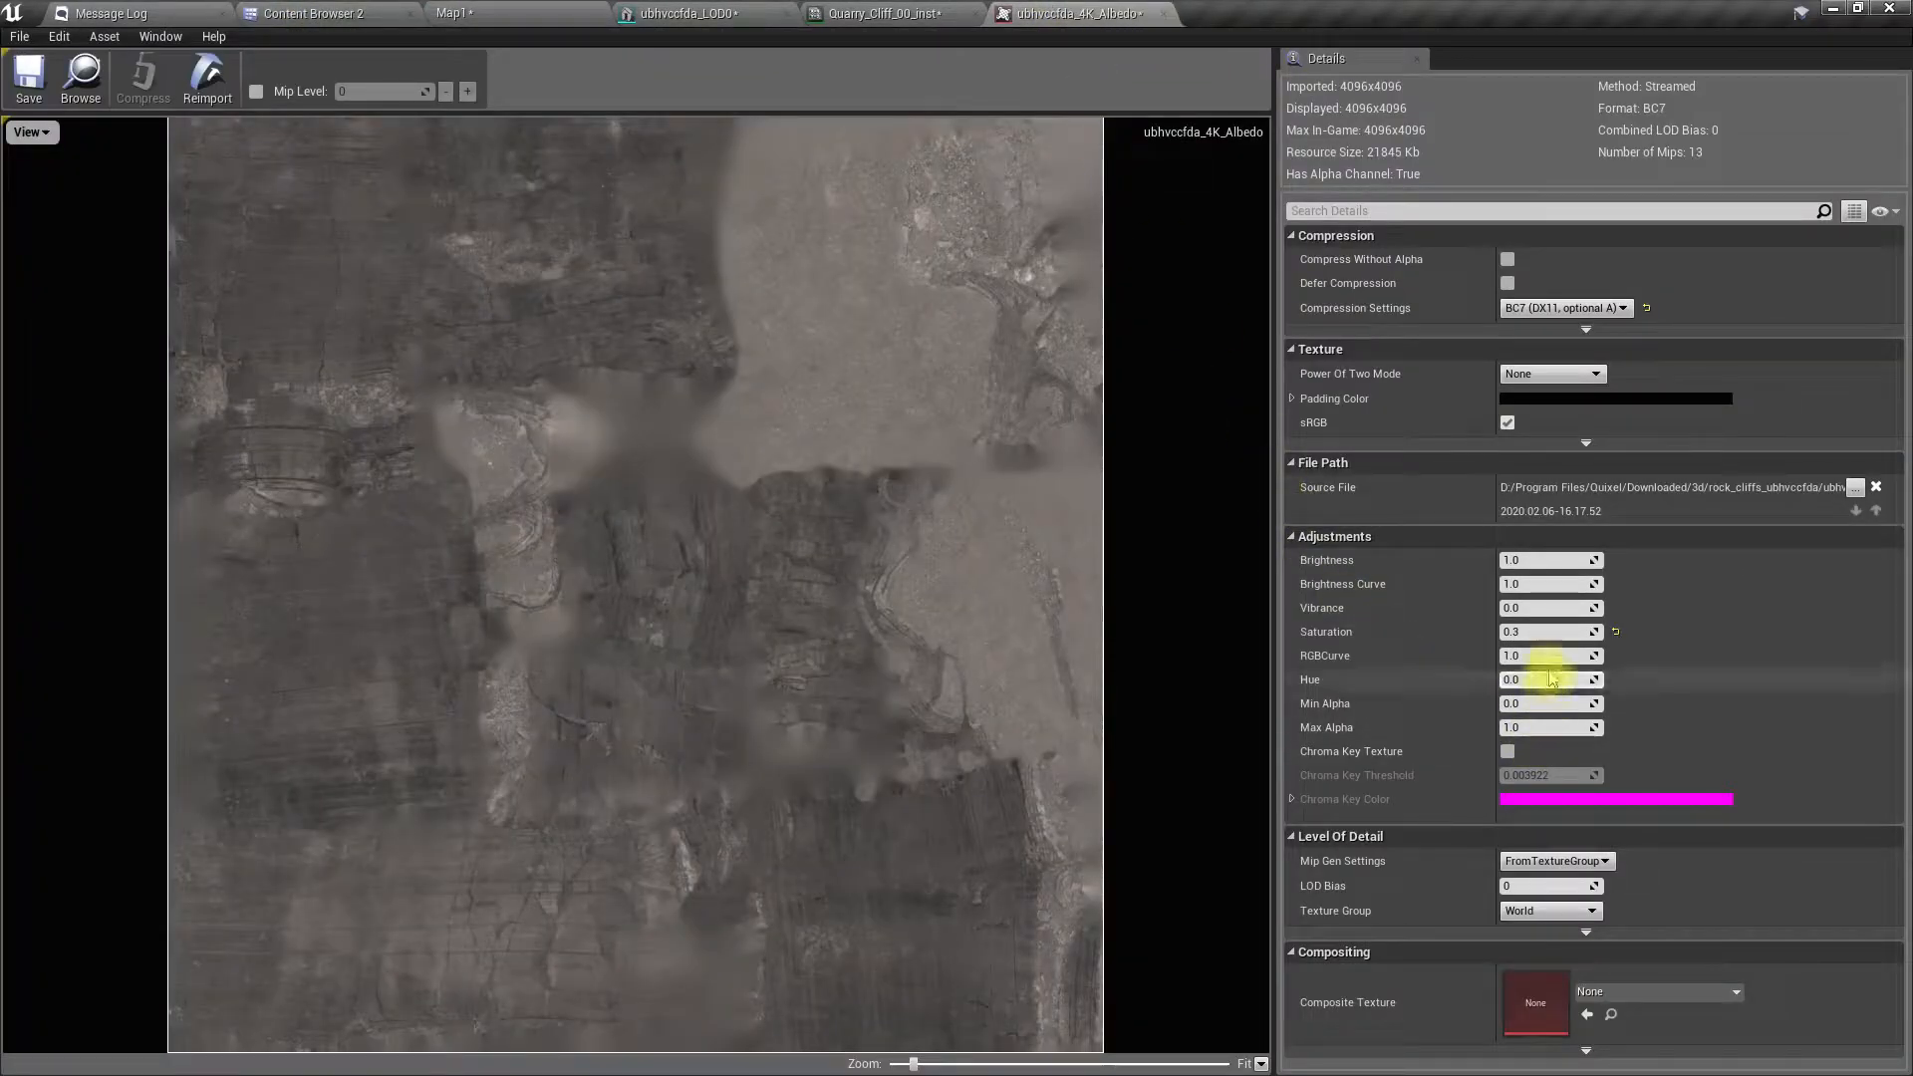
left_click(1552, 630)
type("0")
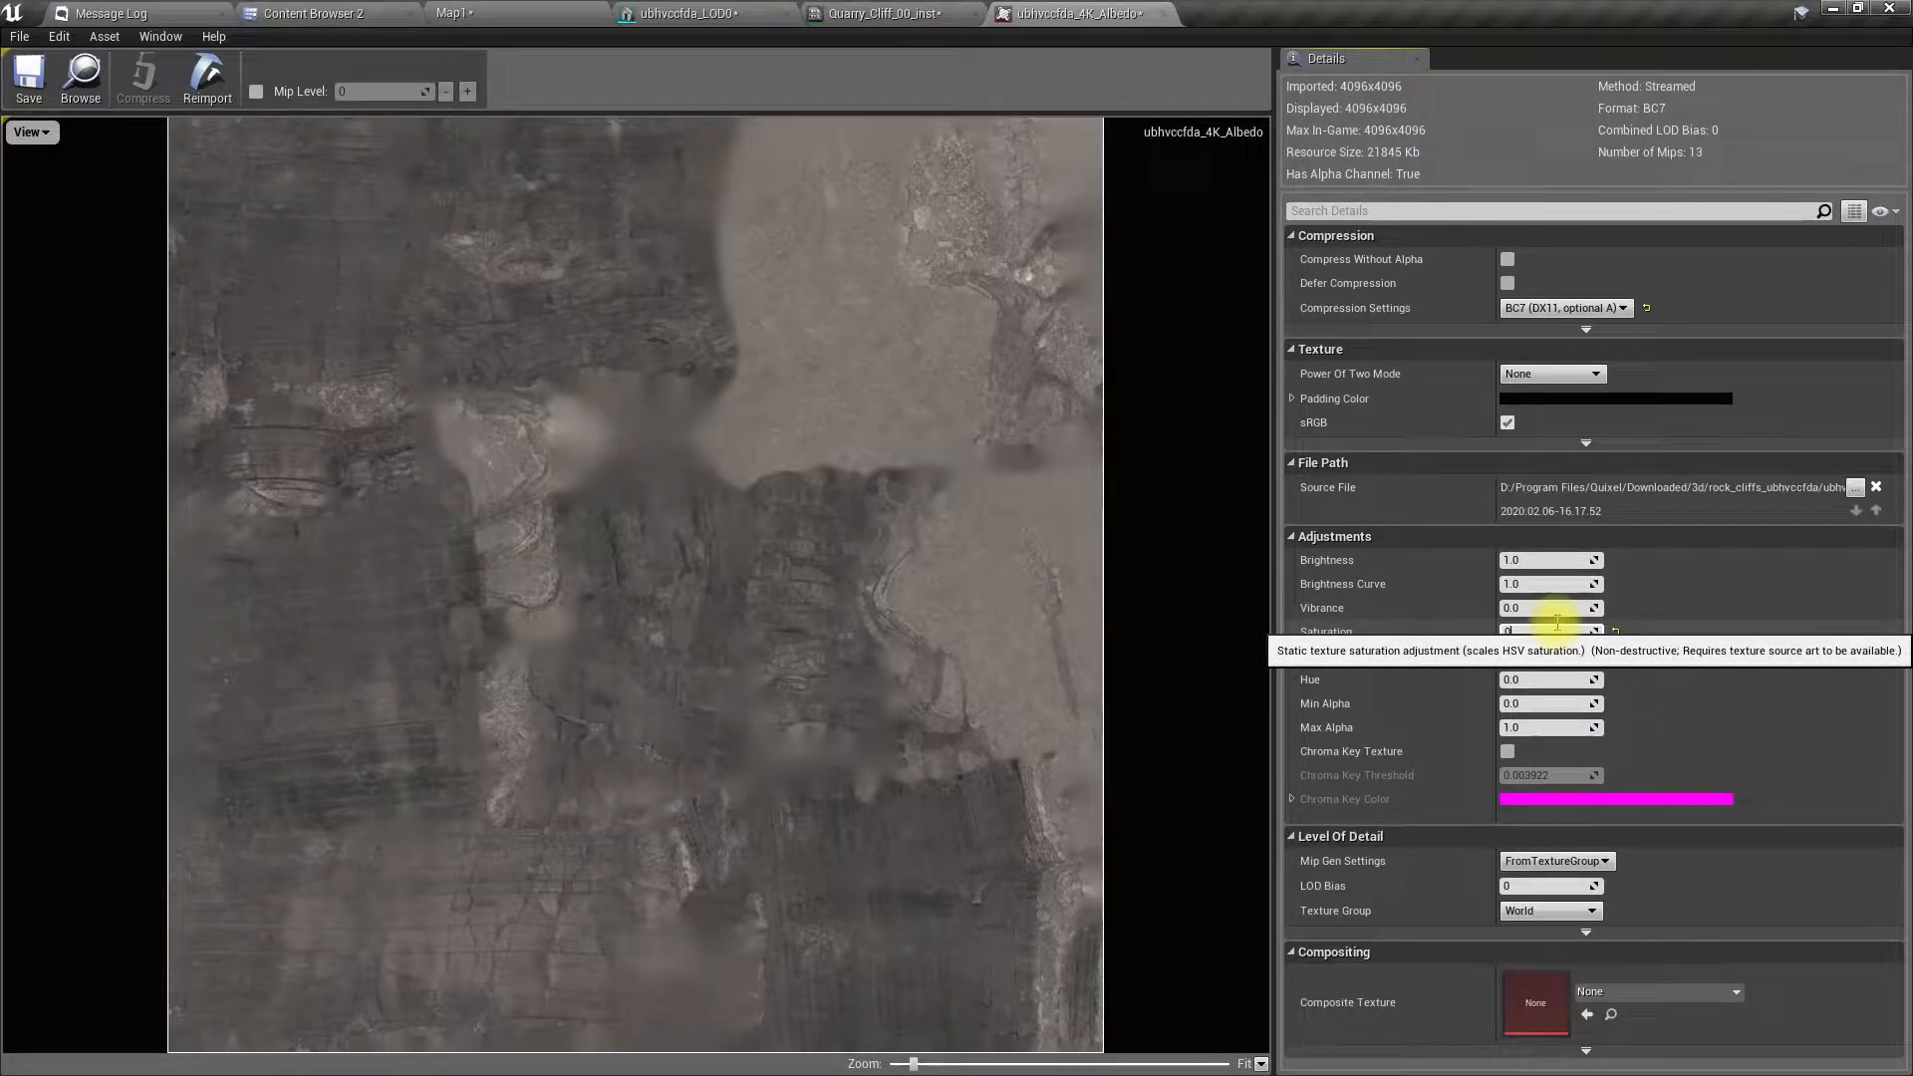
key("Return")
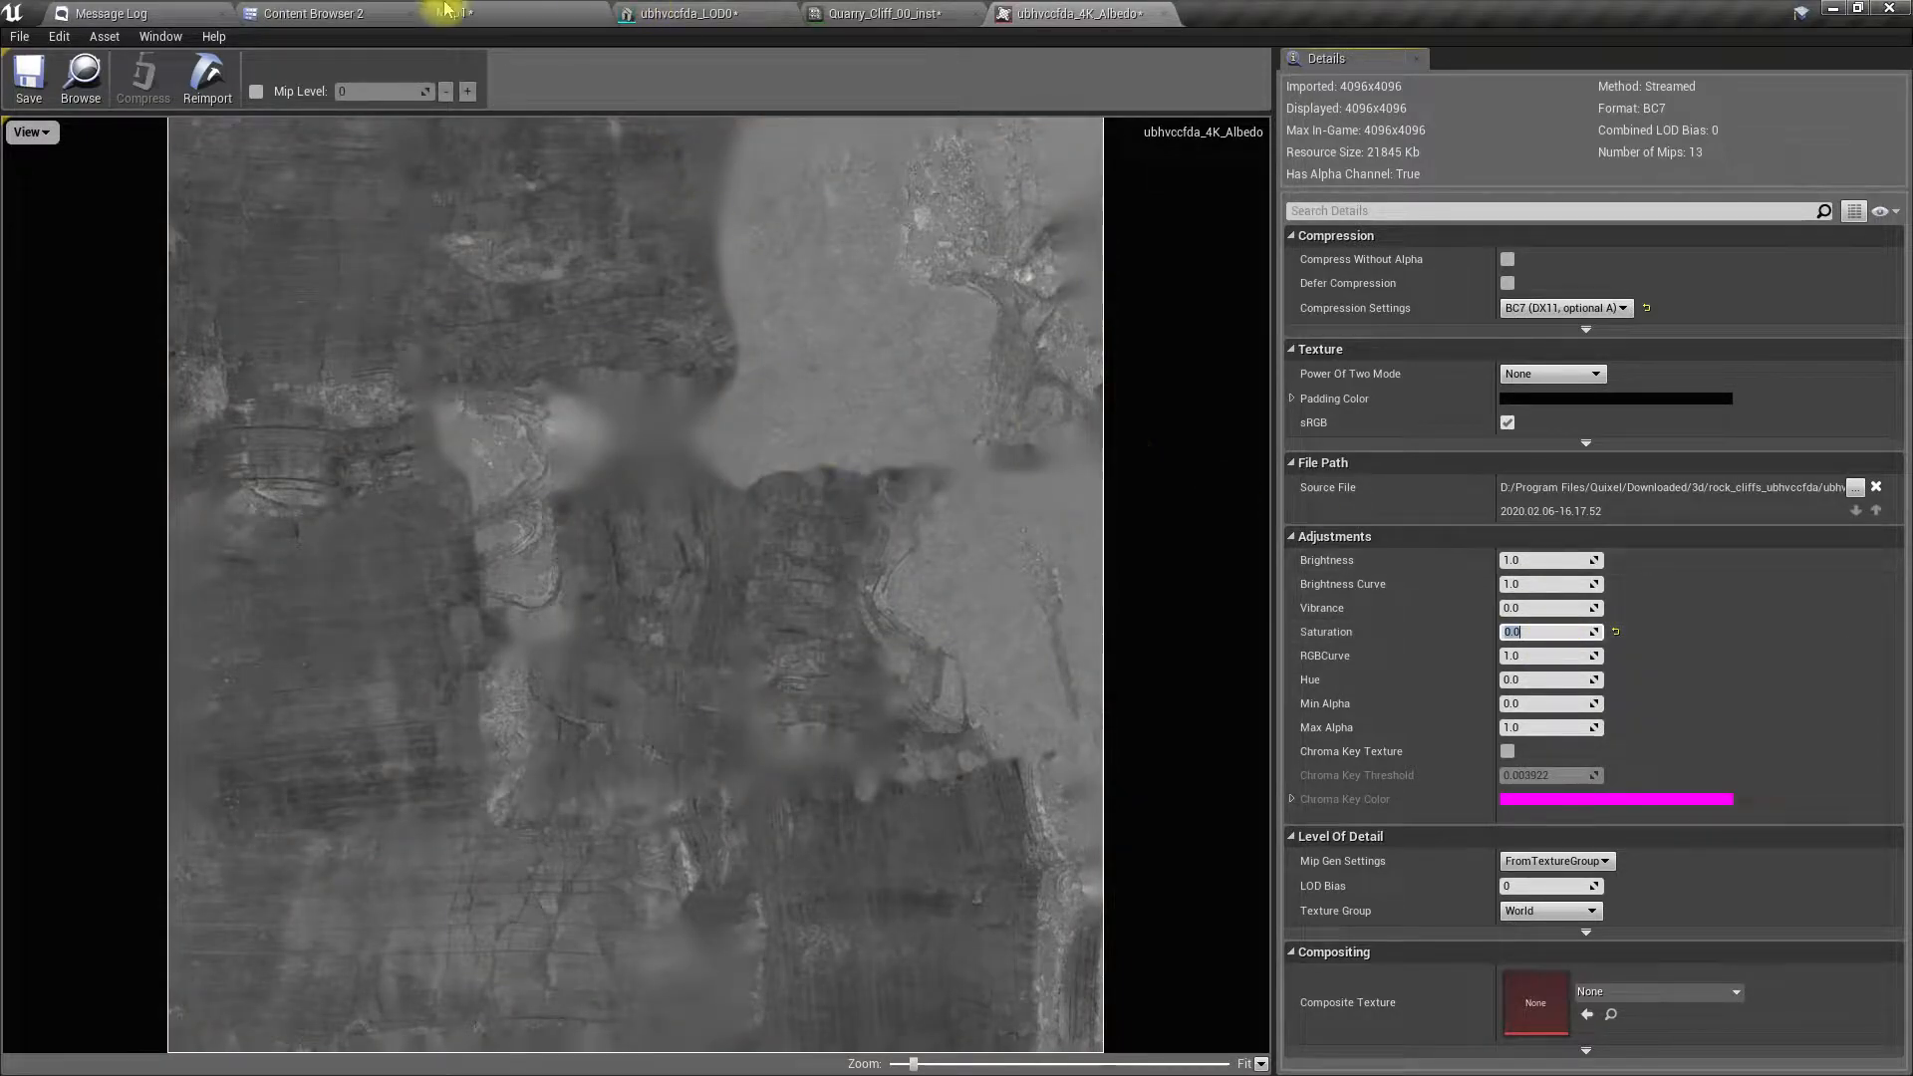
- Check the desaturated albedo in the asset folder and inspect the cliffs in the level at close range
left_click(477, 12)
left_click(334, 13)
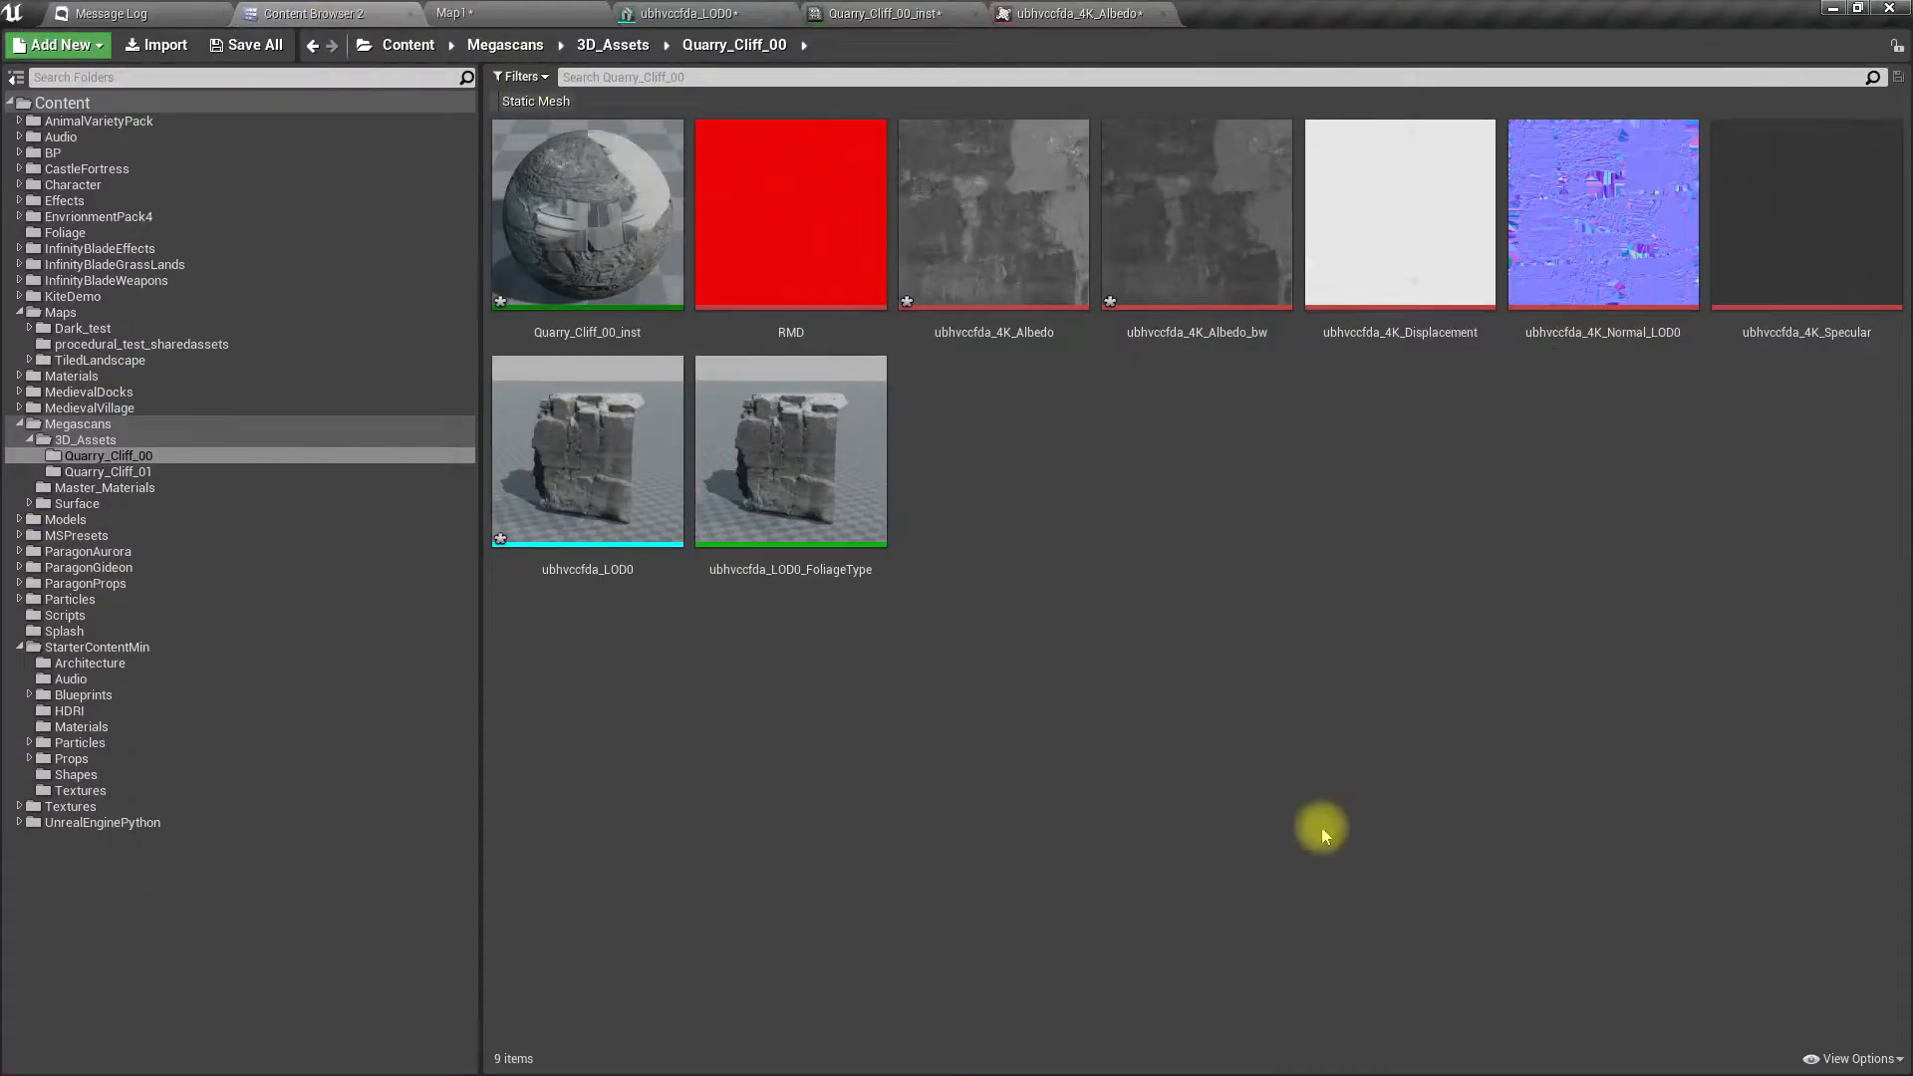
left_click(468, 12)
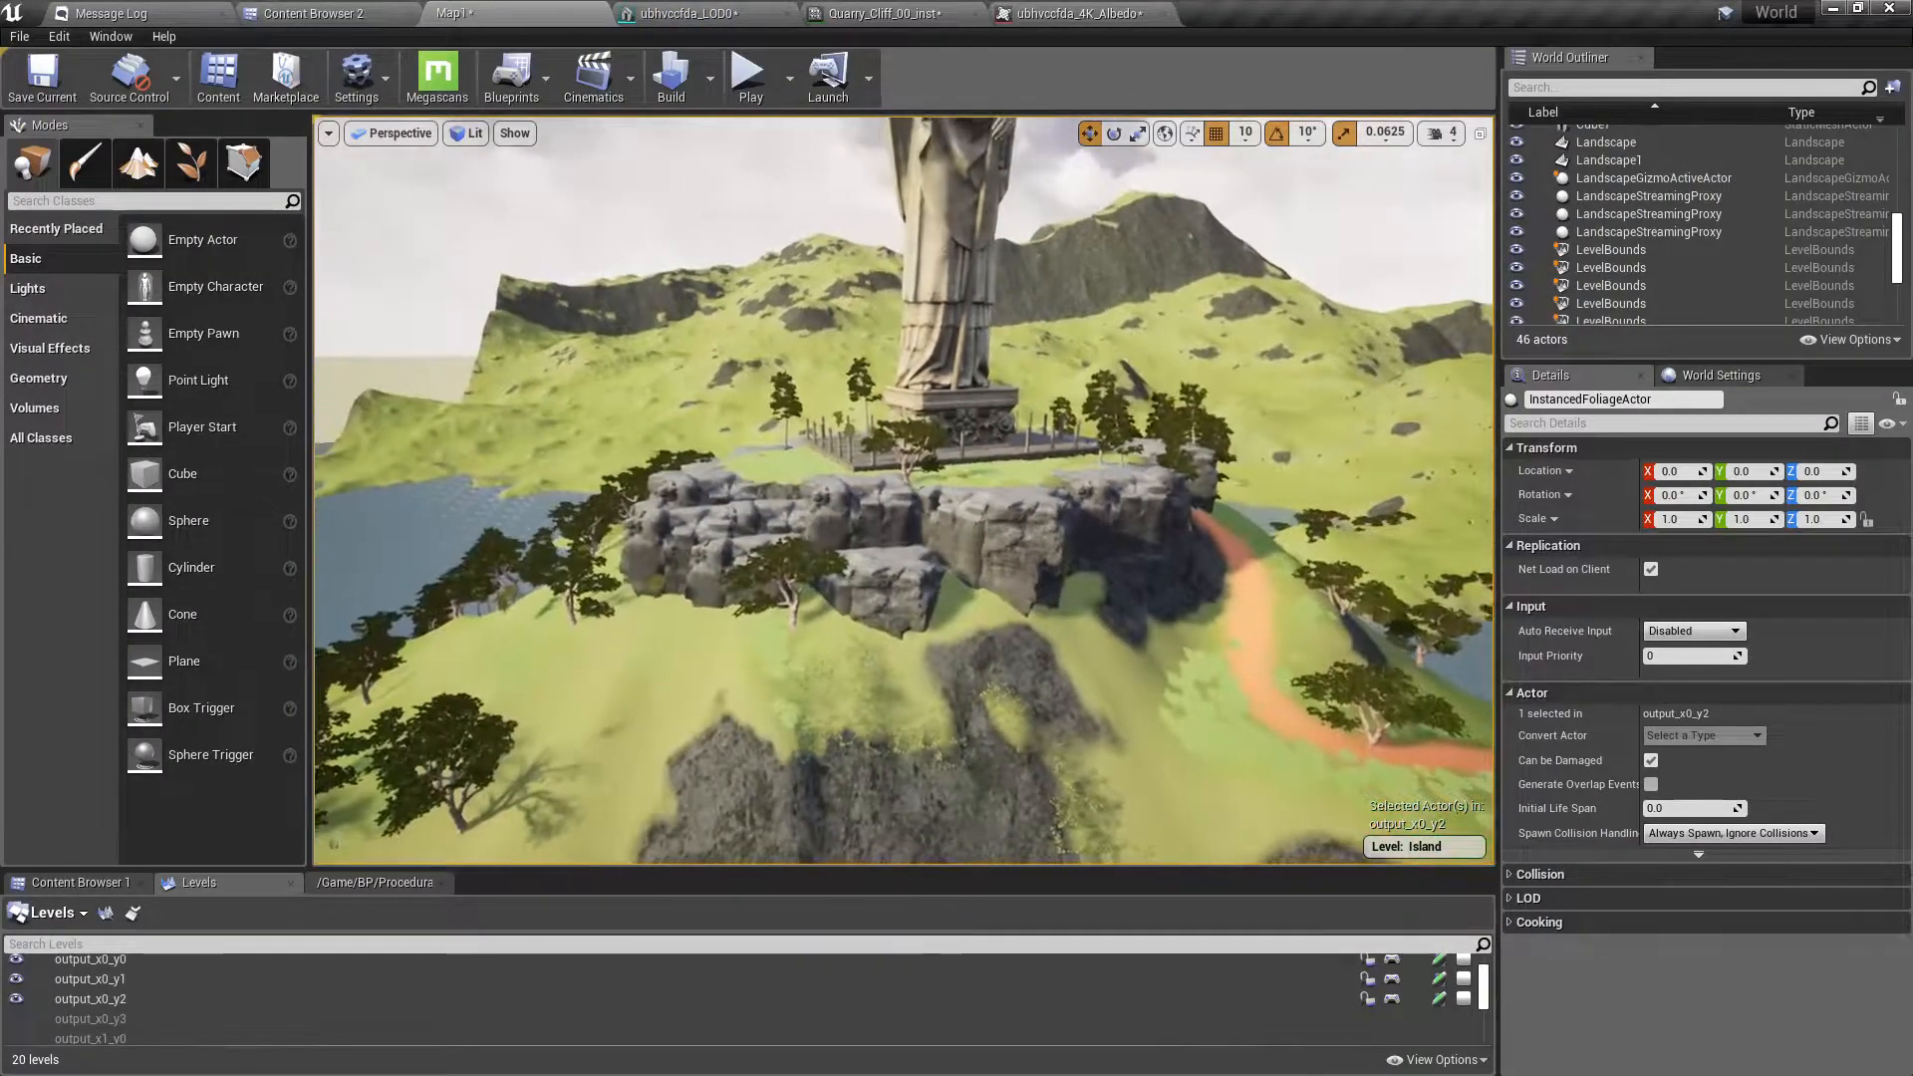
key("w")
mouse_move(903, 489)
right_mouse_down()
mouse_move(903, 558)
mouse_move(903, 438)
mouse_move(903, 518)
right_mouse_up()
key("s")
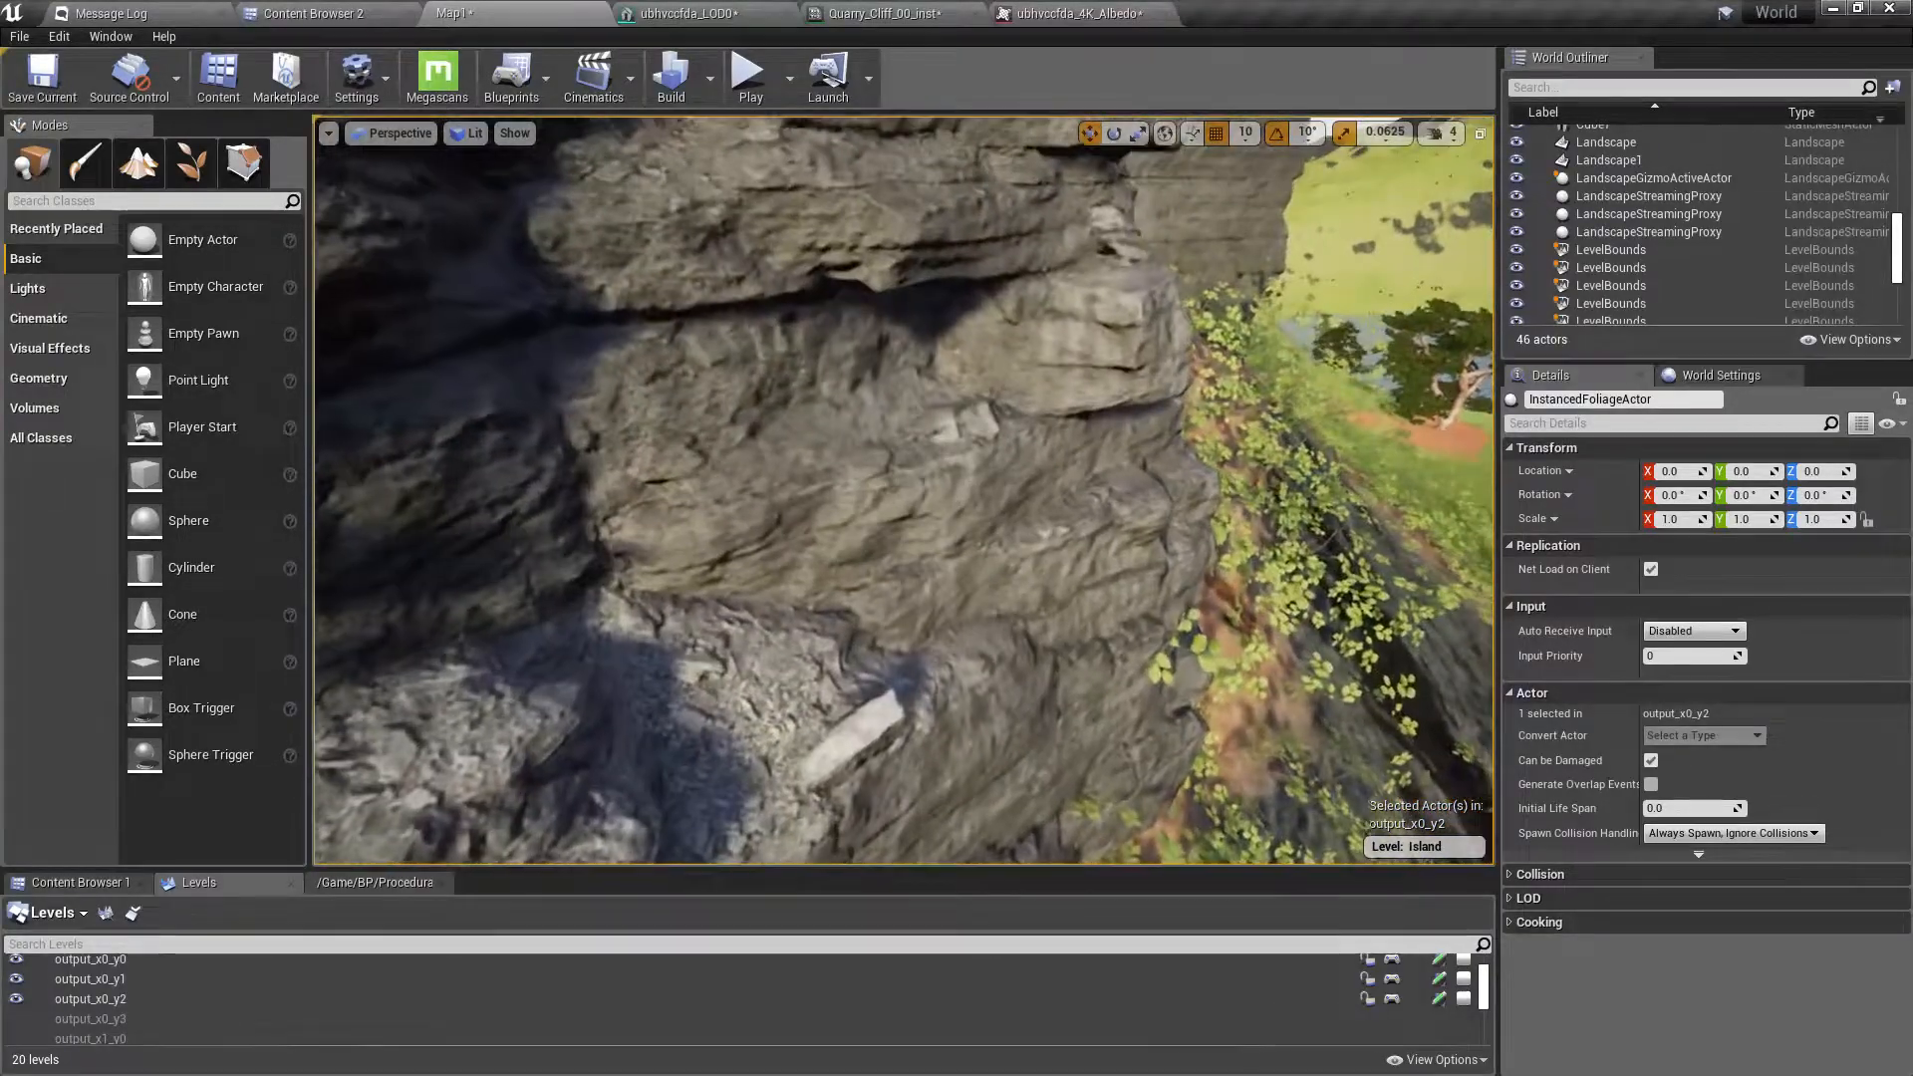
right_click_drag(902, 490, 997, 299)
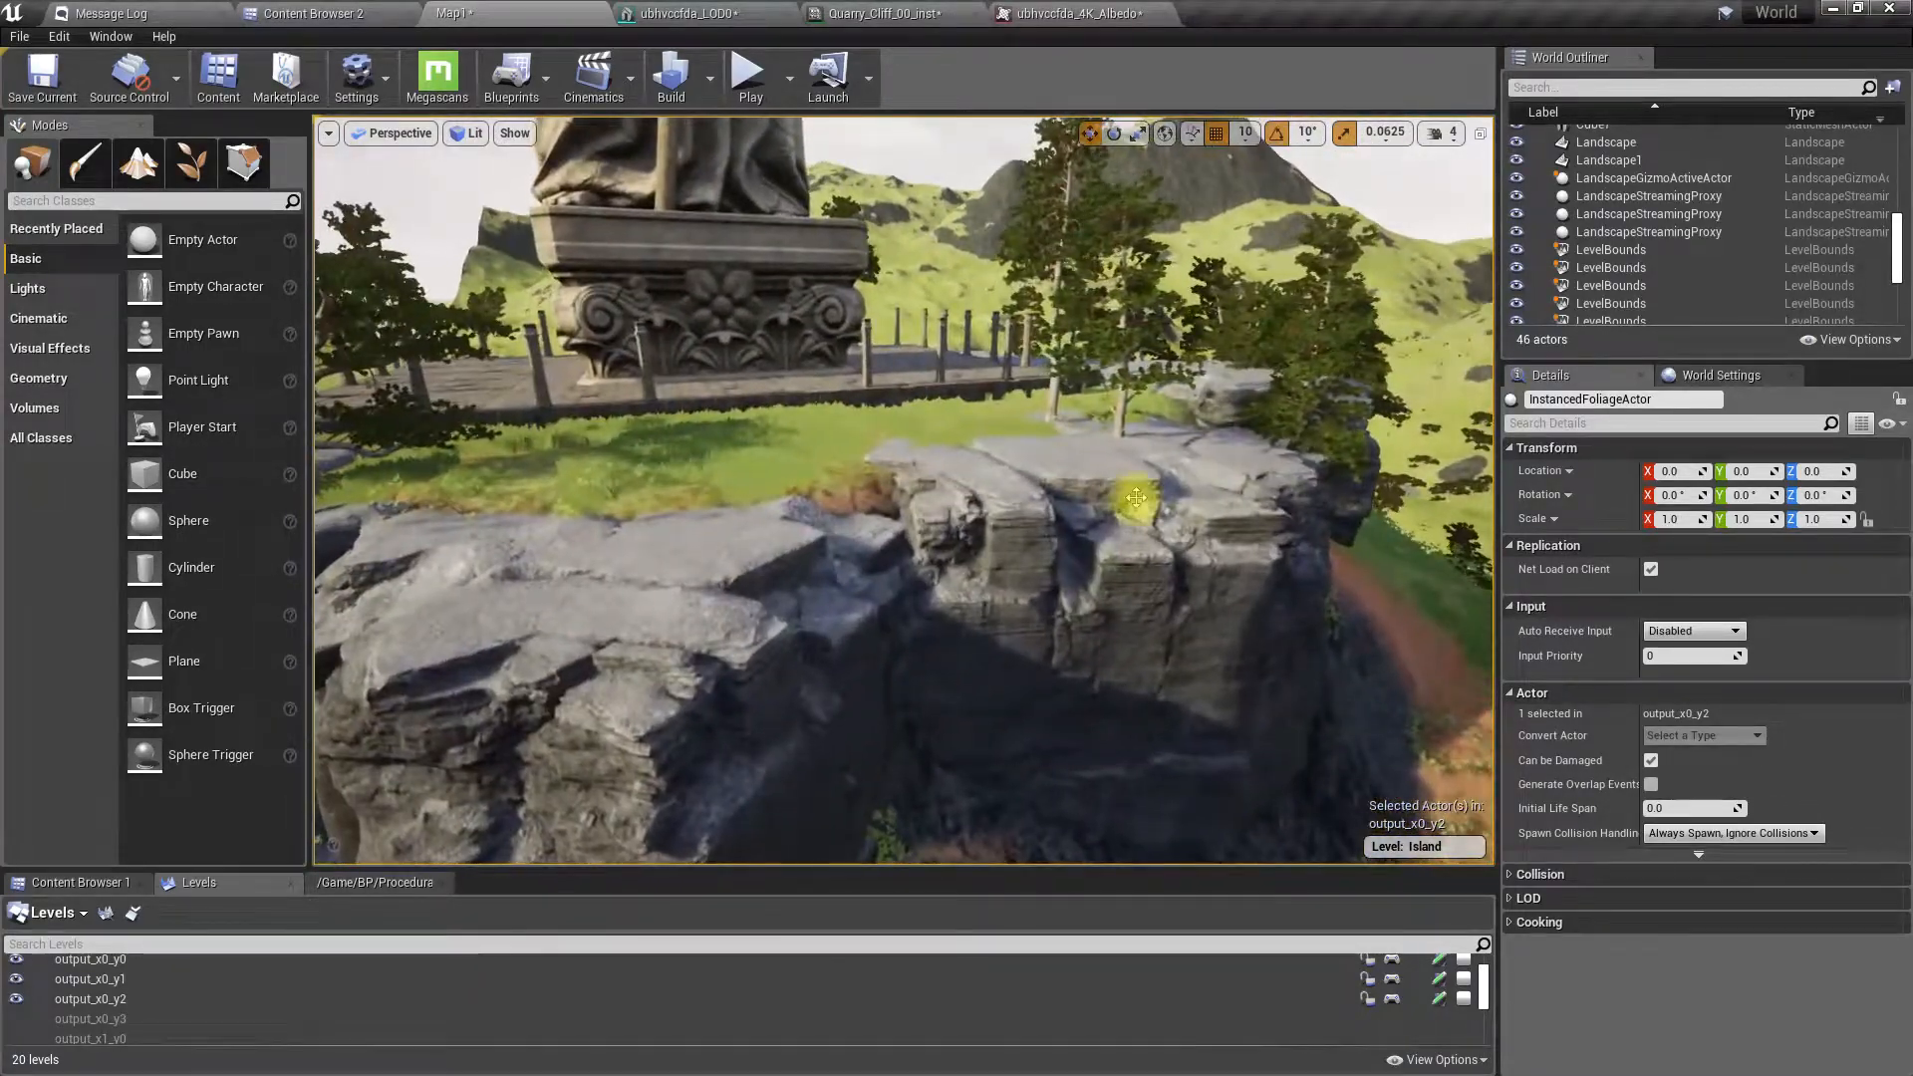
scroll(1054, 474, "up", 1)
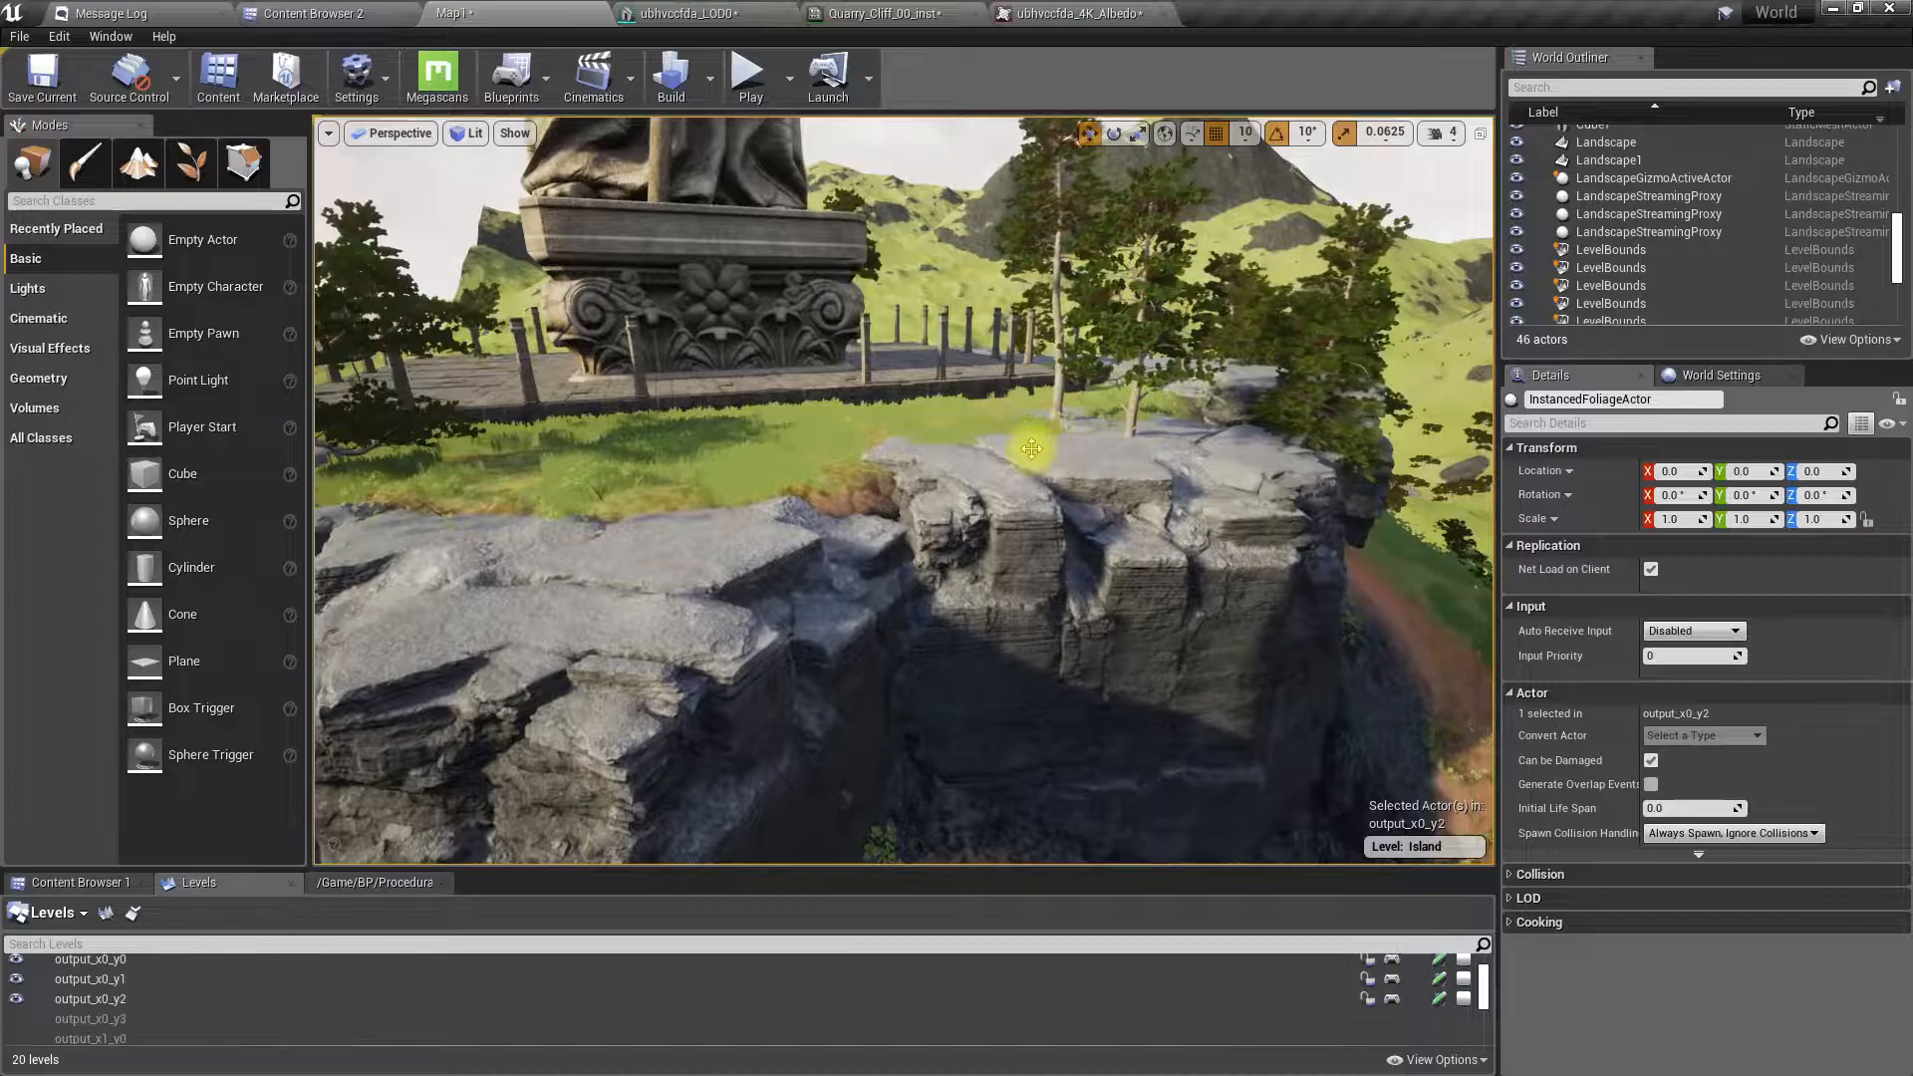
- Open MS_DefaultMaterial_CP, the parent material of Quarry_Cliff_00_inst, and look over its node graph
left_click(901, 11)
scroll(1146, 997, "down", 2)
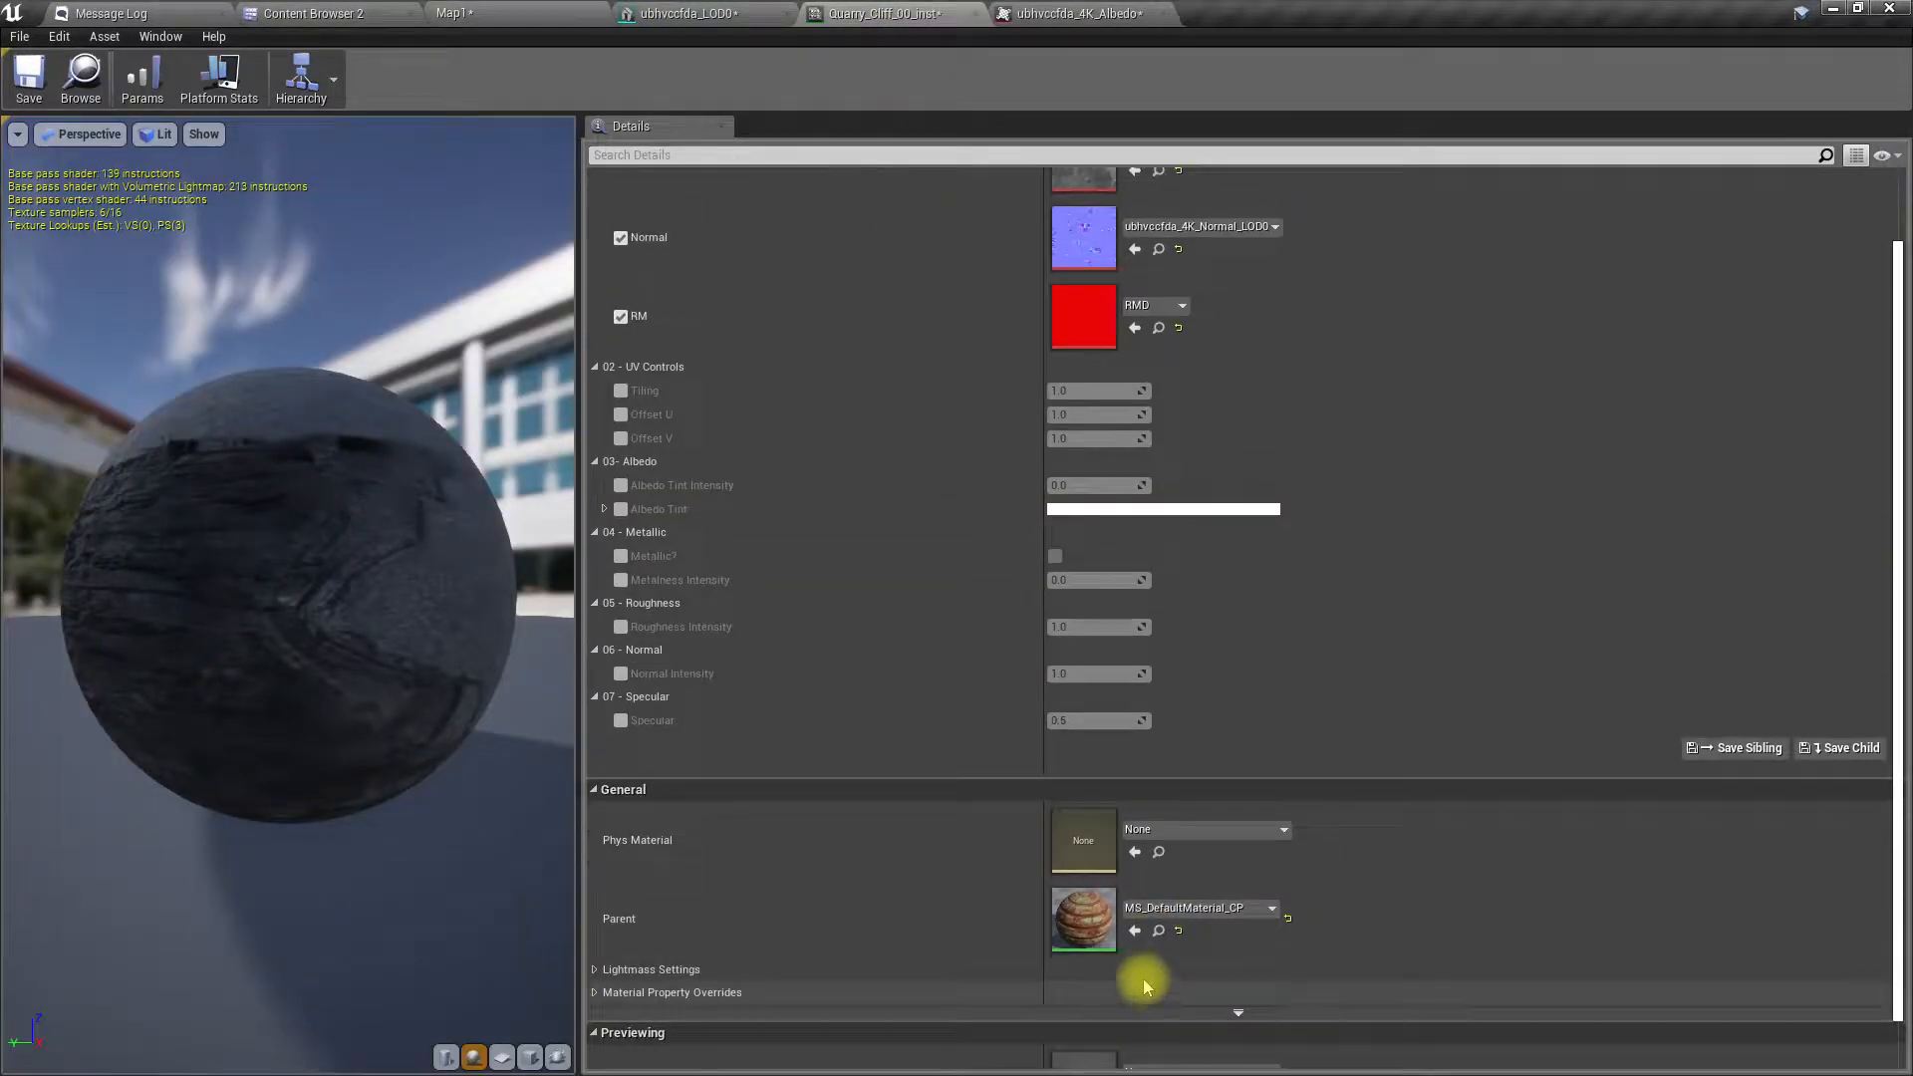
double_click(1098, 926)
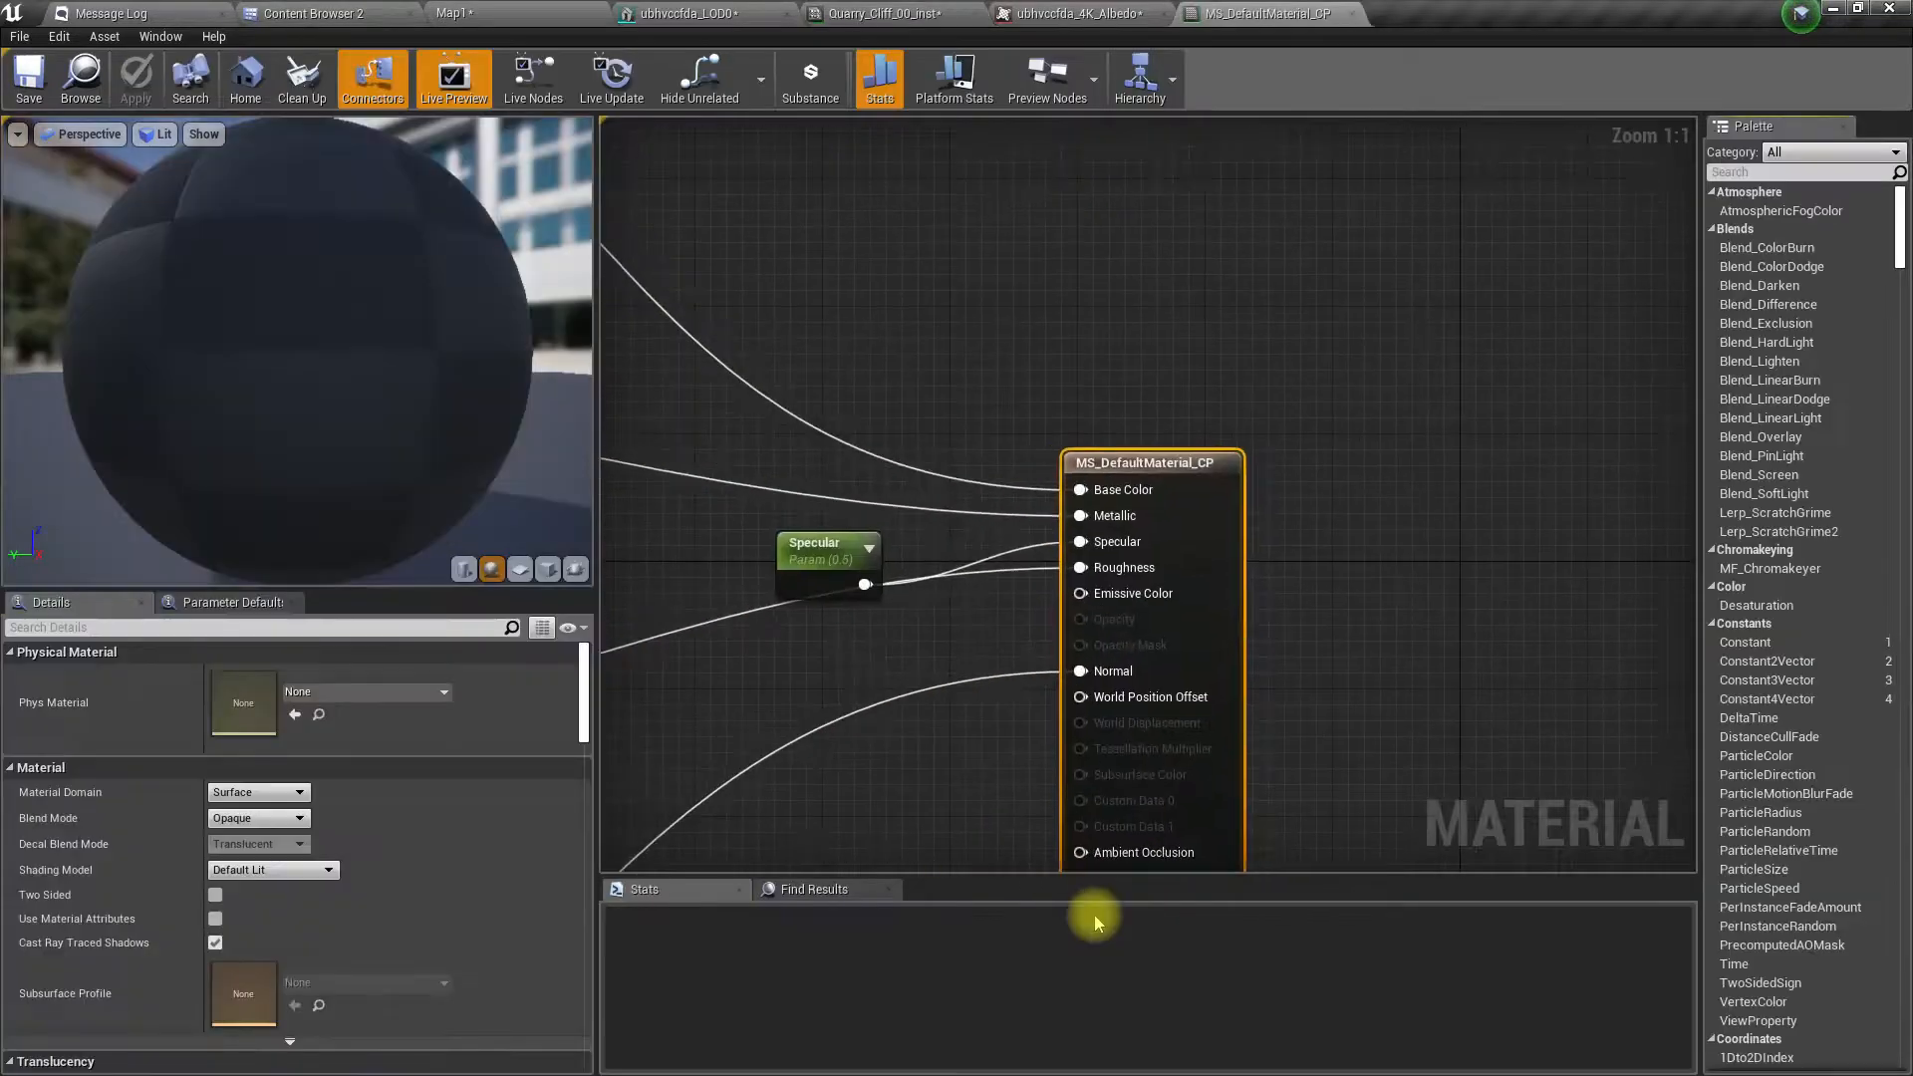
scroll(1190, 659, "up", 4)
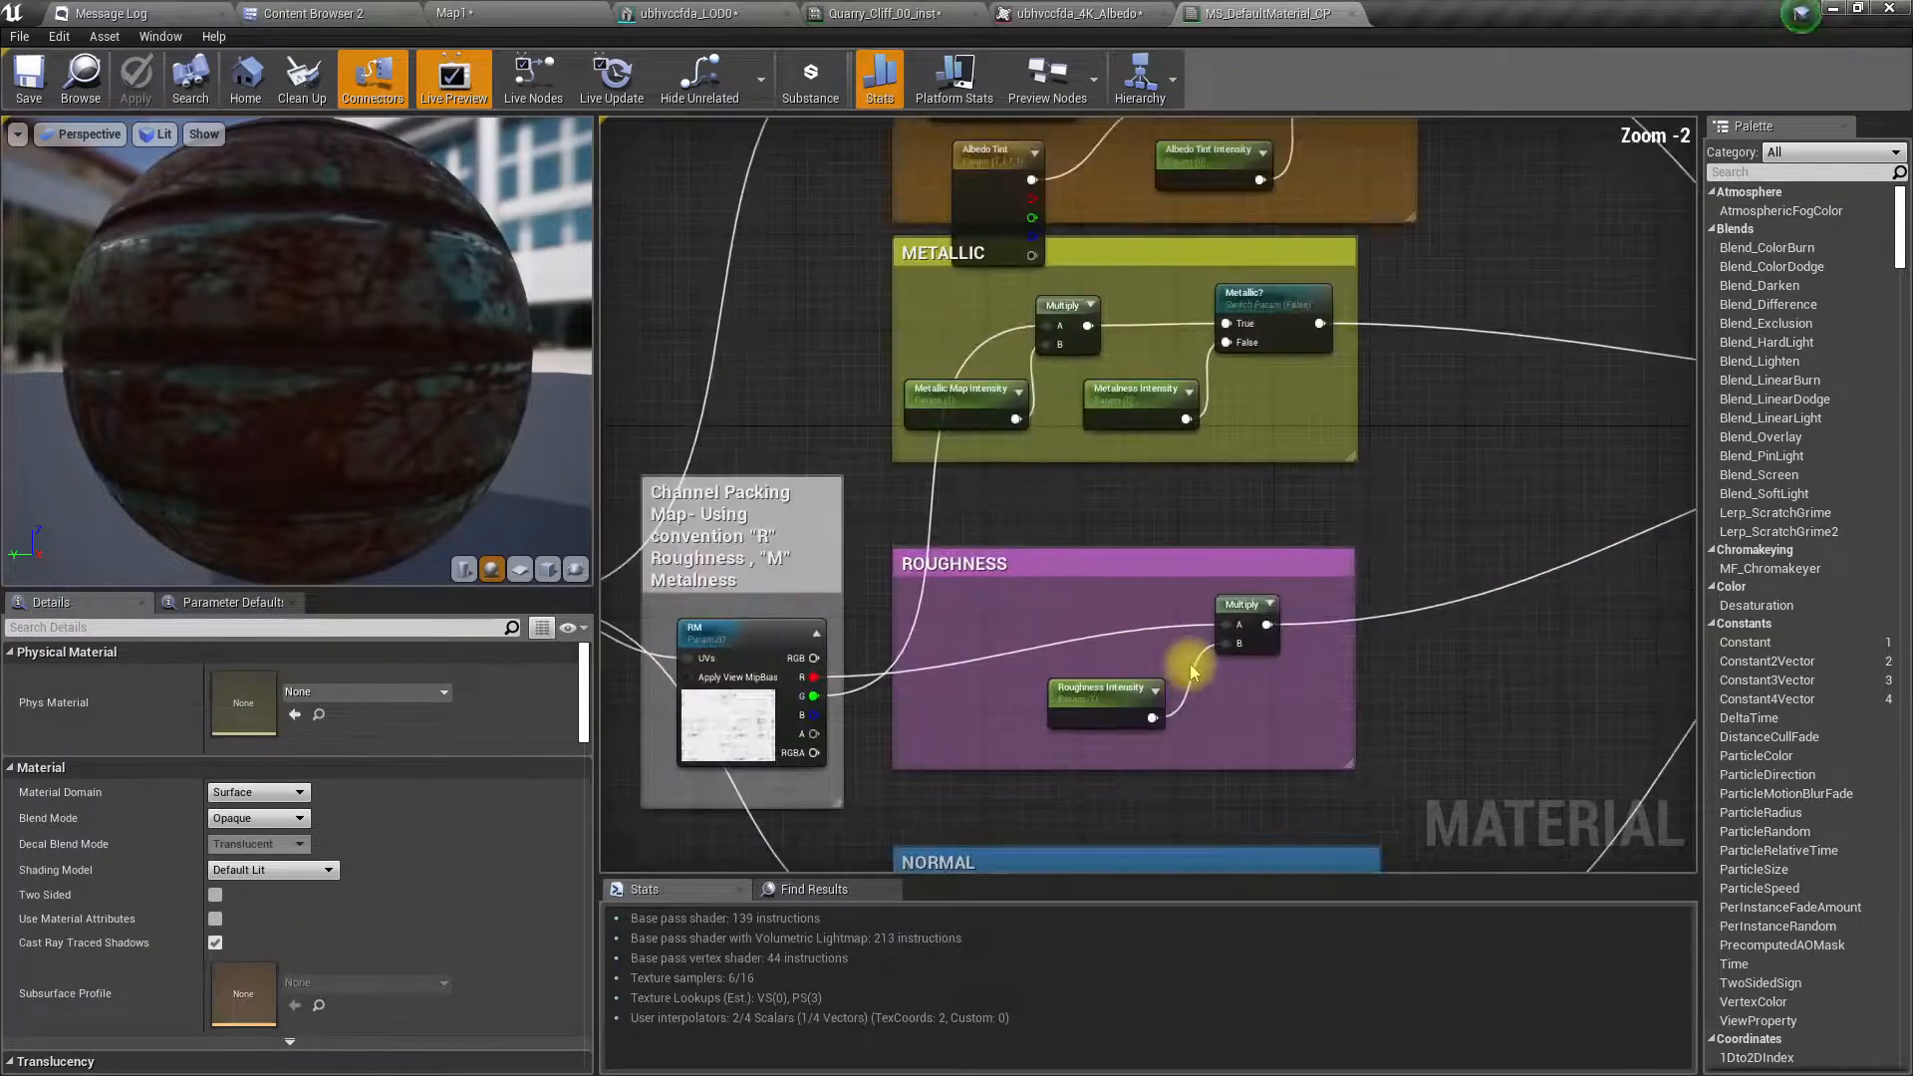
scroll(1132, 577, "down", 3)
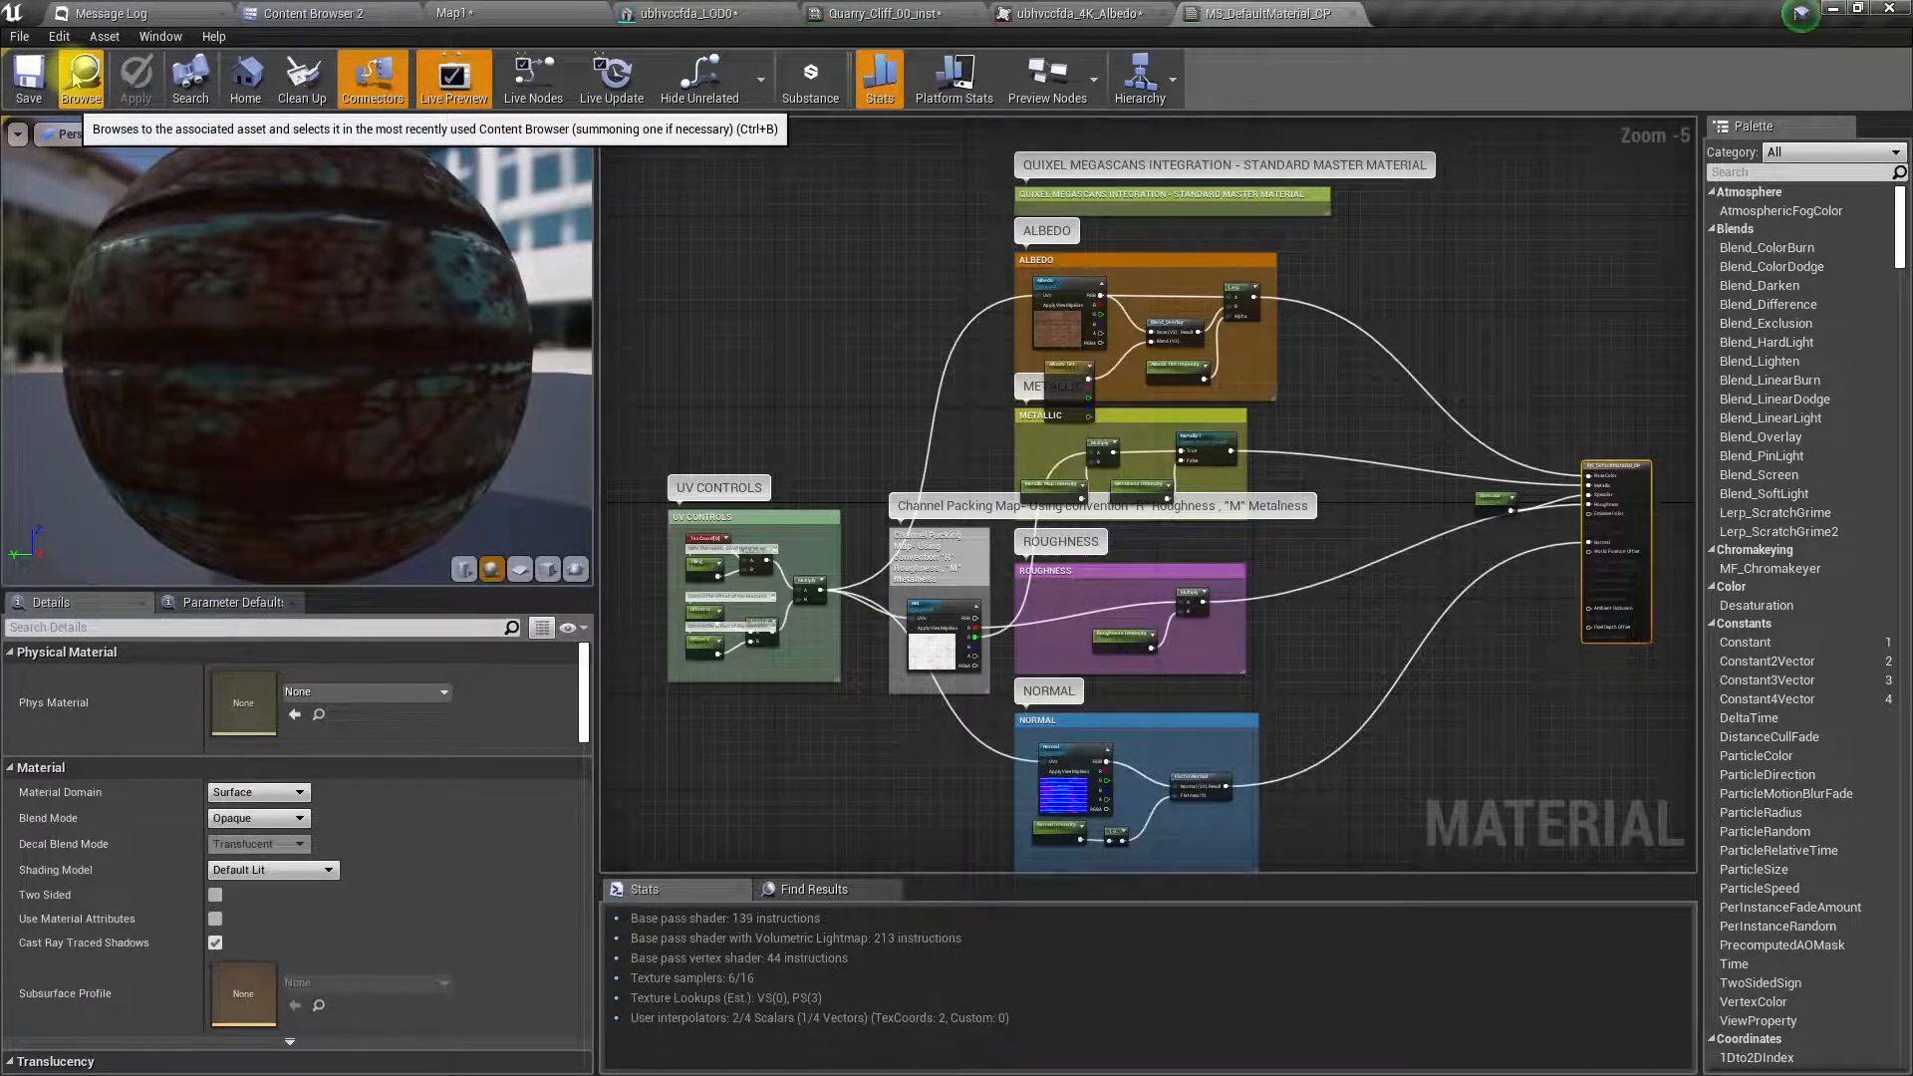
scroll(1191, 608, "up", 3)
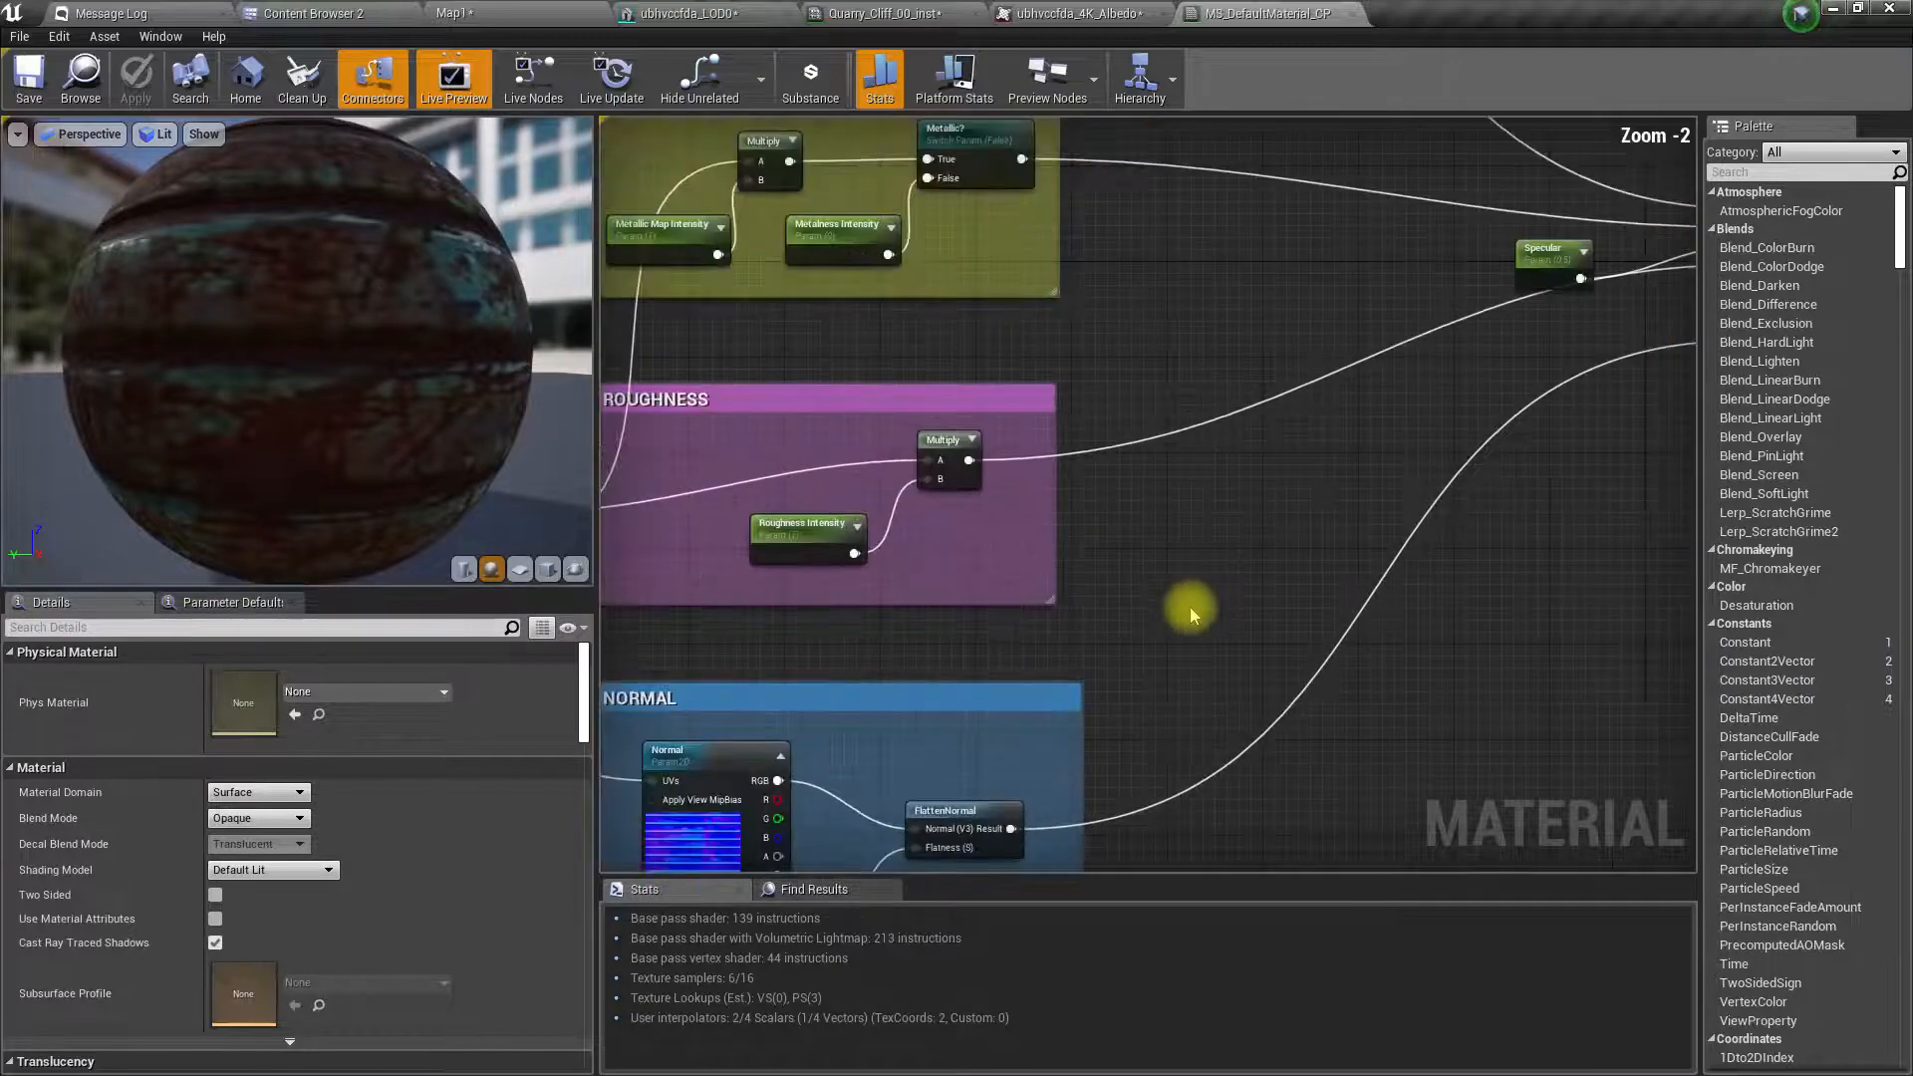
scroll(1185, 598, "down", 2)
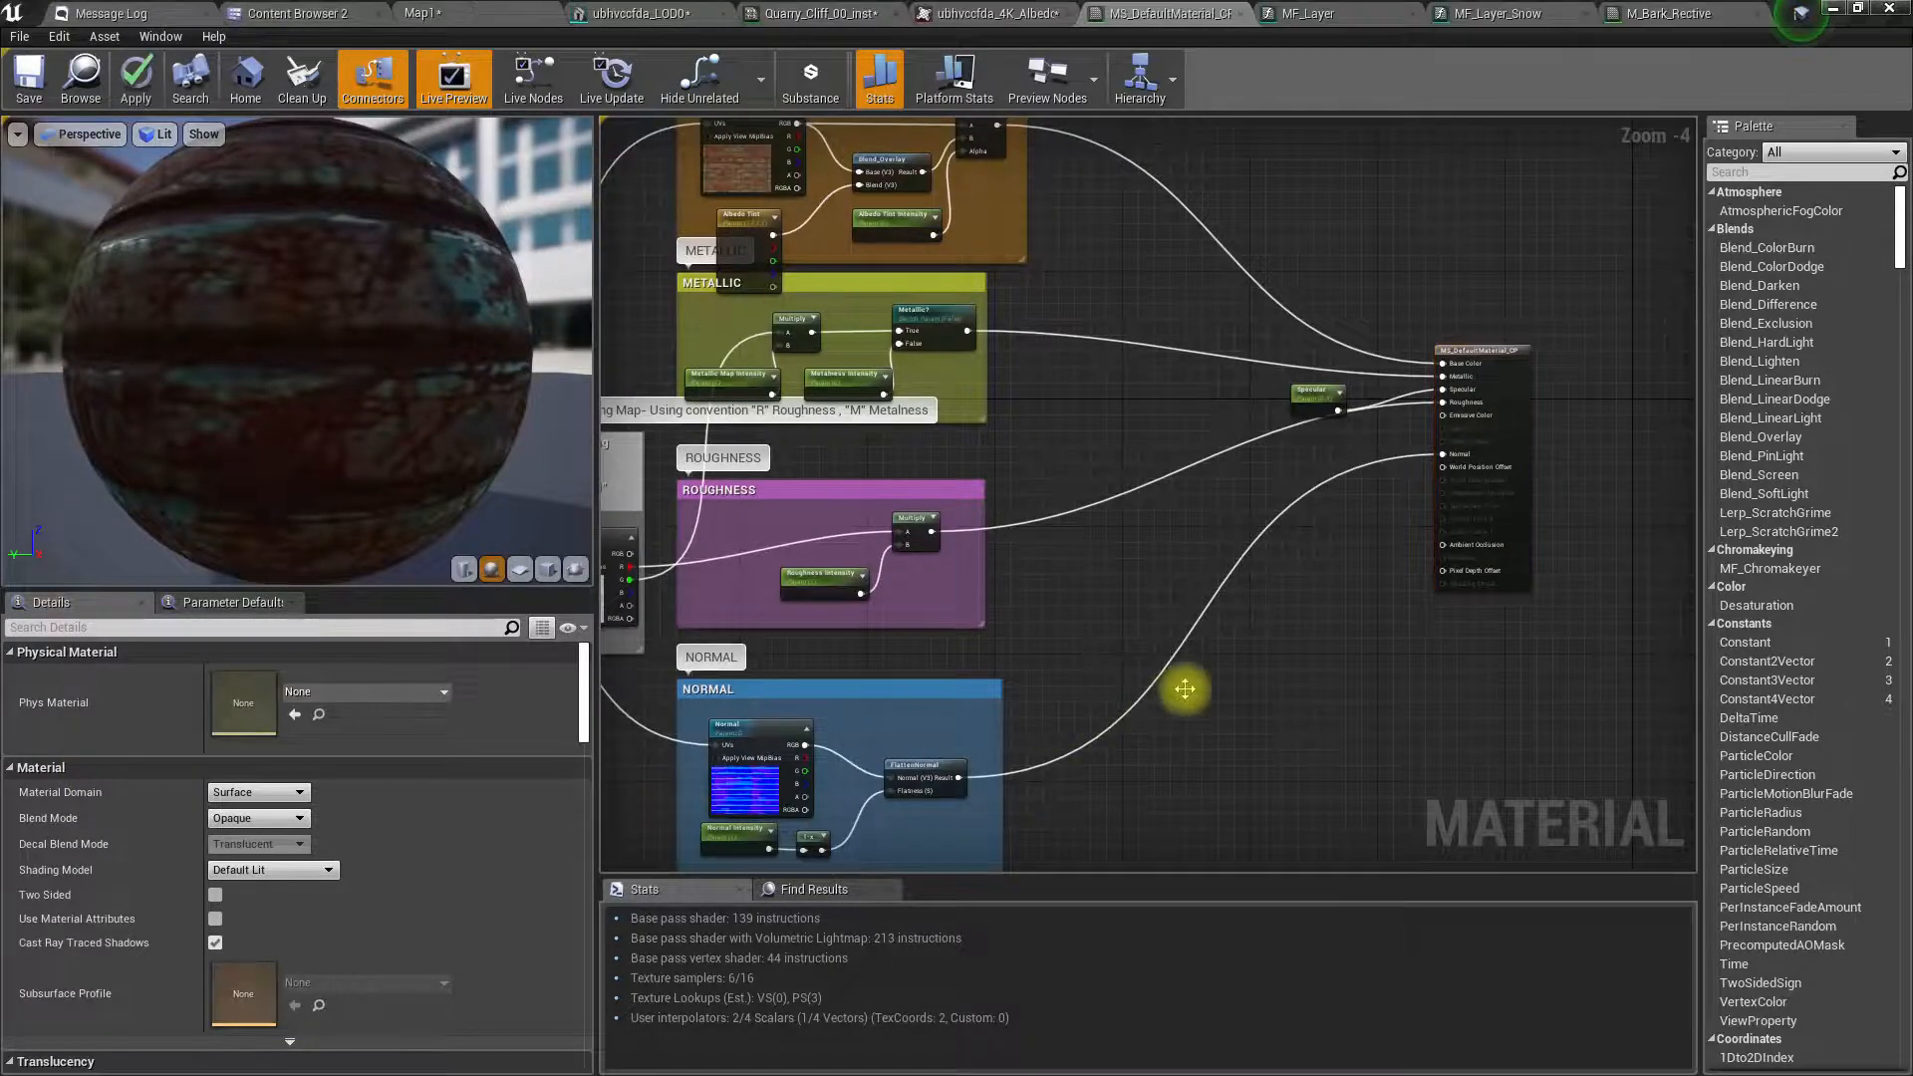
- Add a WorldAlignedBlend node to the empty area beside the Normal group in the material graph
right_click_drag(1183, 690, 1116, 608)
scroll(1102, 693, "up", 1)
right_click(1106, 698)
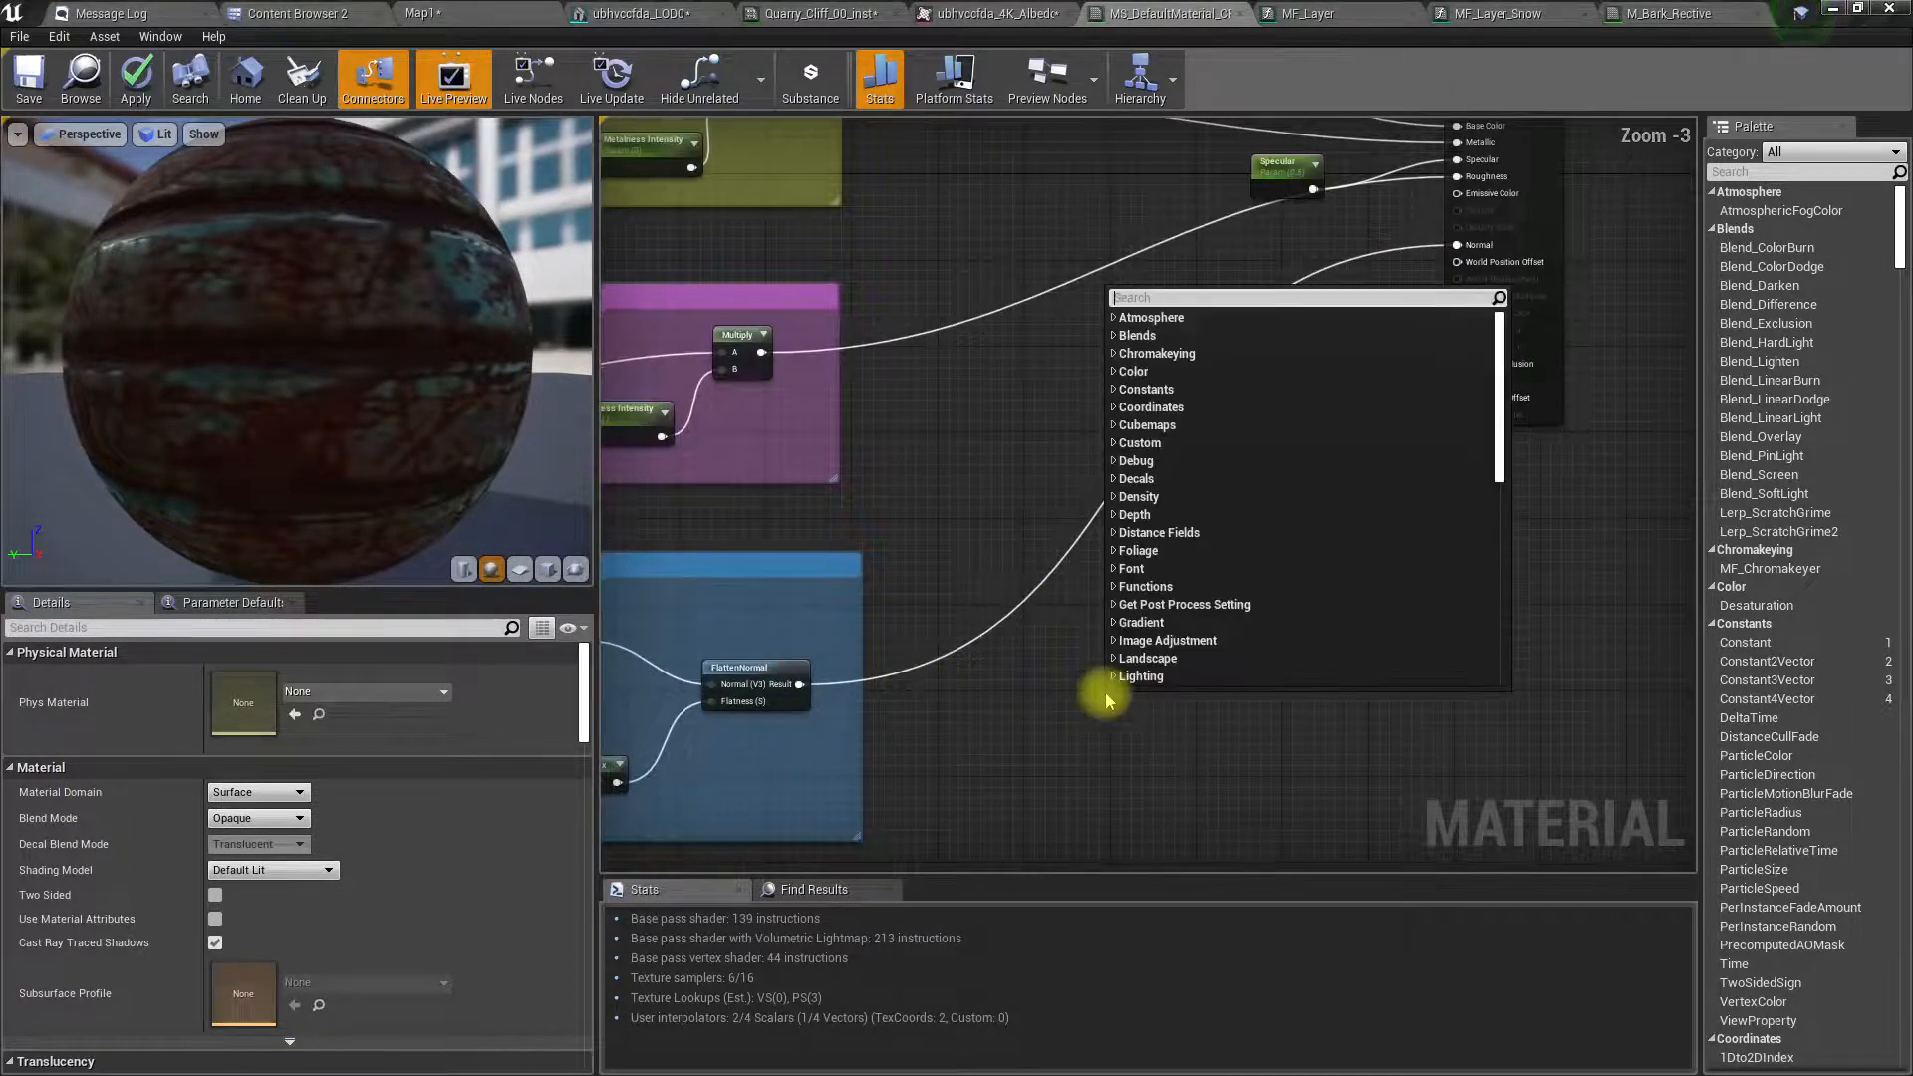
type("WORLD AL")
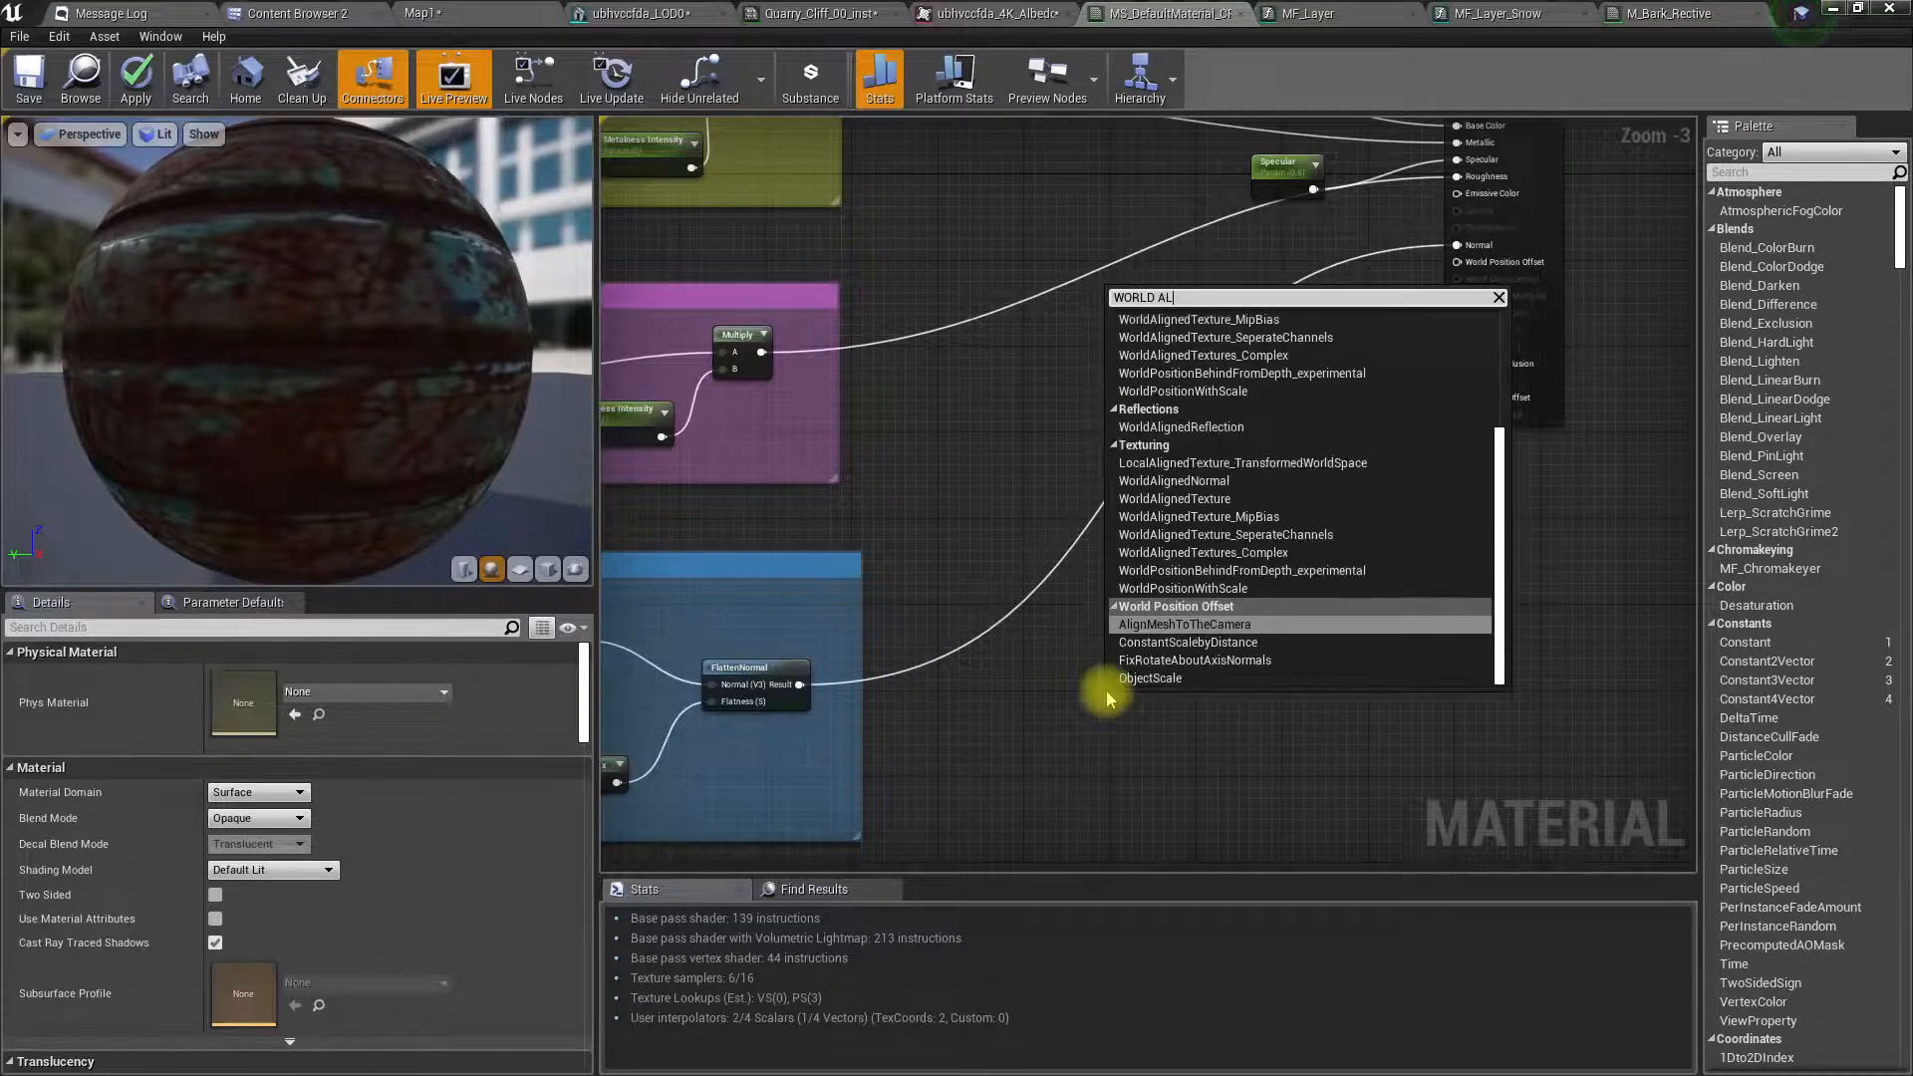
type("IGNE")
key("Return")
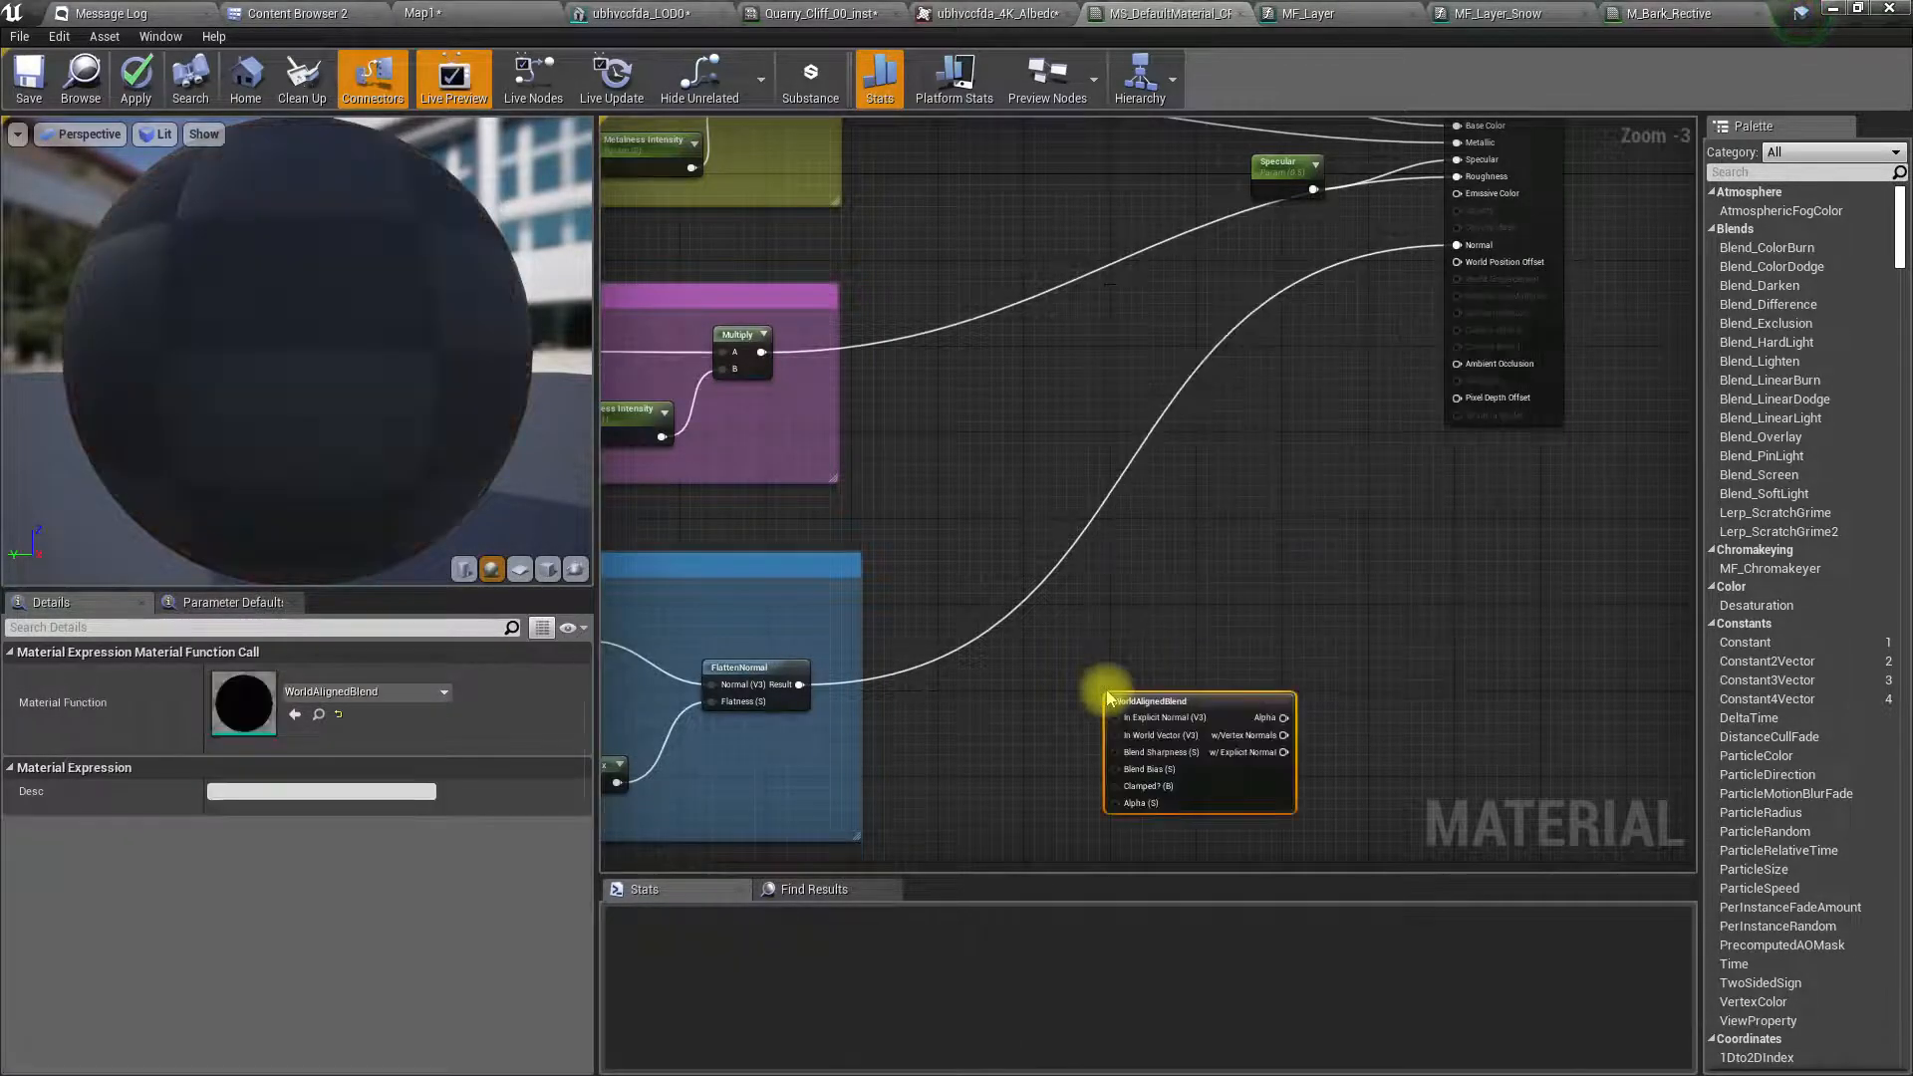
- Promote the WorldAlignedBlend node's Blend Bias input to a parameter and place the parameter node beside it
scroll(1108, 711, "up", 3)
right_click_drag(906, 774, 799, 577)
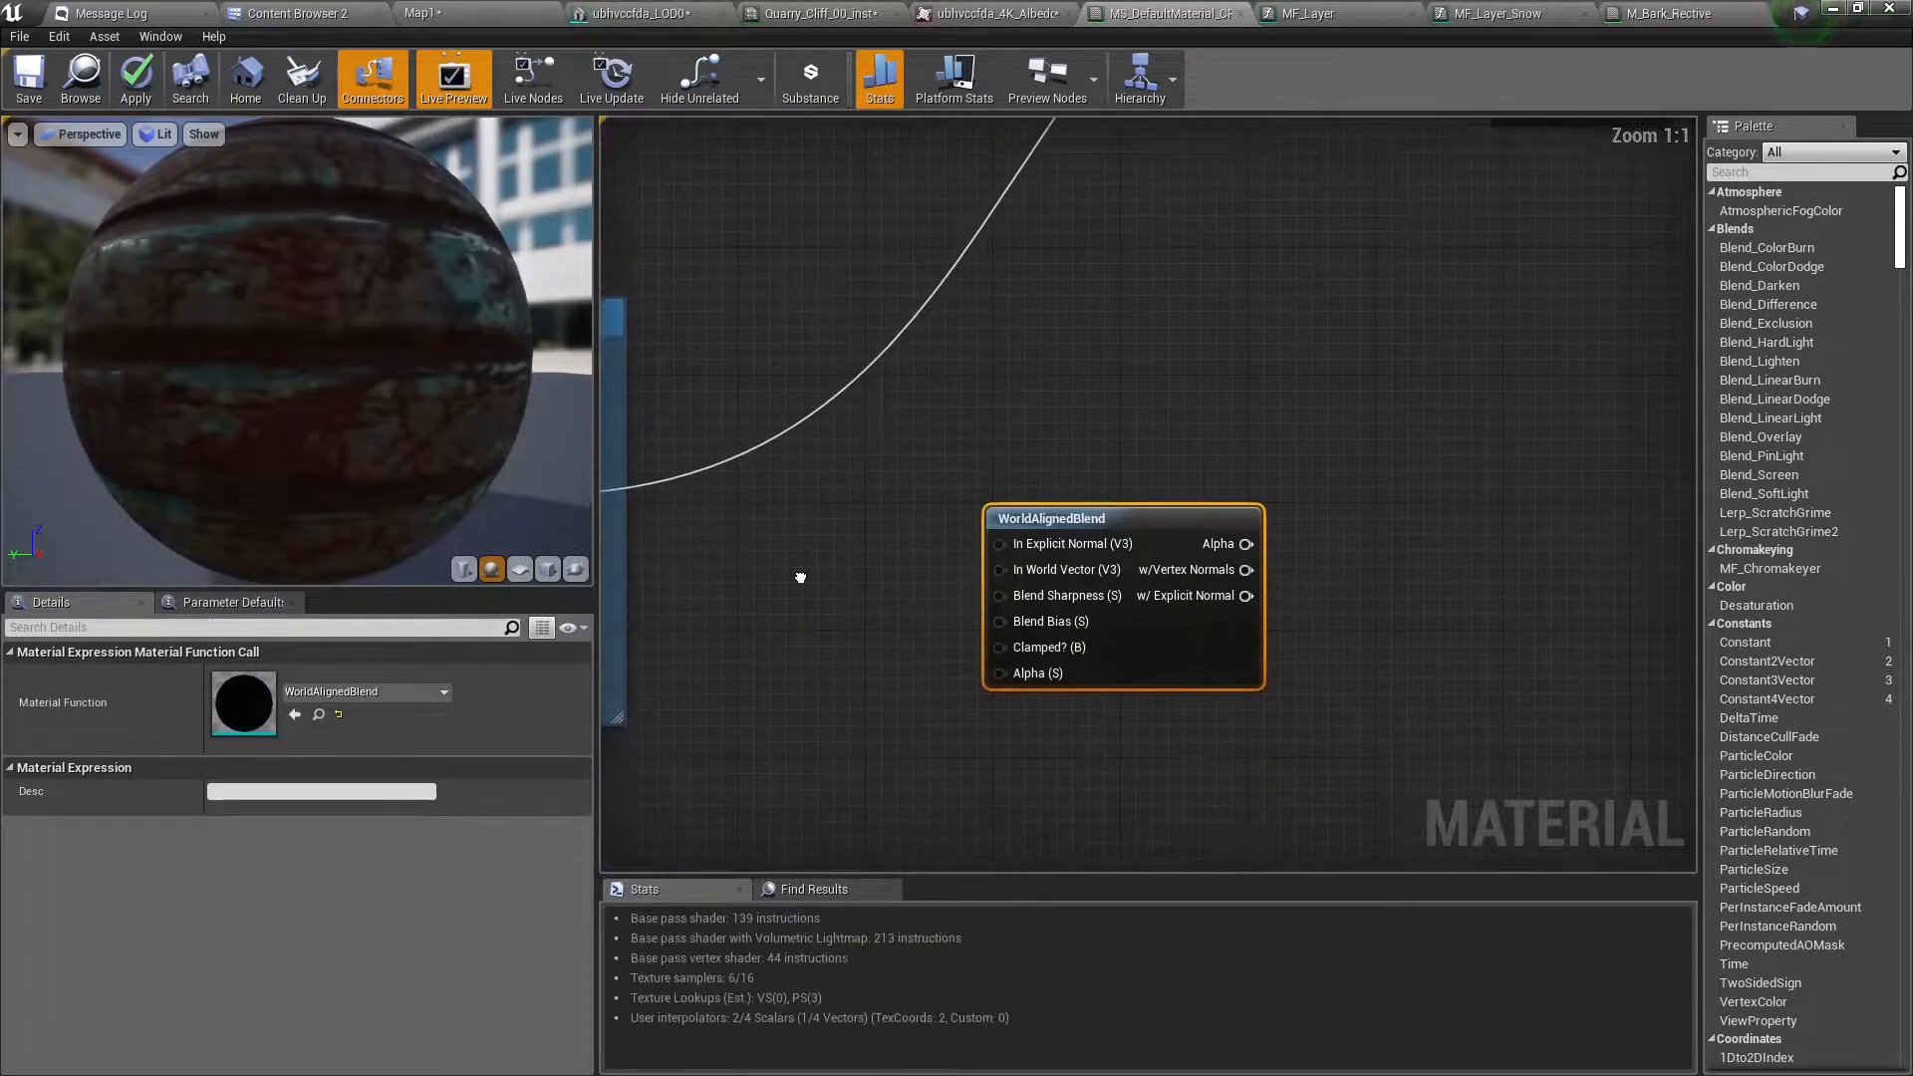
right_click(1056, 628)
left_click(1146, 650)
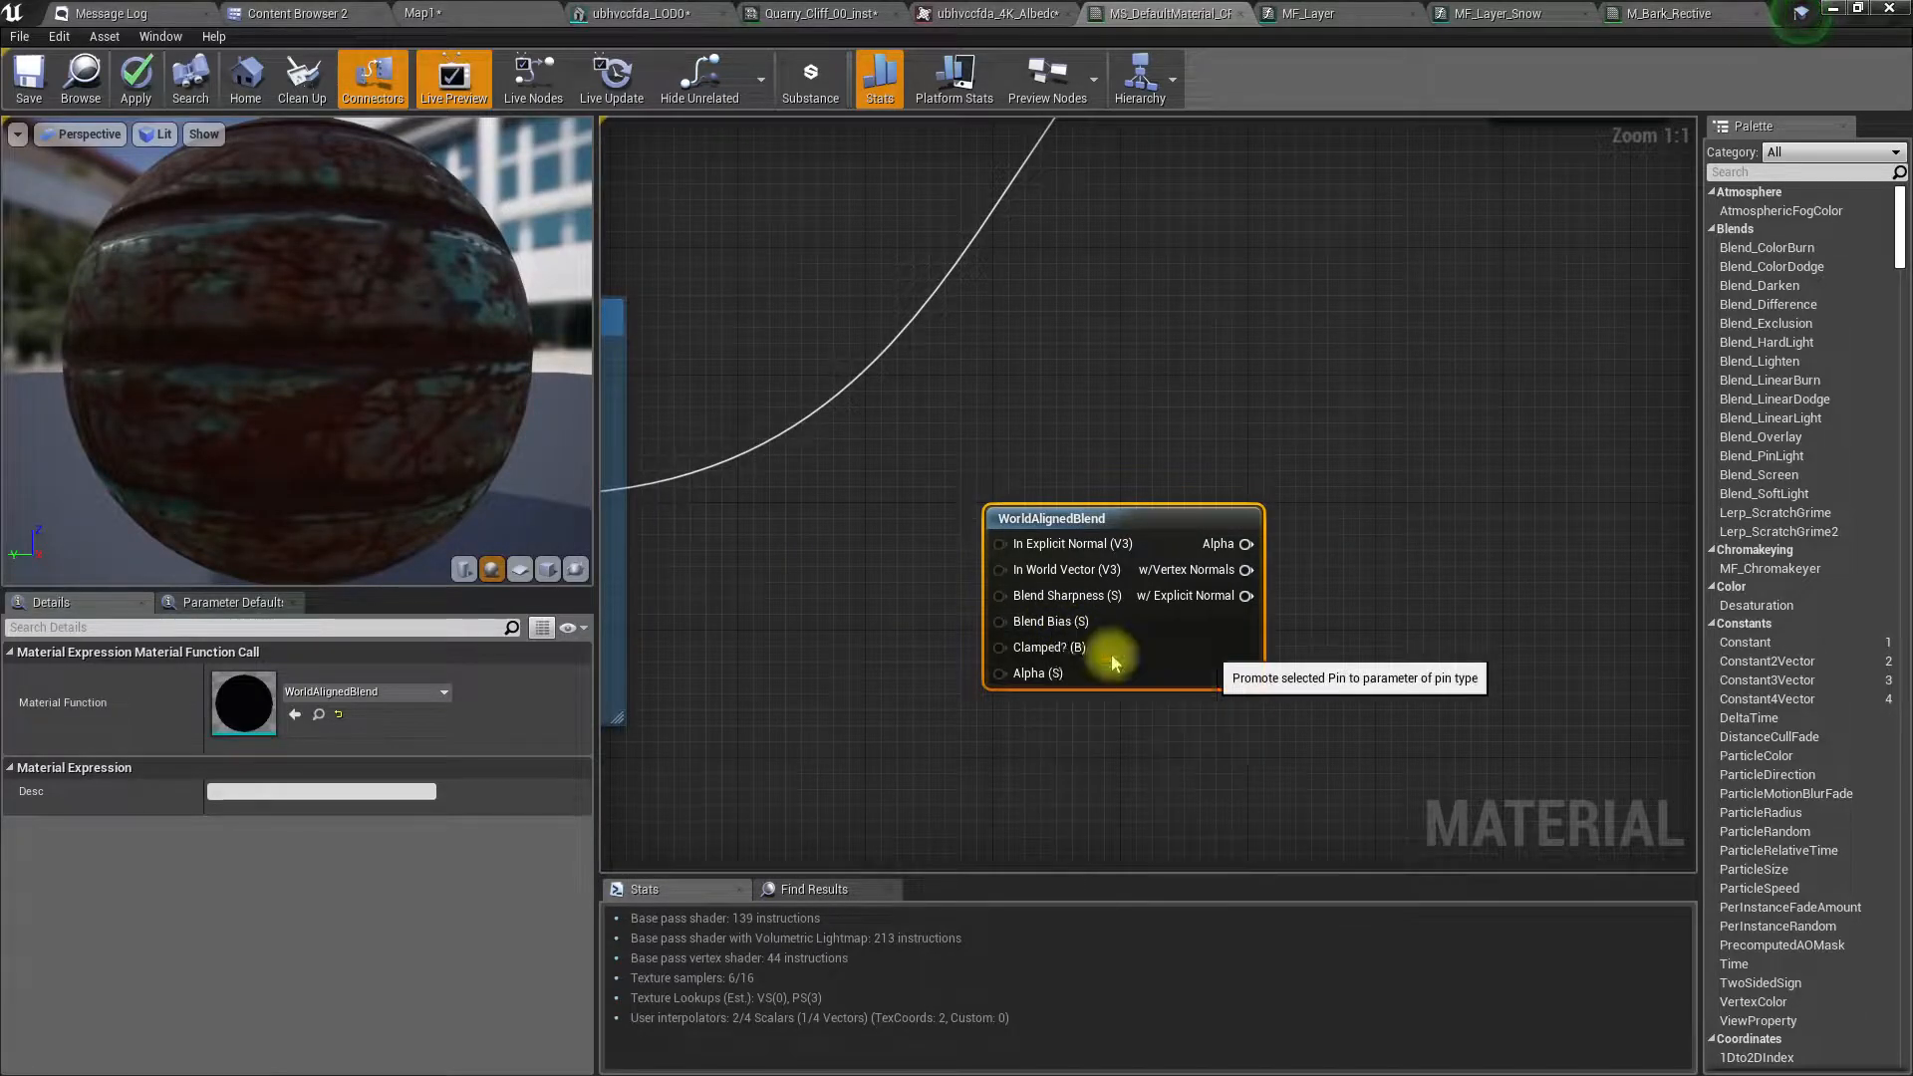
left_click_drag(907, 531, 824, 533)
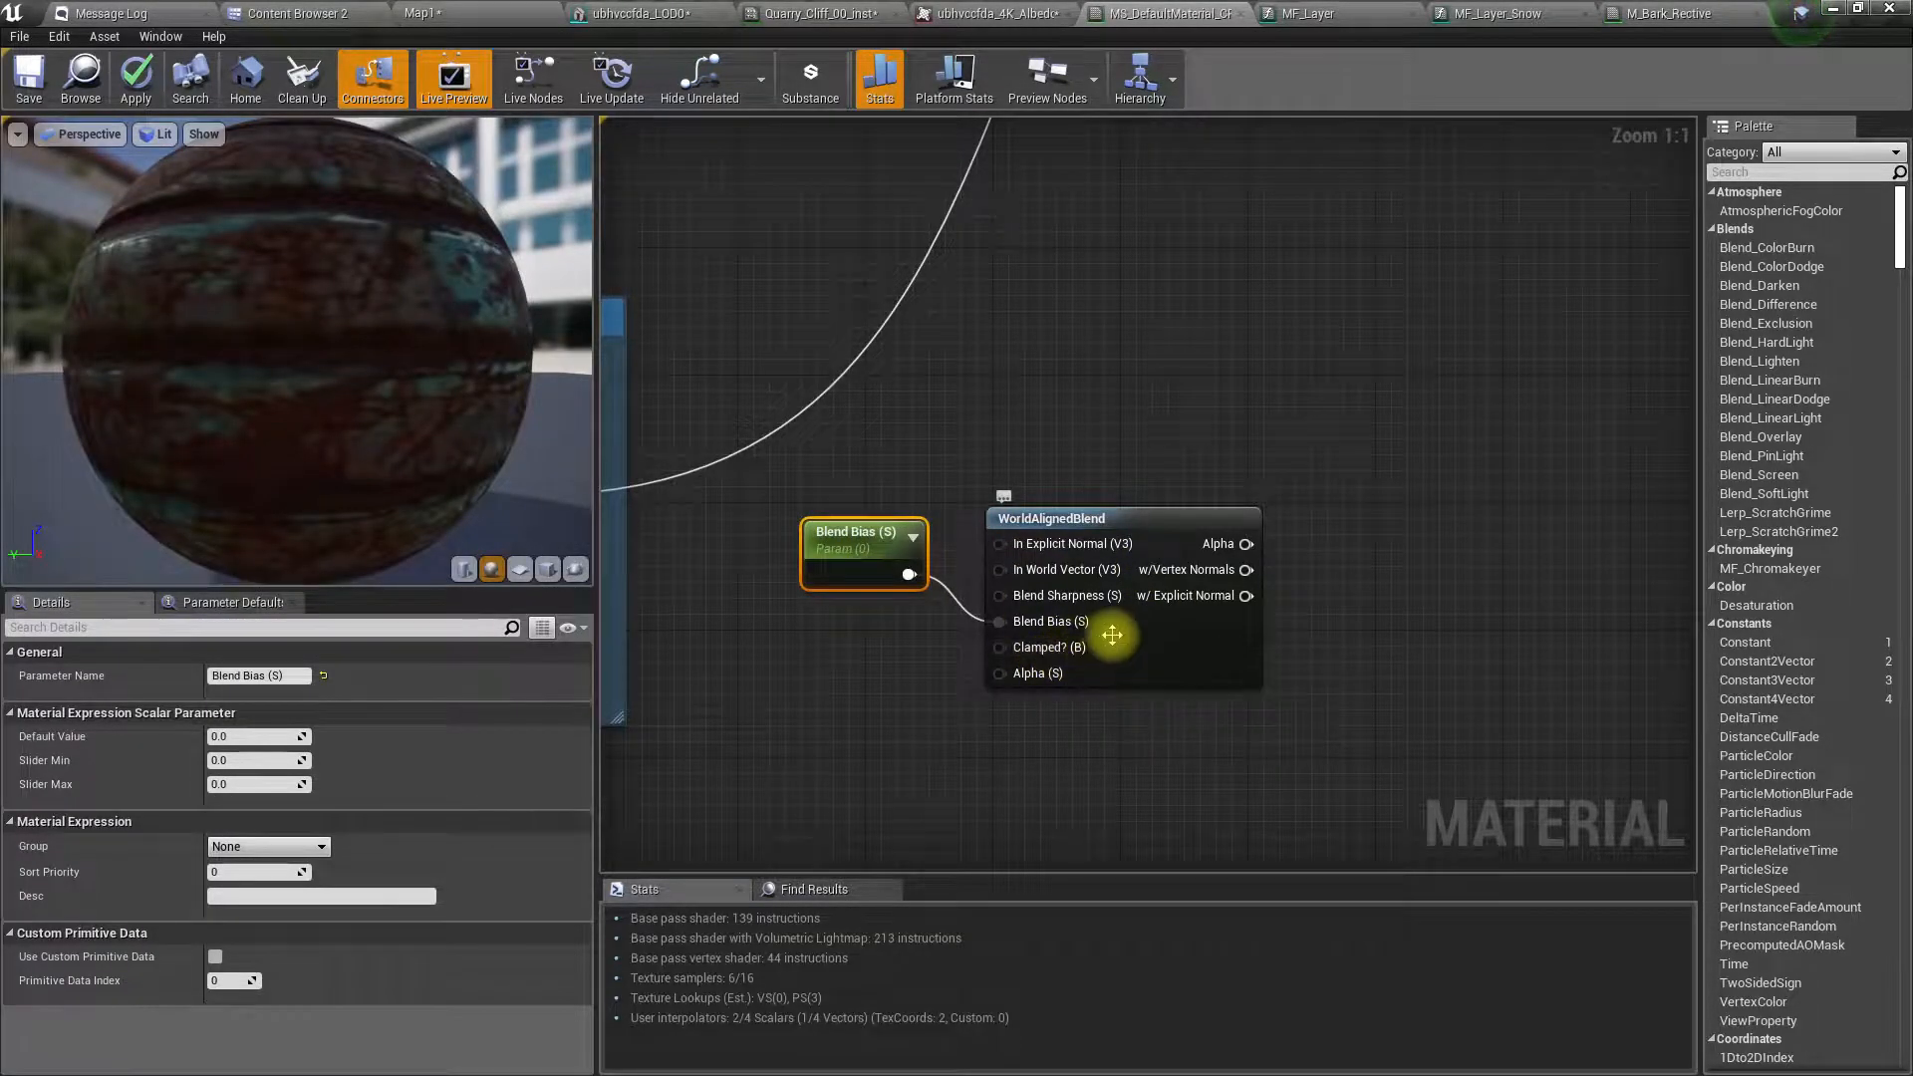
- Promote the Blend Sharpness input to a parameter, and space the two parameter nodes and the WorldAlignedBlend node apart
right_click(1041, 598)
left_click(1136, 655)
left_click_drag(877, 583, 892, 726)
left_click_drag(922, 525, 820, 535)
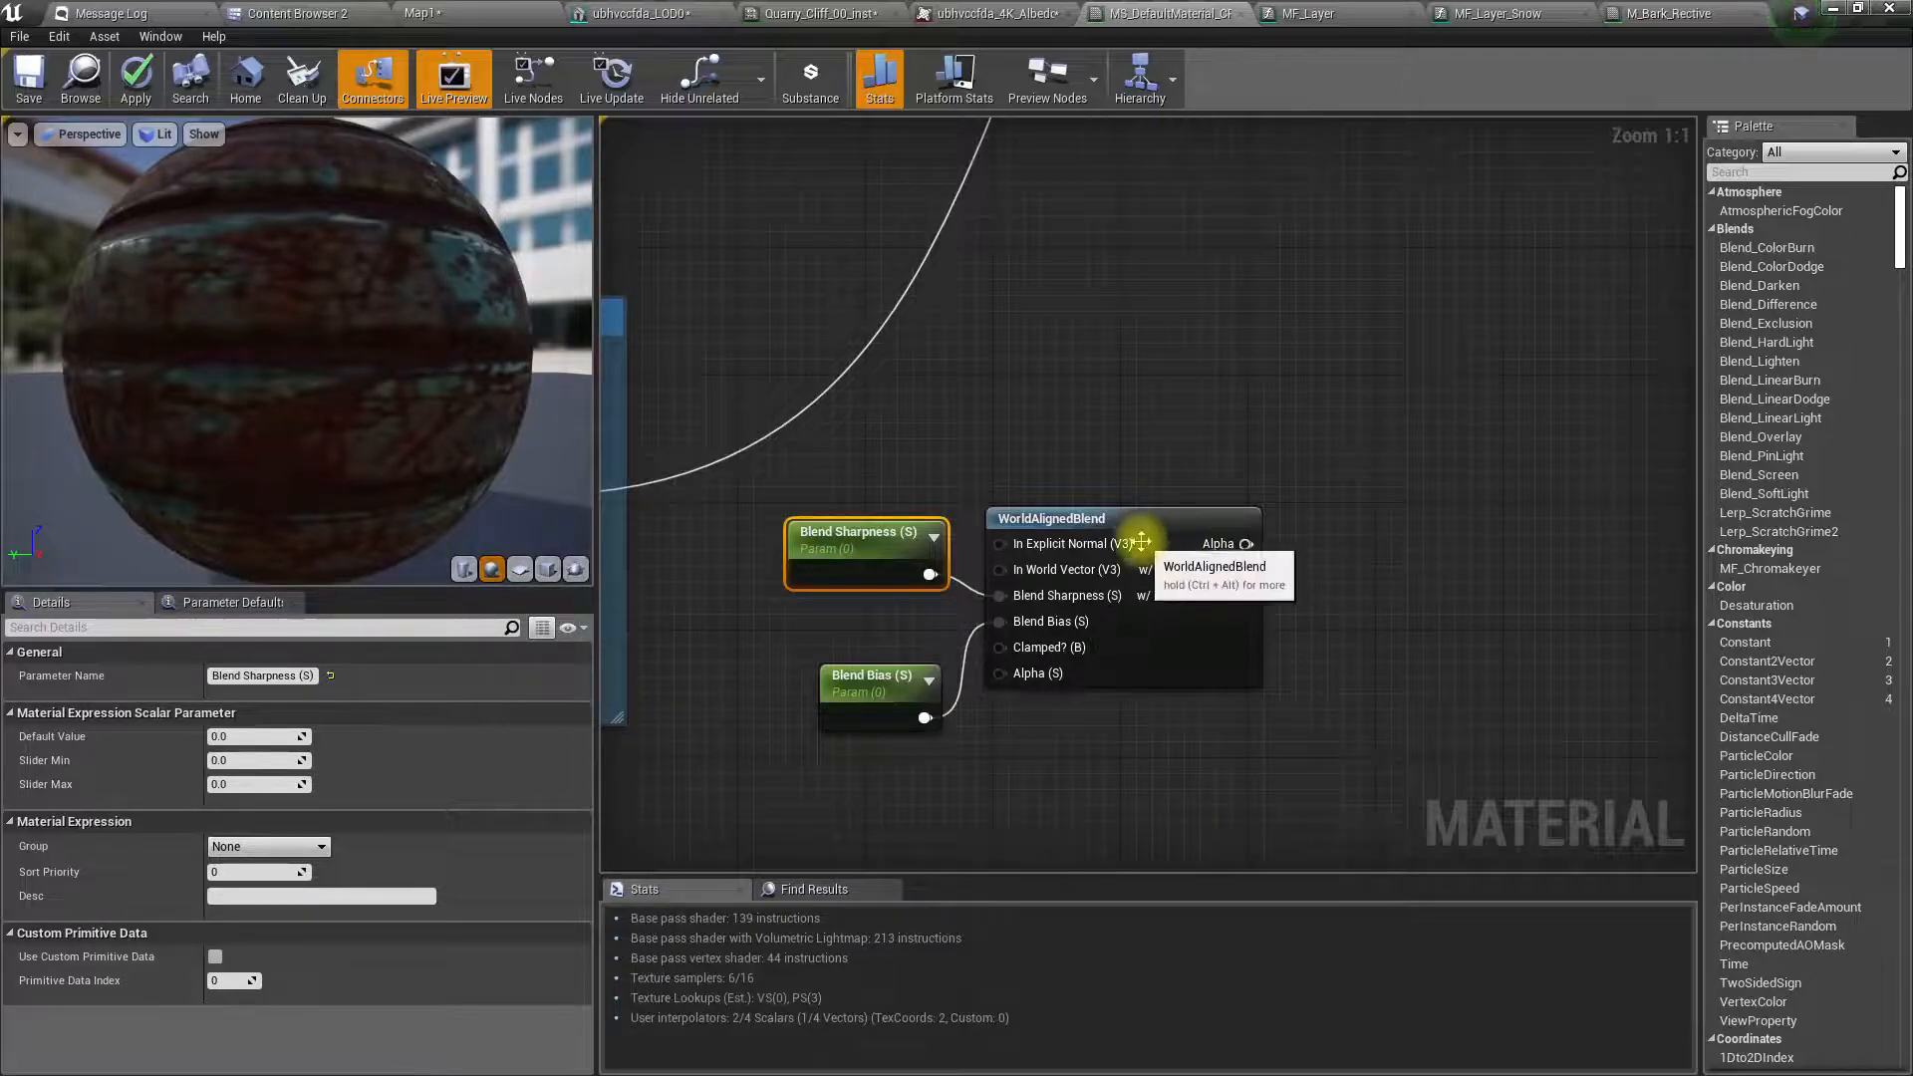
left_click_drag(1146, 528, 1249, 525)
left_click(835, 568)
- Examine the Albedo group of the material graph, including the settings of the Albedo Tint parameter
right_click_drag(897, 482, 1093, 1028)
scroll(907, 603, "down", 3)
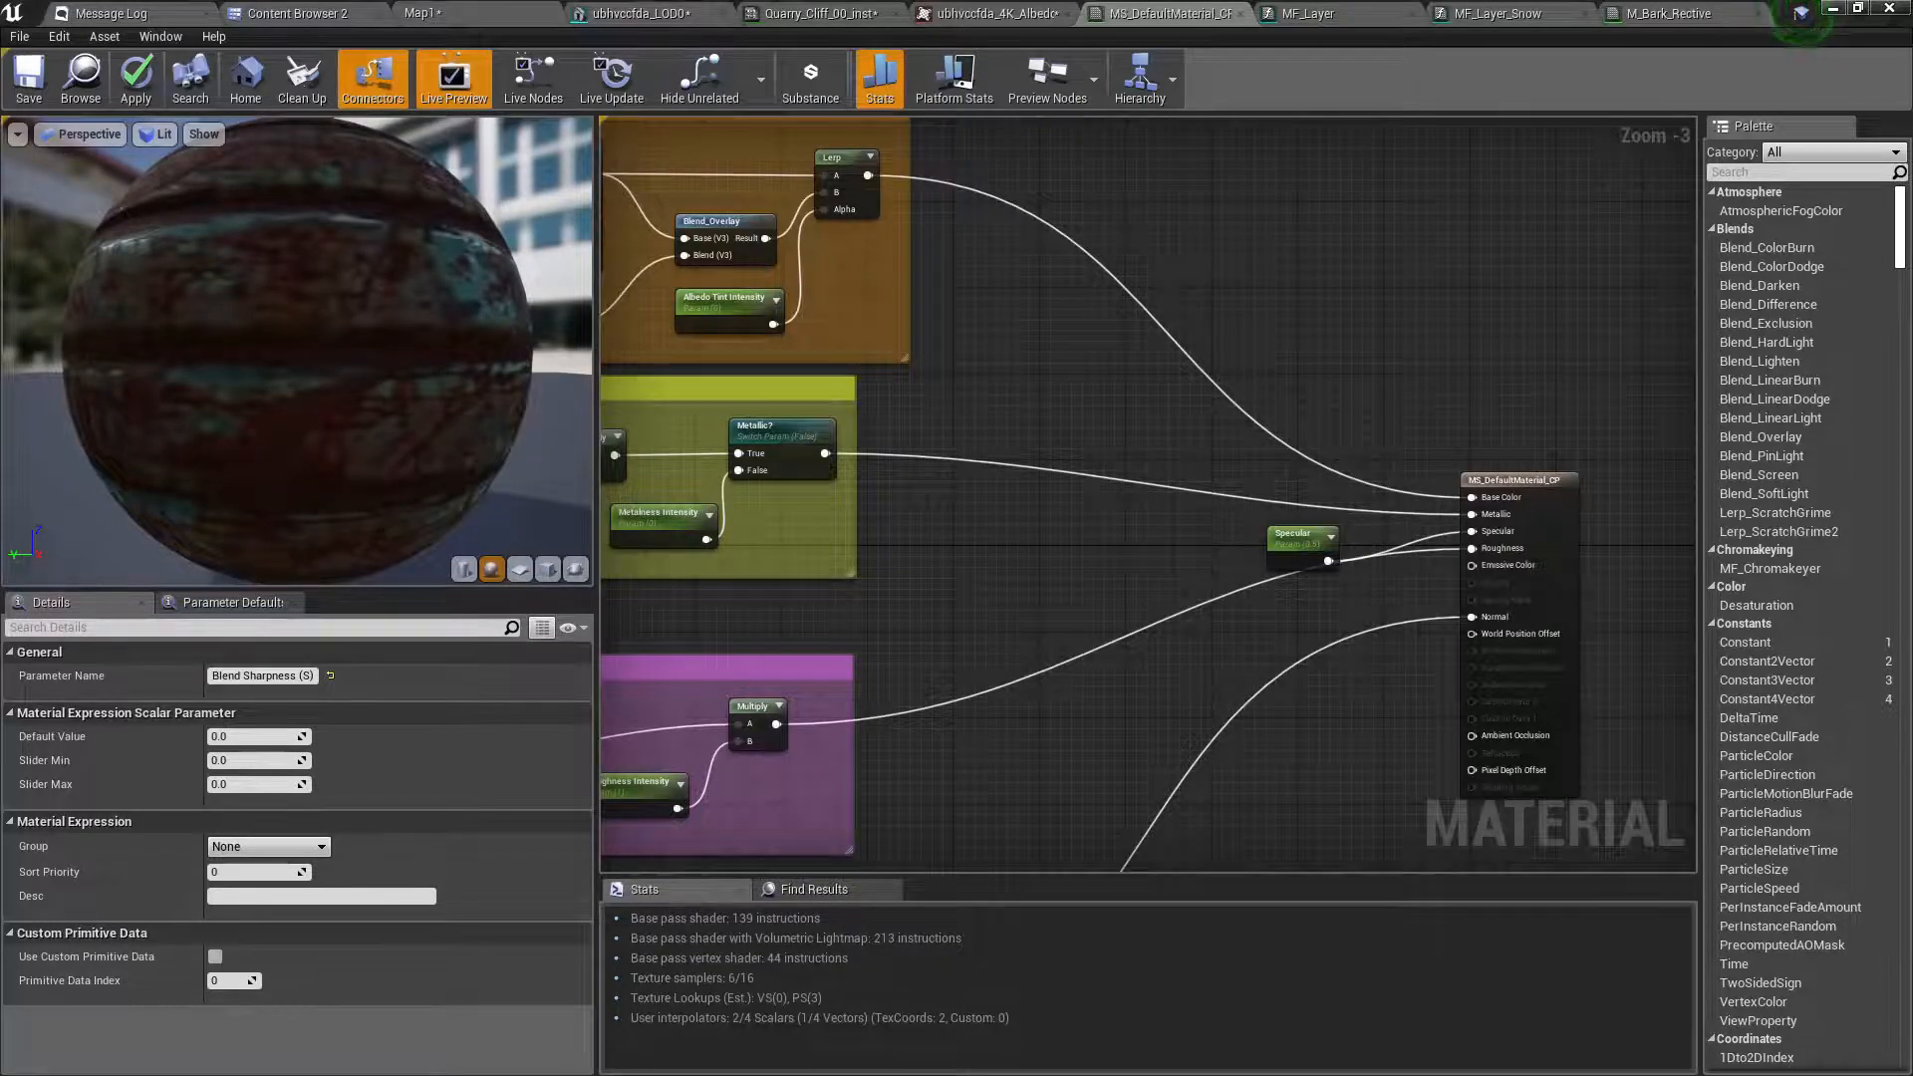
right_click_drag(1032, 513, 1059, 635)
scroll(1298, 635, "down", 3)
scroll(1304, 636, "up", 3)
right_click_drag(875, 407, 1135, 462)
scroll(1186, 458, "up", 3)
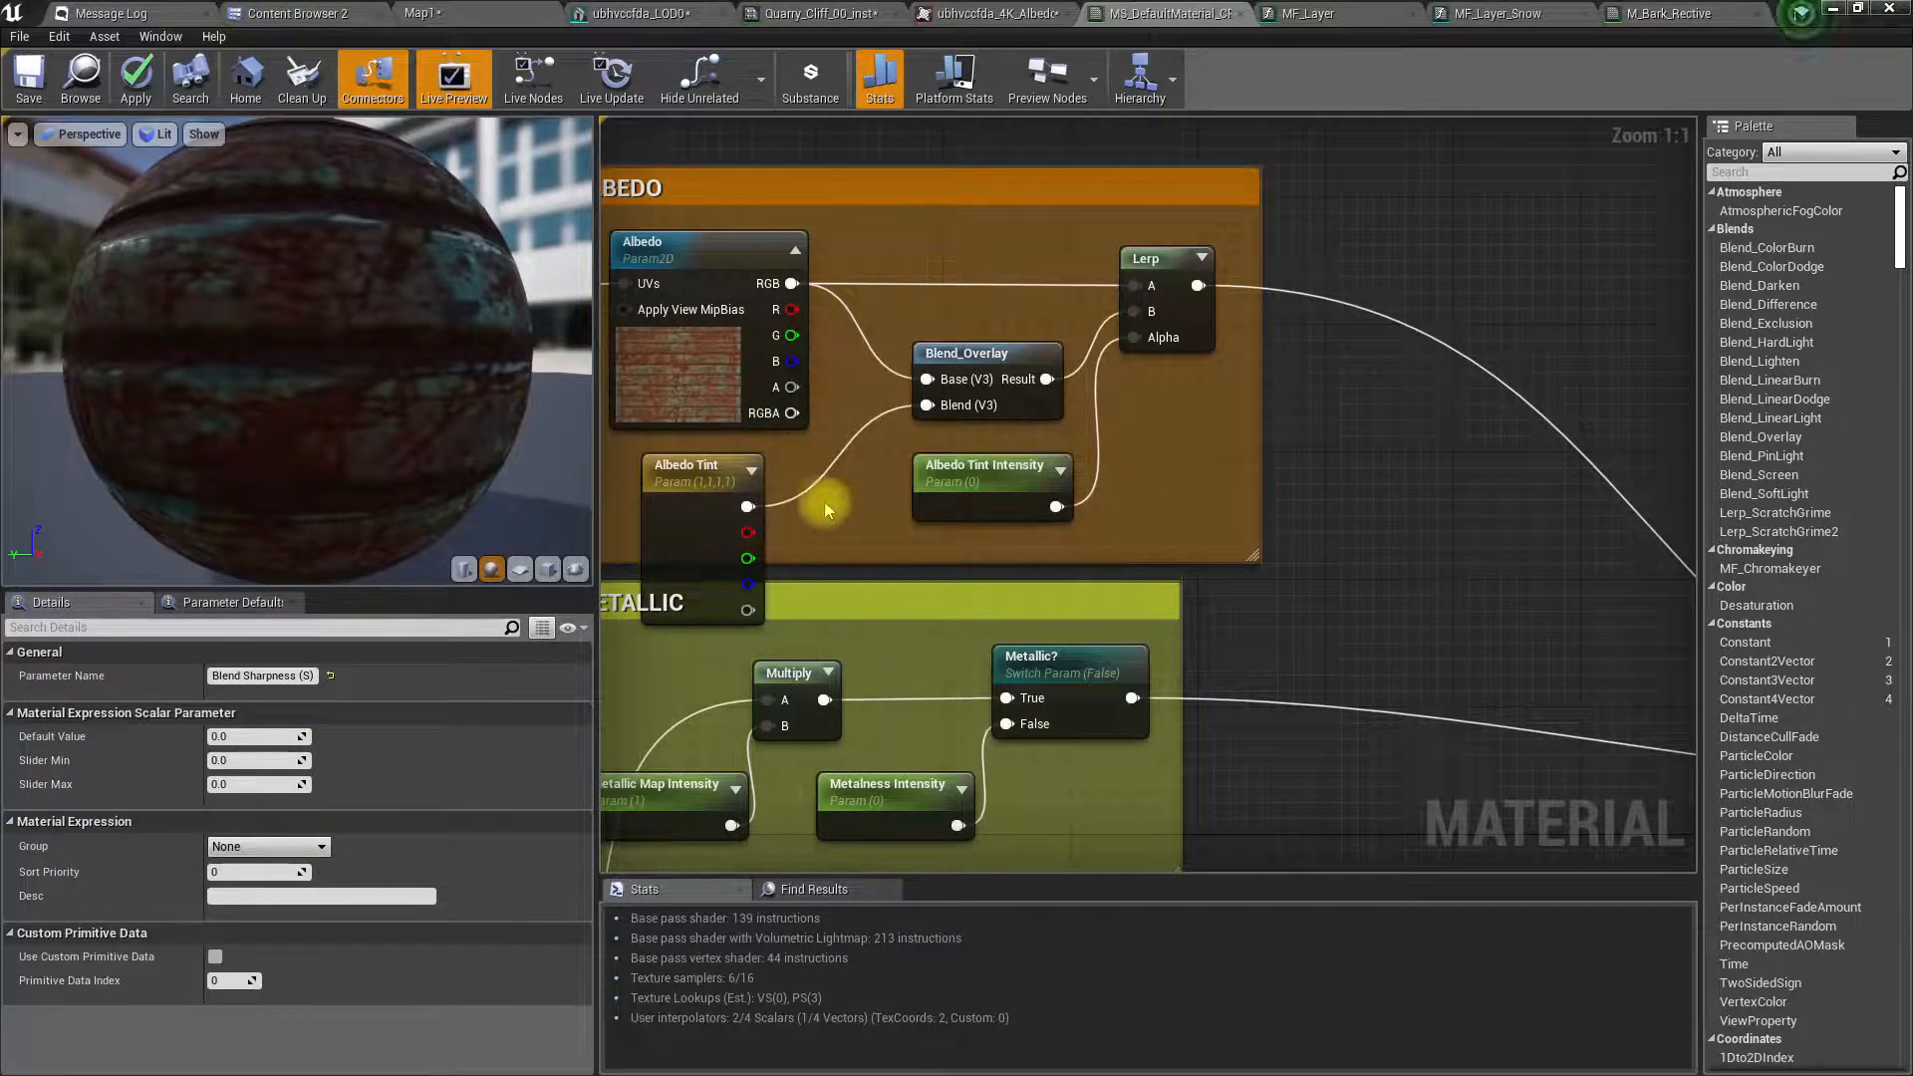
right_click_drag(825, 510, 1042, 503)
left_click(951, 493)
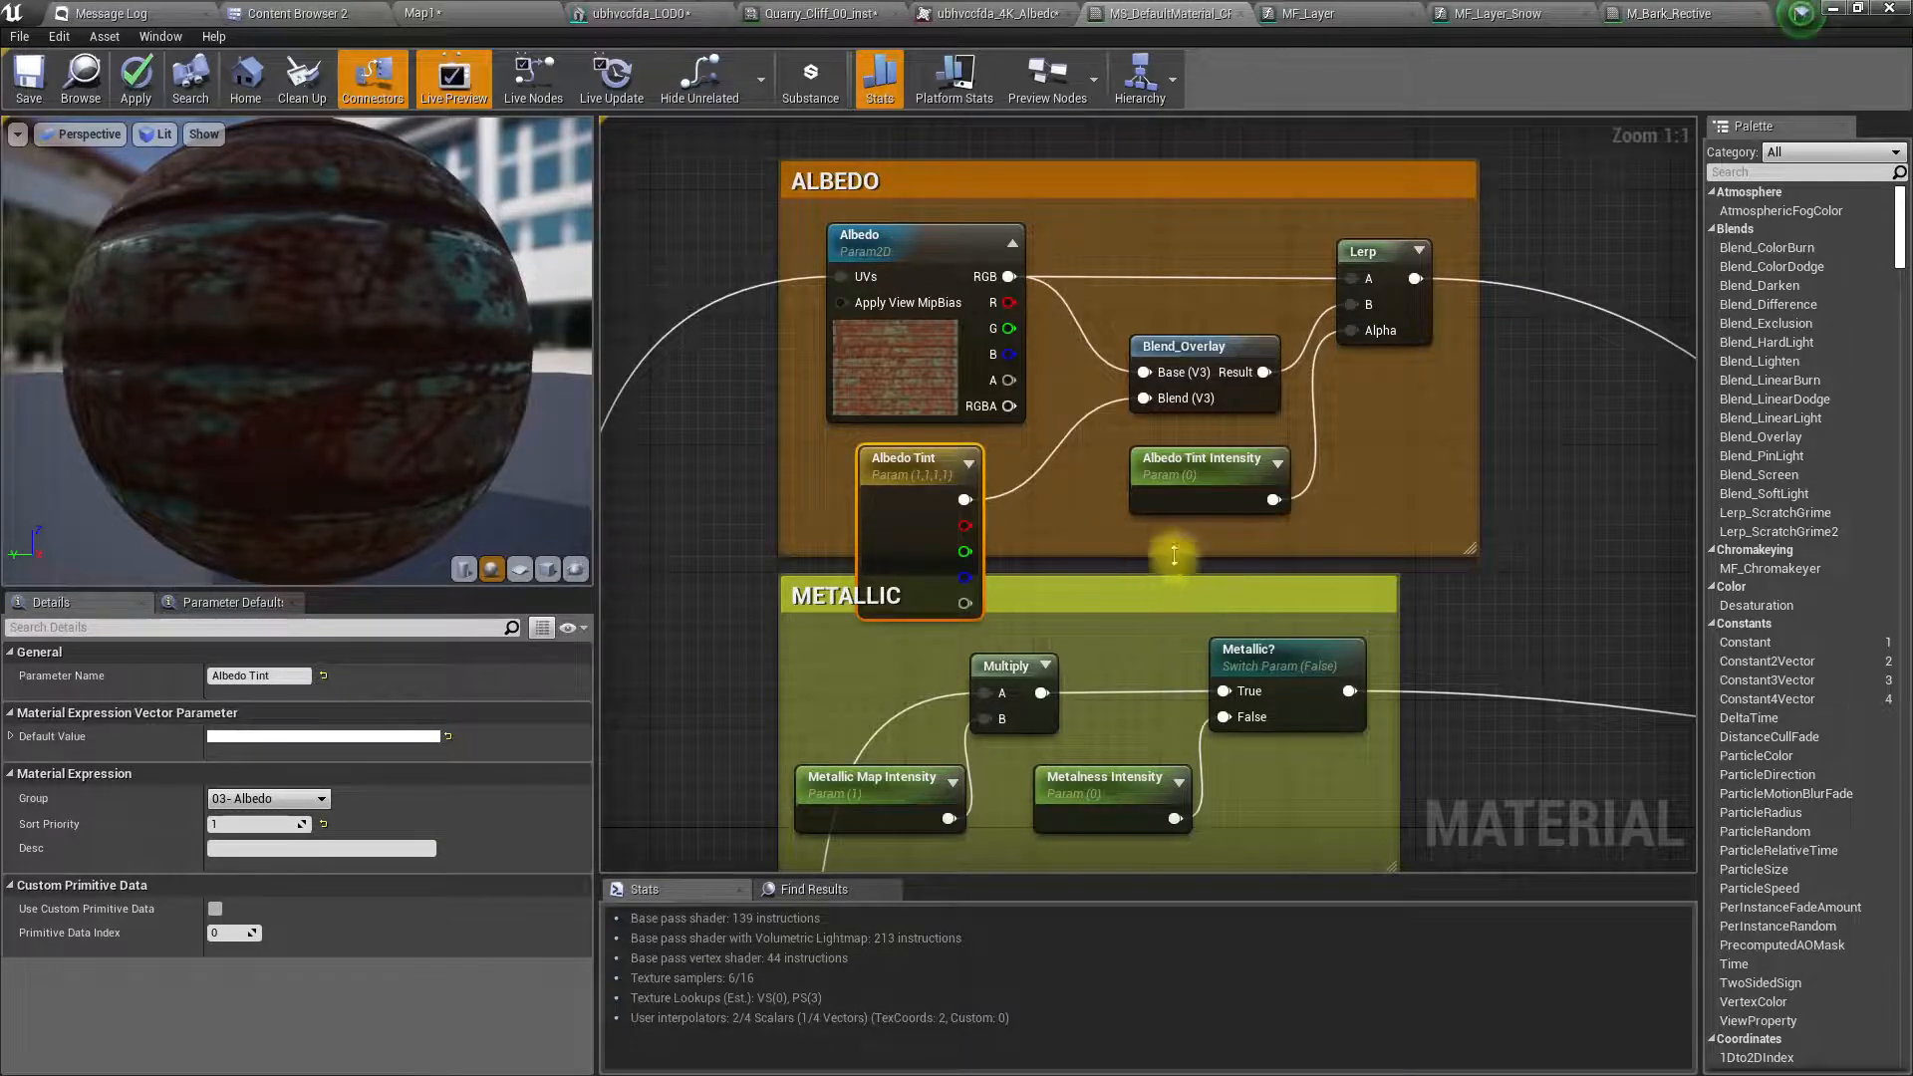
- Set the Saturation of the cliff texture ubhvccfda_4K_Albedo to 1.0 and return to the Map1 level to view the cliffs
left_click(471, 9)
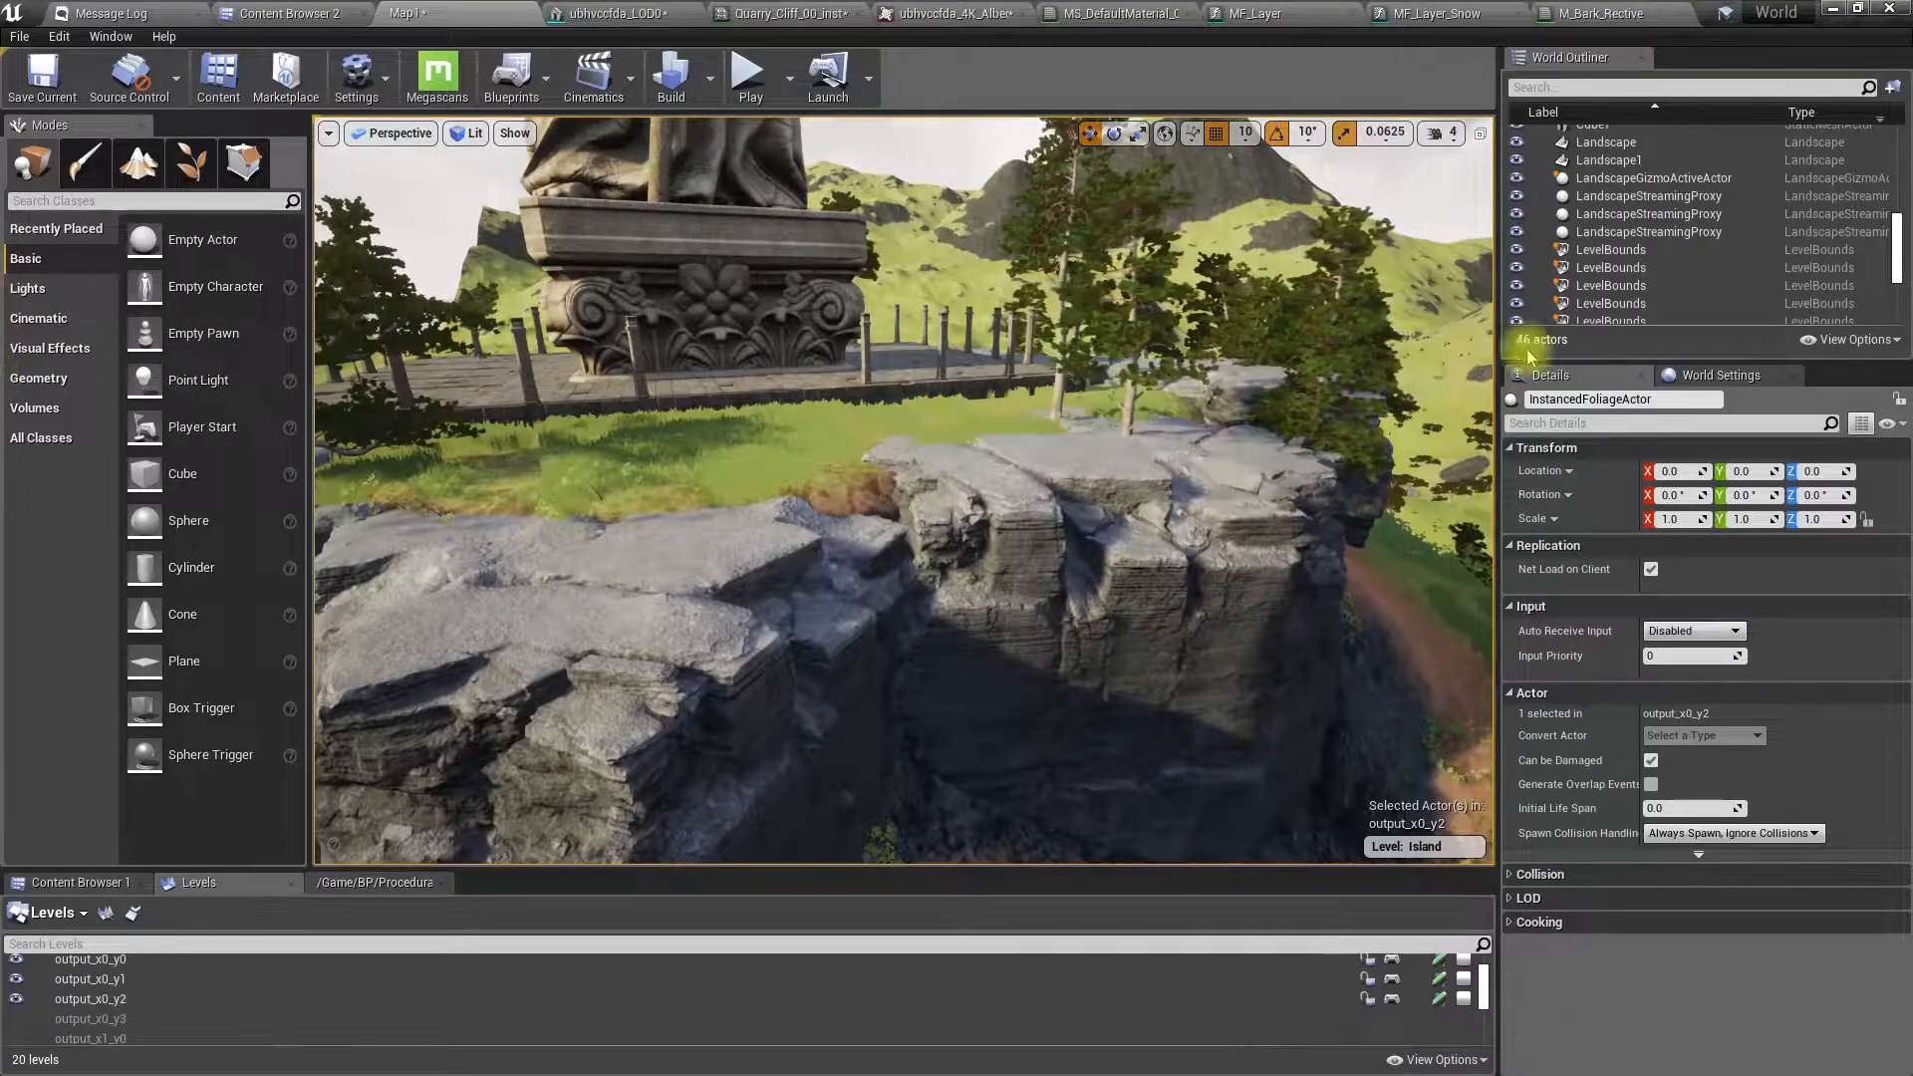
left_click(812, 13)
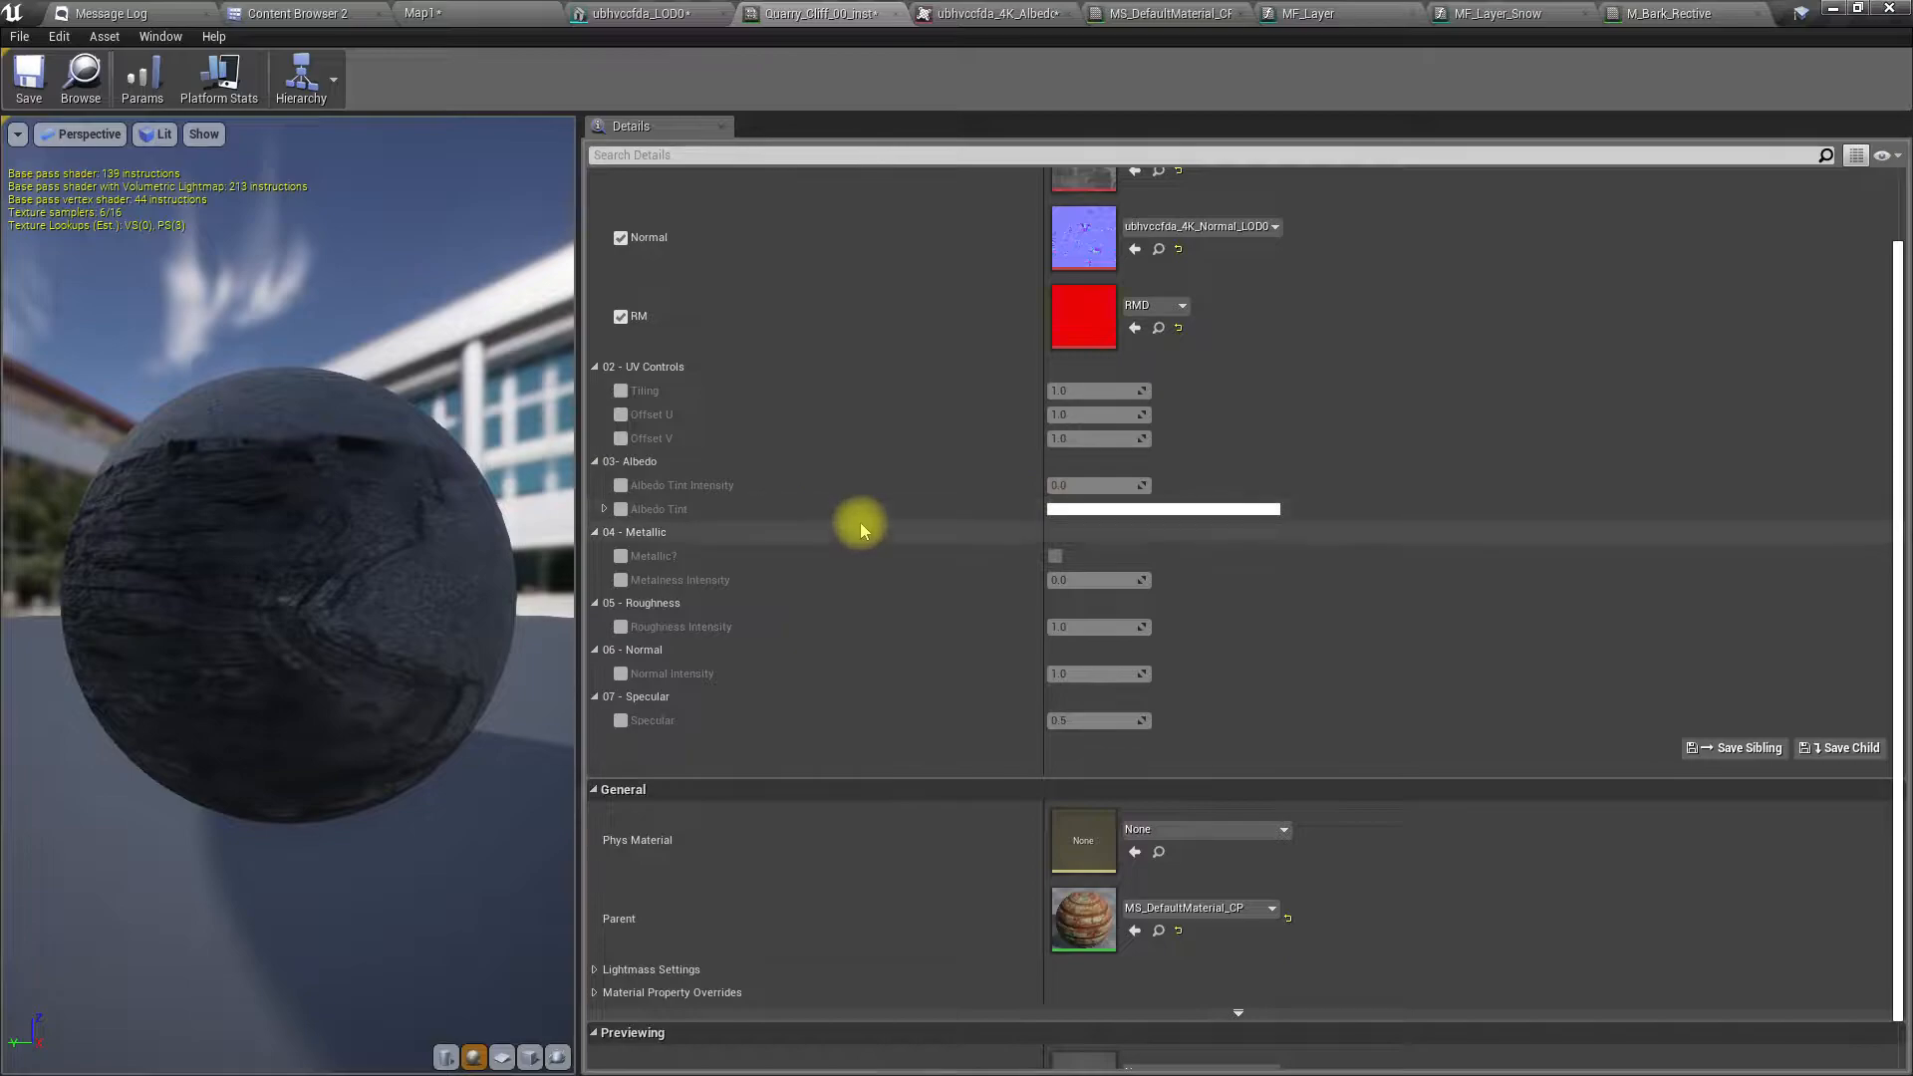
scroll(1150, 438, "up", 2)
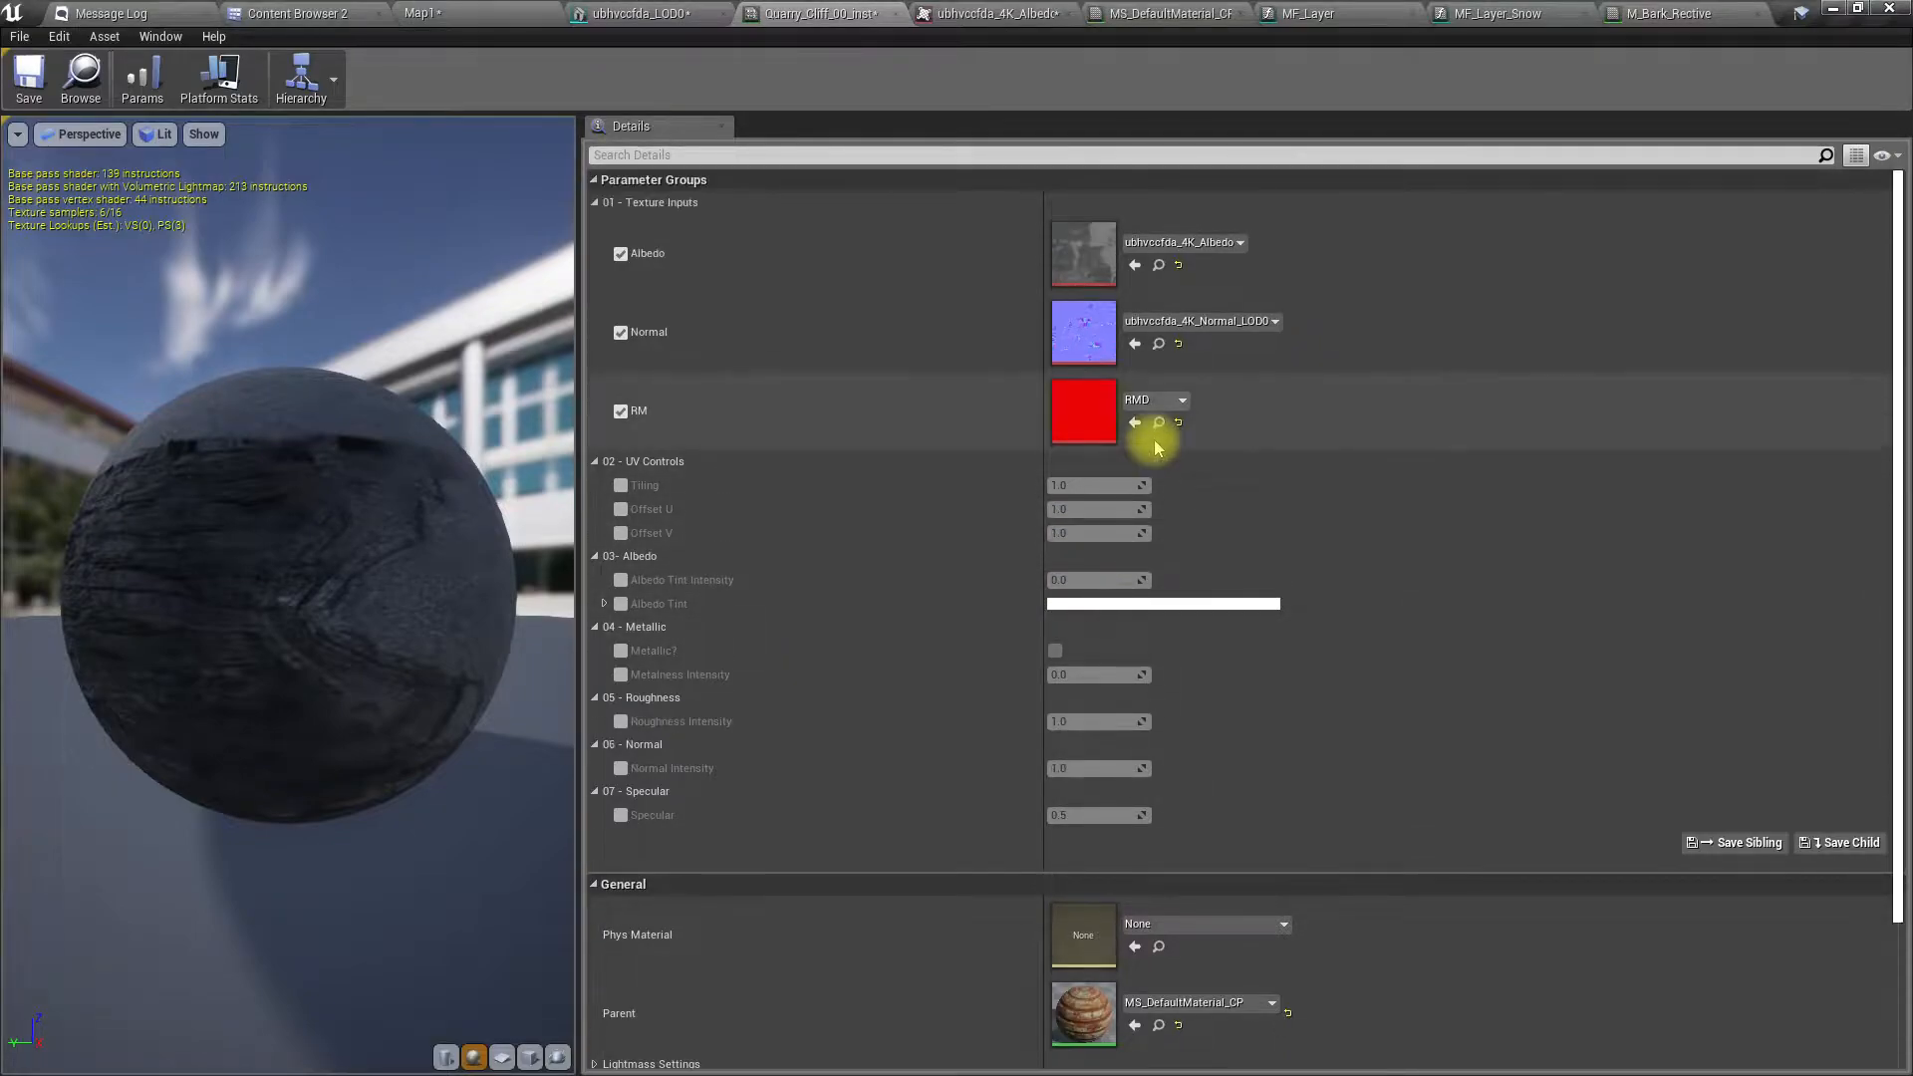
left_click(987, 14)
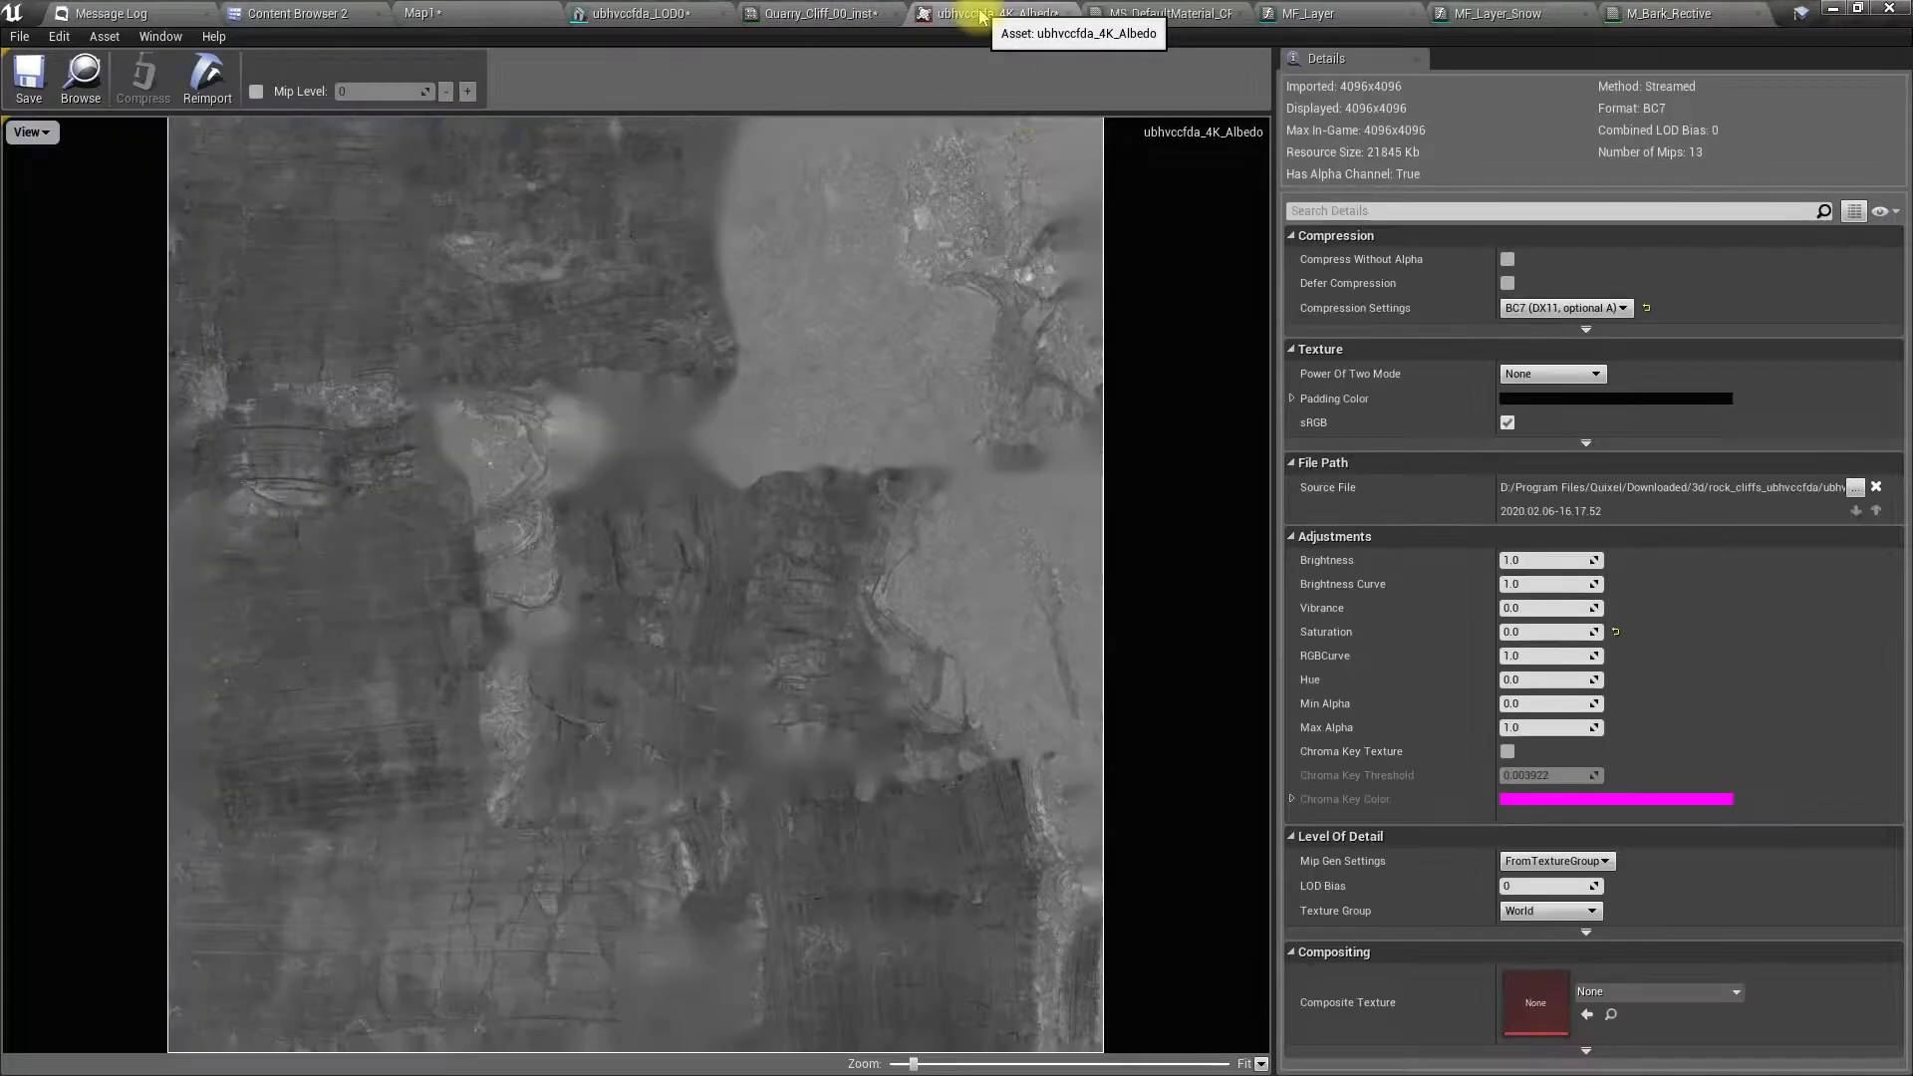
left_click(1549, 631)
key("Return")
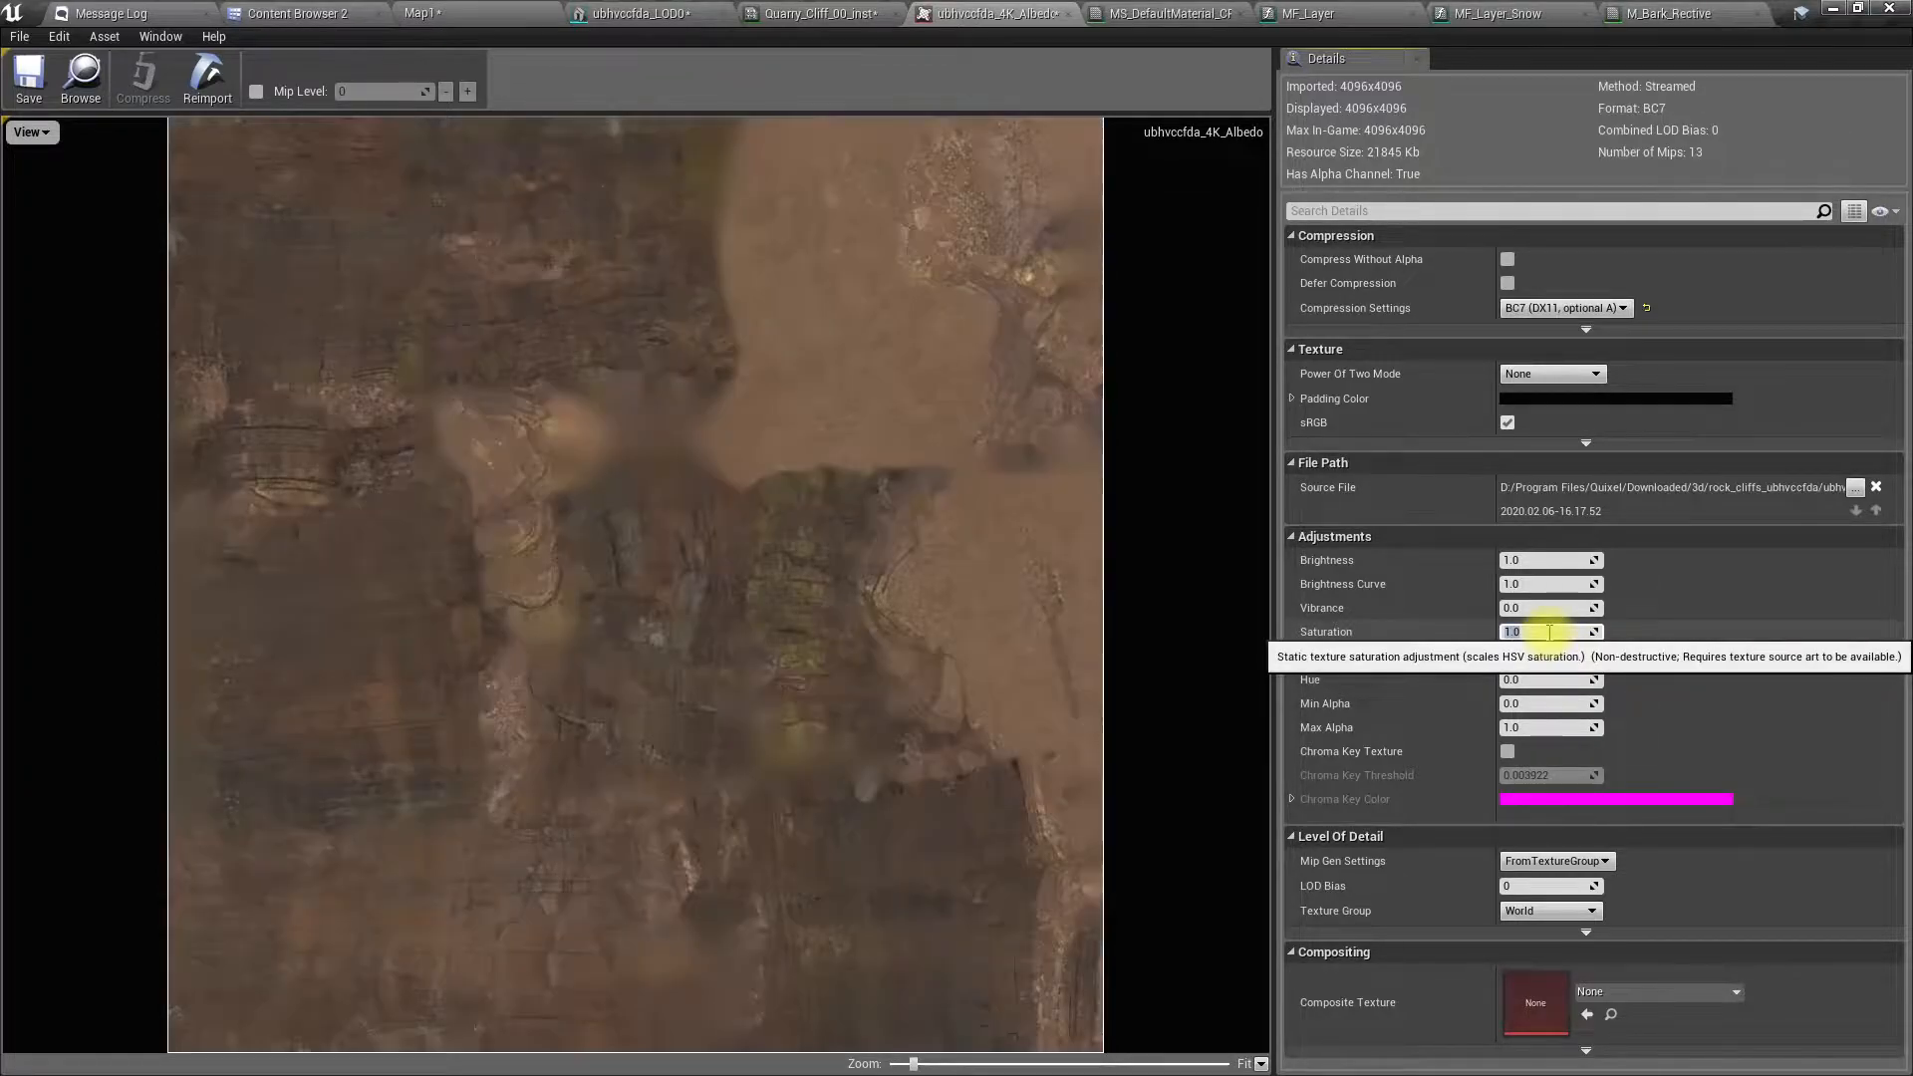
left_click(523, 12)
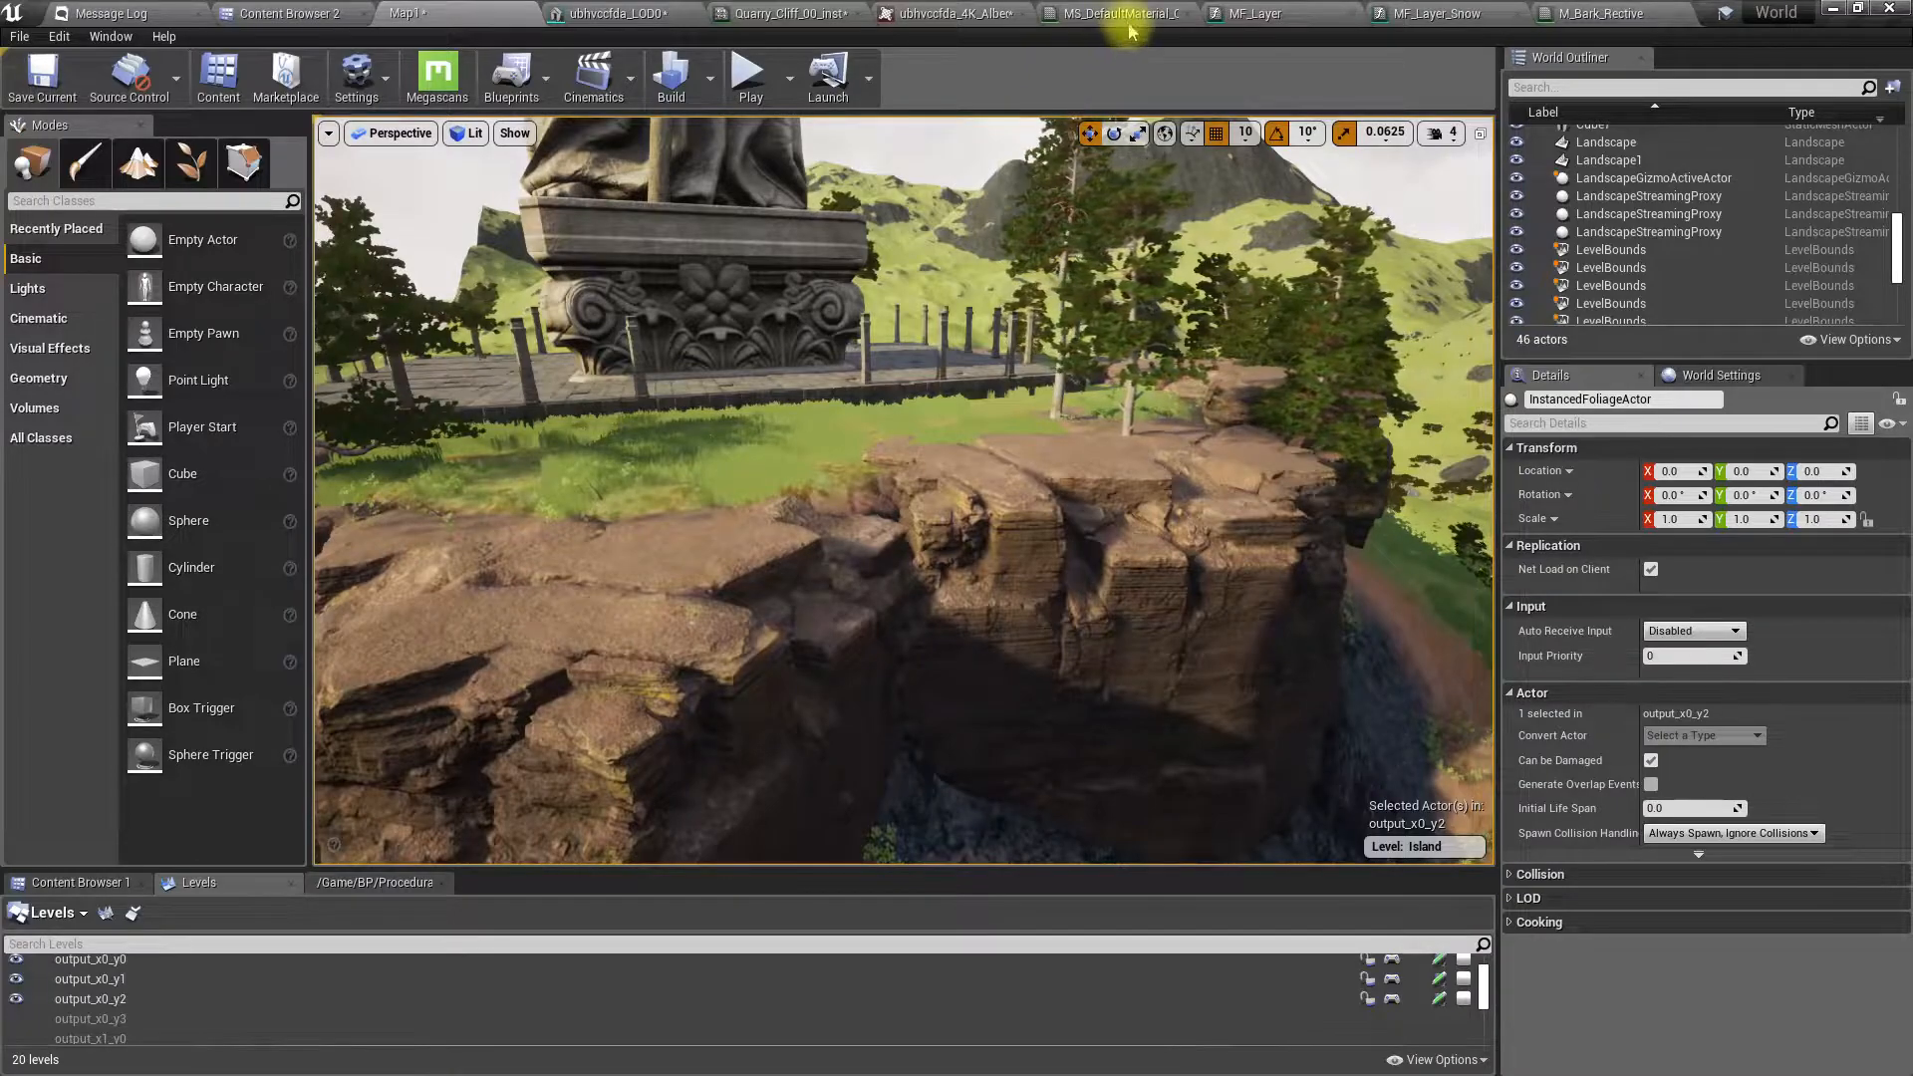
- Detach the Quarry_Cliff_00_inst editor as a floating window beside the level view, and bring the cliffs into view
left_click_drag(767, 14, 1363, 470)
left_click(454, 12)
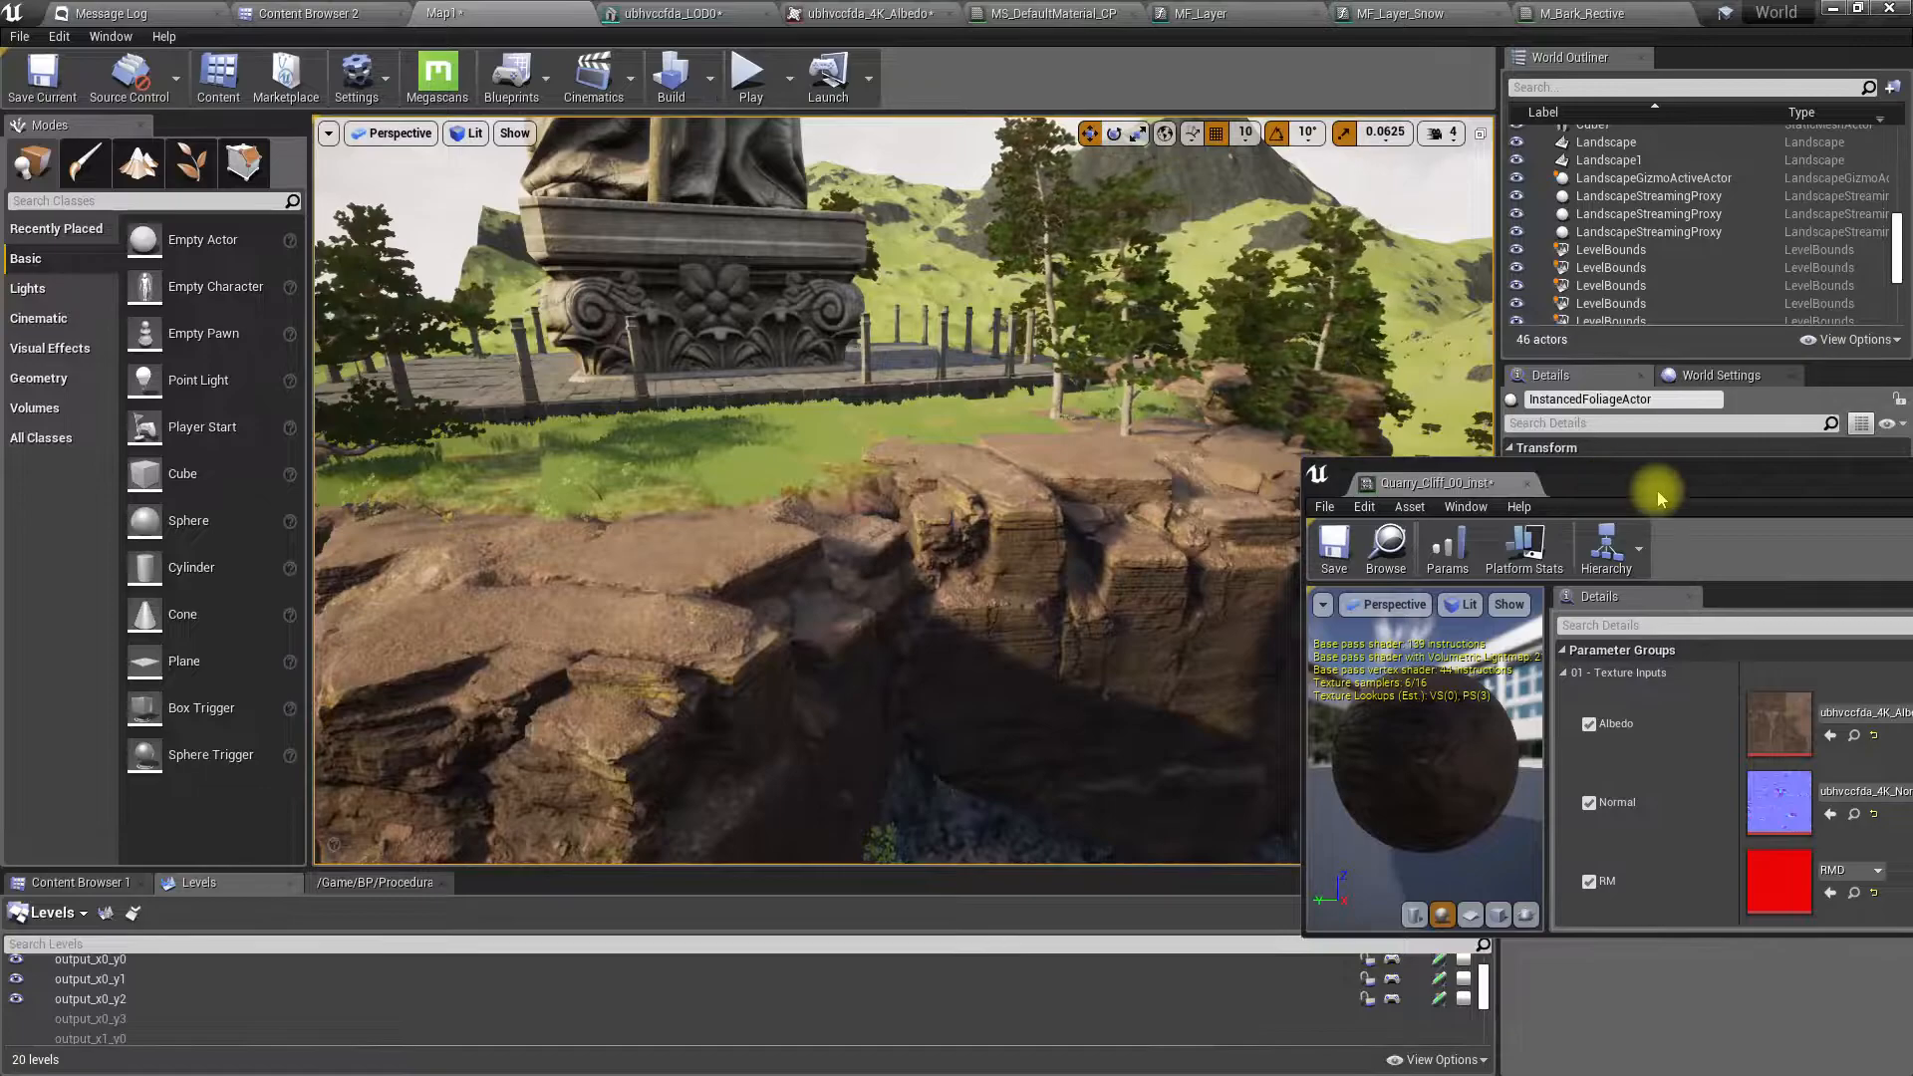
left_click_drag(1660, 498, 1533, 298)
mouse_move(901, 594)
right_mouse_down()
mouse_move(947, 638)
mouse_move(901, 589)
mouse_move(920, 602)
right_mouse_up()
- Enable the Albedo Tint override in the cliff material instance and set its colour to a dark grey with value 0.0625
scroll(1751, 607, "down", 2)
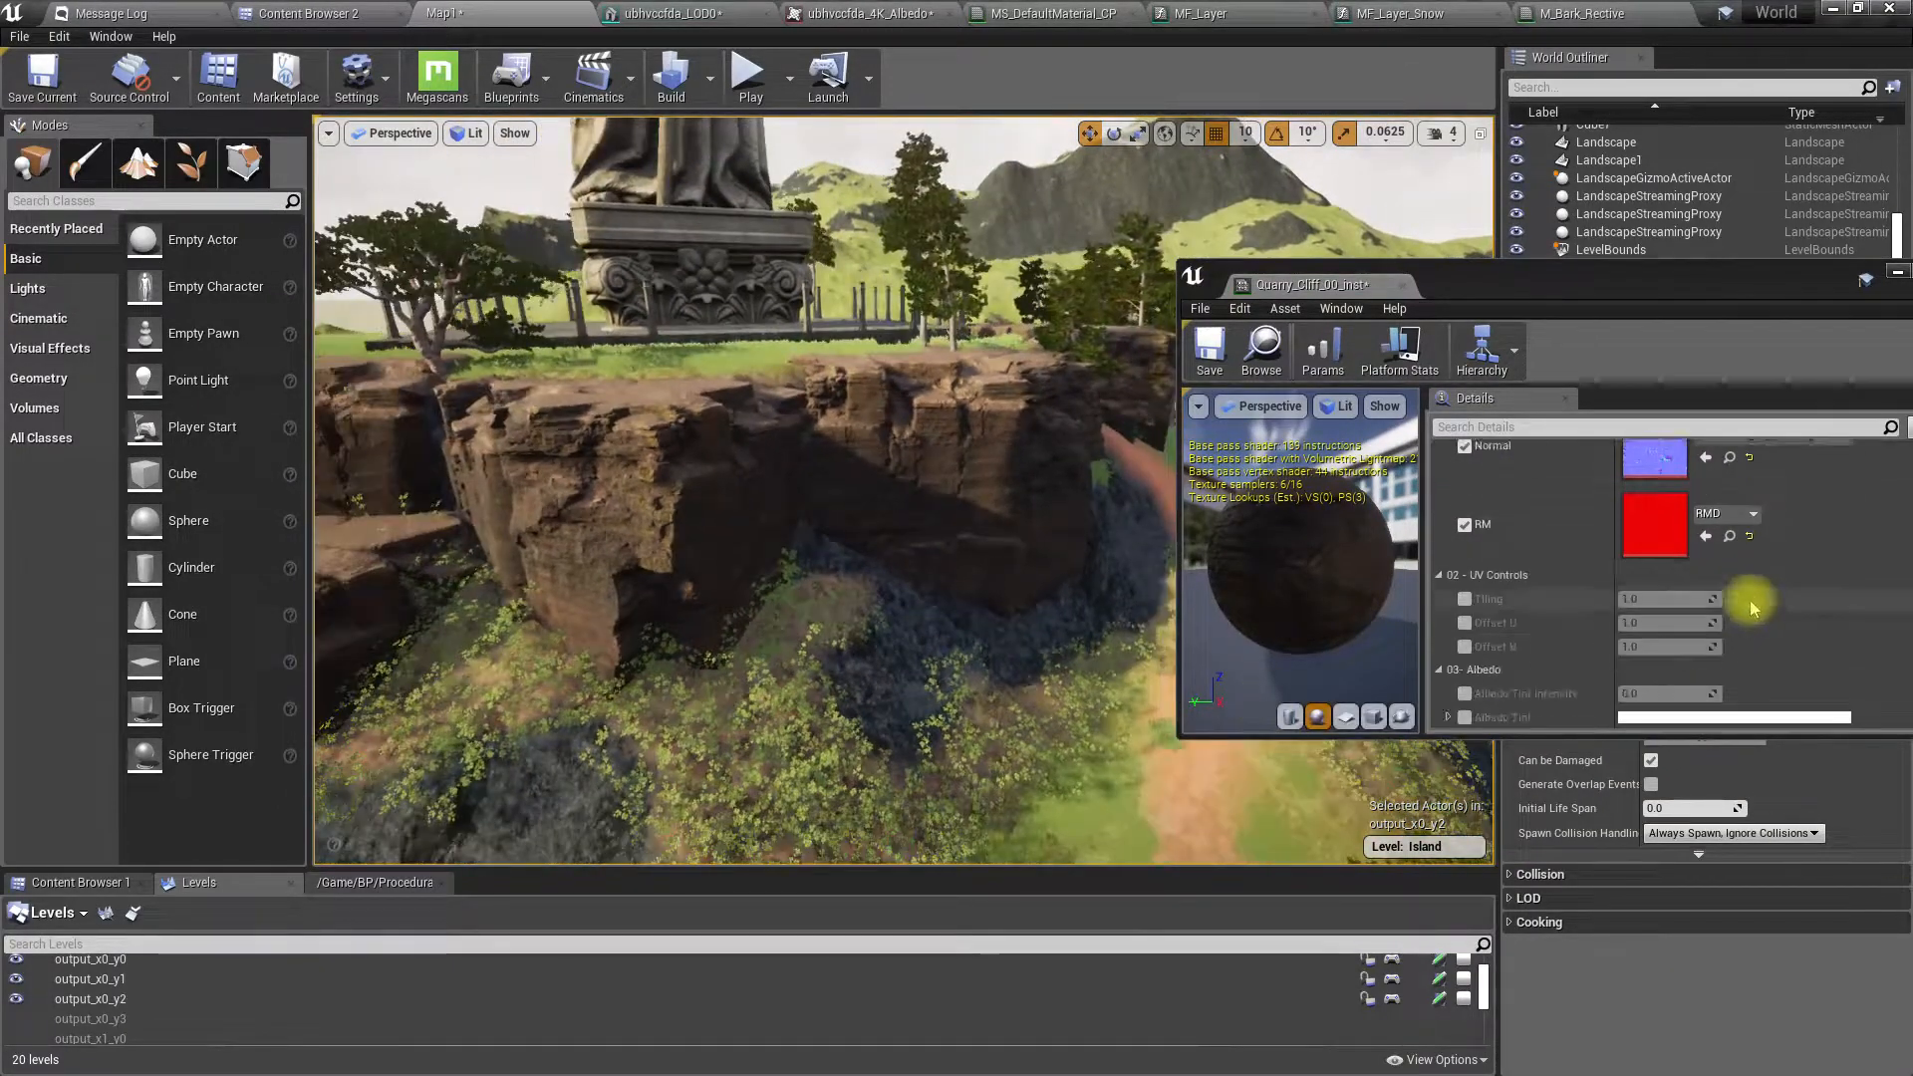
scroll(1752, 606, "down", 2)
left_click(1465, 622)
left_click(1653, 625)
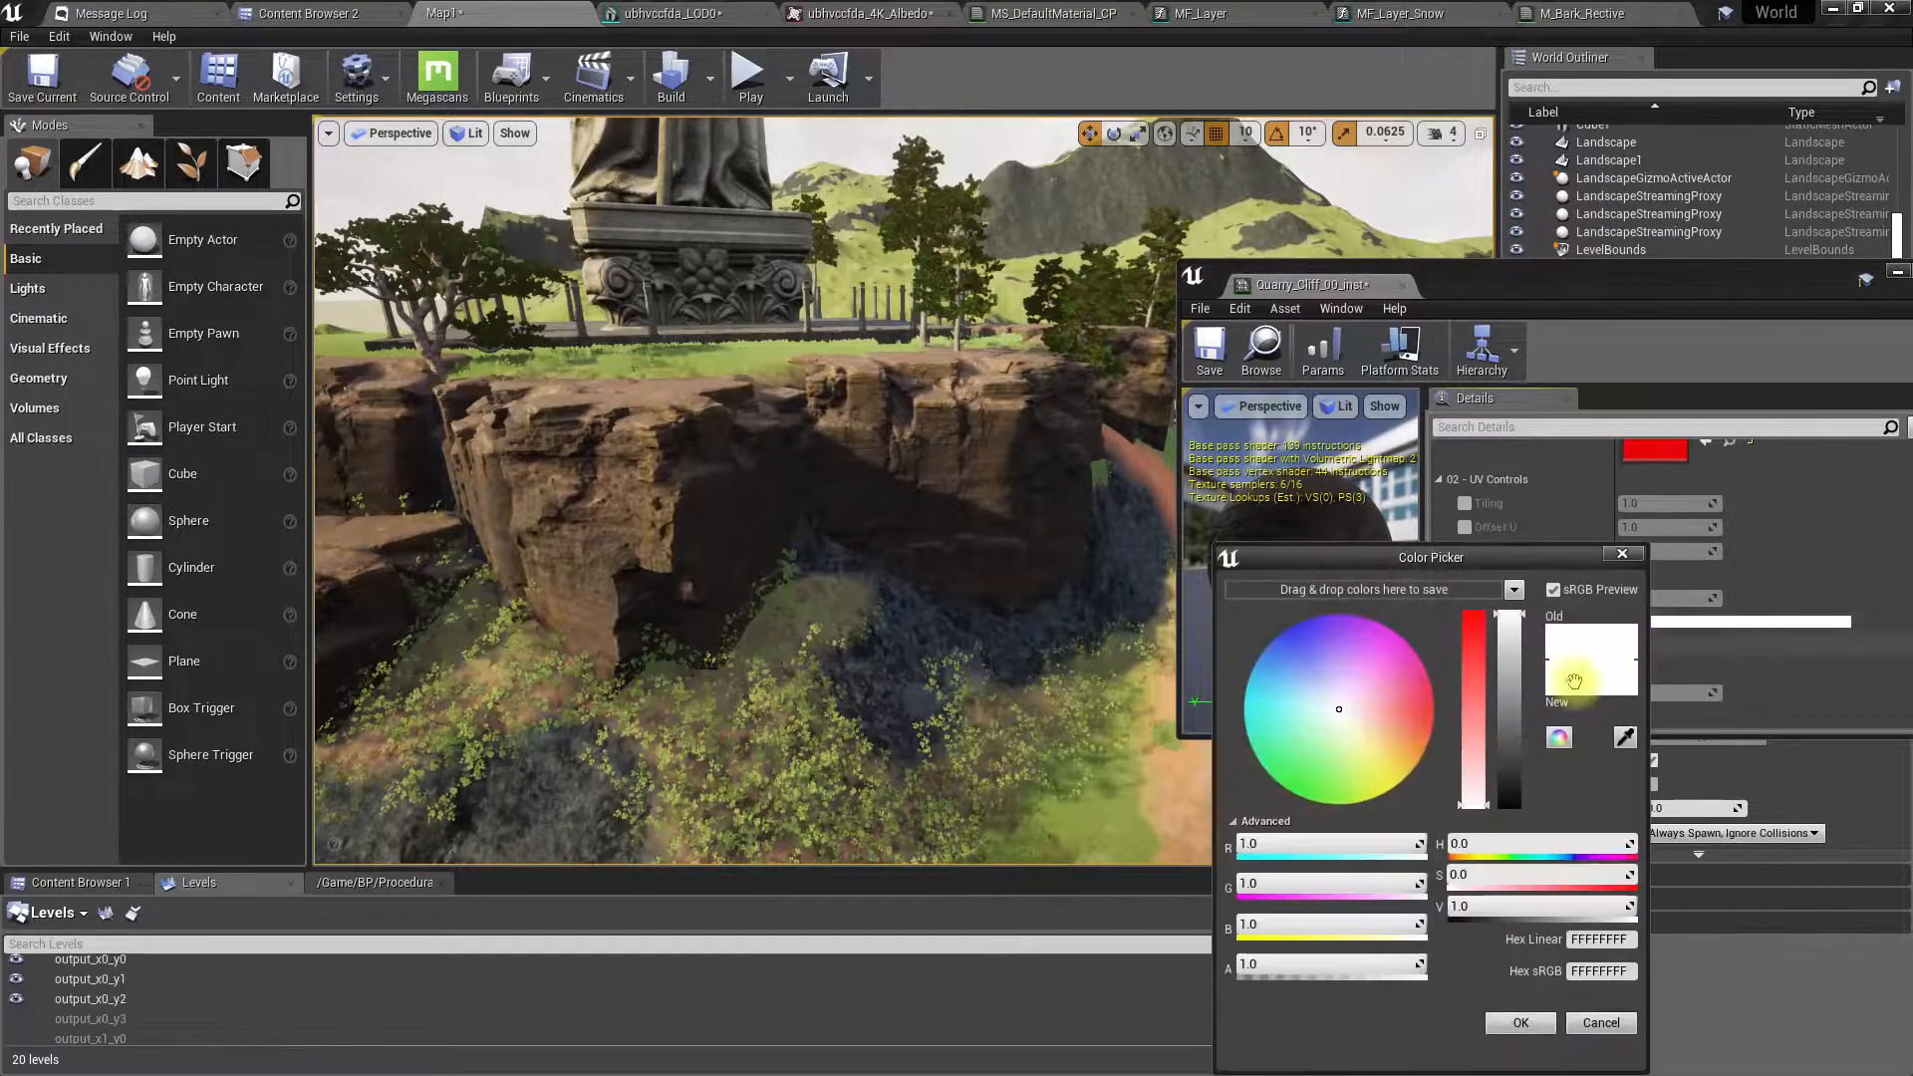
left_click_drag(1509, 727, 1524, 793)
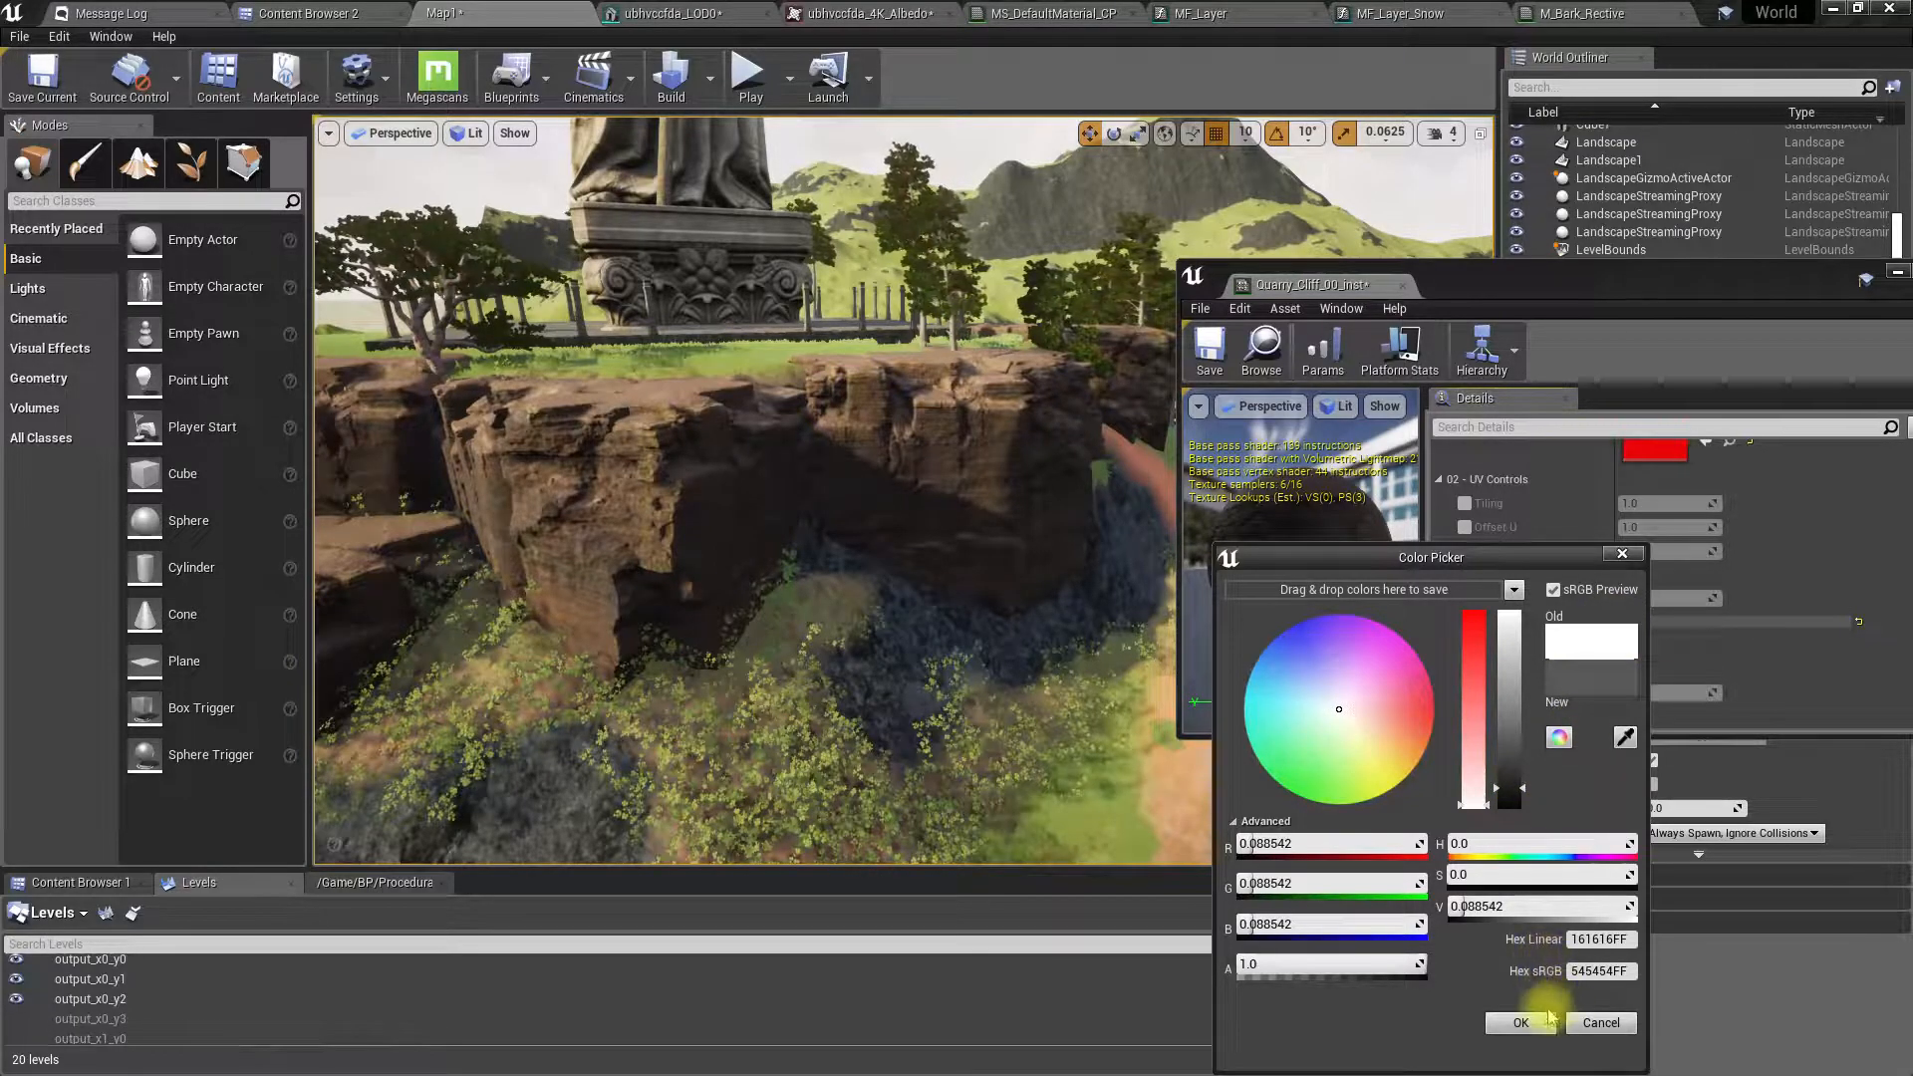
left_click_drag(1511, 800, 1510, 807)
left_click(1539, 1033)
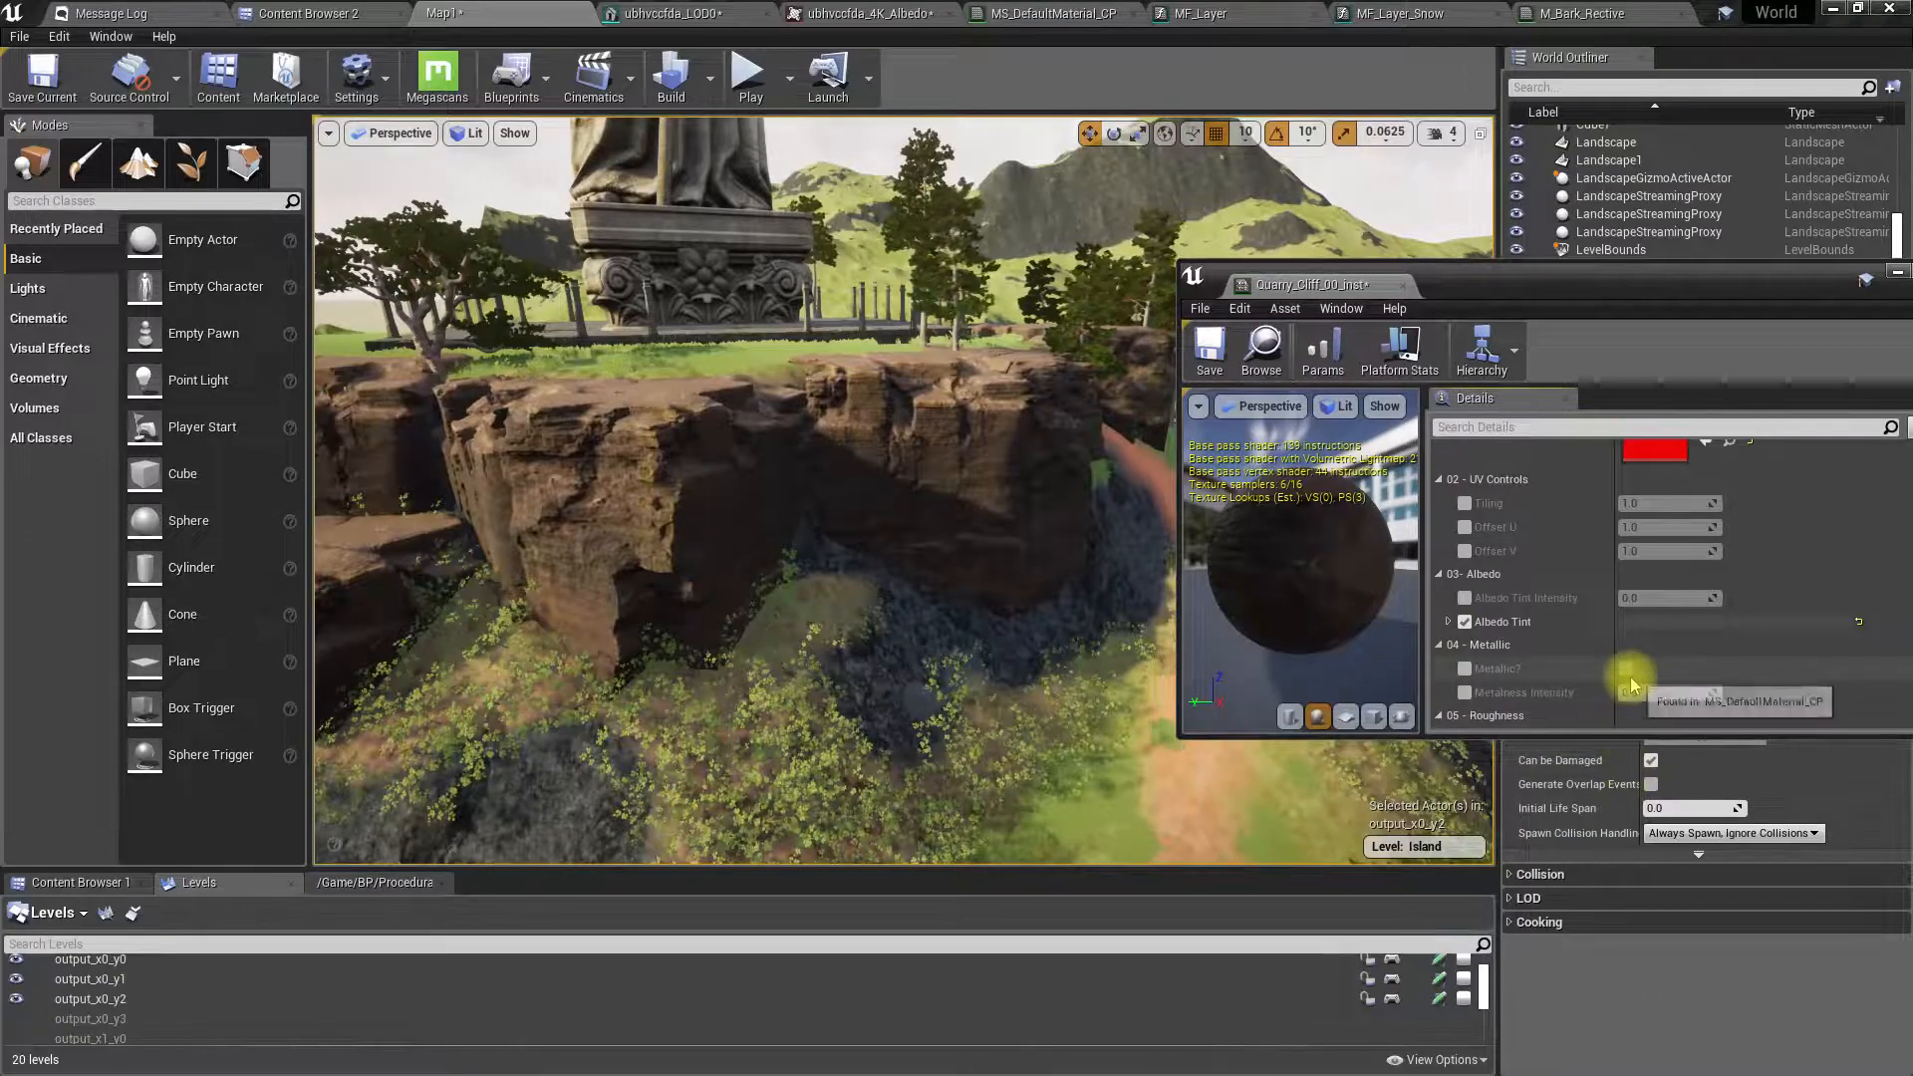
- Enable the Albedo Tint Intensity override in the cliff material instance and set it to 1
scroll(1713, 588, "down", 1)
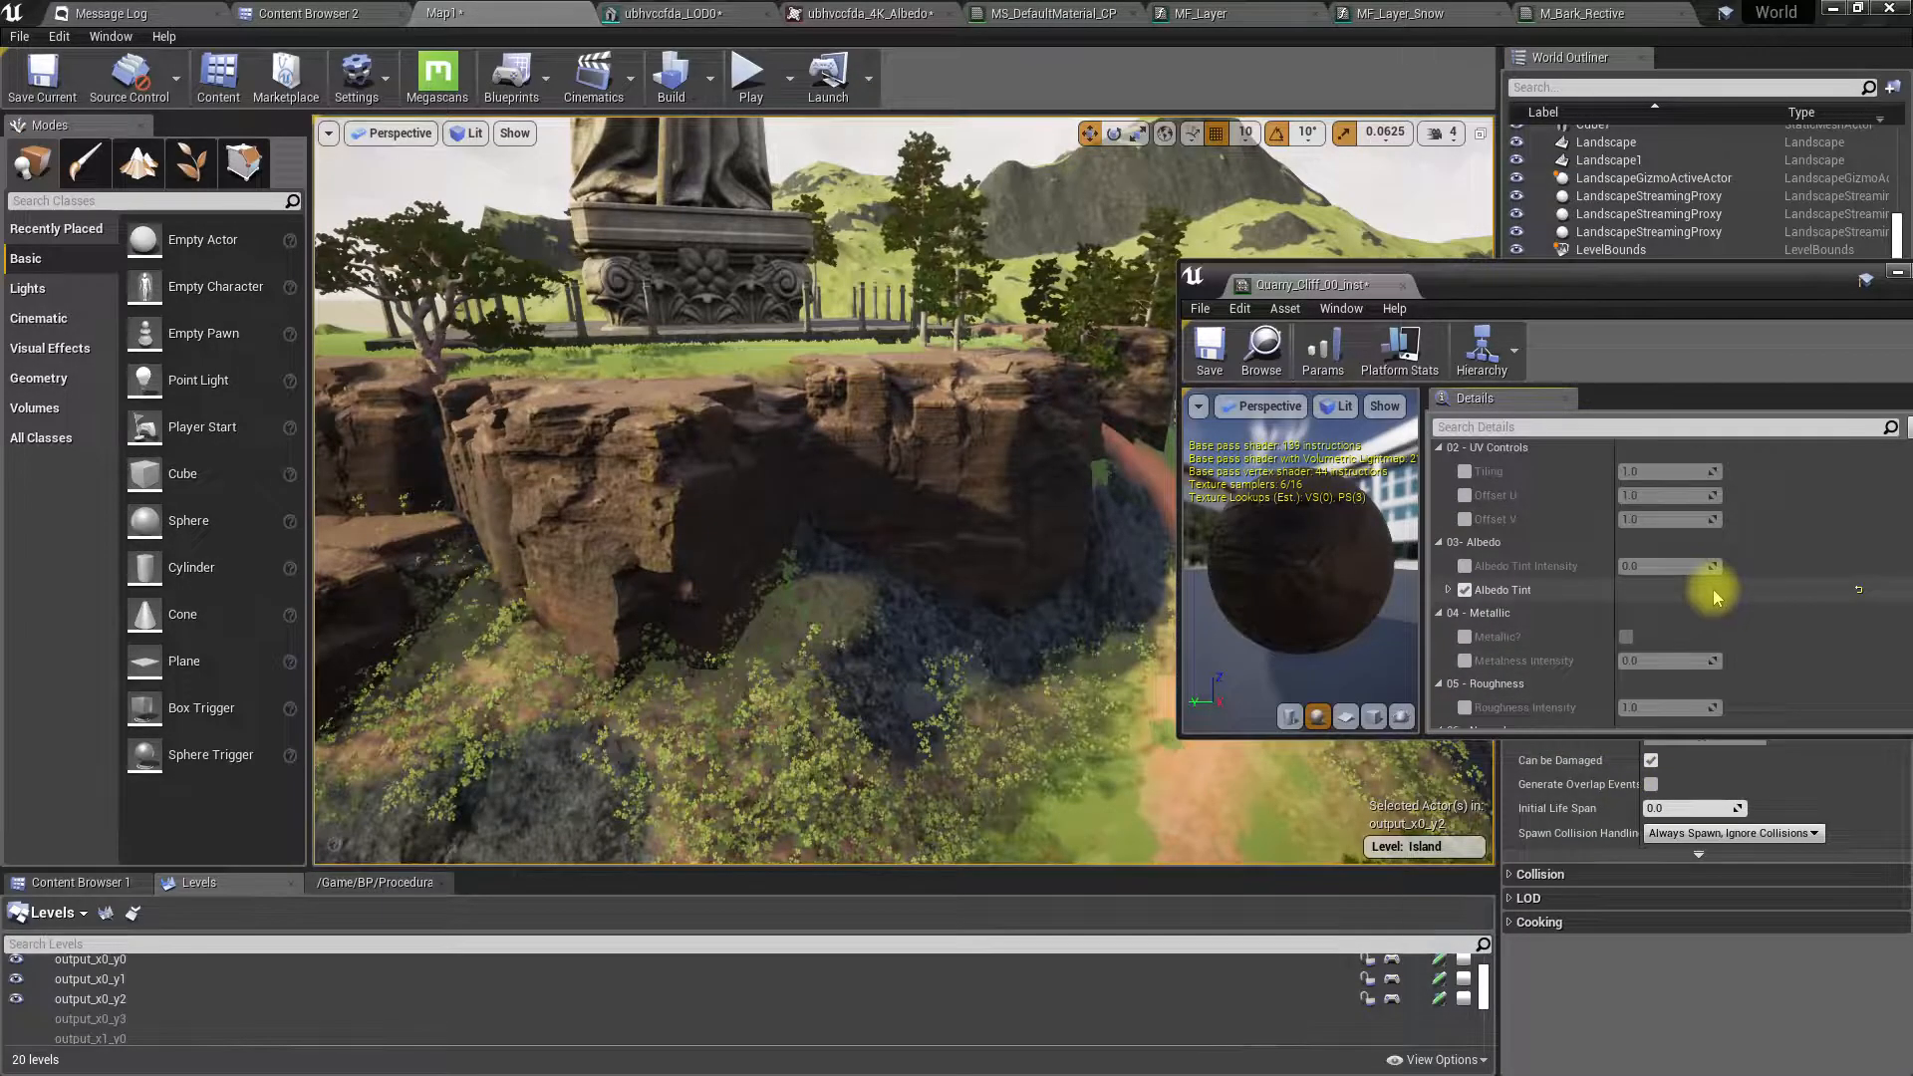
left_click(1466, 566)
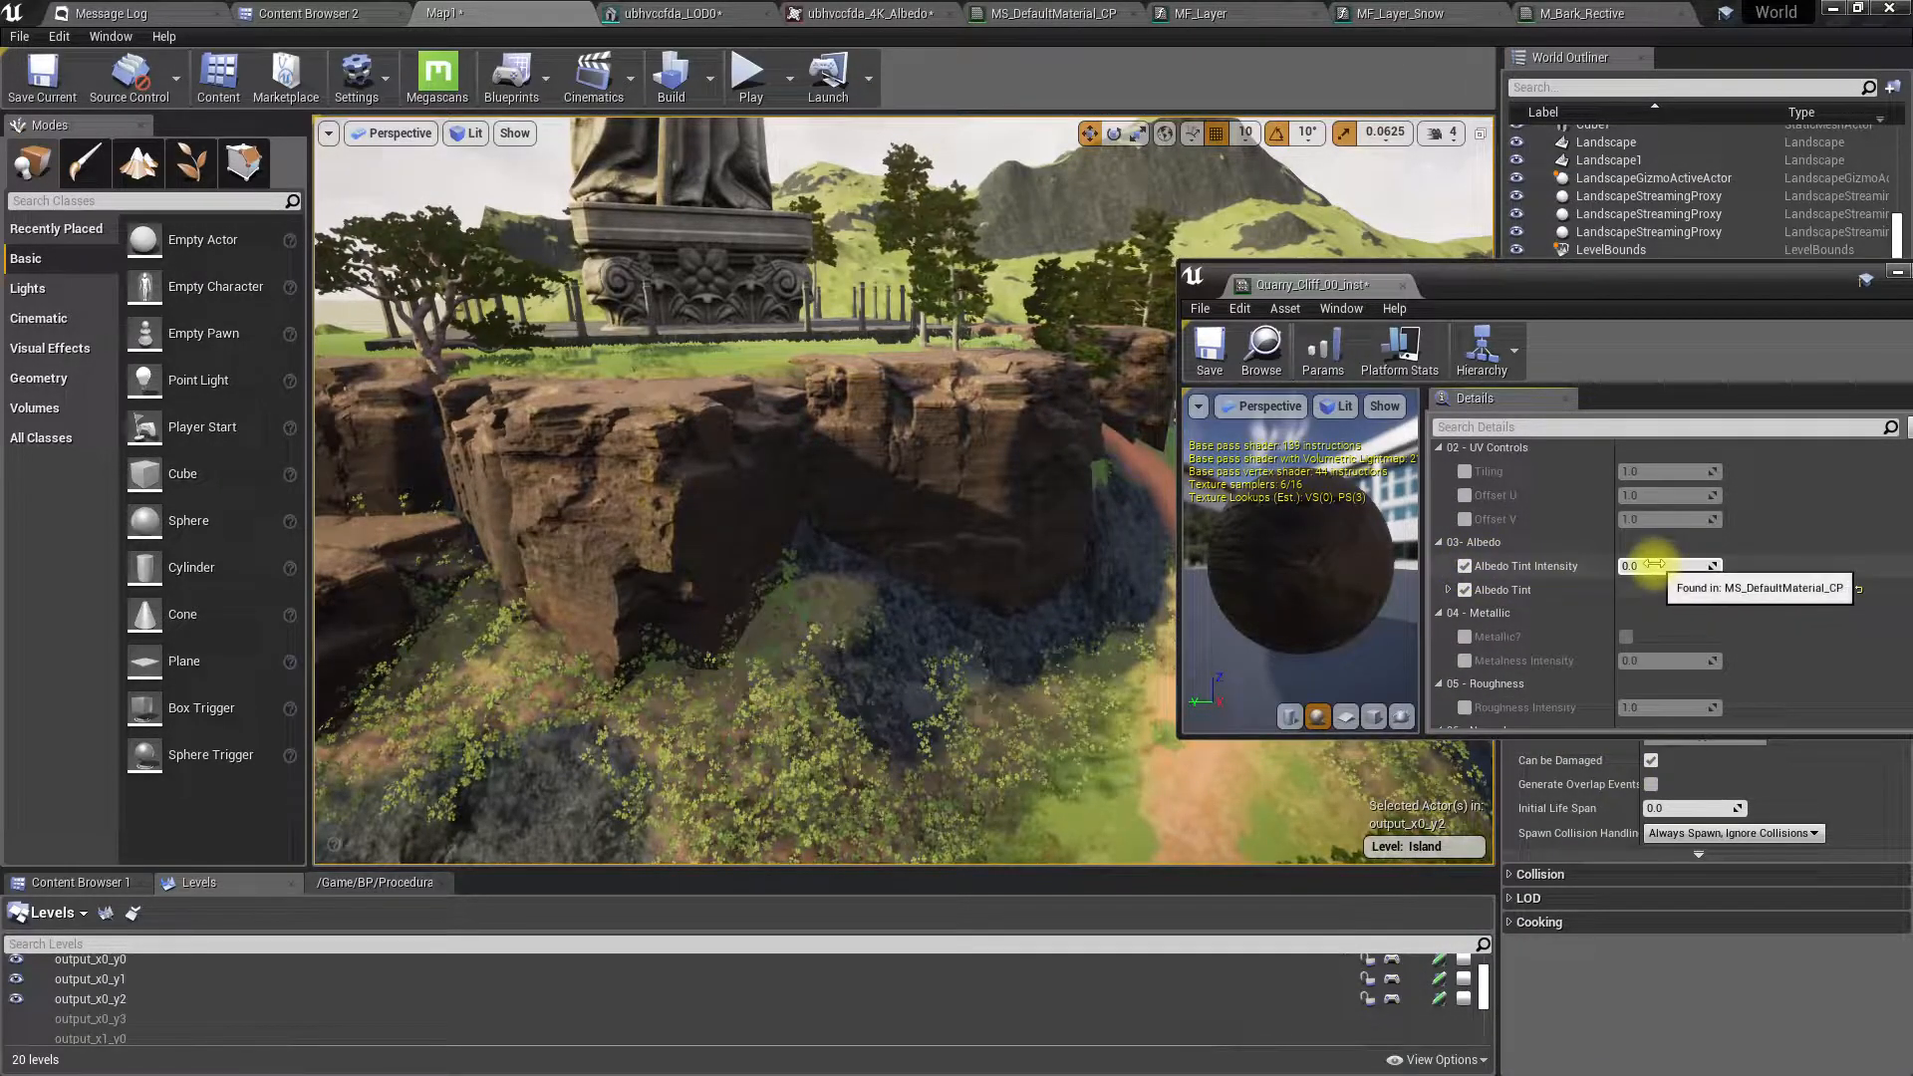
mouse_move(1644, 566)
left_mouse_down()
mouse_move(1684, 565)
mouse_move(1663, 565)
left_mouse_up()
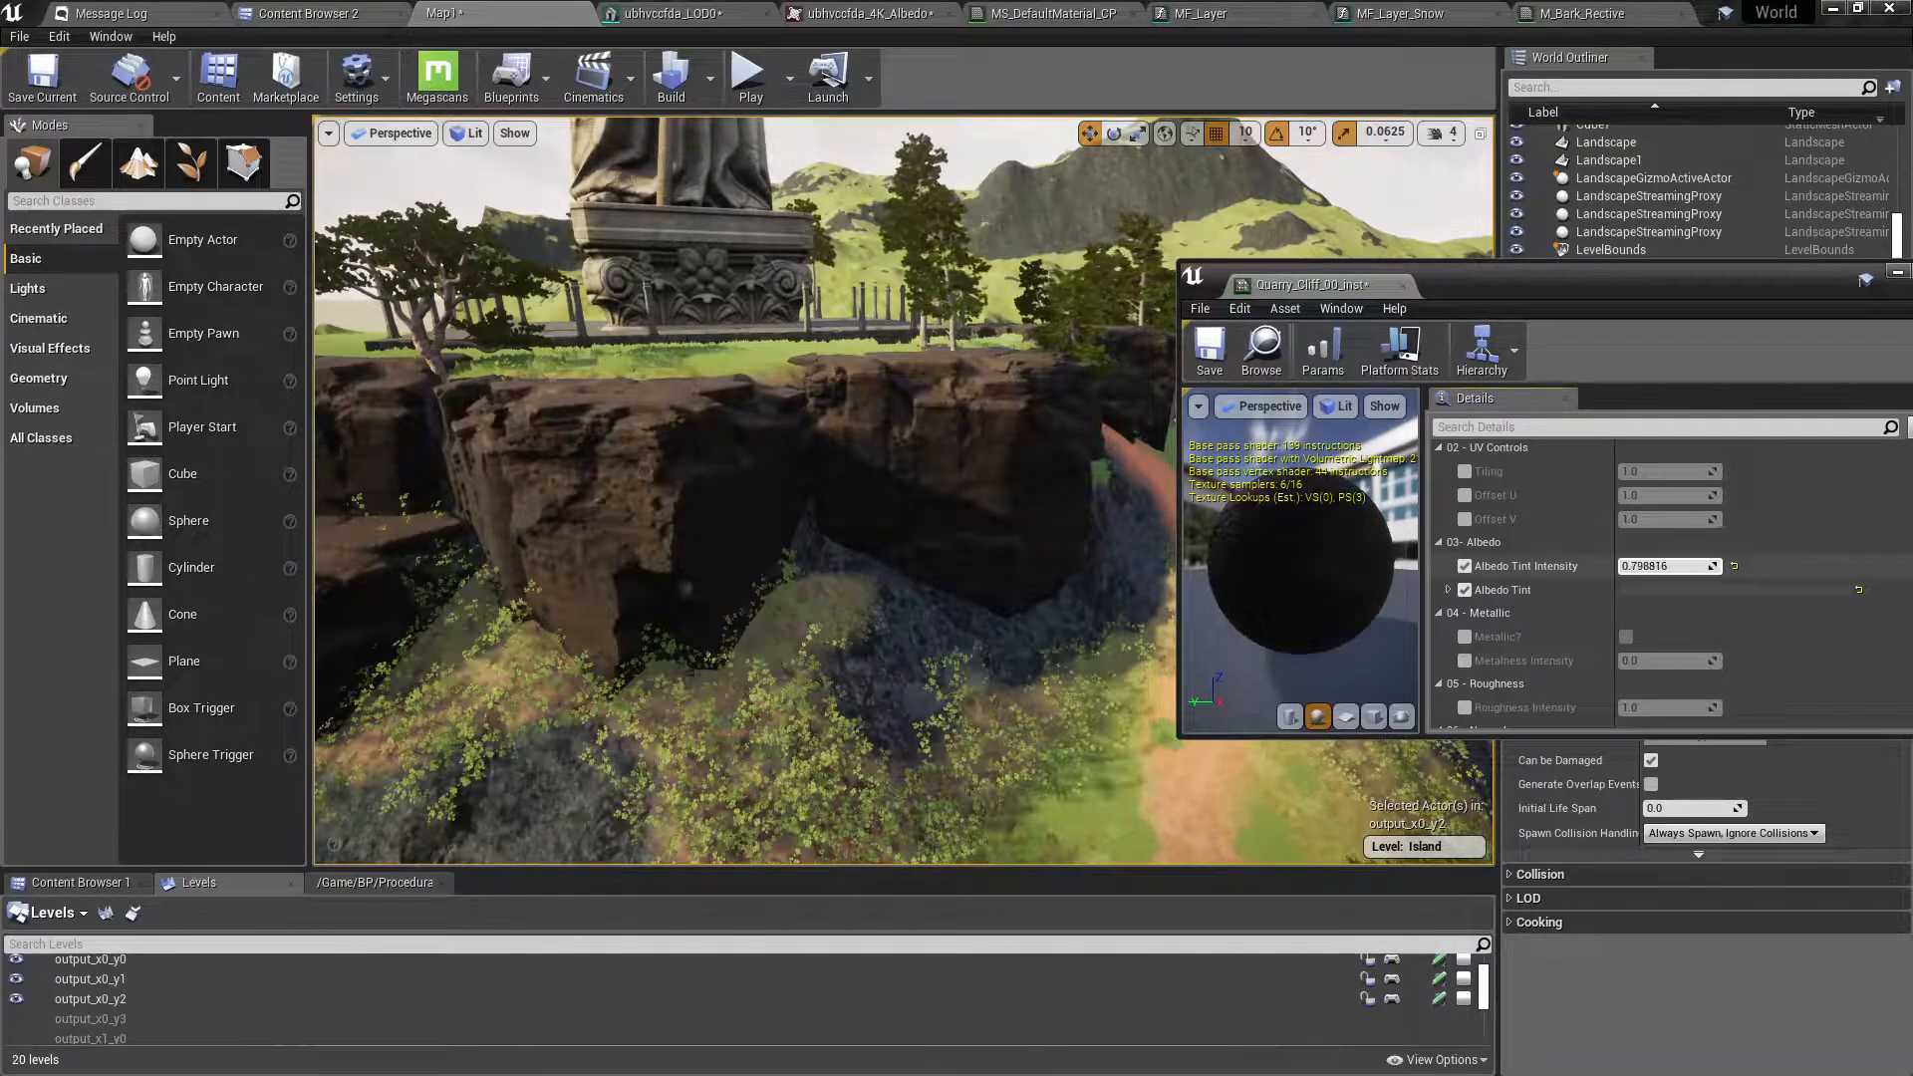
right_click_drag(653, 384, 623, 444)
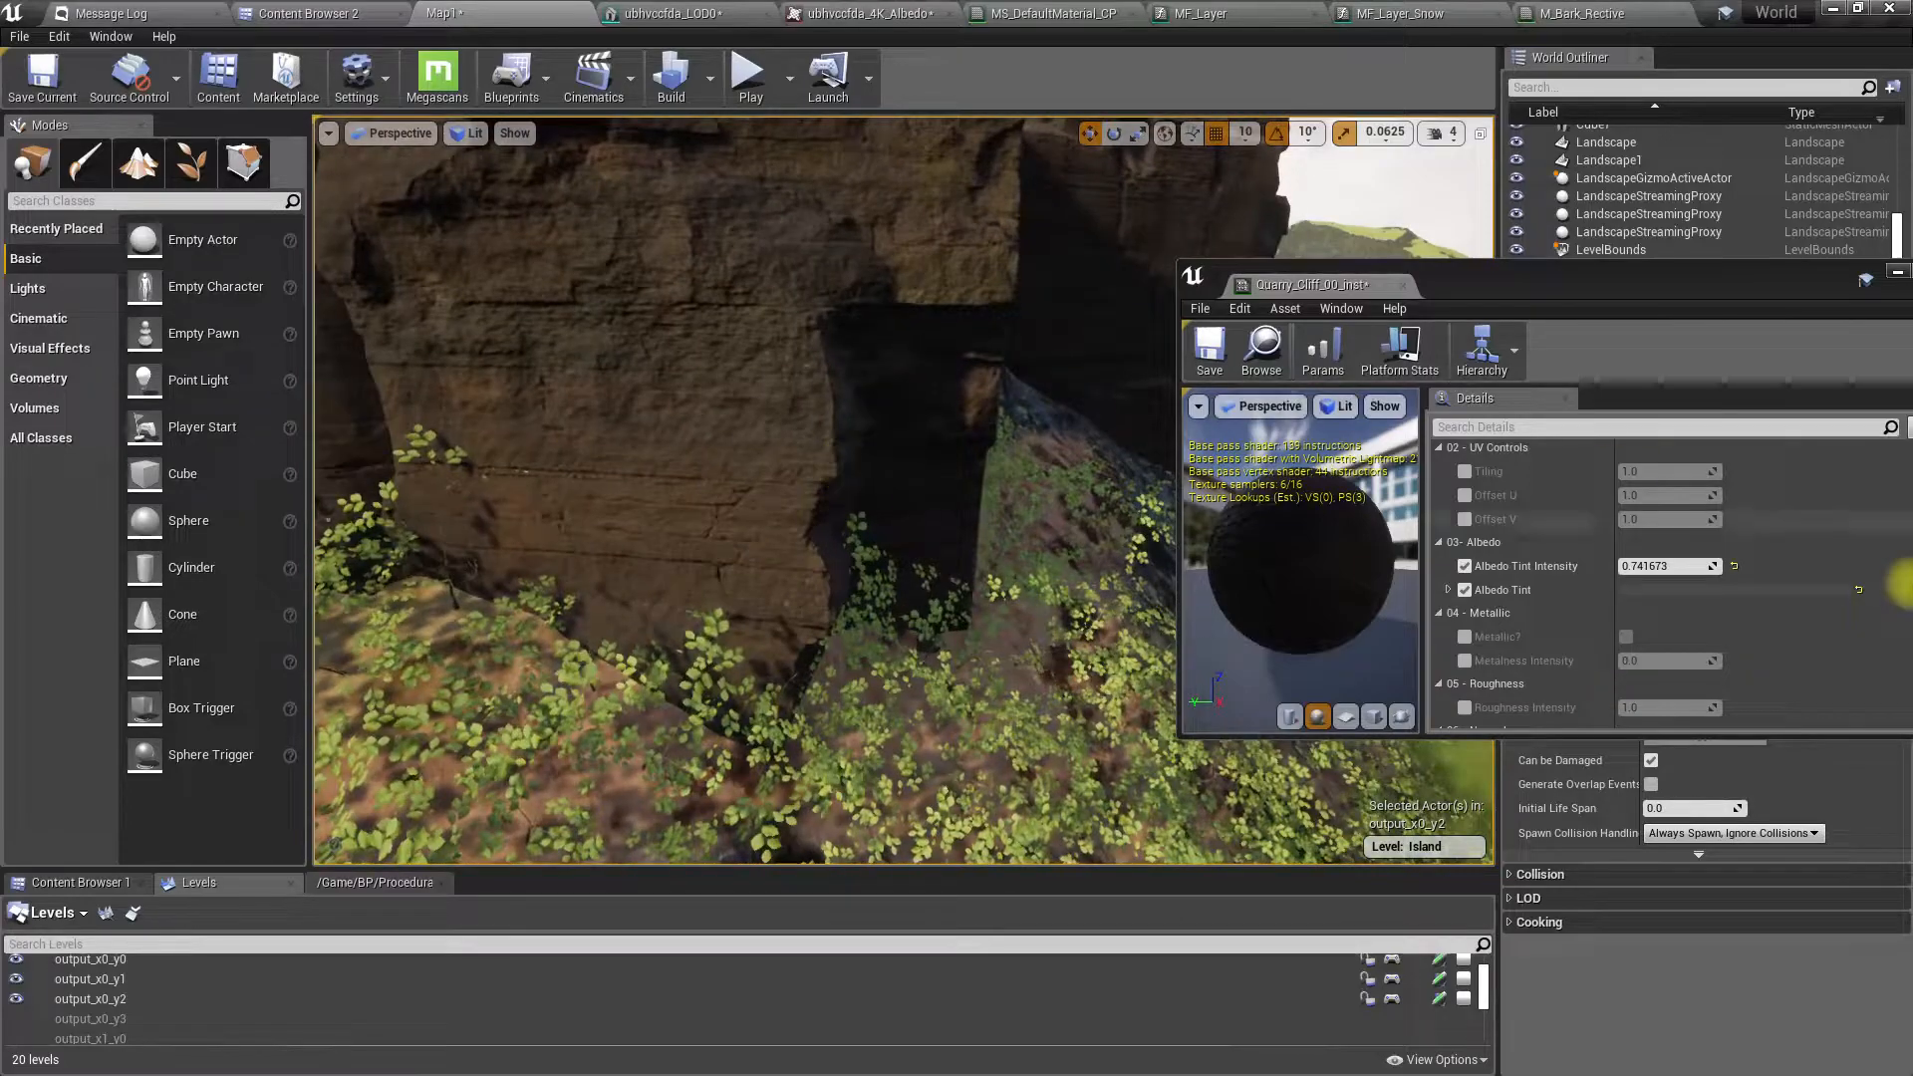
left_click(1694, 566)
type("1")
key("Return")
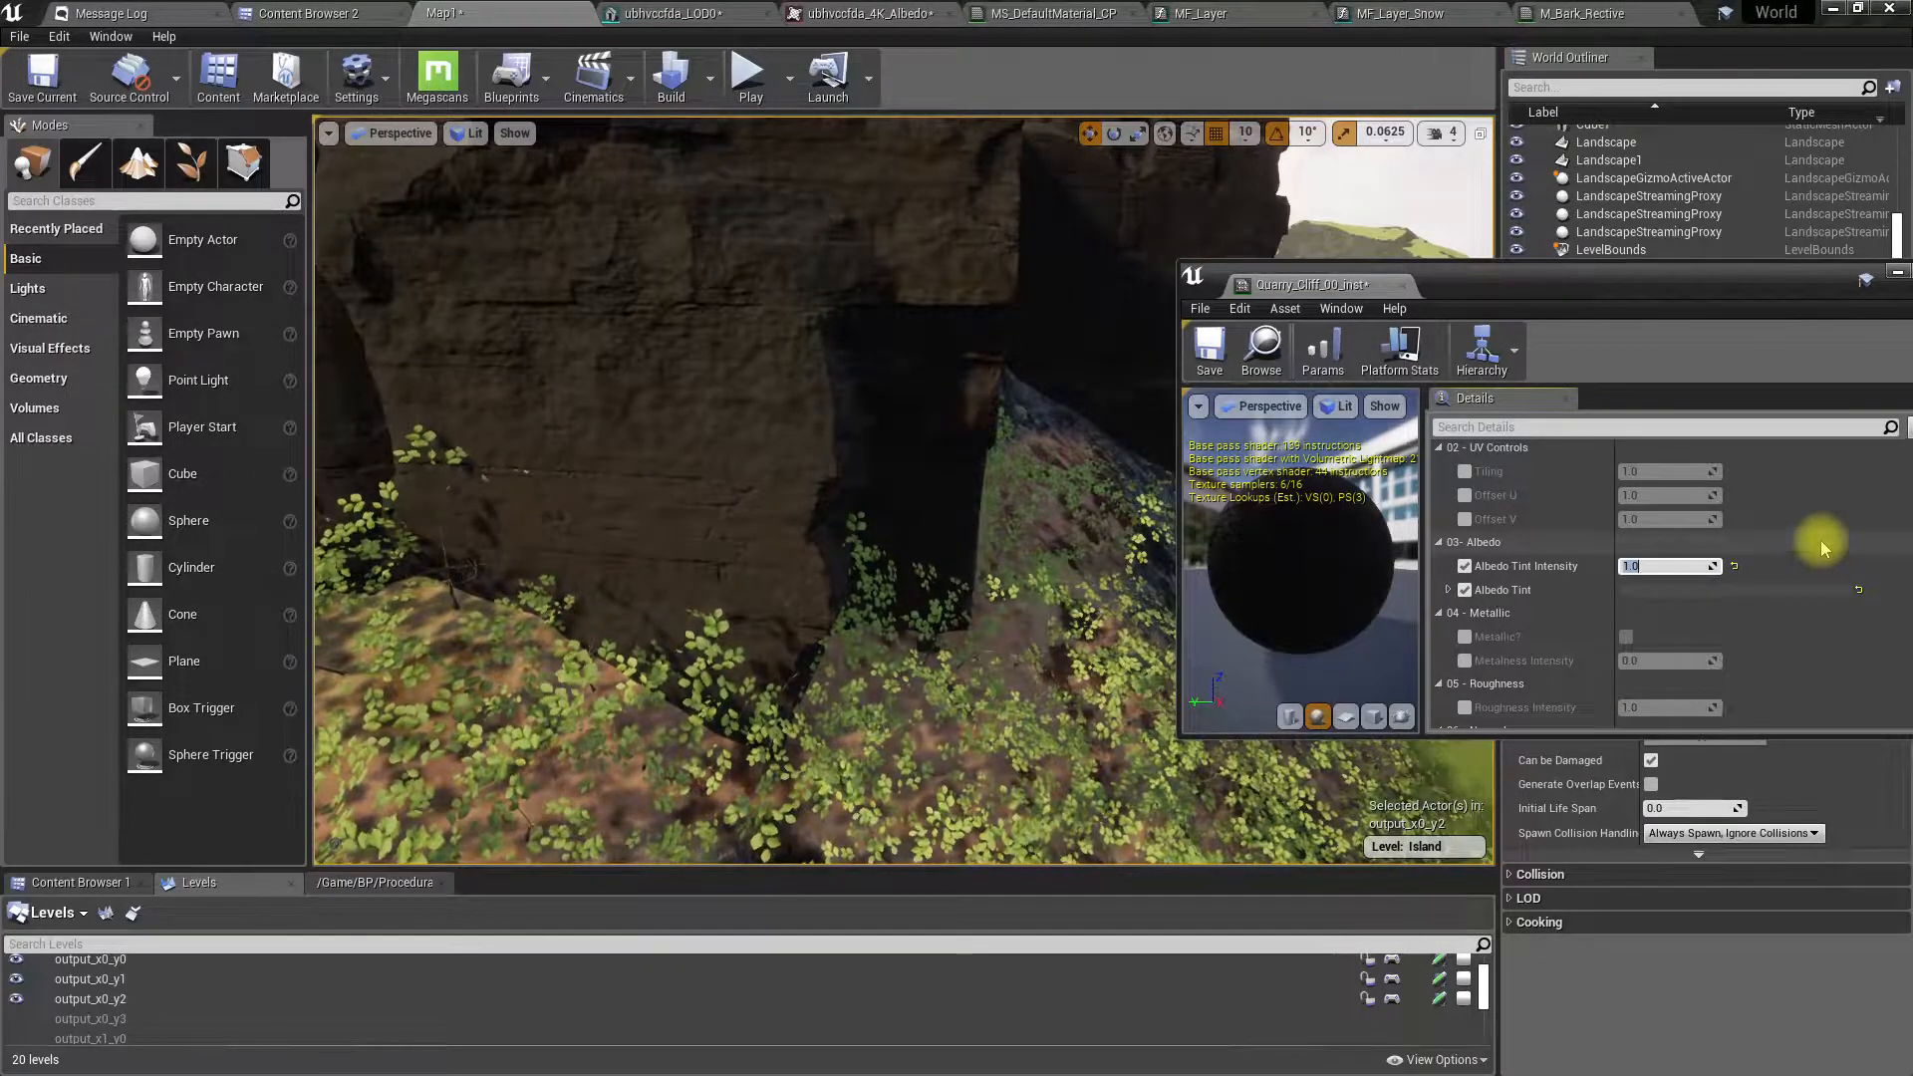
- Try a lighter grey, with a value of about 0.2, for the Albedo Tint while viewing the cliffs
right_click_drag(618, 448, 608, 498)
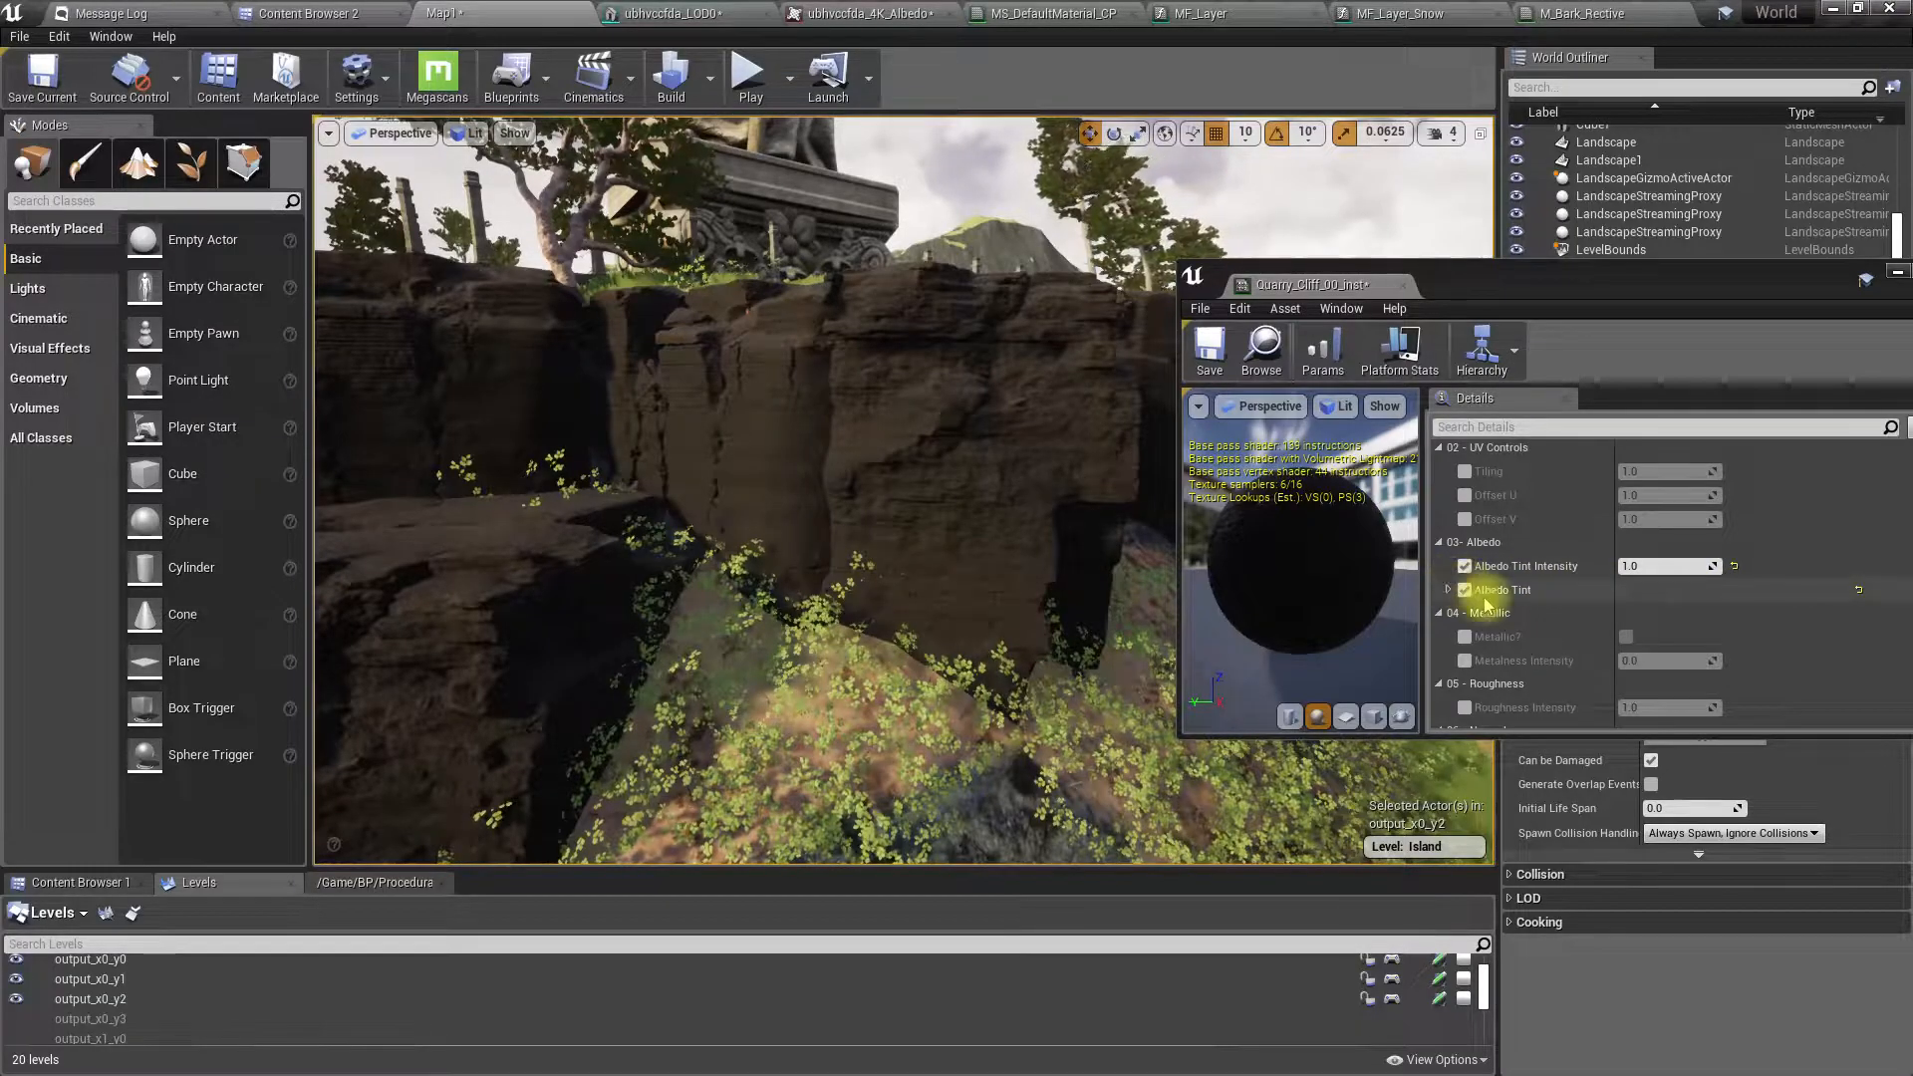
left_click(1679, 594)
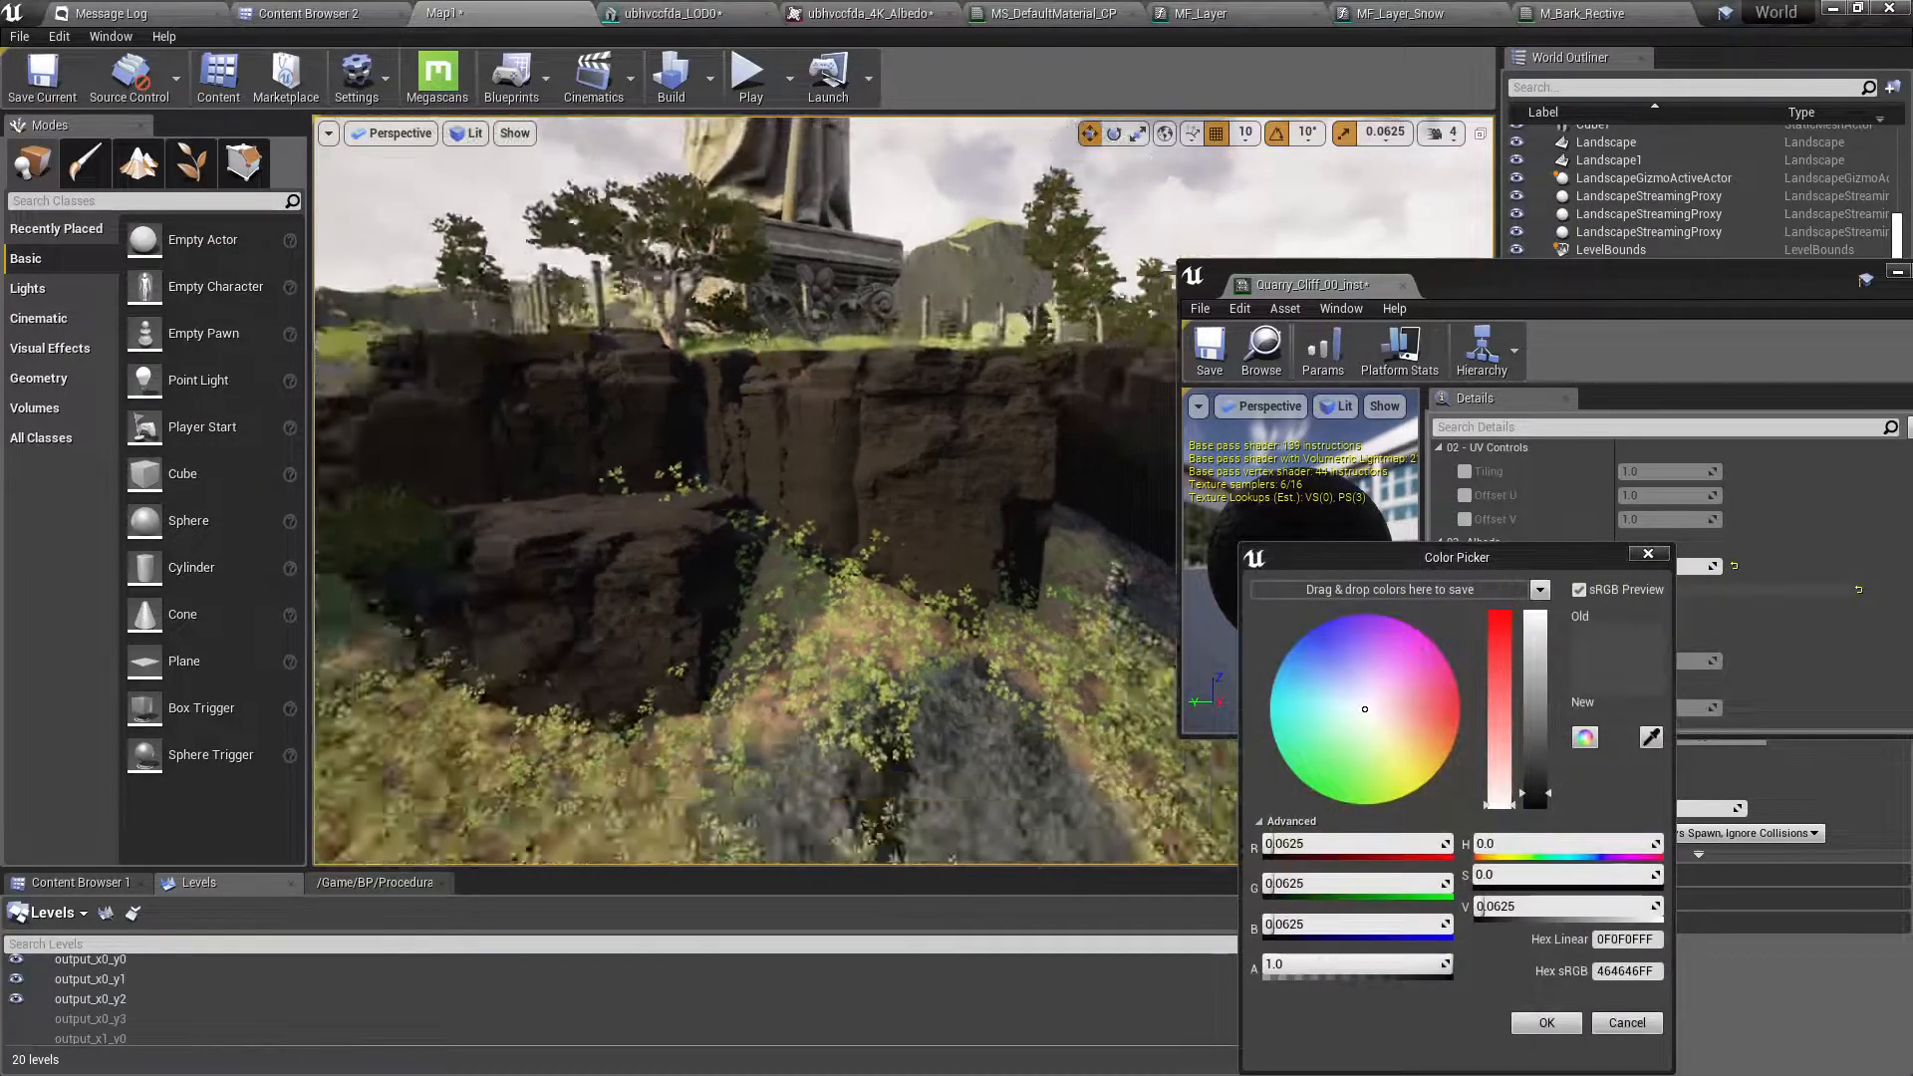
left_click_drag(1534, 795, 1534, 766)
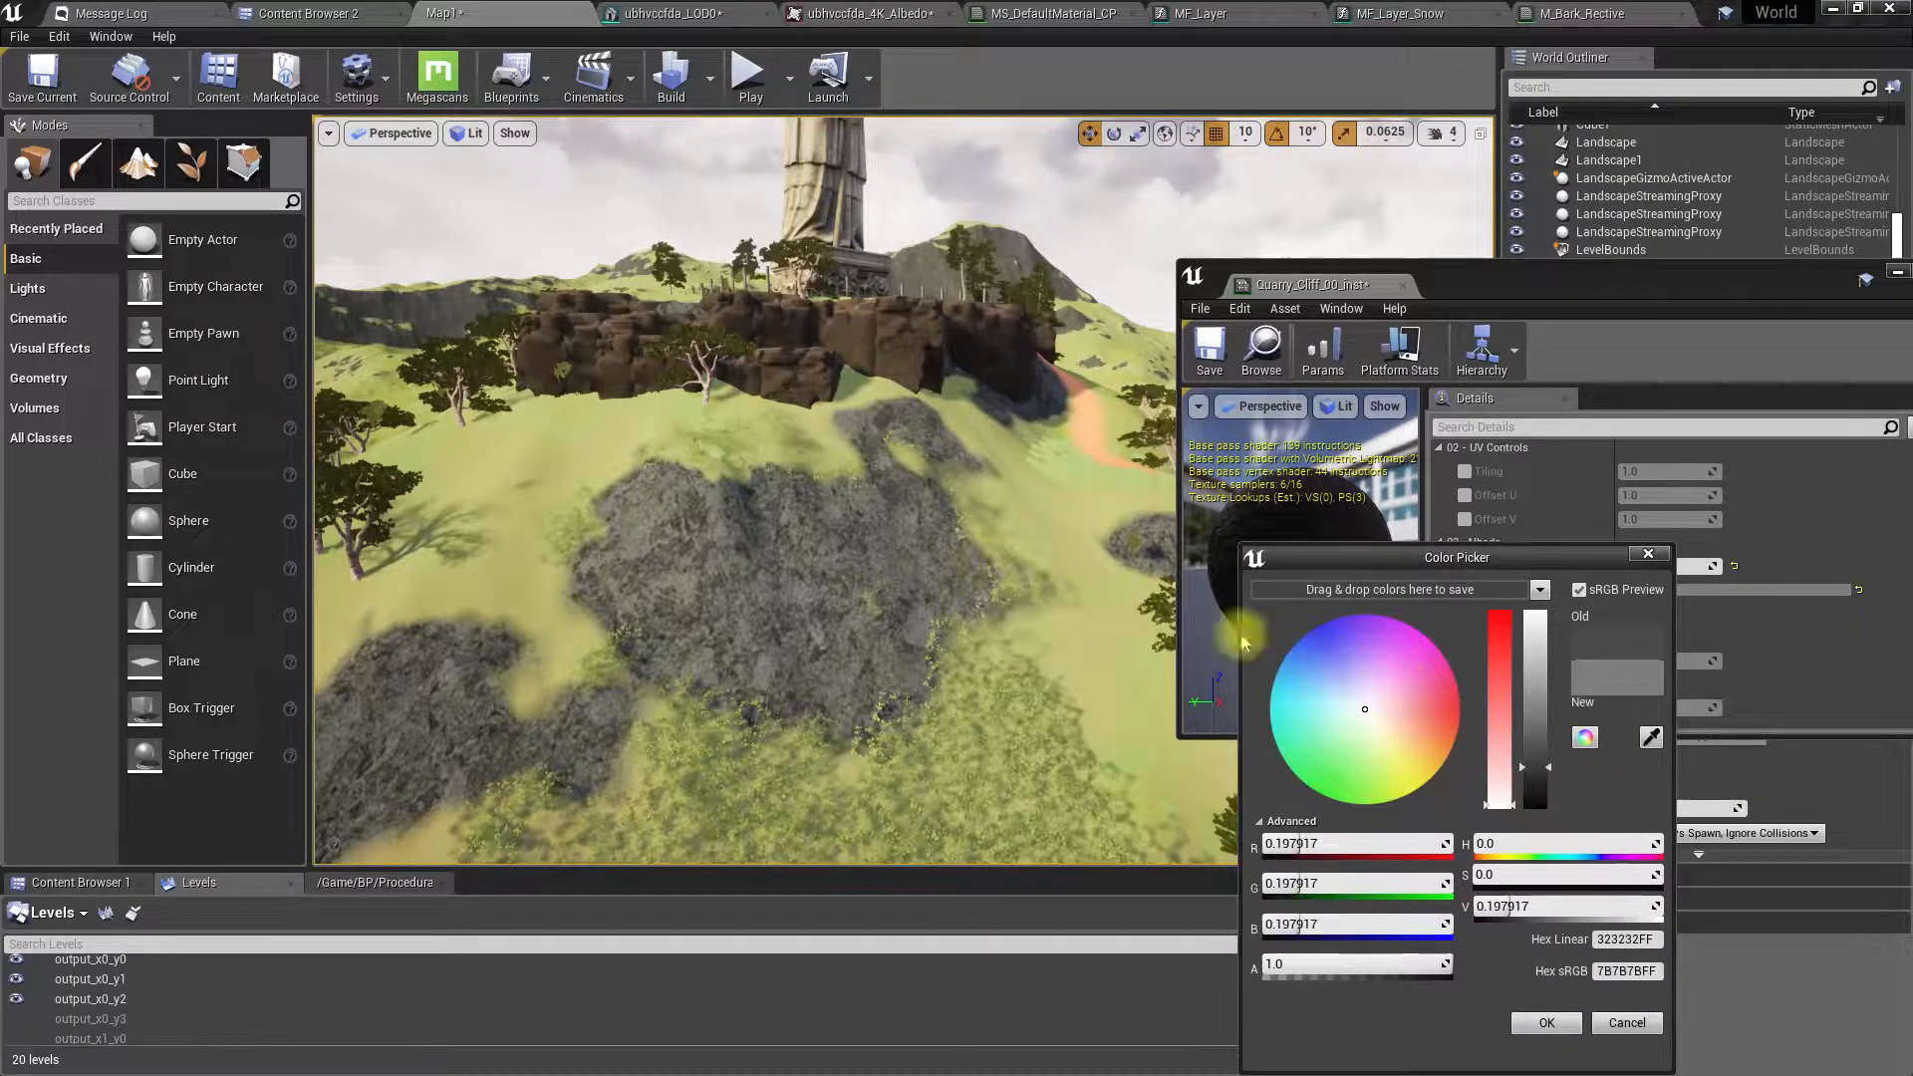
left_click(1627, 1023)
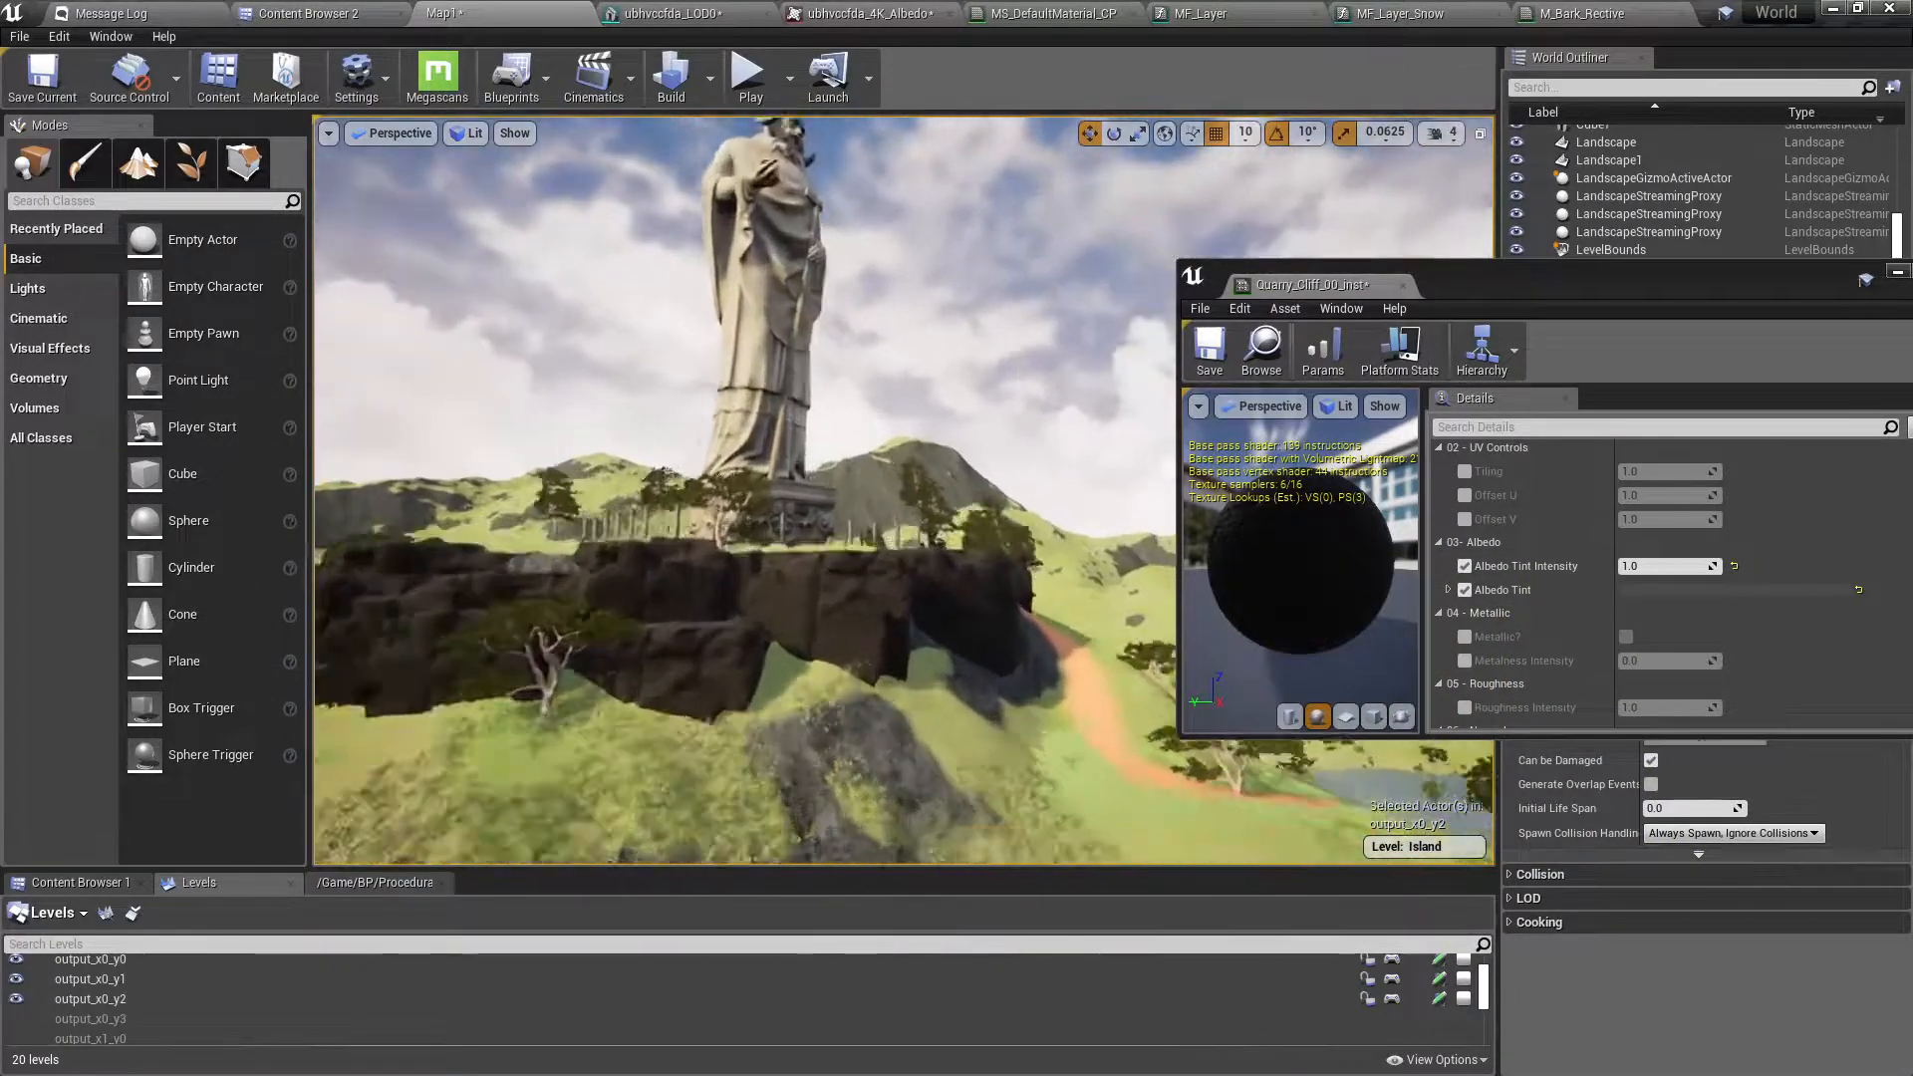
- Disable the Albedo Tint Intensity and Albedo Tint overrides, and close the cliff material instance
right_click_drag(903, 489, 903, 613)
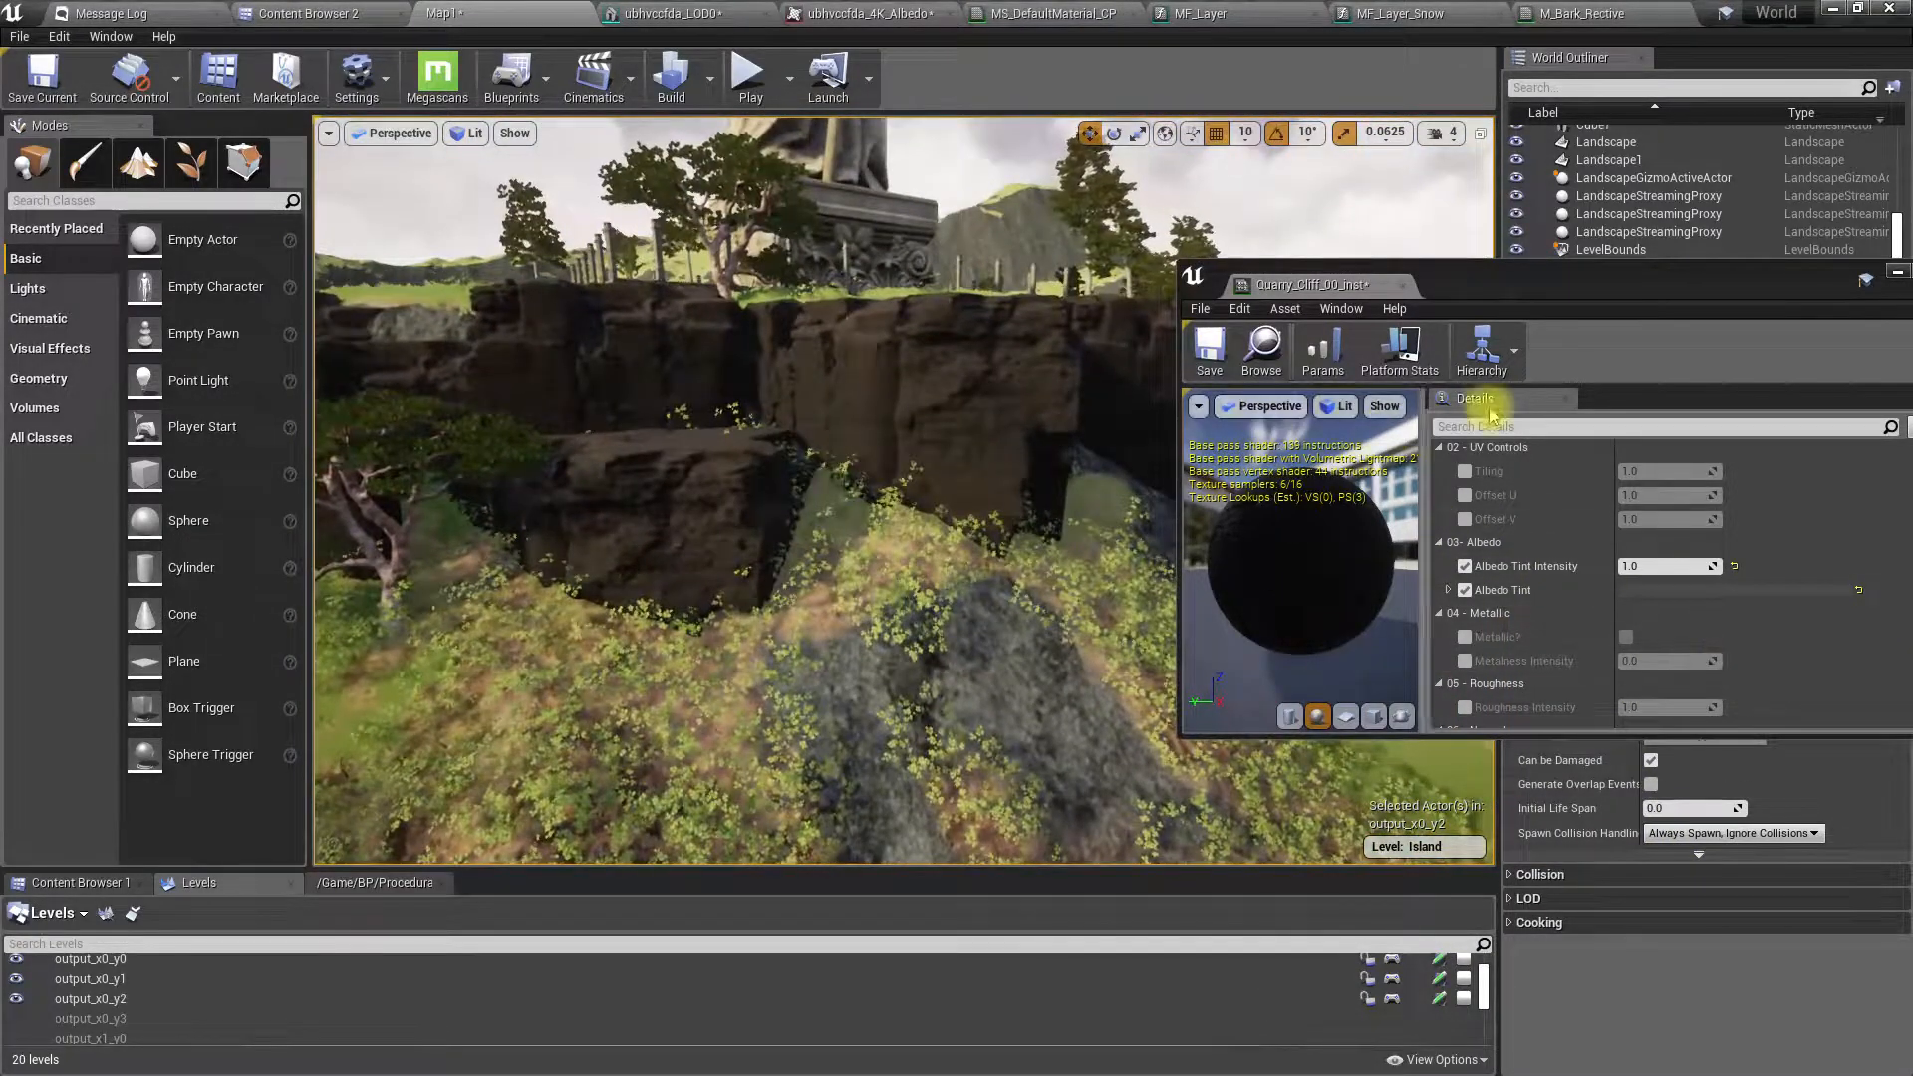
left_click(1464, 566)
left_click(1463, 589)
right_click_drag(1064, 536, 1175, 543)
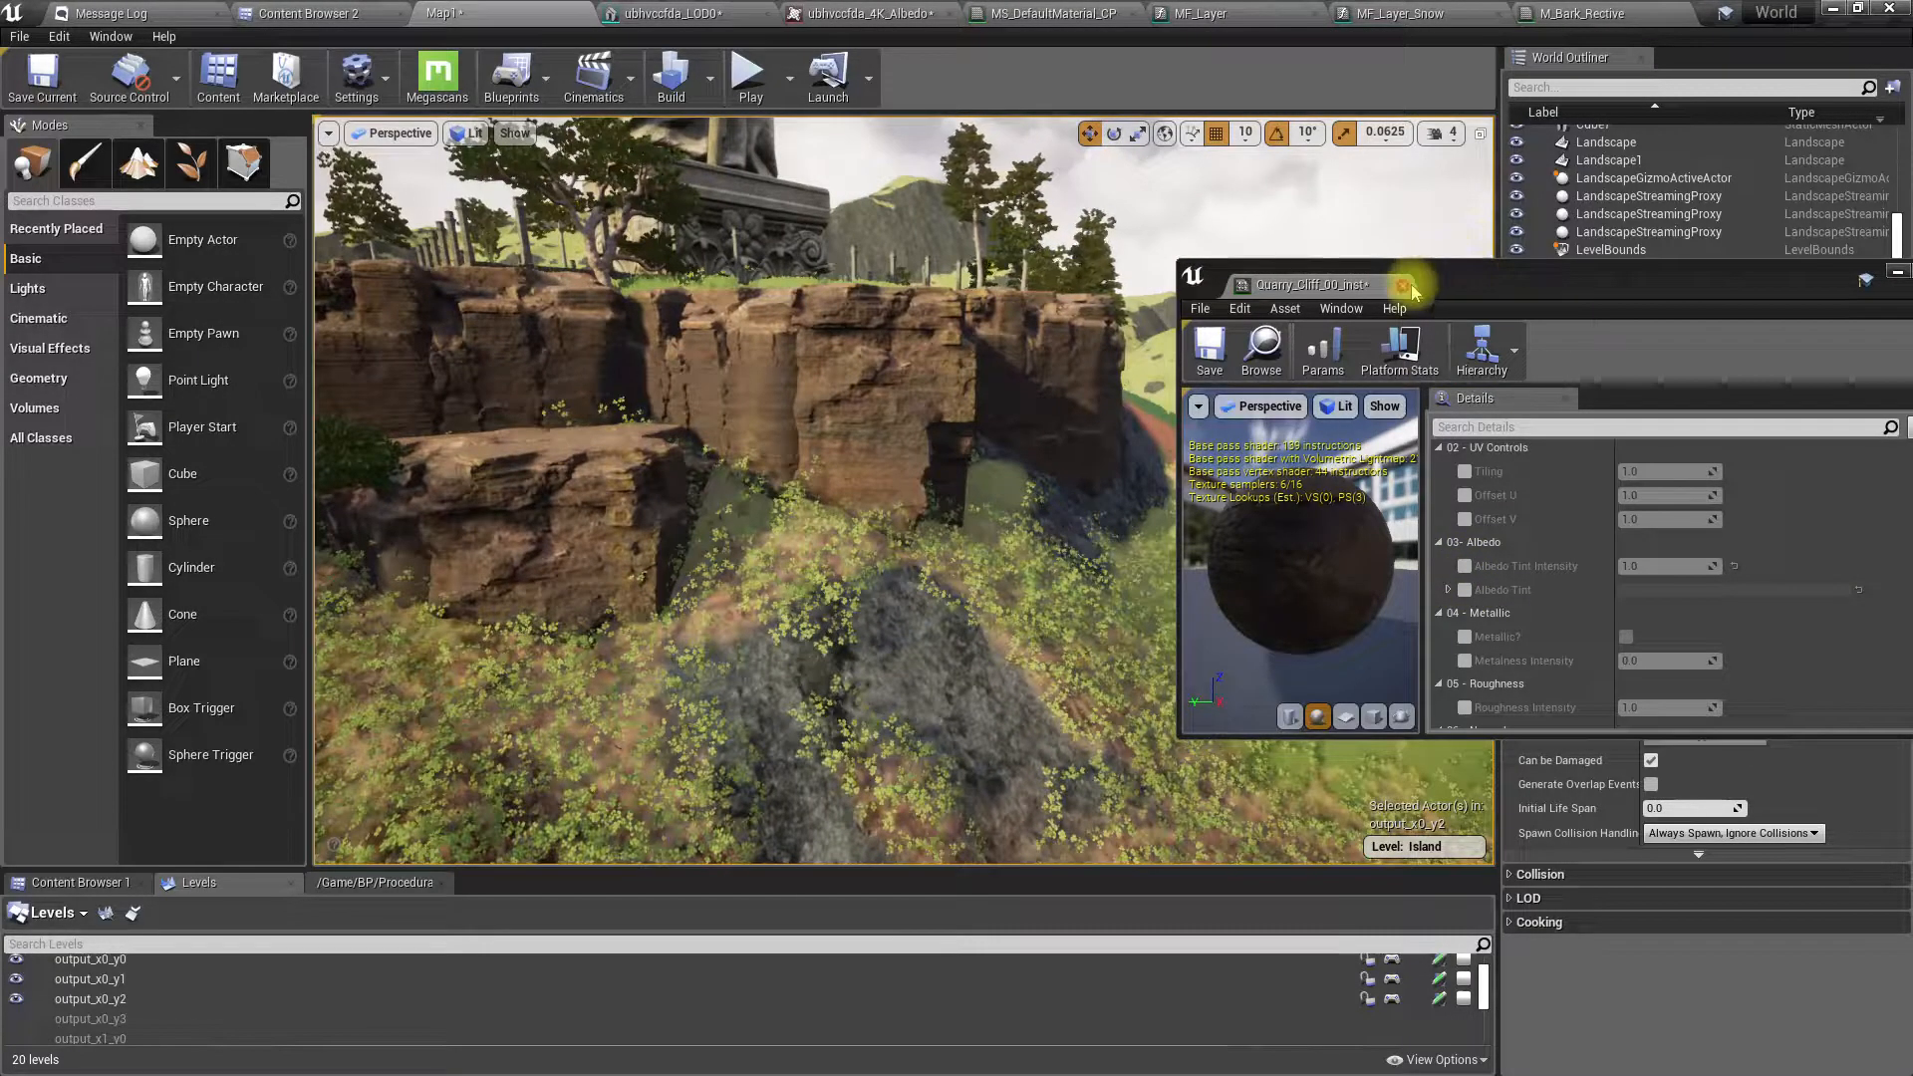
left_click(1404, 286)
- In MS_DefaultMaterial_CP, undo the accidental move of the Albedo Lerp node and connect its output to Base Color
left_click(890, 13)
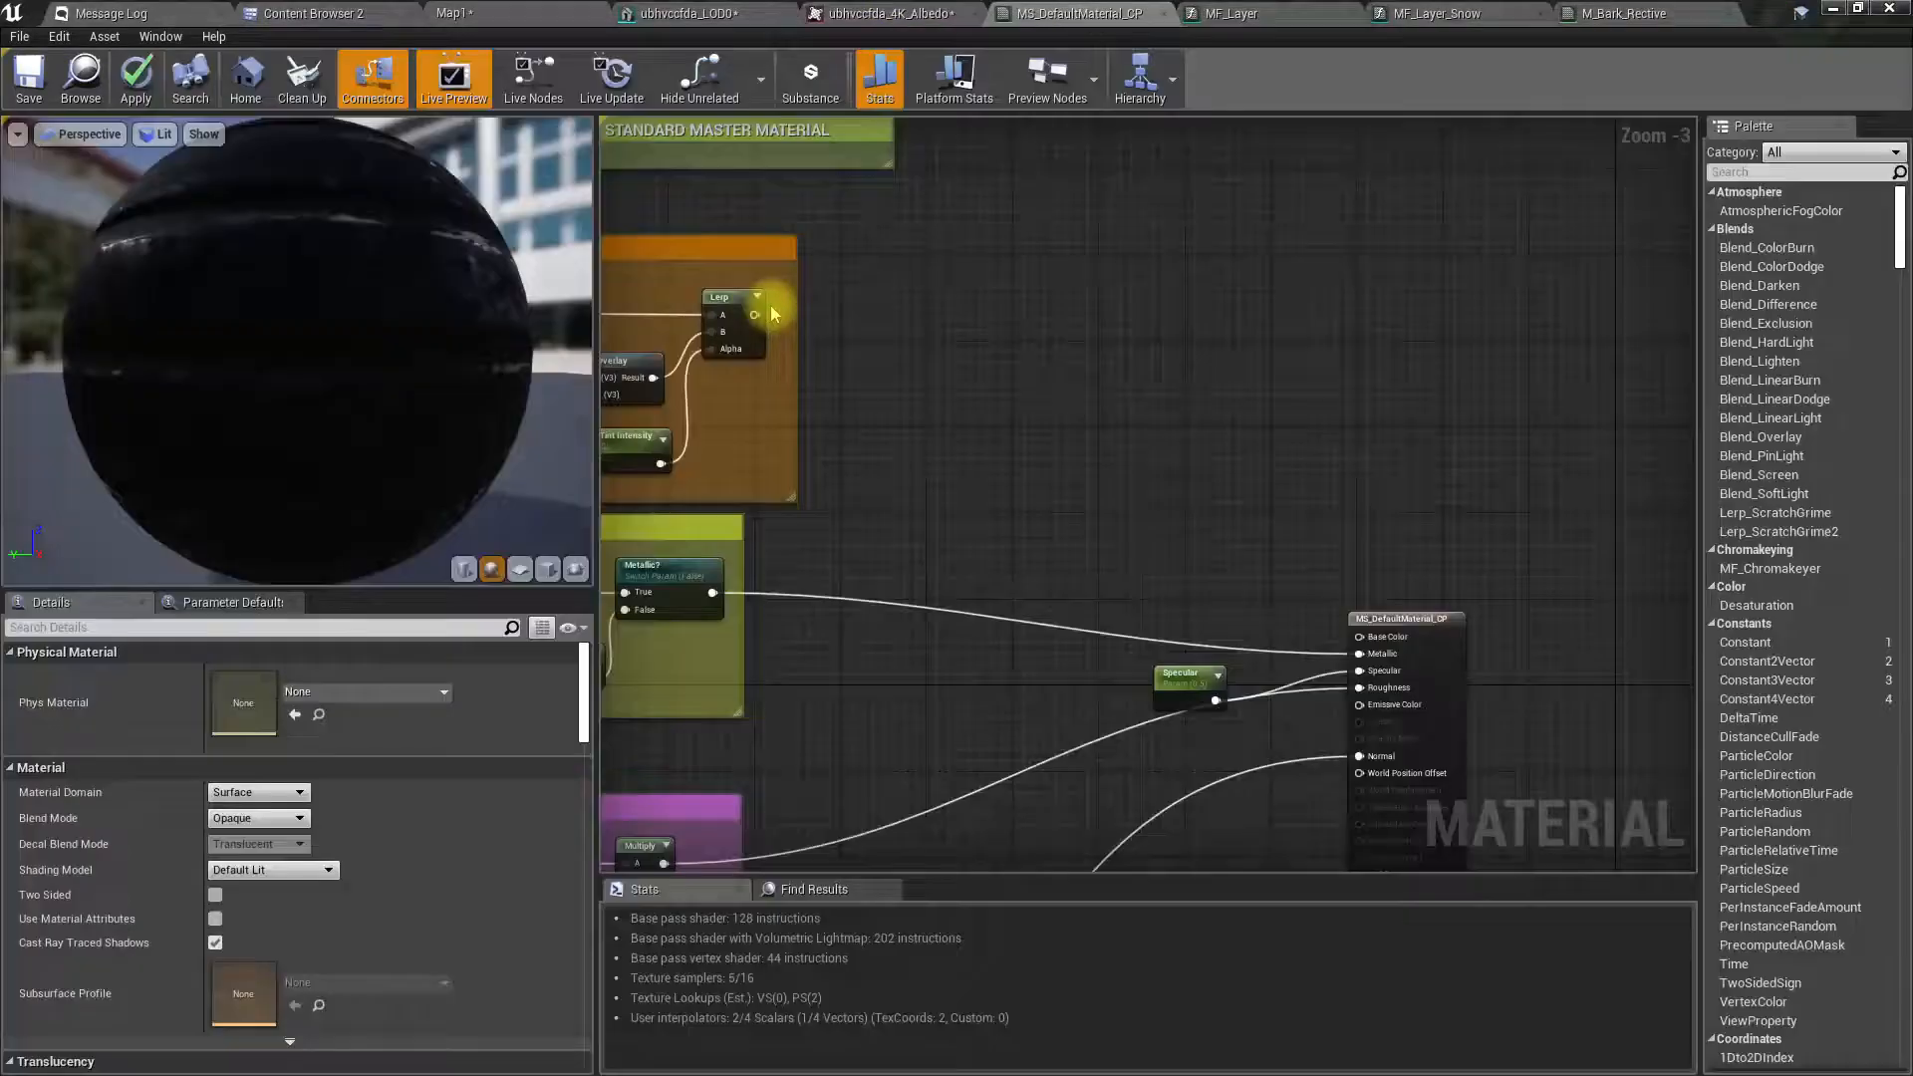
left_click_drag(749, 303, 845, 389)
key("ctrl+z")
key("ctrl+z")
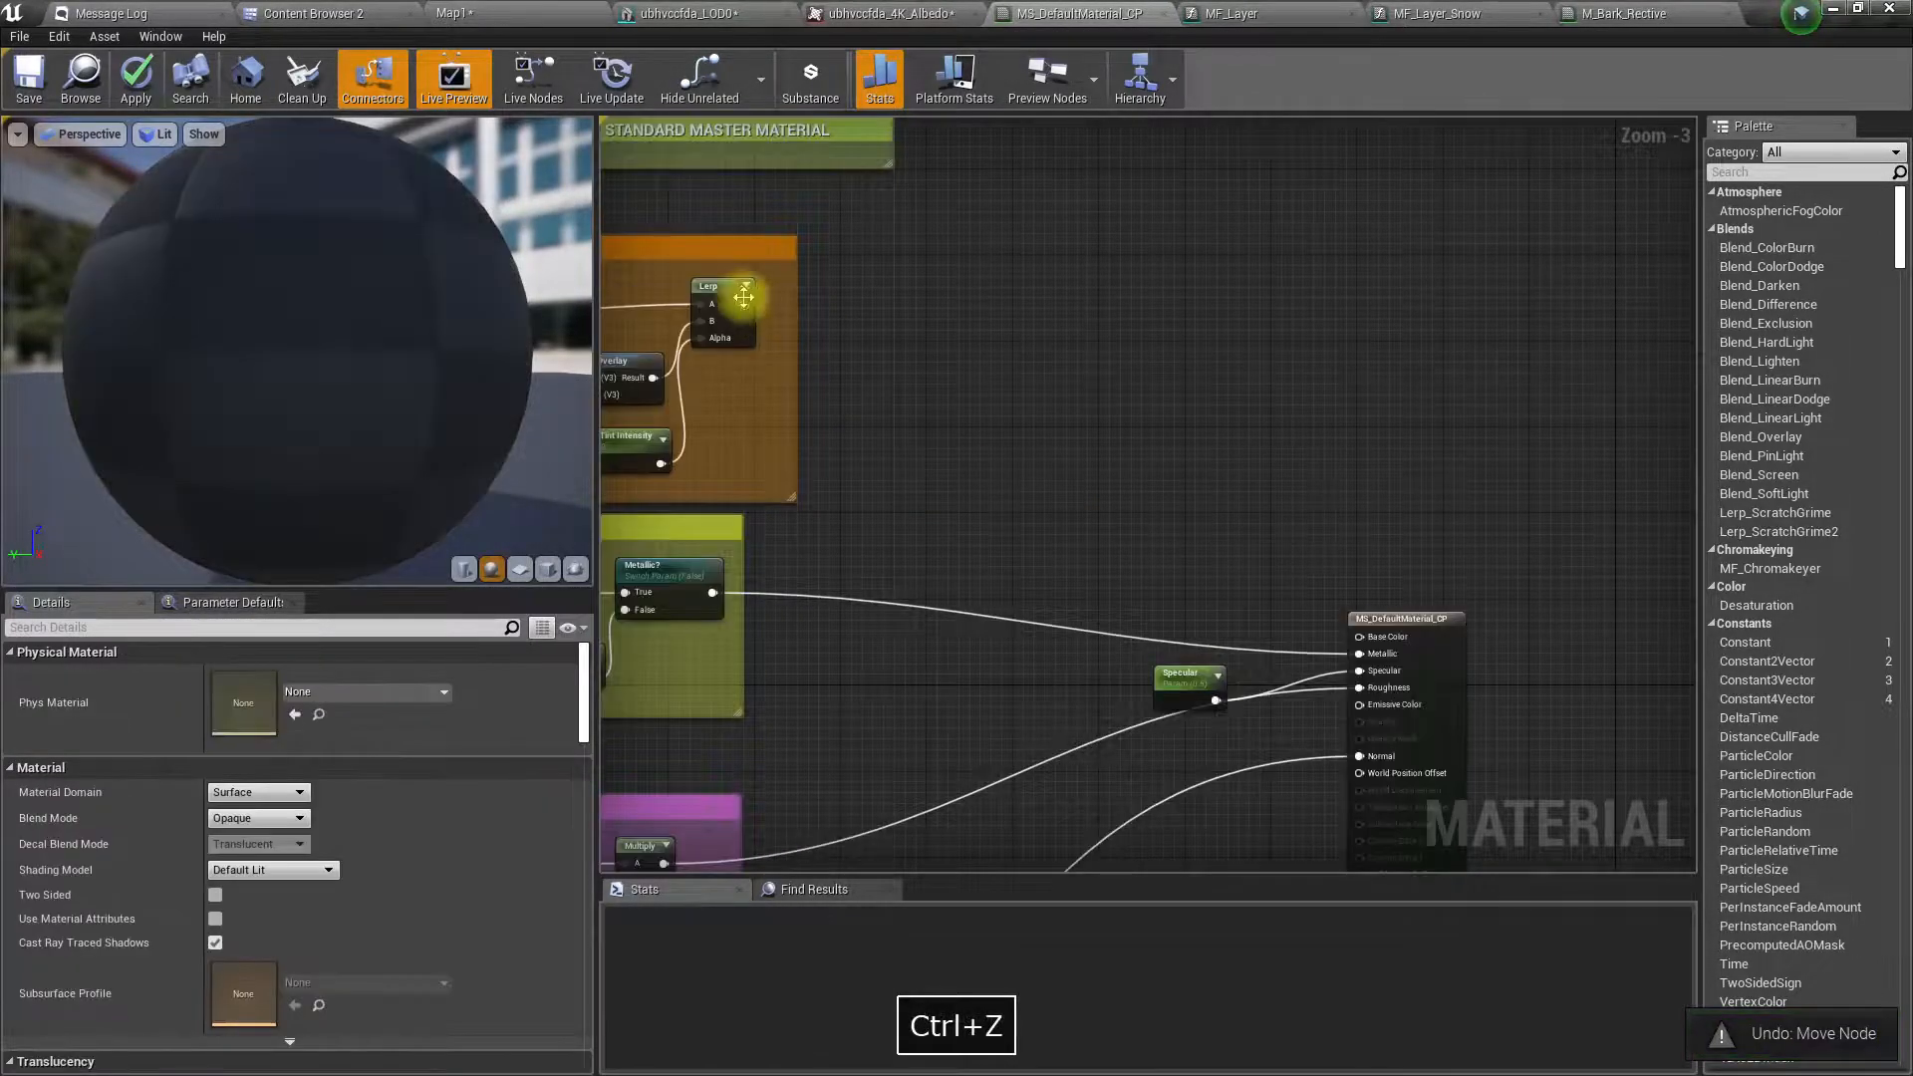
left_click_drag(743, 304, 1371, 644)
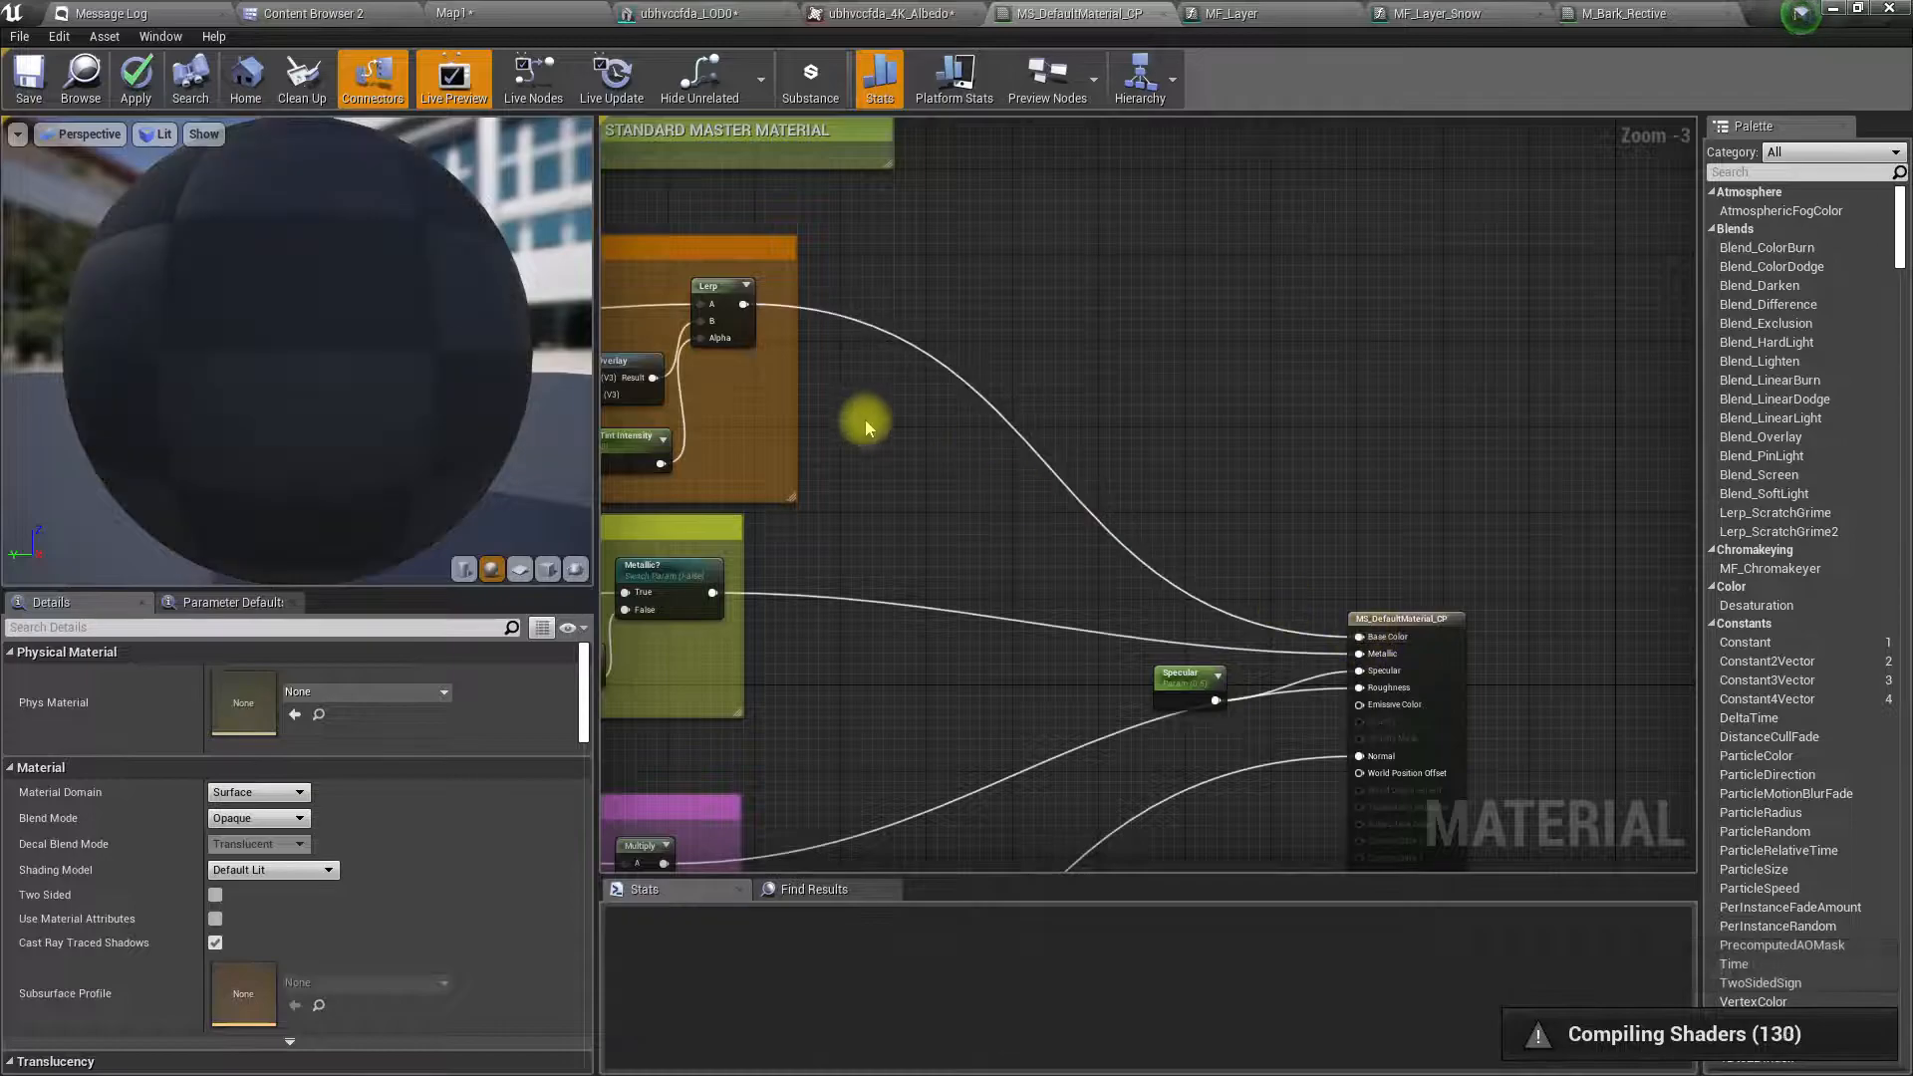
- Duplicate the Albedo Lerp, feed the original's output into the copy's A input, and place the copy above the WorldAlignedBlend node
left_click(745, 336)
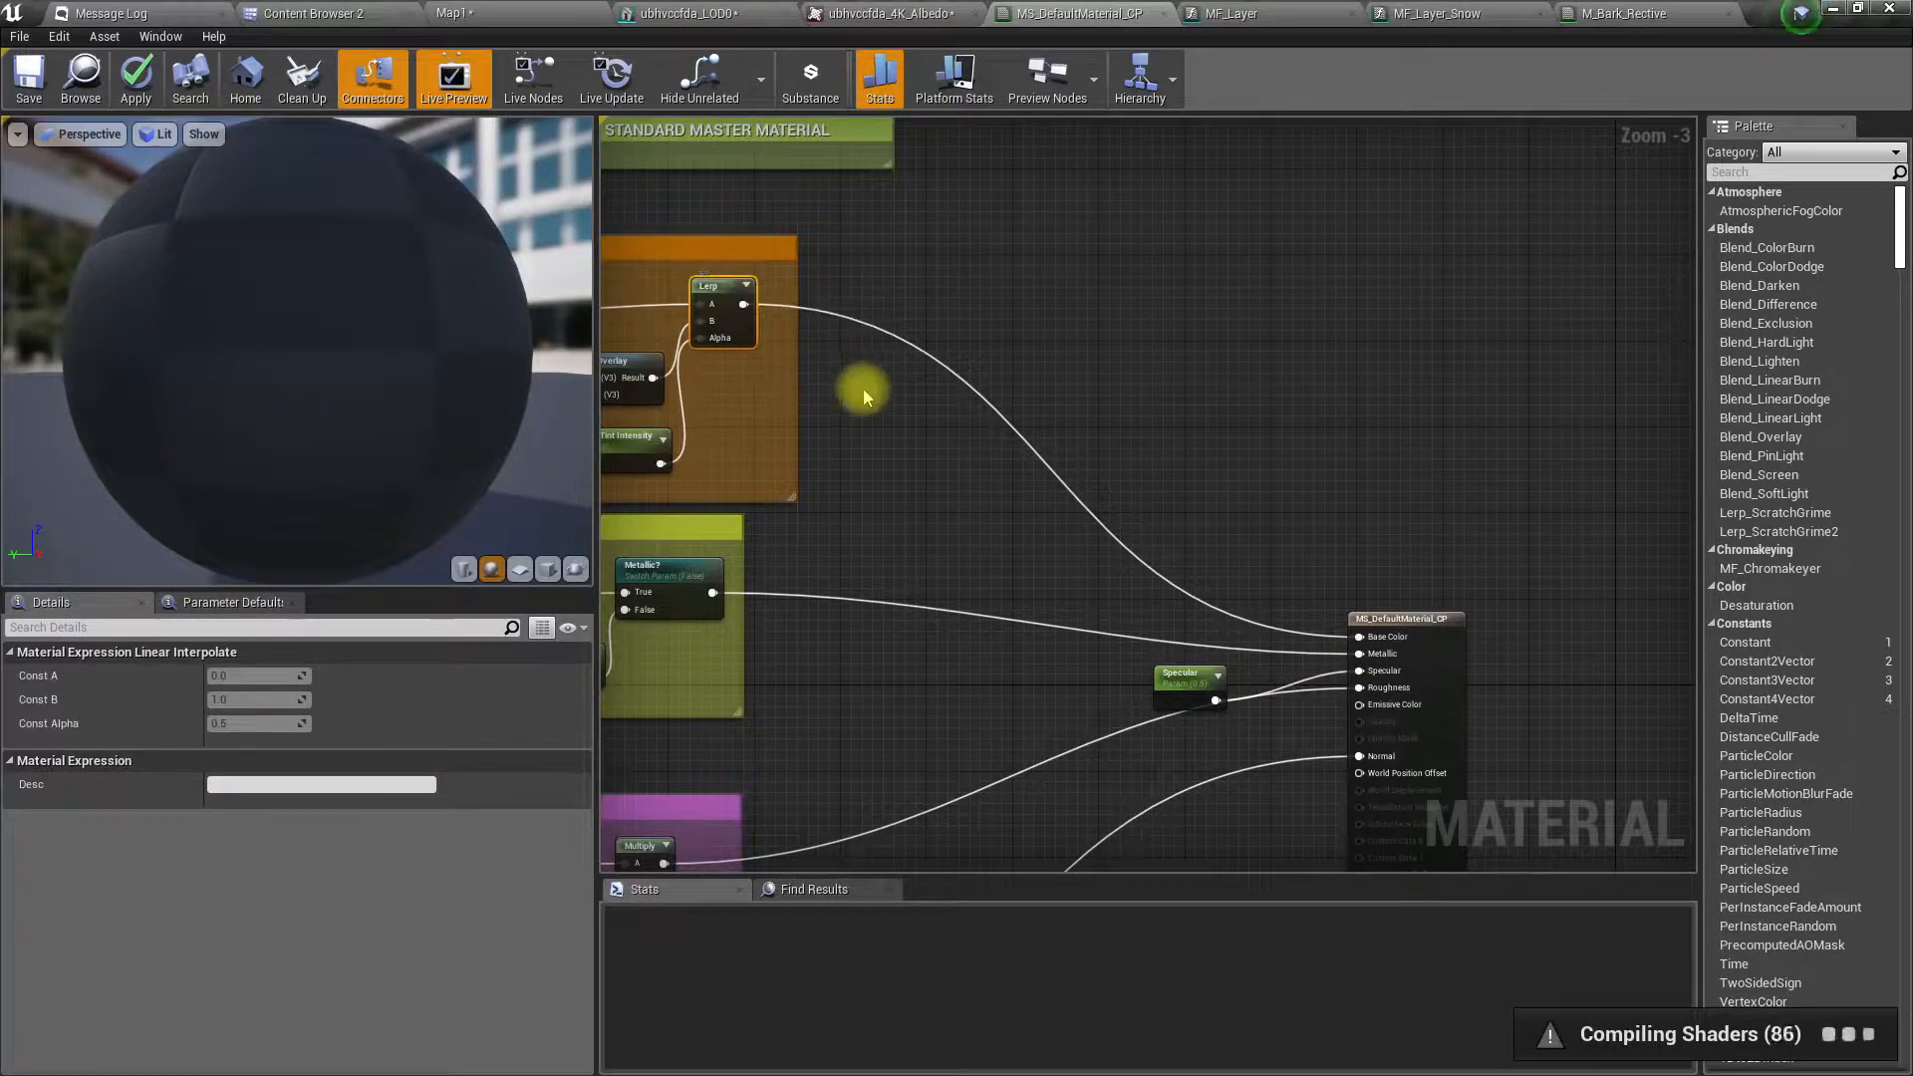
key("ctrl+w")
left_click_drag(740, 304, 884, 422)
right_click_drag(933, 539, 931, 368)
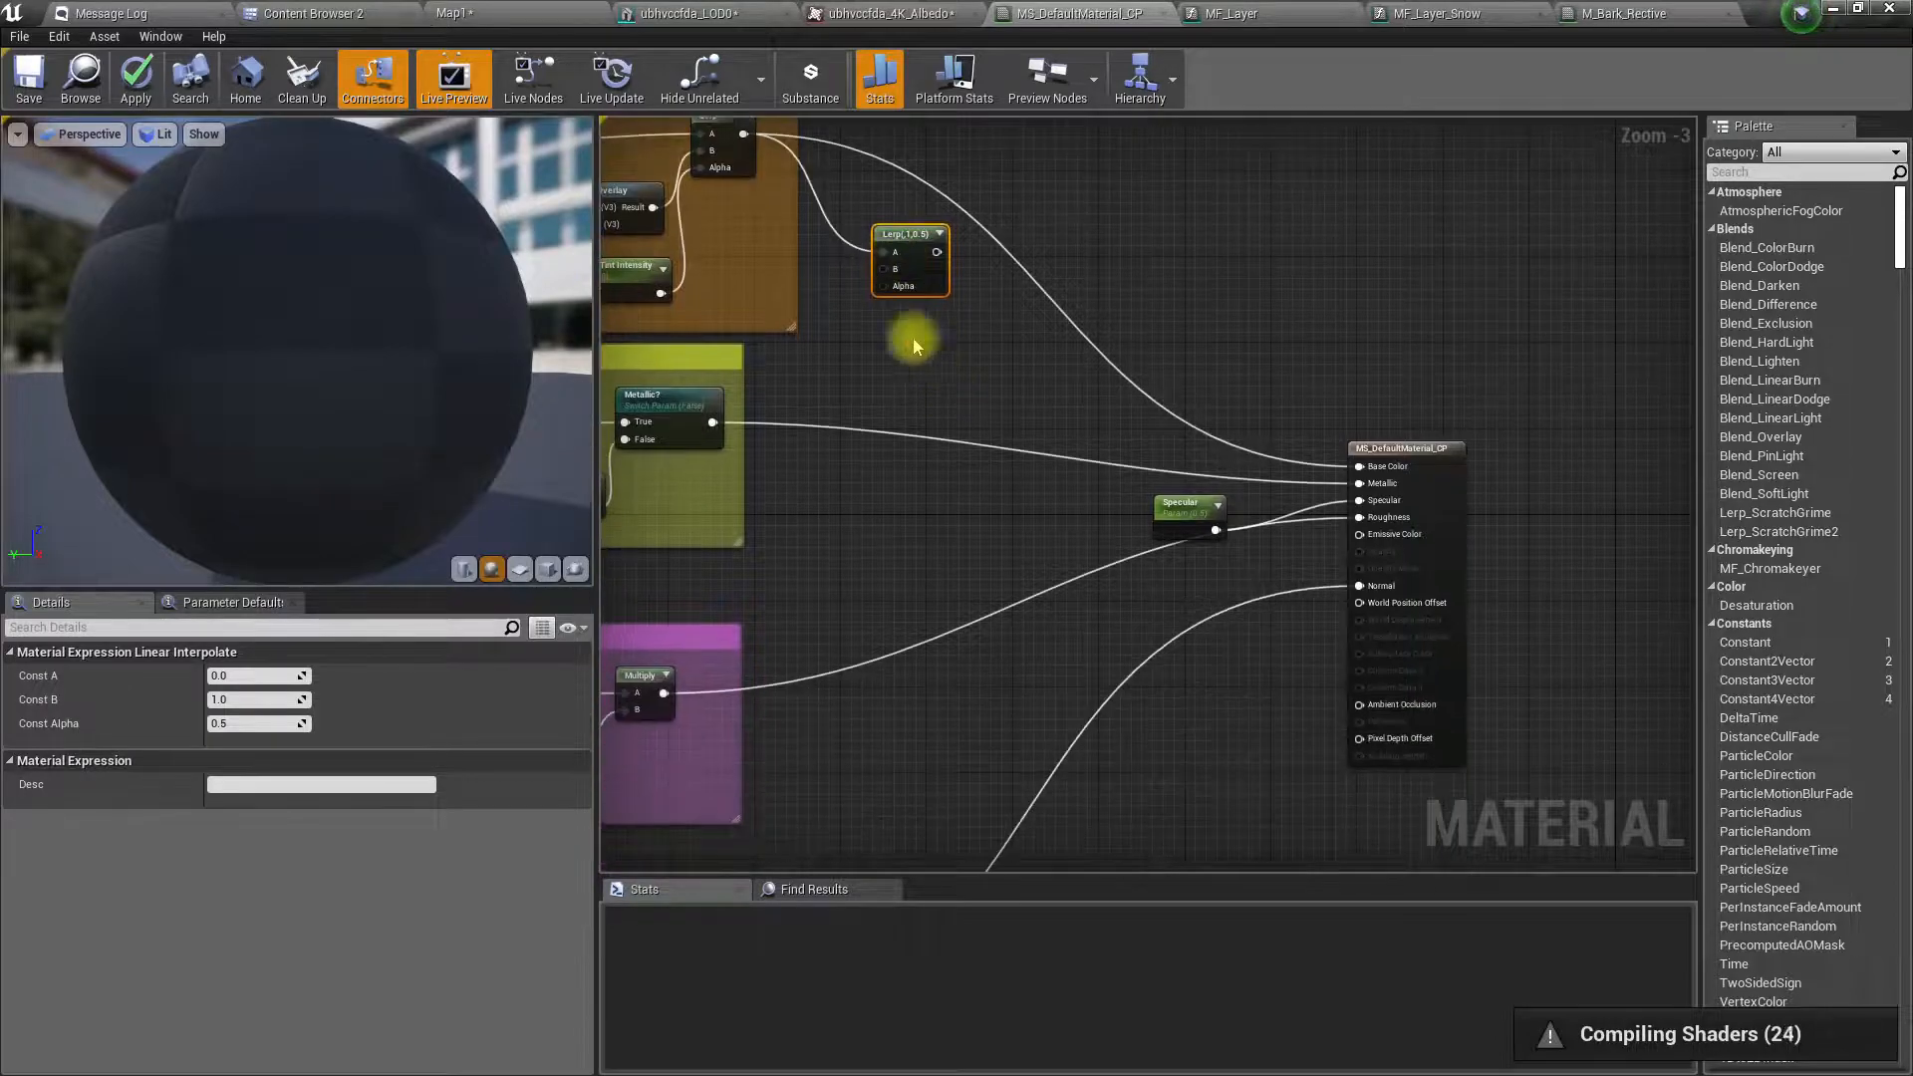
left_click_drag(884, 242, 1163, 715)
right_click_drag(1166, 712, 1062, 235)
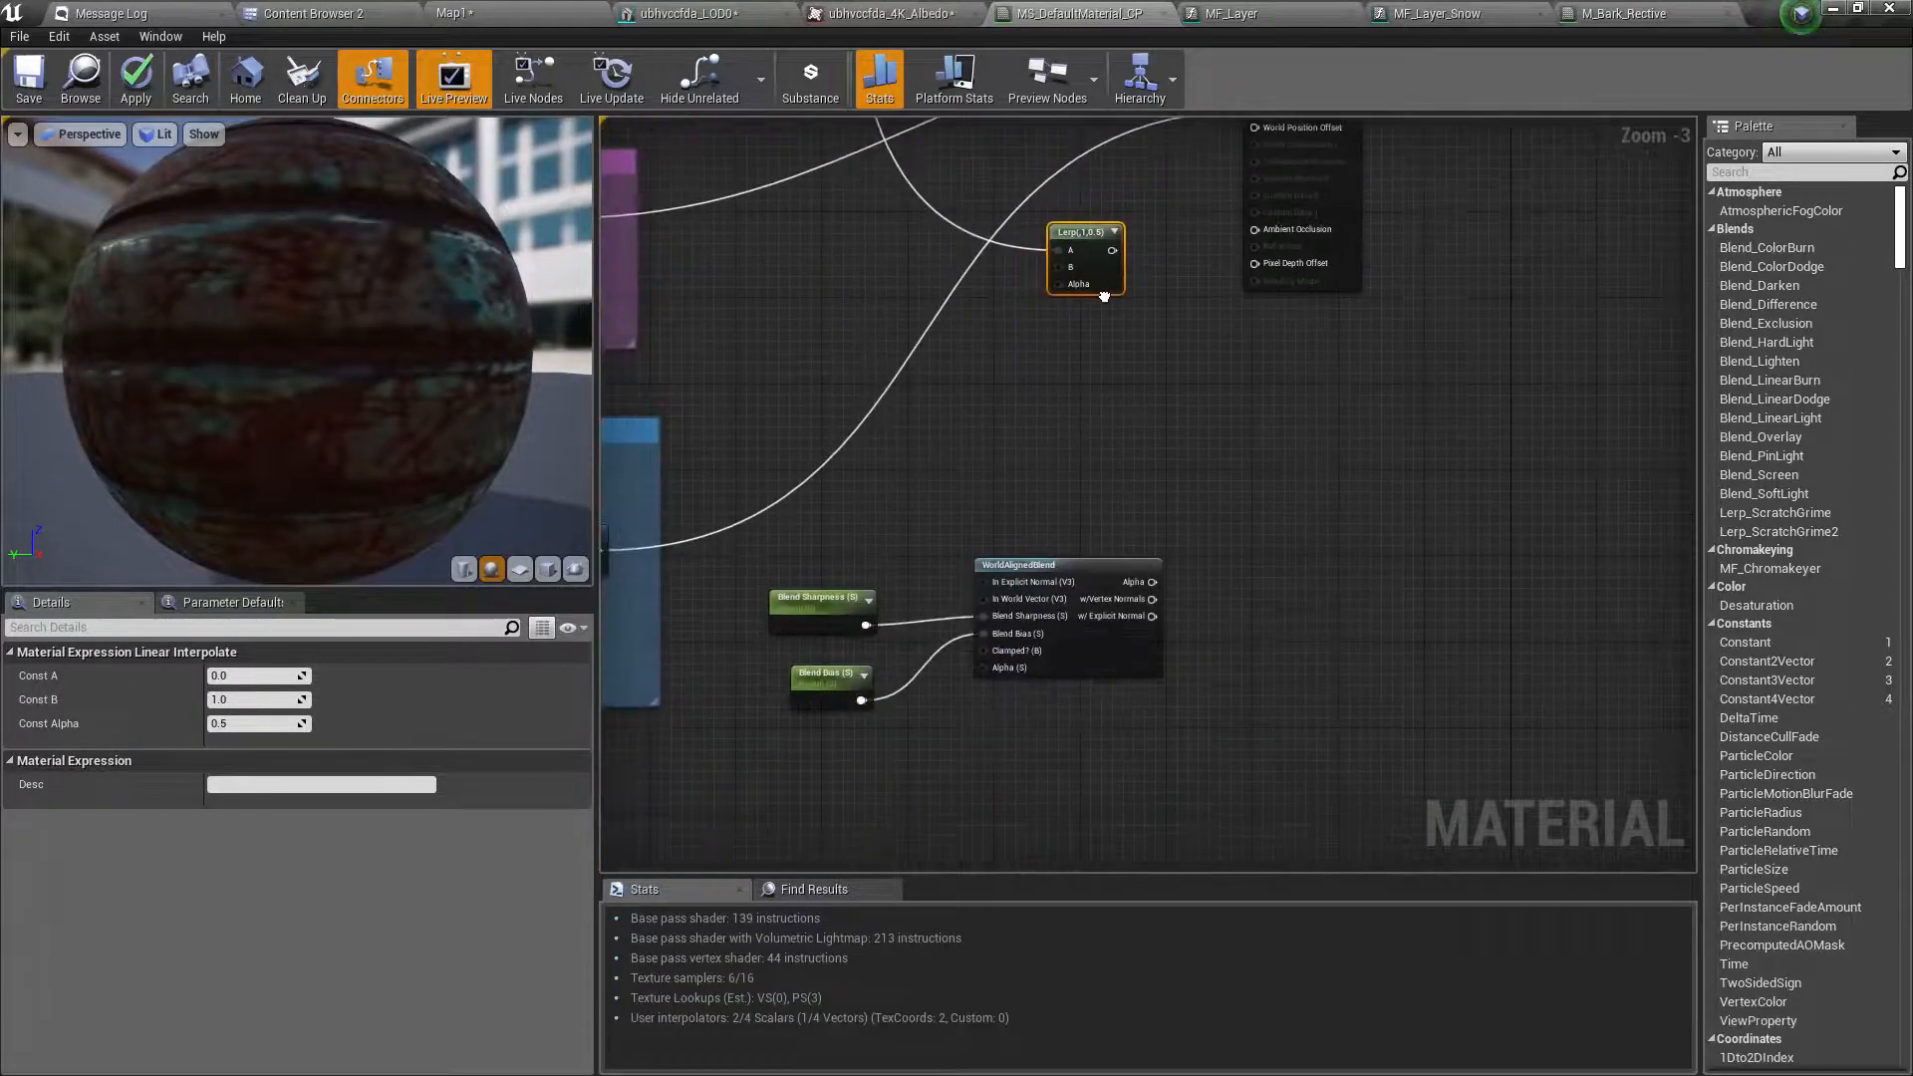
- Connect the WorldAlignedBlend Alpha output to the new Lerp's B input, and the new Lerp's output to Base Color
left_click_drag(1153, 582, 1071, 299)
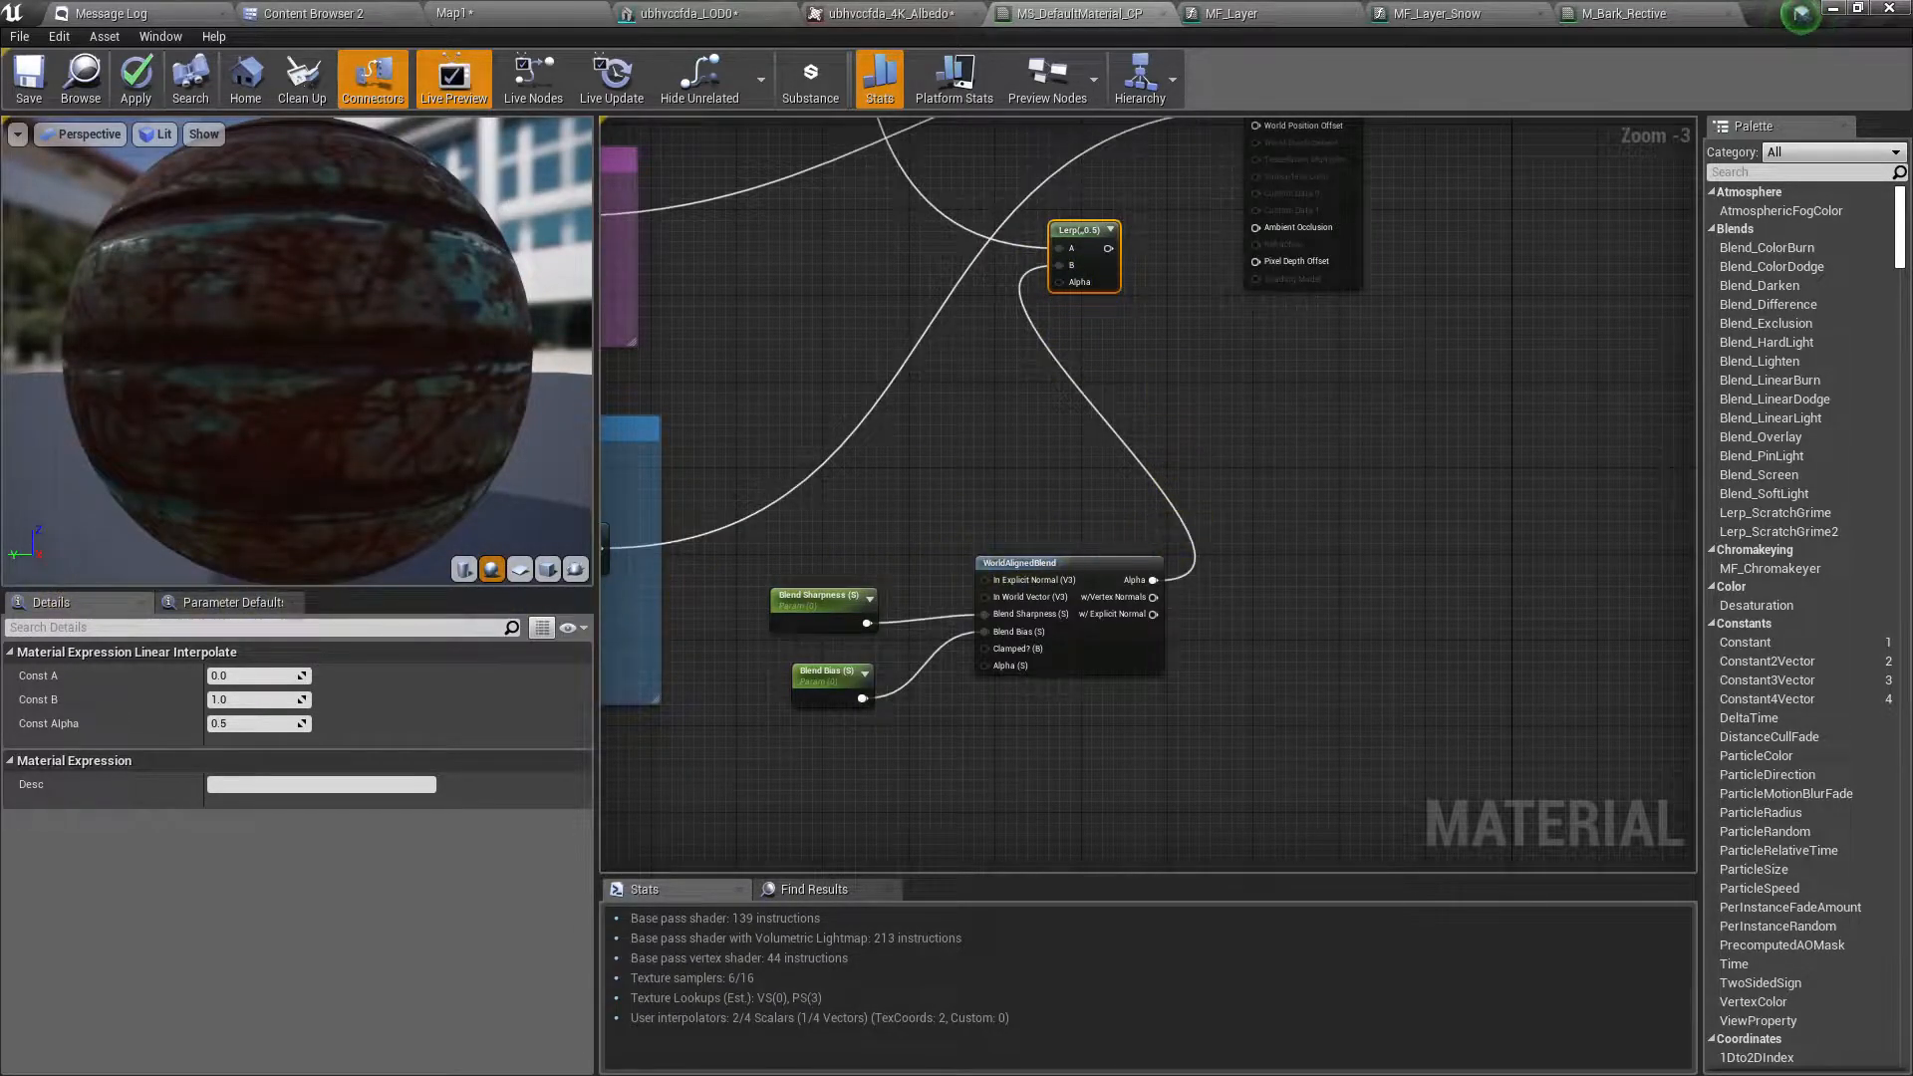
right_click_drag(1164, 386, 1001, 768)
left_click_drag(939, 632, 1100, 374)
right_click_drag(1071, 541, 1163, 119)
scroll(909, 631, "down", 2)
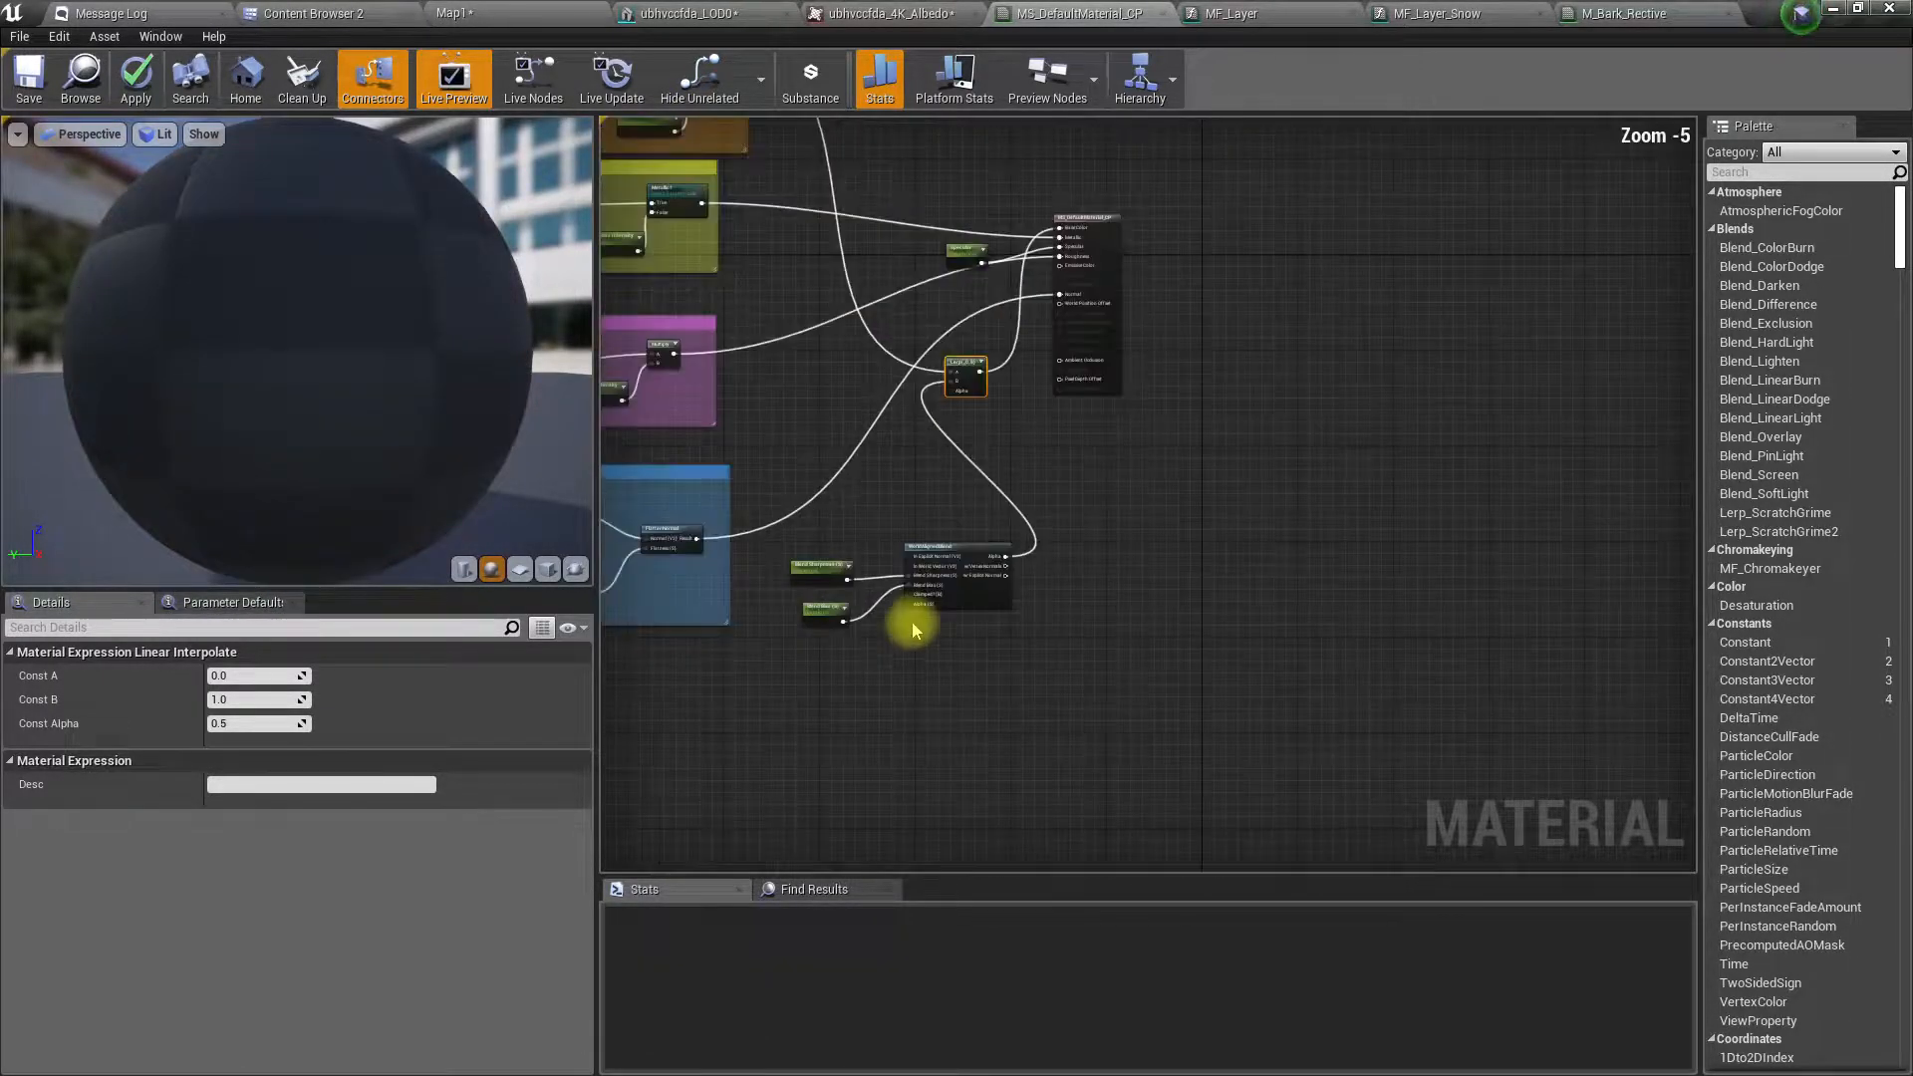
- Break the link into the new Lerp's B input and connect the WorldAlignedBlend Alpha output to the Lerp's Alpha input
scroll(902, 531, "up", 2)
right_click_drag(902, 530, 834, 683)
scroll(952, 581, "up", 2)
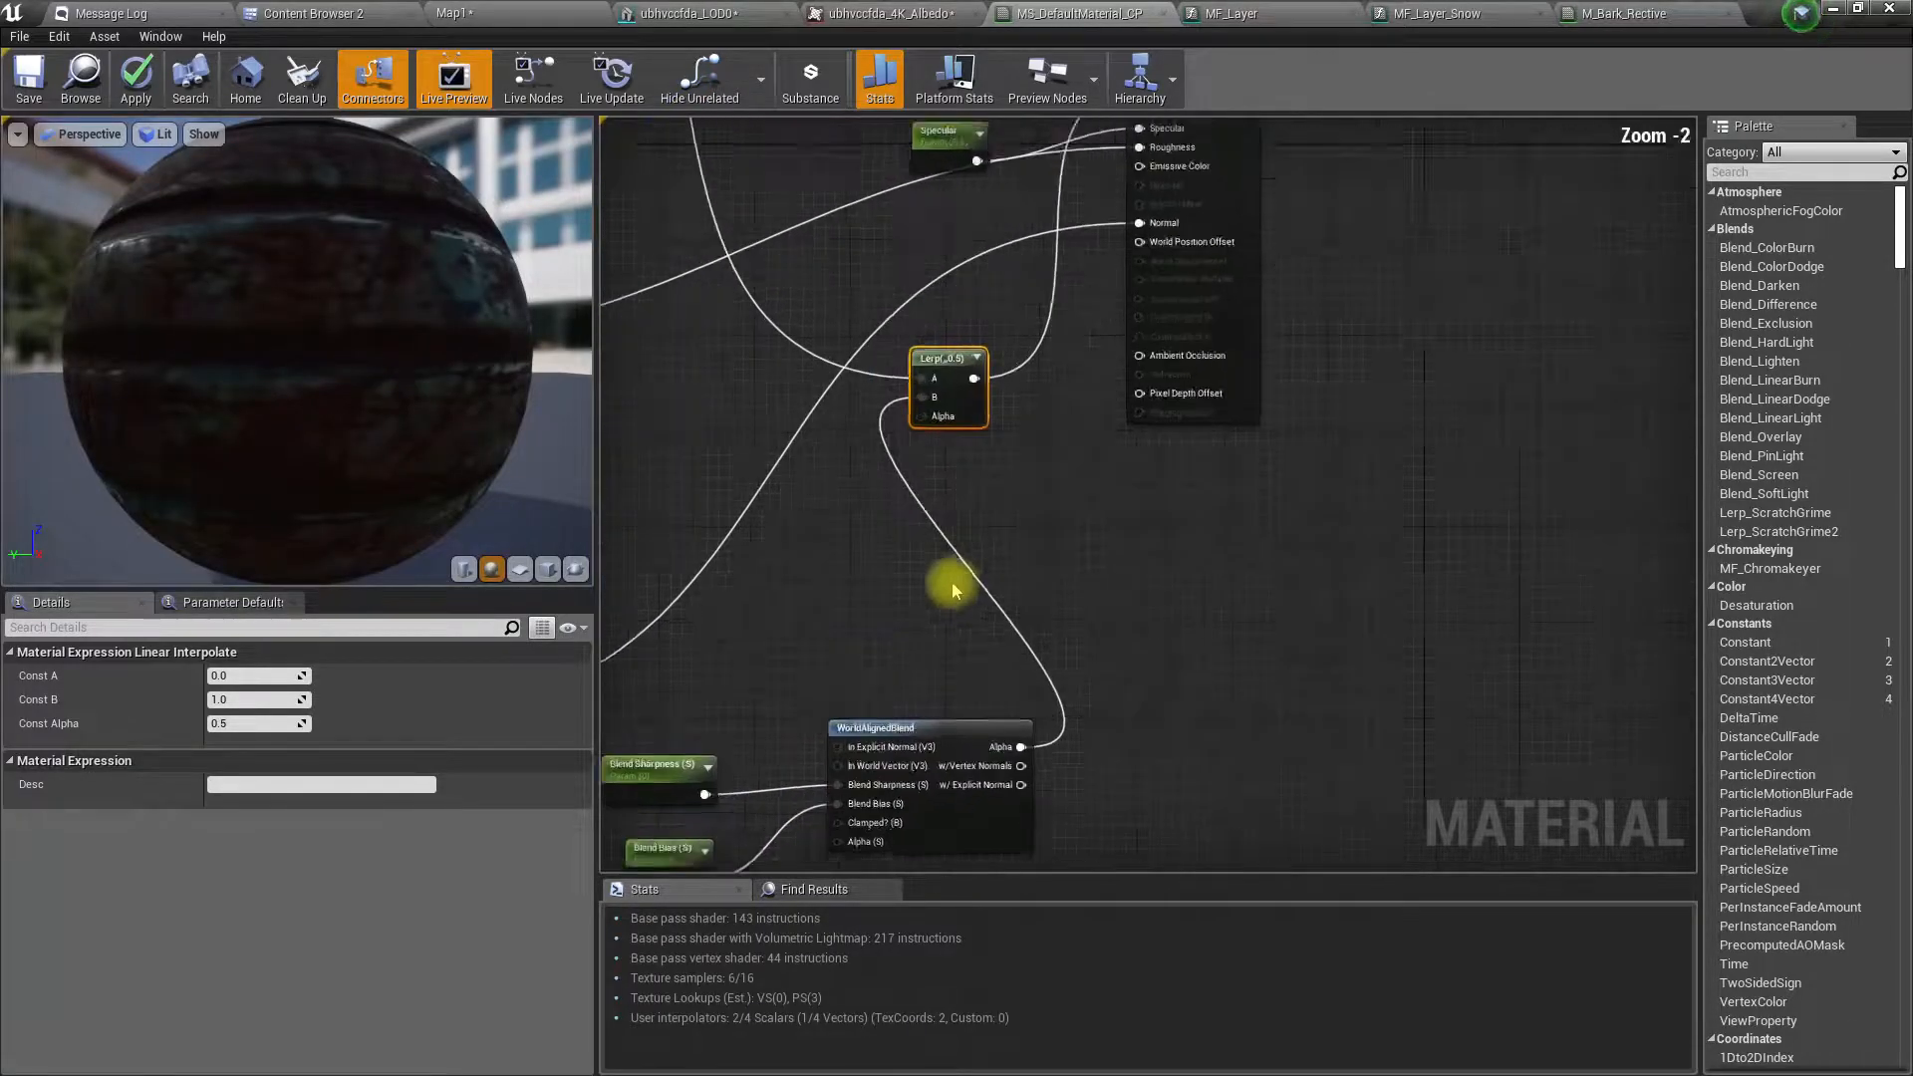
right_click(915, 364)
left_click(961, 388)
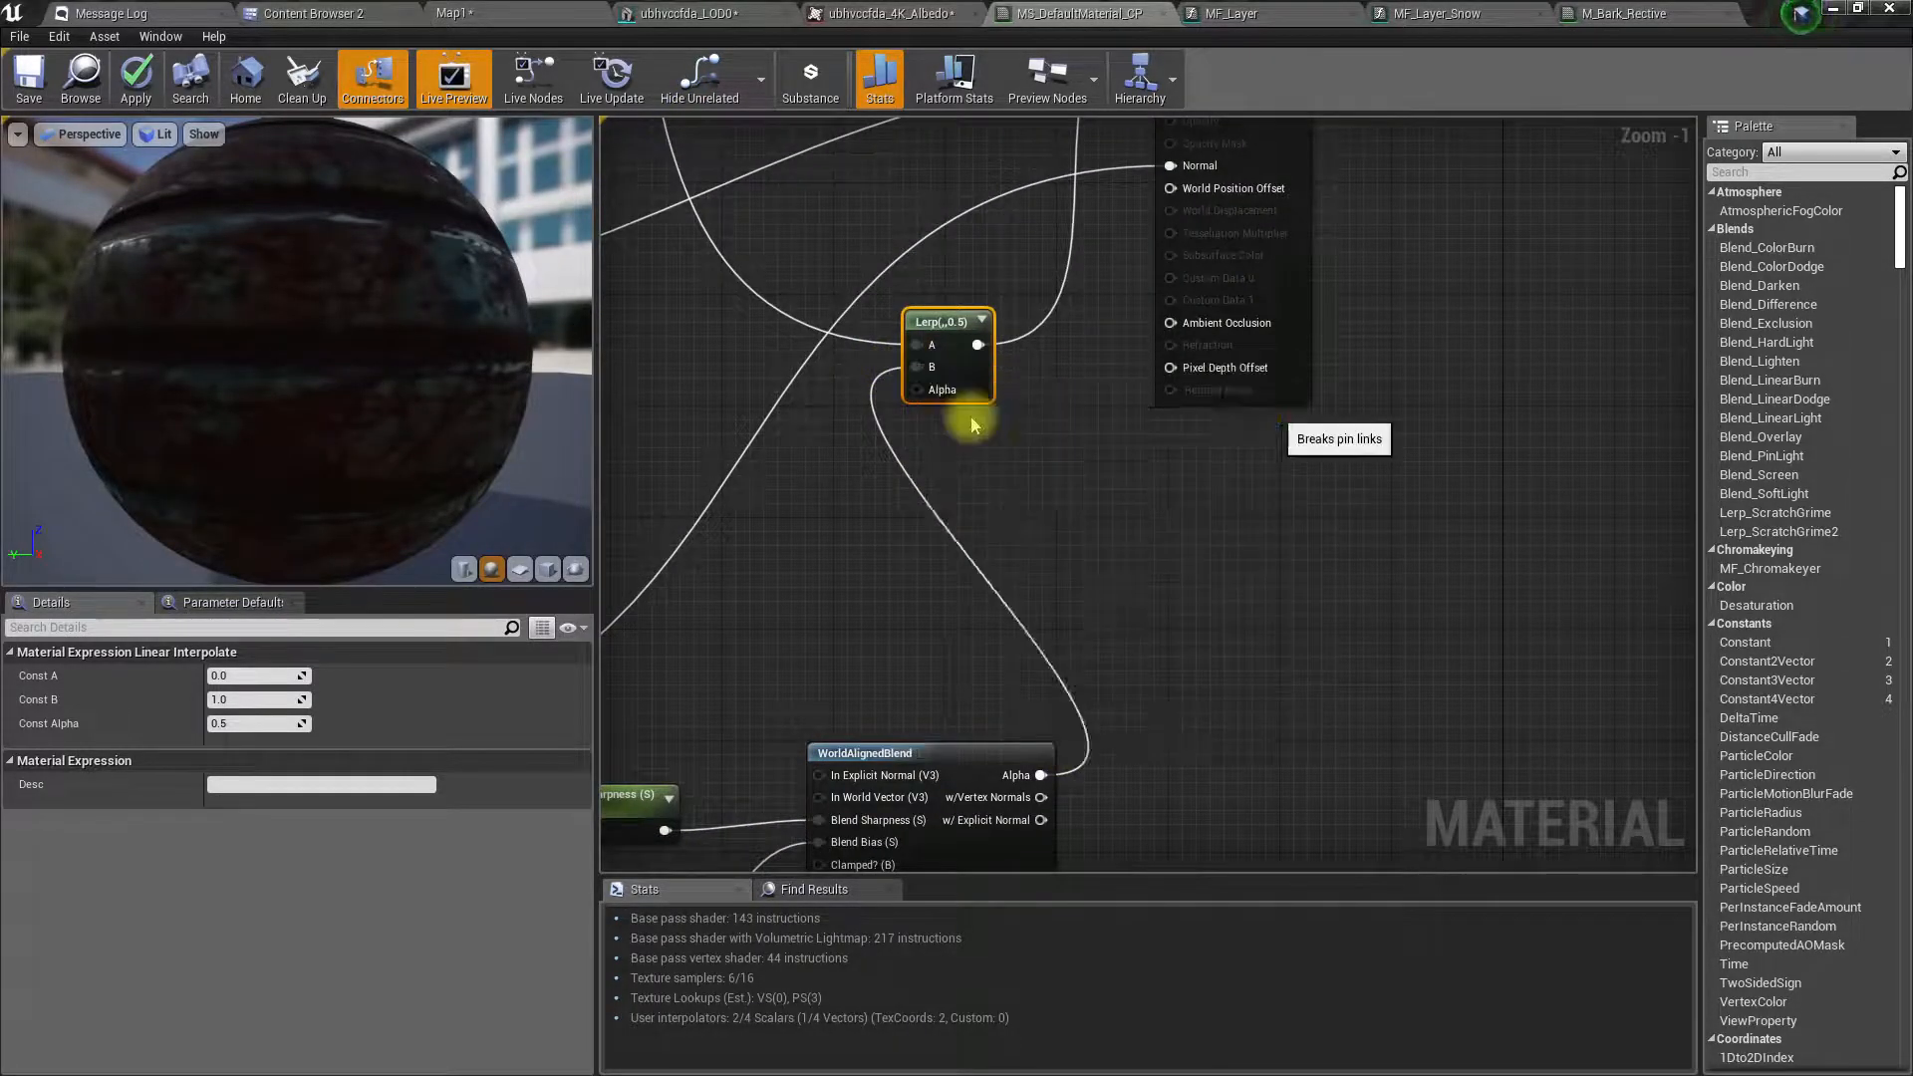
left_click_drag(1038, 775, 917, 391)
- Add a VectorParameter feeding the new Lerp's B input and place it beside the Lerp
right_click_drag(1018, 528, 1141, 668)
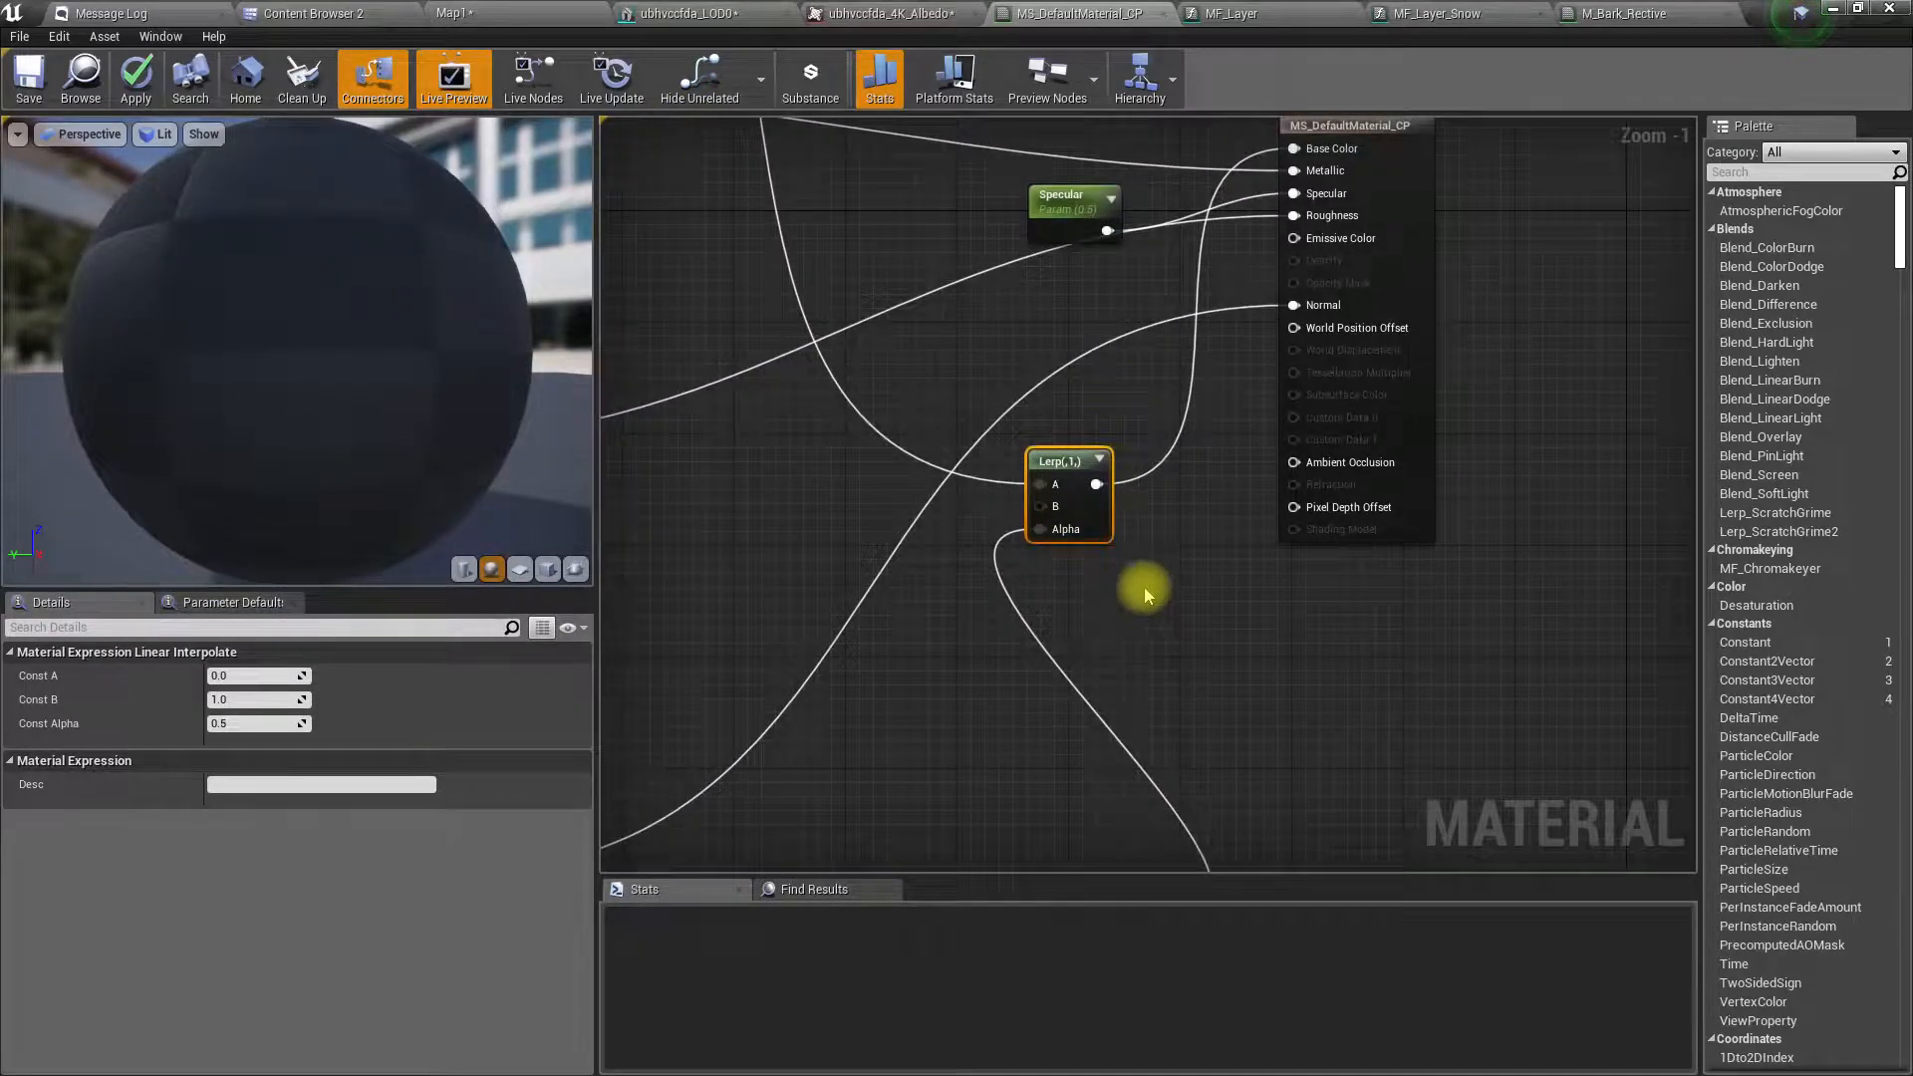
left_click(1065, 503)
left_click_drag(374, 323, 561, 415)
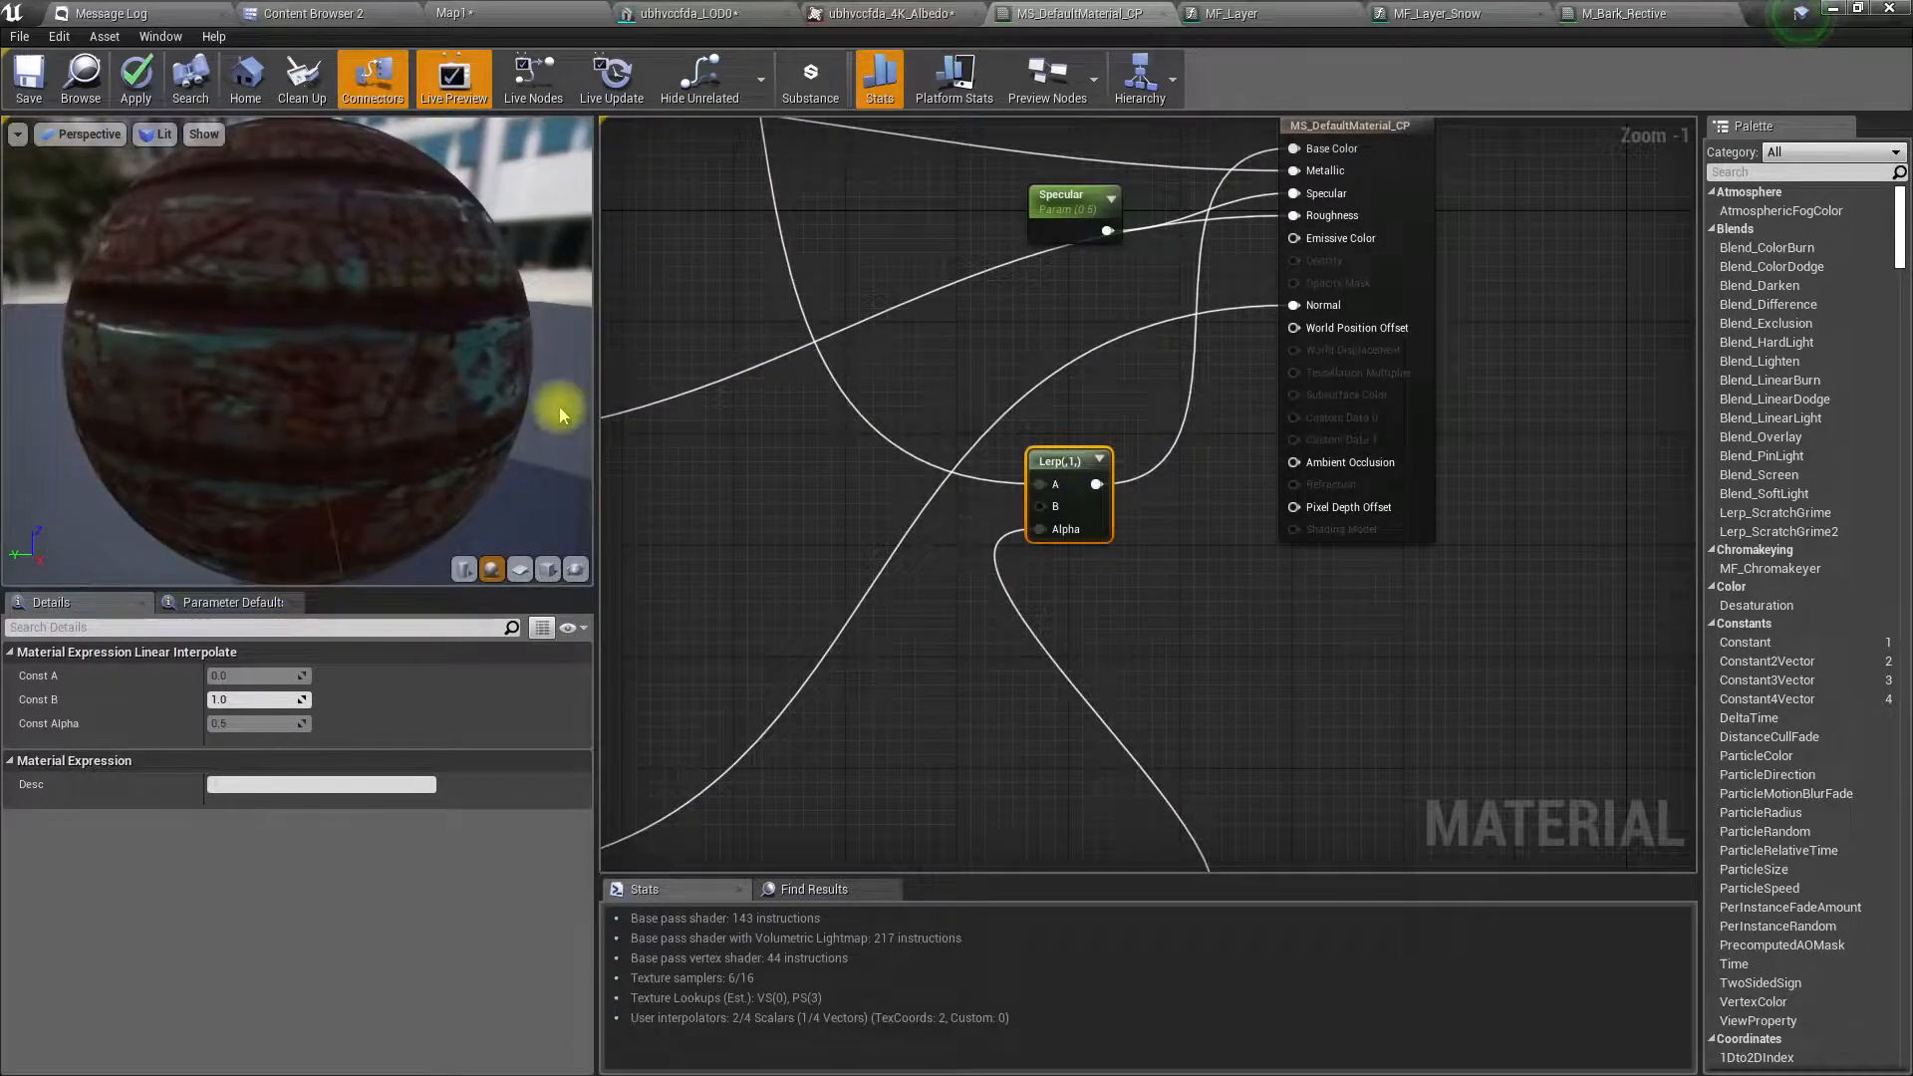
right_click(1056, 508)
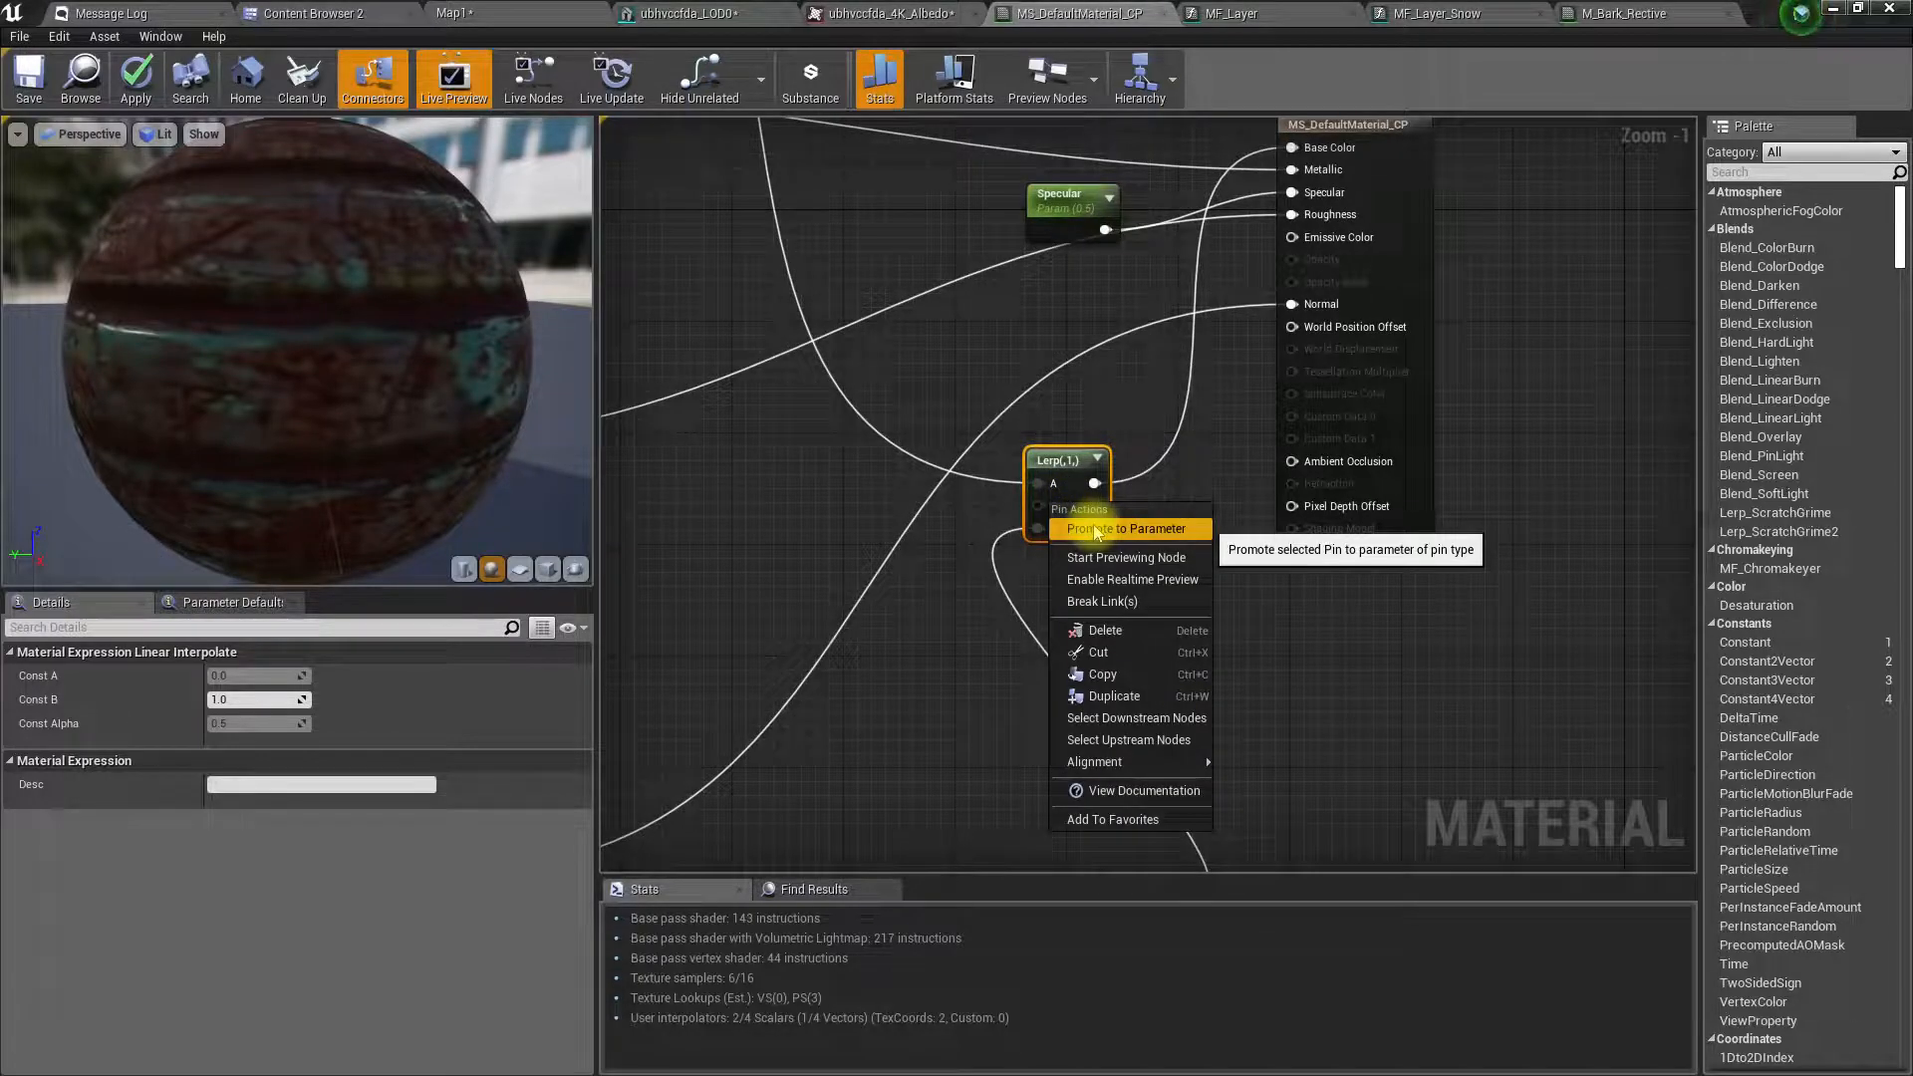
left_click_drag(239, 331, 289, 423)
left_click_drag(1027, 507, 879, 516)
type("VECTO")
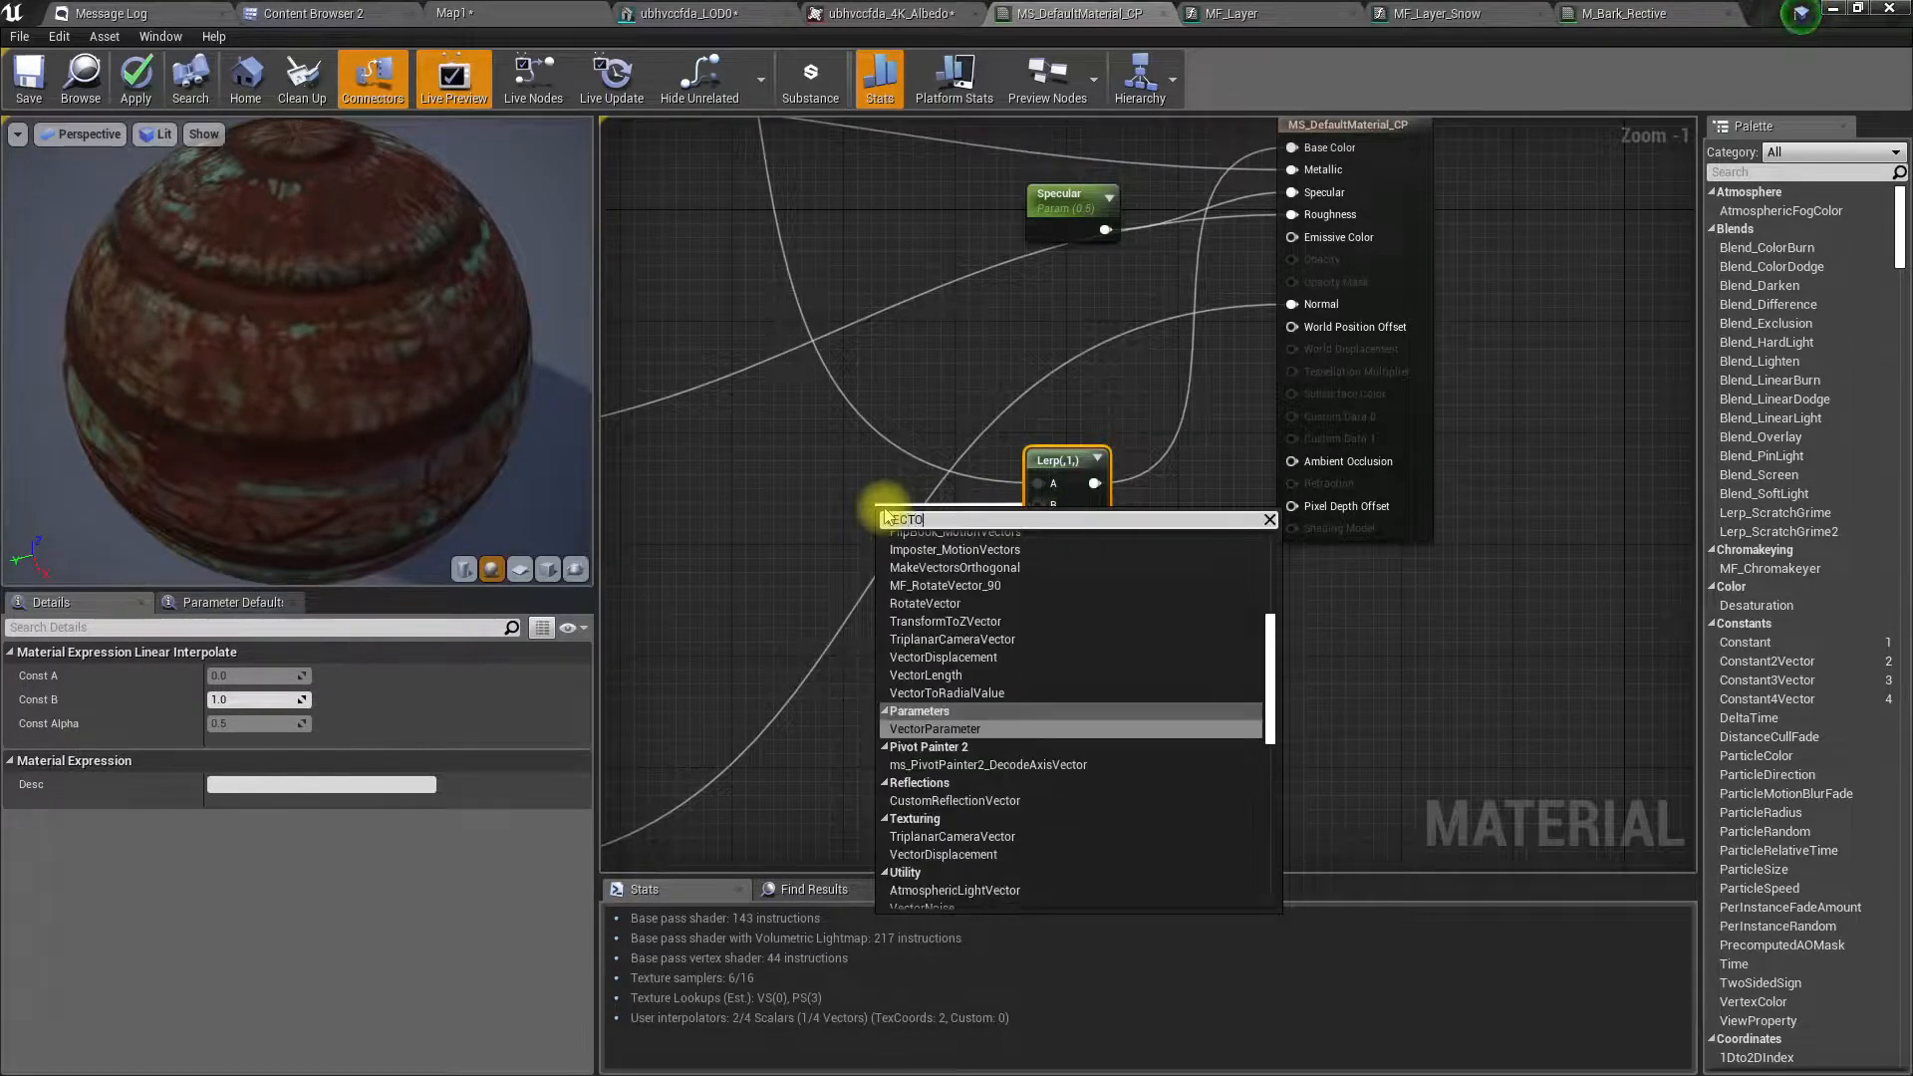
type(" PARAMET")
key("Return")
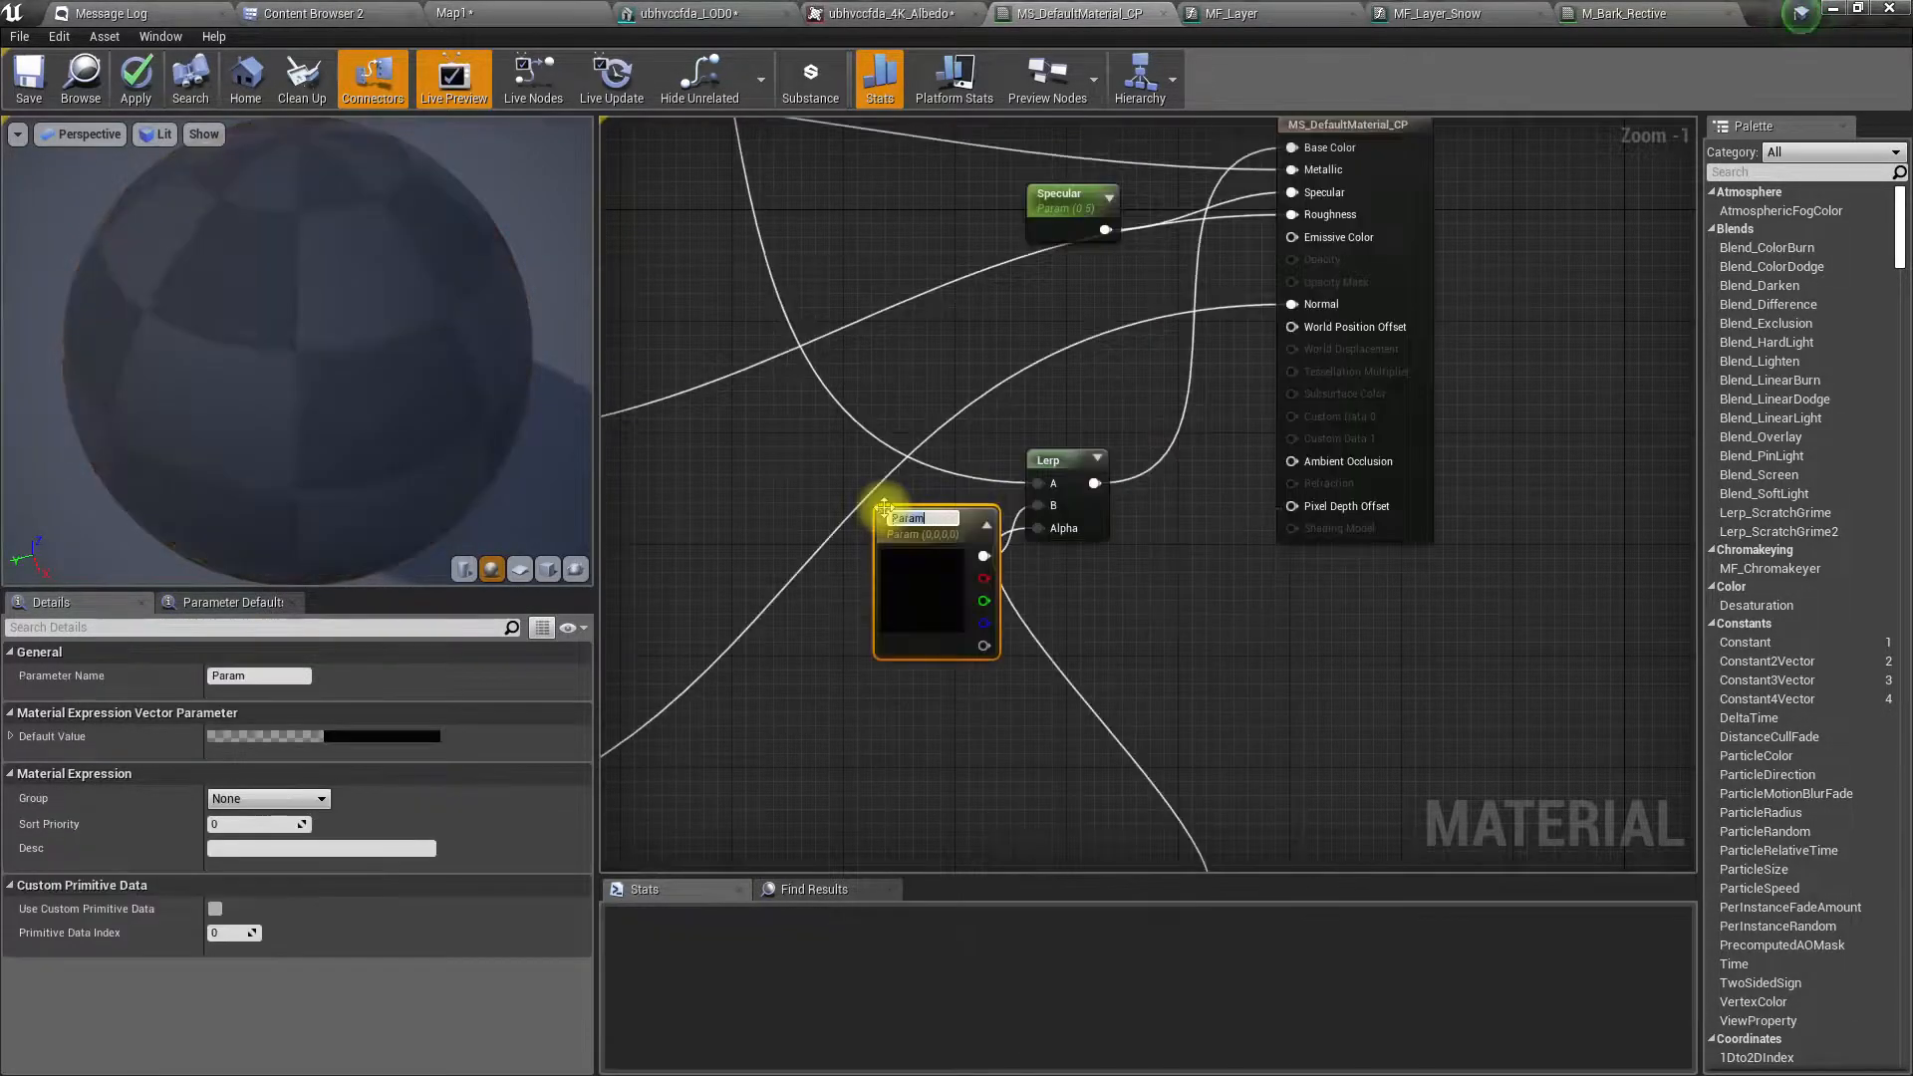
left_click_drag(926, 591, 828, 543)
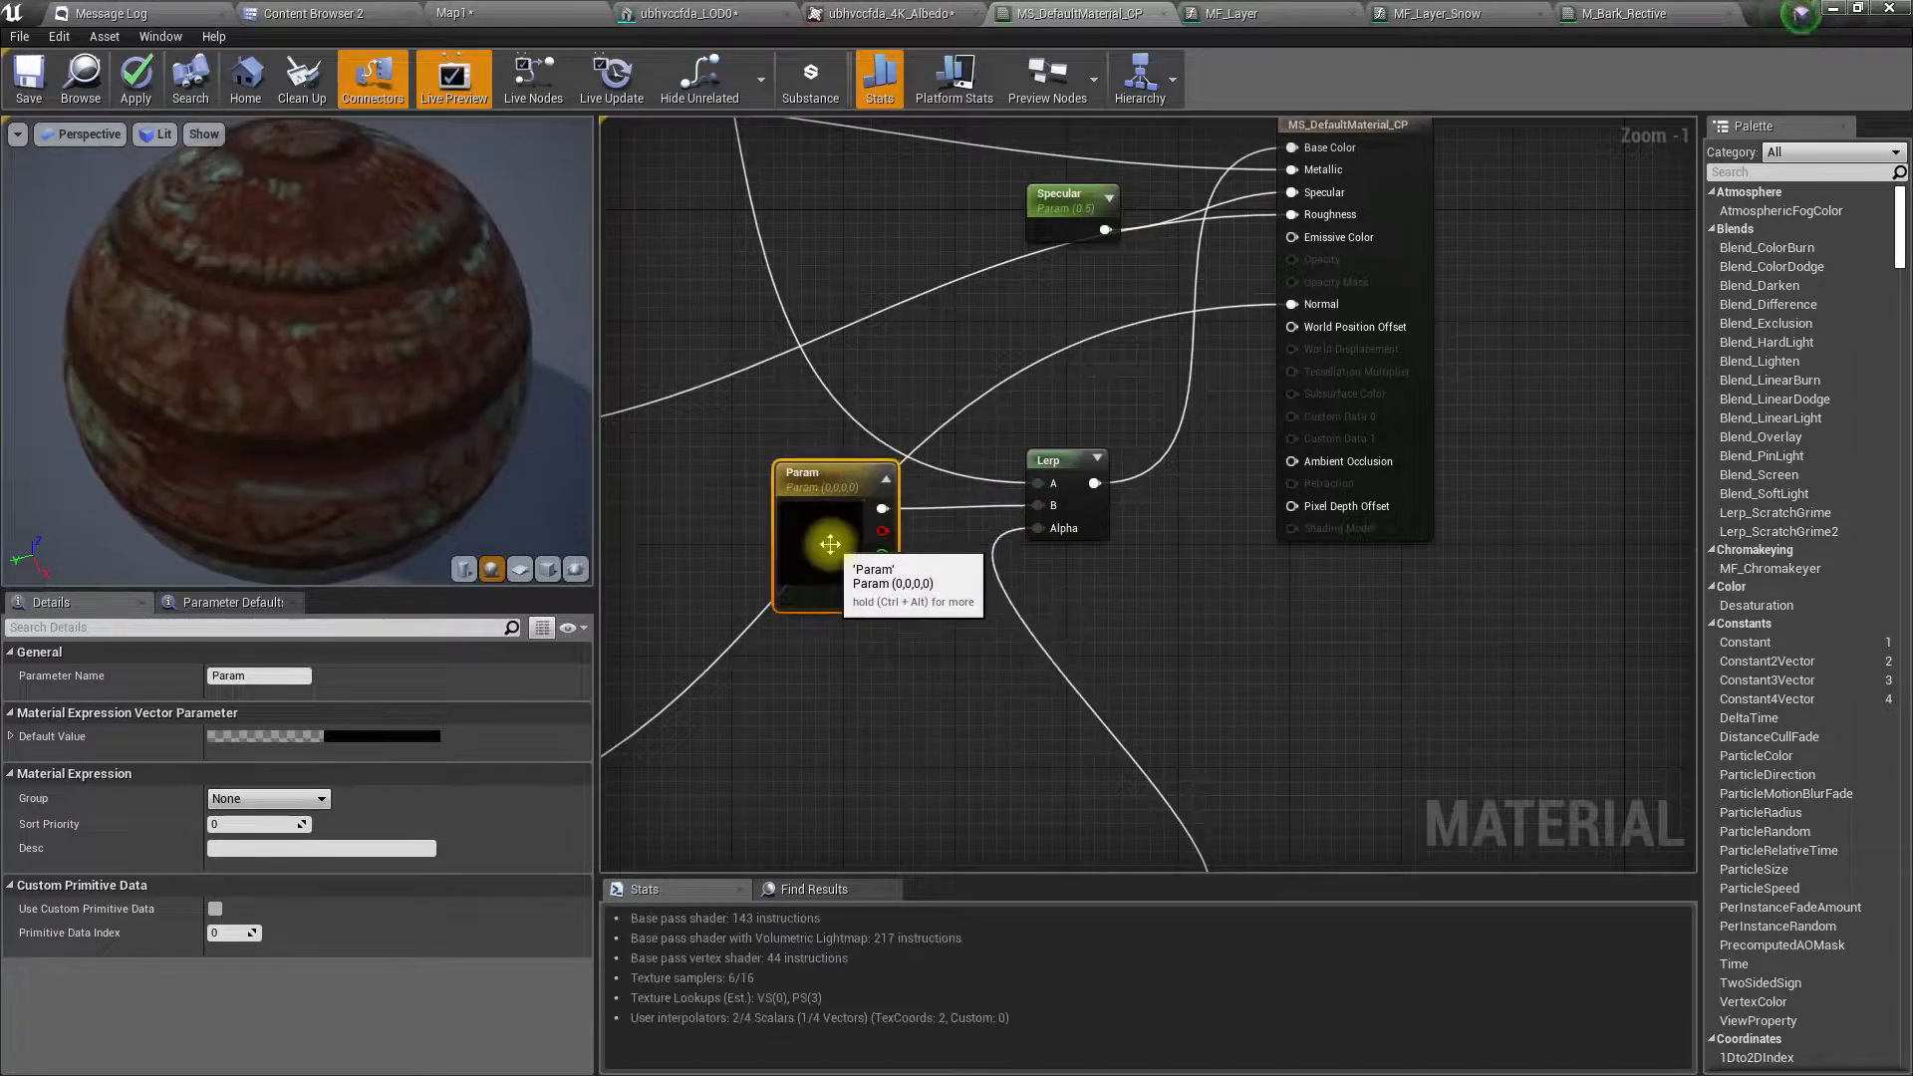
- Set the vector parameter's default colour to green with G 0.708333 and B 0.092417
left_click(374, 739)
left_click(501, 747)
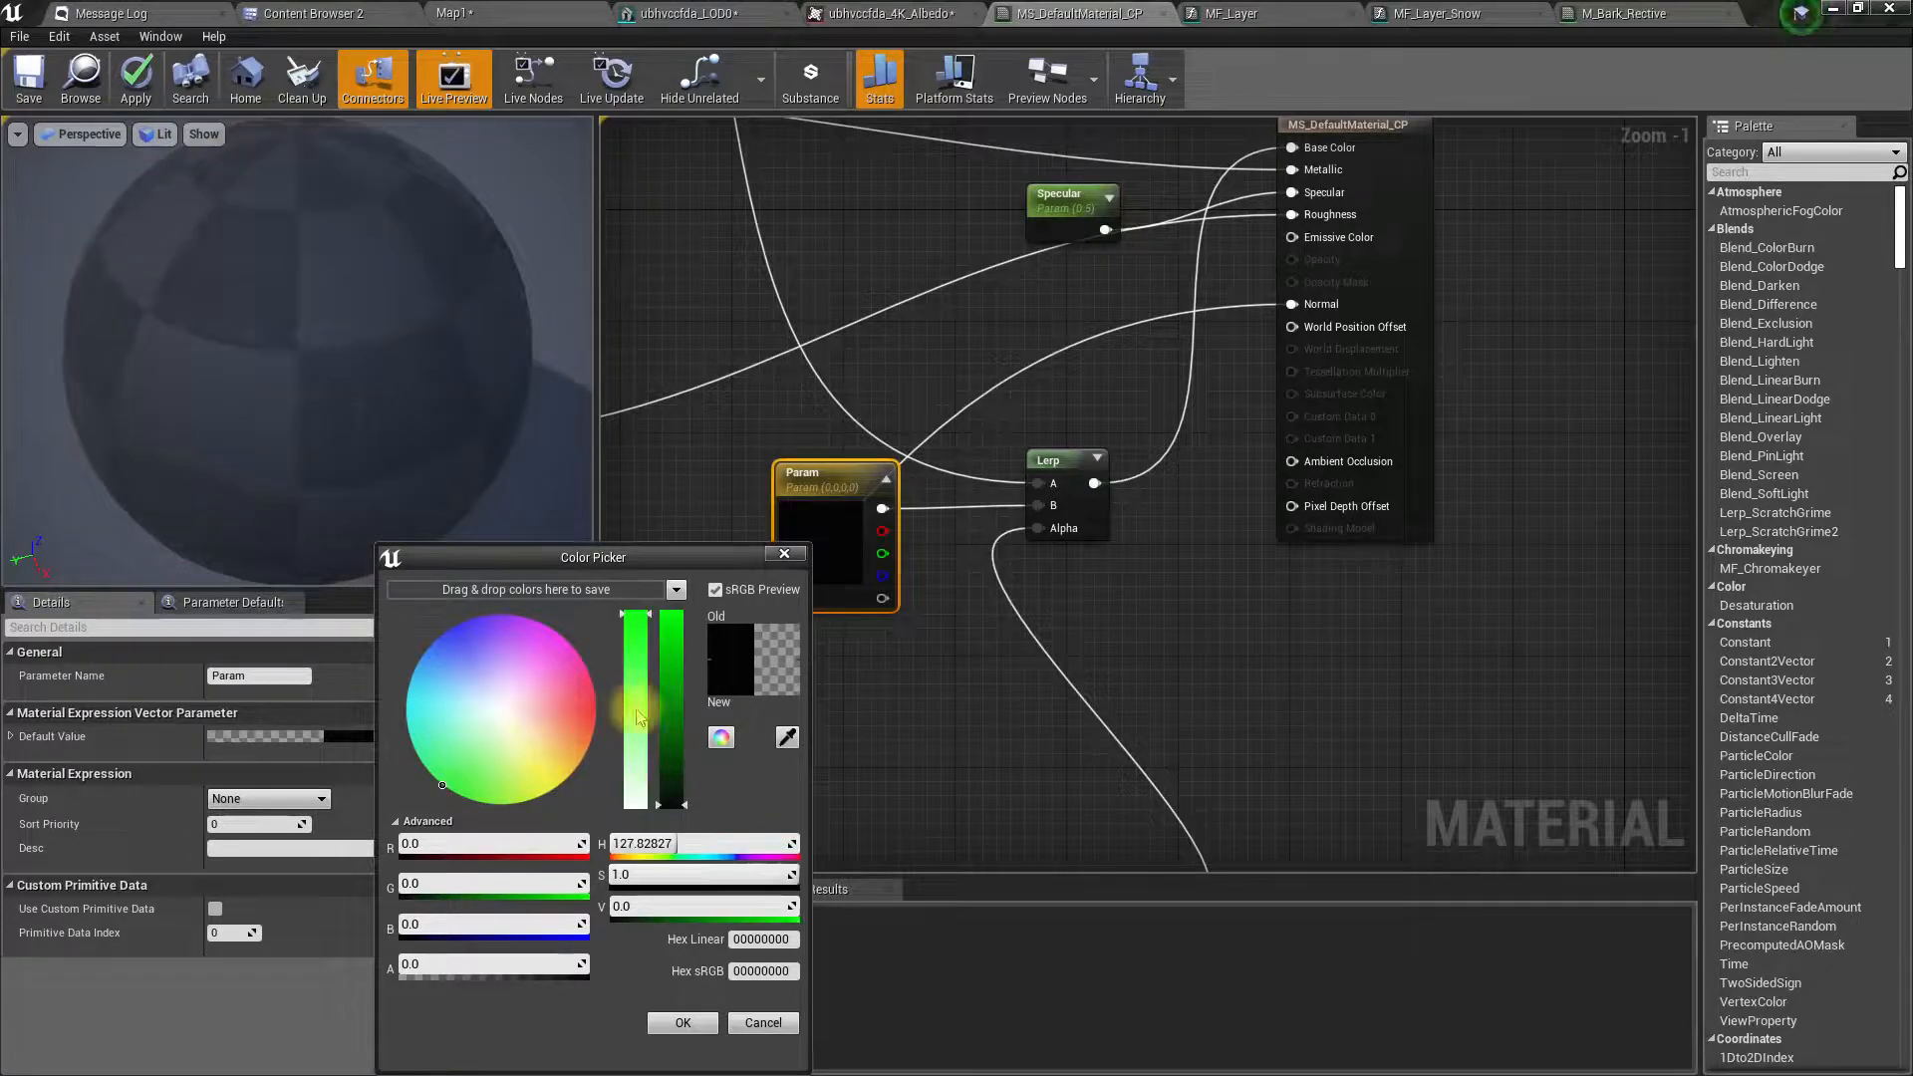
left_click(685, 672)
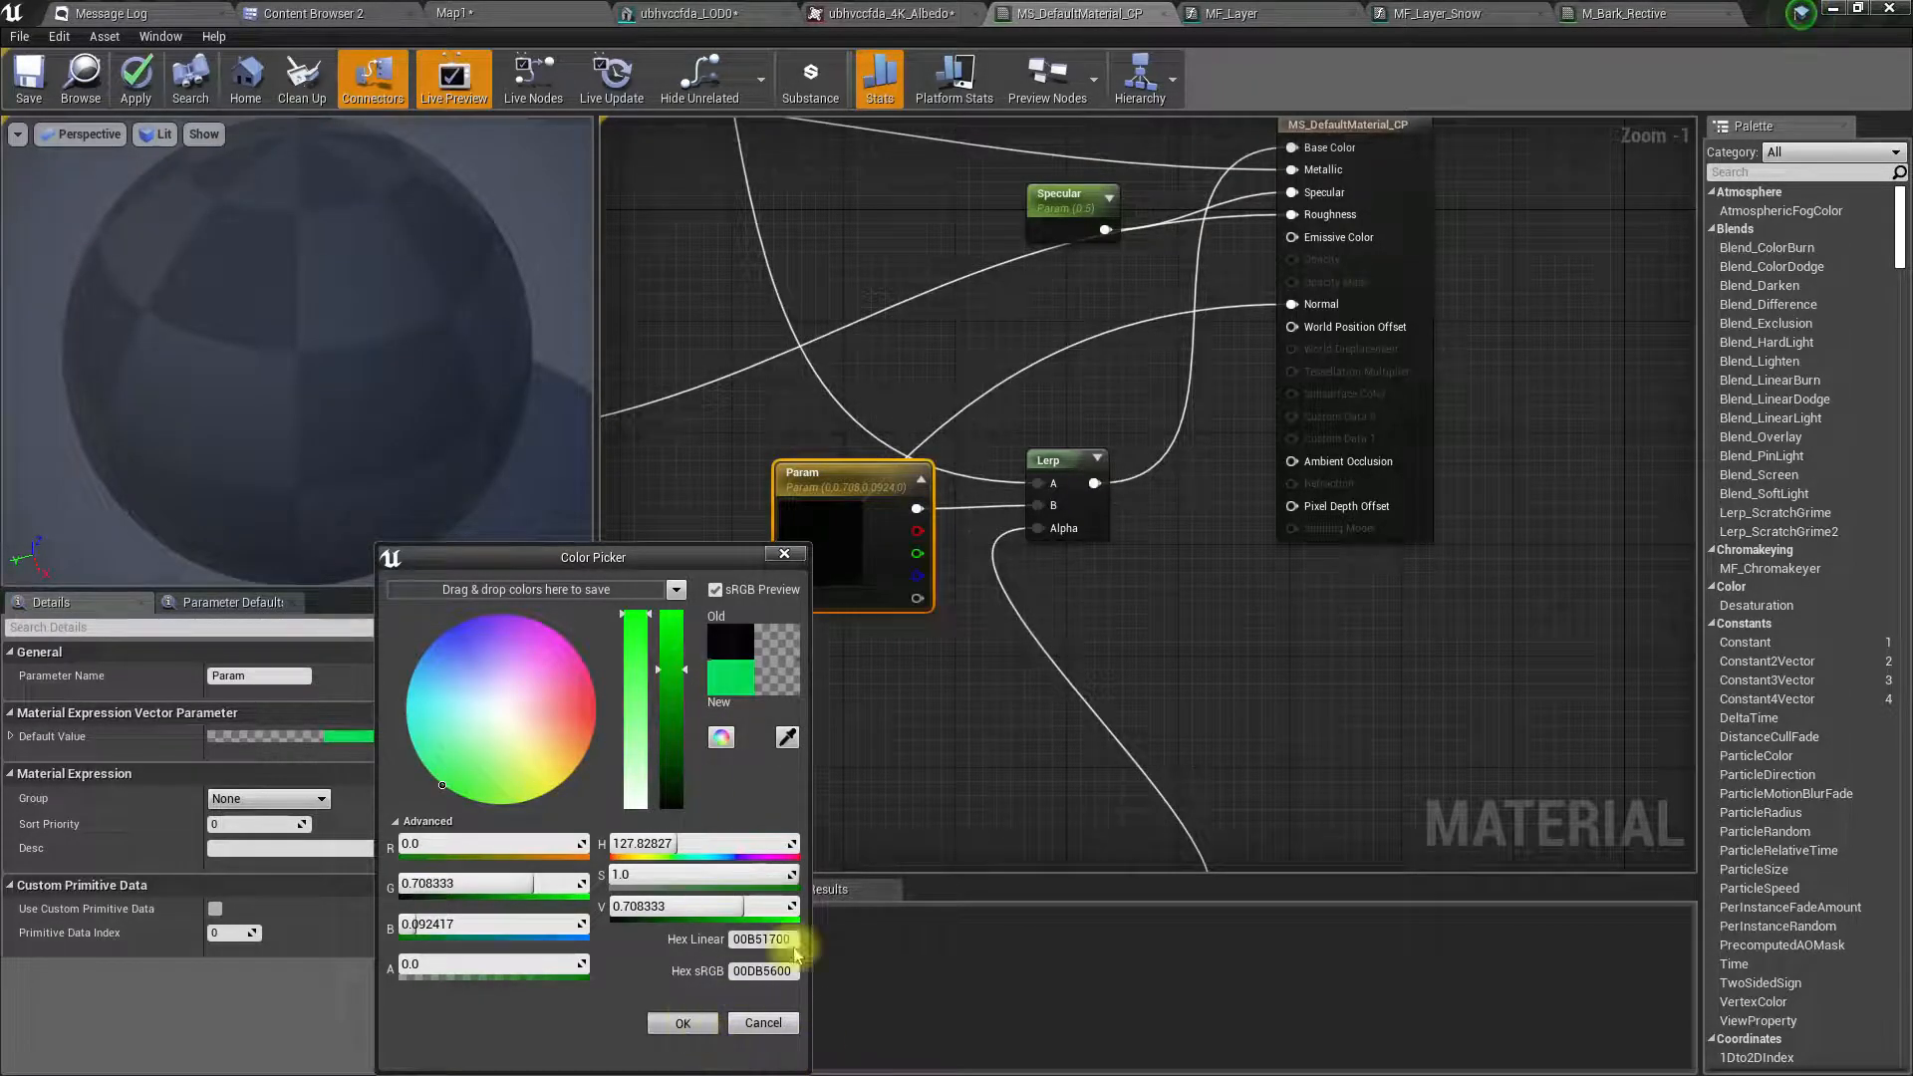
left_click(682, 1023)
scroll(1060, 632, "down", 3)
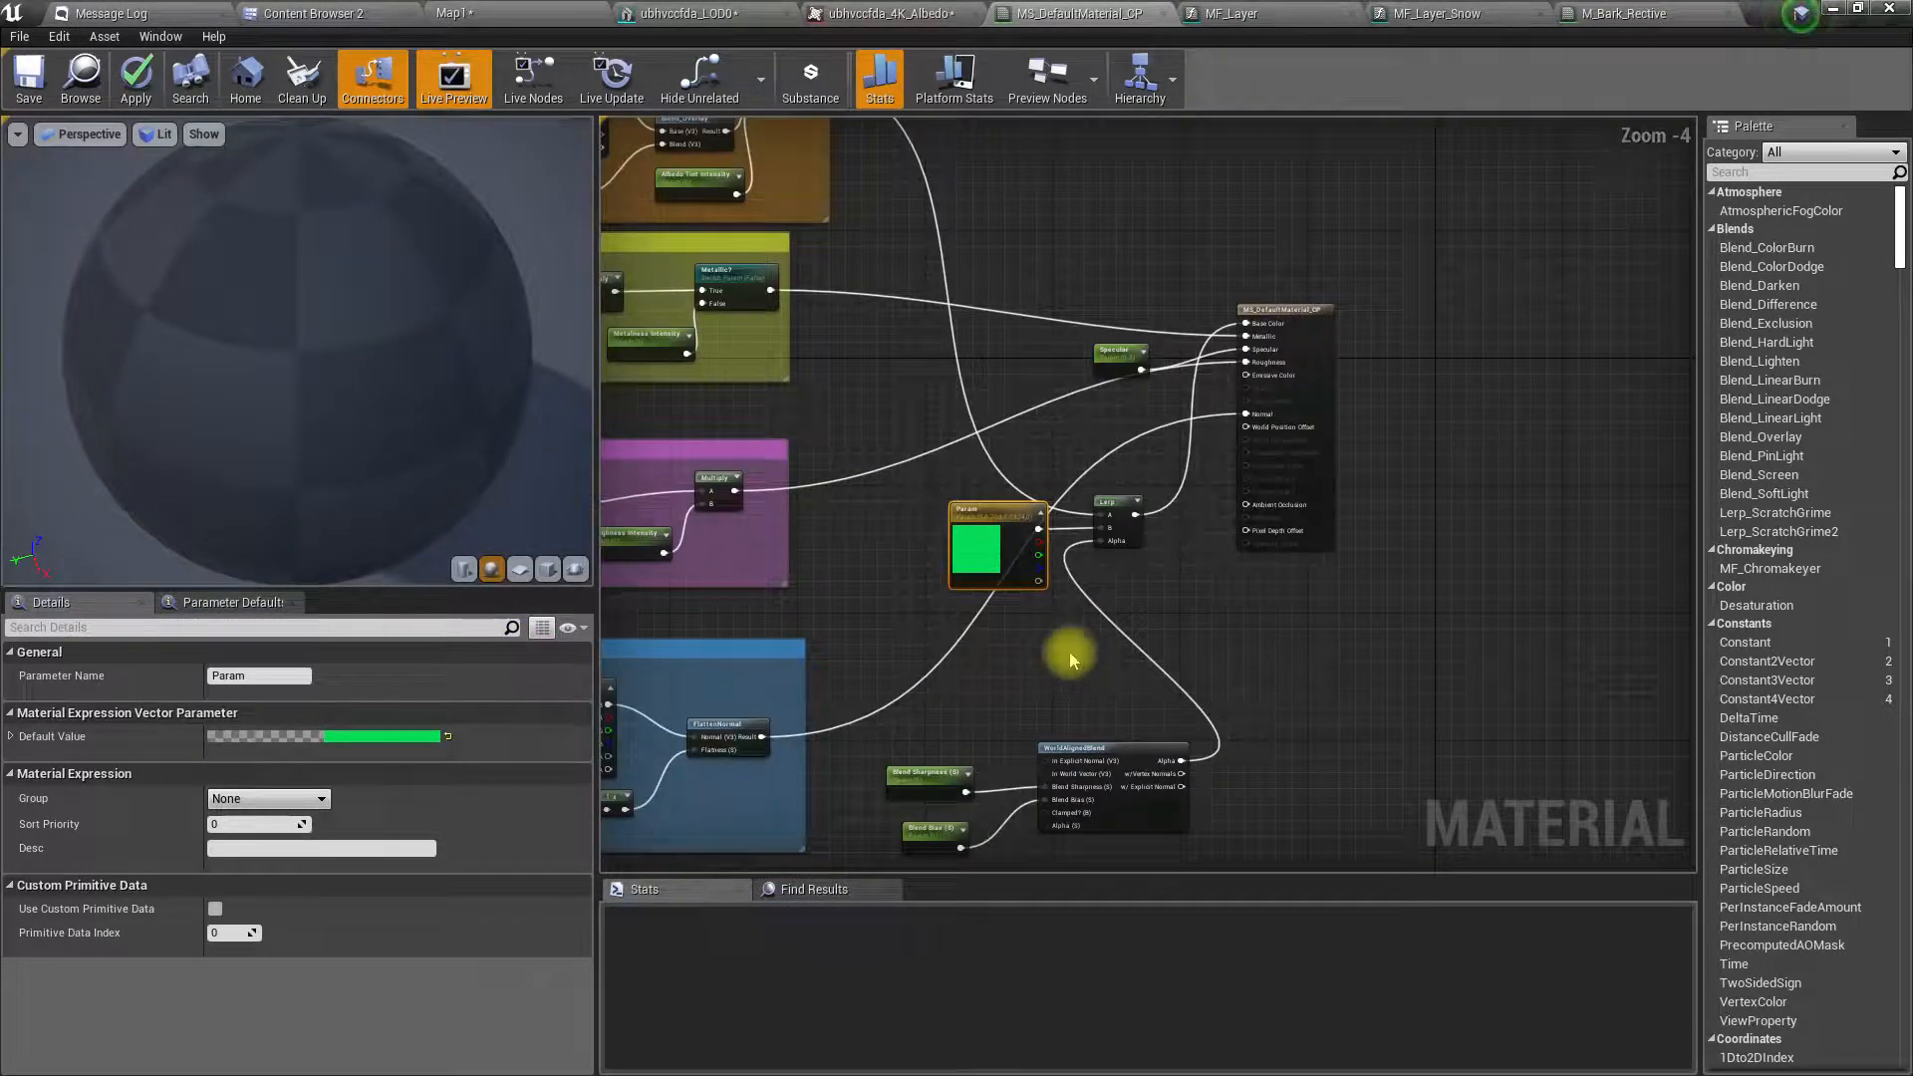
scroll(1096, 688, "up", 1)
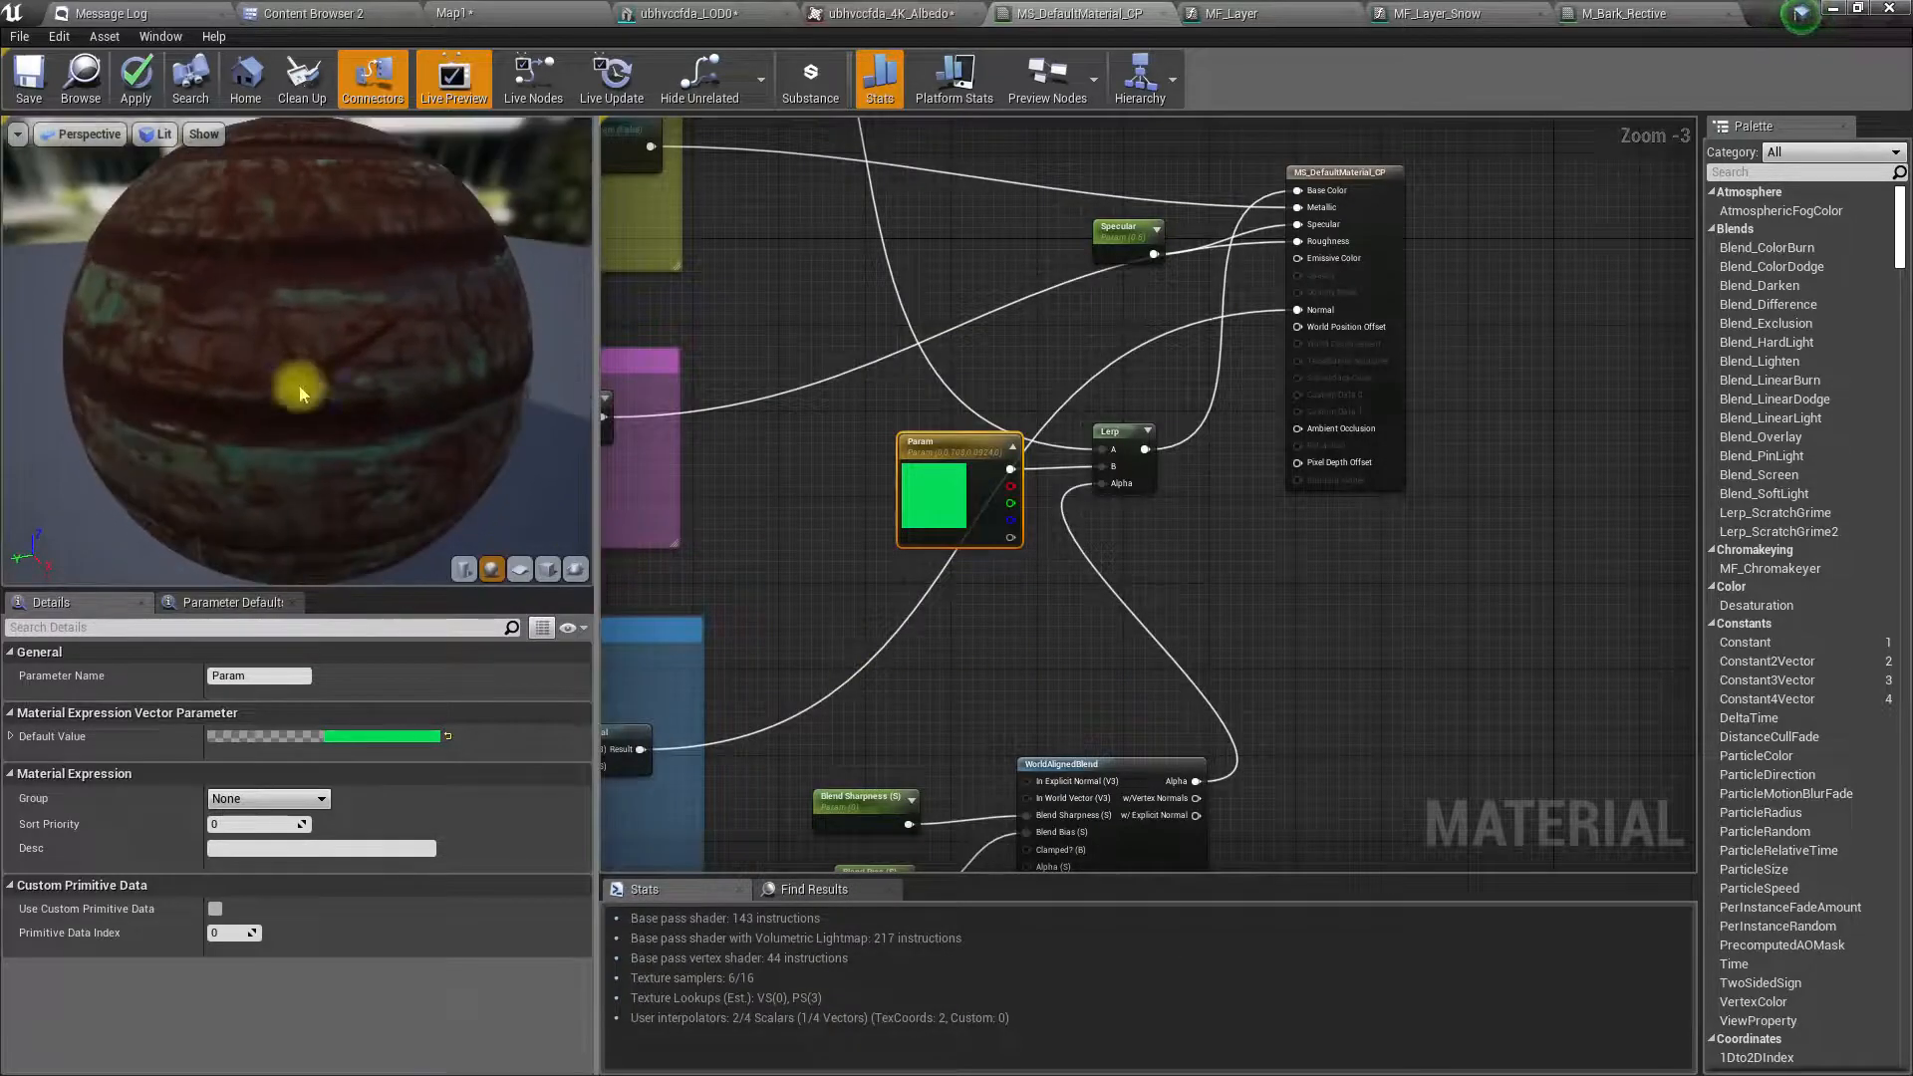
- Set the Blend Sharpness parameter's default value to 1 and check the blend on the preview sphere
left_click(822, 799)
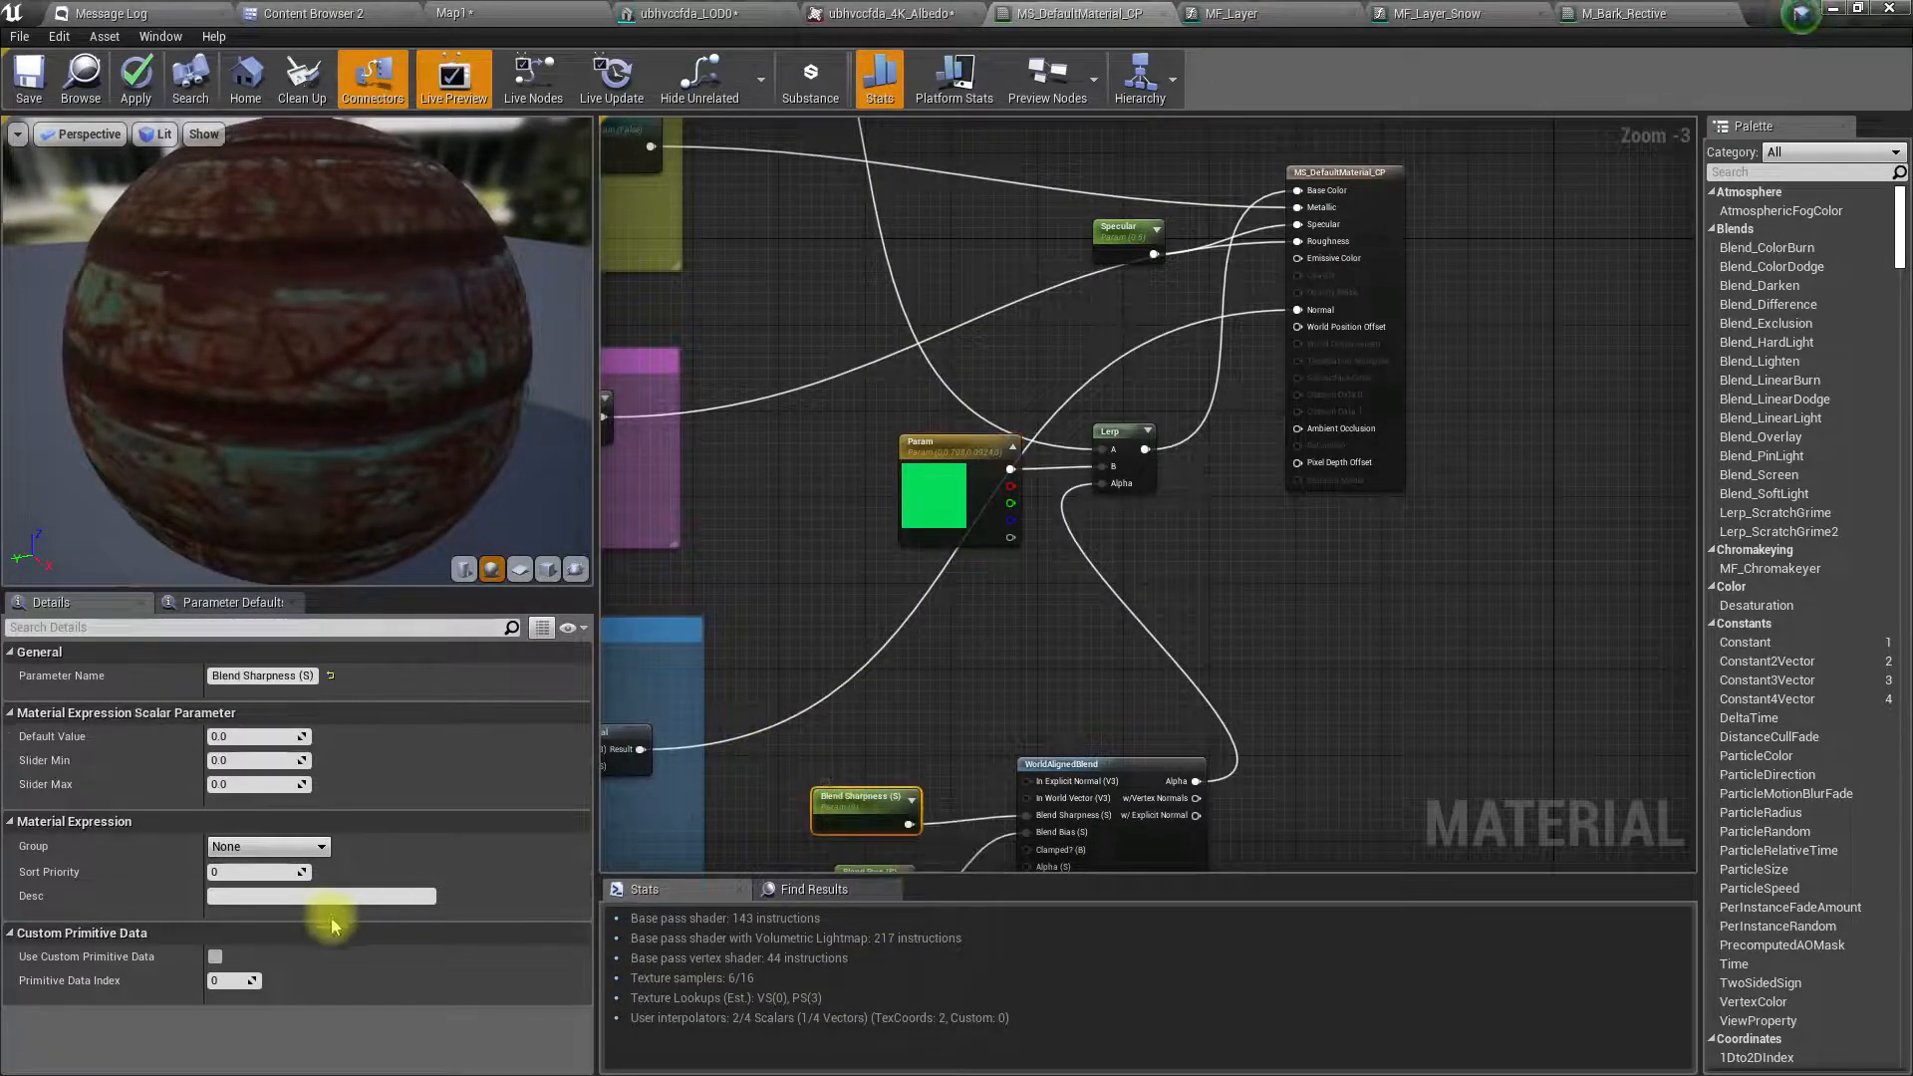
left_click(262, 736)
type("1")
key("Return")
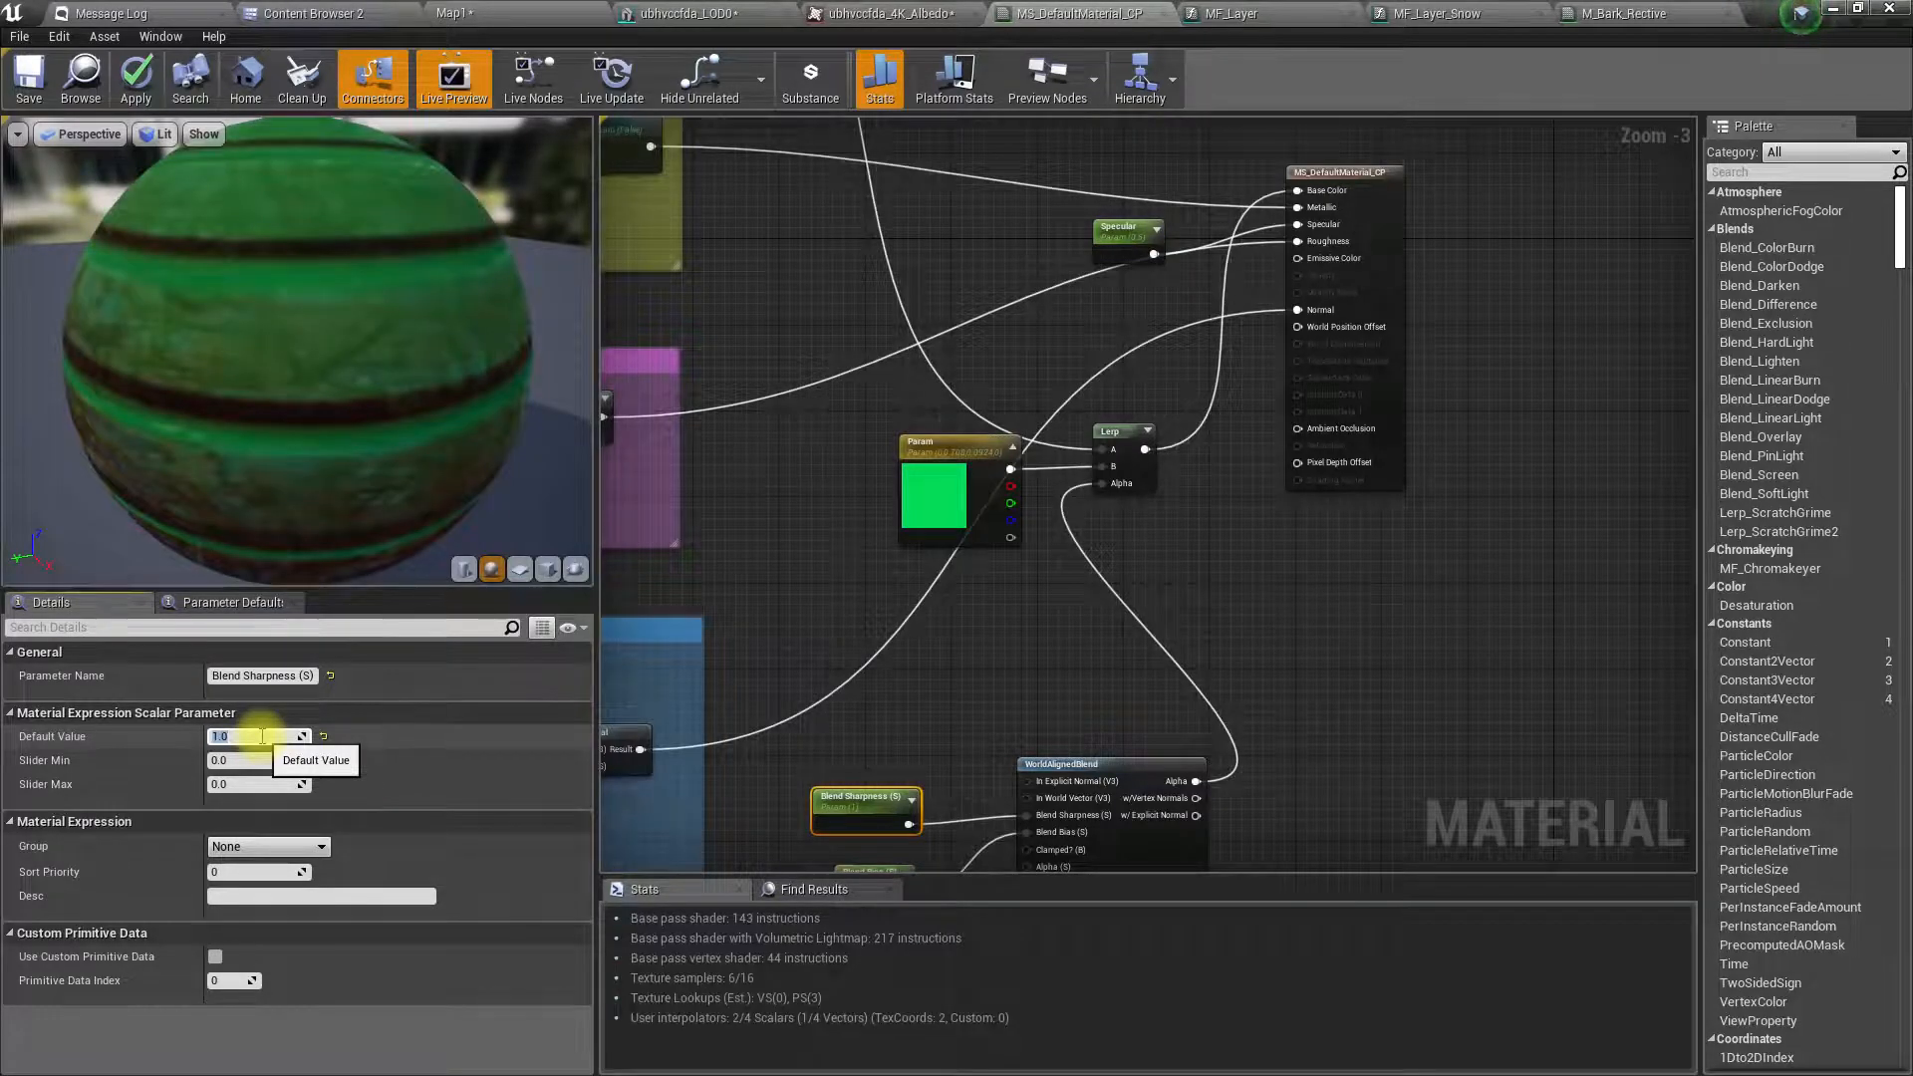
left_click_drag(159, 435, 249, 435)
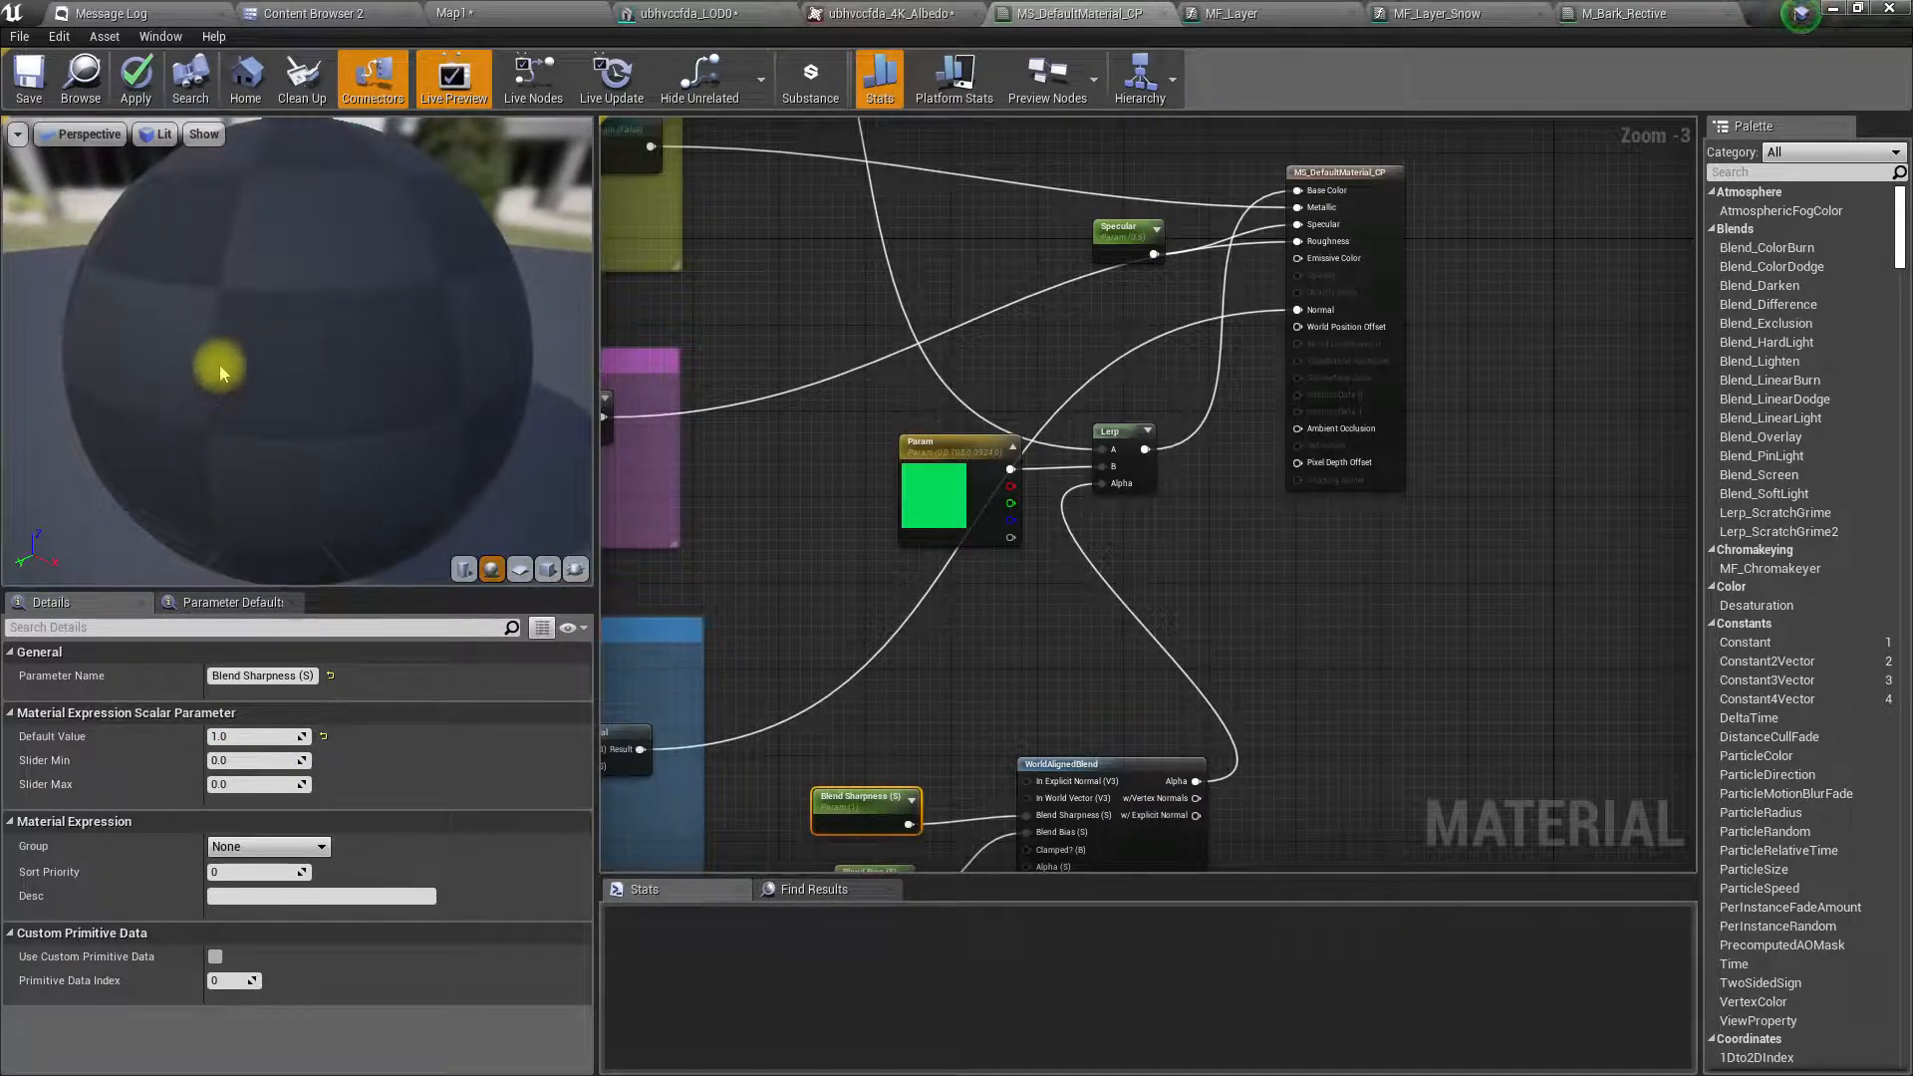
left_click_drag(221, 366, 278, 392)
- Try a default value of 1.0 for the Blend Bias parameter
right_click_drag(910, 717, 913, 606)
left_click(882, 769)
left_click_drag(280, 731, 462, 785)
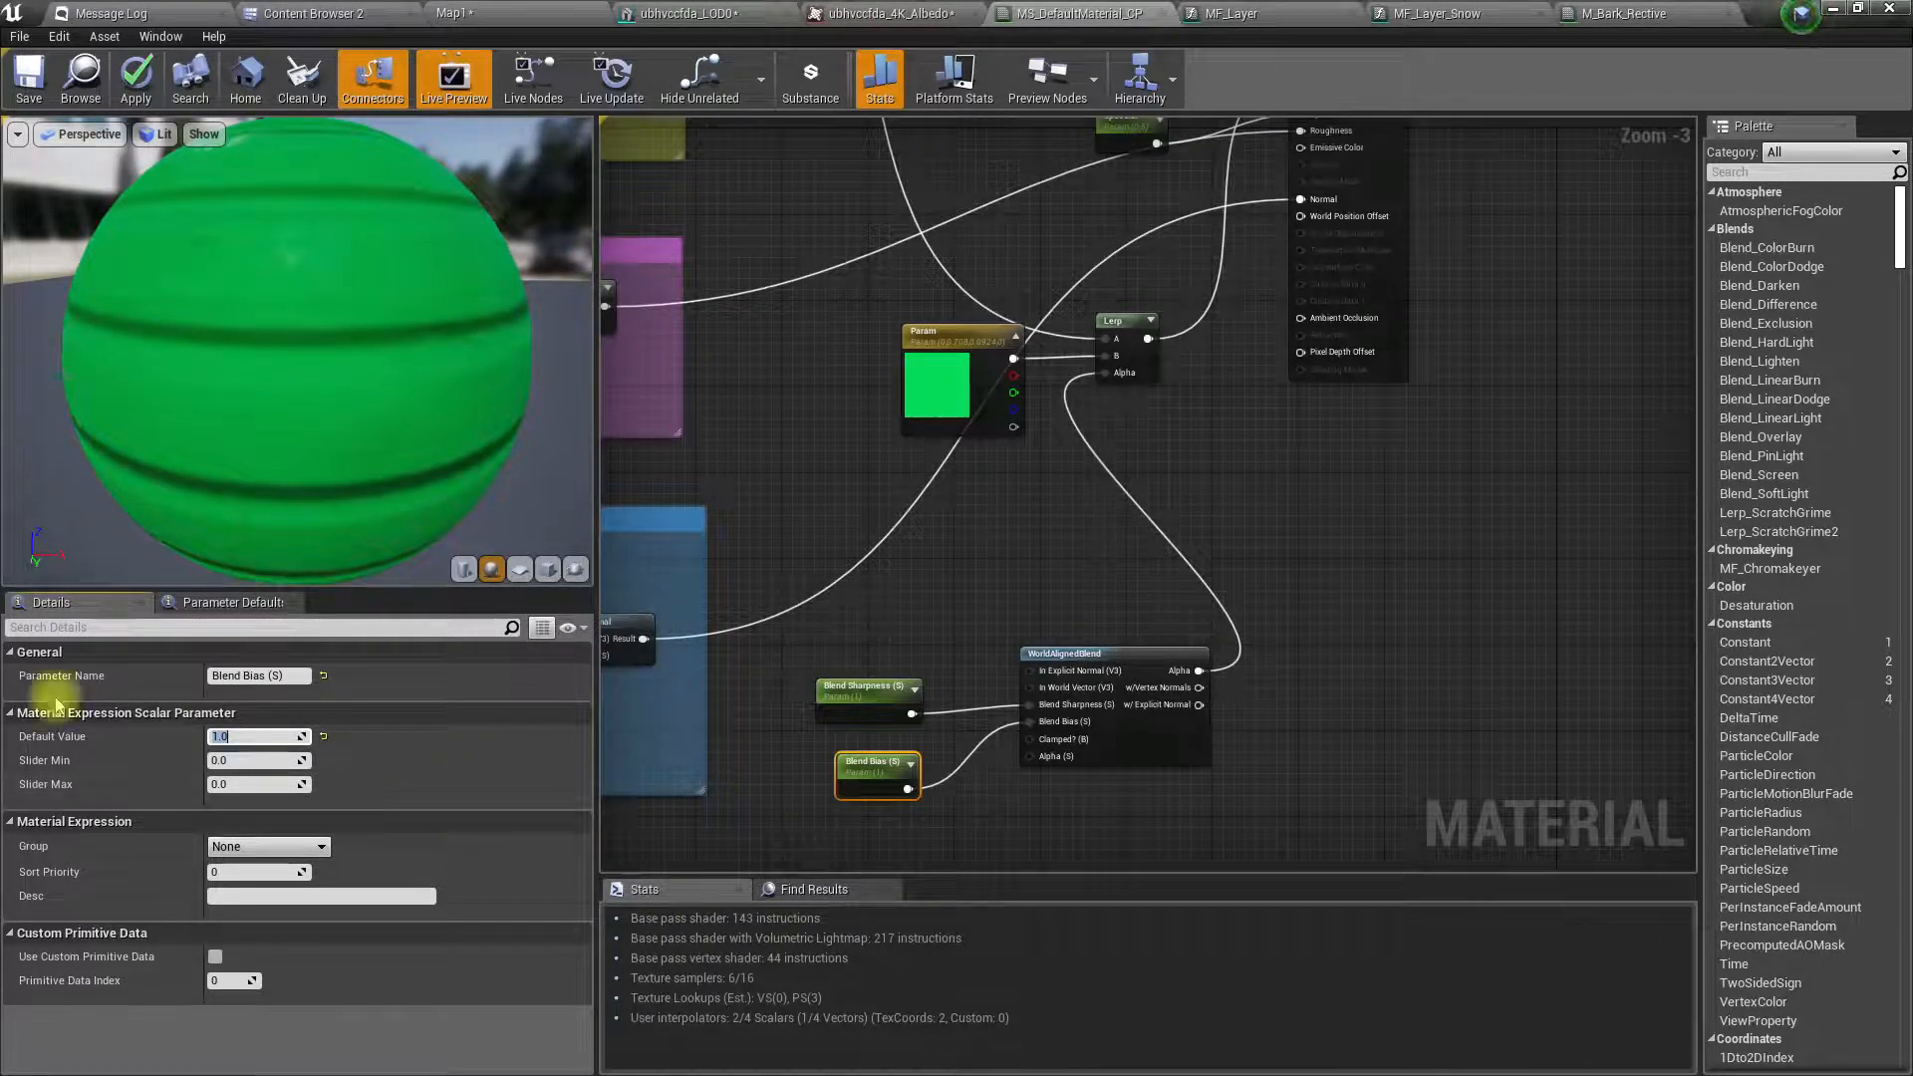
left_click(849, 706)
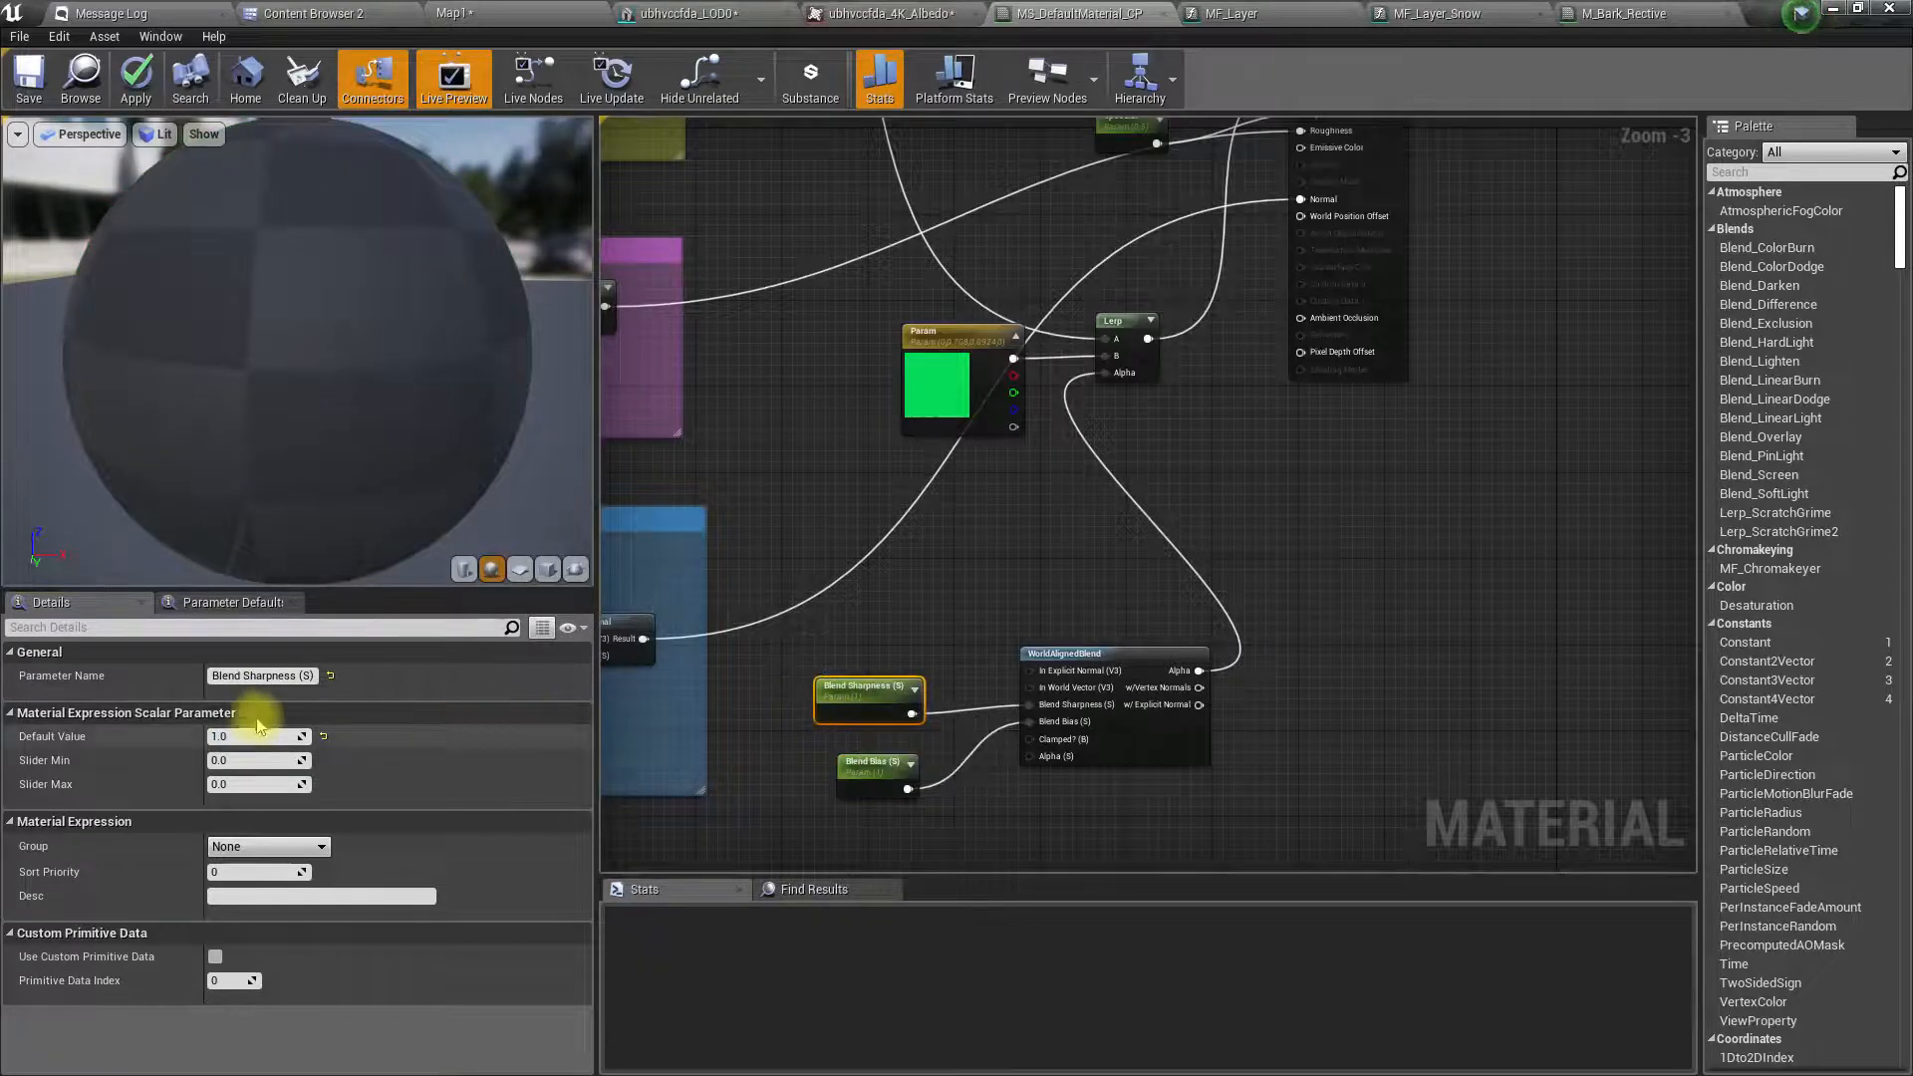
- Set the Blend Bias parameter's default value to 0
left_click(878, 773)
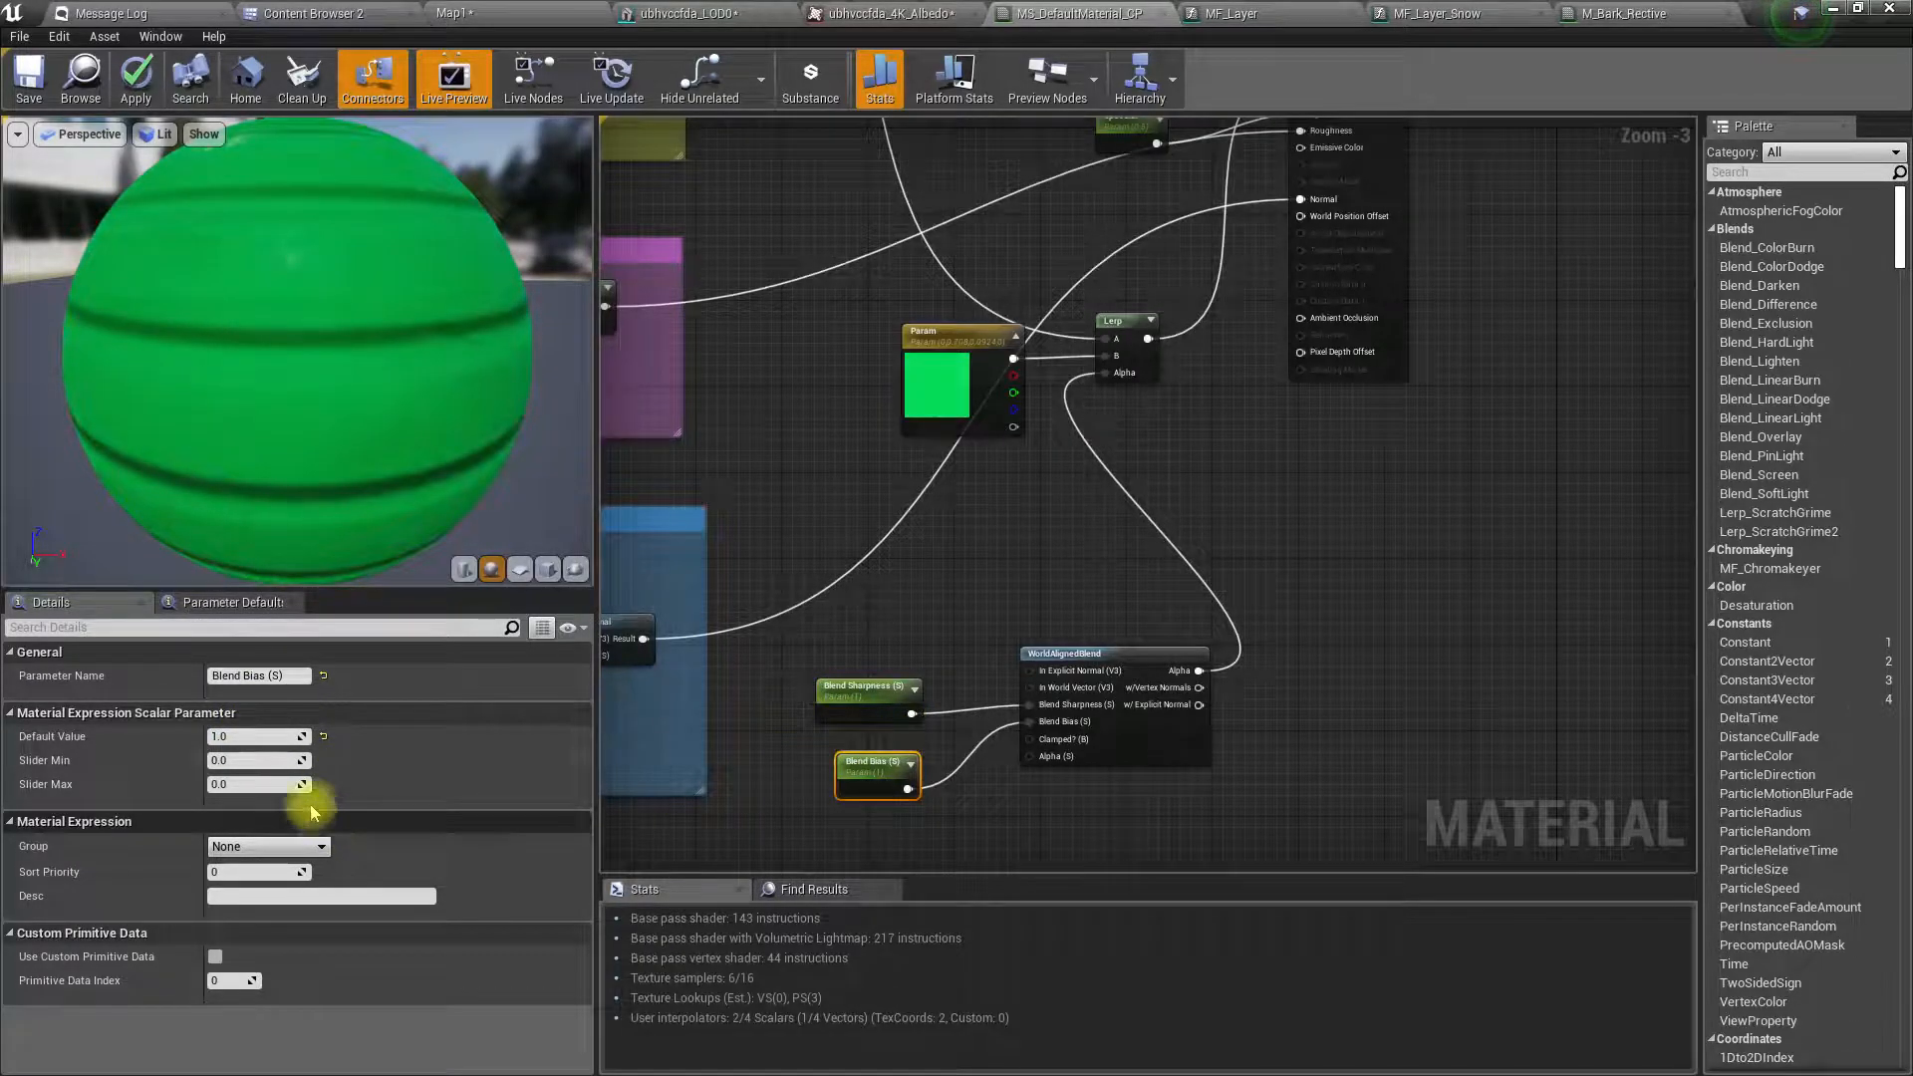
left_click(261, 739)
type("0")
key("Return")
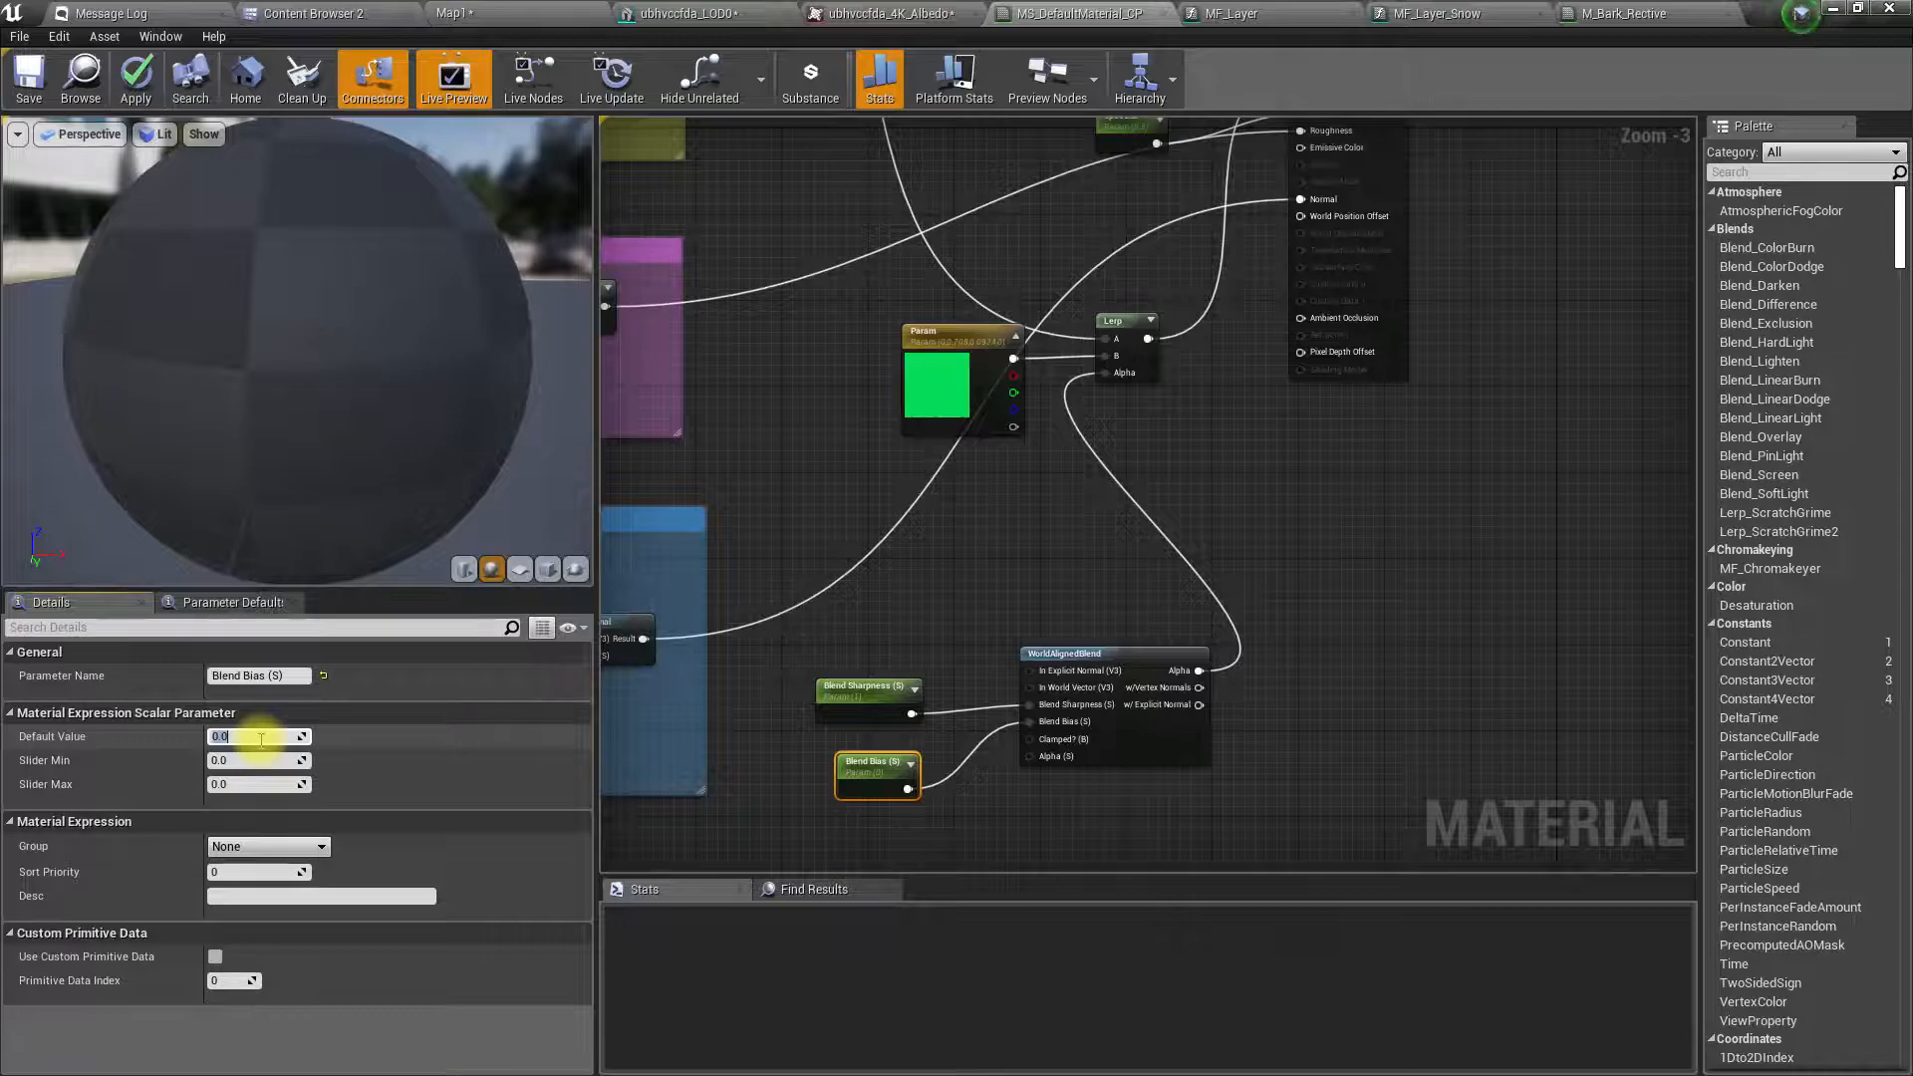
- Set the Blend Sharpness parameter's default value to 0.5
left_click(853, 688)
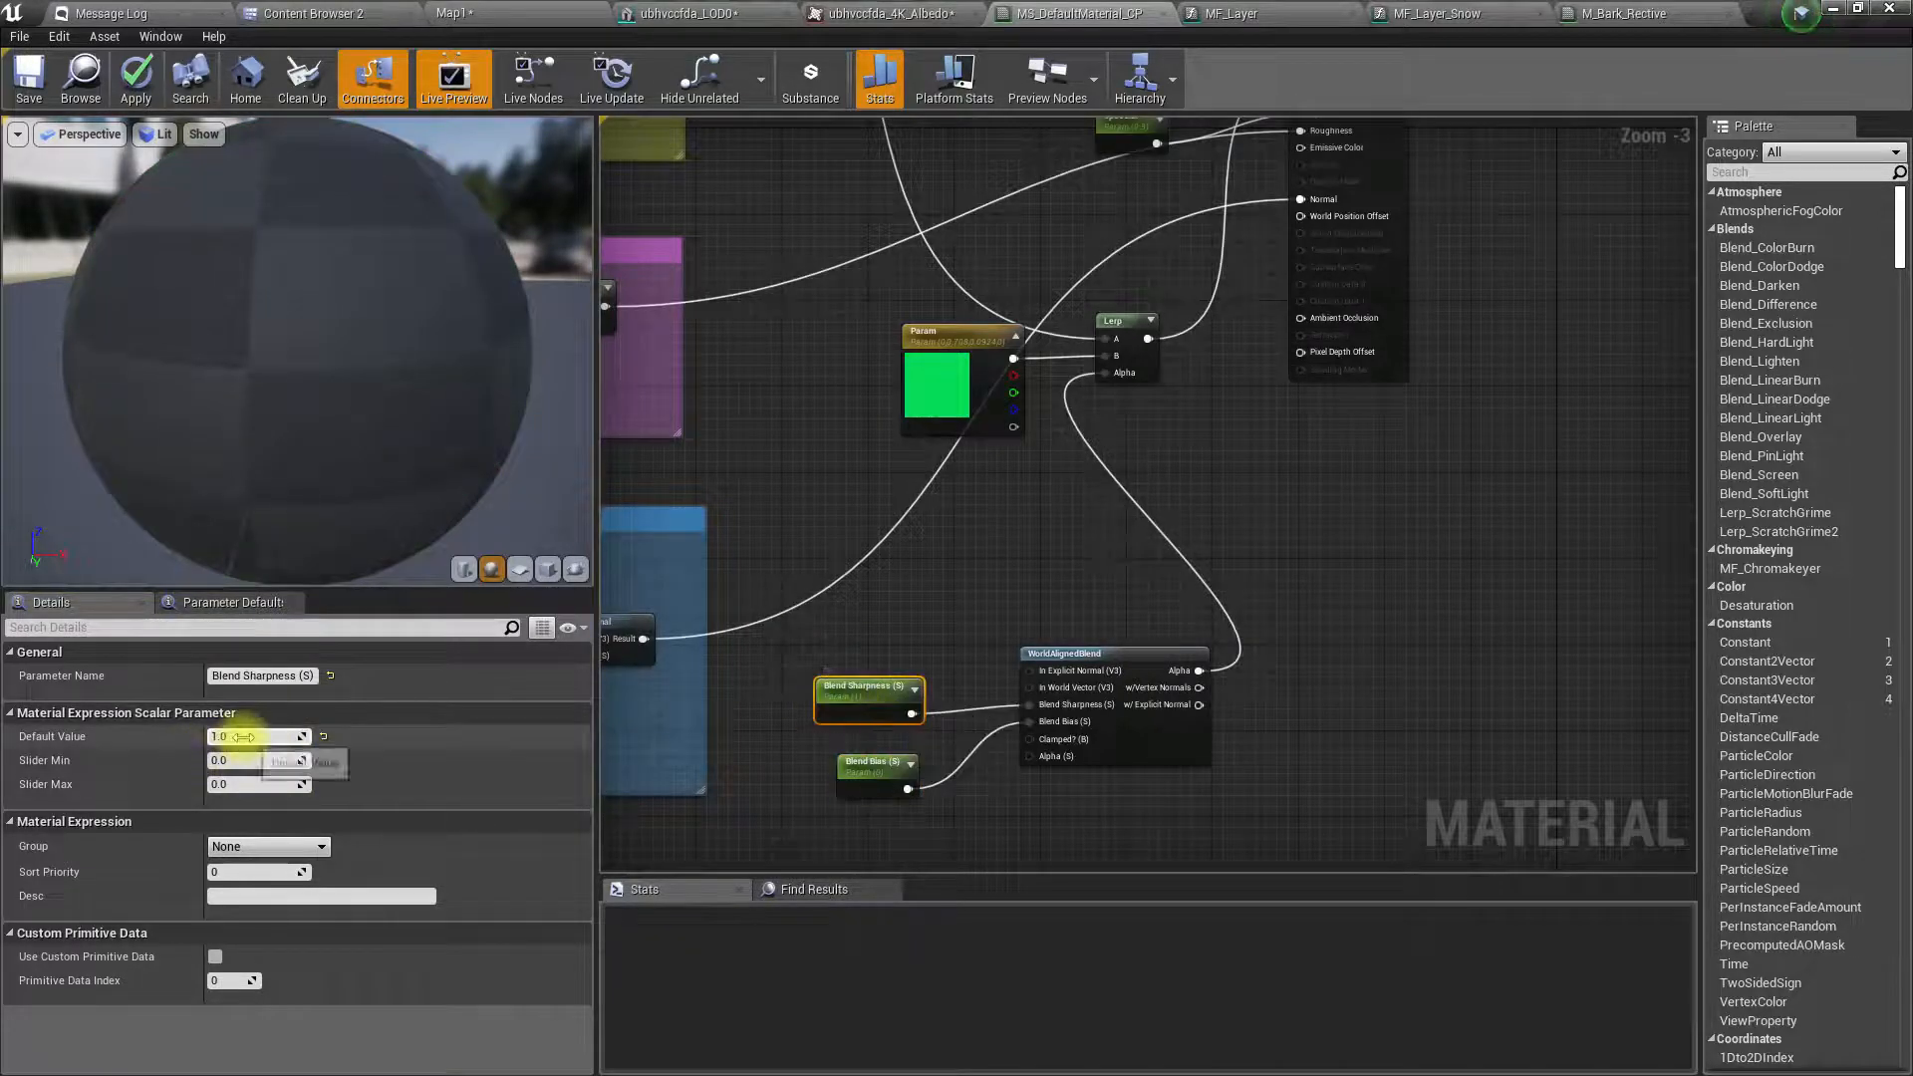
key("BackSpace")
key("Return")
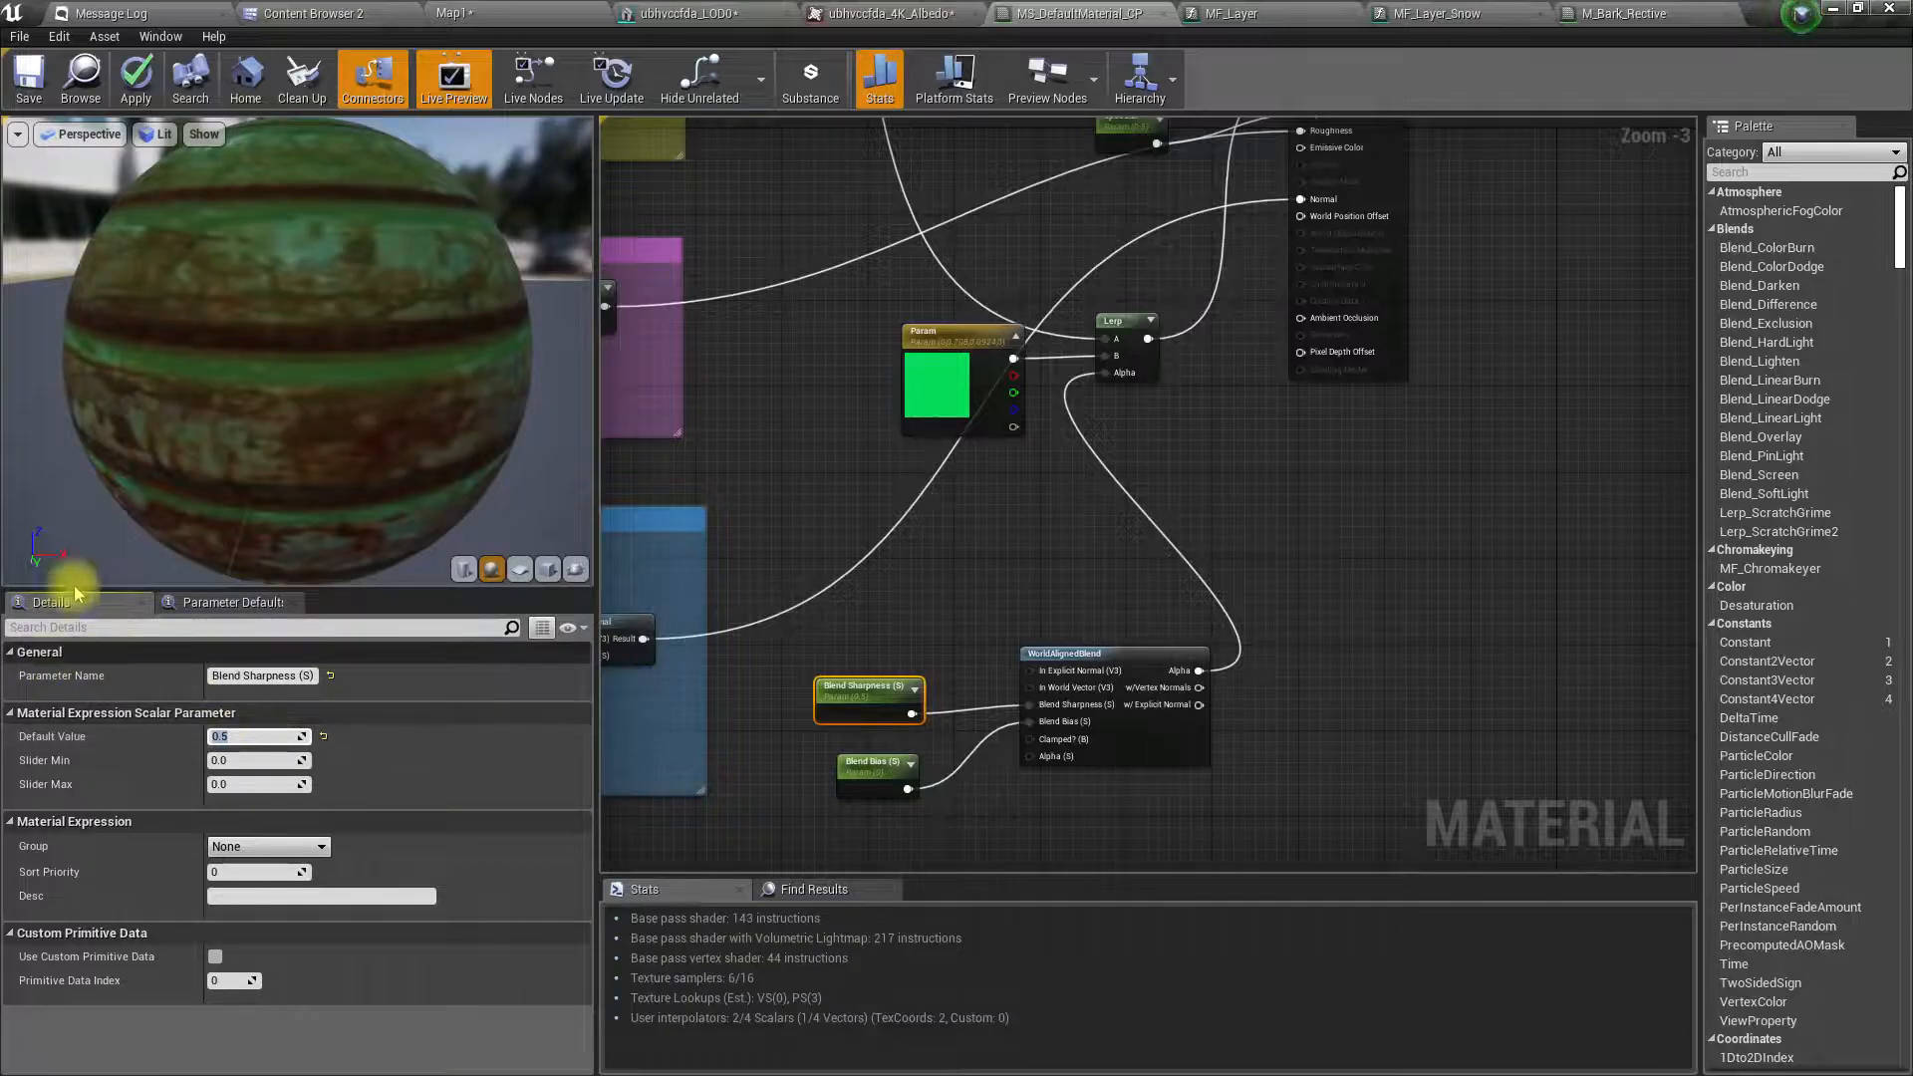
- Bring T_Ground_Grass_D from StarterContentMin/Textures into the material graph and connect it to the Lerp's B input in place of the green colour parameter
right_click_drag(775, 303, 832, 389)
left_click(987, 444)
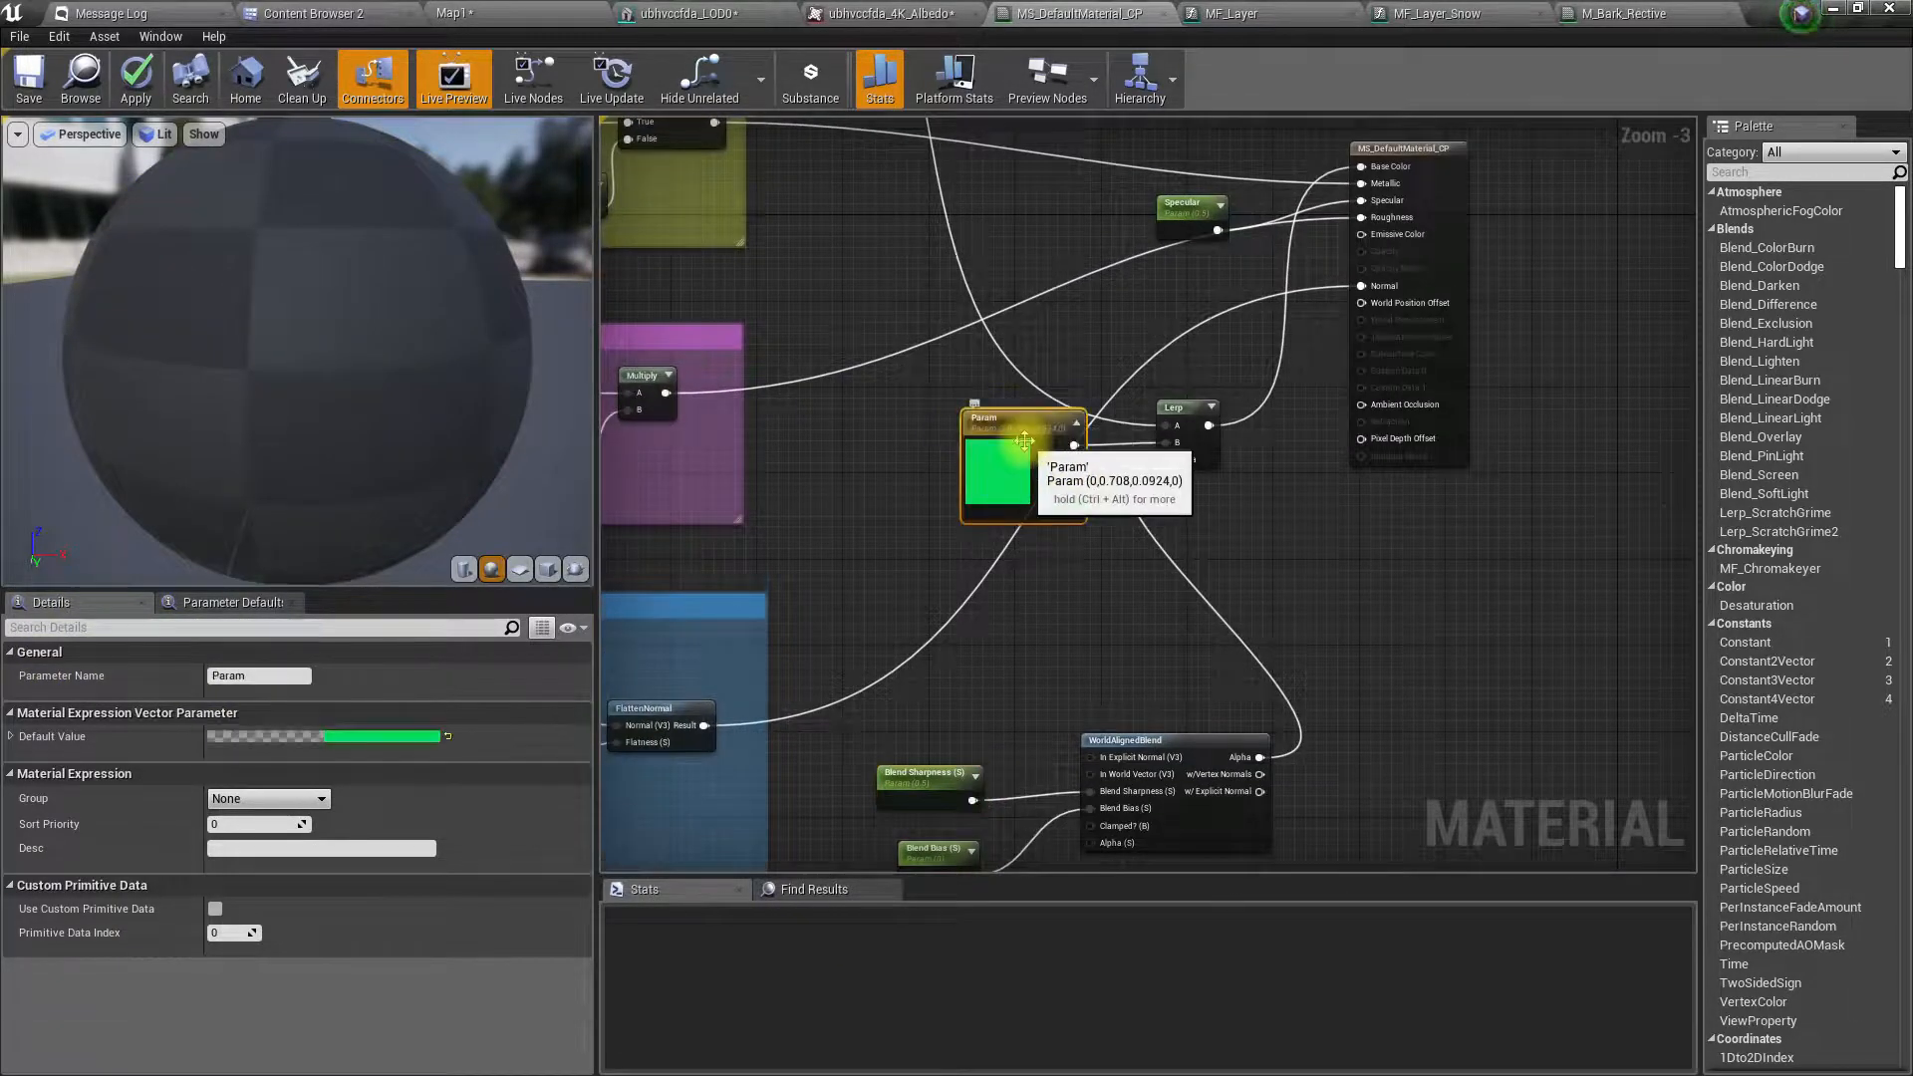
left_click(306, 12)
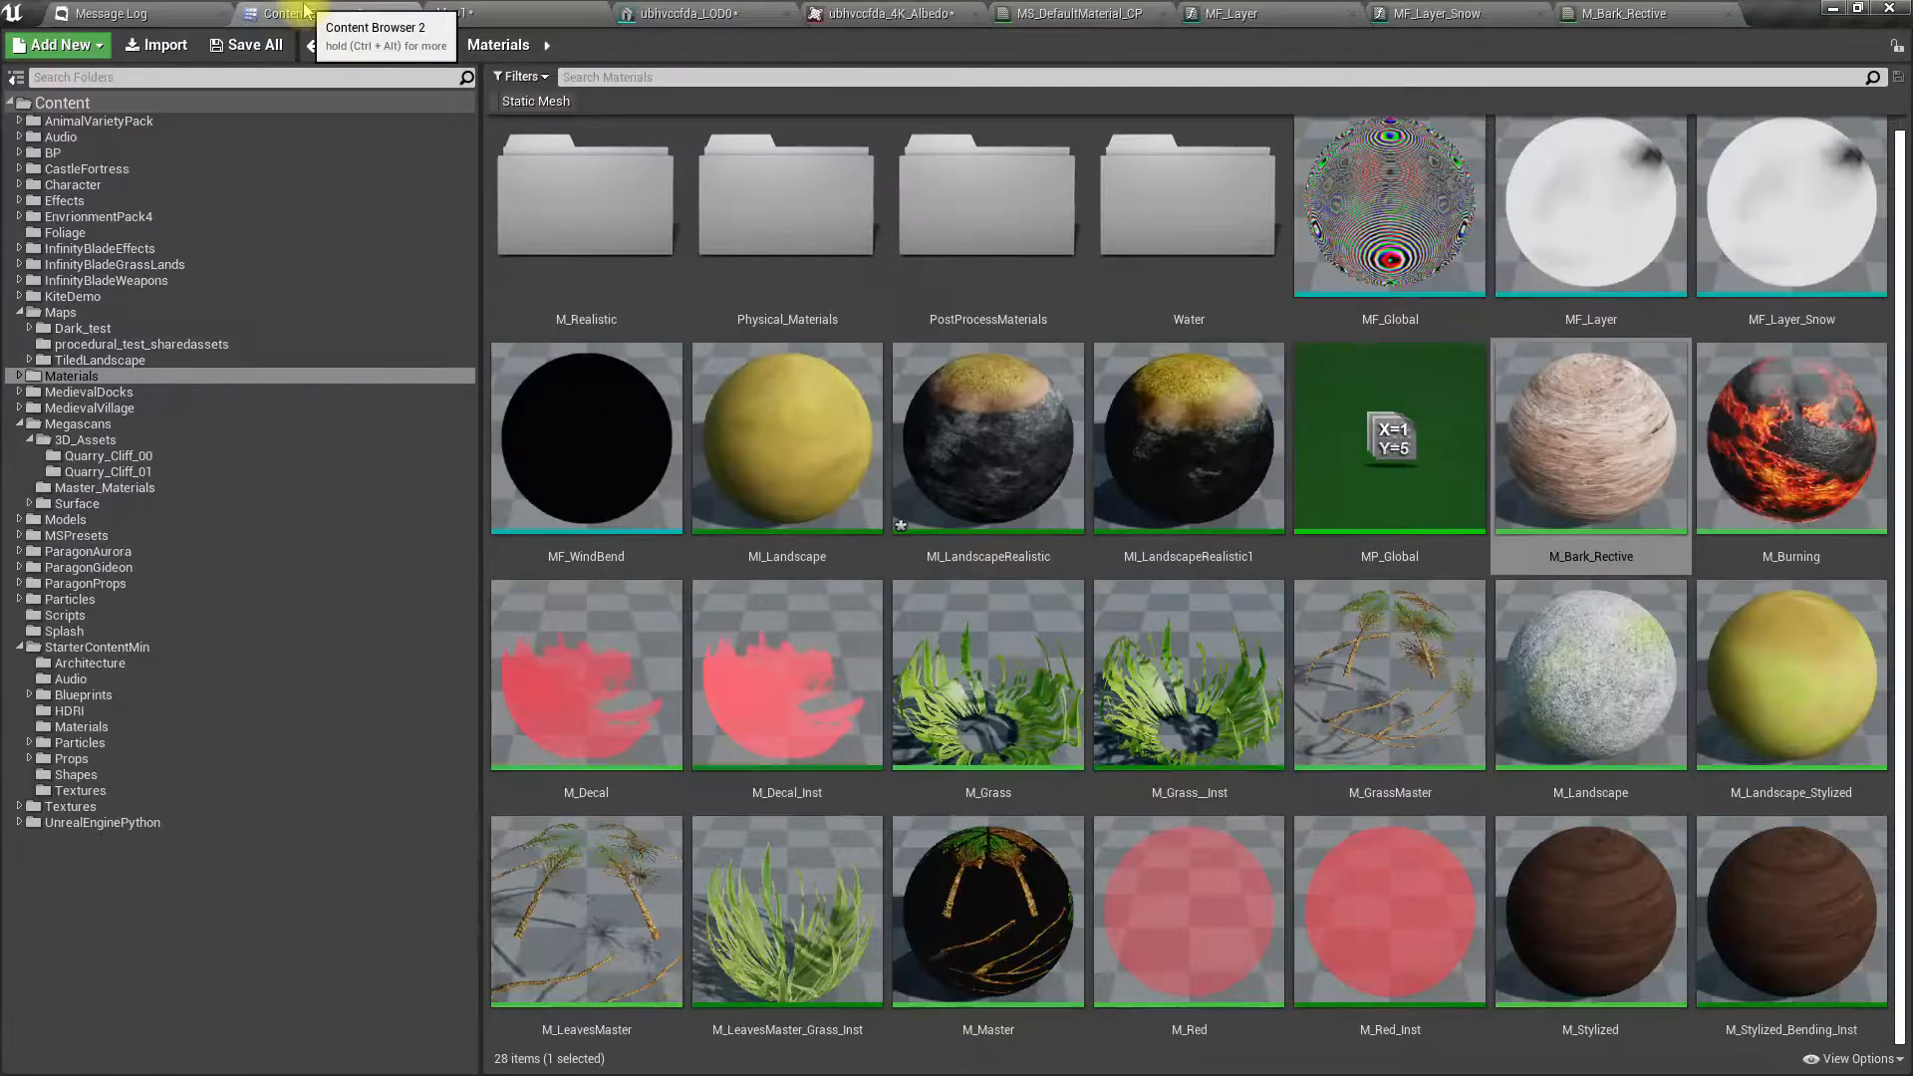
left_click(474, 10)
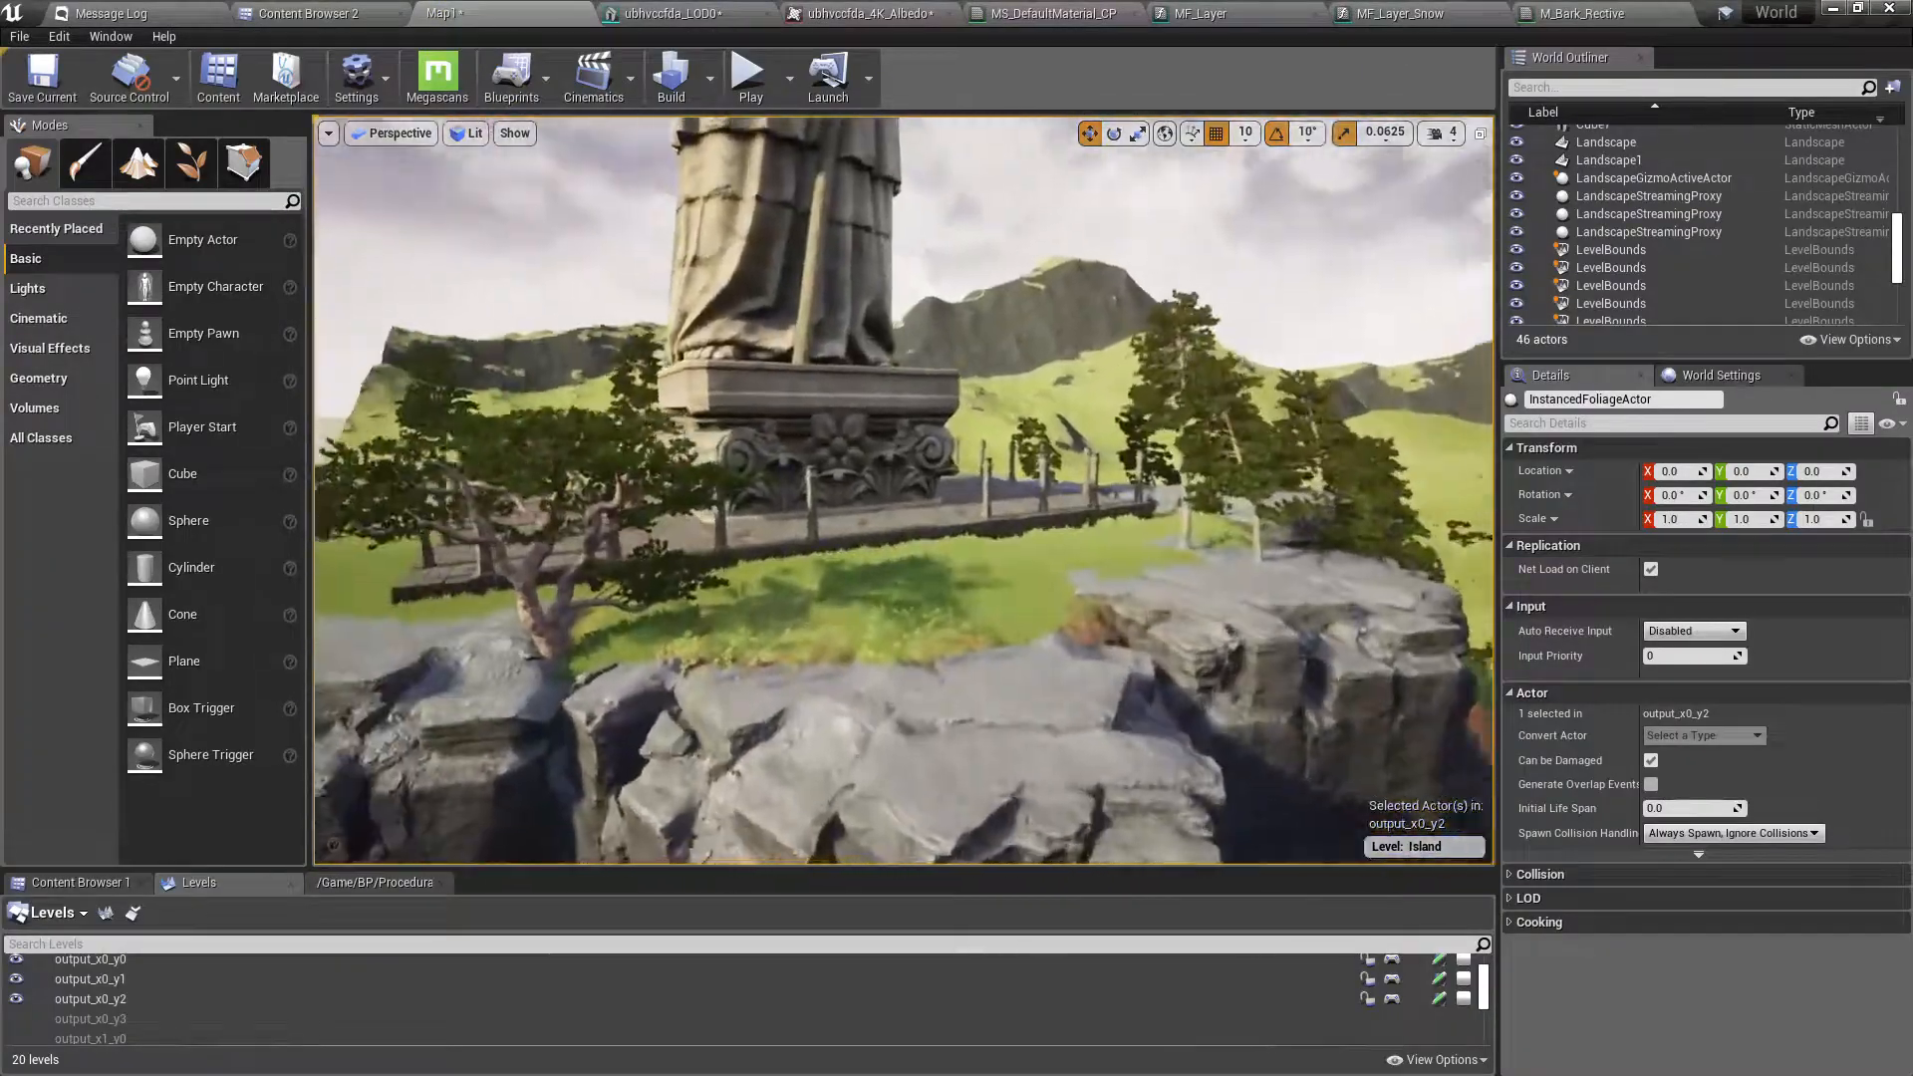
right_click_drag(833, 632, 795, 609)
scroll(827, 633, "down", 3)
scroll(811, 644, "down", 3)
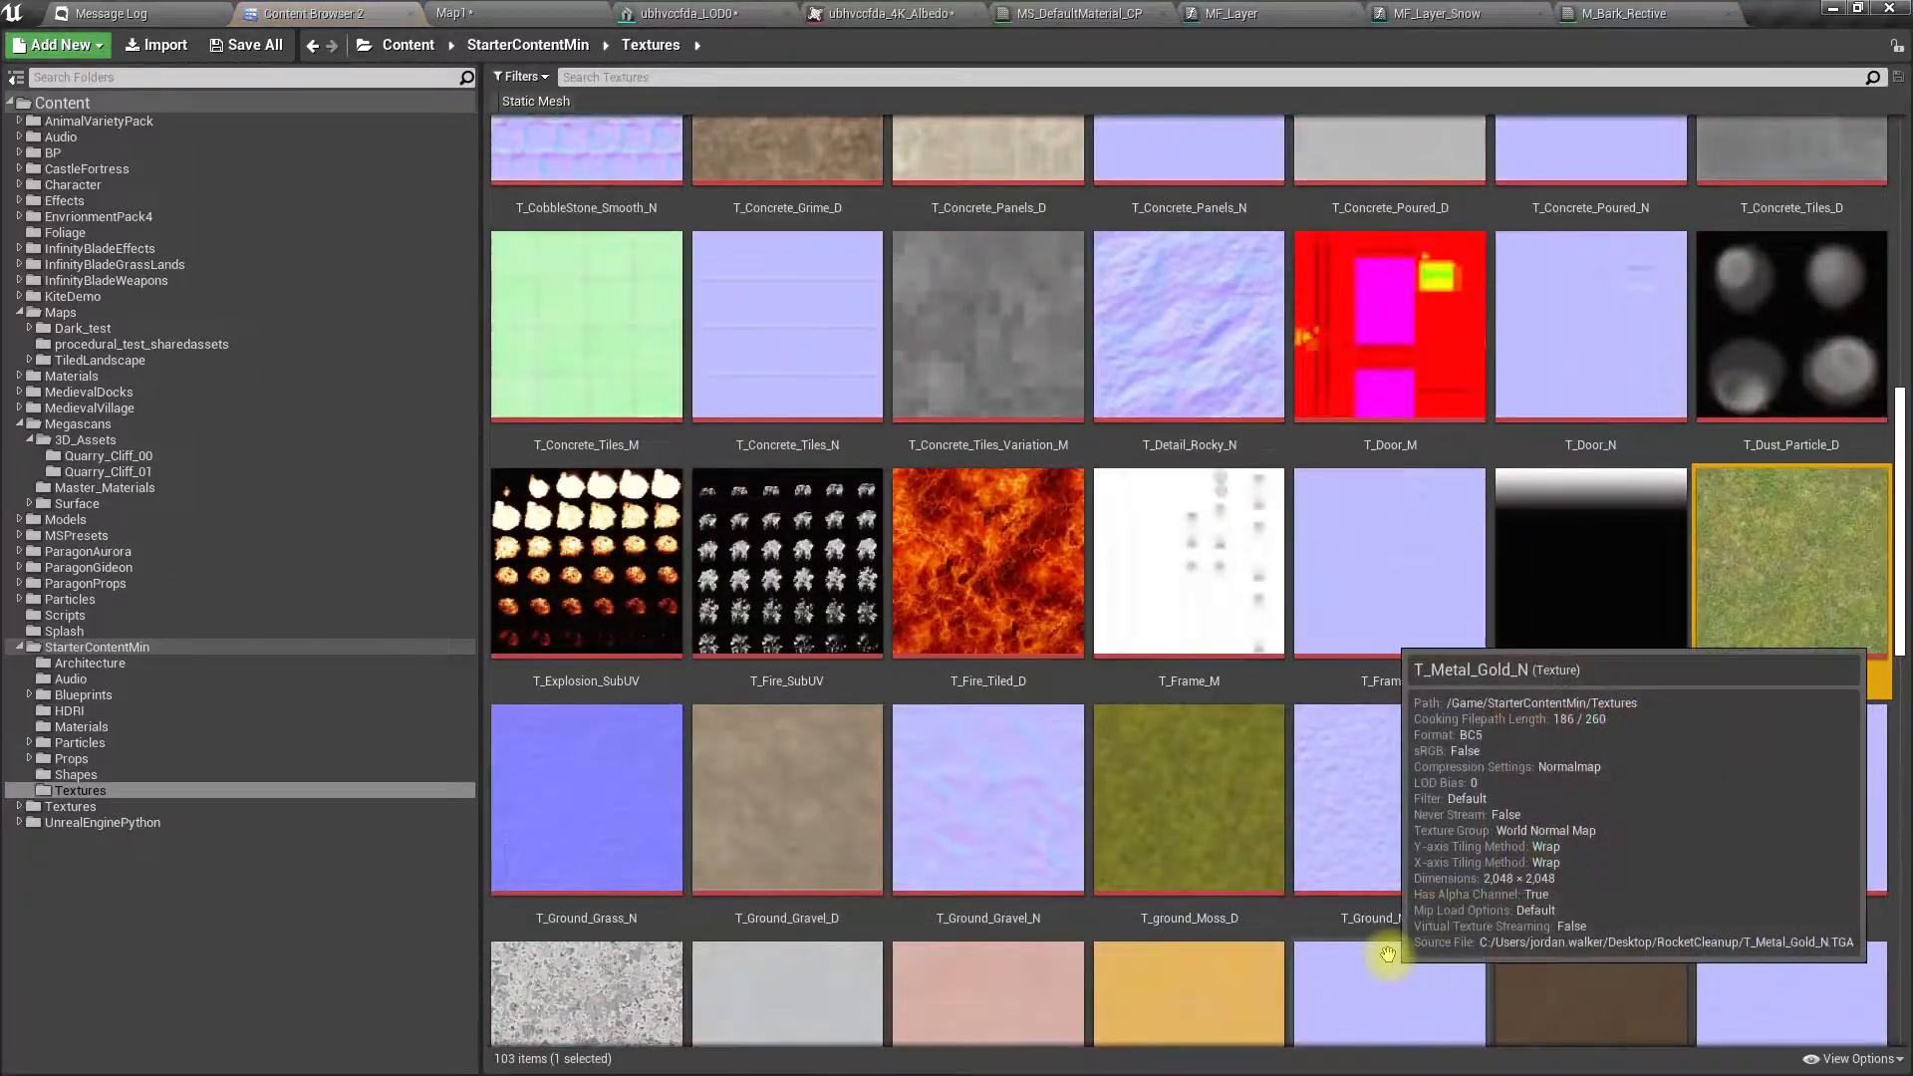
left_click(1787, 592)
left_click_drag(1788, 592, 1164, 443)
- Convert the grass Texture Sample to a parameter named Top Layer and move the node beneath the green colour parameter
right_click(1032, 594)
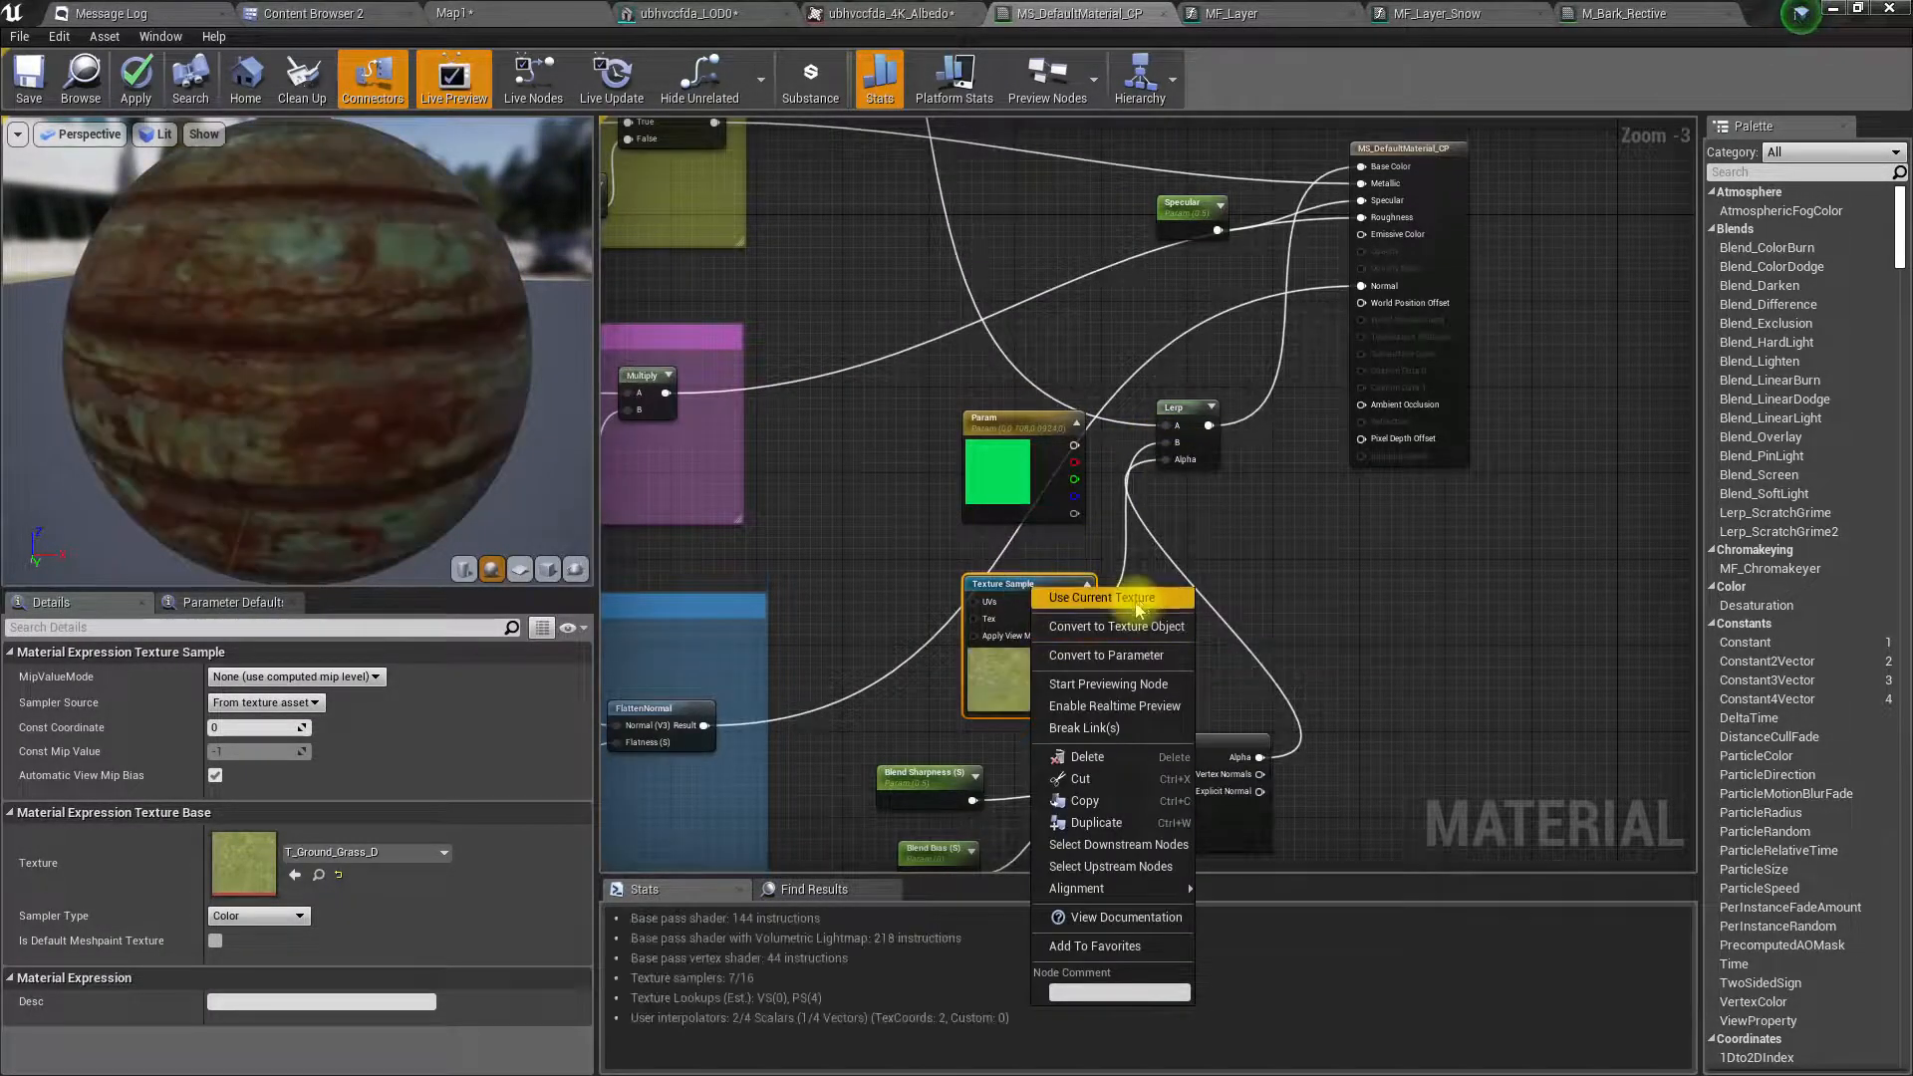
left_click(1140, 660)
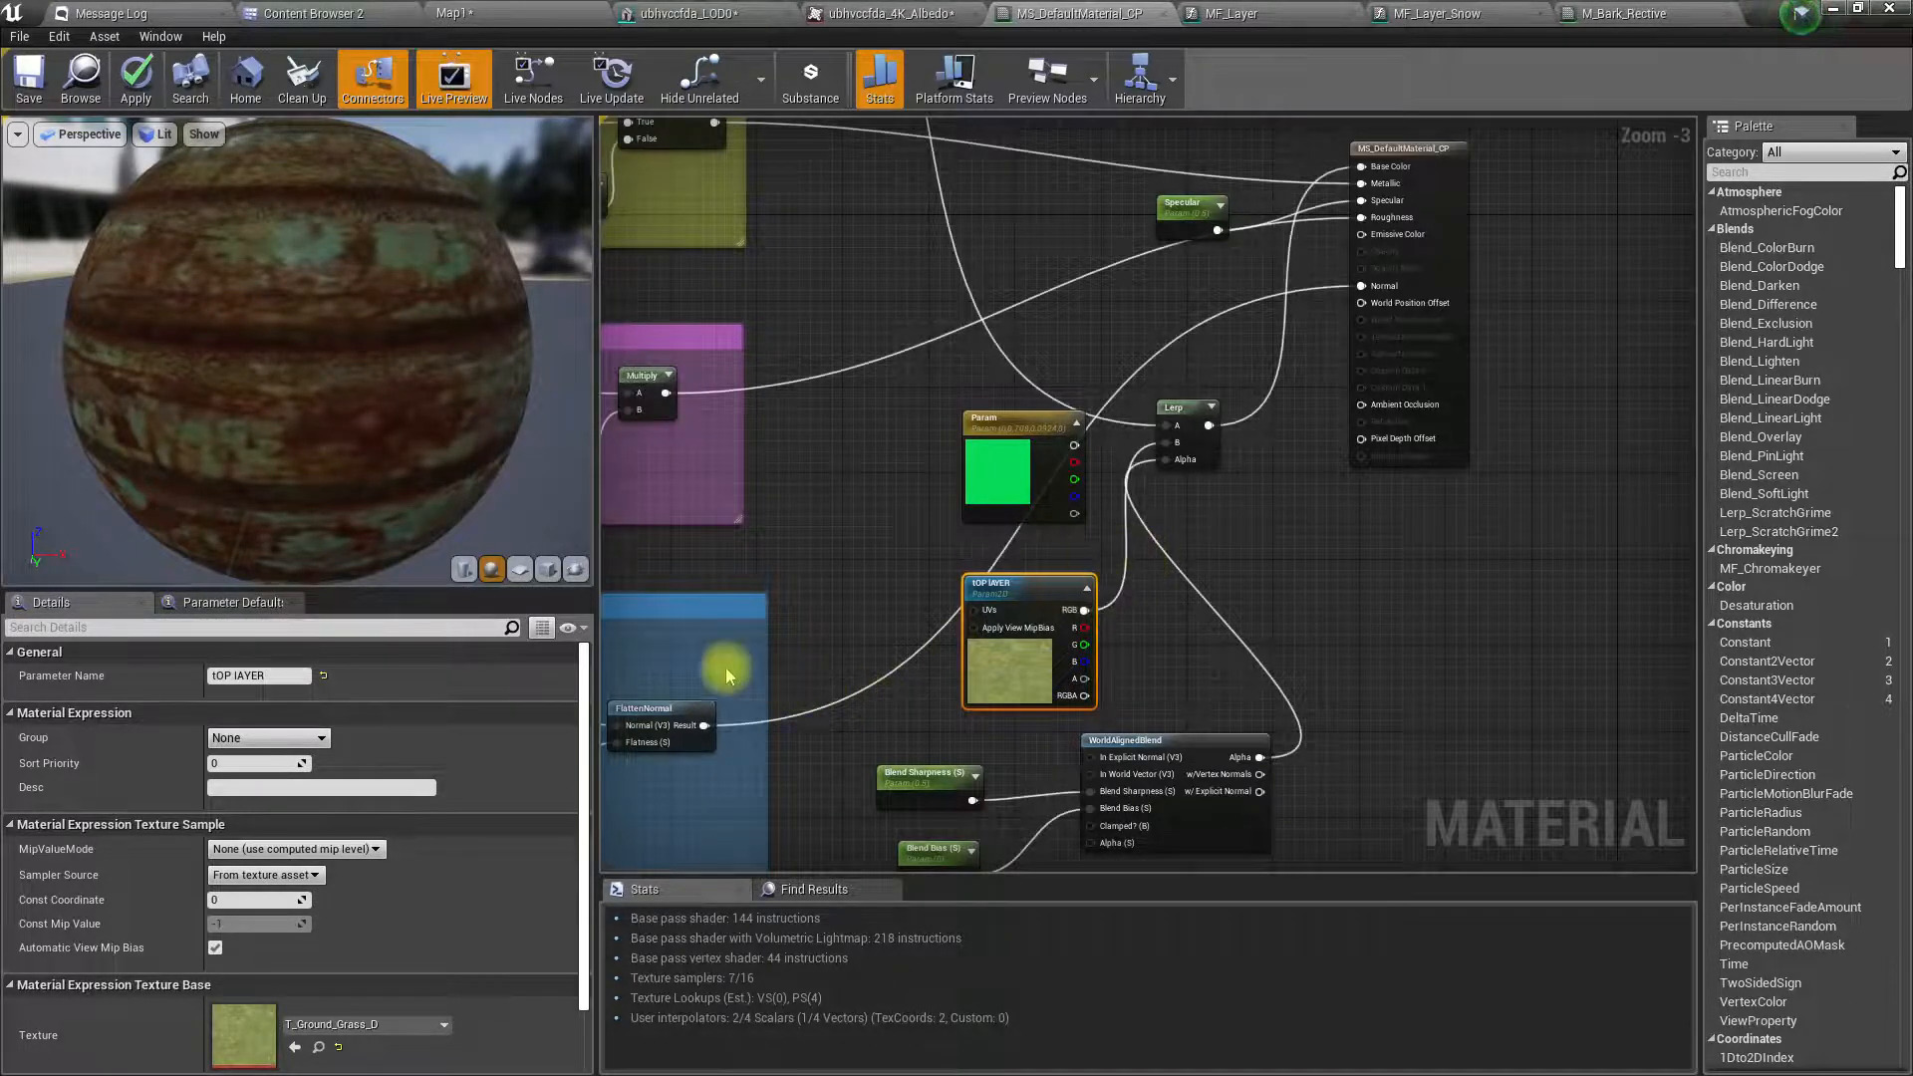
left_click(274, 675)
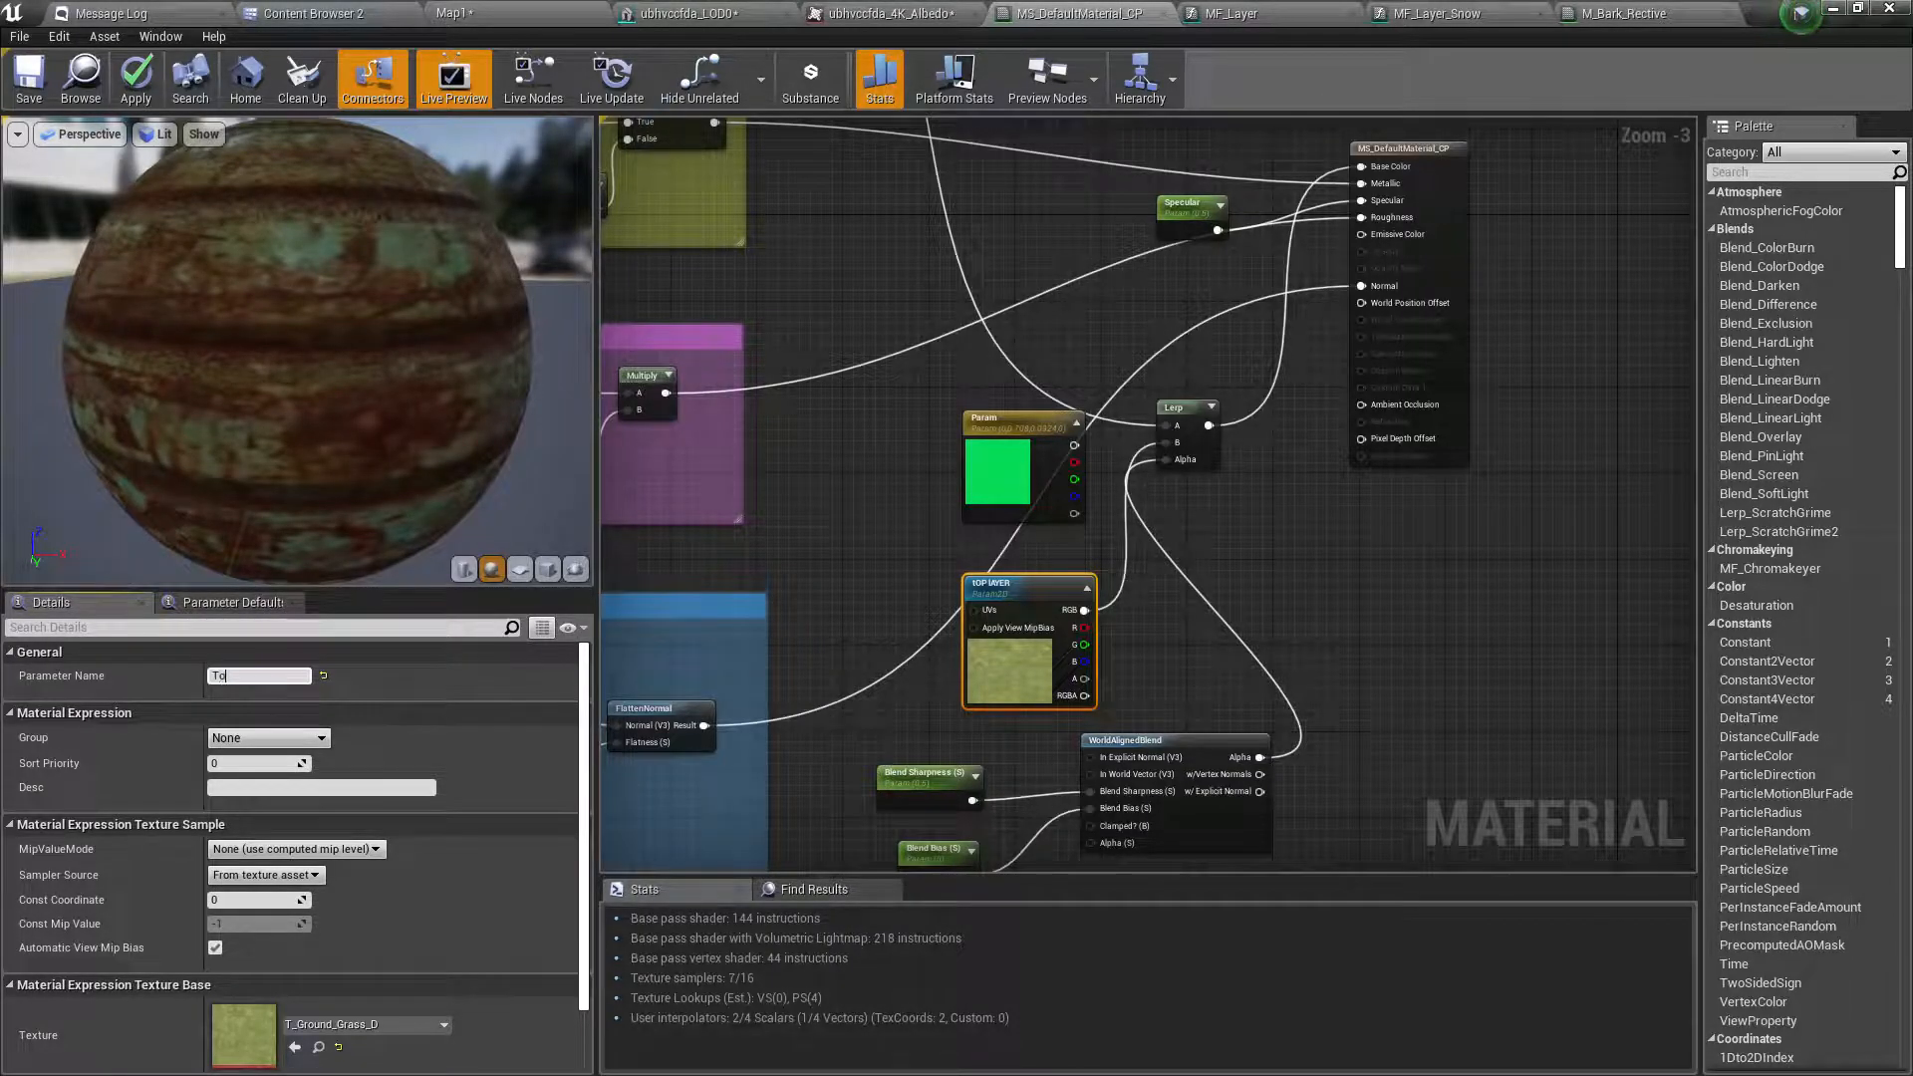
type("Top Layer")
key("Return")
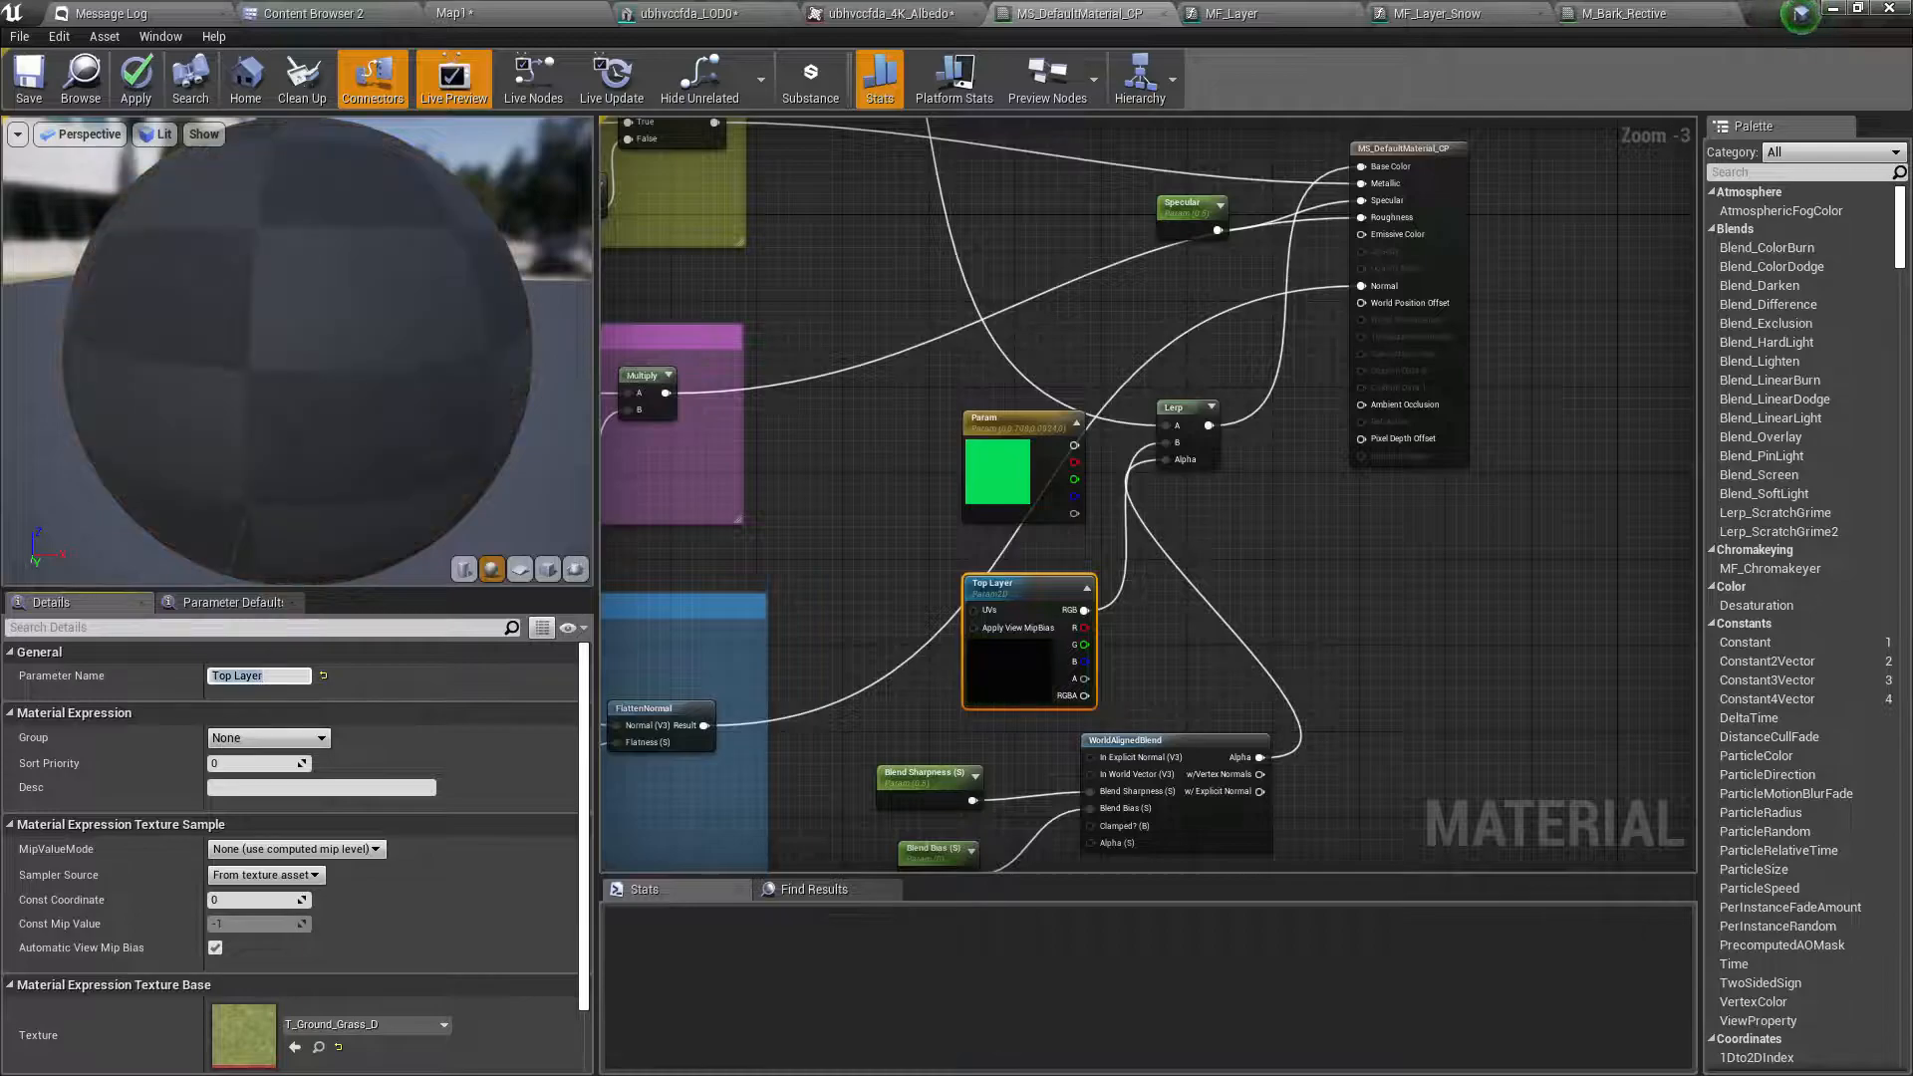
left_click_drag(1046, 632, 997, 559)
- Inspect the grass blend on the preview sphere, set Blend Sharpness's default value to 1.0, and apply the material
left_click_drag(367, 319, 439, 414)
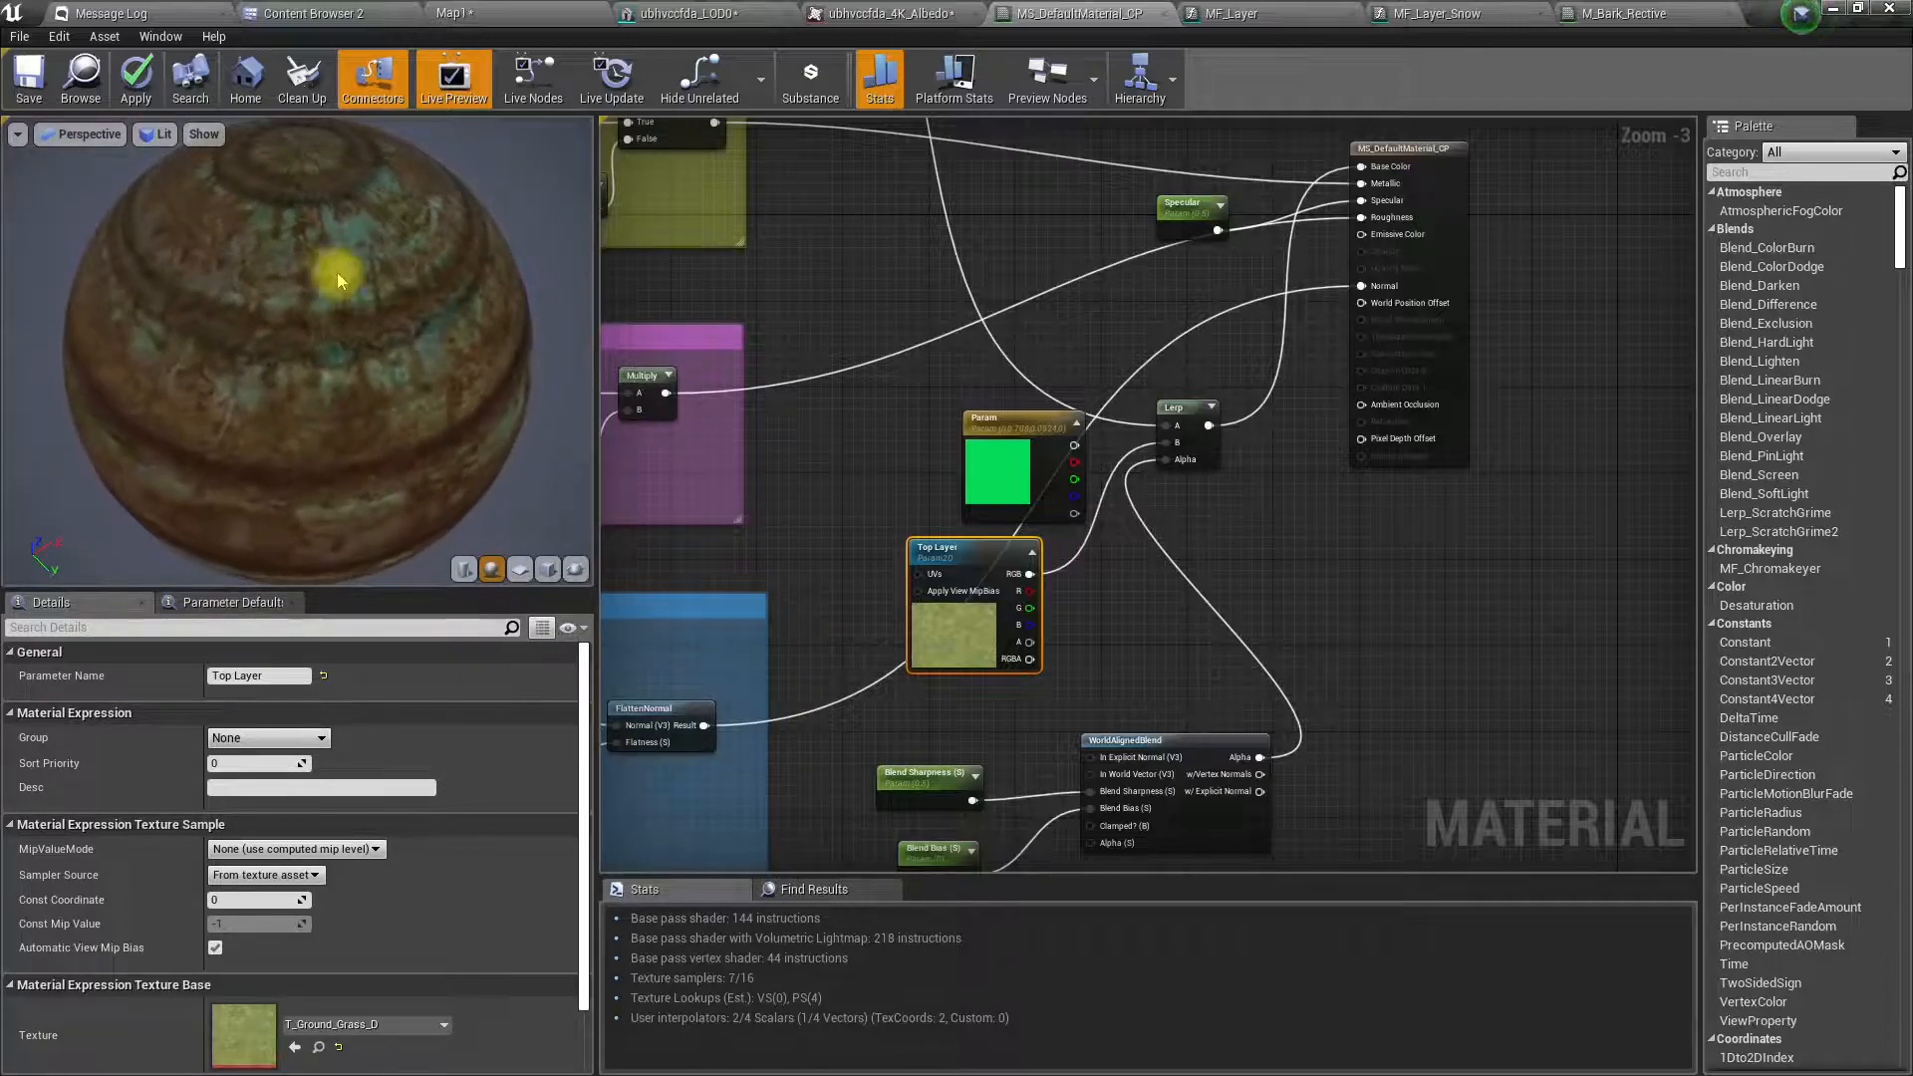
scroll(332, 261, "up", 2)
left_click_drag(332, 261, 424, 184)
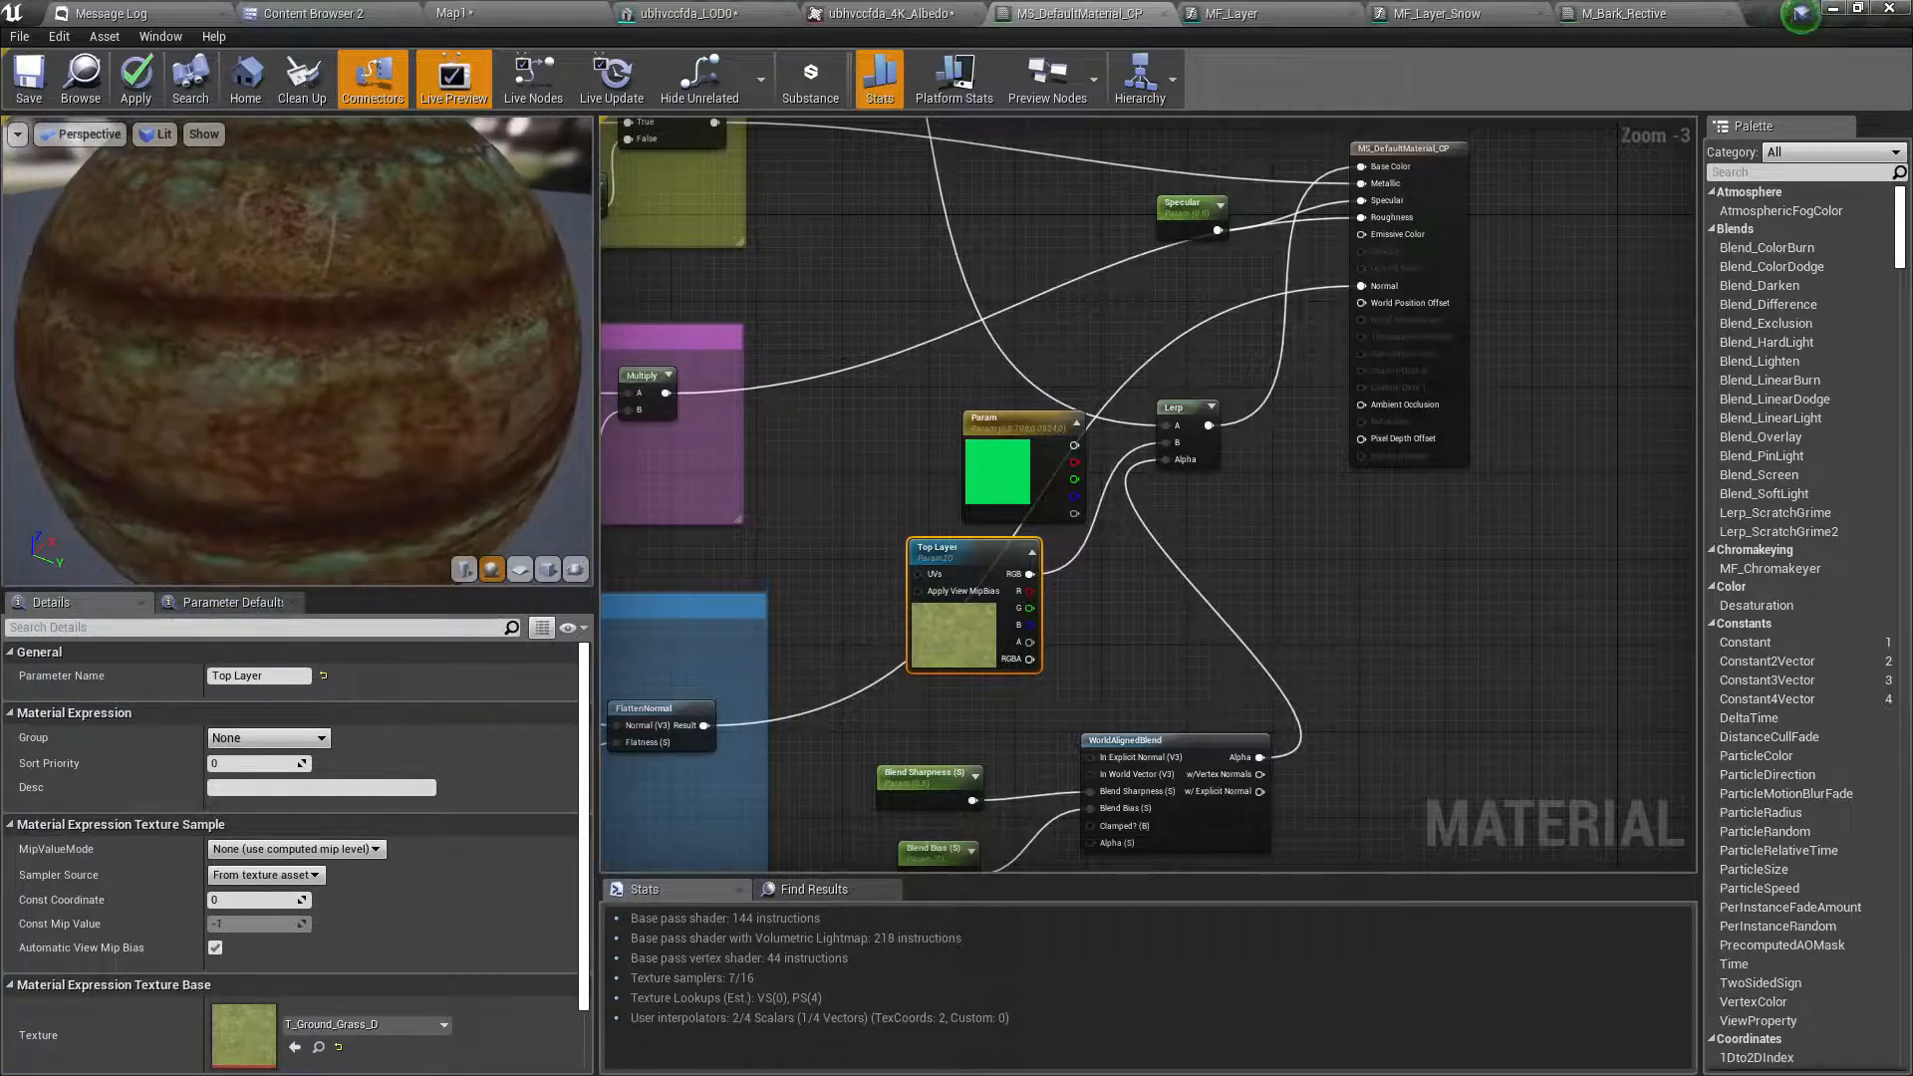
right_click_drag(1129, 619, 1105, 564)
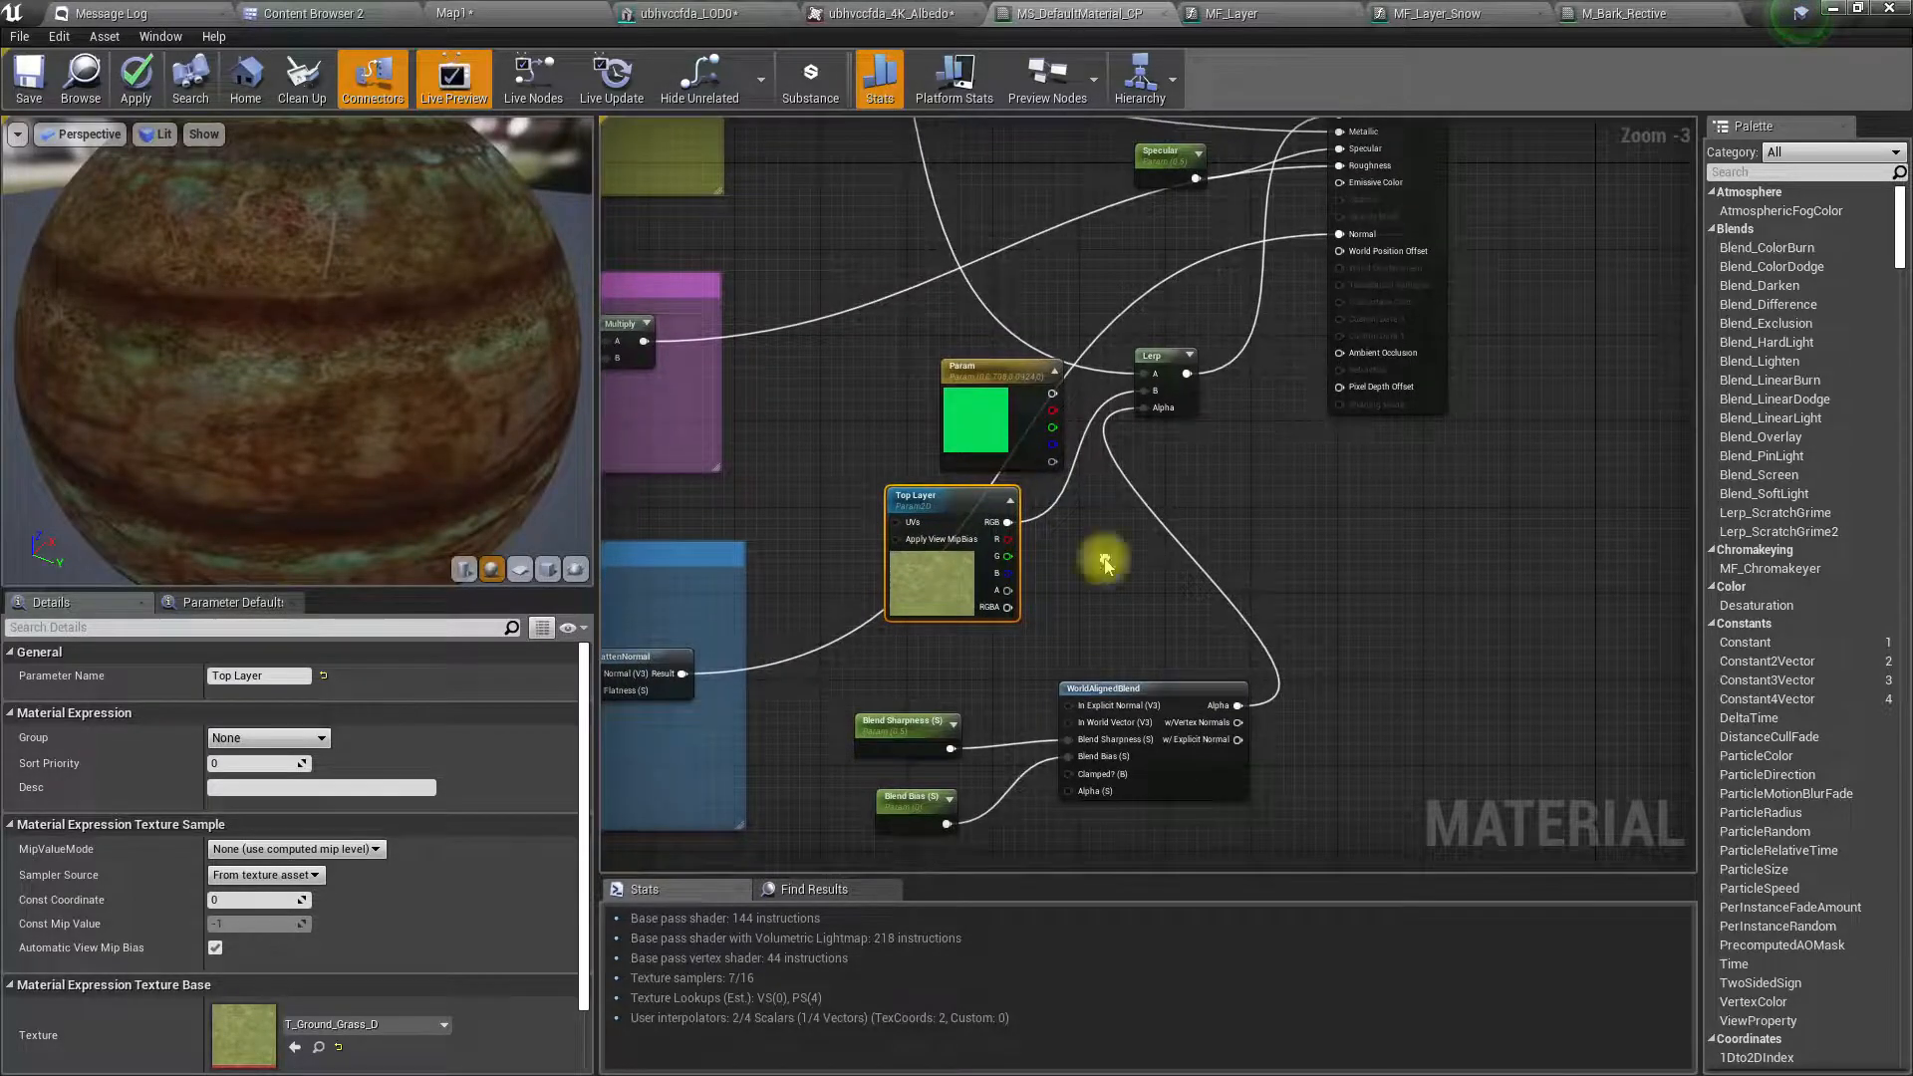
left_click(880, 753)
left_click_drag(245, 737, 249, 739)
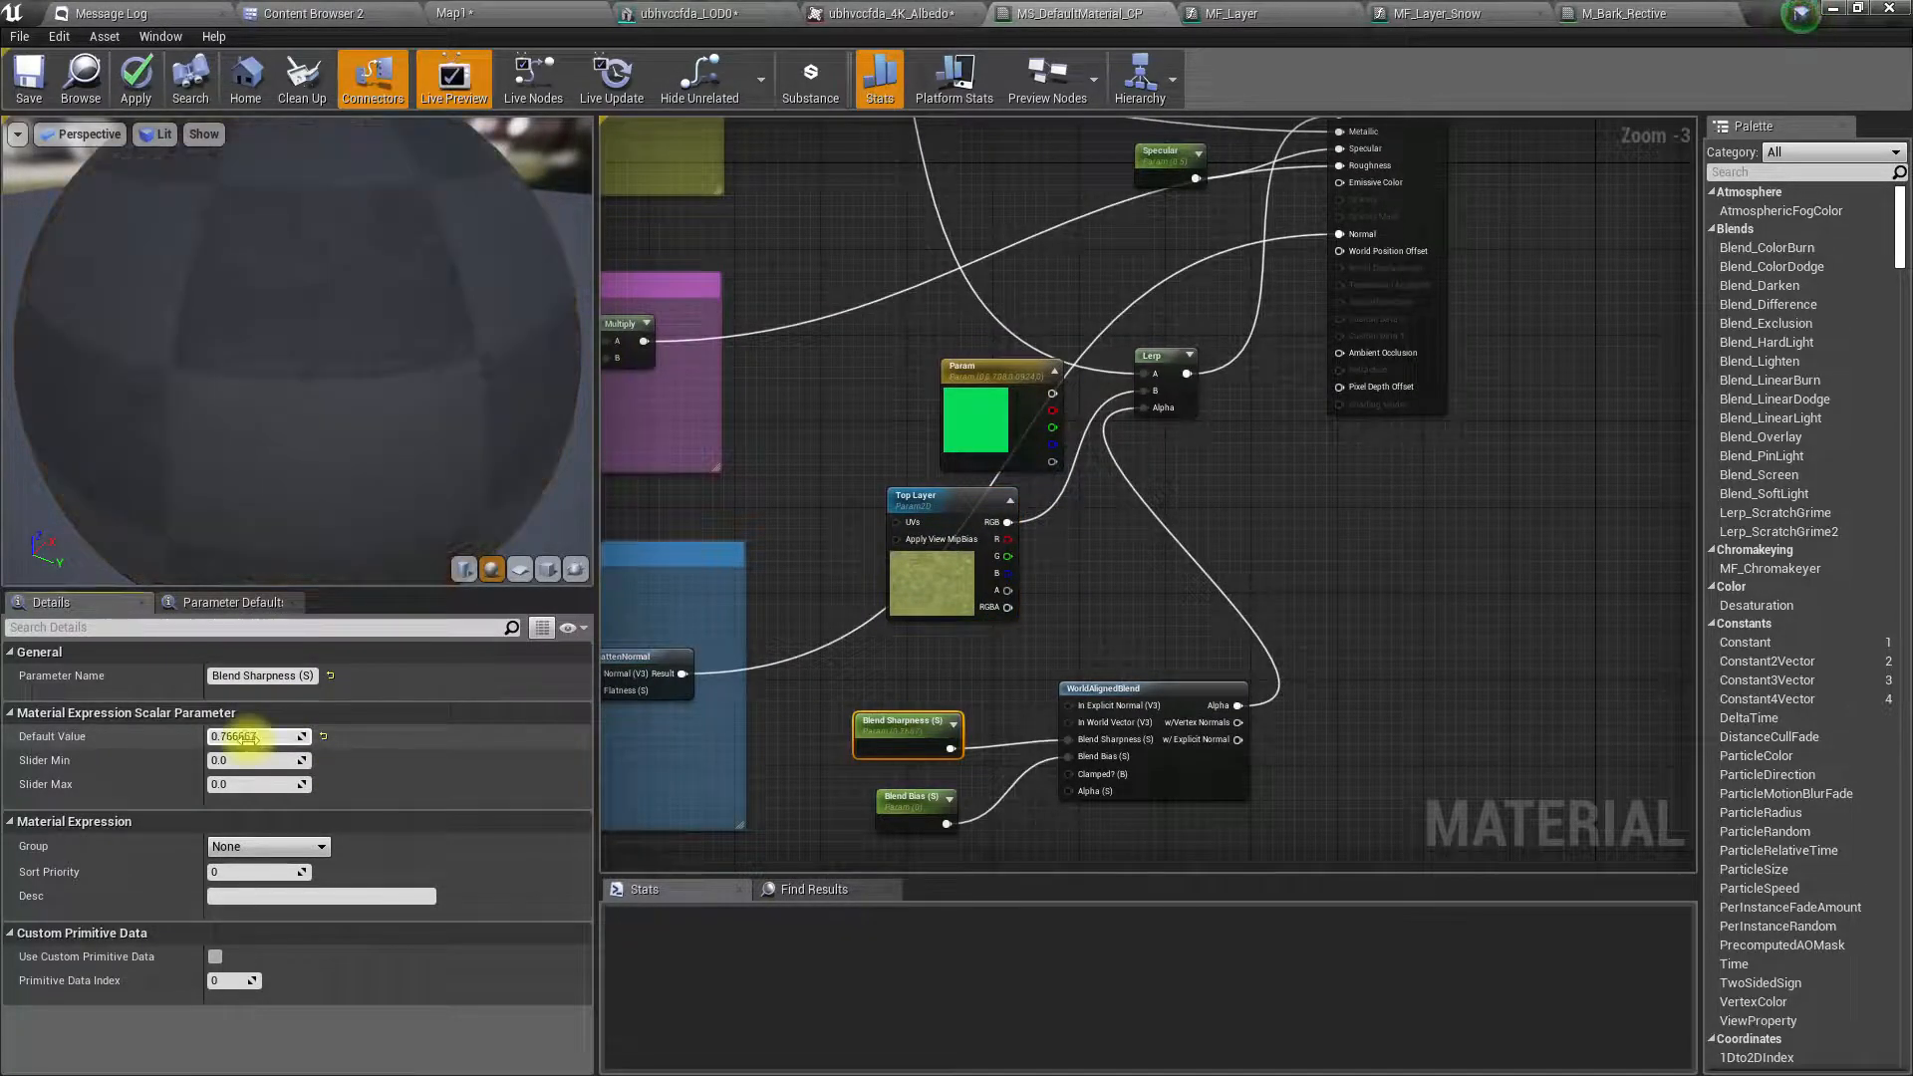
left_click(254, 737)
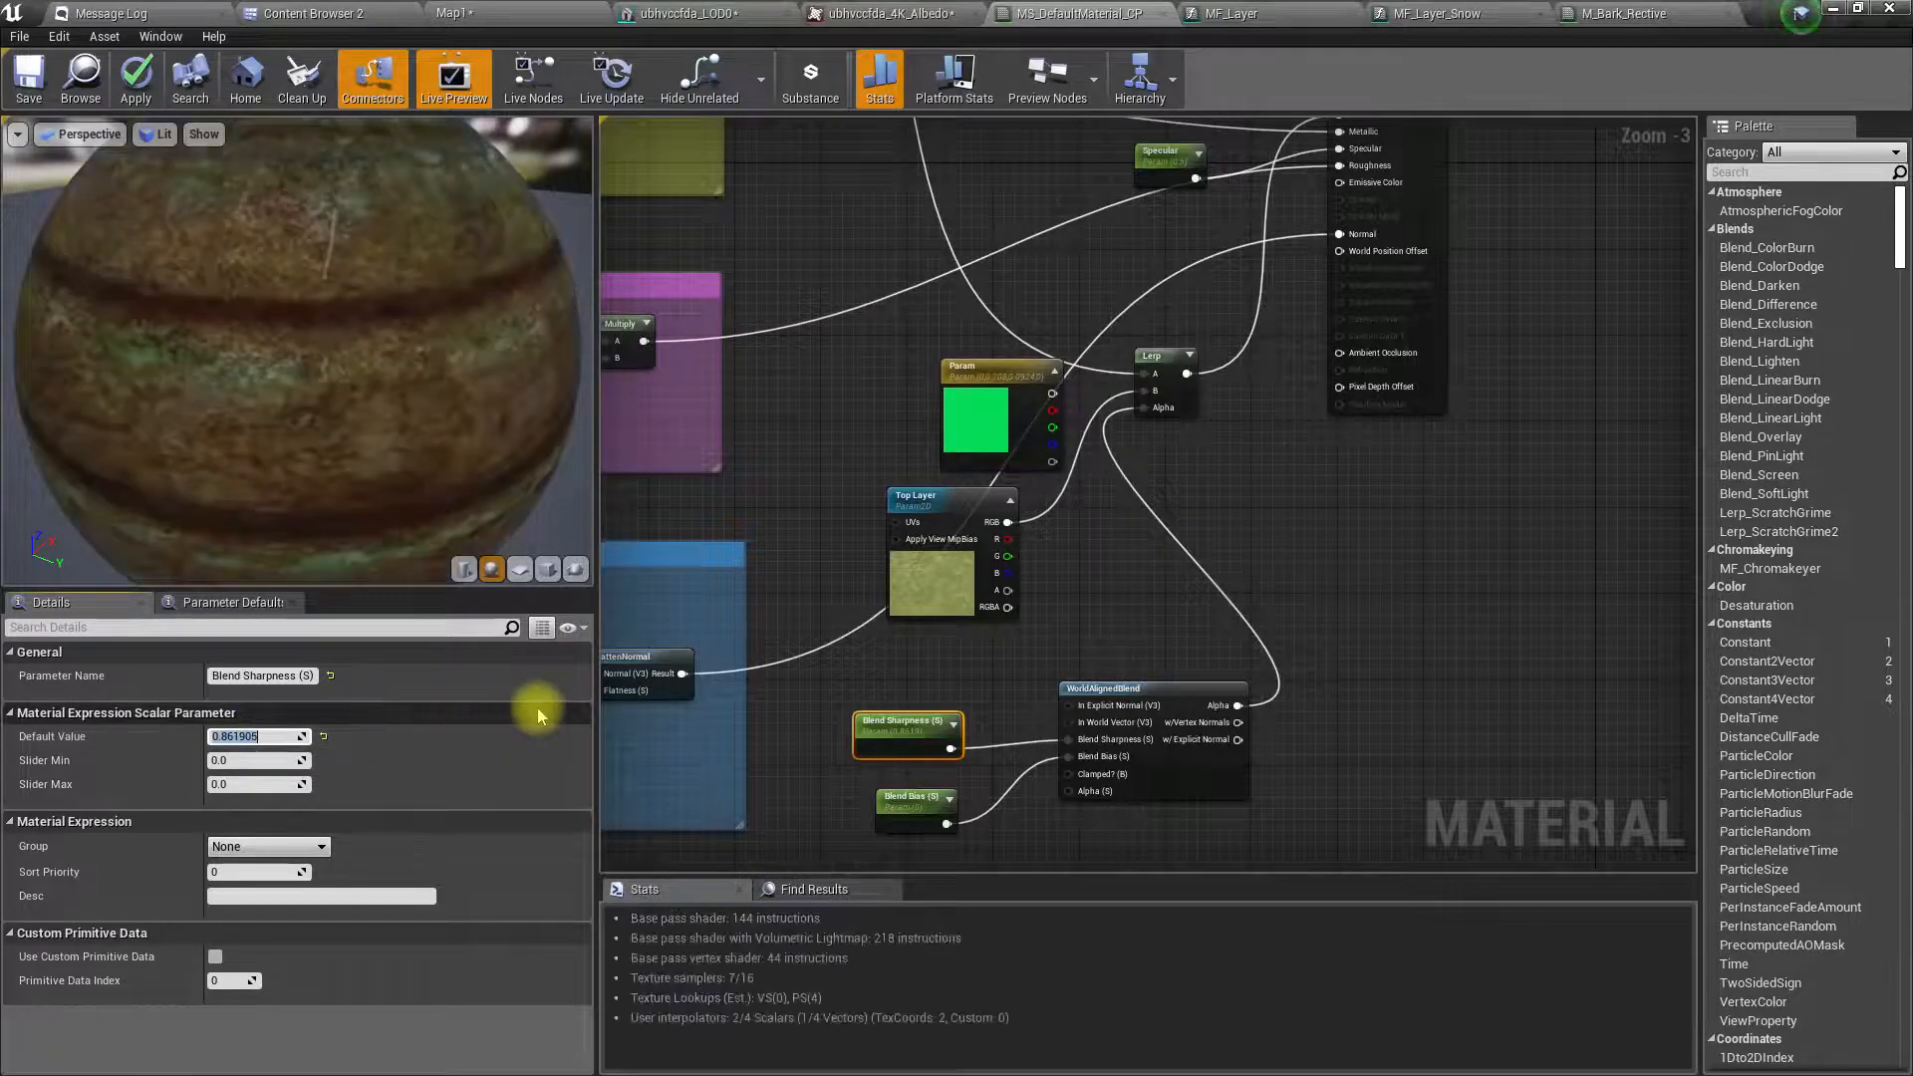
key("Return")
right_click_drag(317, 377, 316, 399)
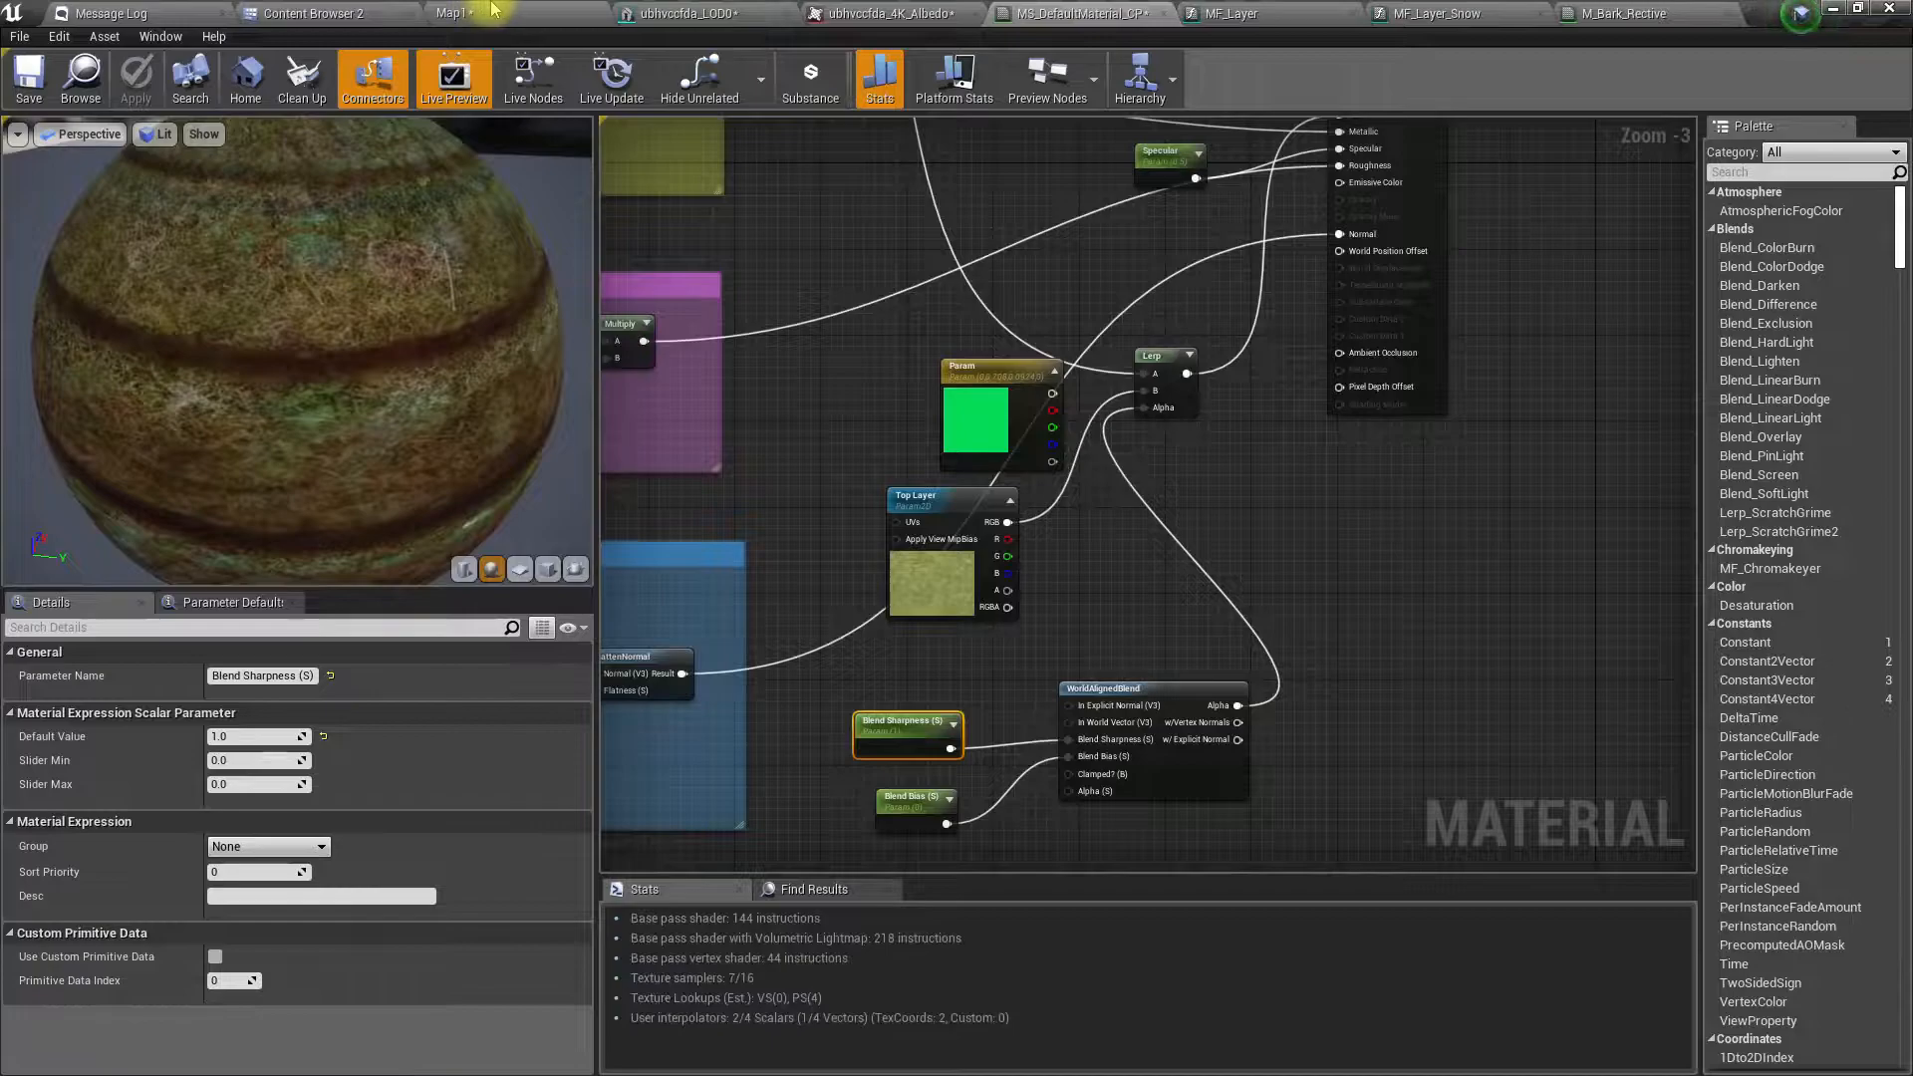
- Switch to the Map1 level and examine how the grass top layer looks on the cliff tops next to the landscape
left_click(521, 13)
right_click_drag(823, 435, 1001, 409)
key("w")
key("s")
key("s")
key("w")
key("e")
key("w")
key("s")
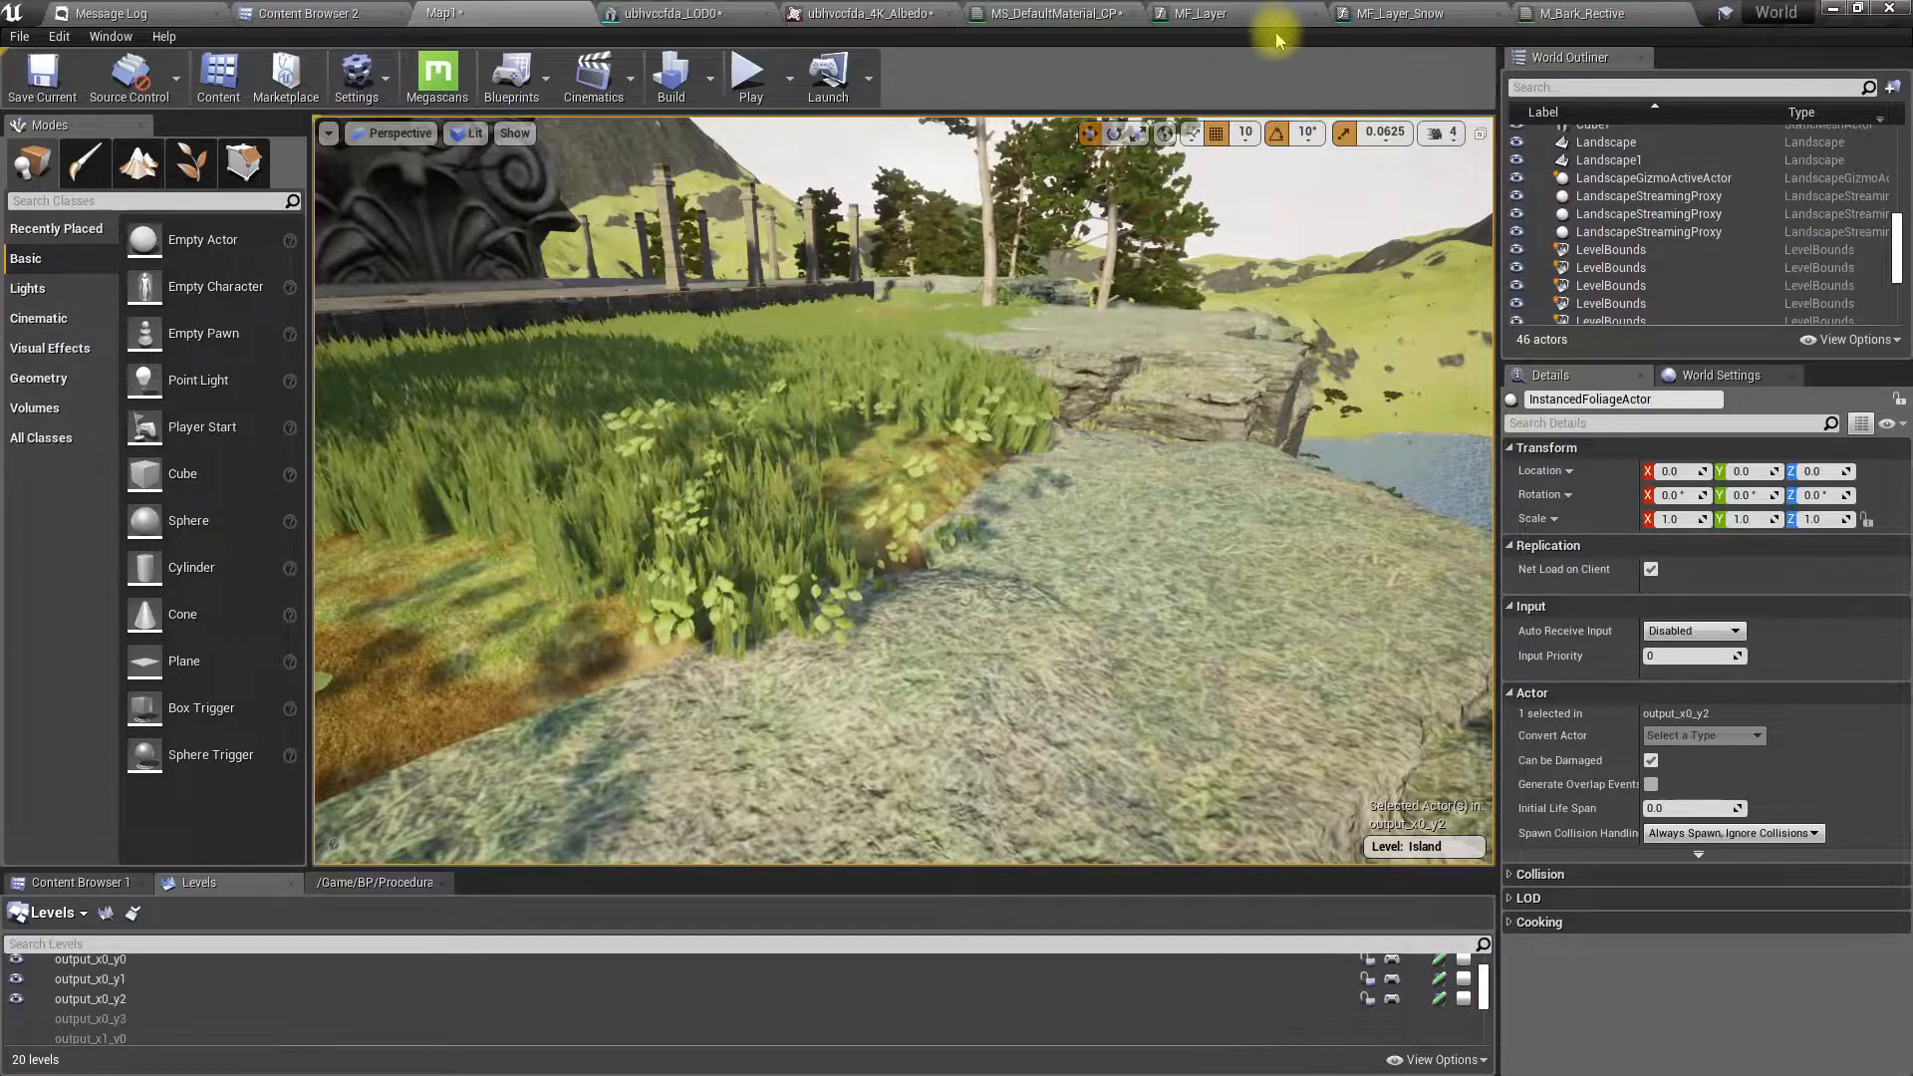
mouse_move(1105, 450)
right_mouse_down()
mouse_move(1109, 558)
mouse_move(1027, 454)
mouse_move(1006, 465)
mouse_move(1115, 439)
right_mouse_up()
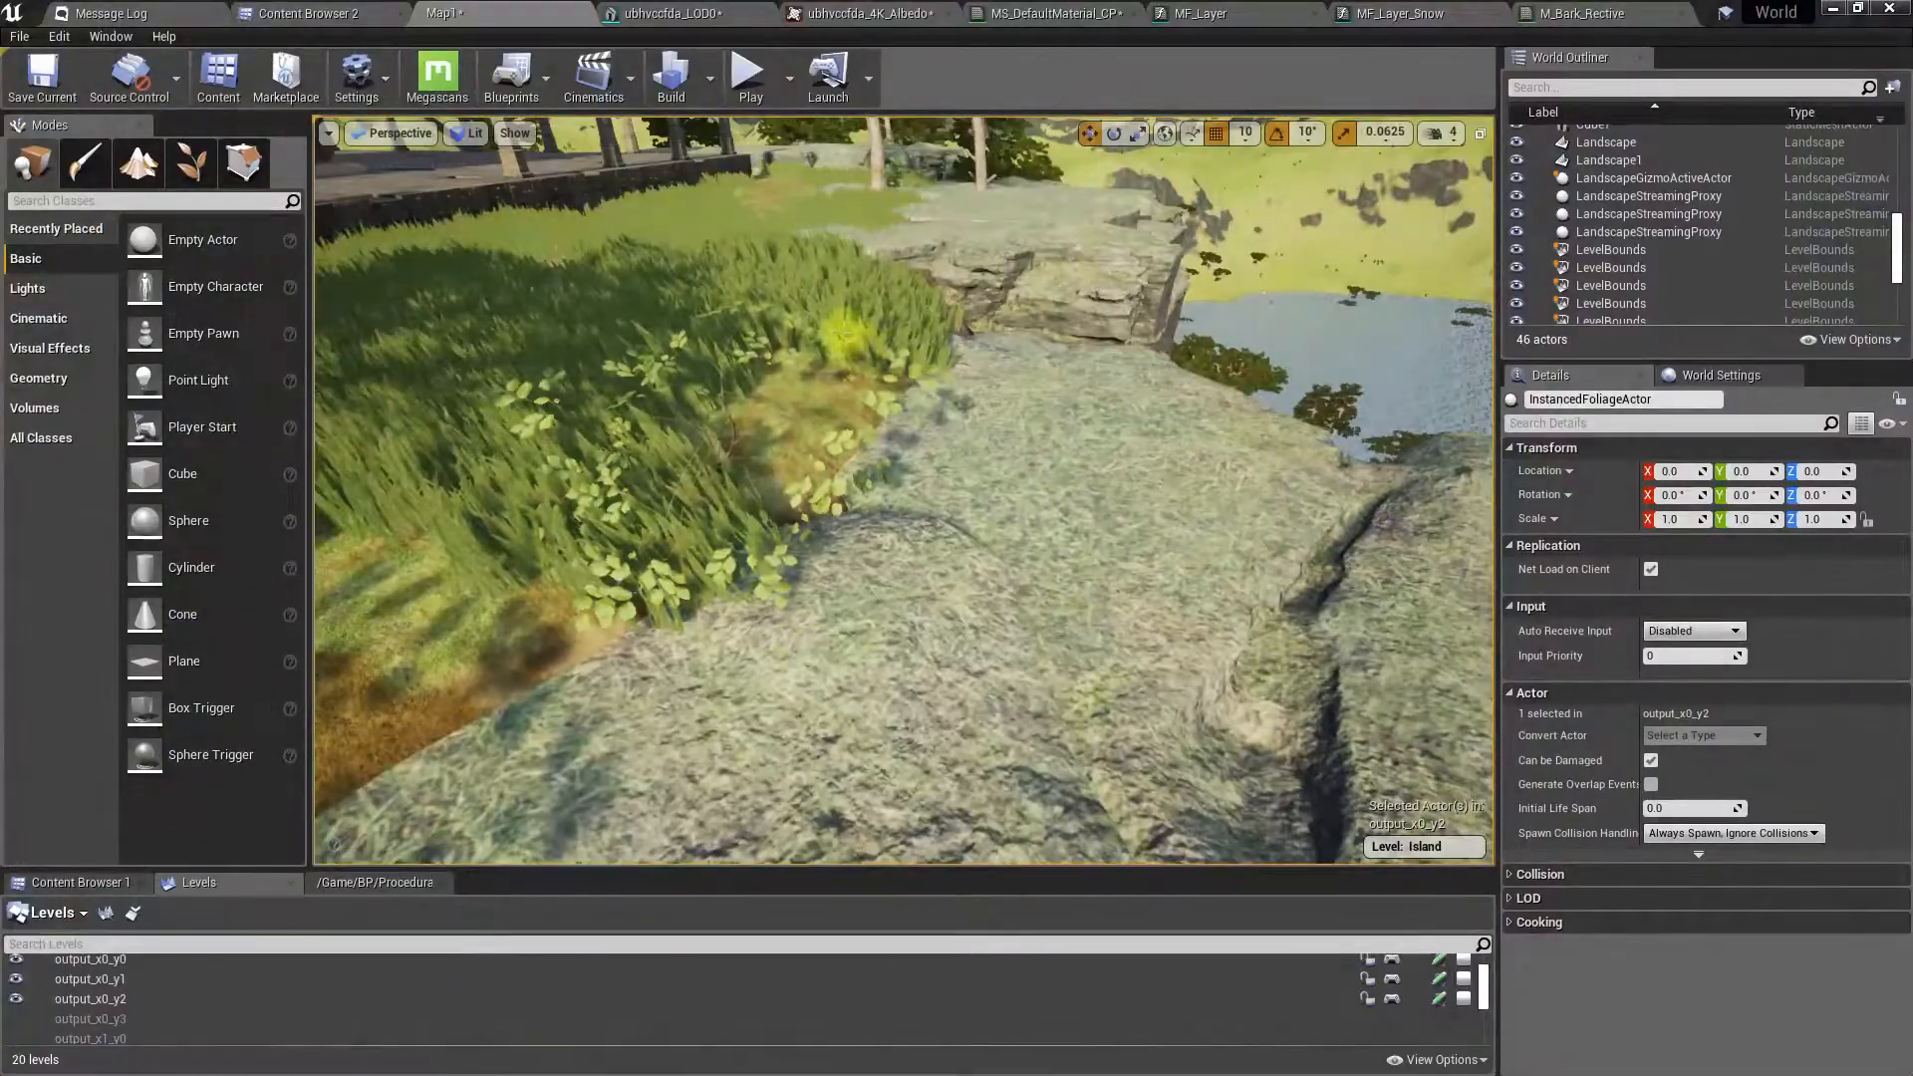
- Open the cliff mesh's Quarry_Cliff_00_inst material instance in a floating window over the full-screen Map1 level view
left_click(667, 13)
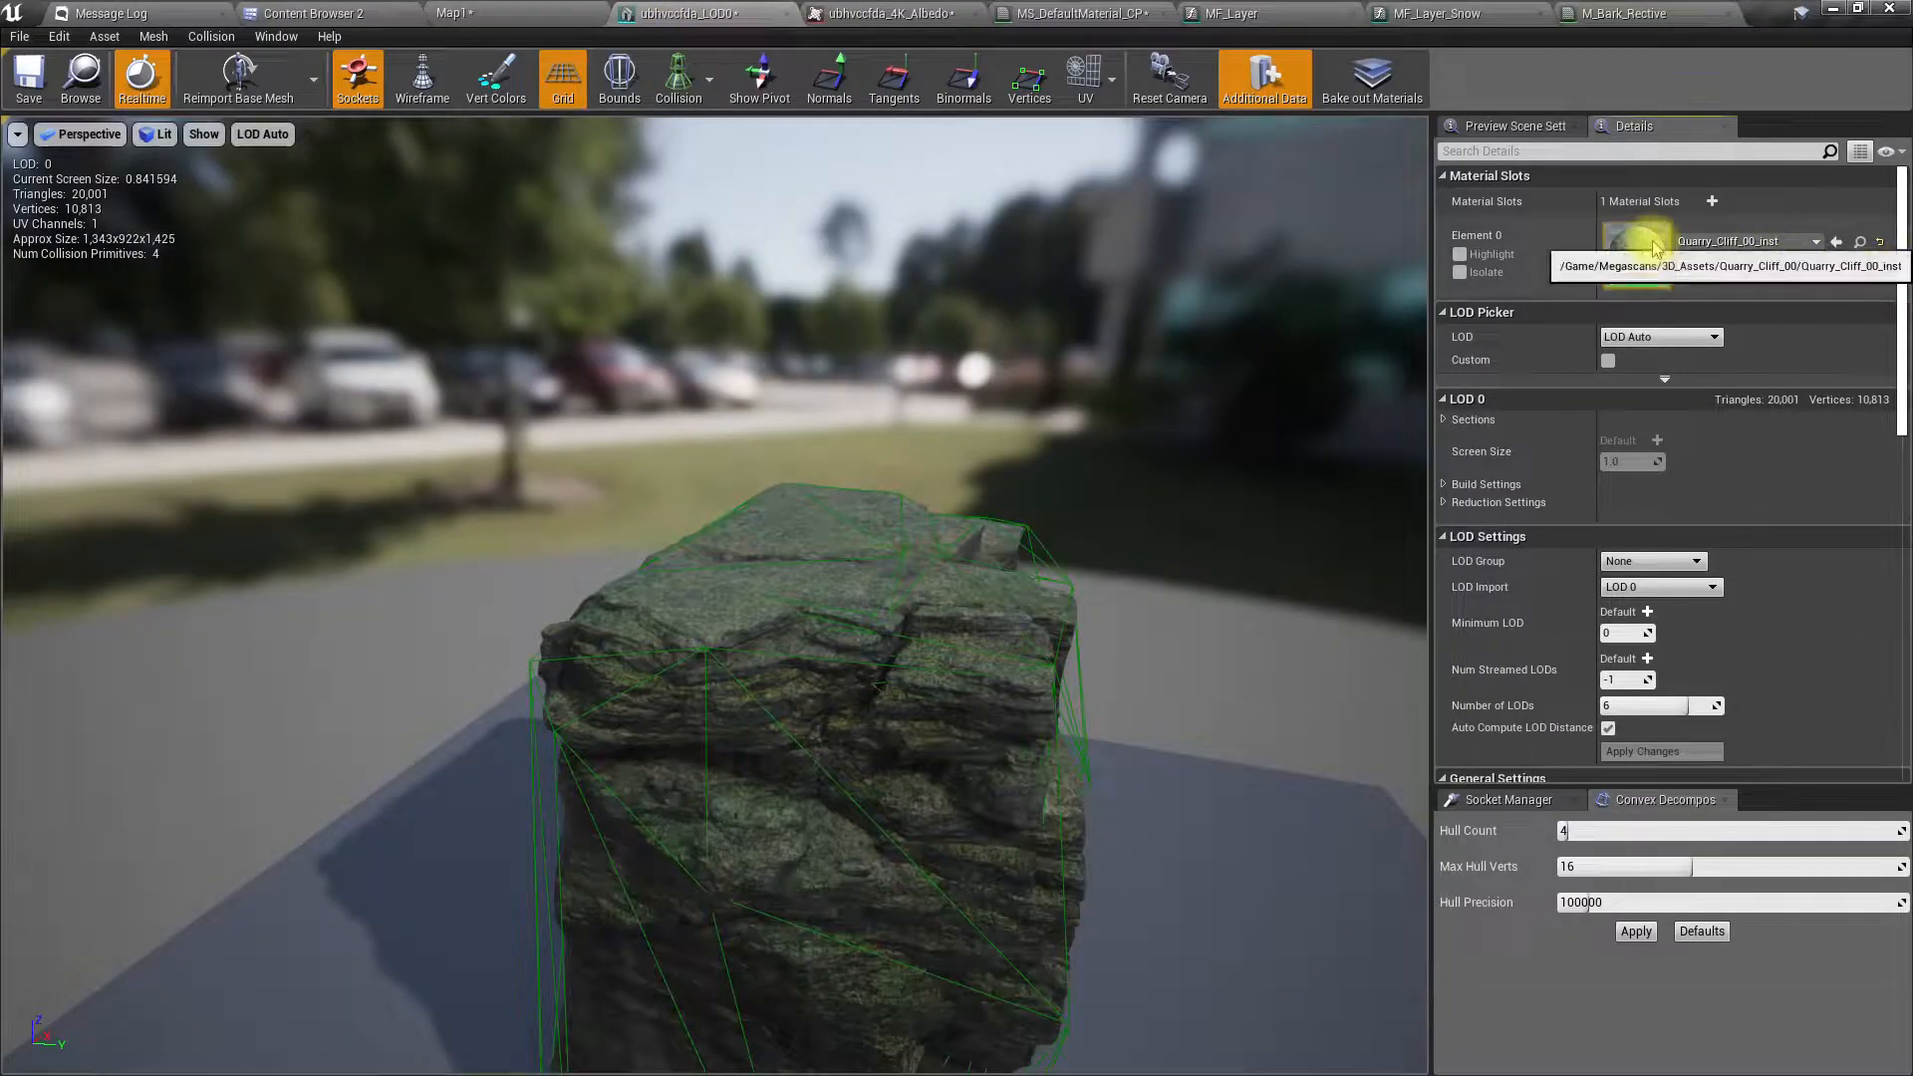
double_click(1644, 239)
left_click_drag(1745, 10, 1081, 369)
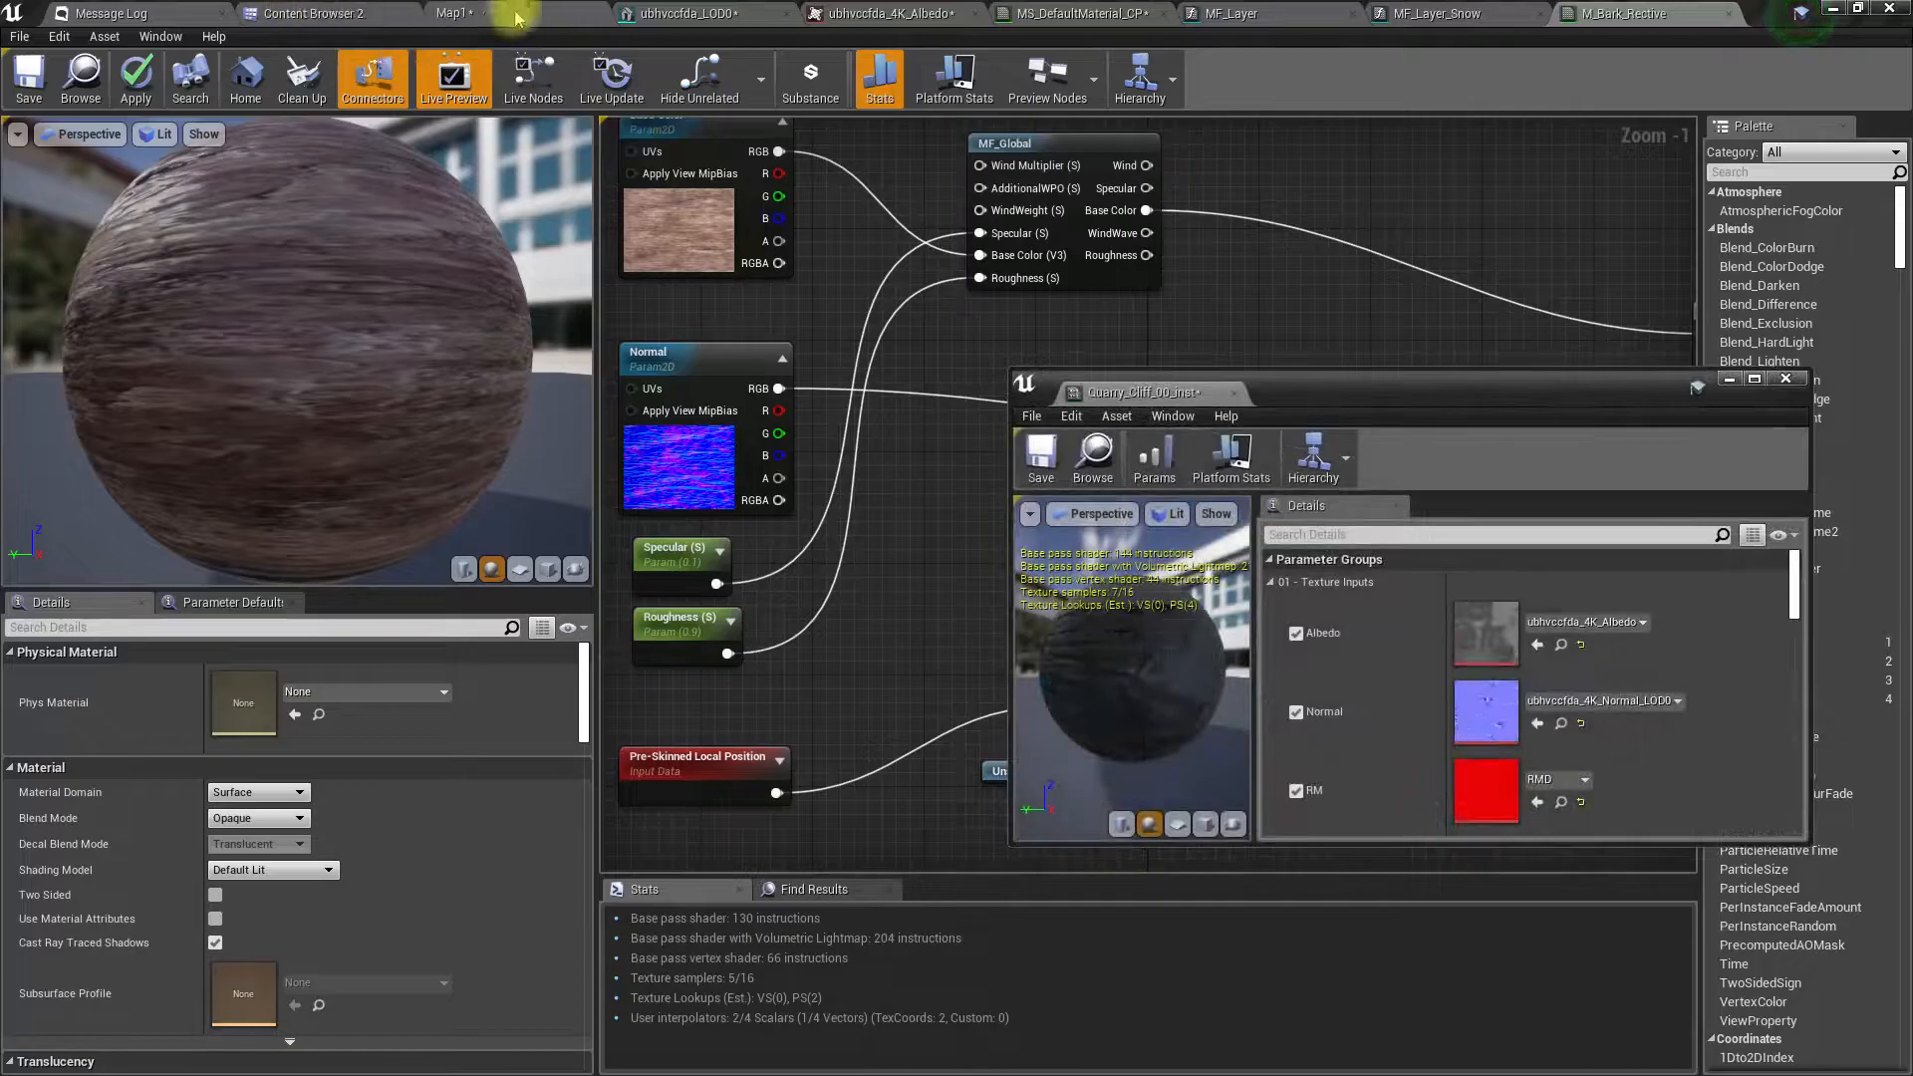
left_click(453, 13)
key("F11")
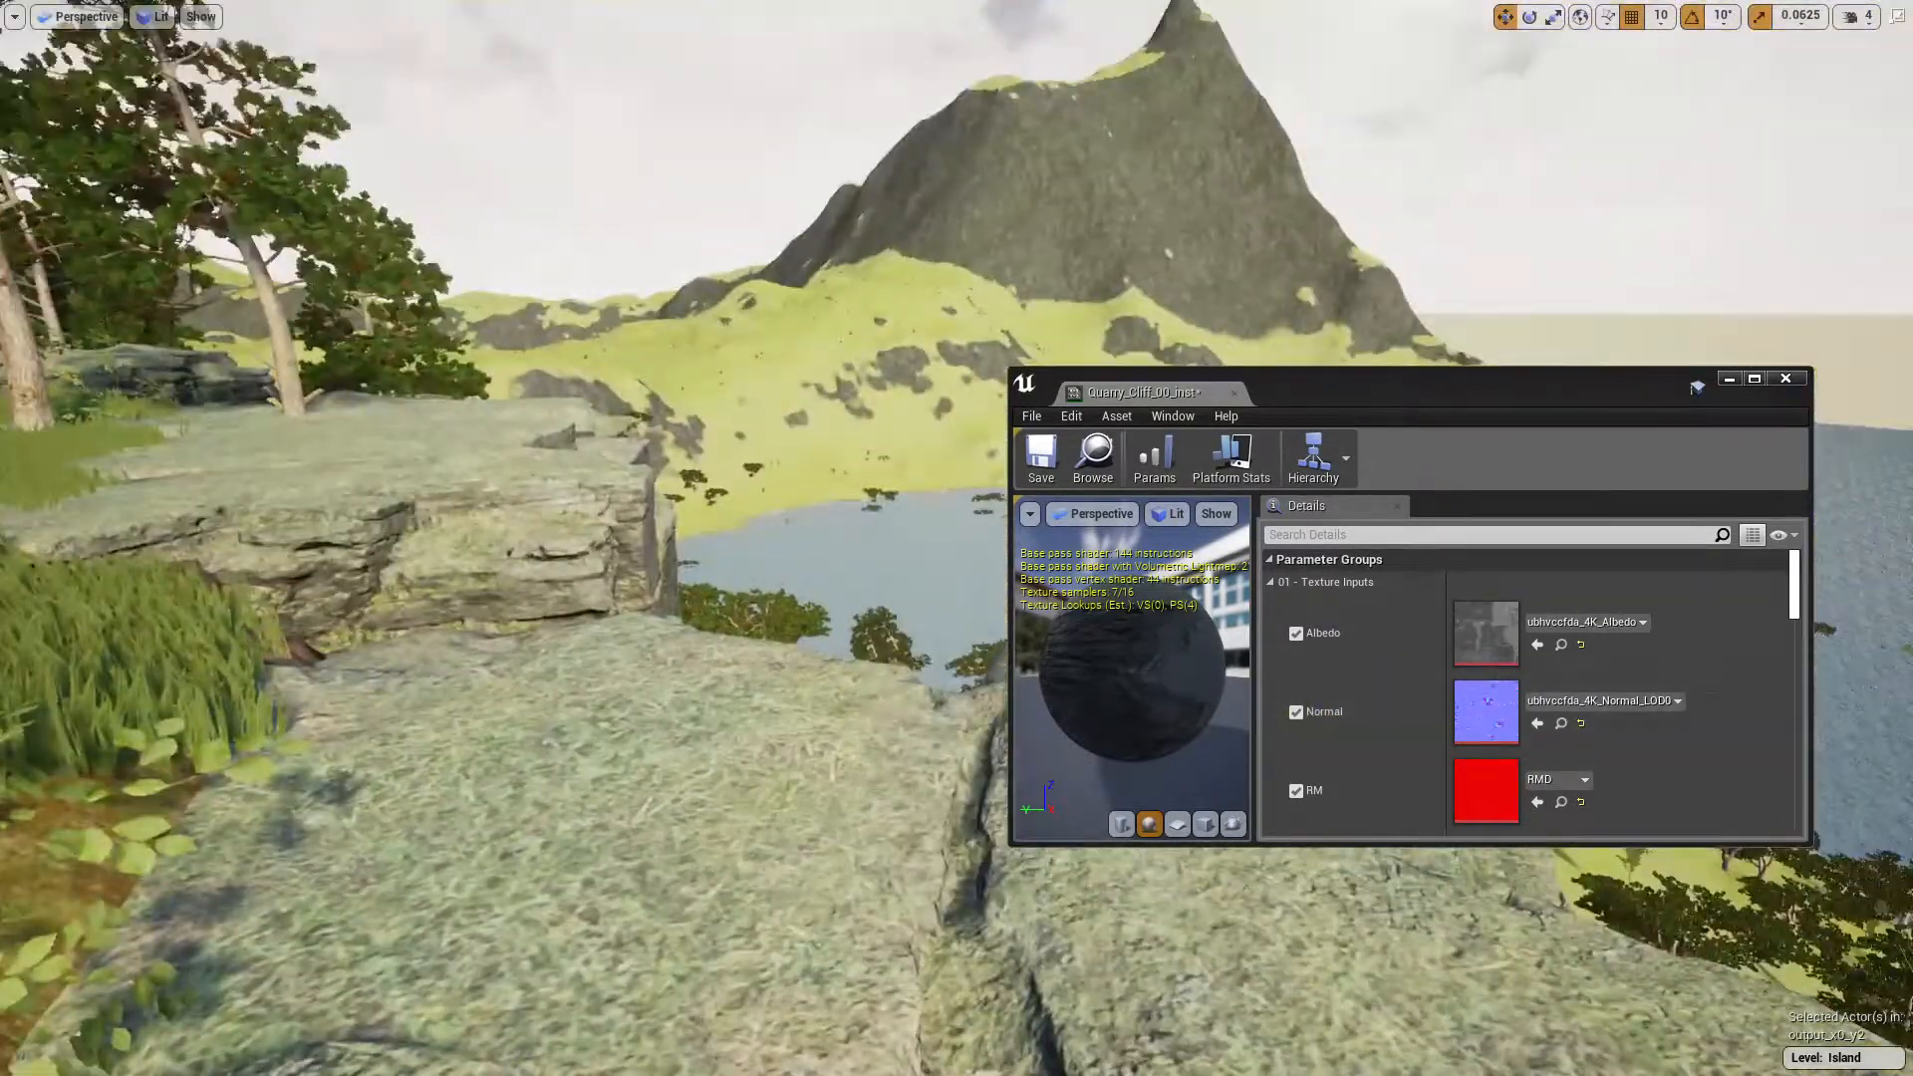
- Frame the cliffs in the level and enable the Blend Bias and Blend Sharpness overrides in the material instance
mouse_move(1606, 870)
right_mouse_down()
mouse_move(1414, 870)
mouse_move(1435, 987)
mouse_move(1606, 870)
right_mouse_up()
scroll(1694, 698, "down", 5)
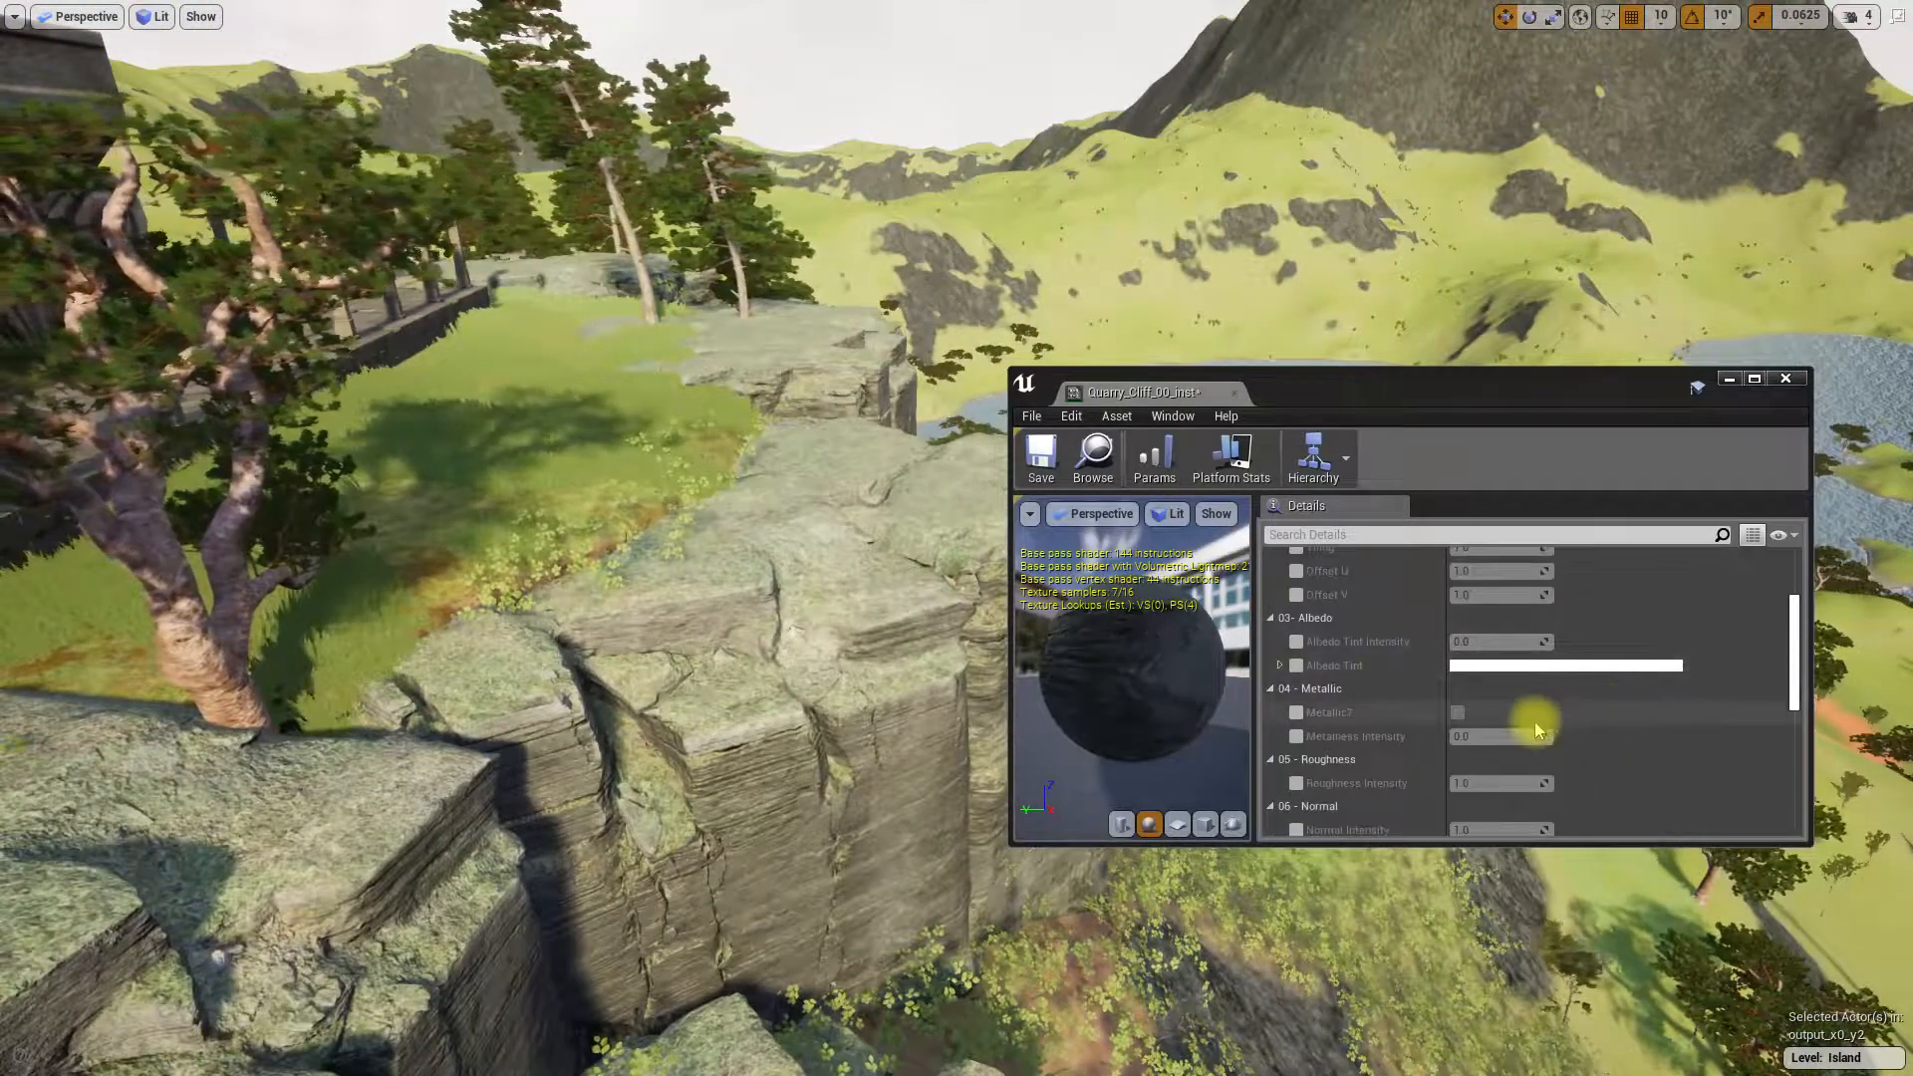
scroll(1537, 728, "down", 2)
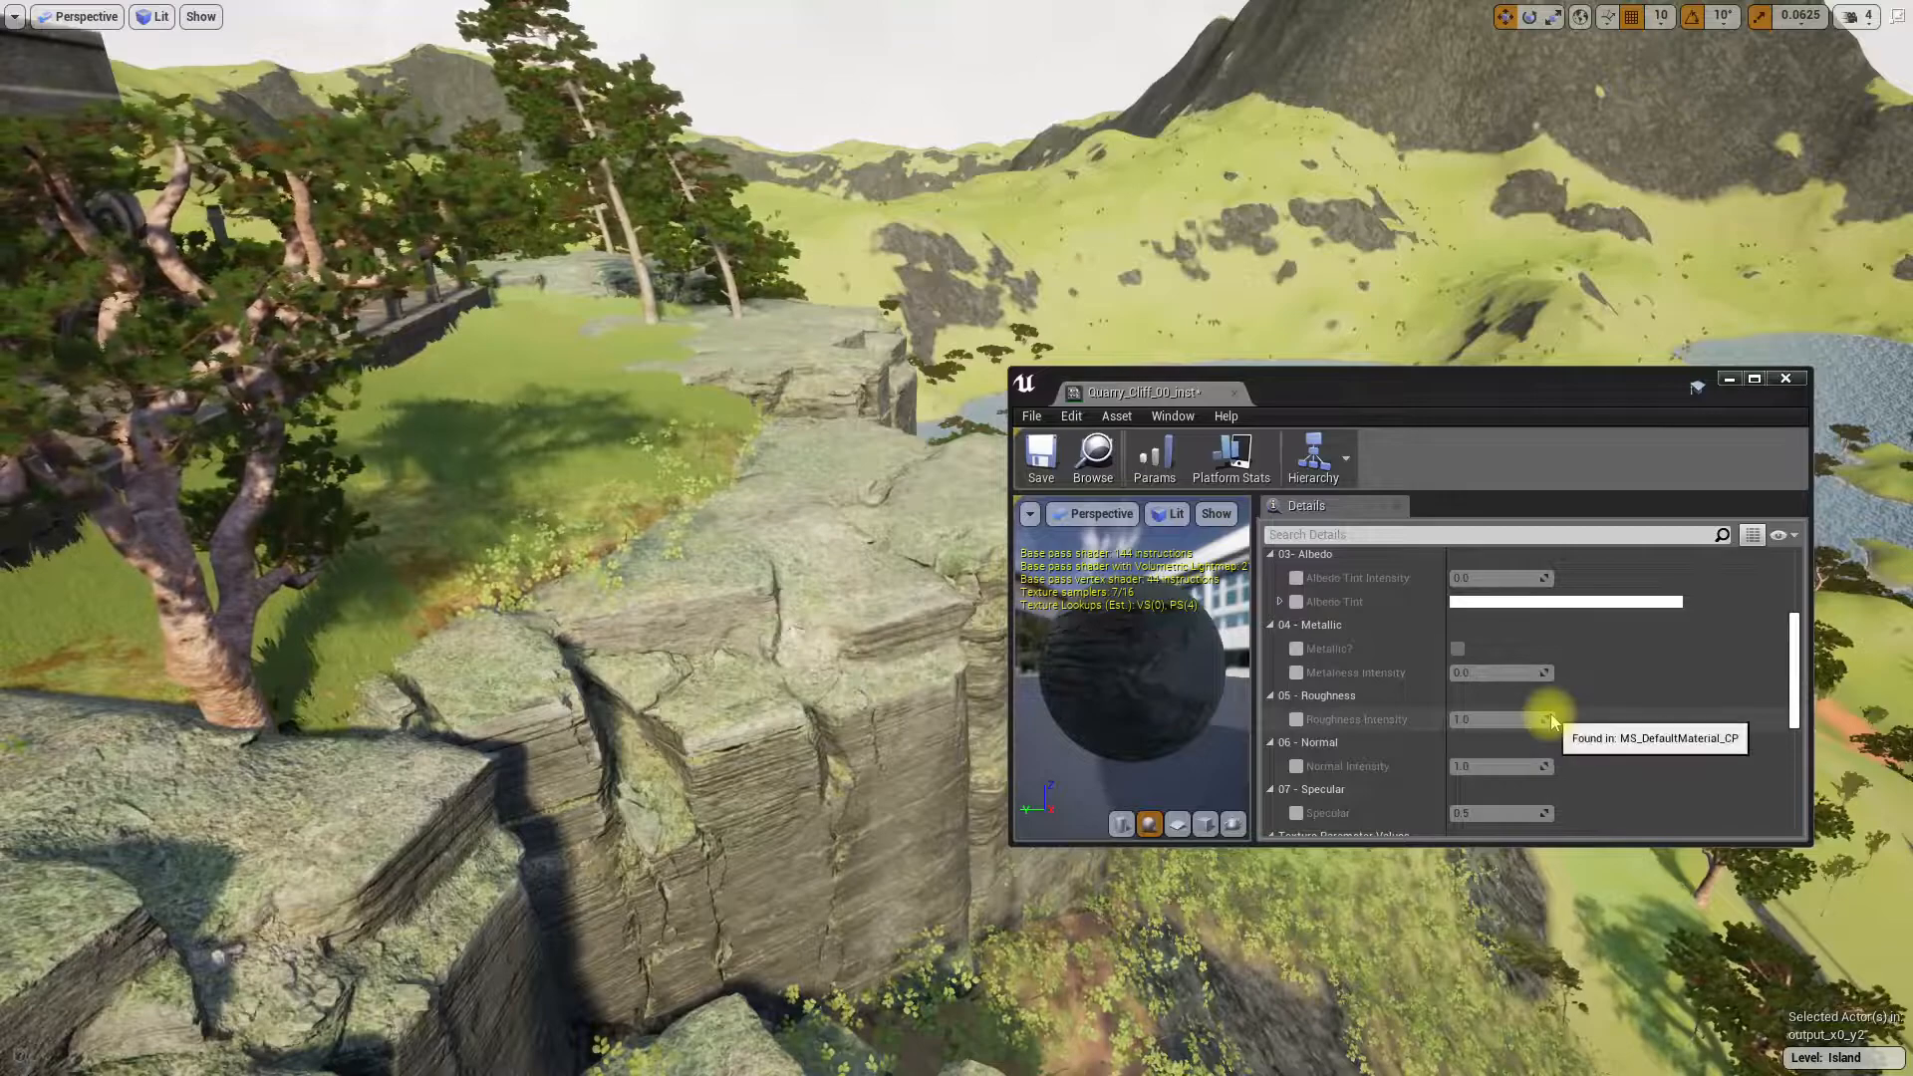
scroll(1558, 714, "down", 1)
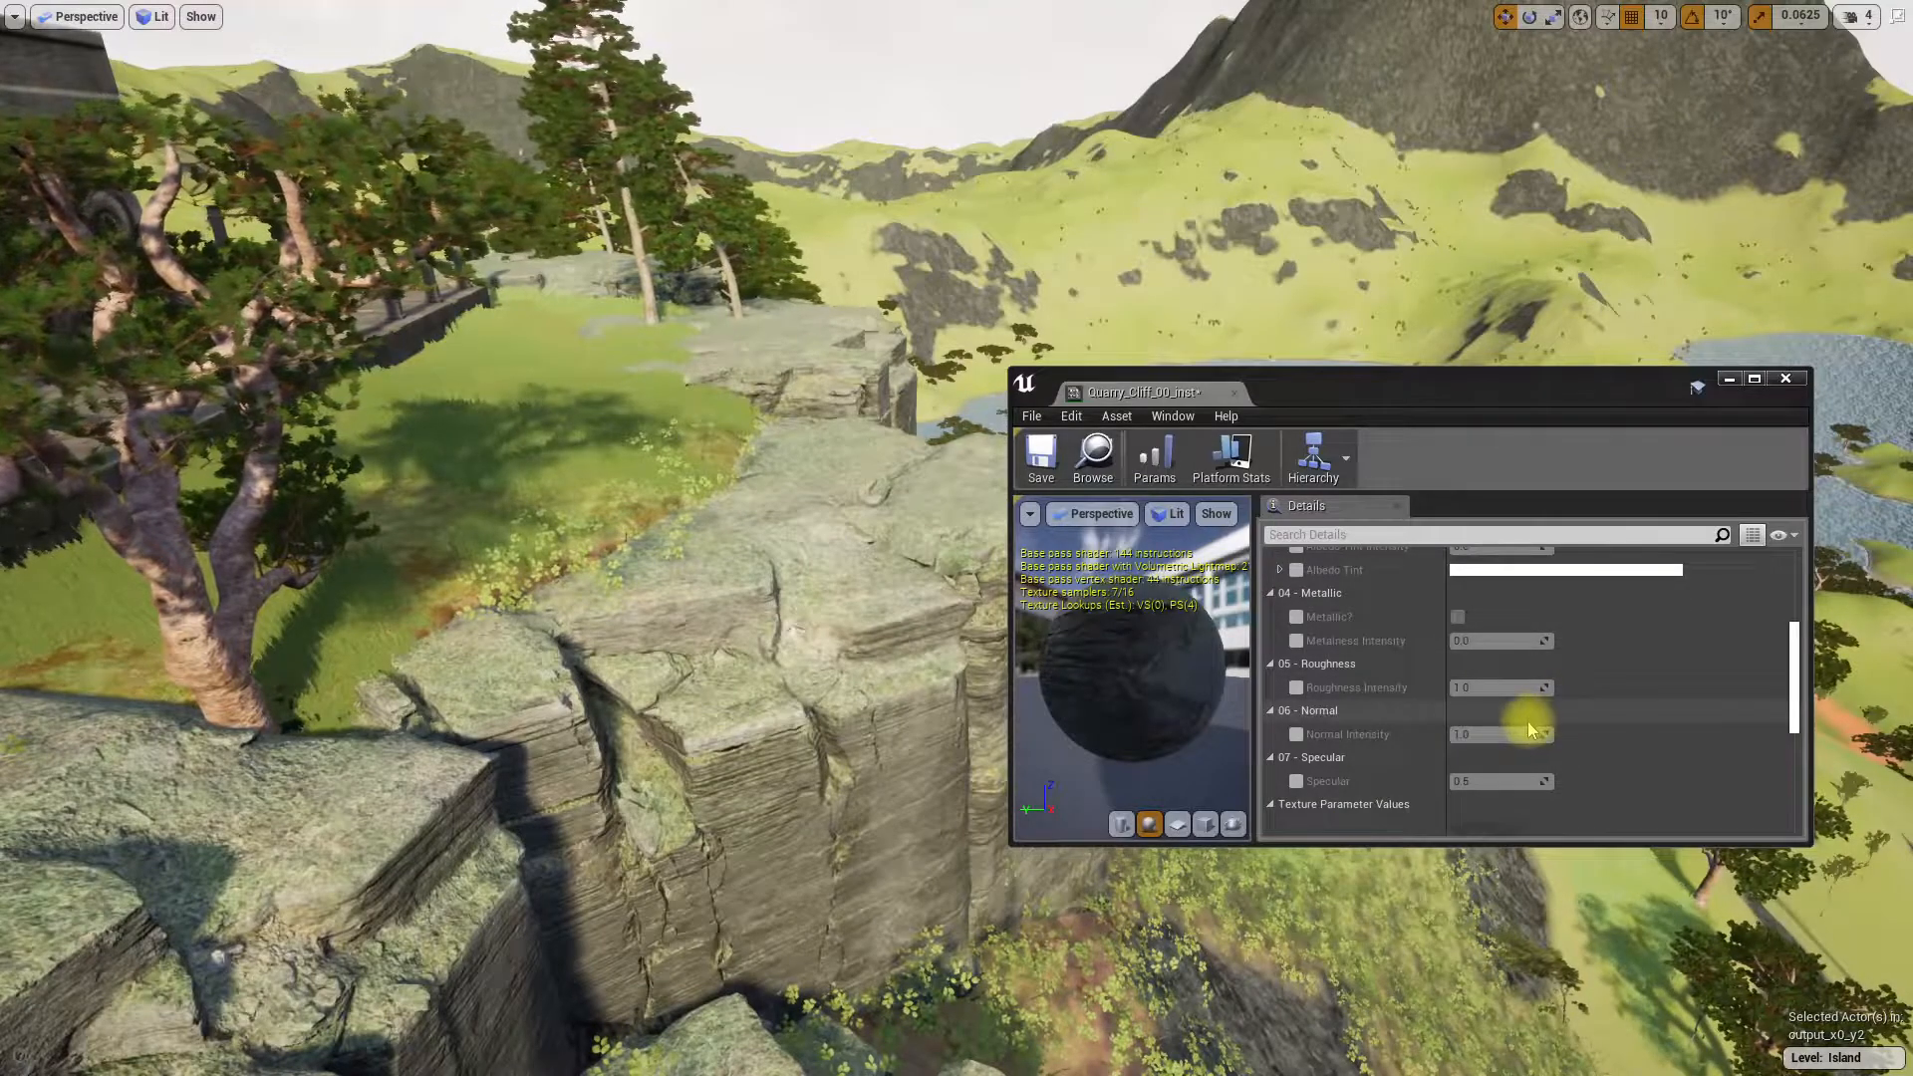
scroll(1531, 730, "down", 7)
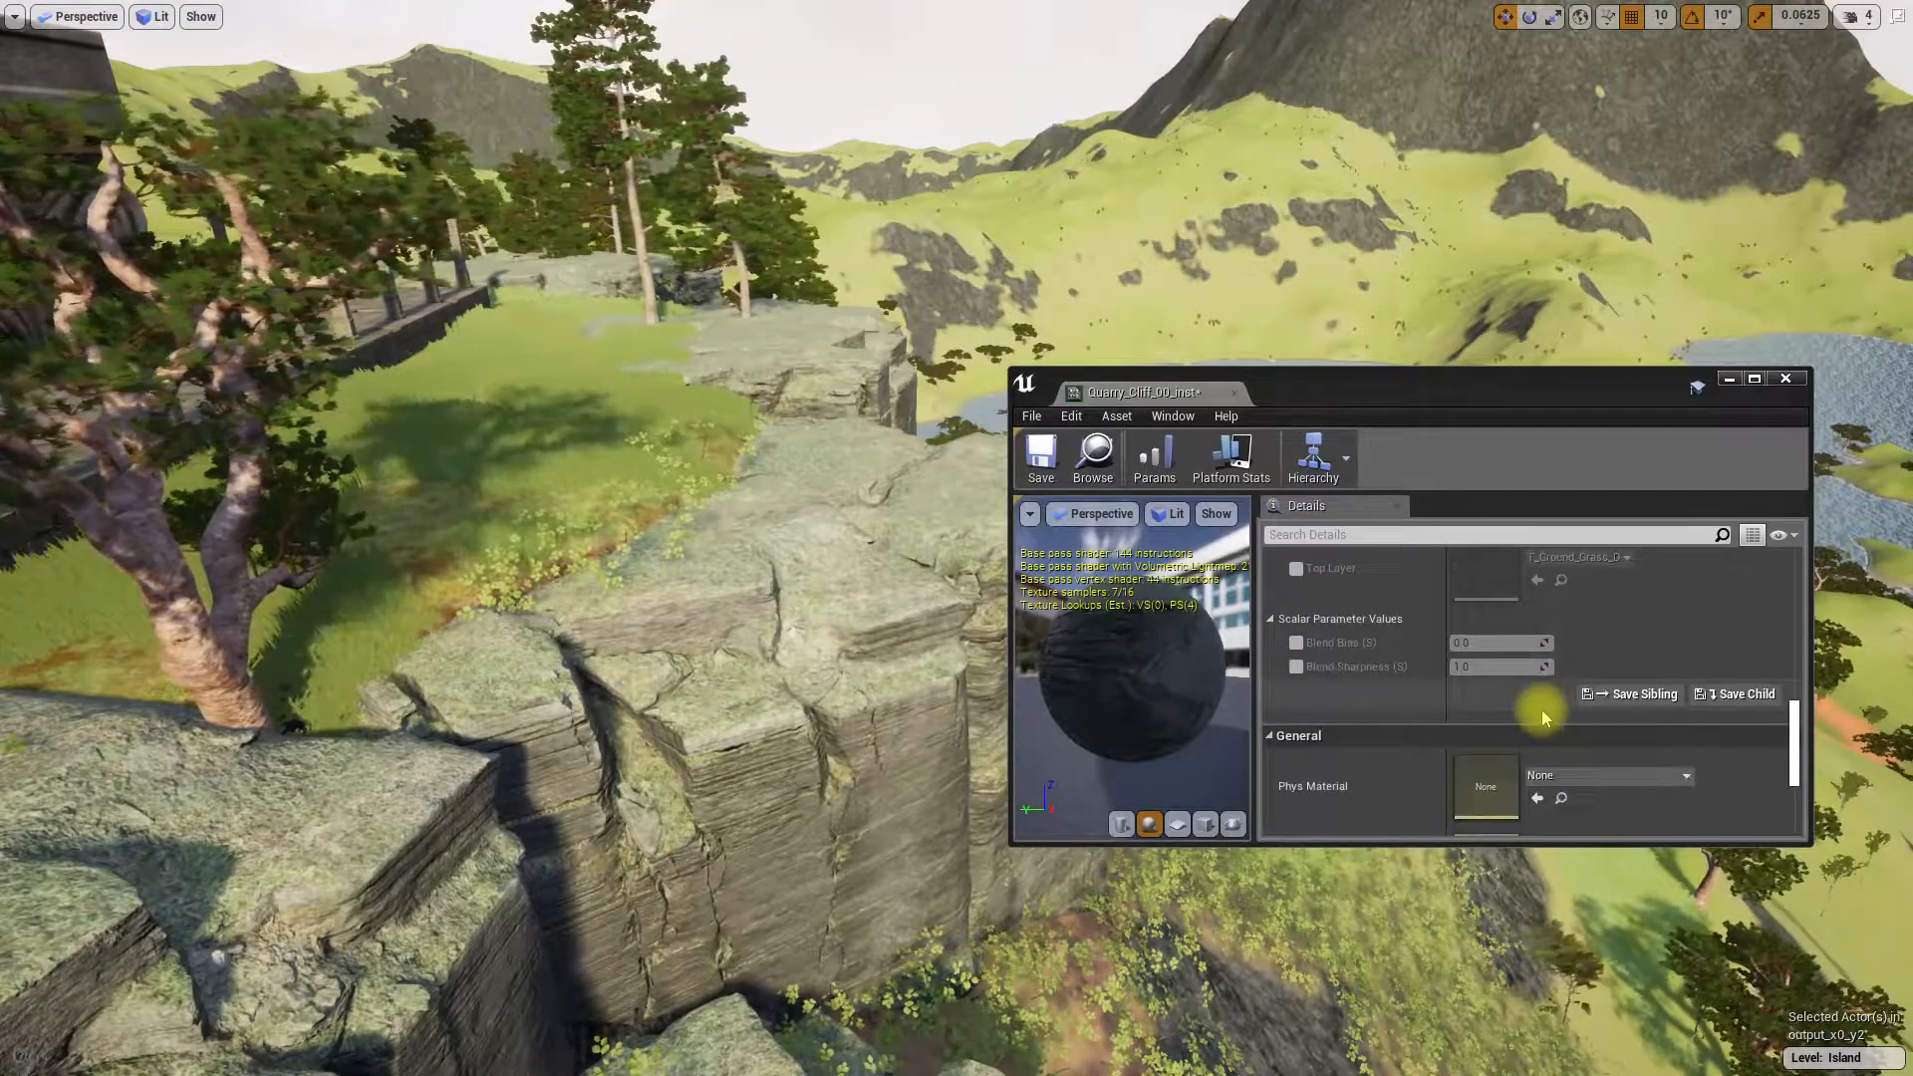
left_click(1295, 706)
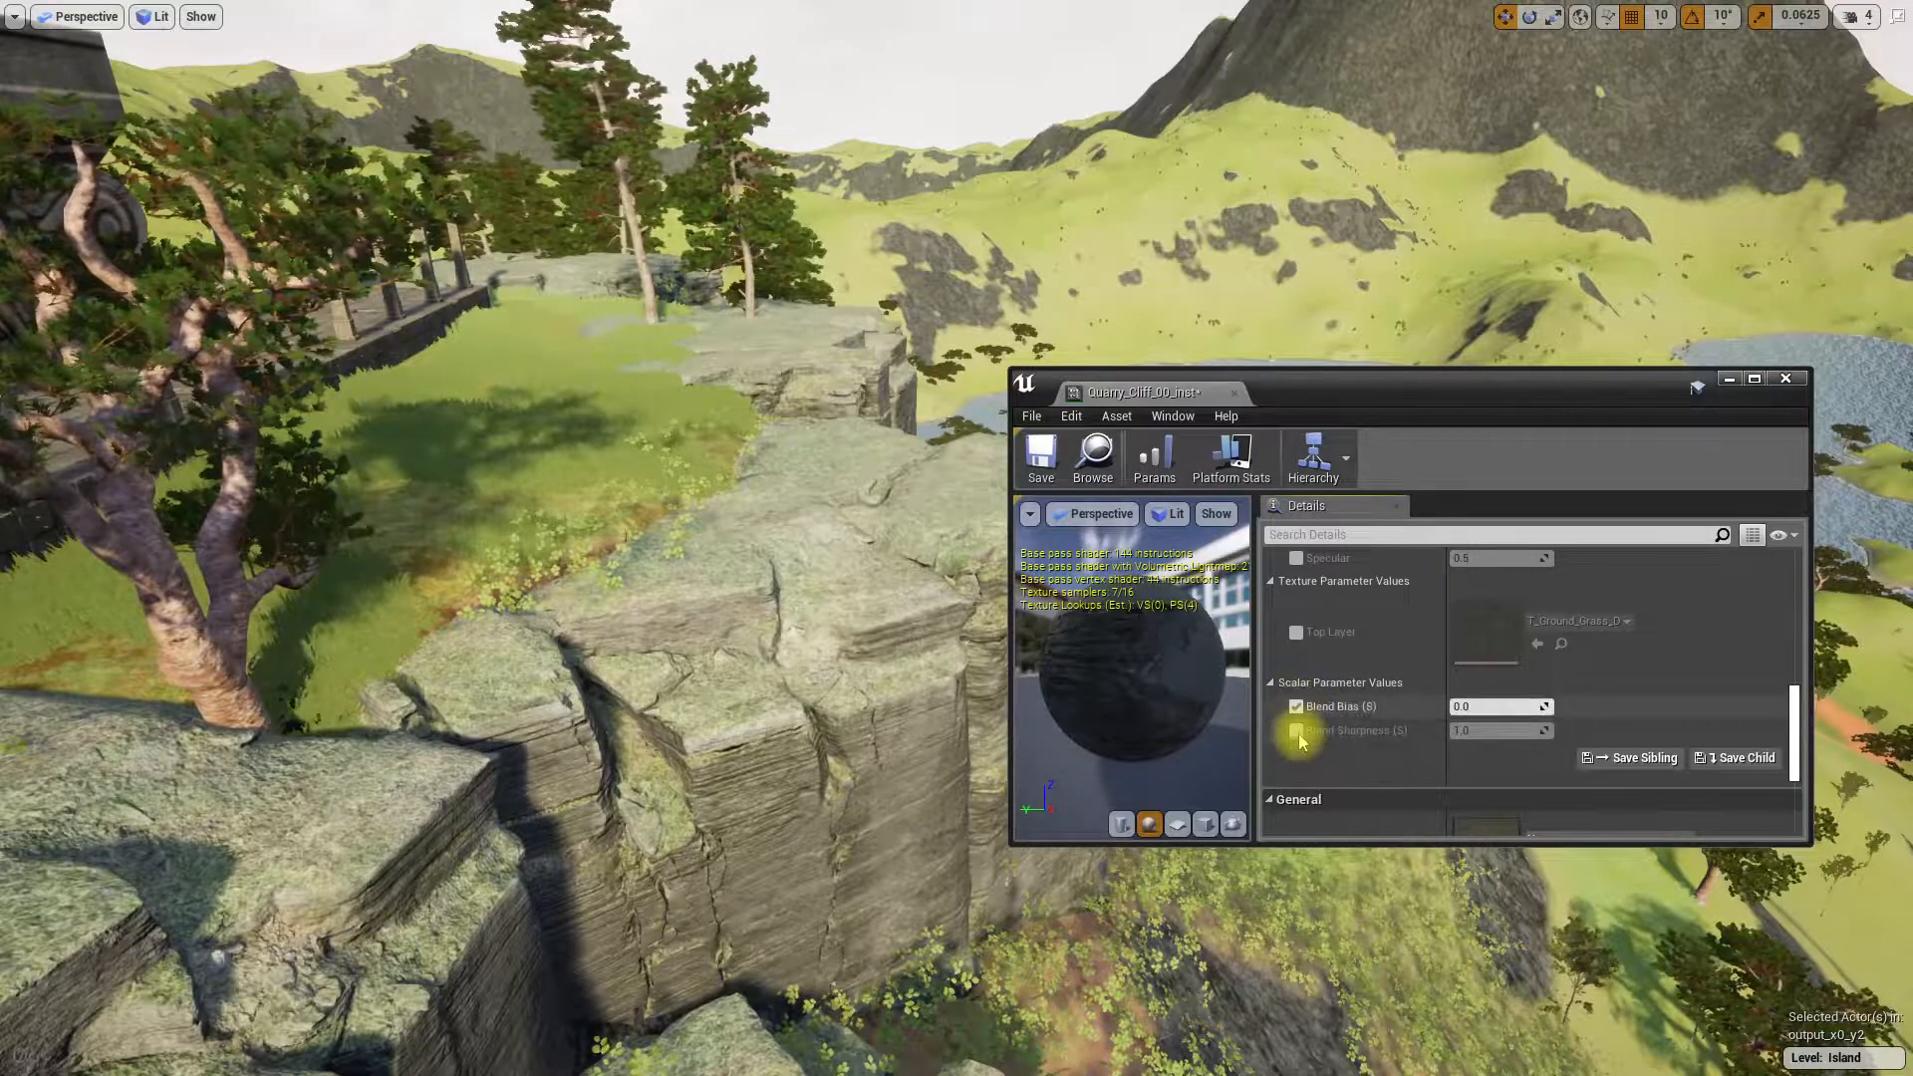
left_click(1296, 730)
- Set the instance's Blend Bias to about 0.467 and Blend Sharpness to about -1.43, checking the cliff tops in the level
left_click_drag(1495, 706, 1534, 706)
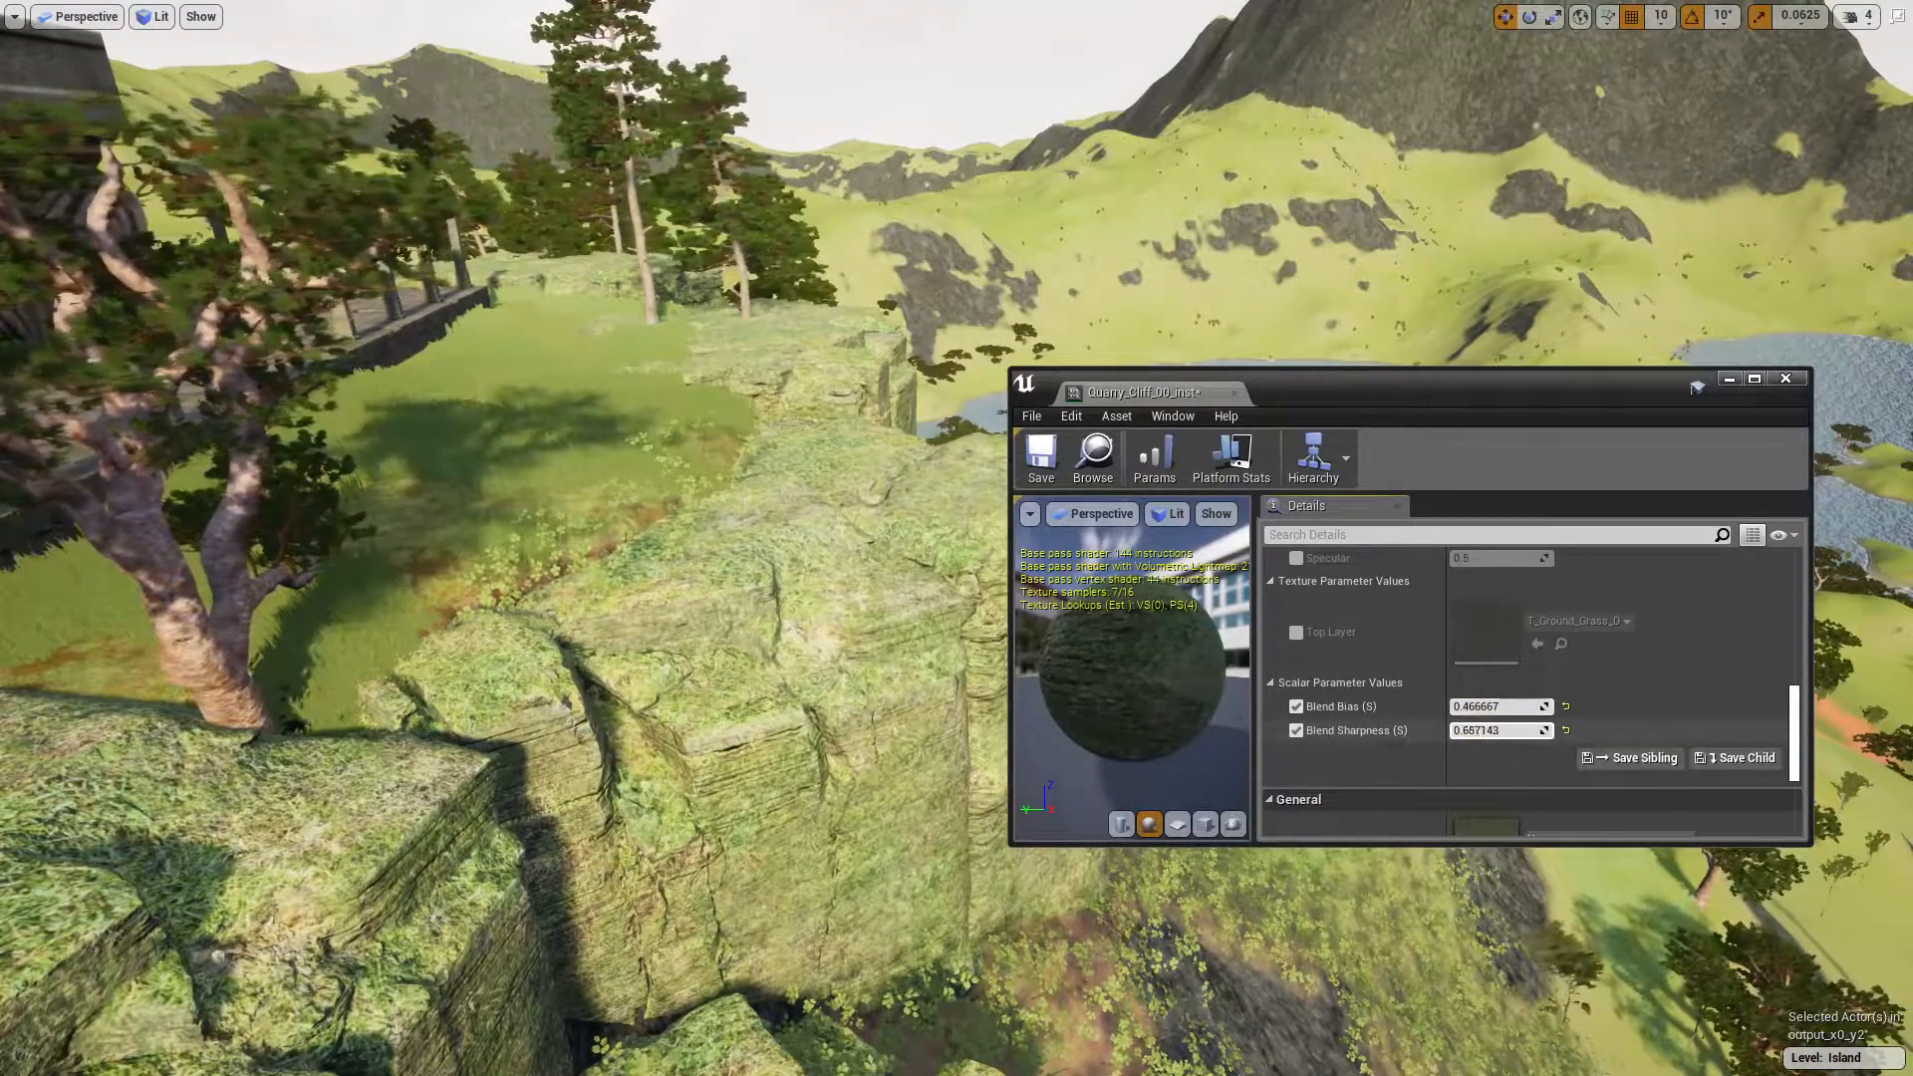
left_click_drag(1499, 730, 1452, 730)
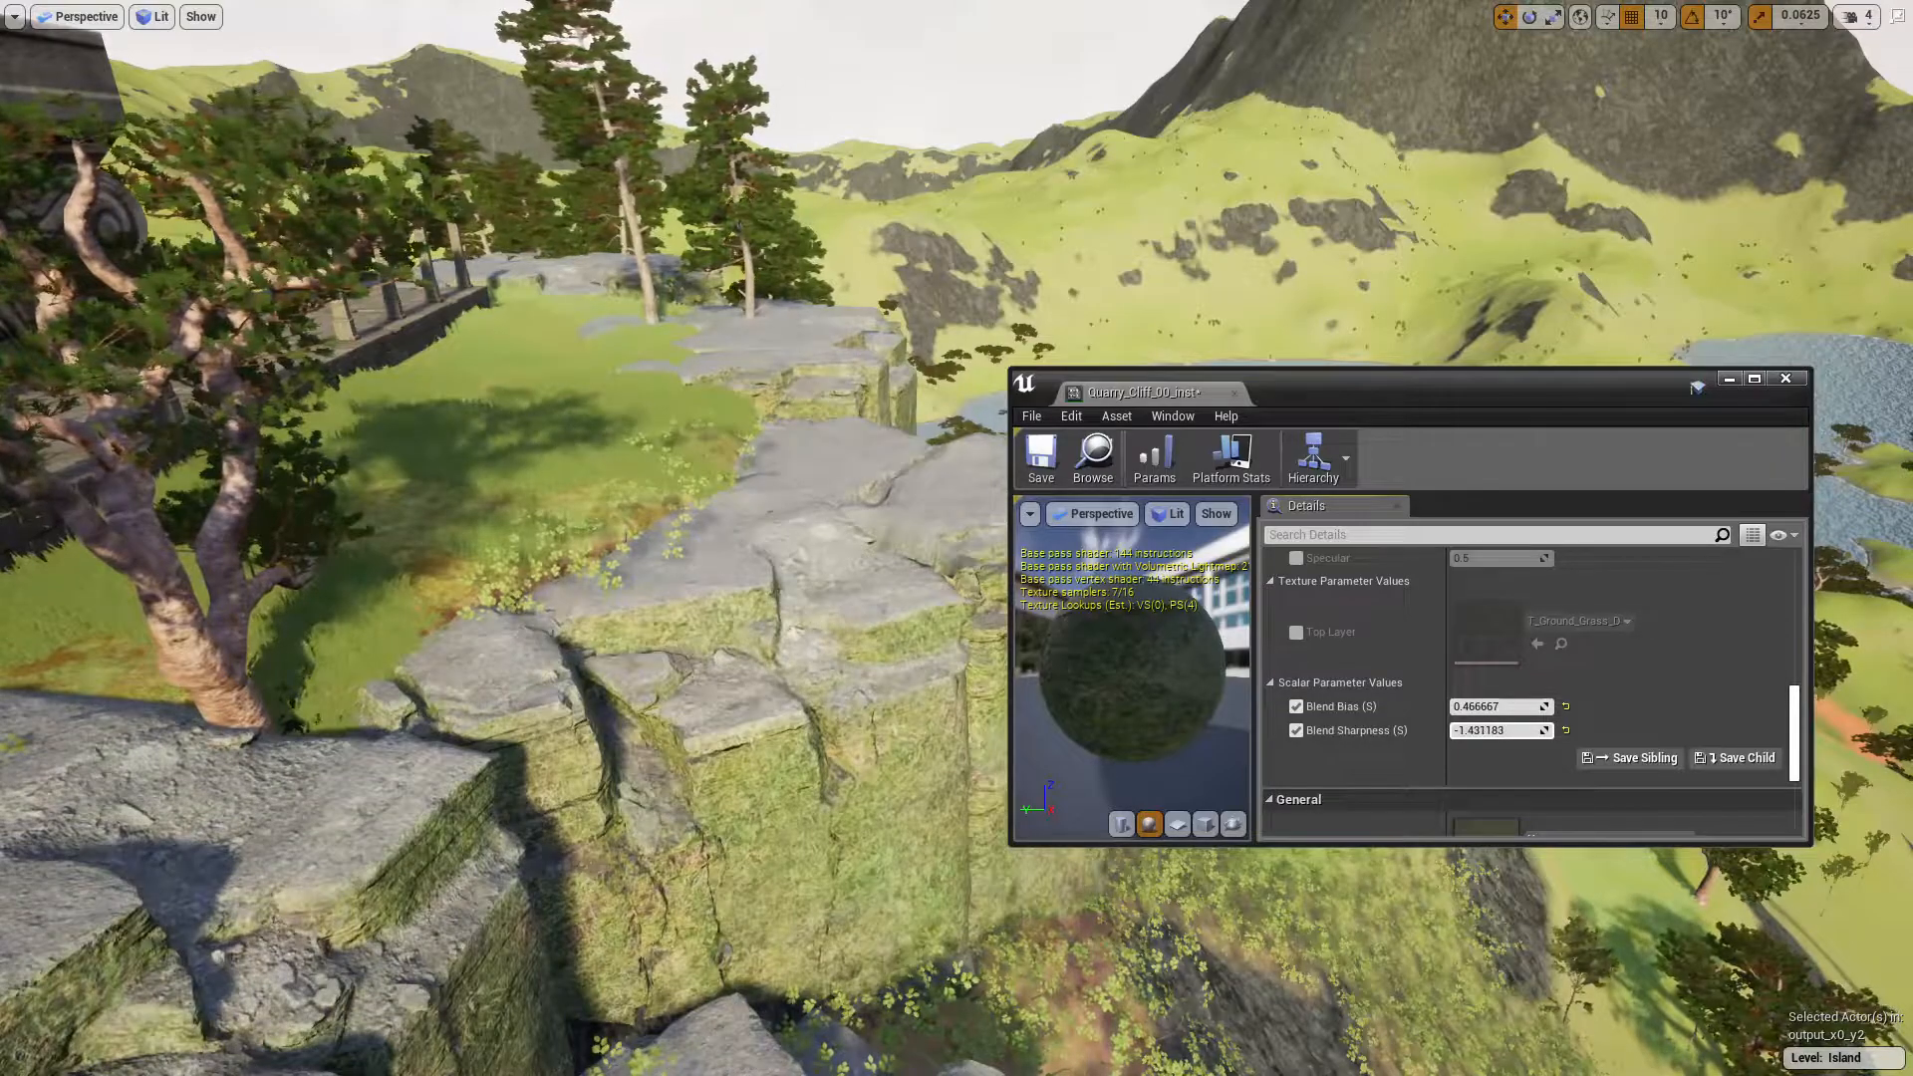
right_click_drag(598, 499, 698, 528)
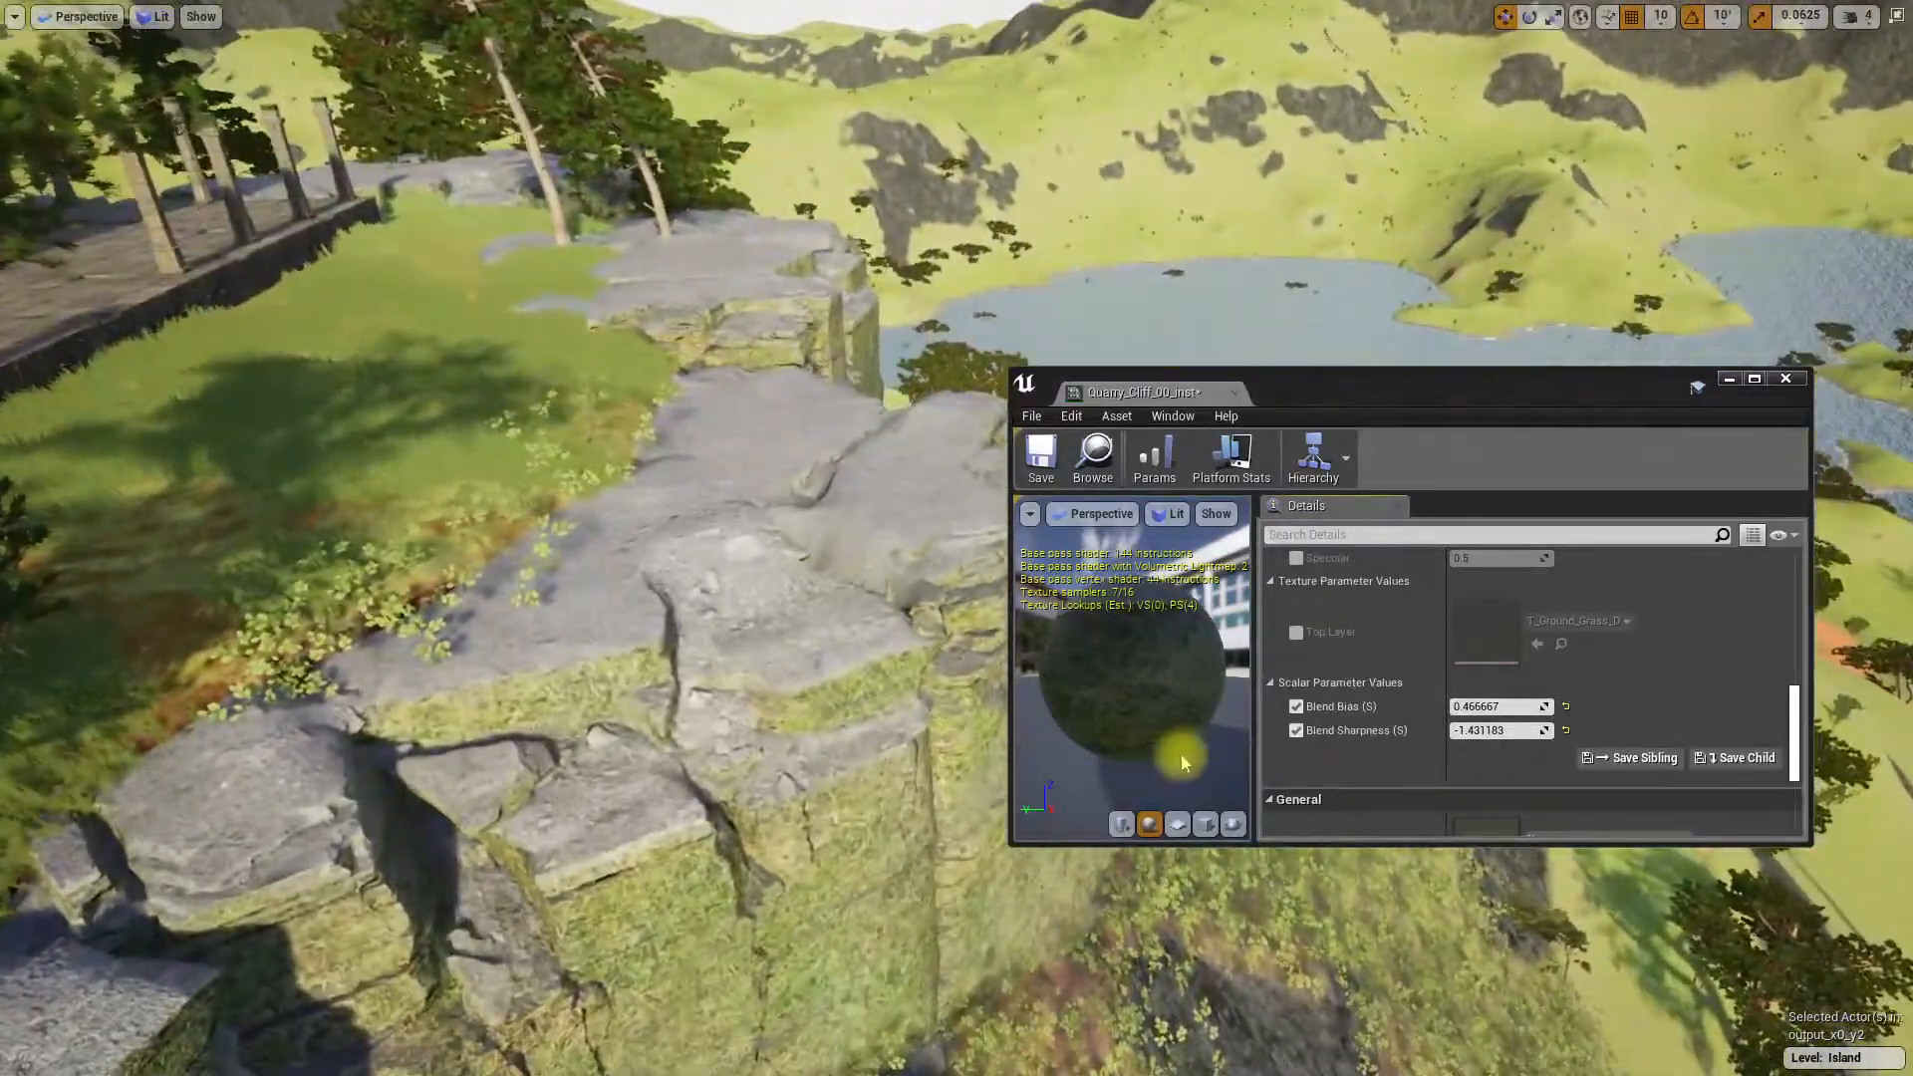
- Test Blend Sharpness at about 11938 and 3.69 against the cliff faces, and settle on about -1.22
left_click_drag(1474, 730, 1555, 730)
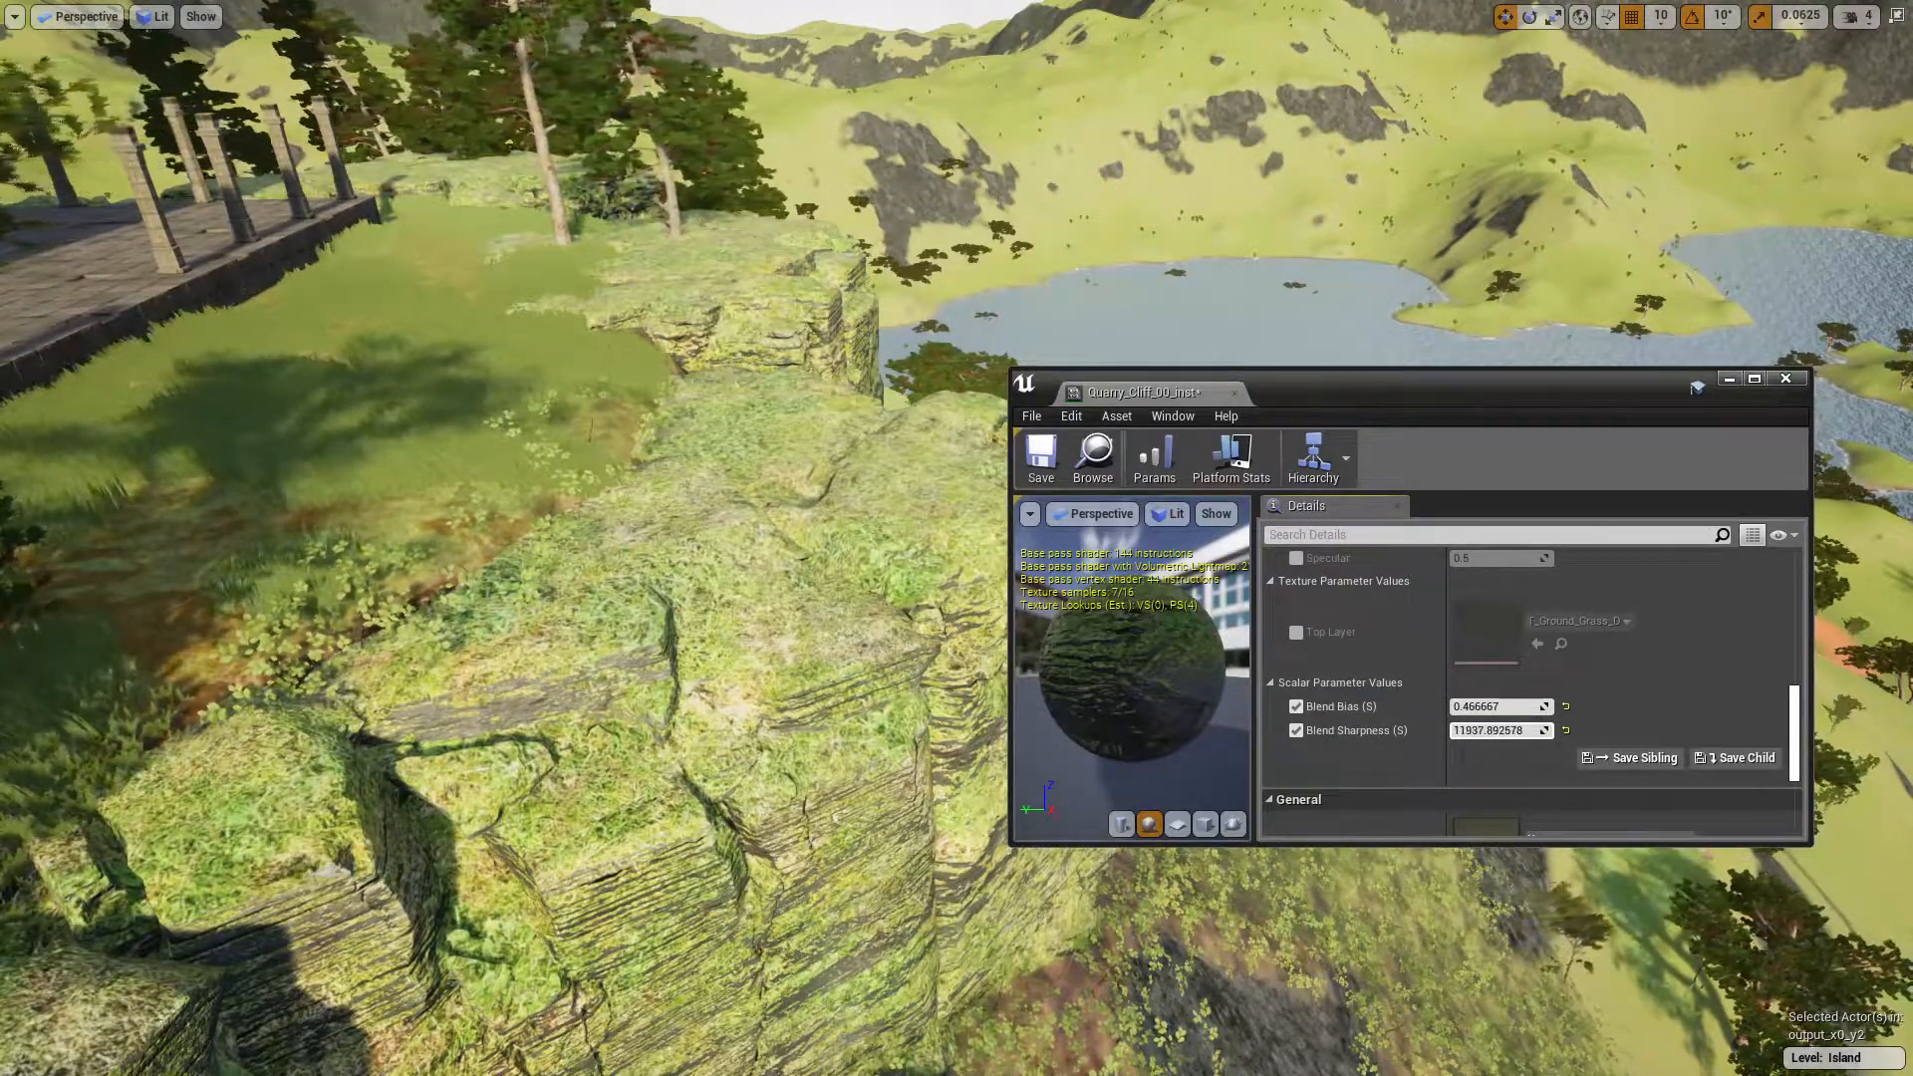
right_click_drag(790, 685, 877, 672)
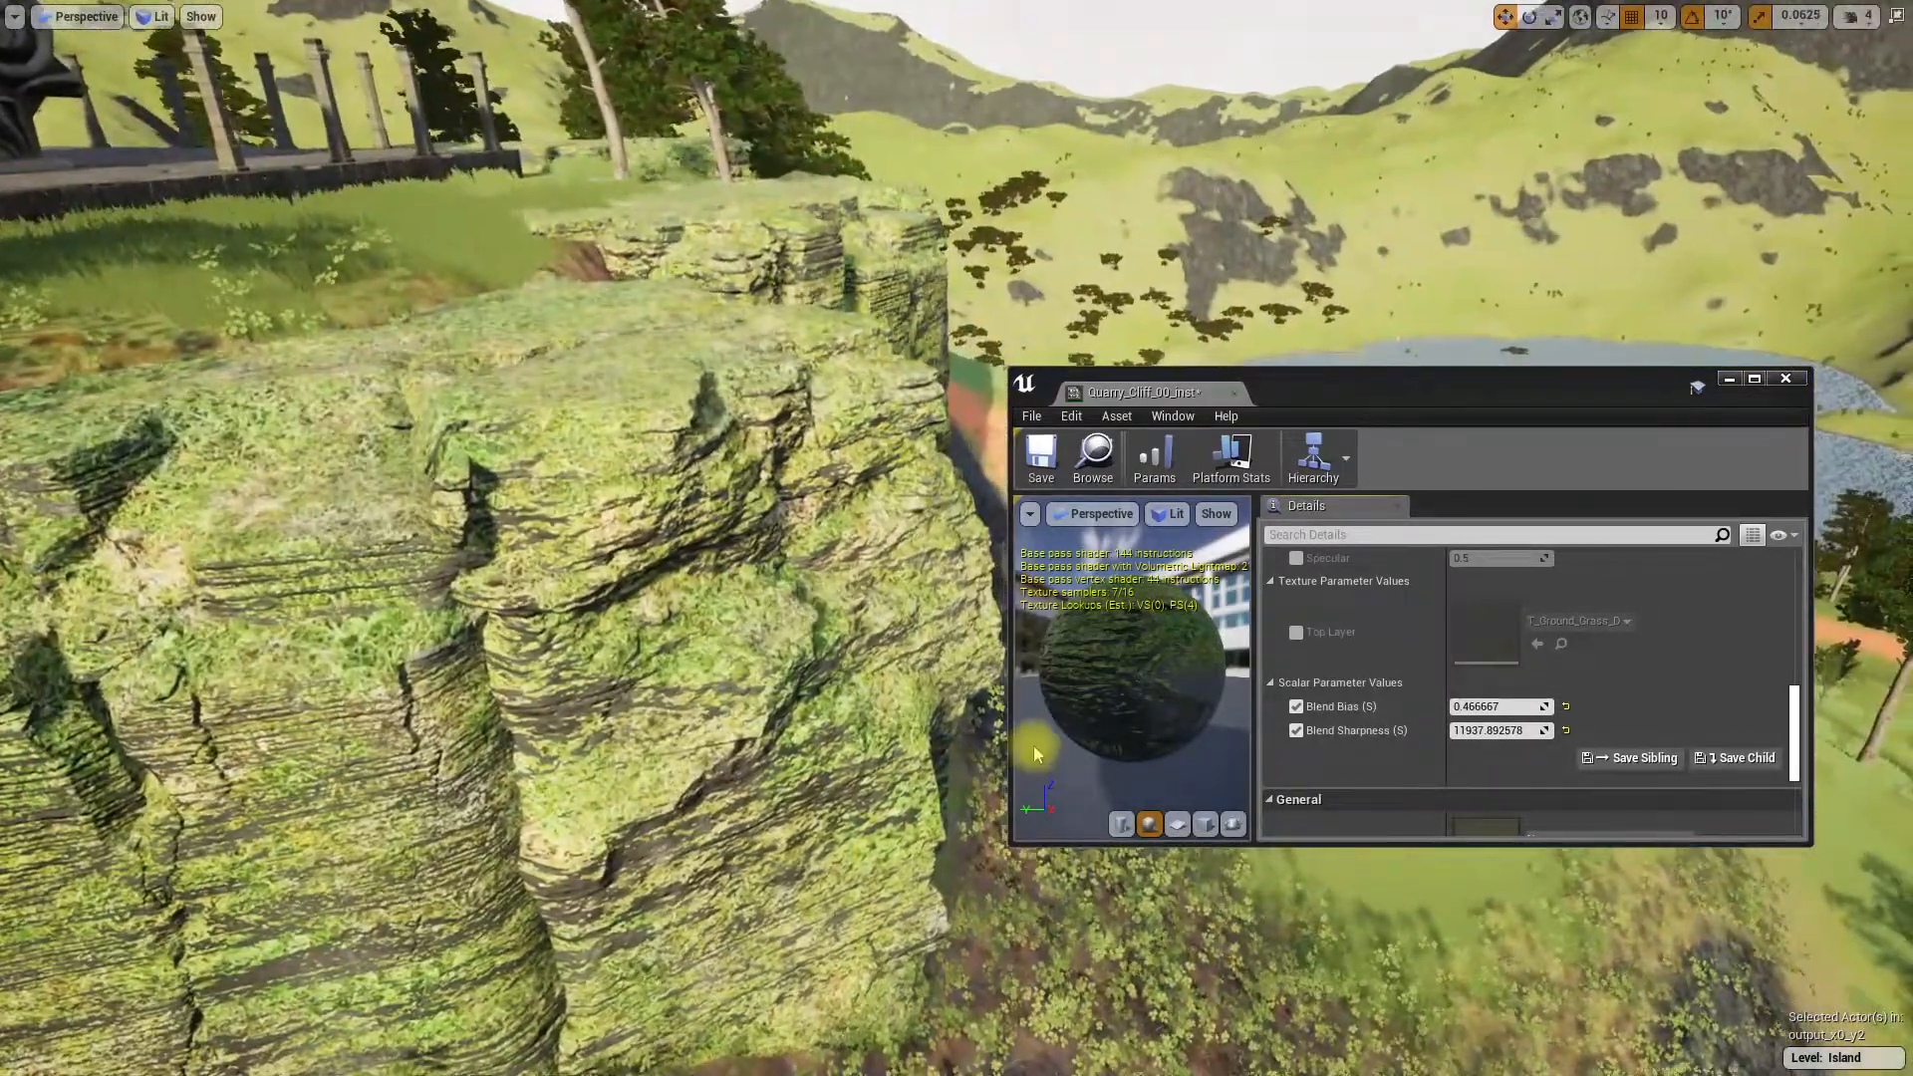
left_click_drag(1512, 730, 1465, 731)
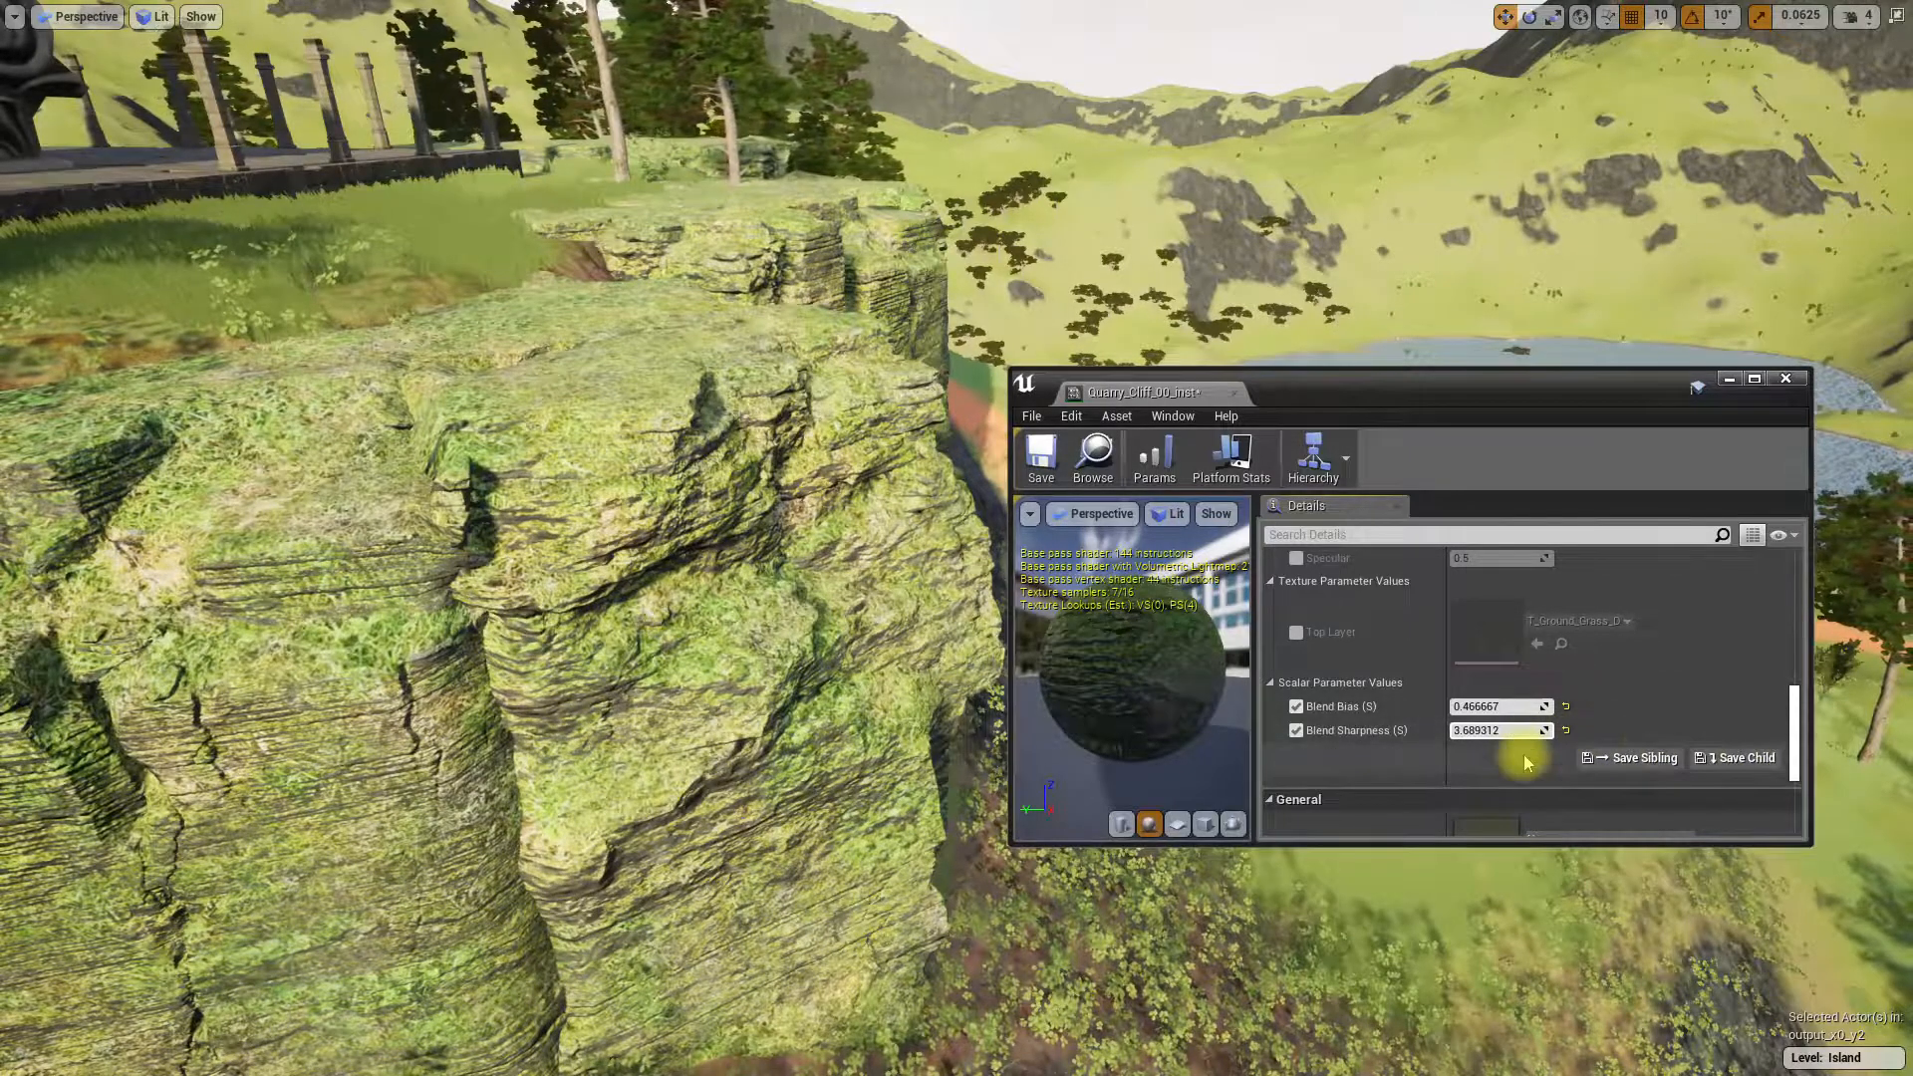
left_click_drag(1475, 732, 1450, 730)
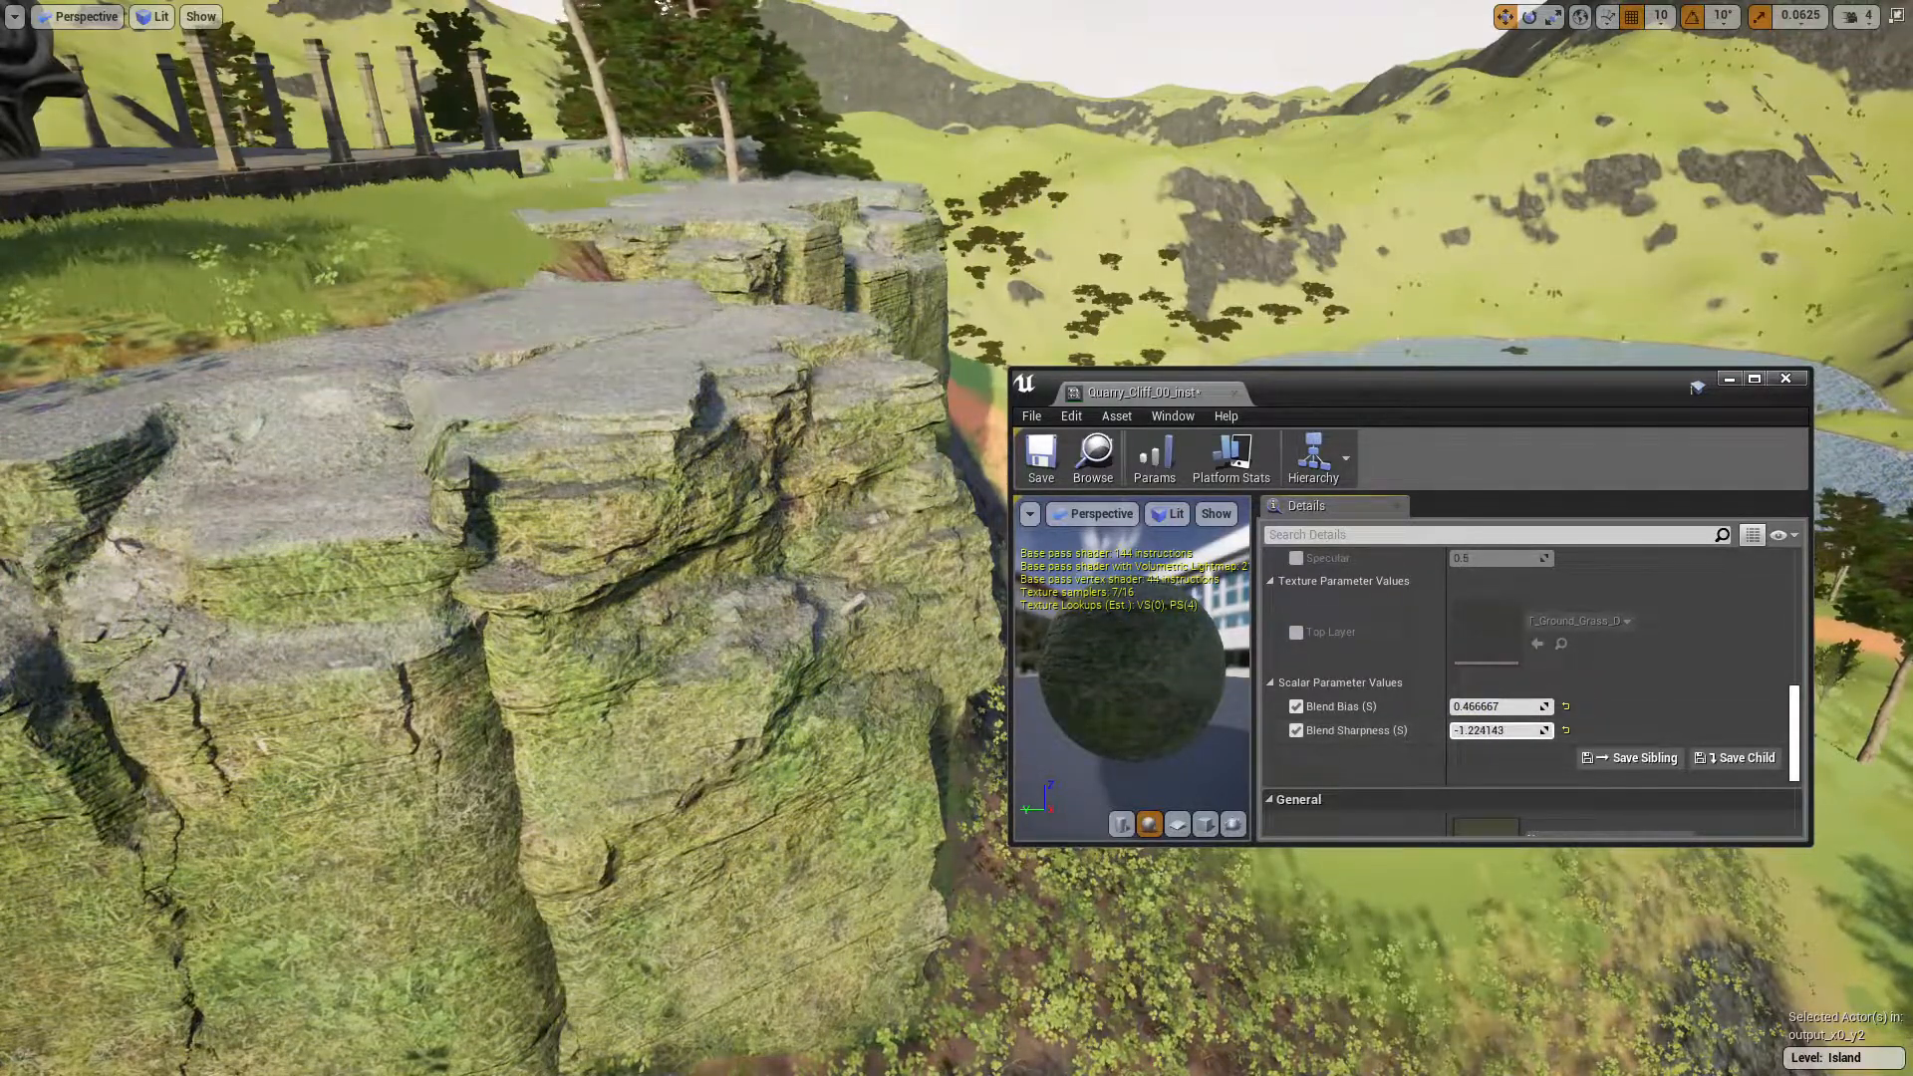
- Clear the material instance window from the level view and inspect the blend on the cliff tops and faces
right_click_drag(622, 655, 991, 341)
left_click_drag(1113, 392, 2, 396)
mouse_move(779, 708)
right_mouse_down()
mouse_move(779, 742)
mouse_move(697, 687)
mouse_move(698, 772)
mouse_move(672, 768)
mouse_move(747, 777)
mouse_move(728, 817)
mouse_move(687, 658)
mouse_move(777, 689)
right_mouse_up()
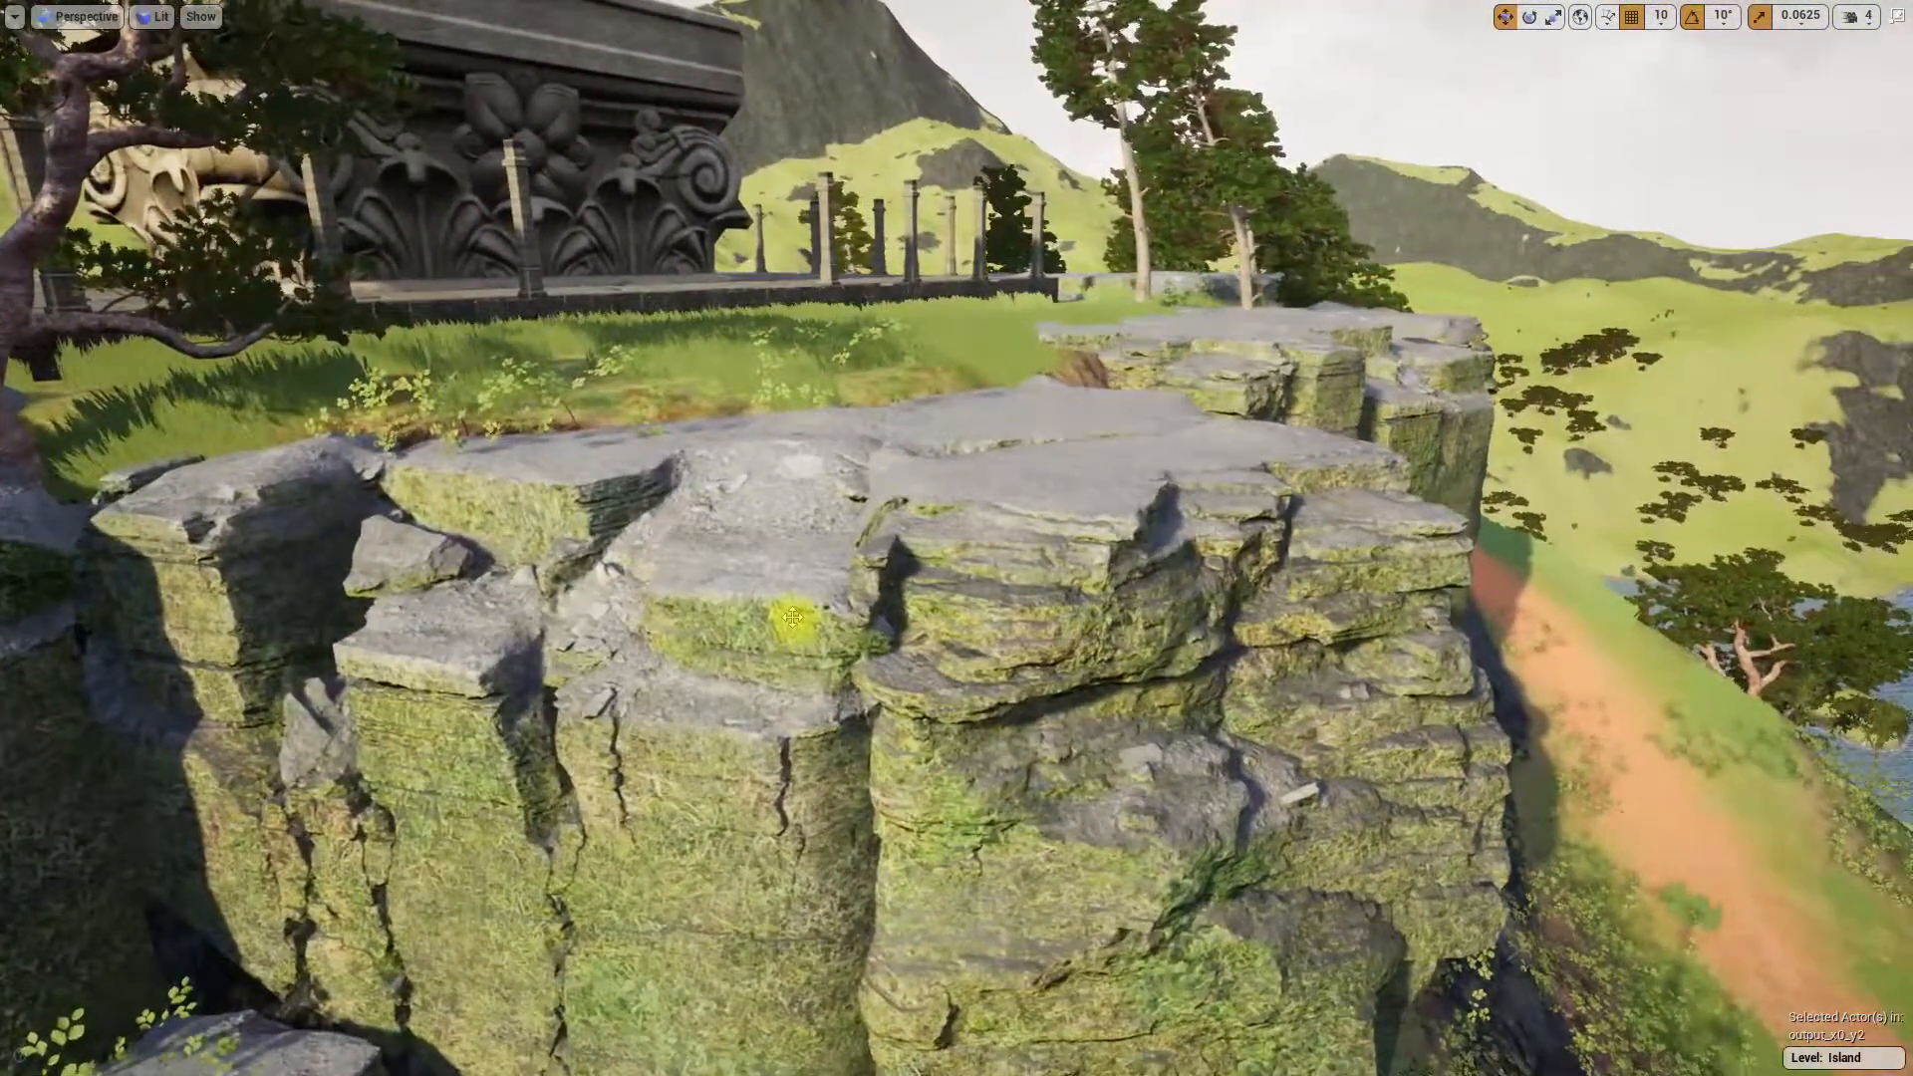
key("F11")
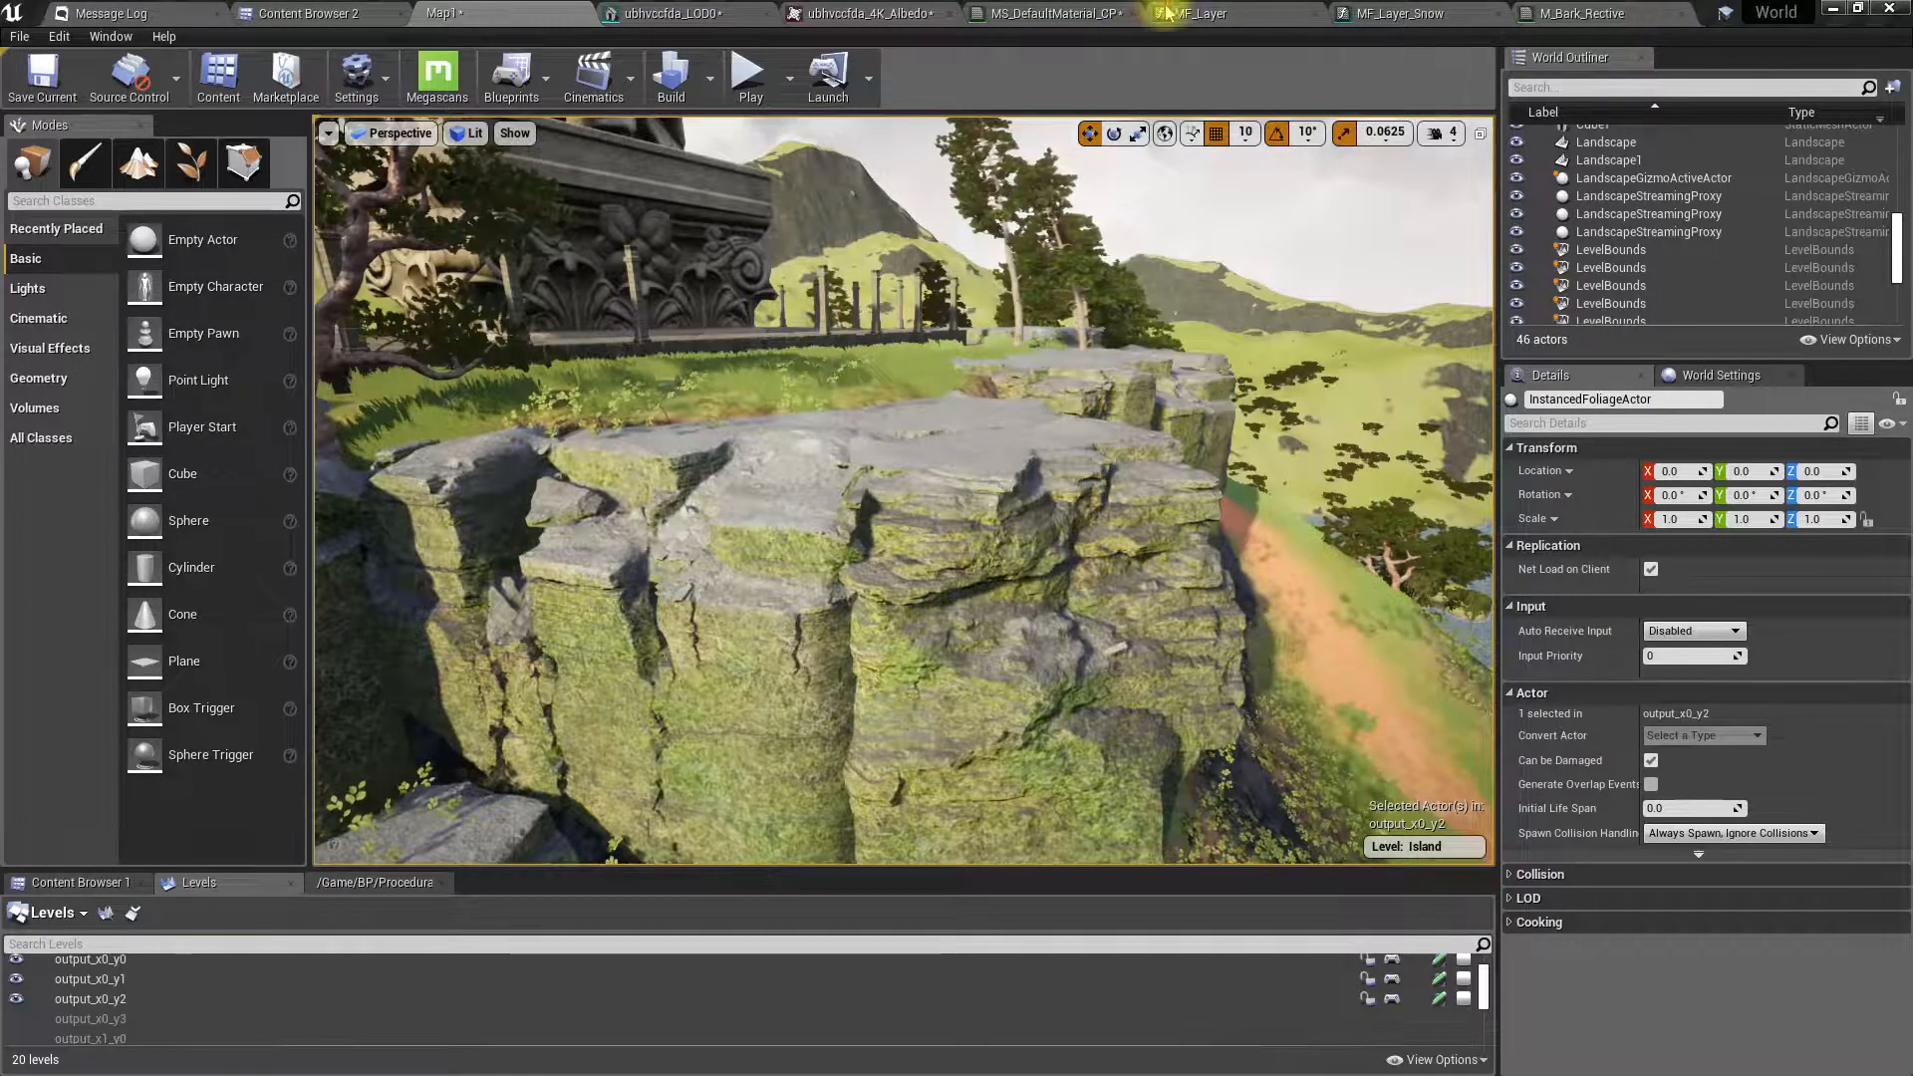
- In MS_DefaultMaterial_CP, set the default value of Blend Sharpness to 0.4 and of Blend Bias to -2
left_click(1036, 13)
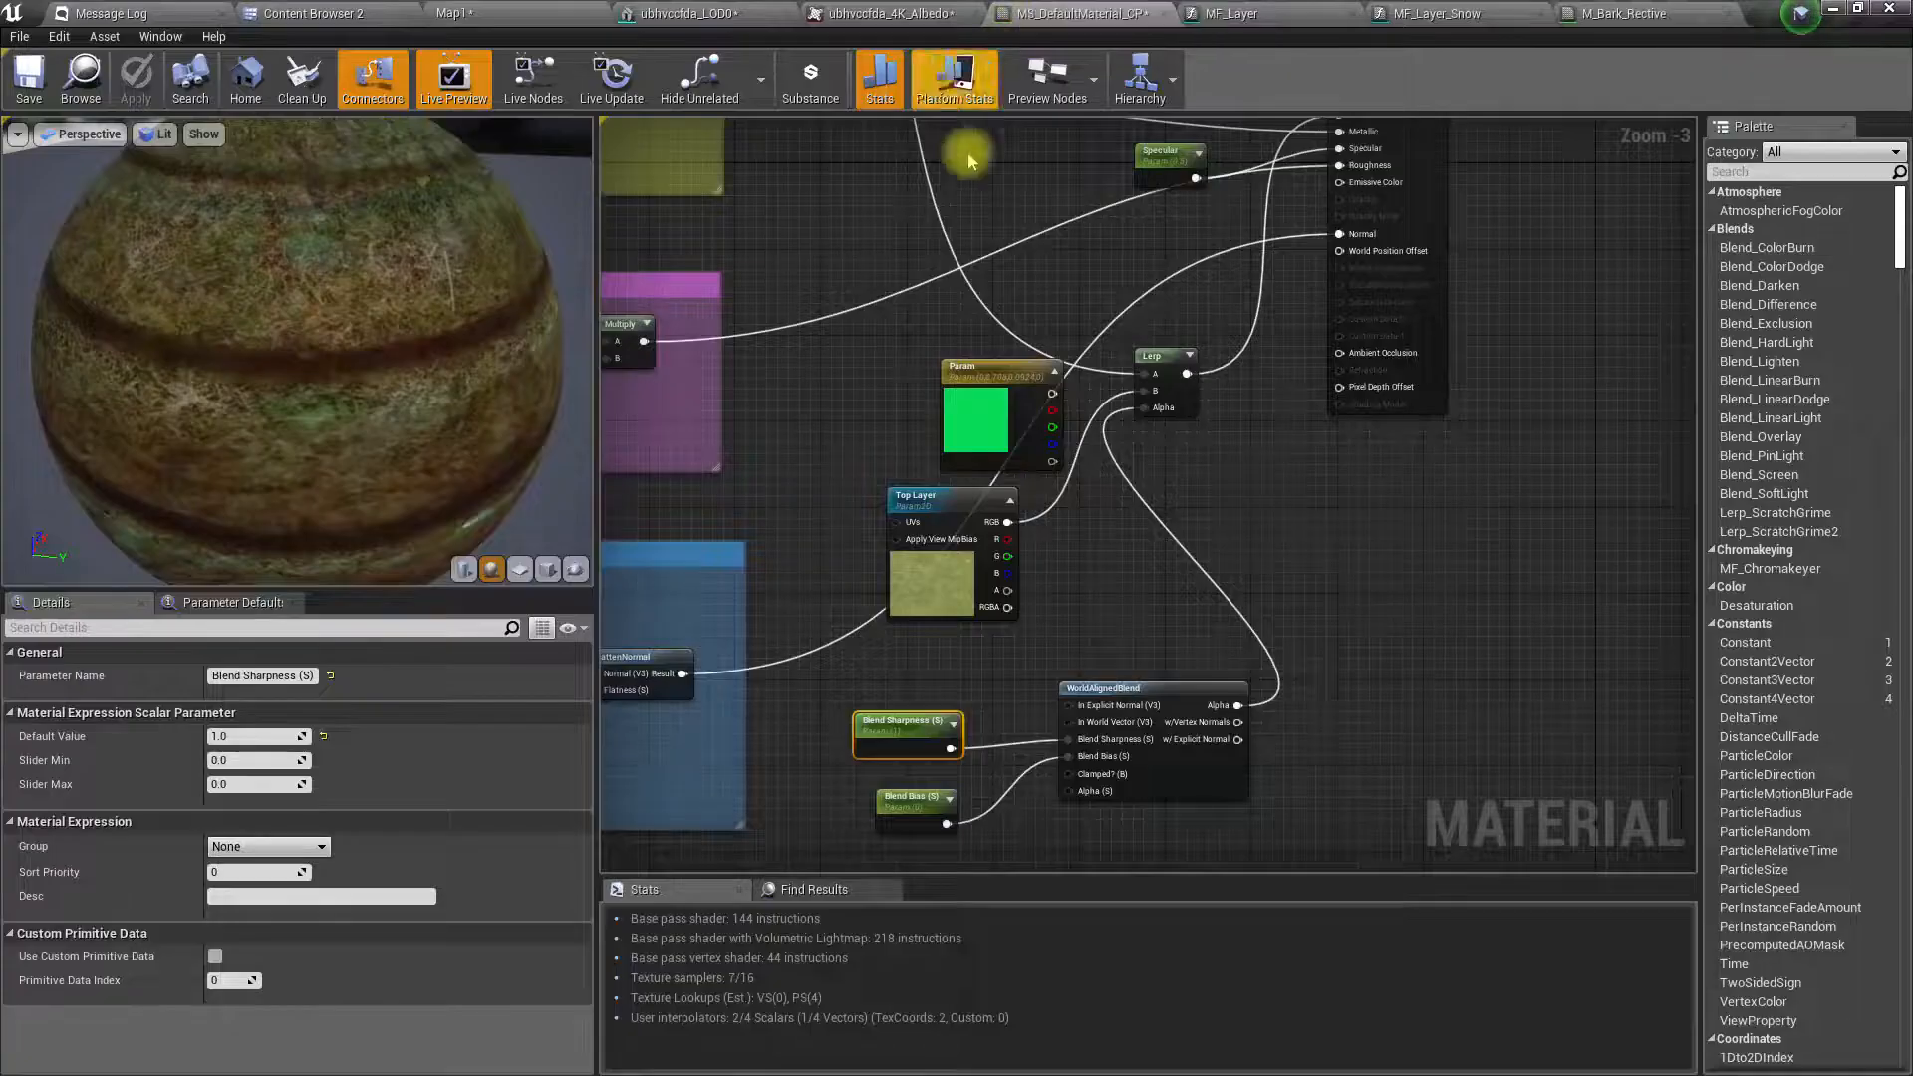
scroll(911, 782, "up", 2)
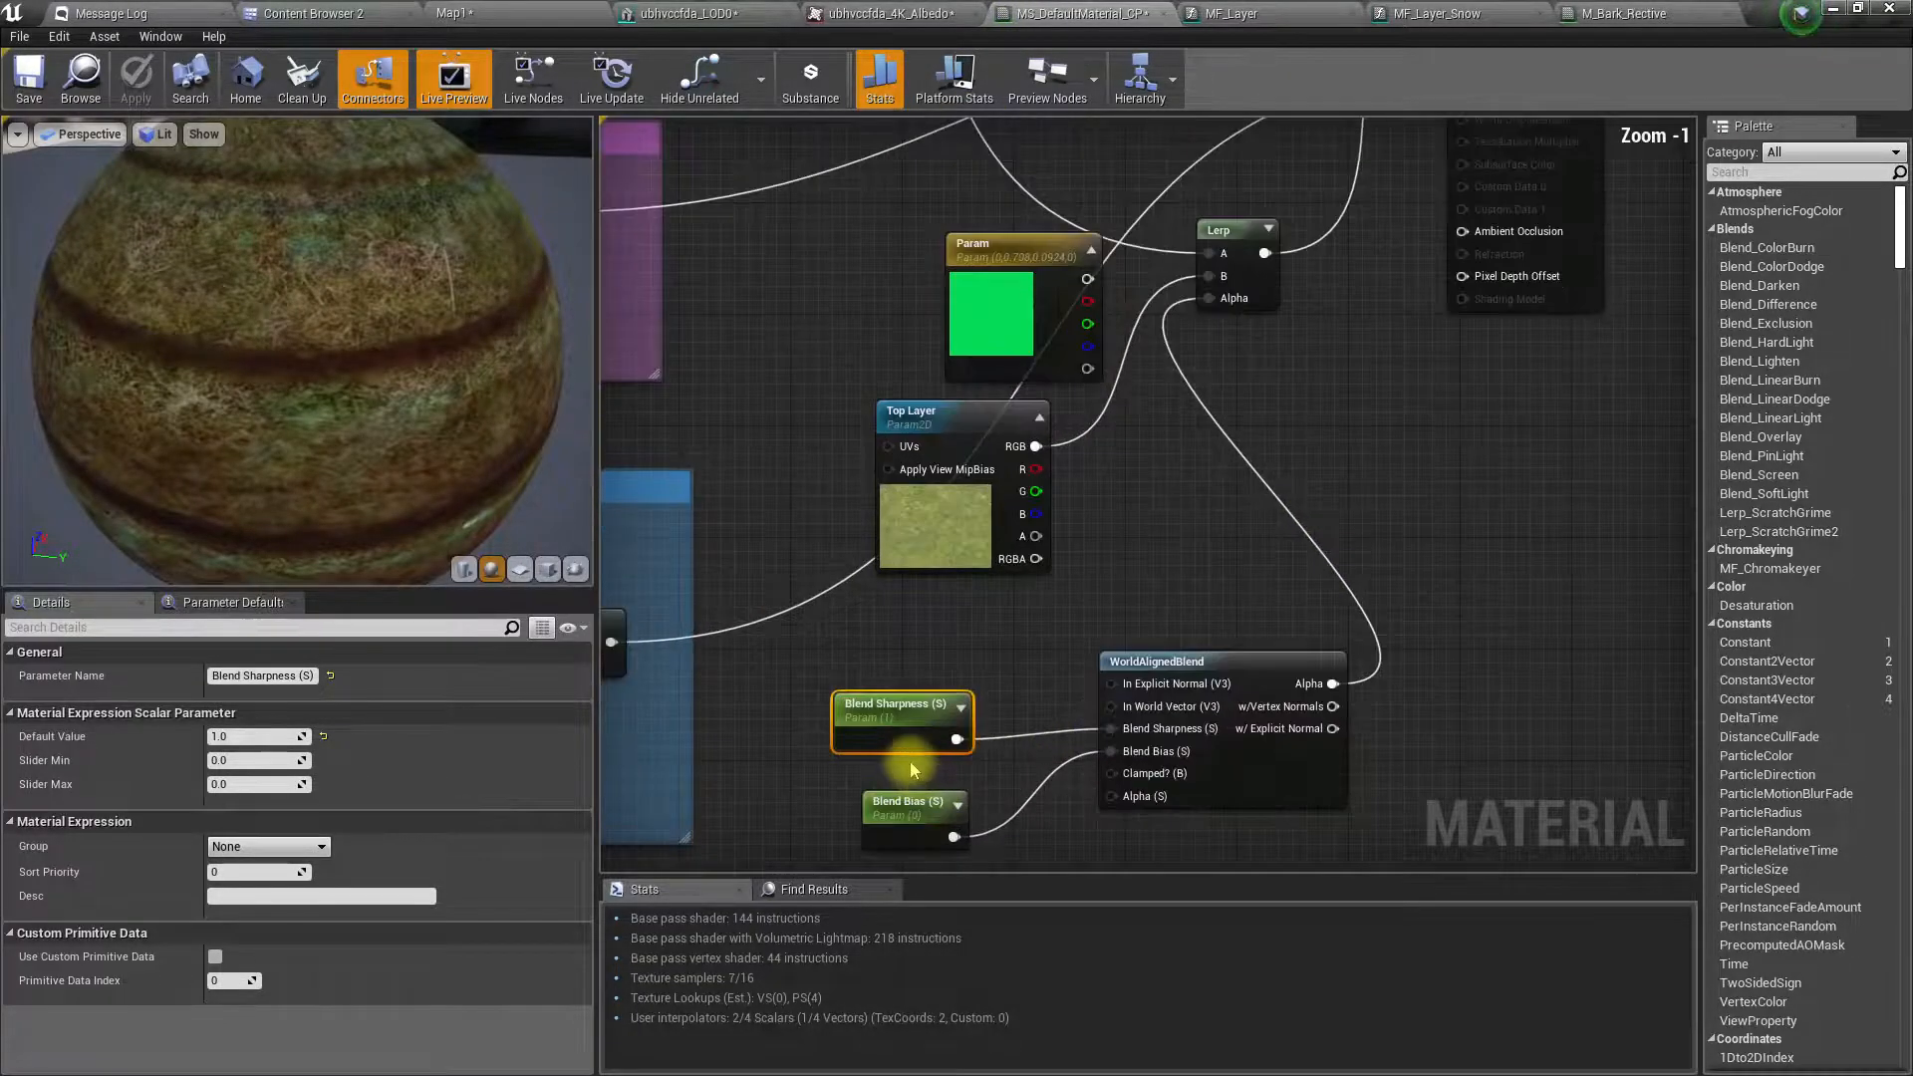
left_click(292, 736)
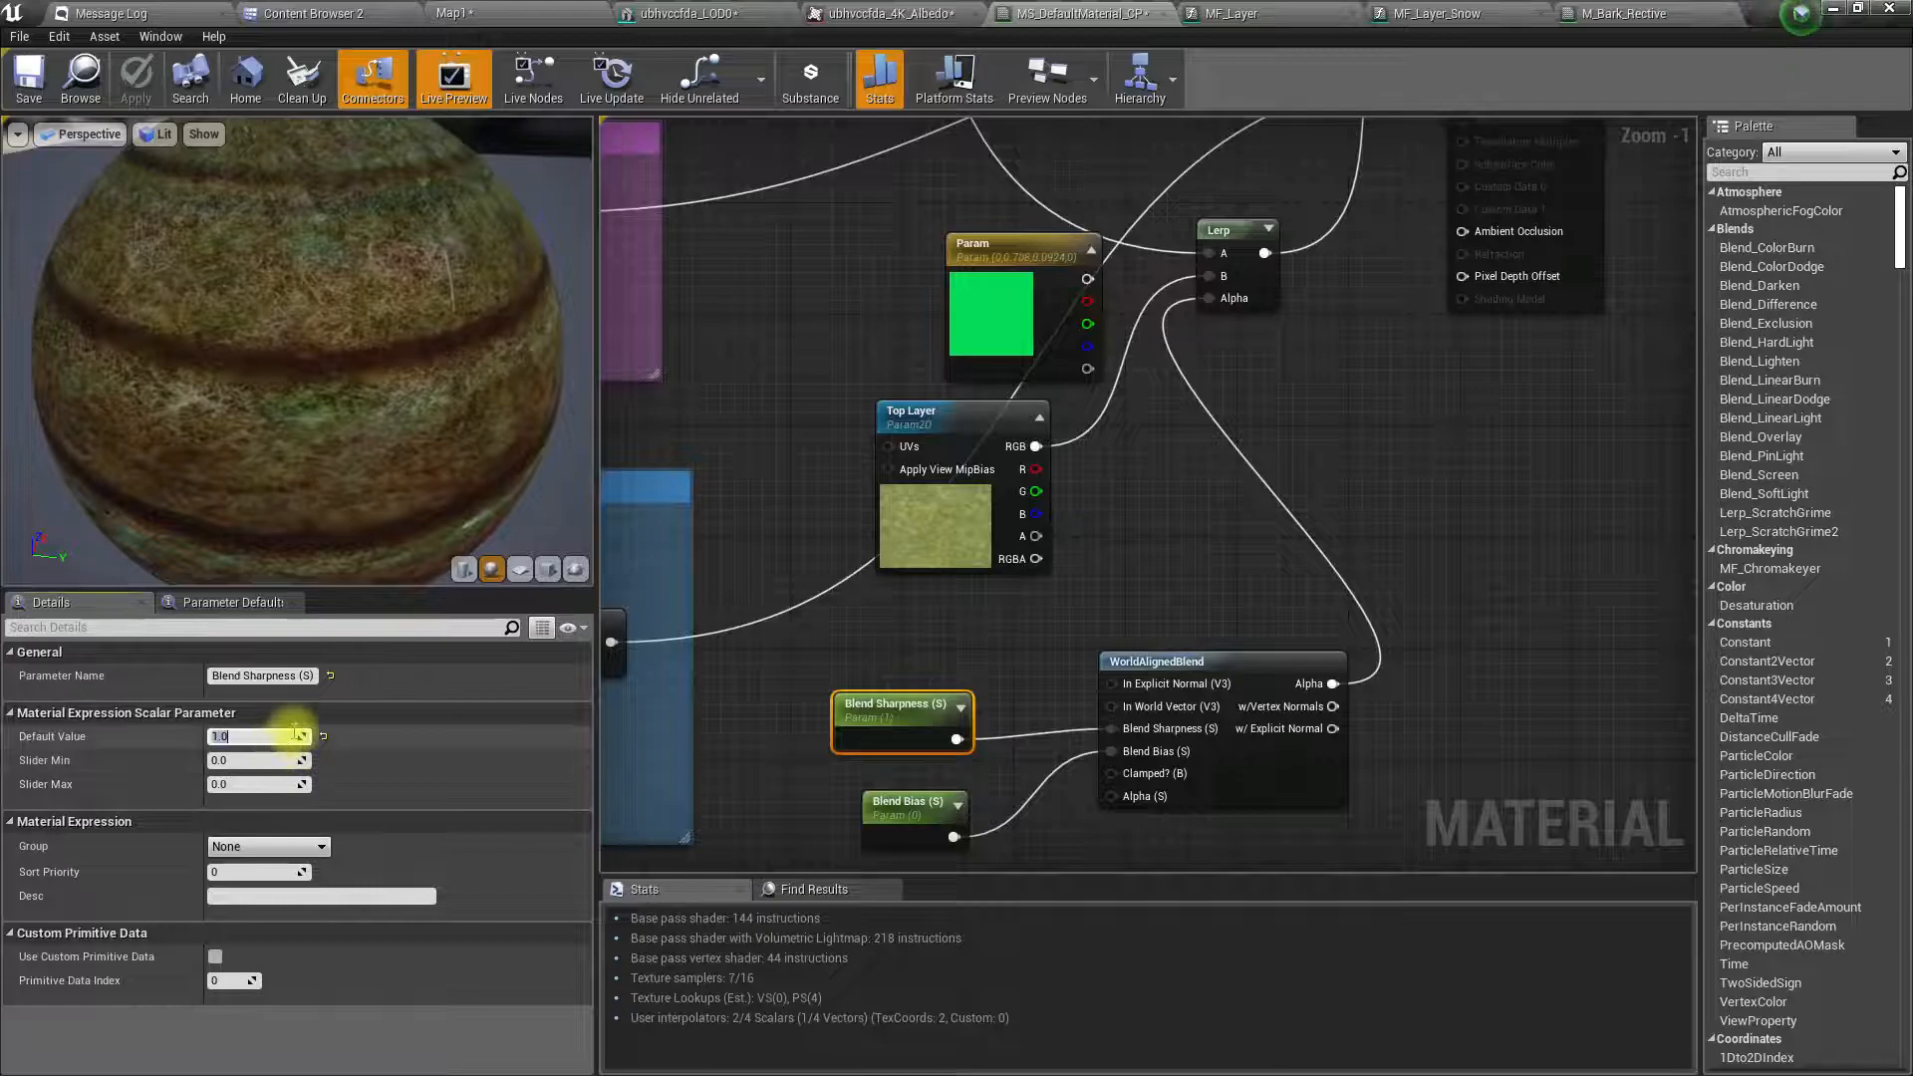
type("0.4")
key("Tab")
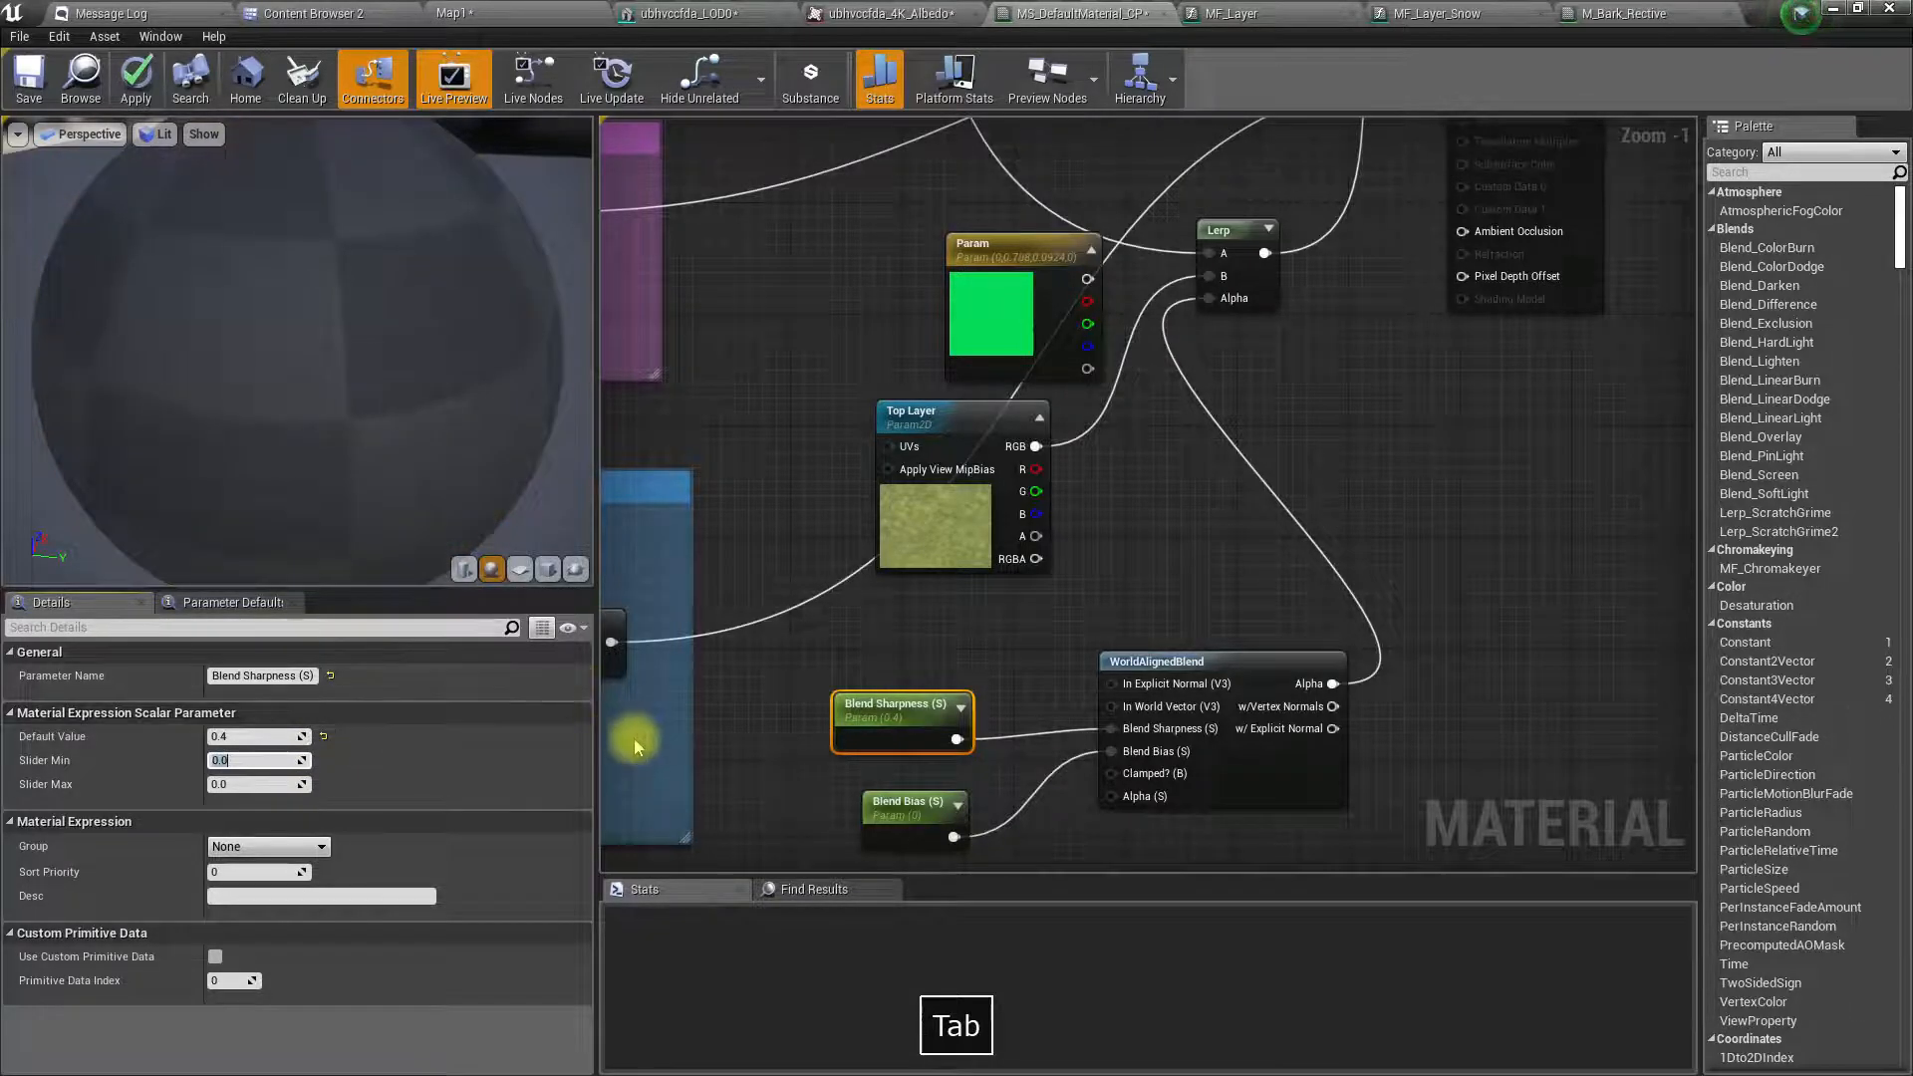
left_click(908, 803)
left_click(272, 741)
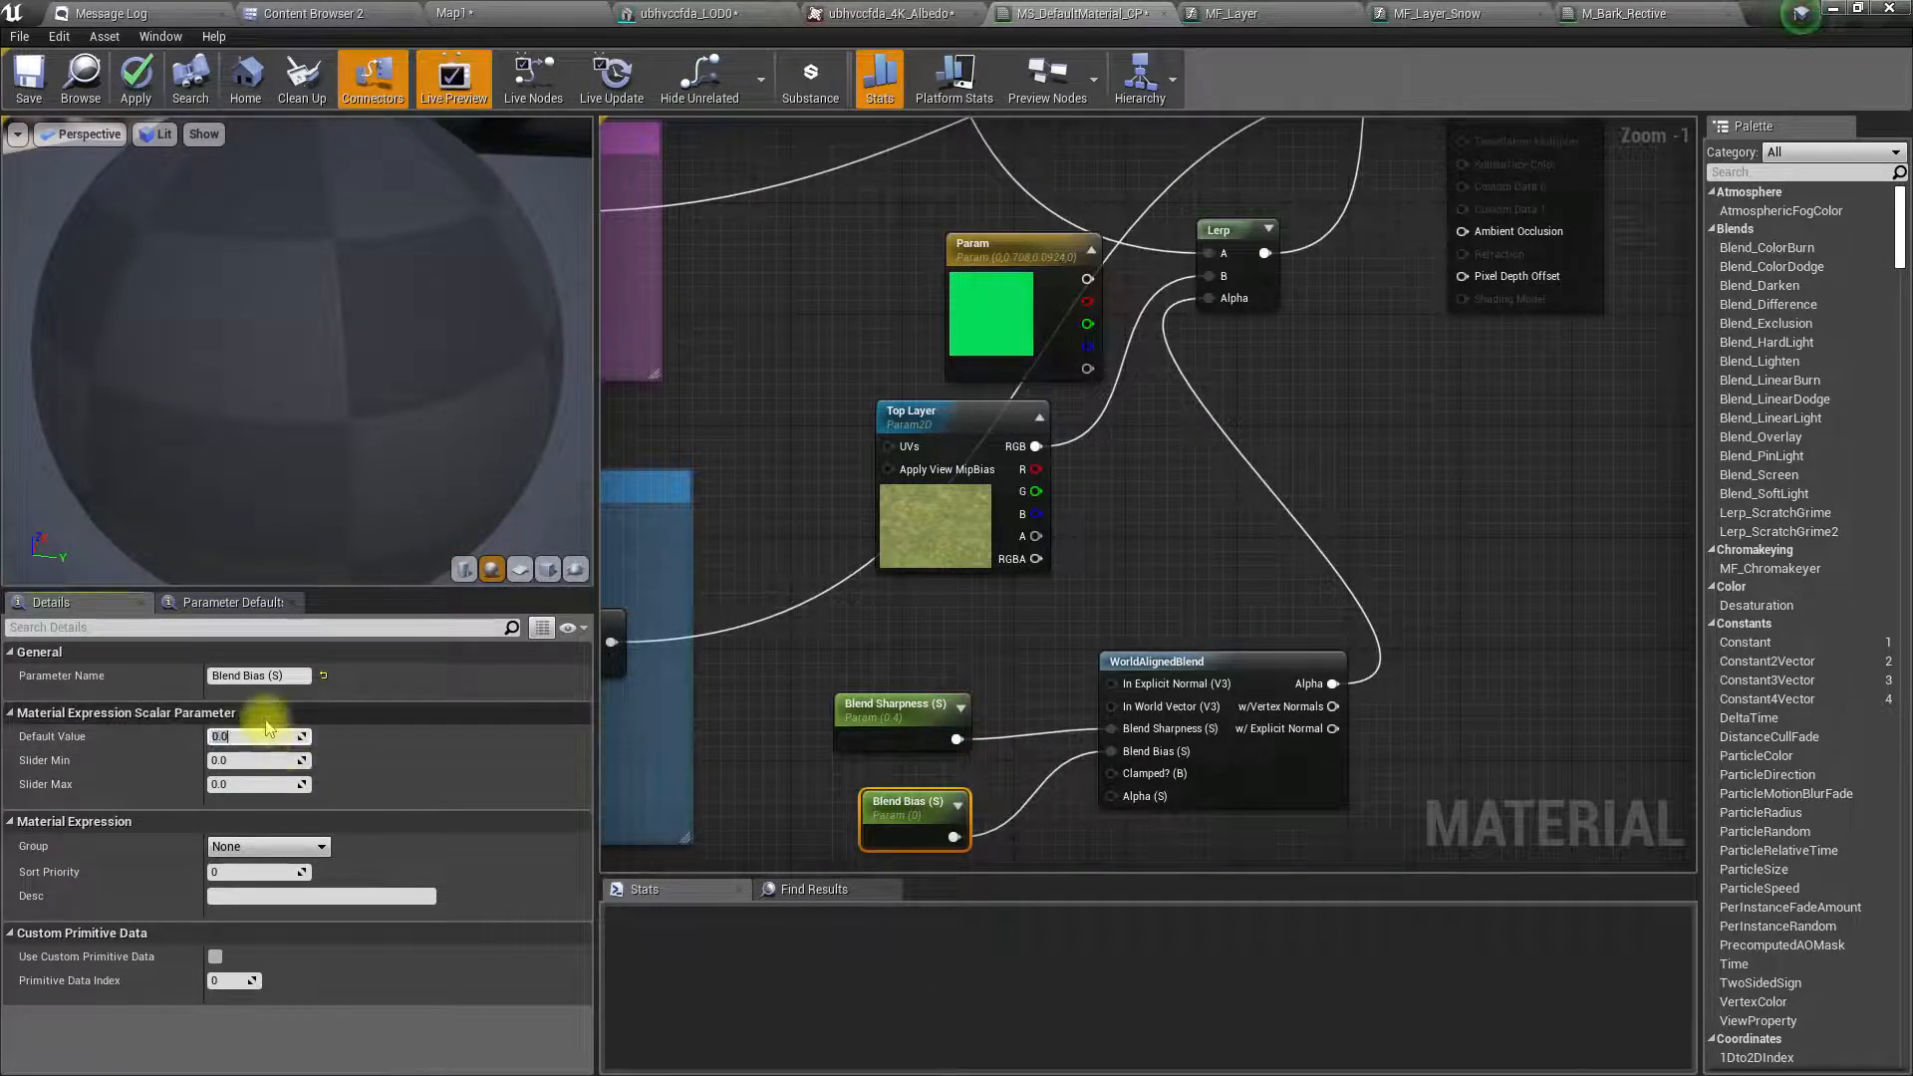
type("-2")
key("Return")
- Swap the final Lerp's inputs so the Top Layer texture's RGB feeds A and the albedo section's Lerp output feeds B
right_click_drag(1204, 316, 1176, 432)
left_click_drag(1009, 562, 1183, 377)
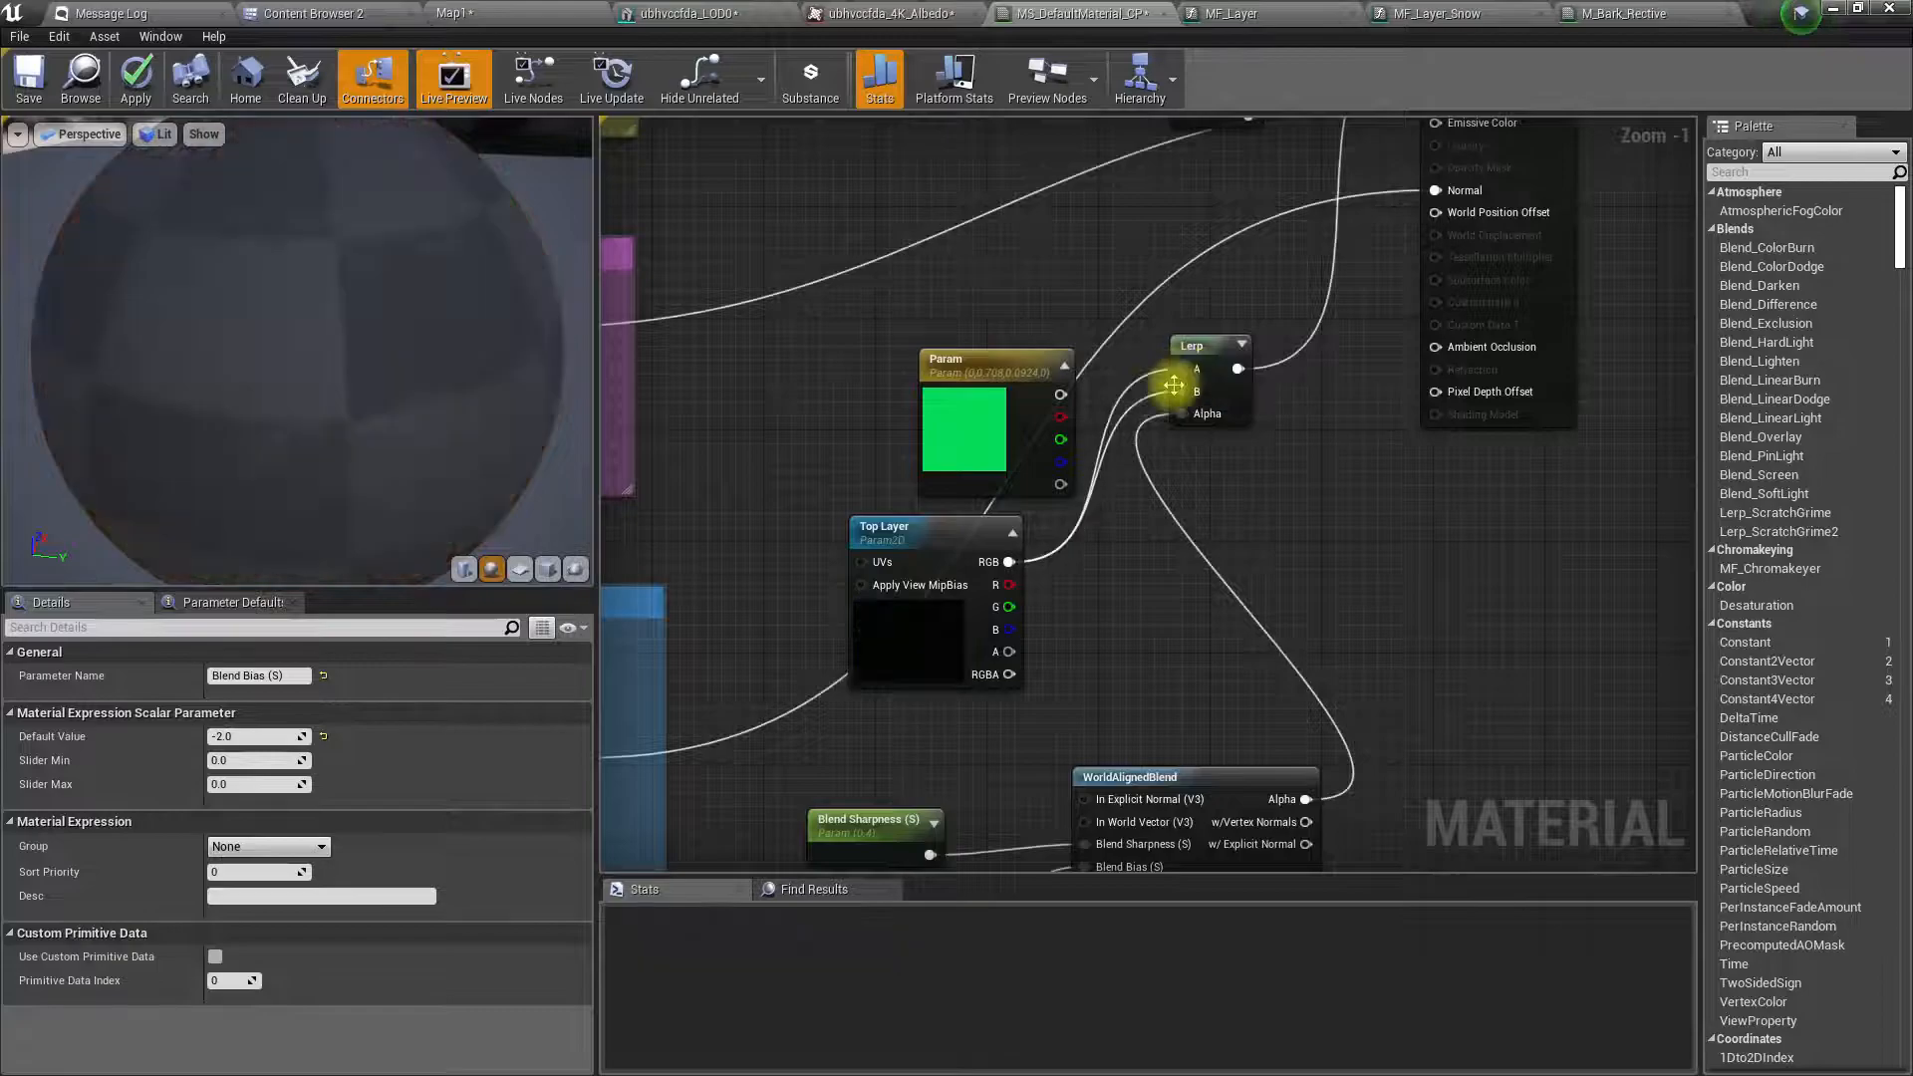
left_click_drag(1061, 394, 1113, 401)
right_click_drag(999, 288, 1096, 628)
right_click_drag(907, 438, 958, 627)
scroll(957, 627, "down", 1)
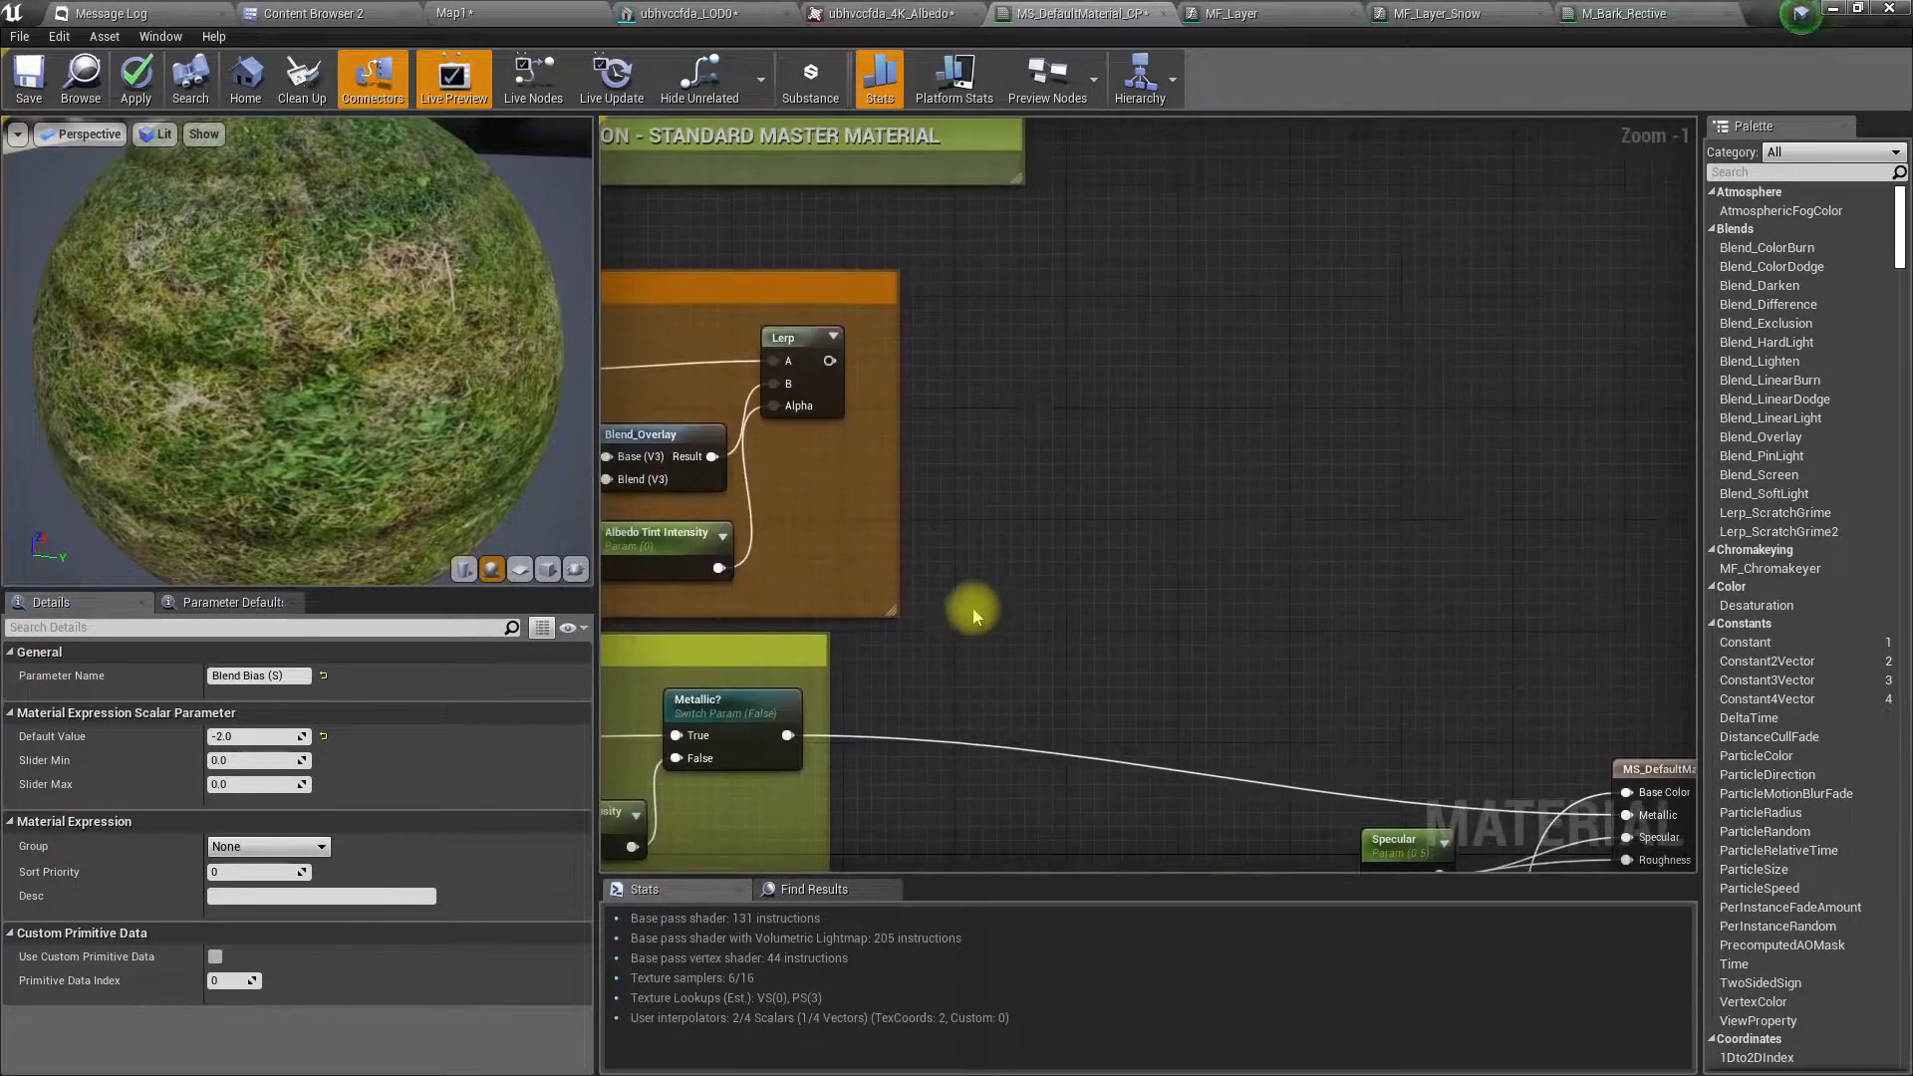
scroll(990, 414, "down", 2)
left_click_drag(889, 472, 1209, 391)
scroll(1210, 646, "up", 2)
left_click_drag(1042, 578, 968, 551)
- Add a TextureCoordinate node feeding the Top Layer texture's UVs and shift the Top Layer node to make room between them
right_click_drag(844, 742, 970, 615)
left_click_drag(1058, 592, 944, 578)
type("tex")
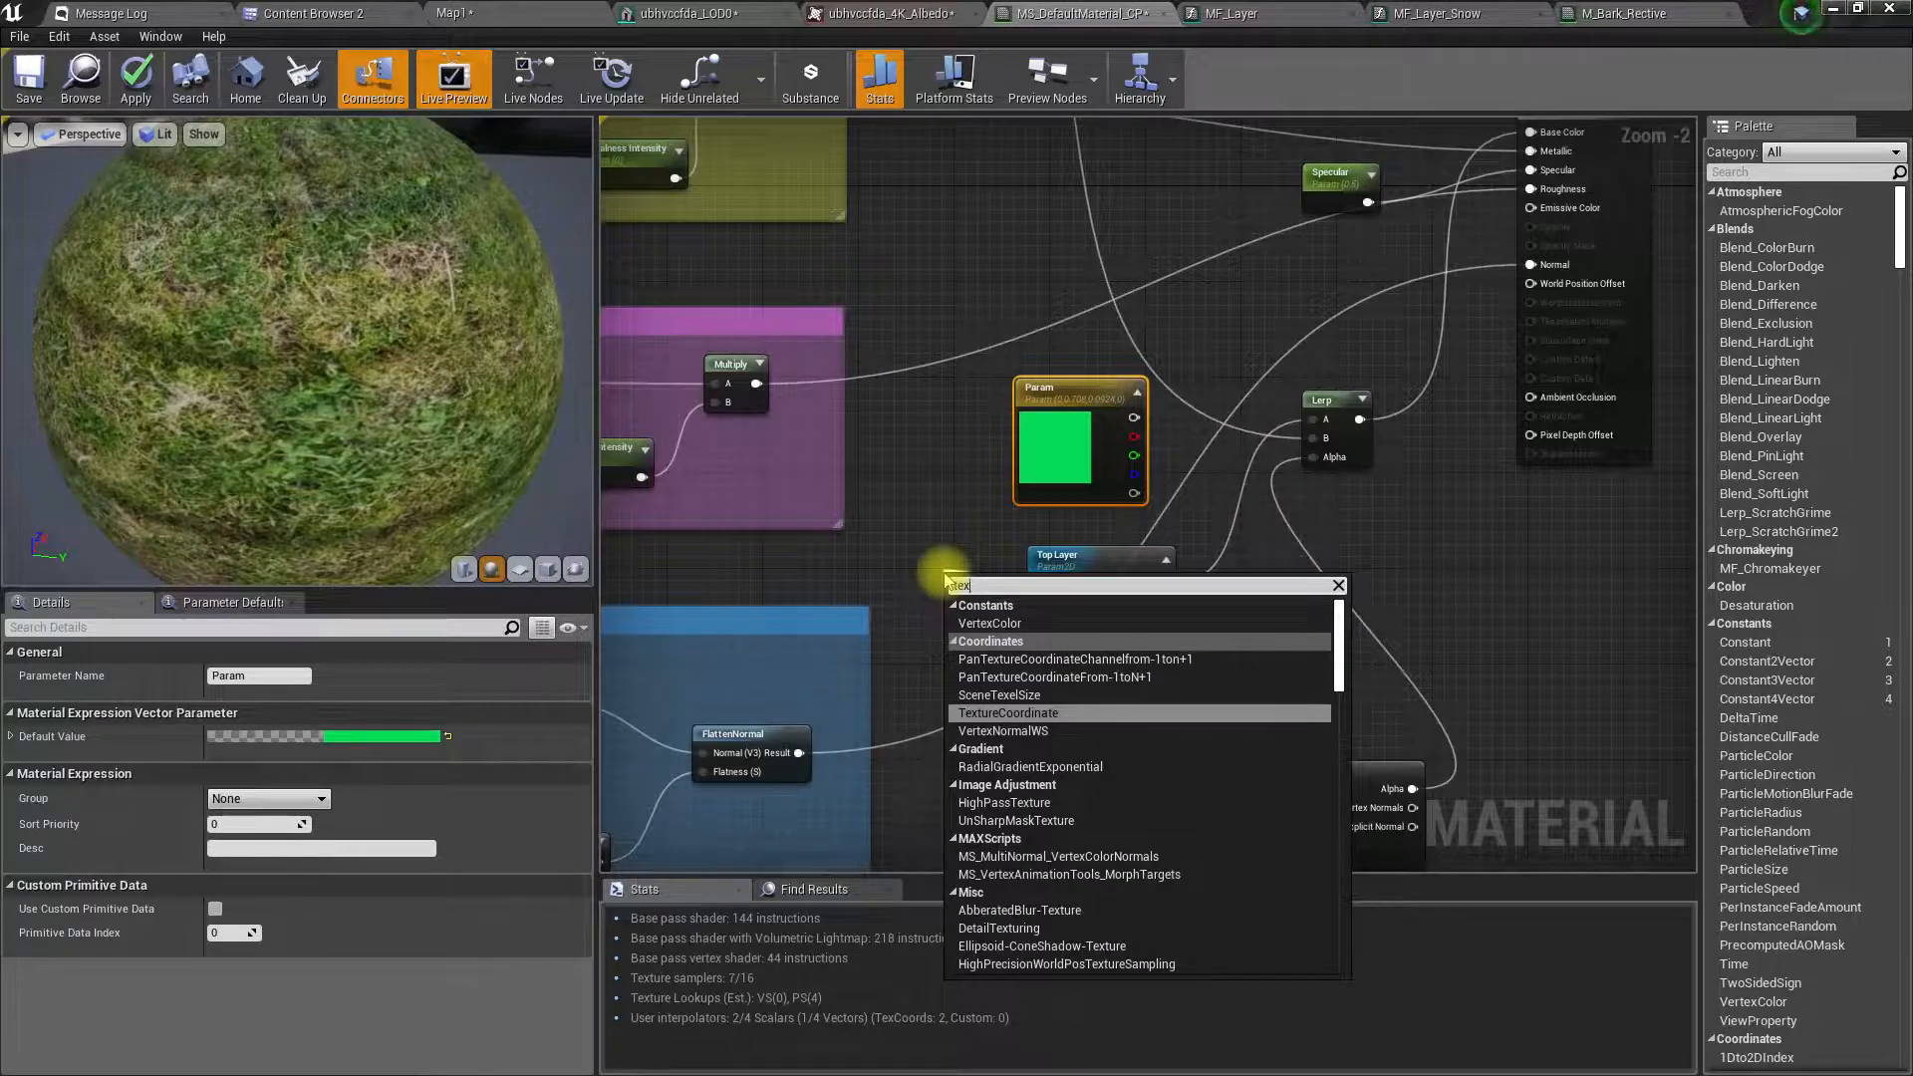
key("Return")
left_click_drag(1127, 555, 1222, 578)
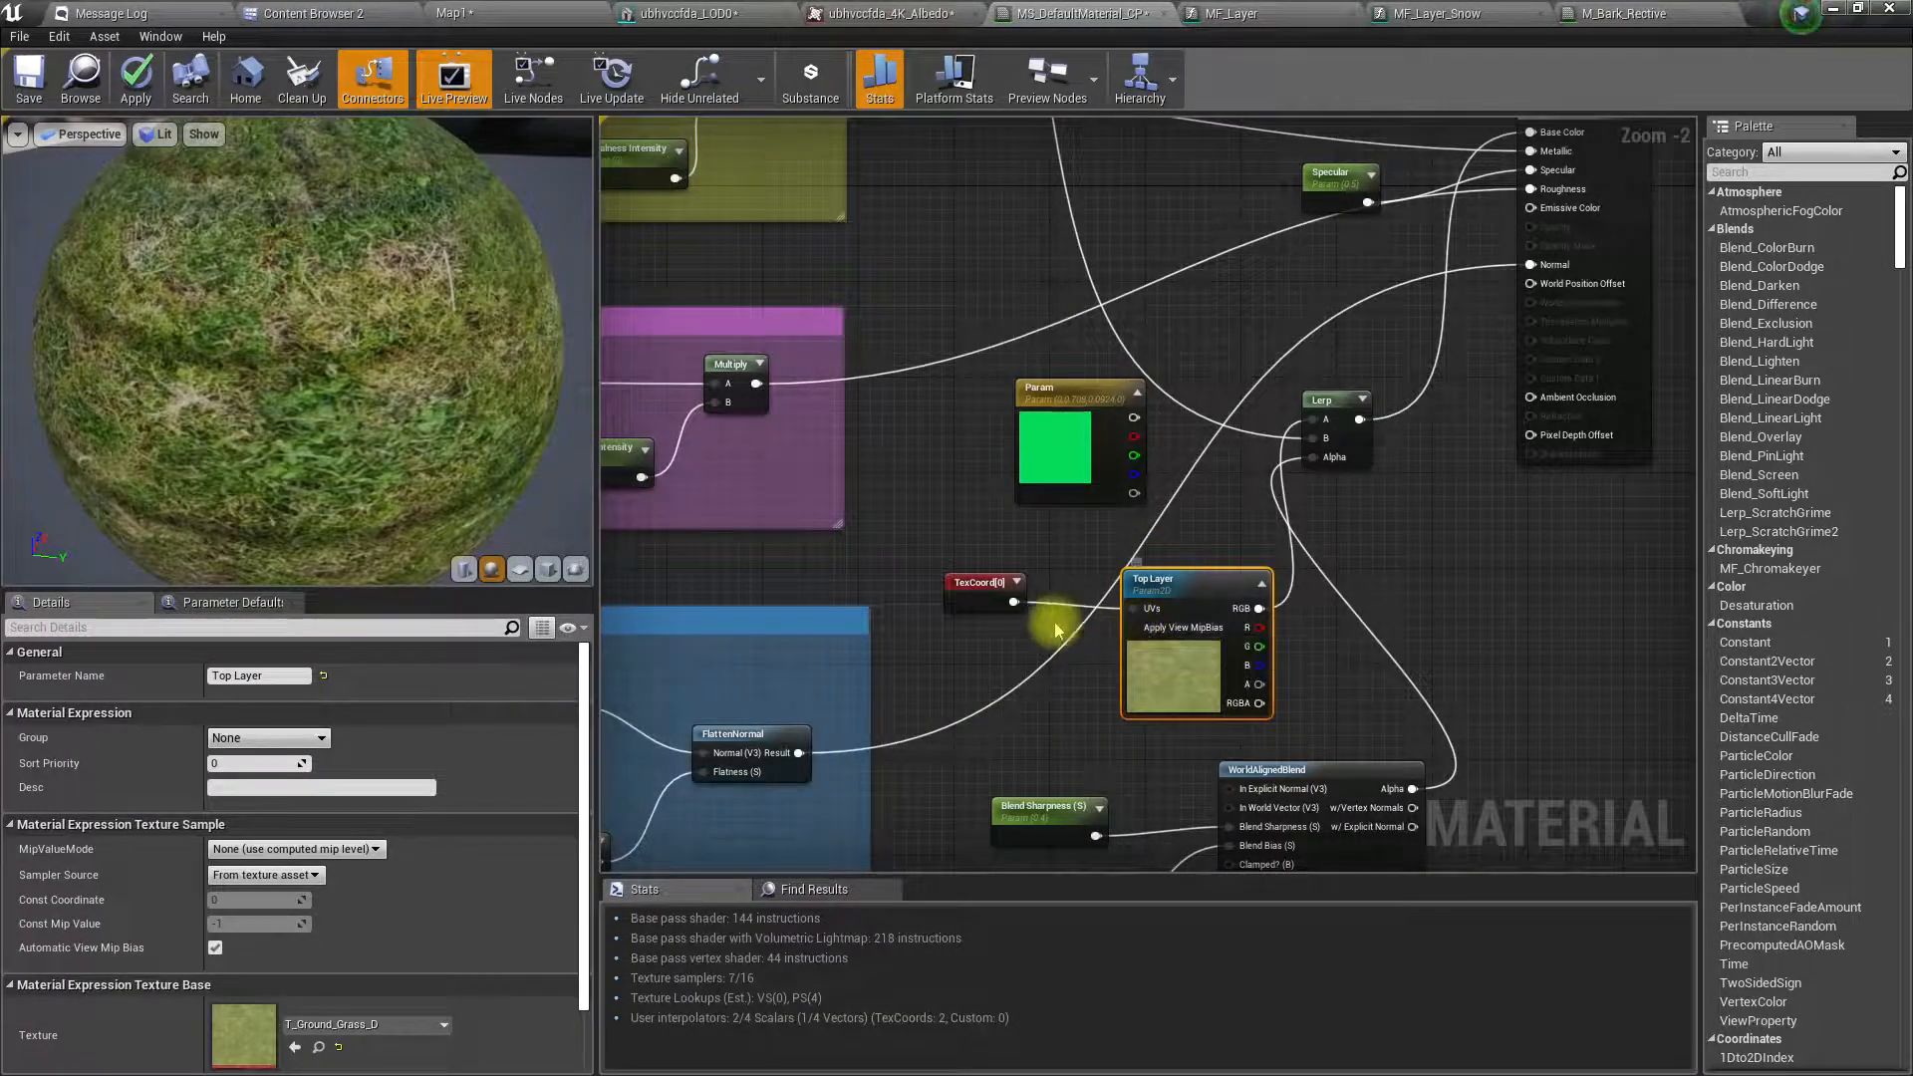
- Insert a Multiply node between the TexCoord node and the Top Layer texture's UVs input
left_click(994, 603)
left_click_drag(997, 601, 1027, 611)
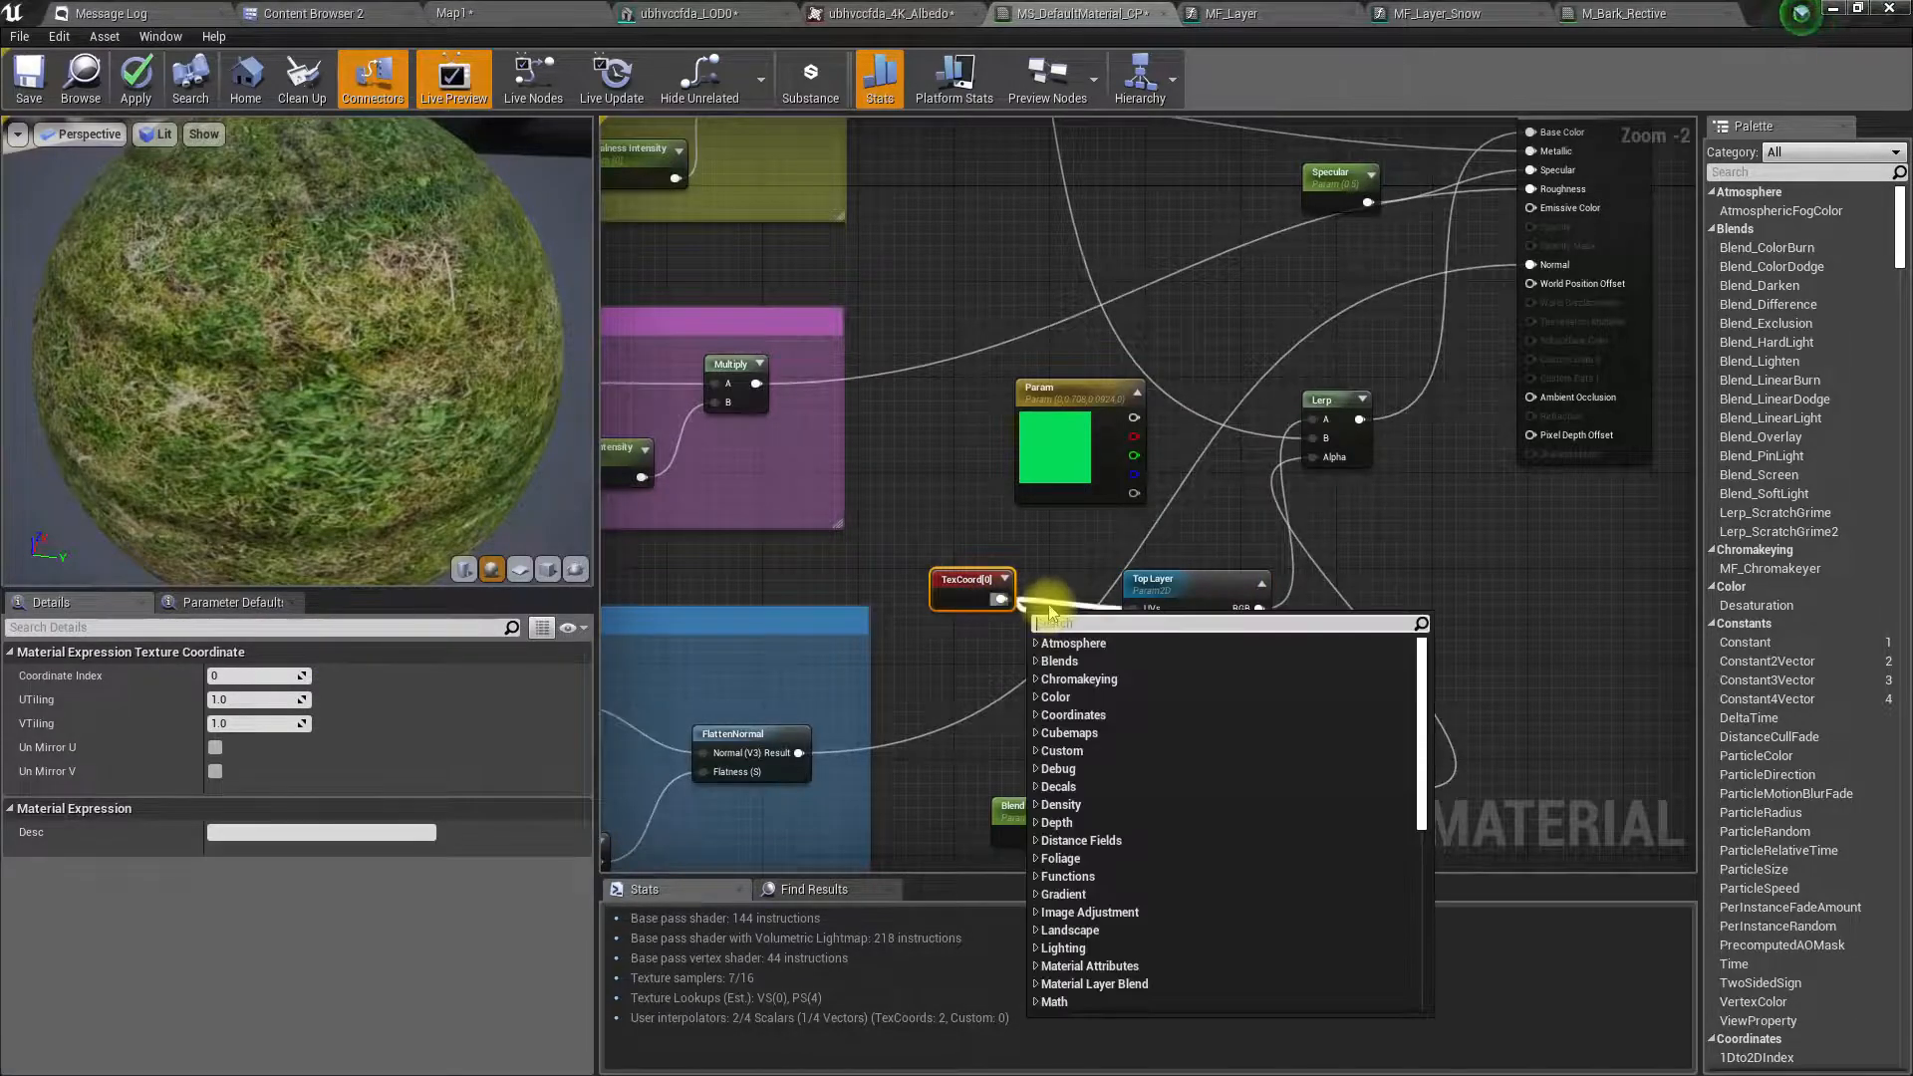
type("*")
key("Return")
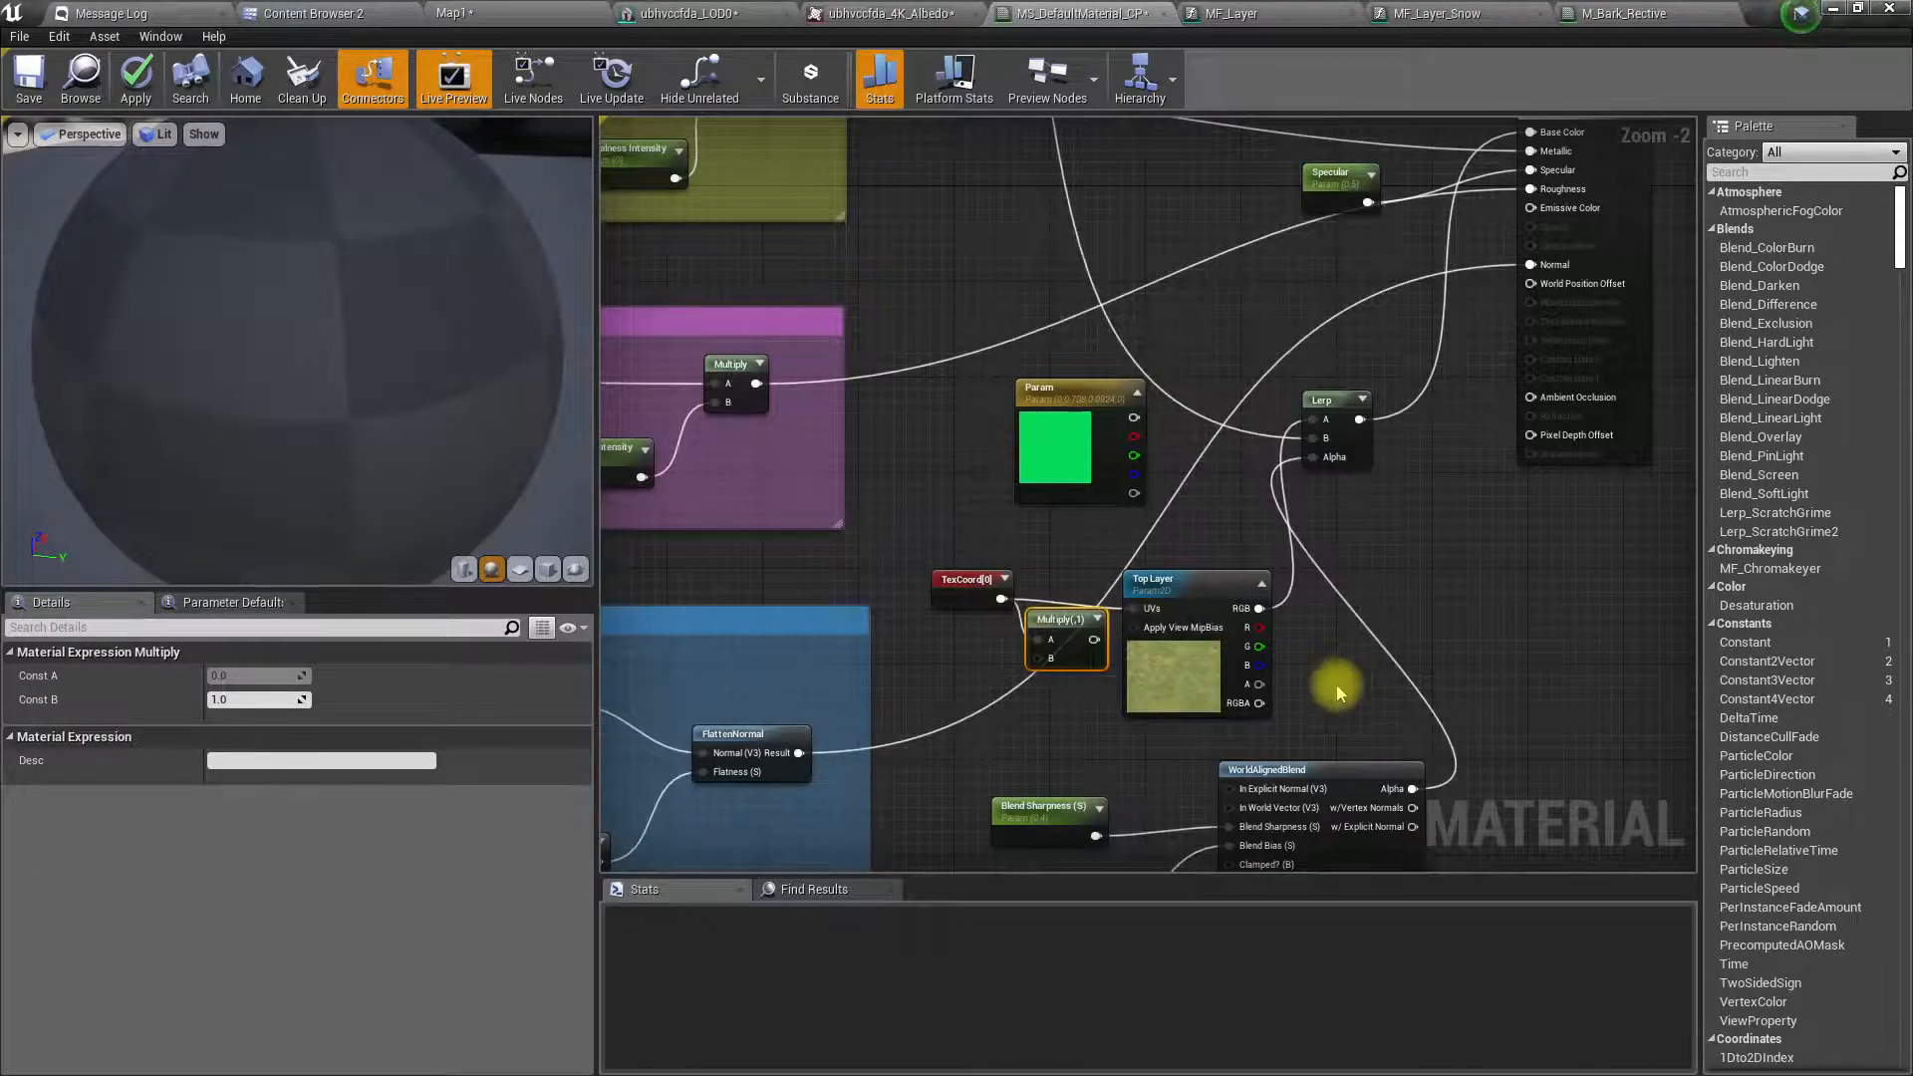
left_click_drag(1091, 643, 1133, 609)
- Promote the Multiply's B input to a parameter named Detail Tiling with a default value of 2
right_click(1040, 671)
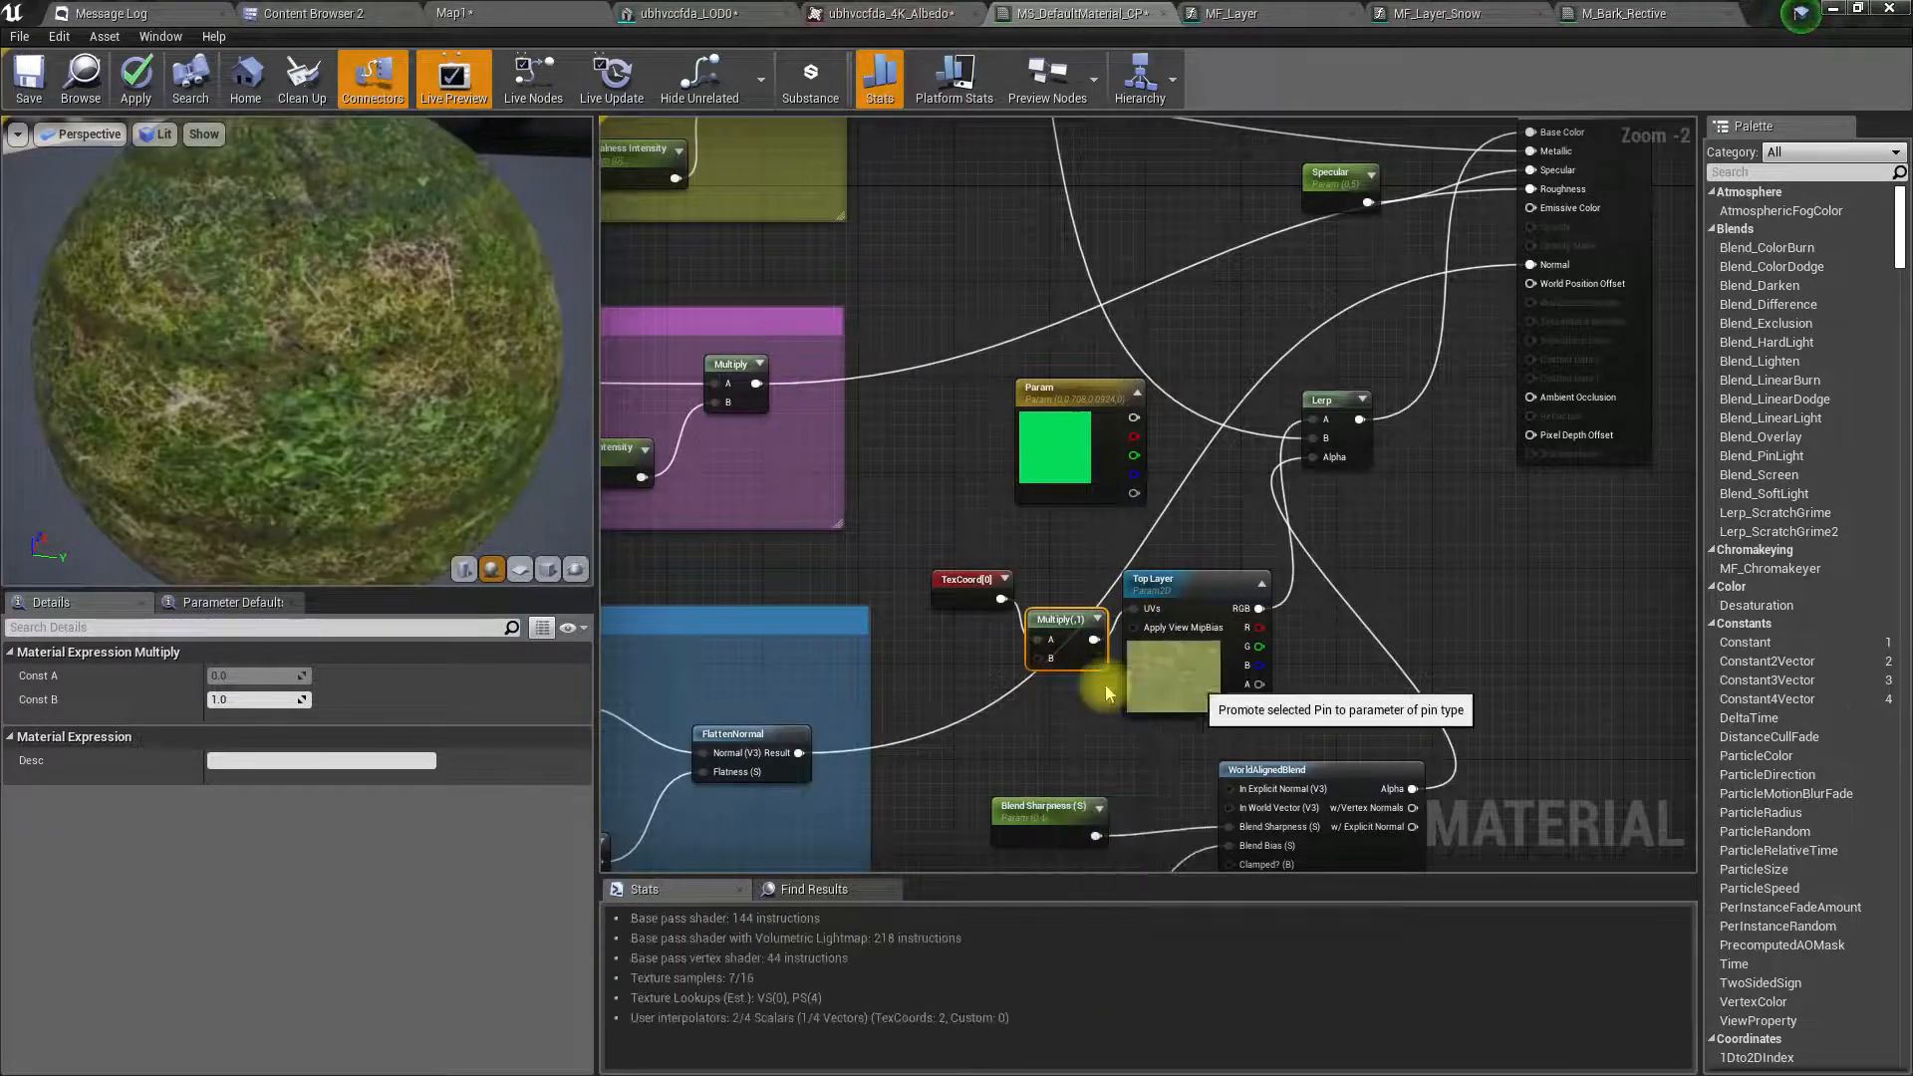
left_click(1094, 685)
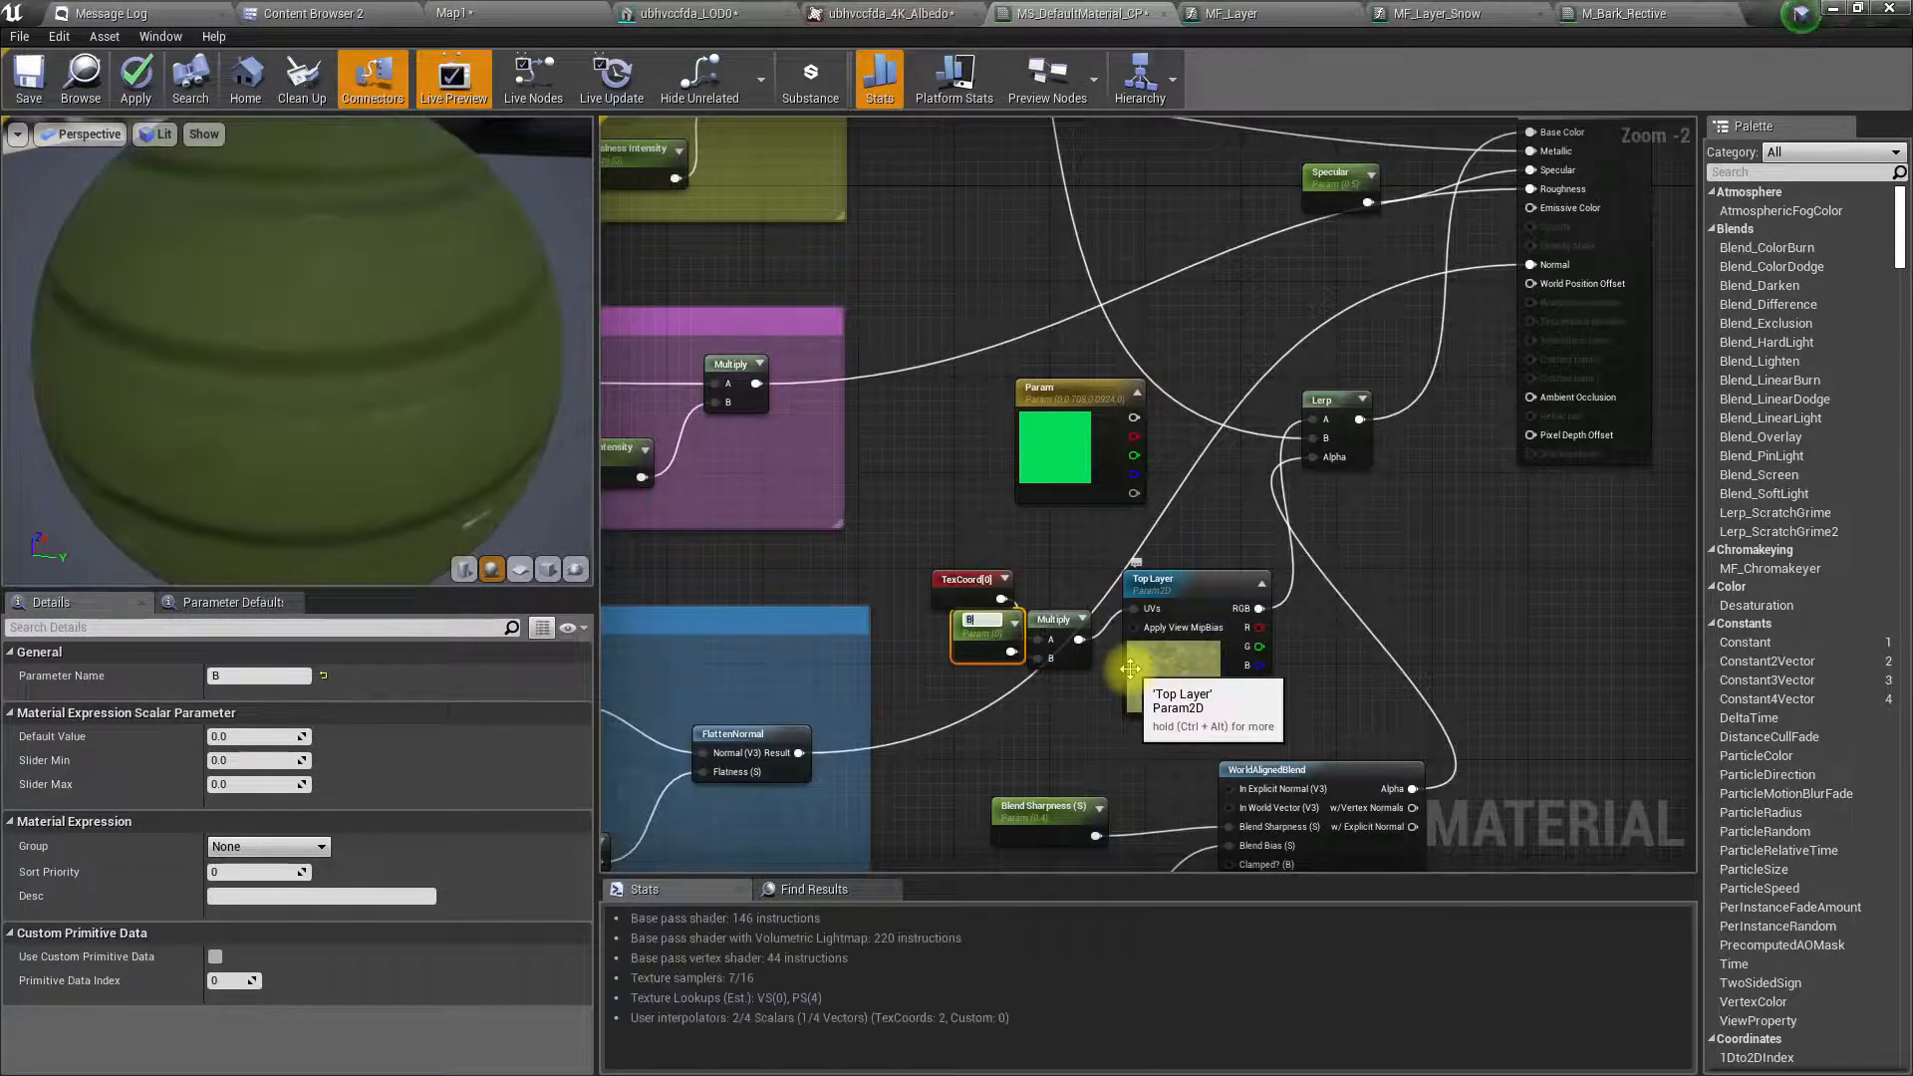
type("Detail Tiling")
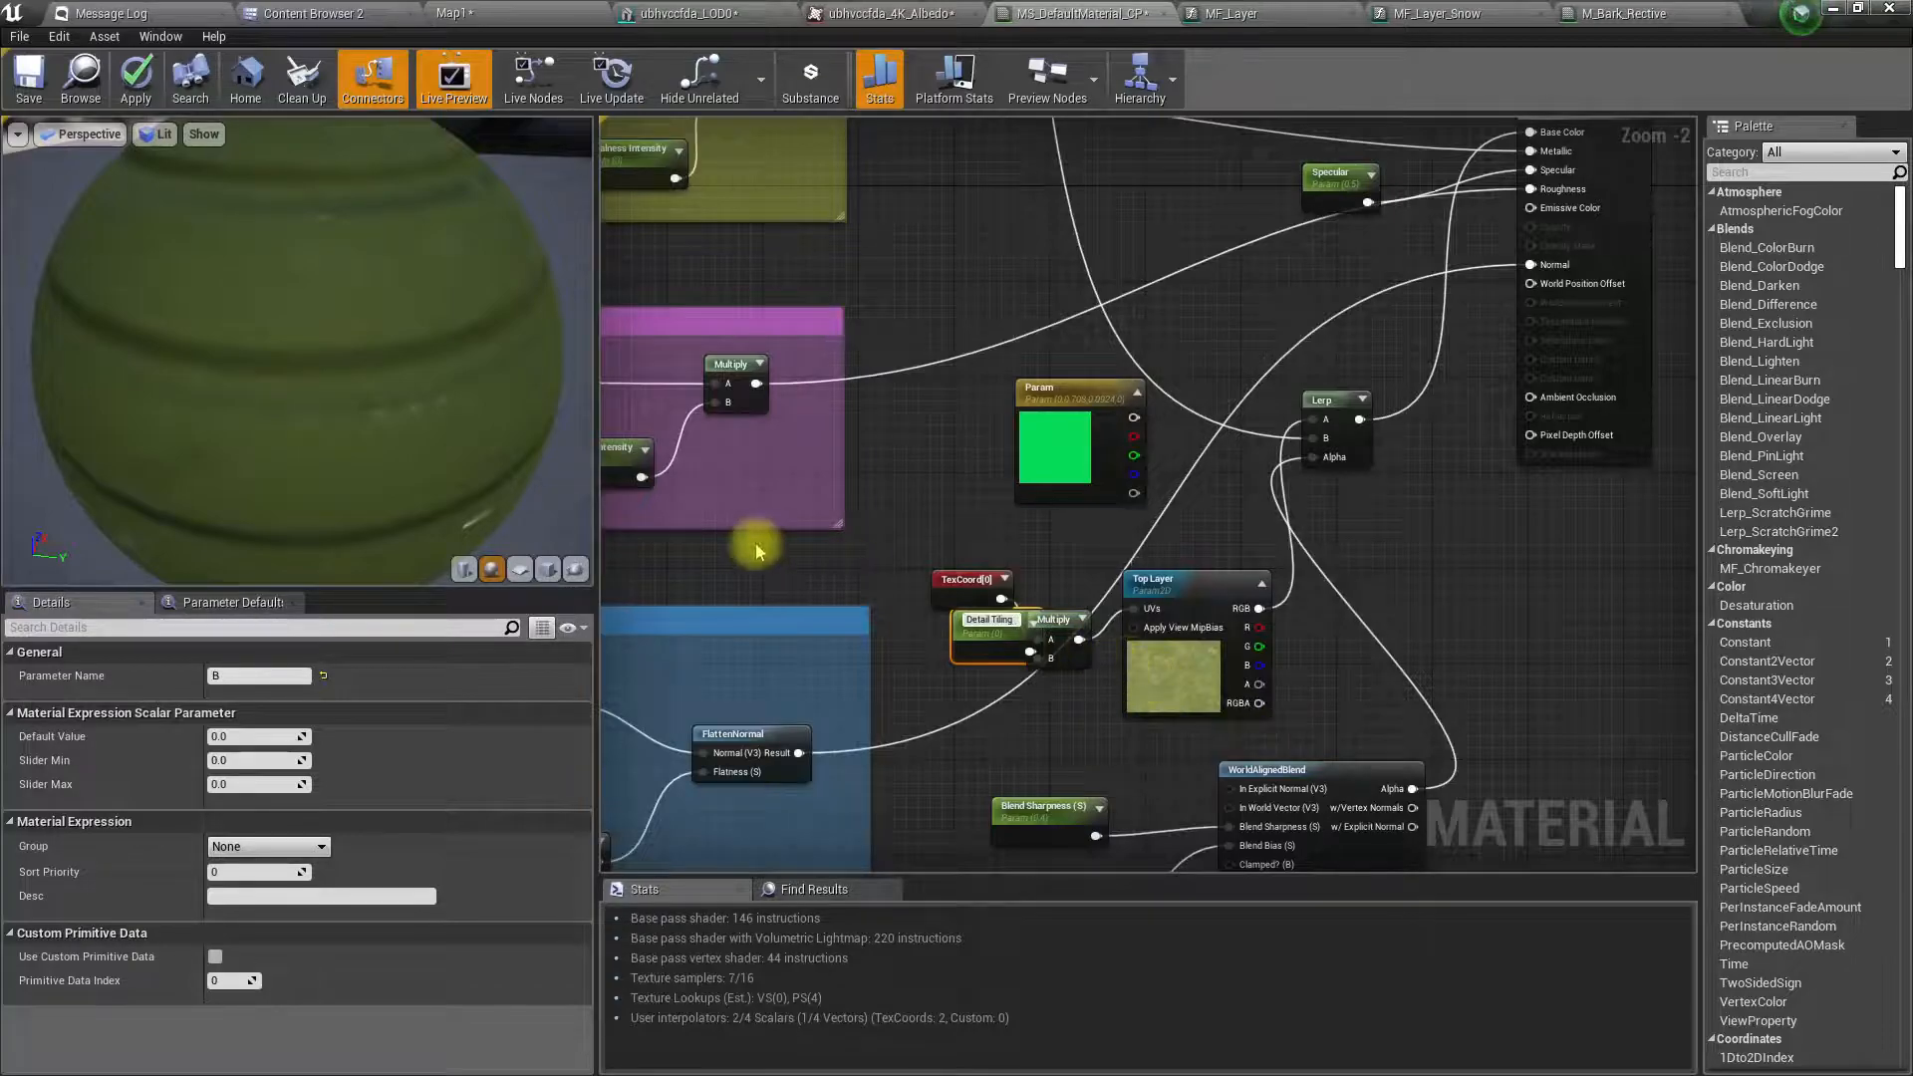
left_click(239, 738)
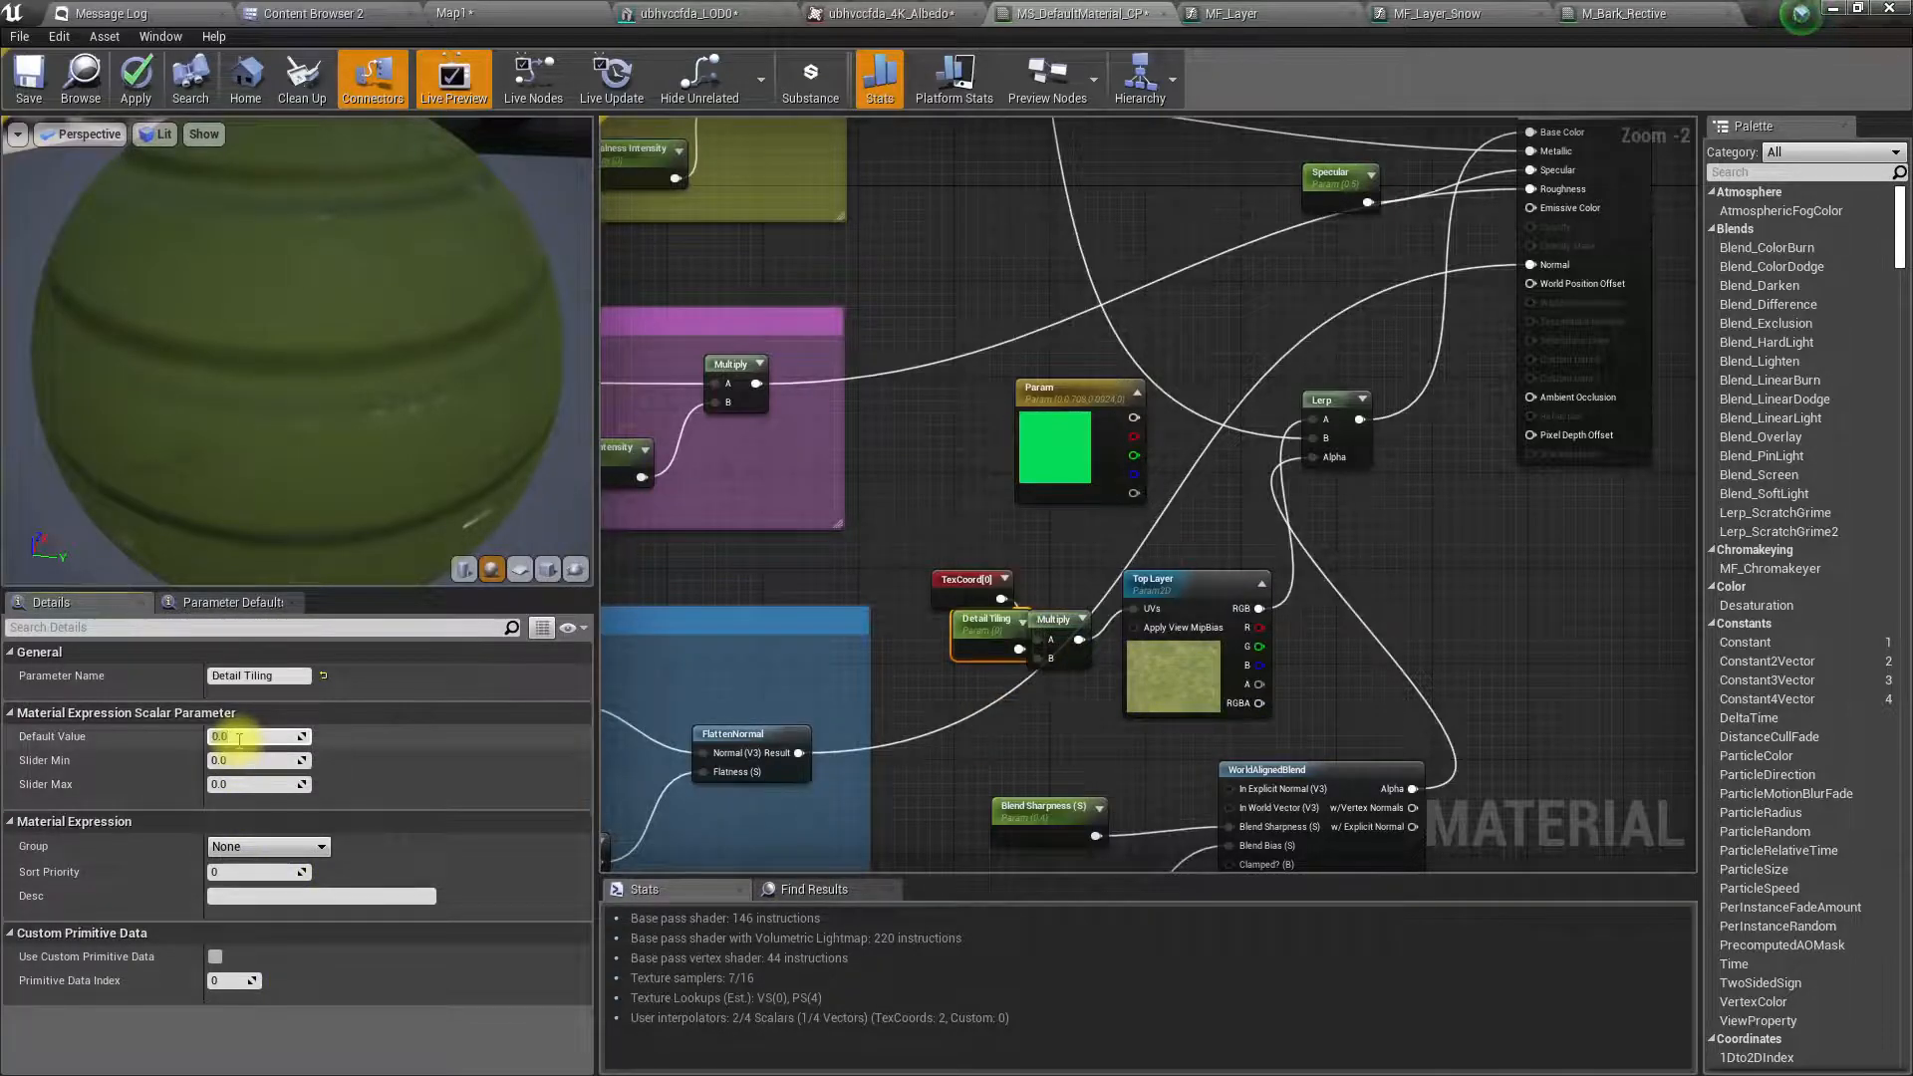
type("2")
key("Return")
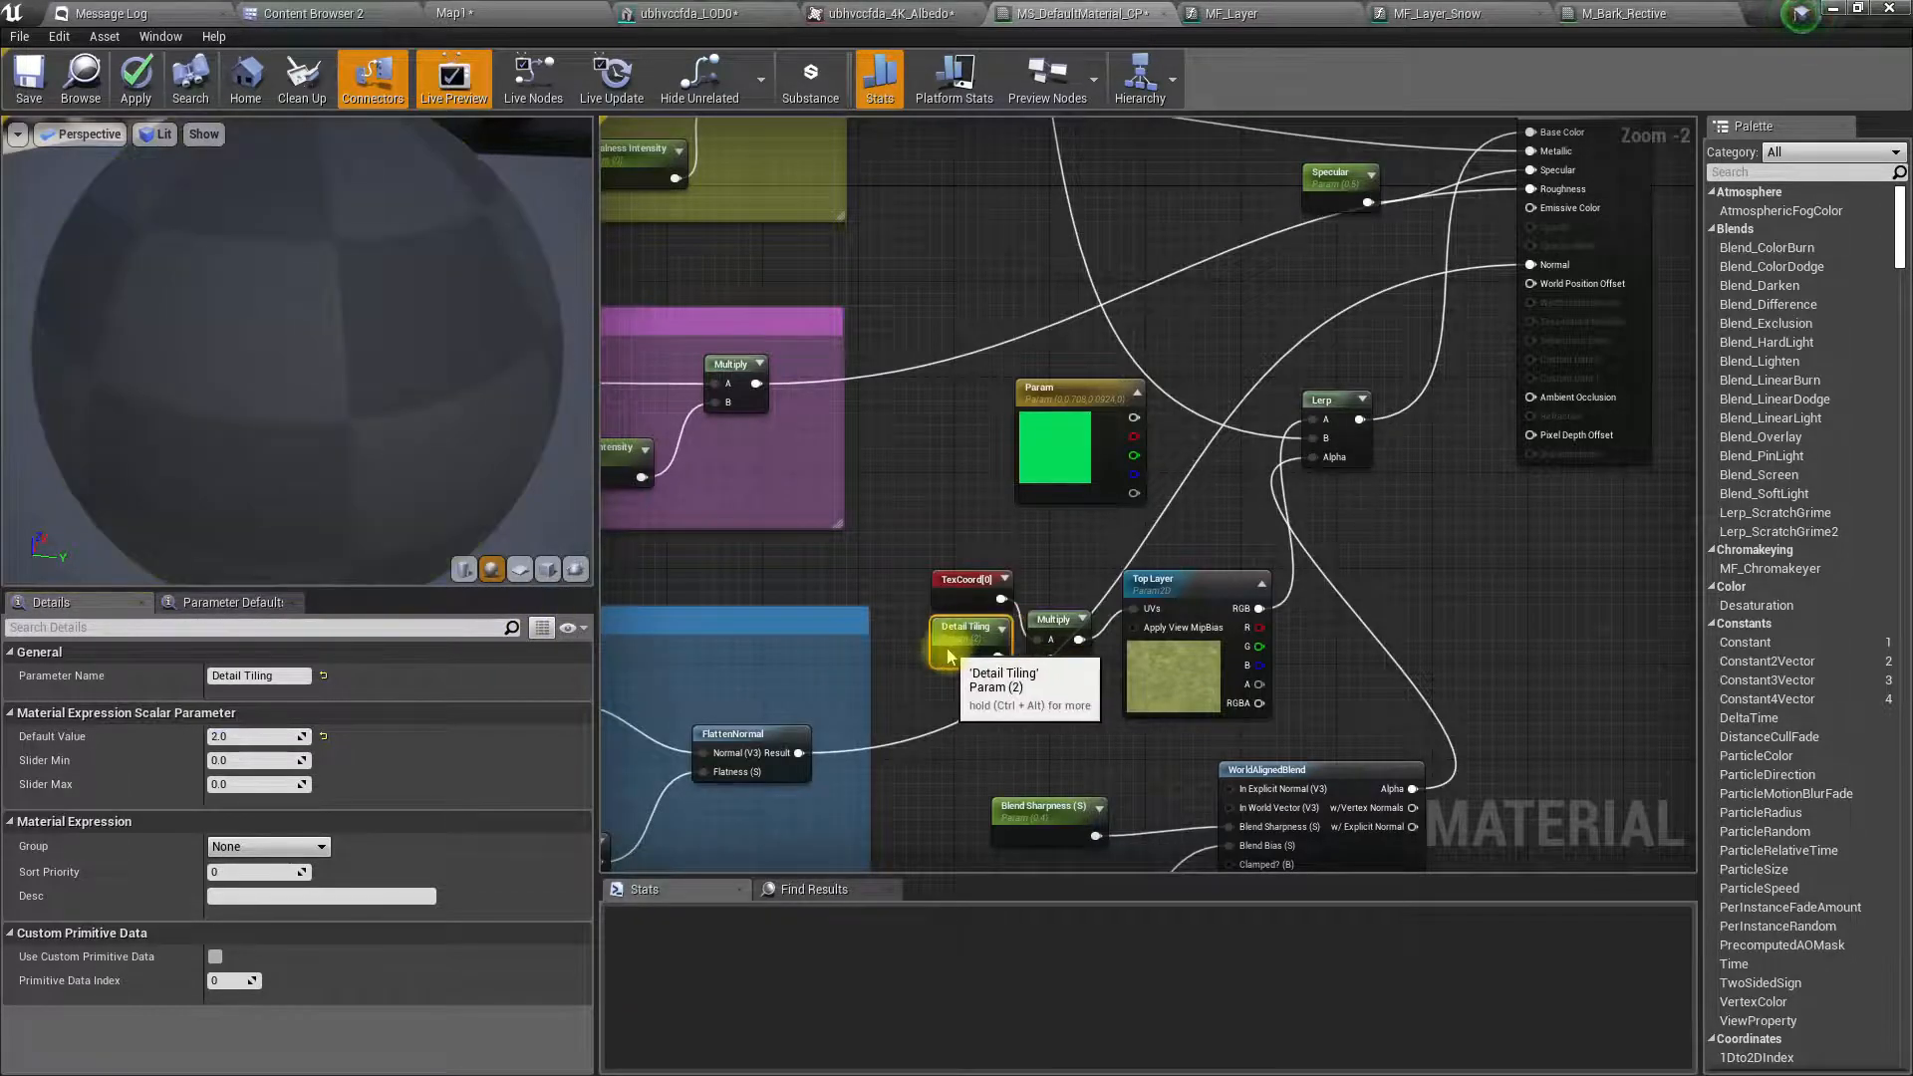
- Select the TexCoord, Detail Tiling, Multiply and Top Layer nodes together and nudge the group slightly within the graph
scroll(1082, 678, "up", 2)
right_click_drag(1085, 703, 932, 657)
left_click_drag(1055, 725, 735, 481)
left_click_drag(1059, 510, 1075, 494)
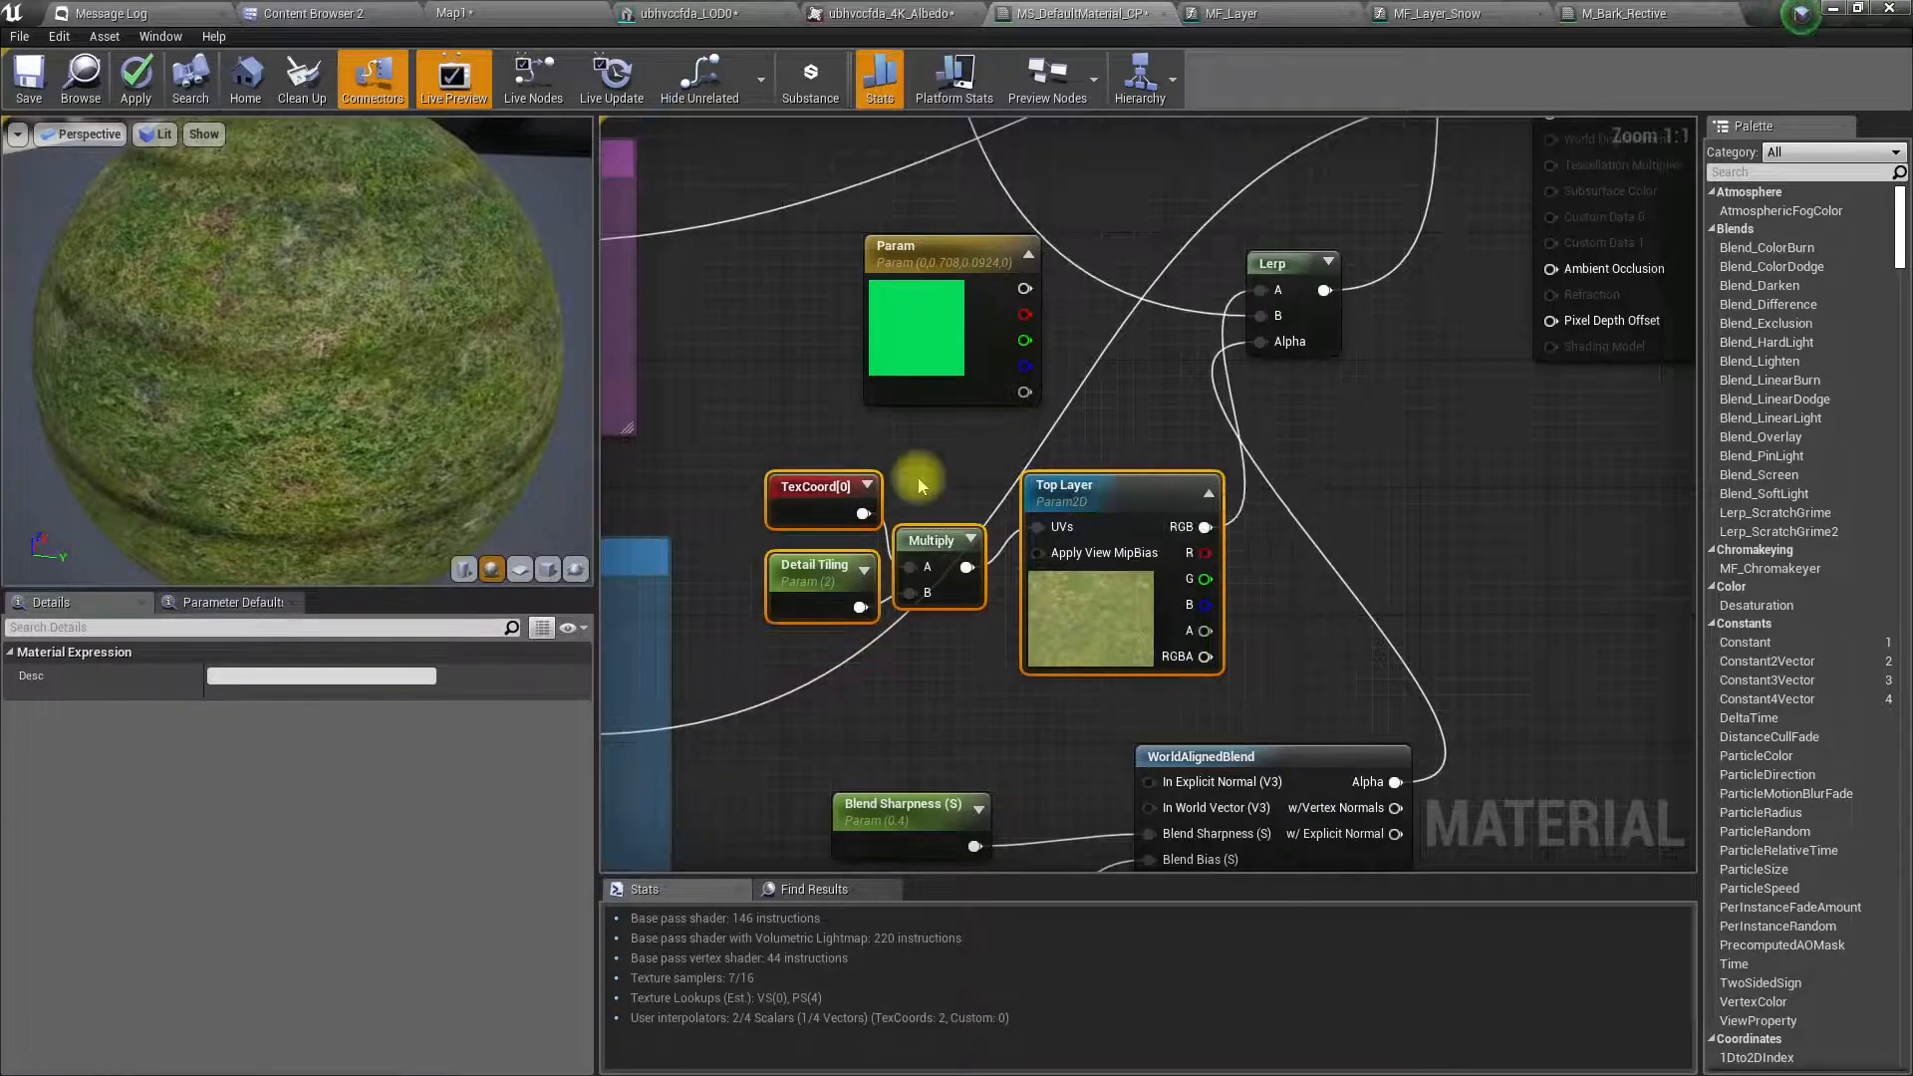
scroll(936, 637, "down", 1)
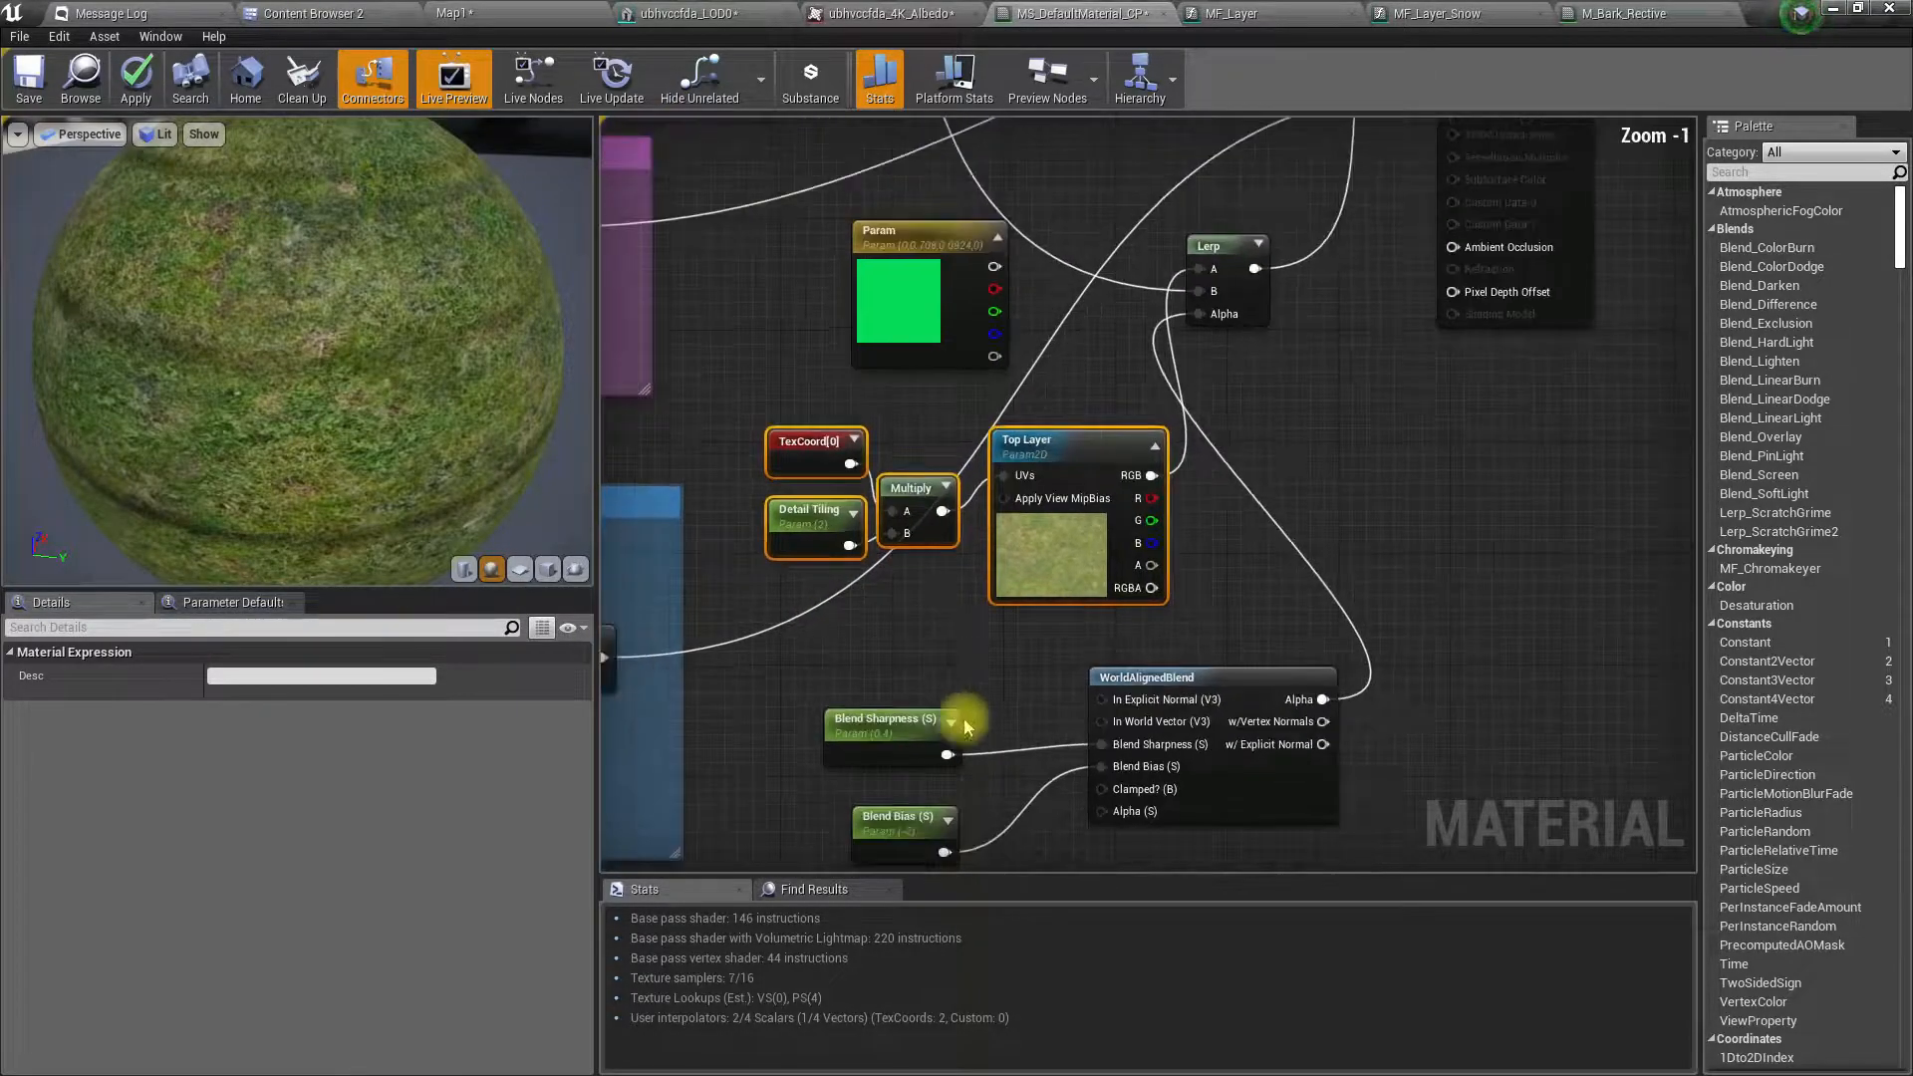
- Check the grass tiling around the preview sphere and apply the changes to the cliff master material
right_click_drag(892, 780, 842, 756)
left_click_drag(151, 397, 175, 321)
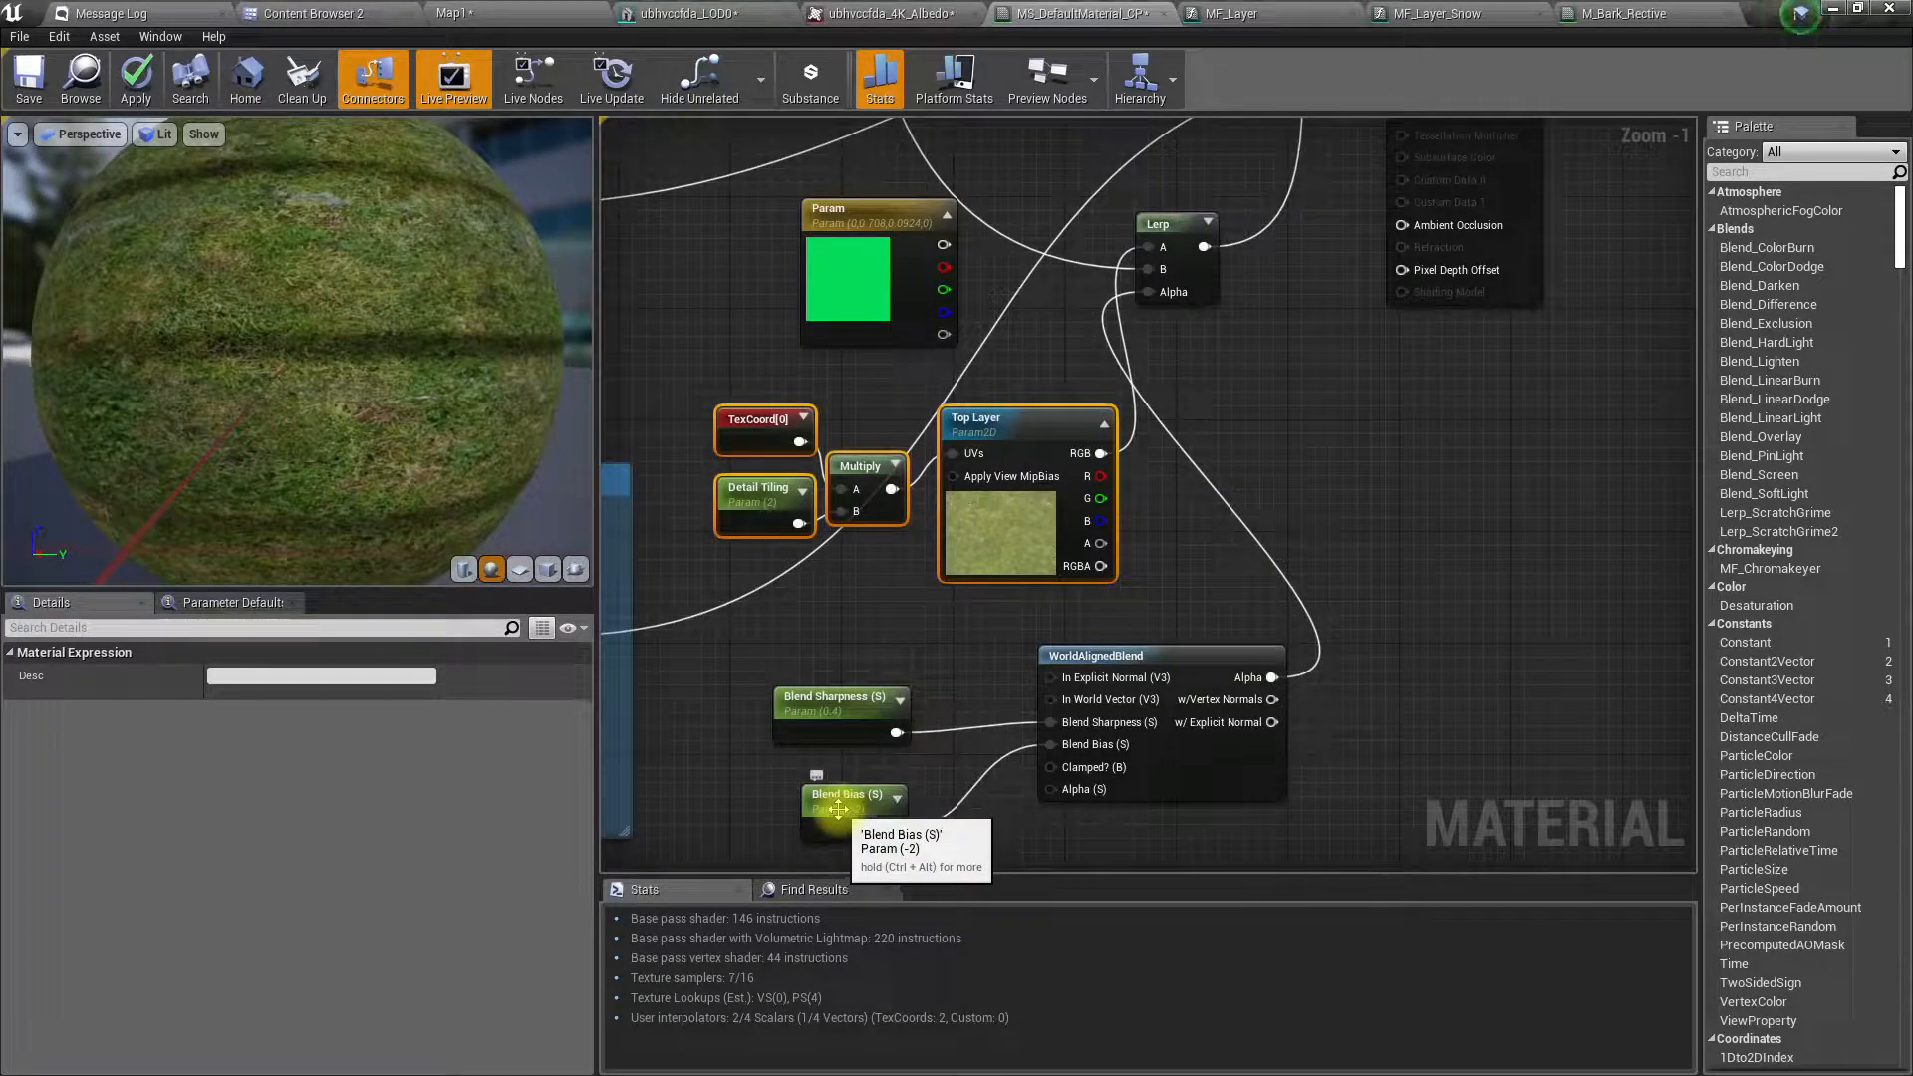
left_click_drag(301, 439, 243, 299)
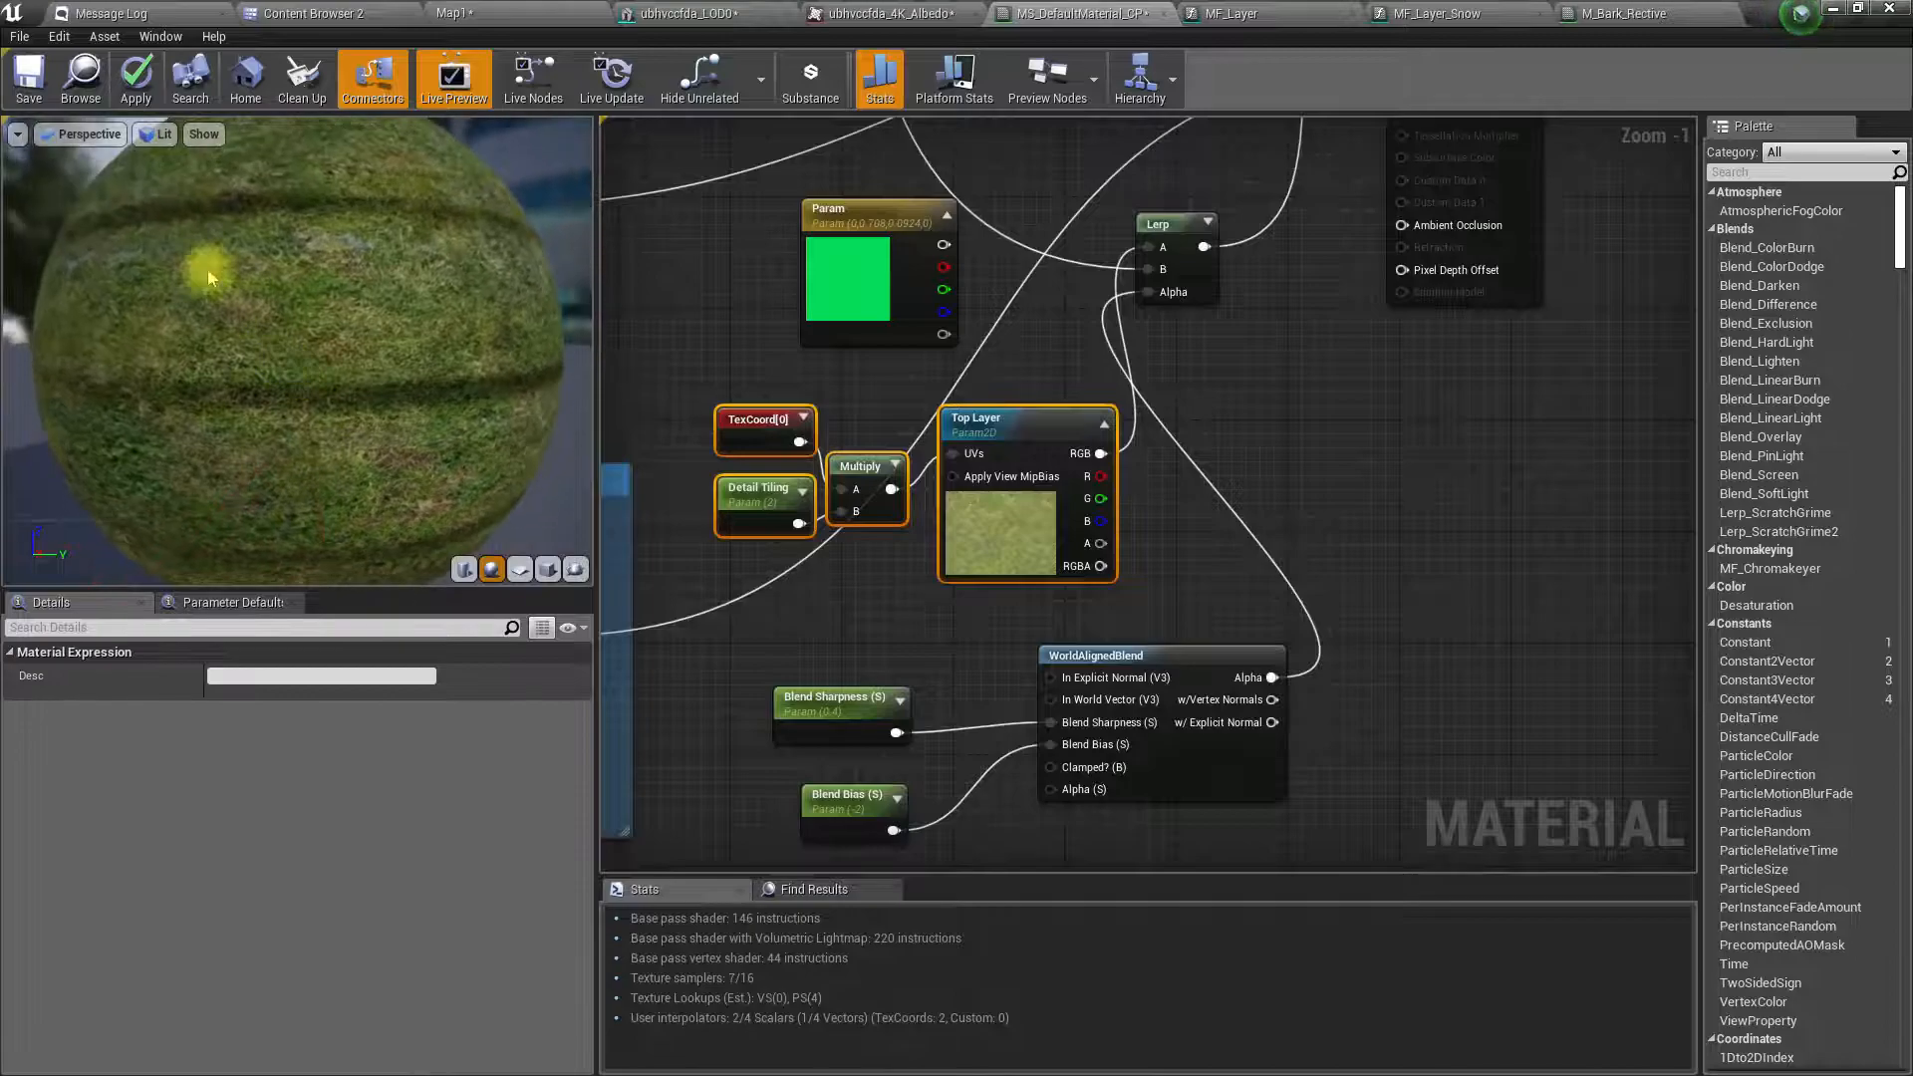
left_click(124, 81)
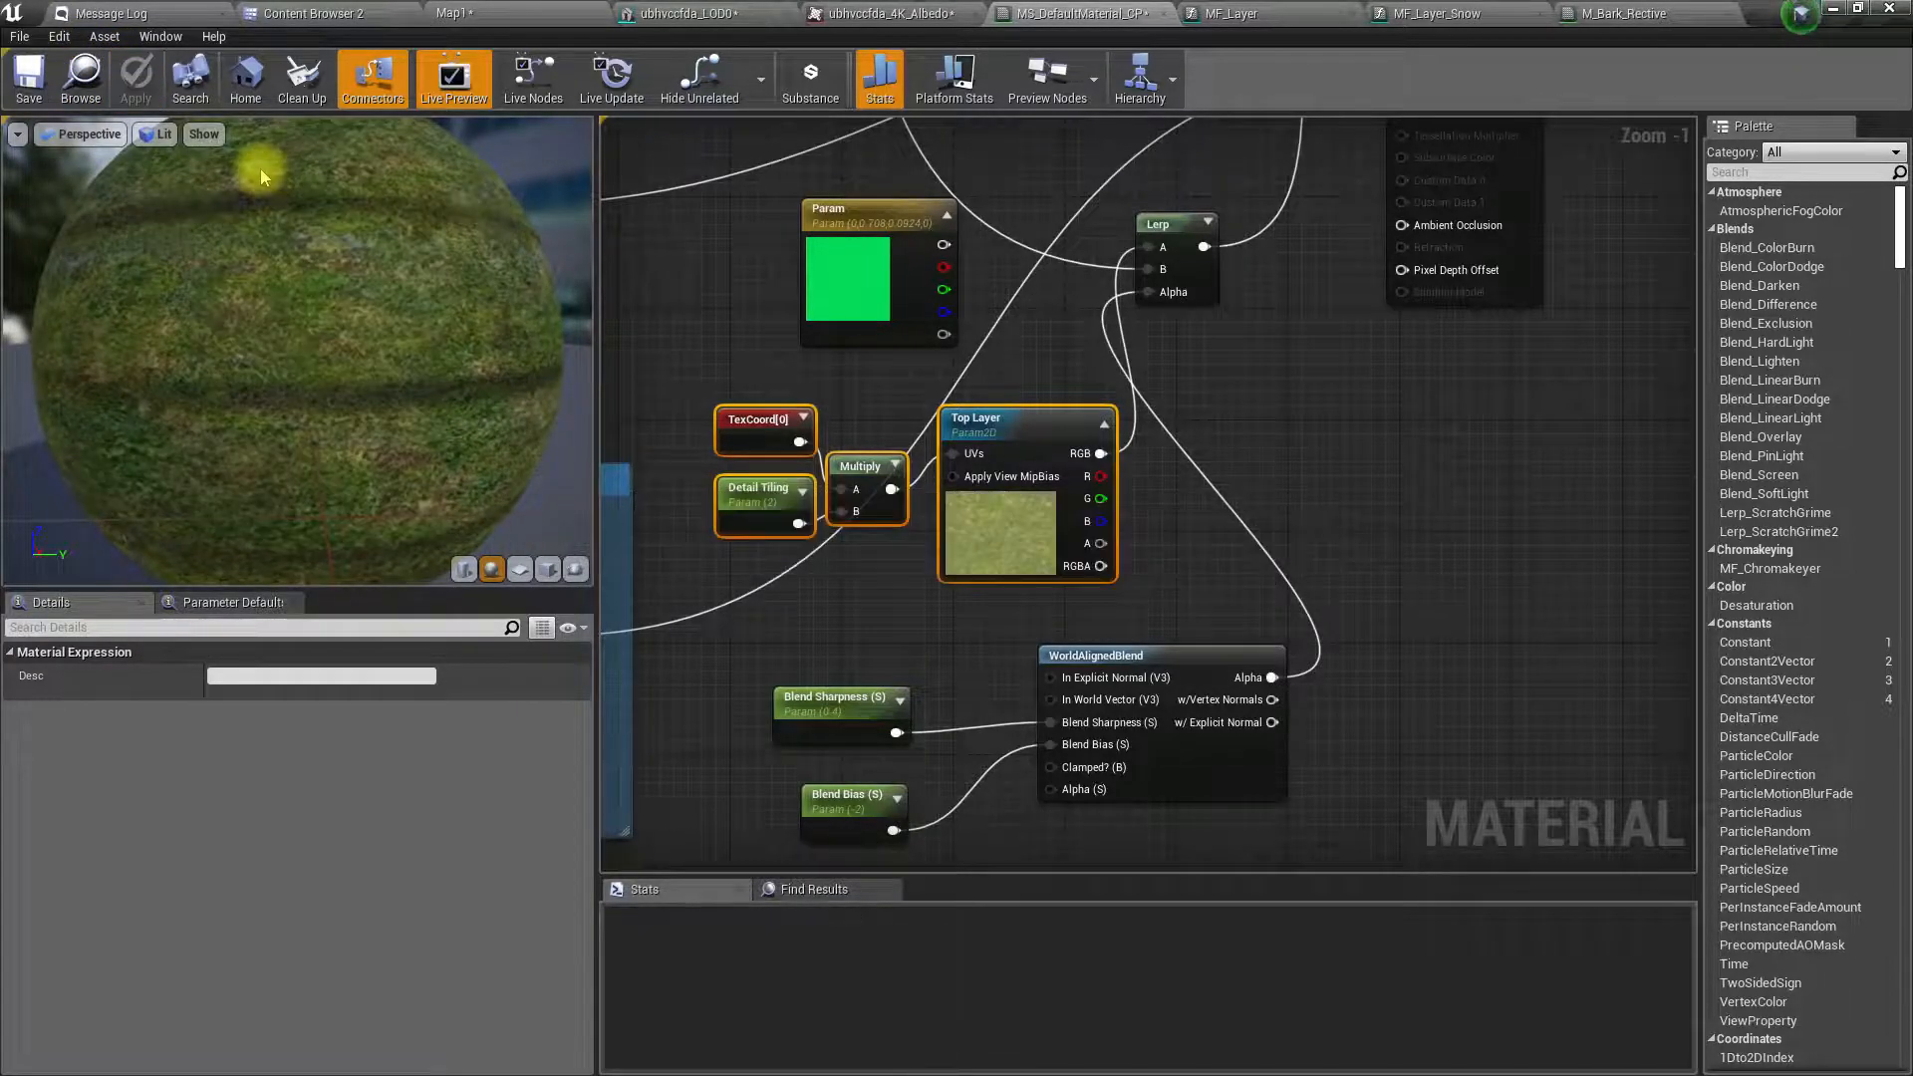
- Switch to the Map1 level, bring up the Quarry_Cliff_00_inst editor beside the cliffs and maximize the level viewport
left_click(496, 12)
right_click_drag(760, 586, 802, 637)
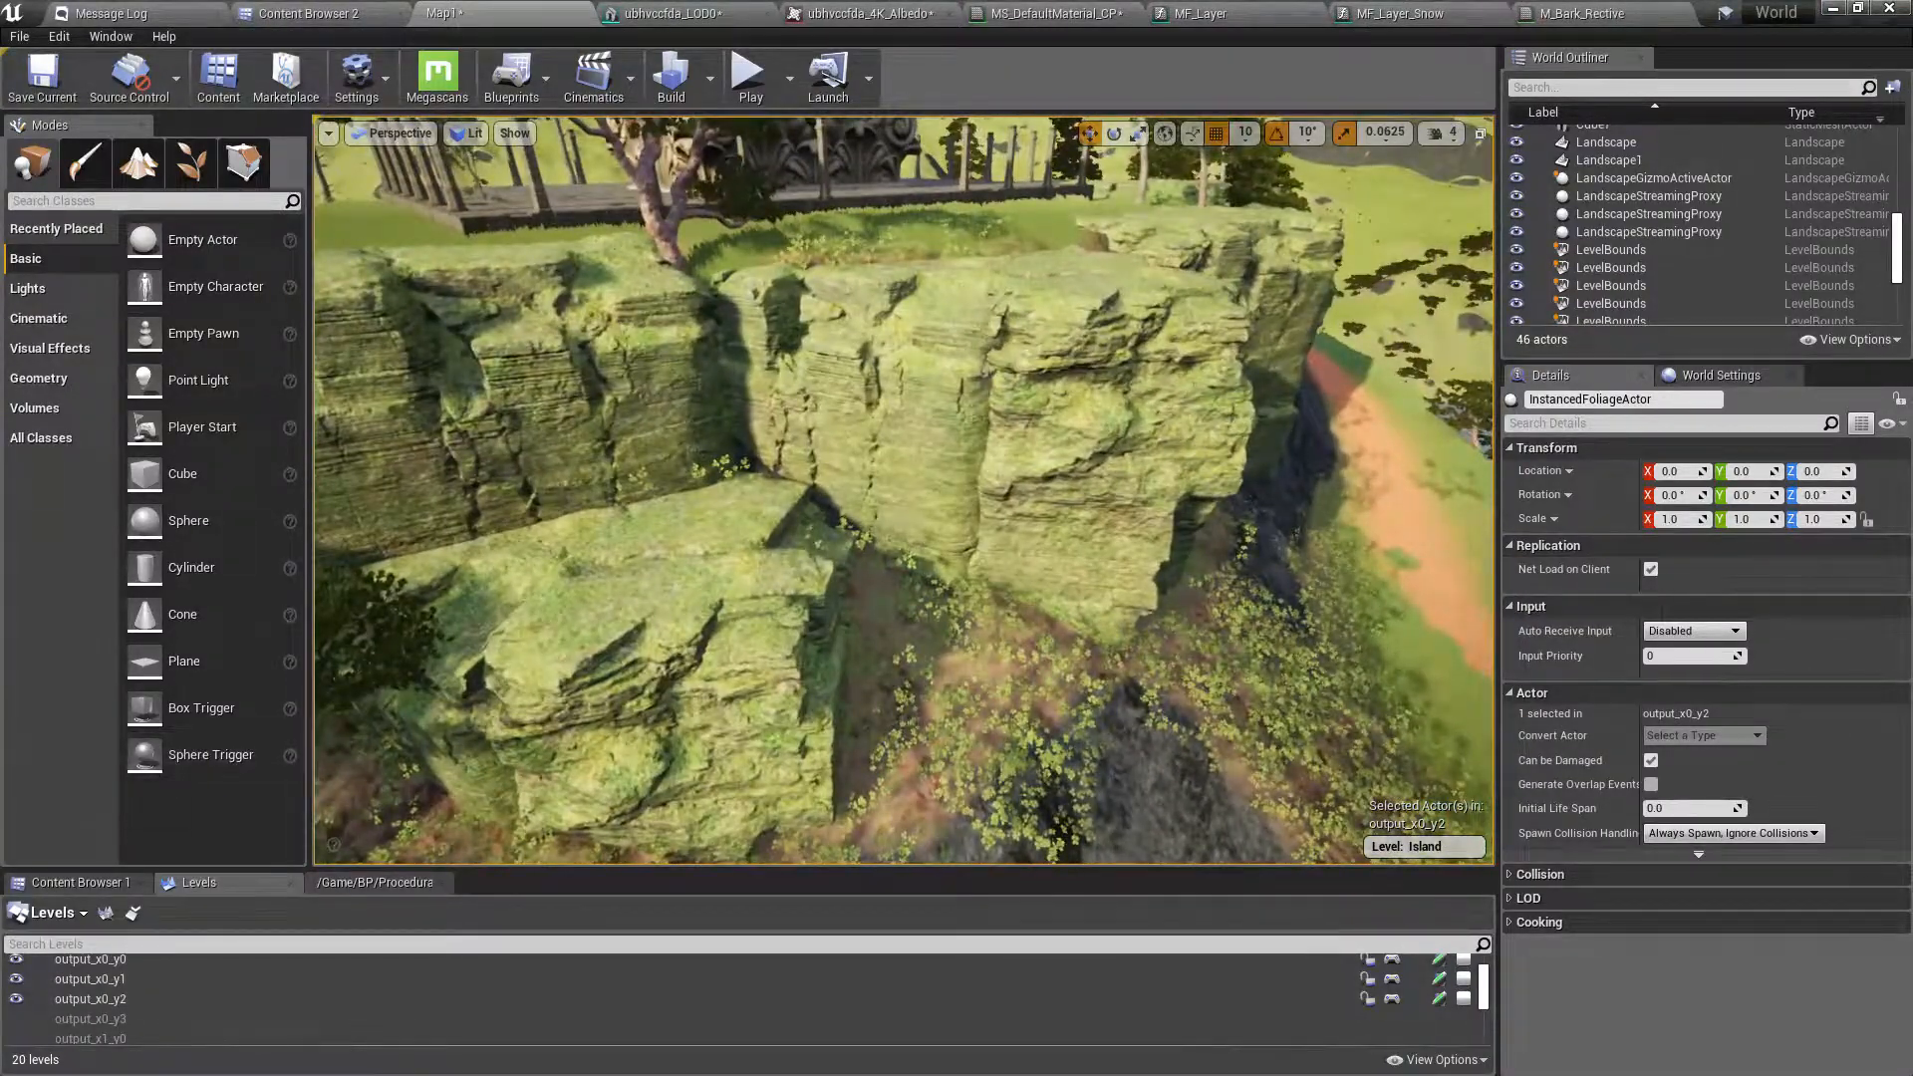
key("alt+Tab")
right_click_drag(671, 532, 730, 448)
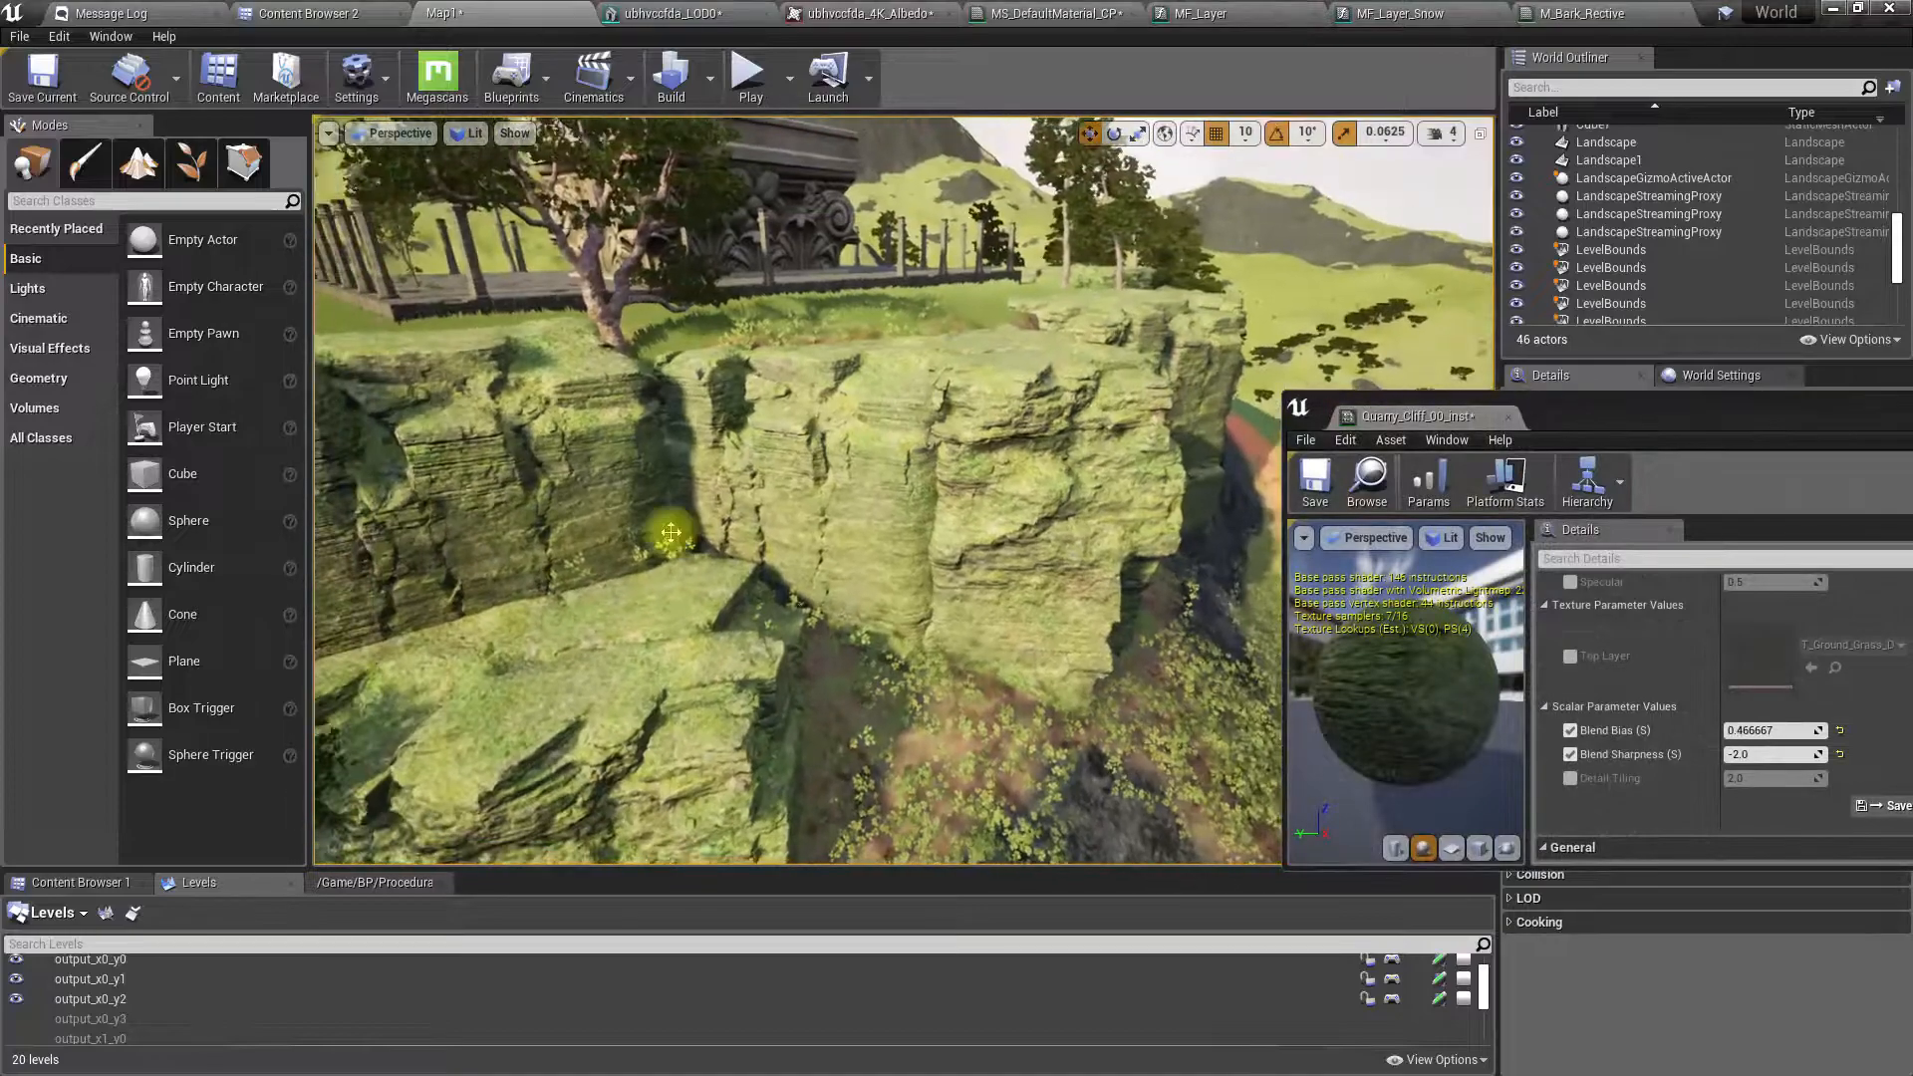
key("F11")
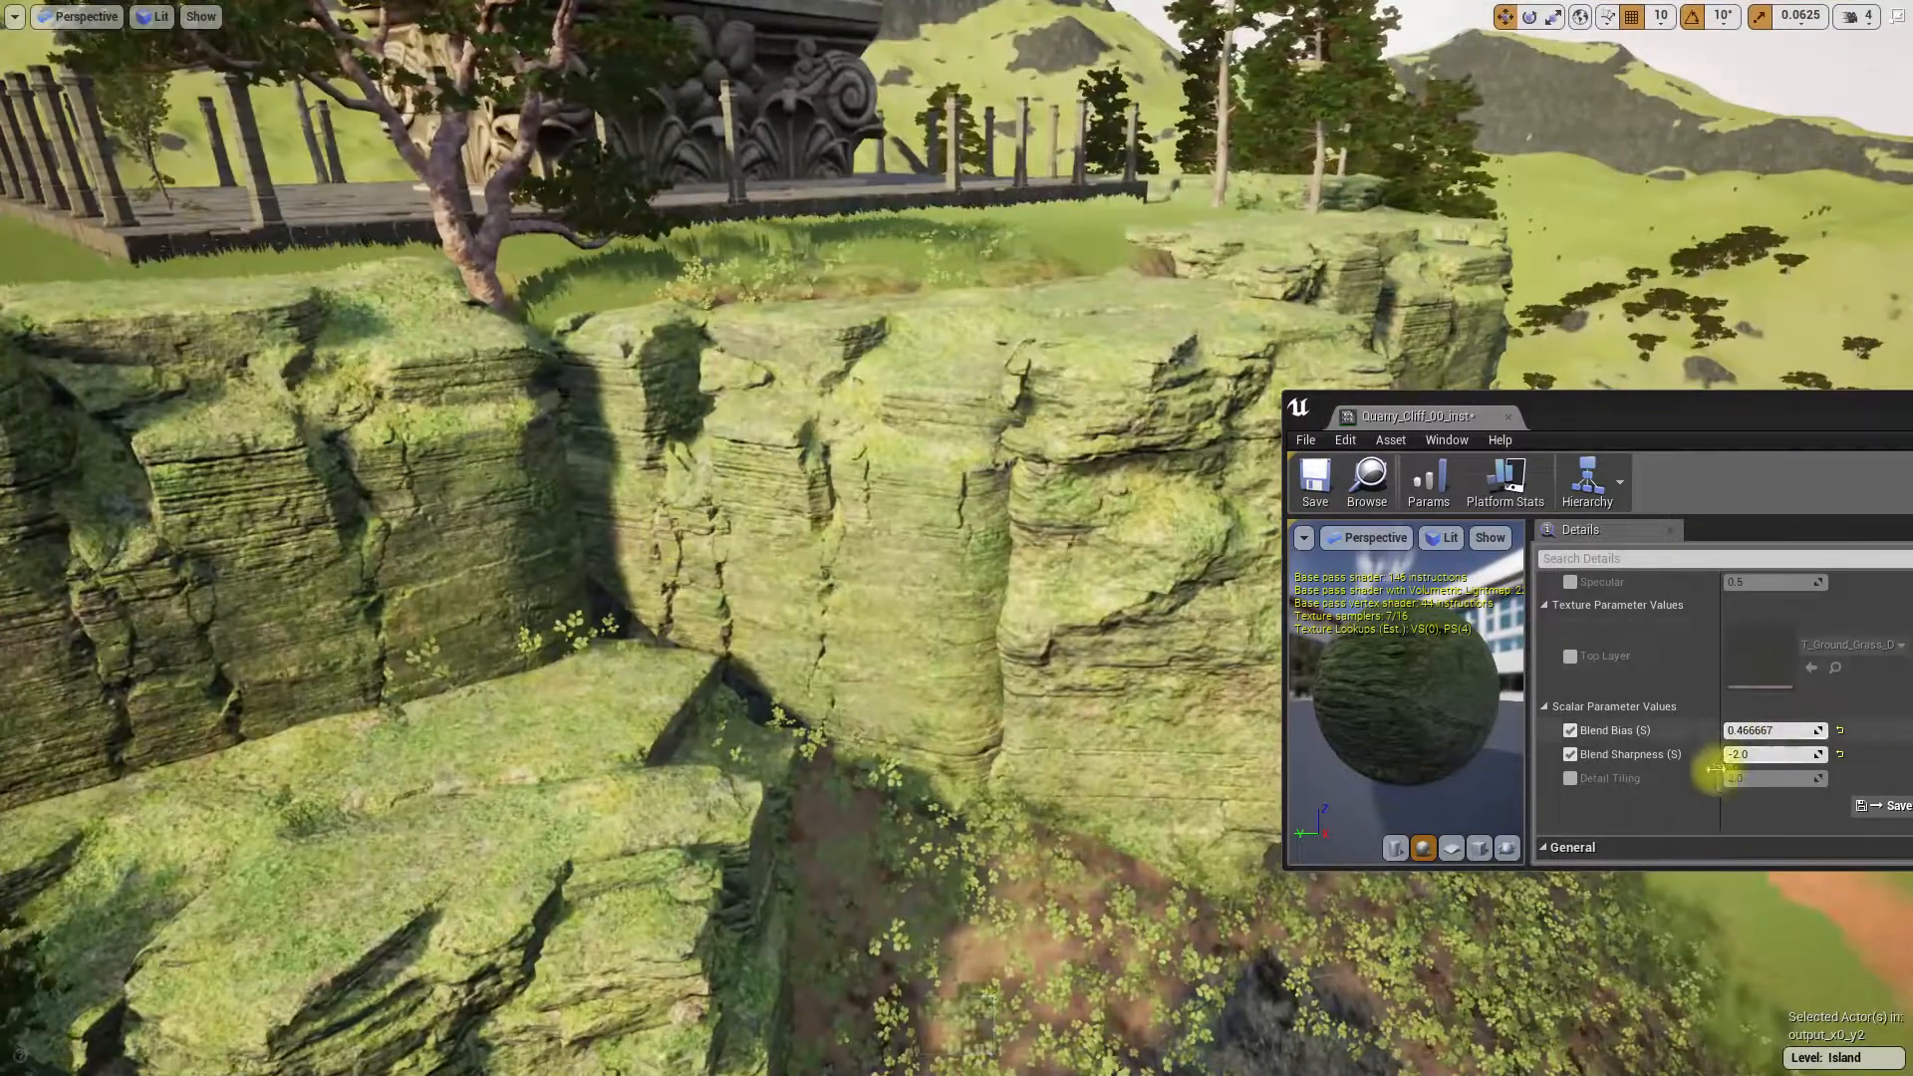
- Try a Blend Sharpness of 0.0 and a Blend Bias of 1.0 on the cliff material instance
left_click_drag(1760, 754, 1614, 755)
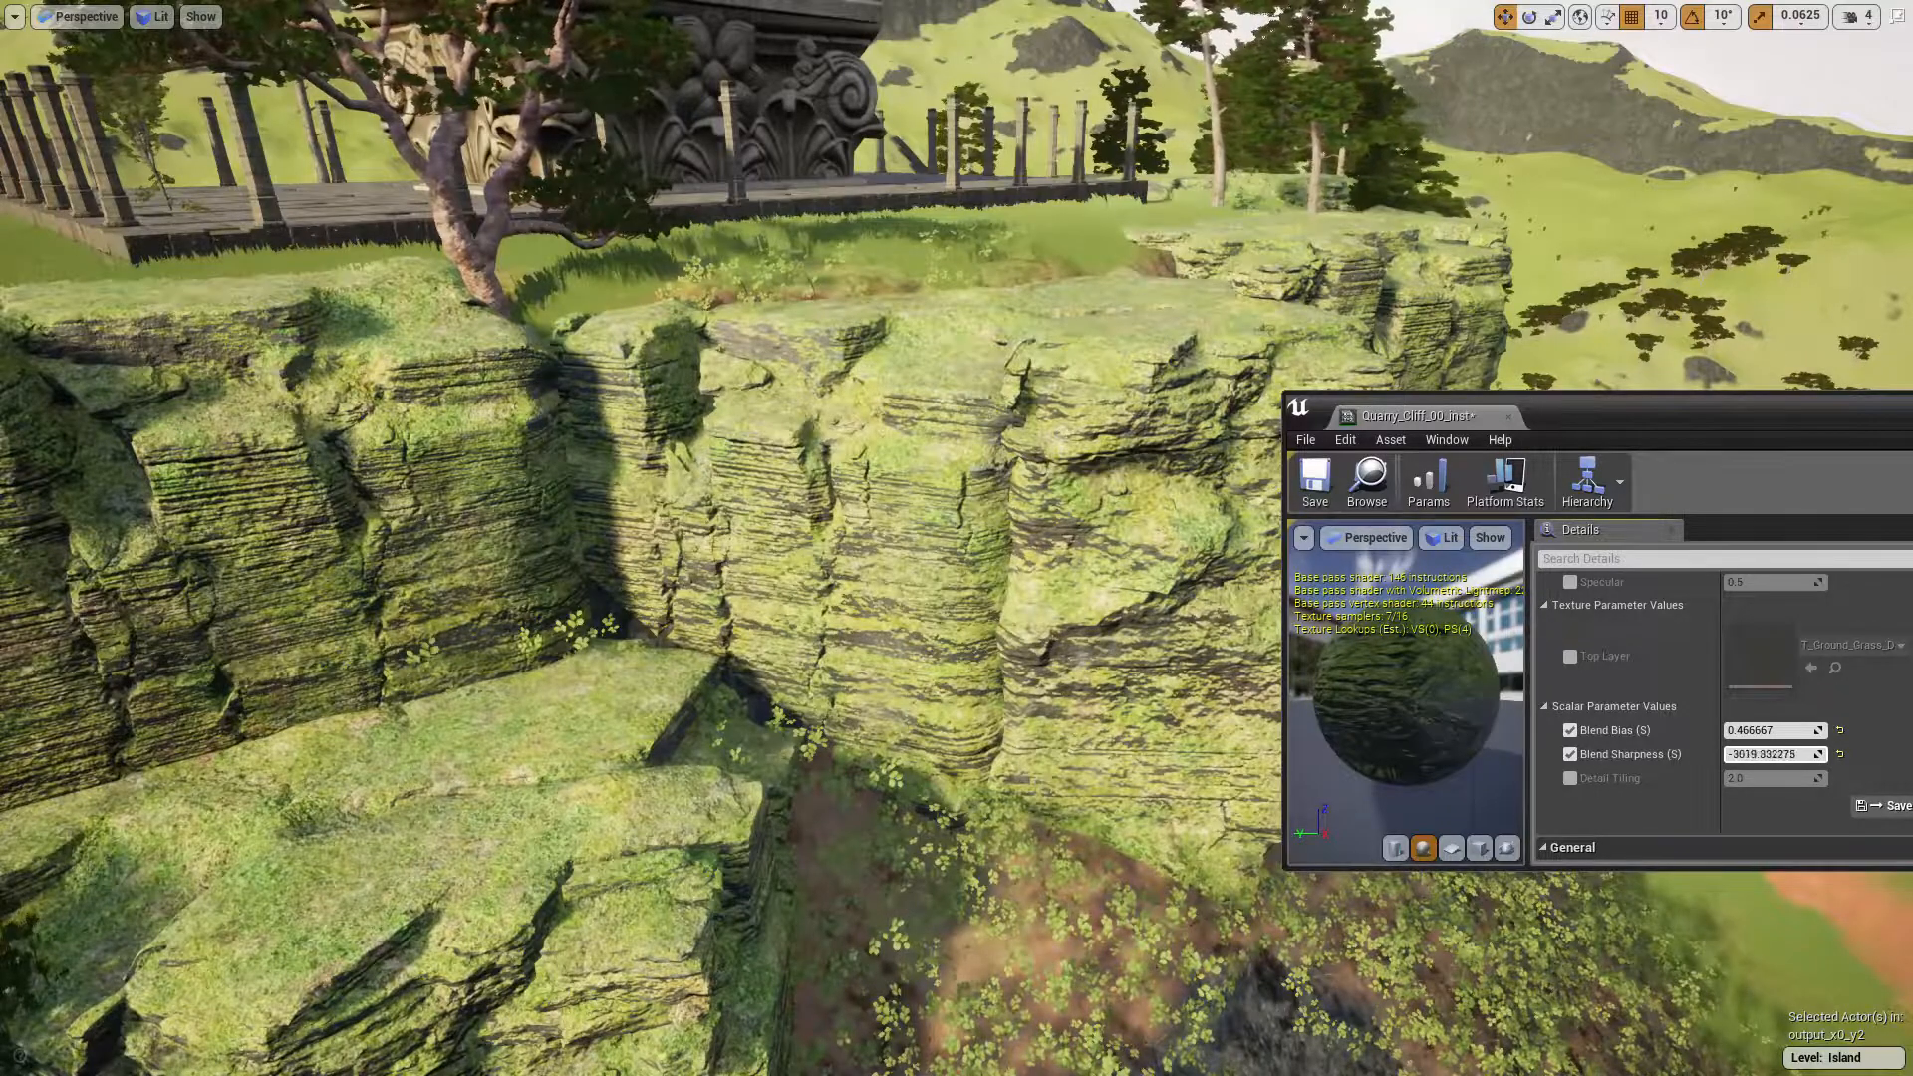
left_click(1783, 754)
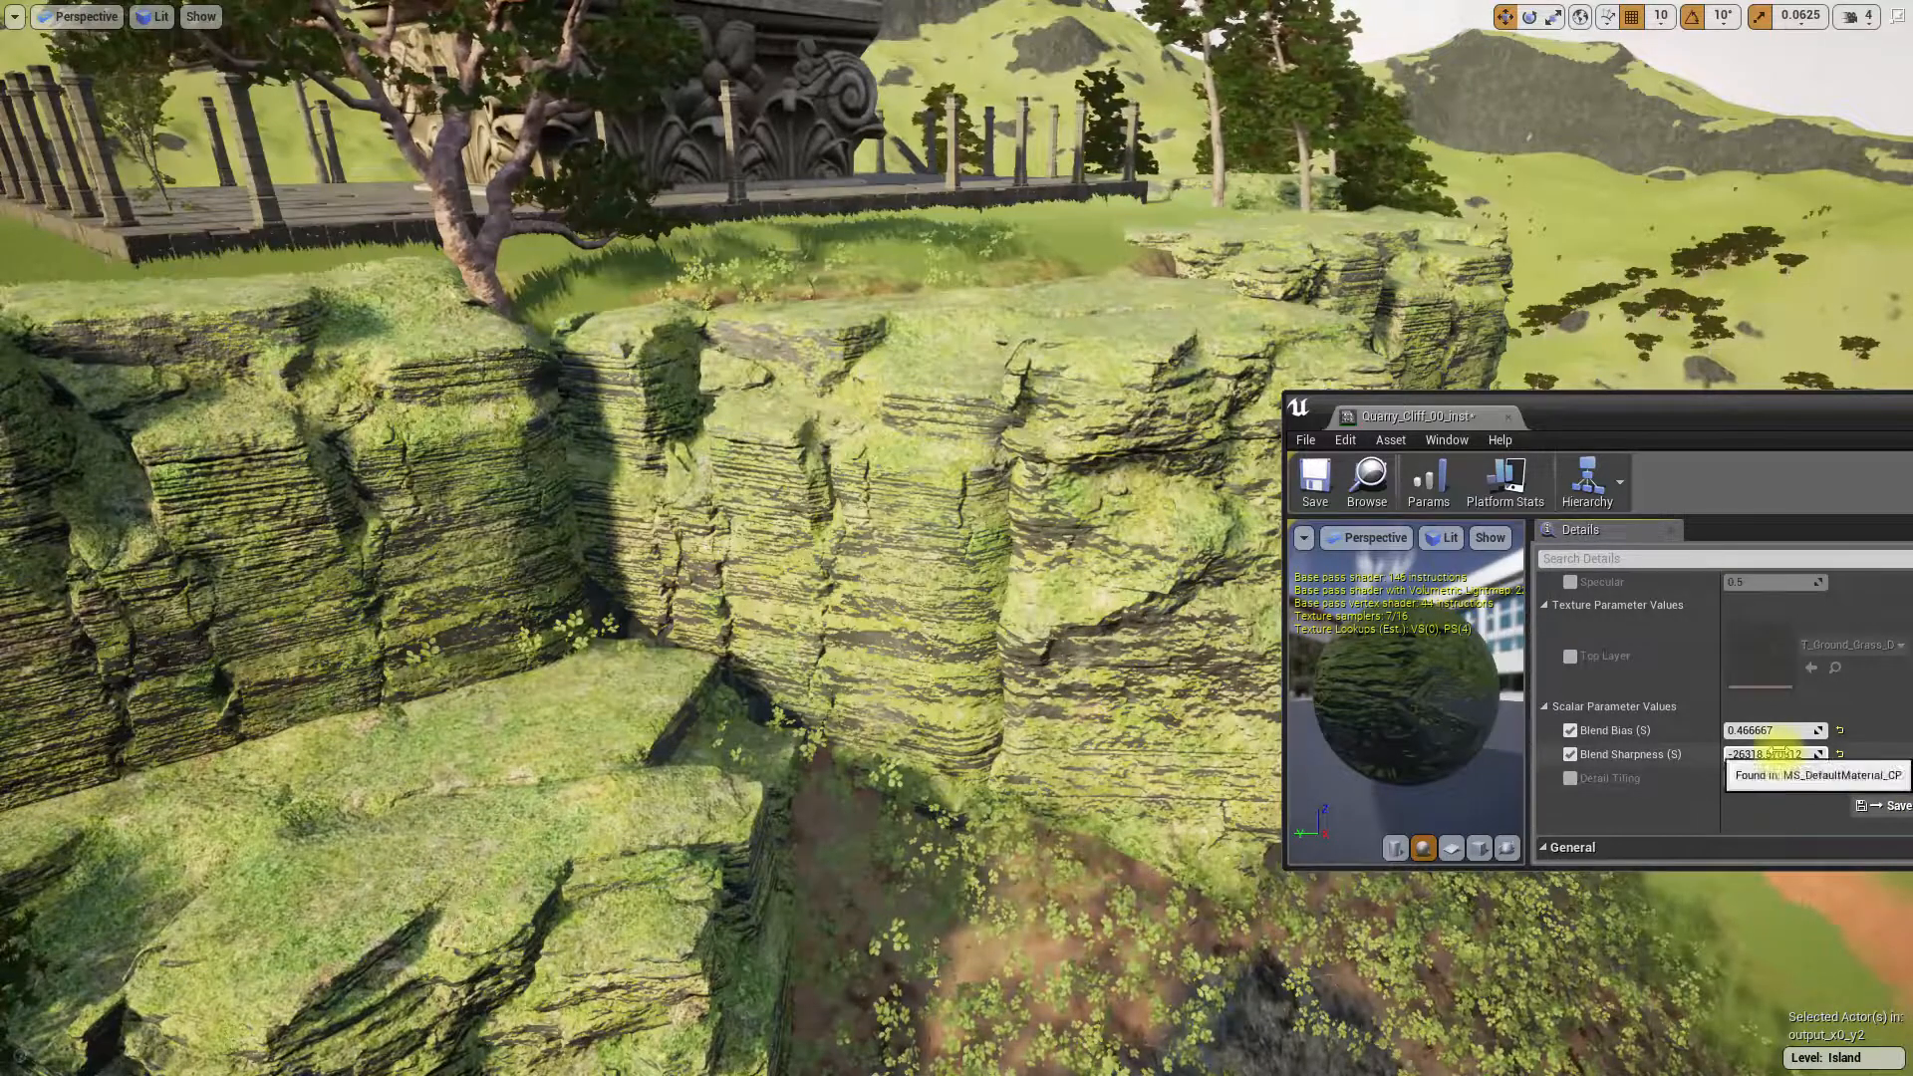
type("0.0")
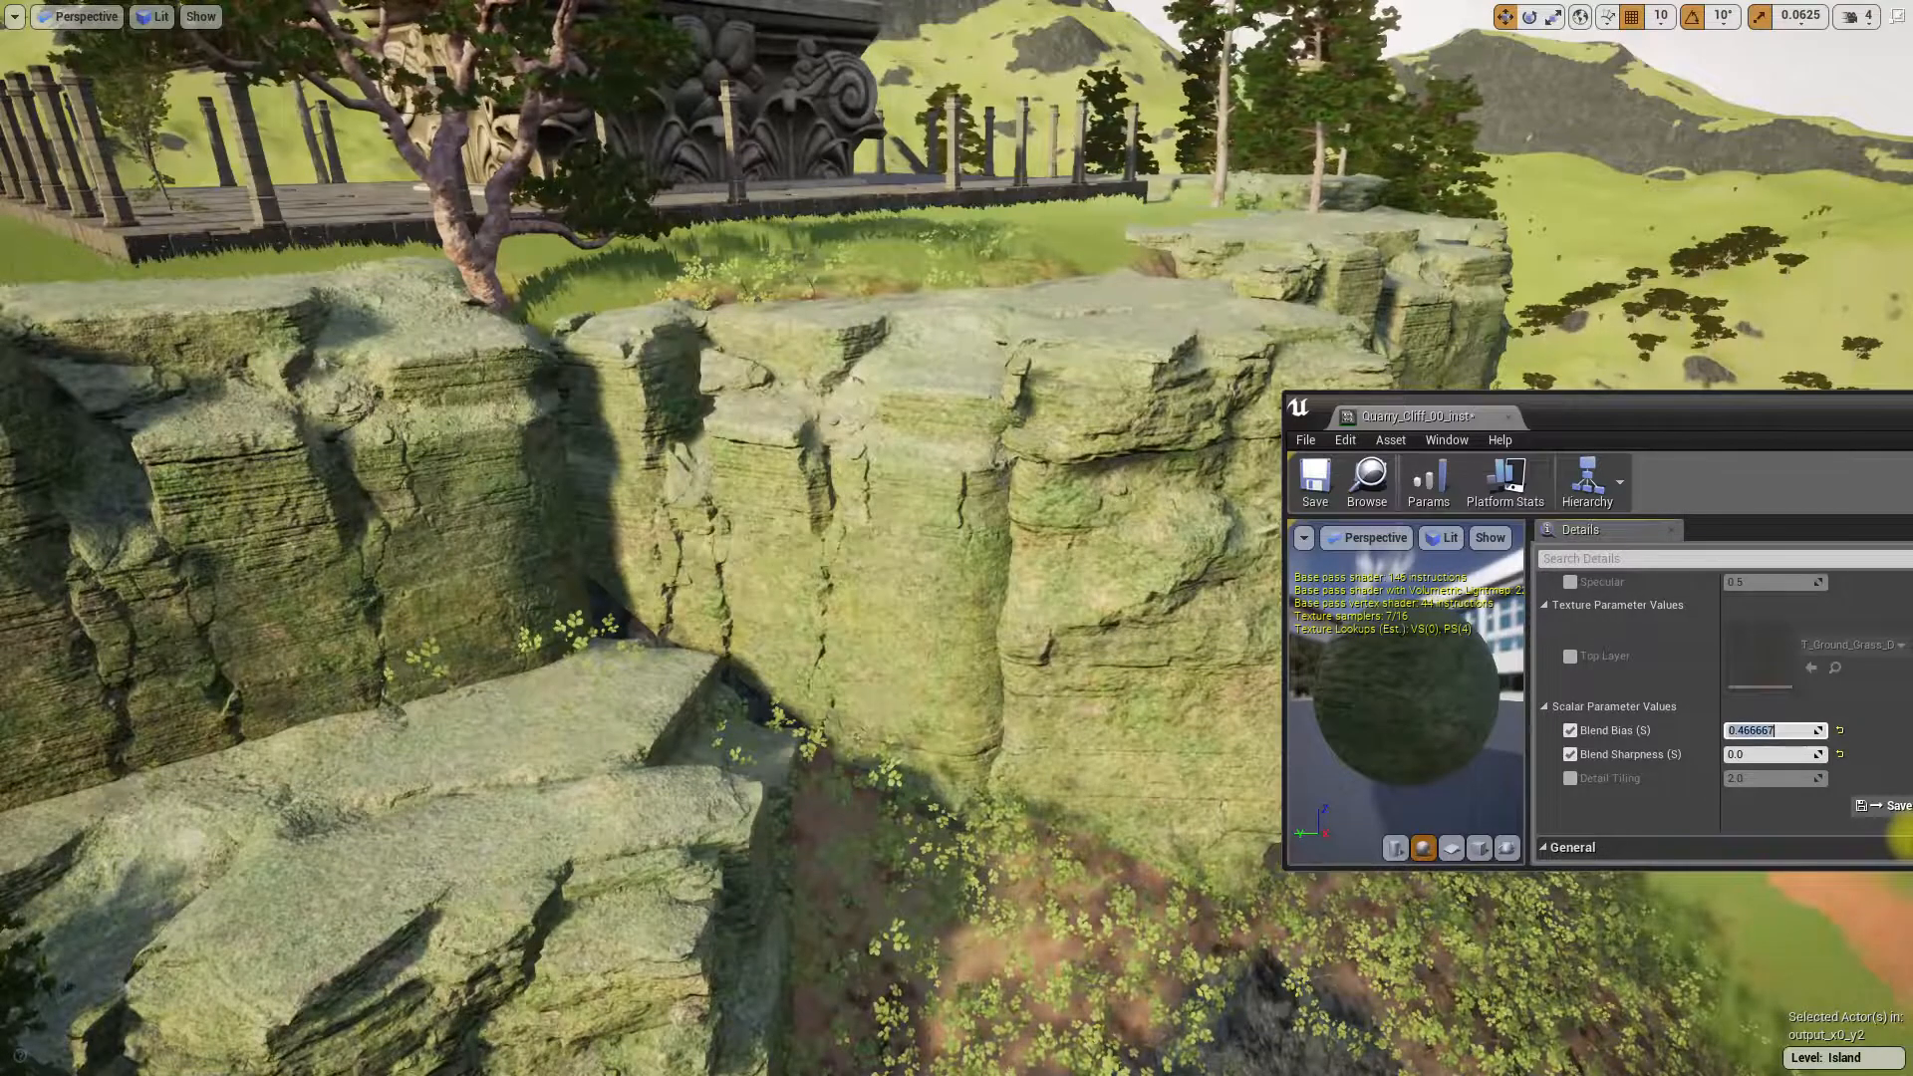
type("1.0")
key("Return")
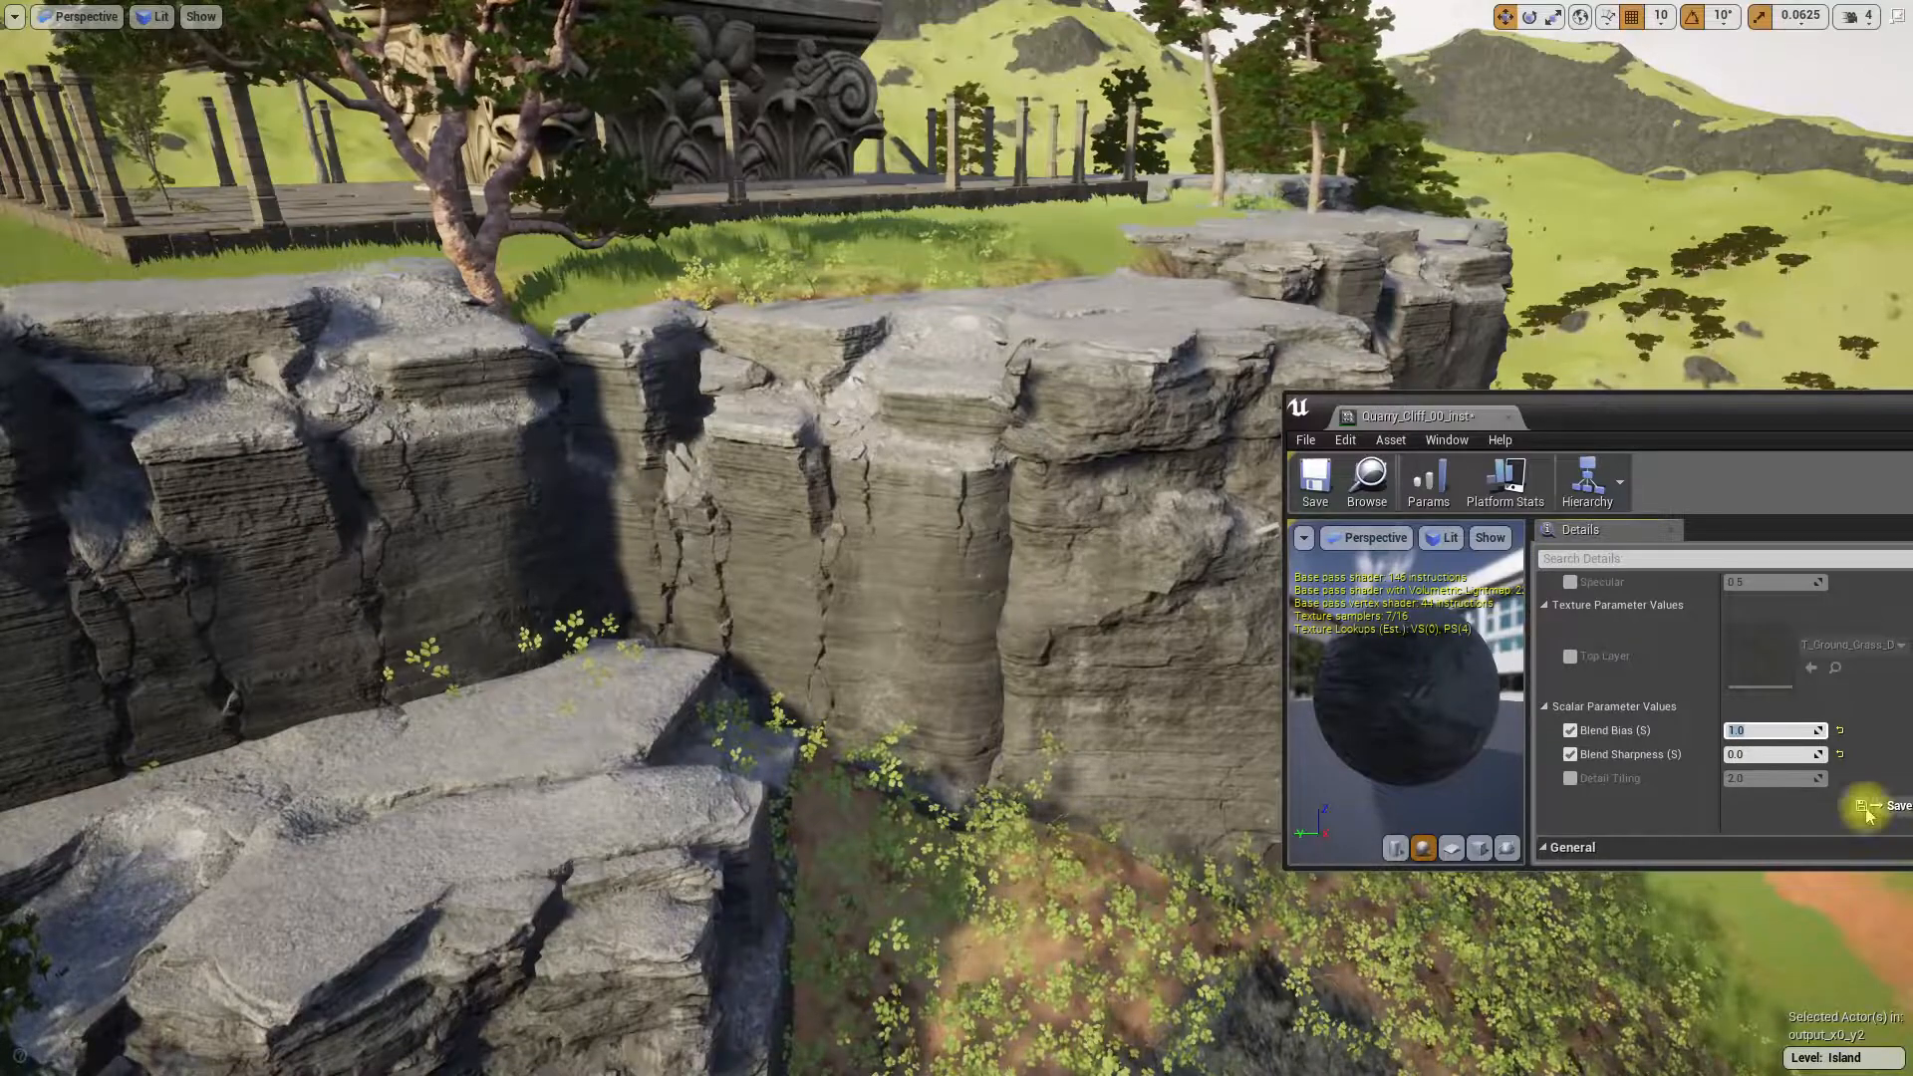
- Try a Blend Sharpness of about -2.57 and view the grass on top of the cliffs up close
left_click(1754, 754)
left_click_drag(1754, 754, 1742, 753)
right_click_drag(781, 610, 877, 533)
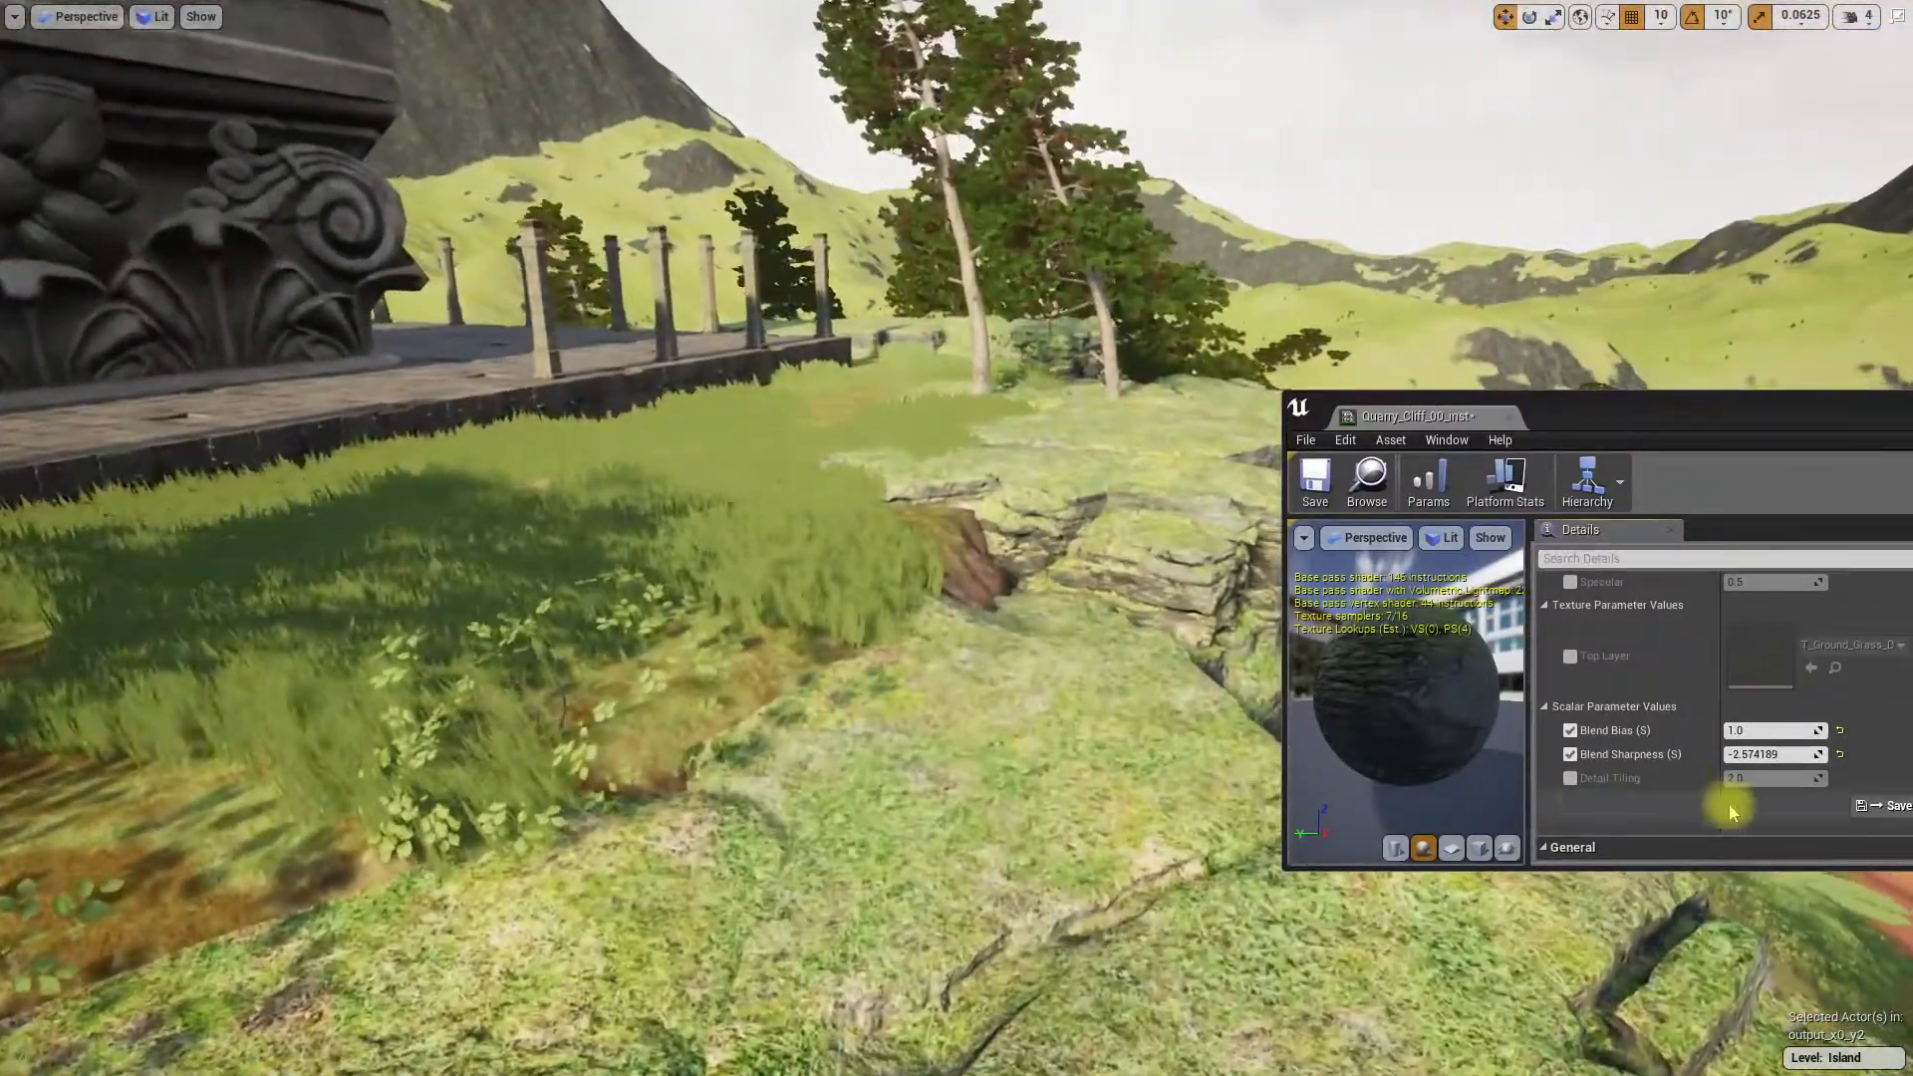
- Try lower Blend Bias values of 0.6 and 0.1 and compare the grass coverage on the cliff faces
left_click(1783, 731)
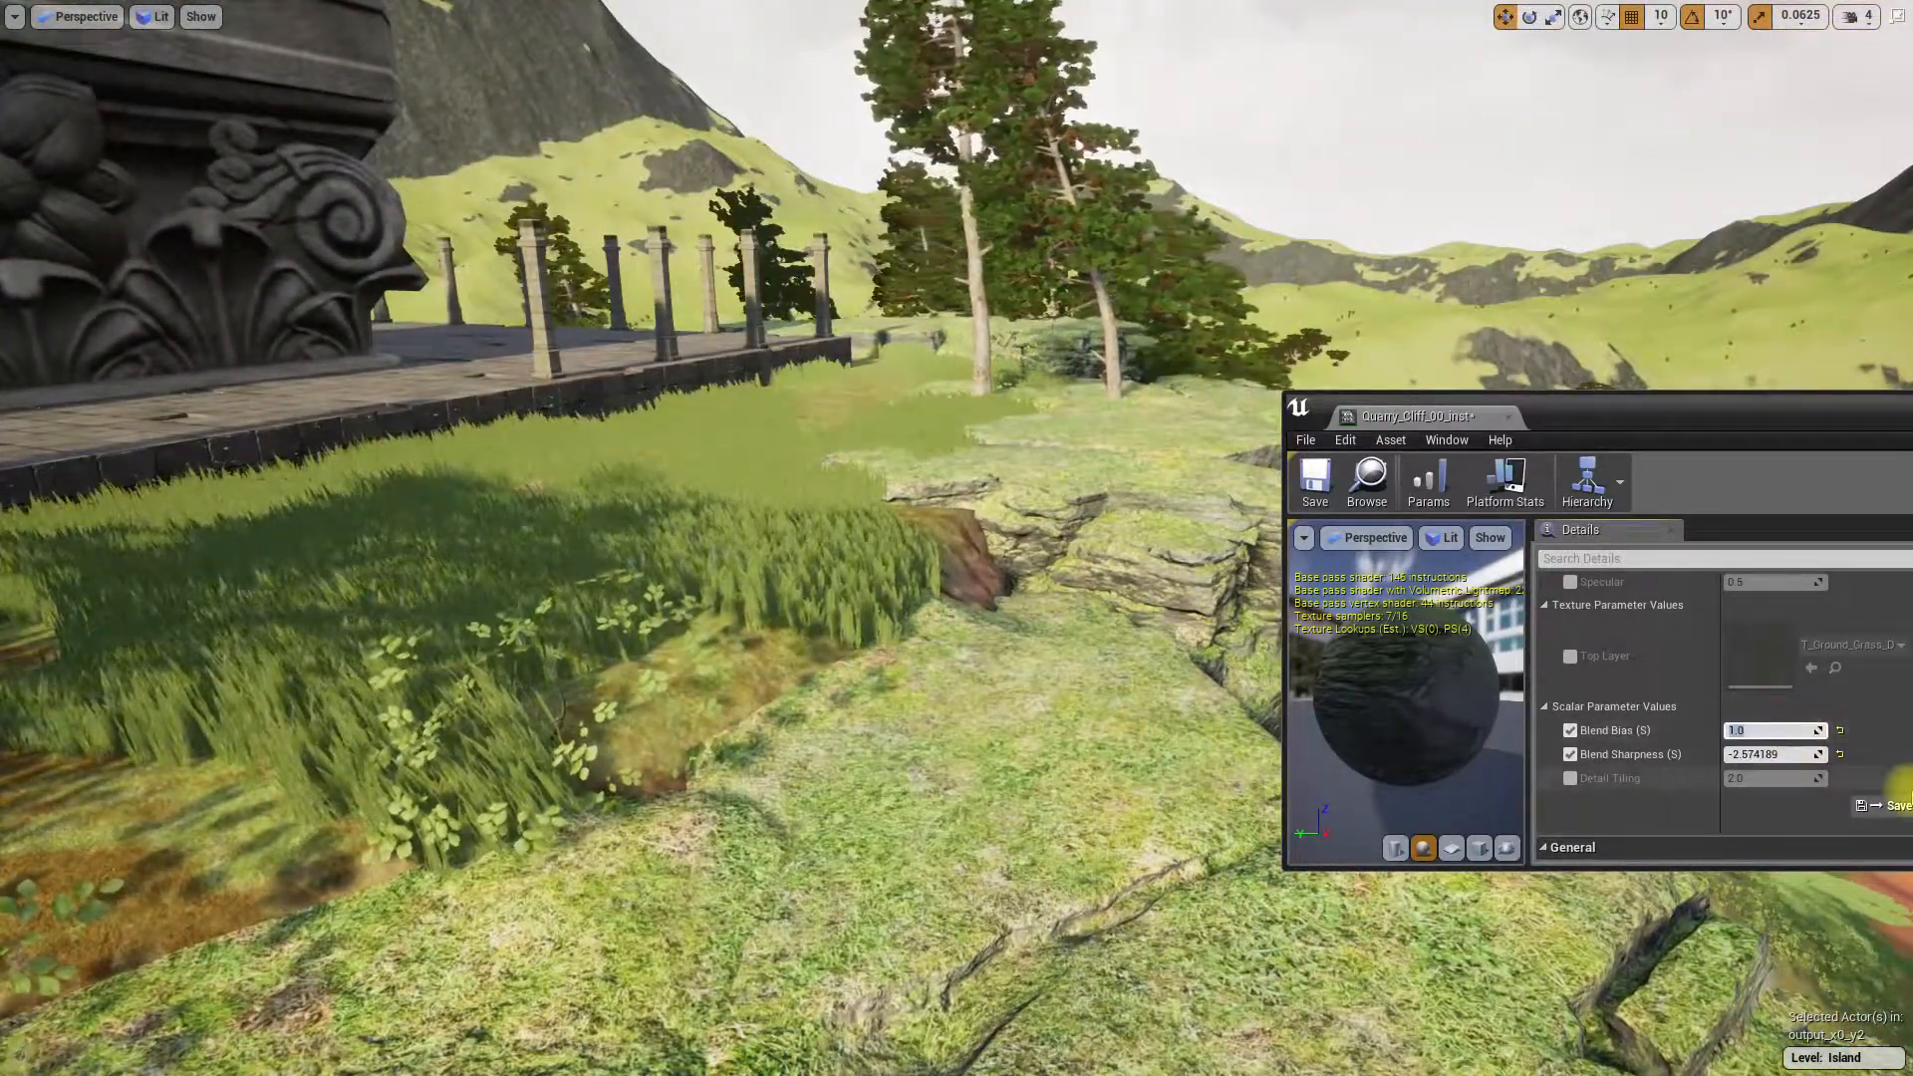
type("0.6")
key("Return")
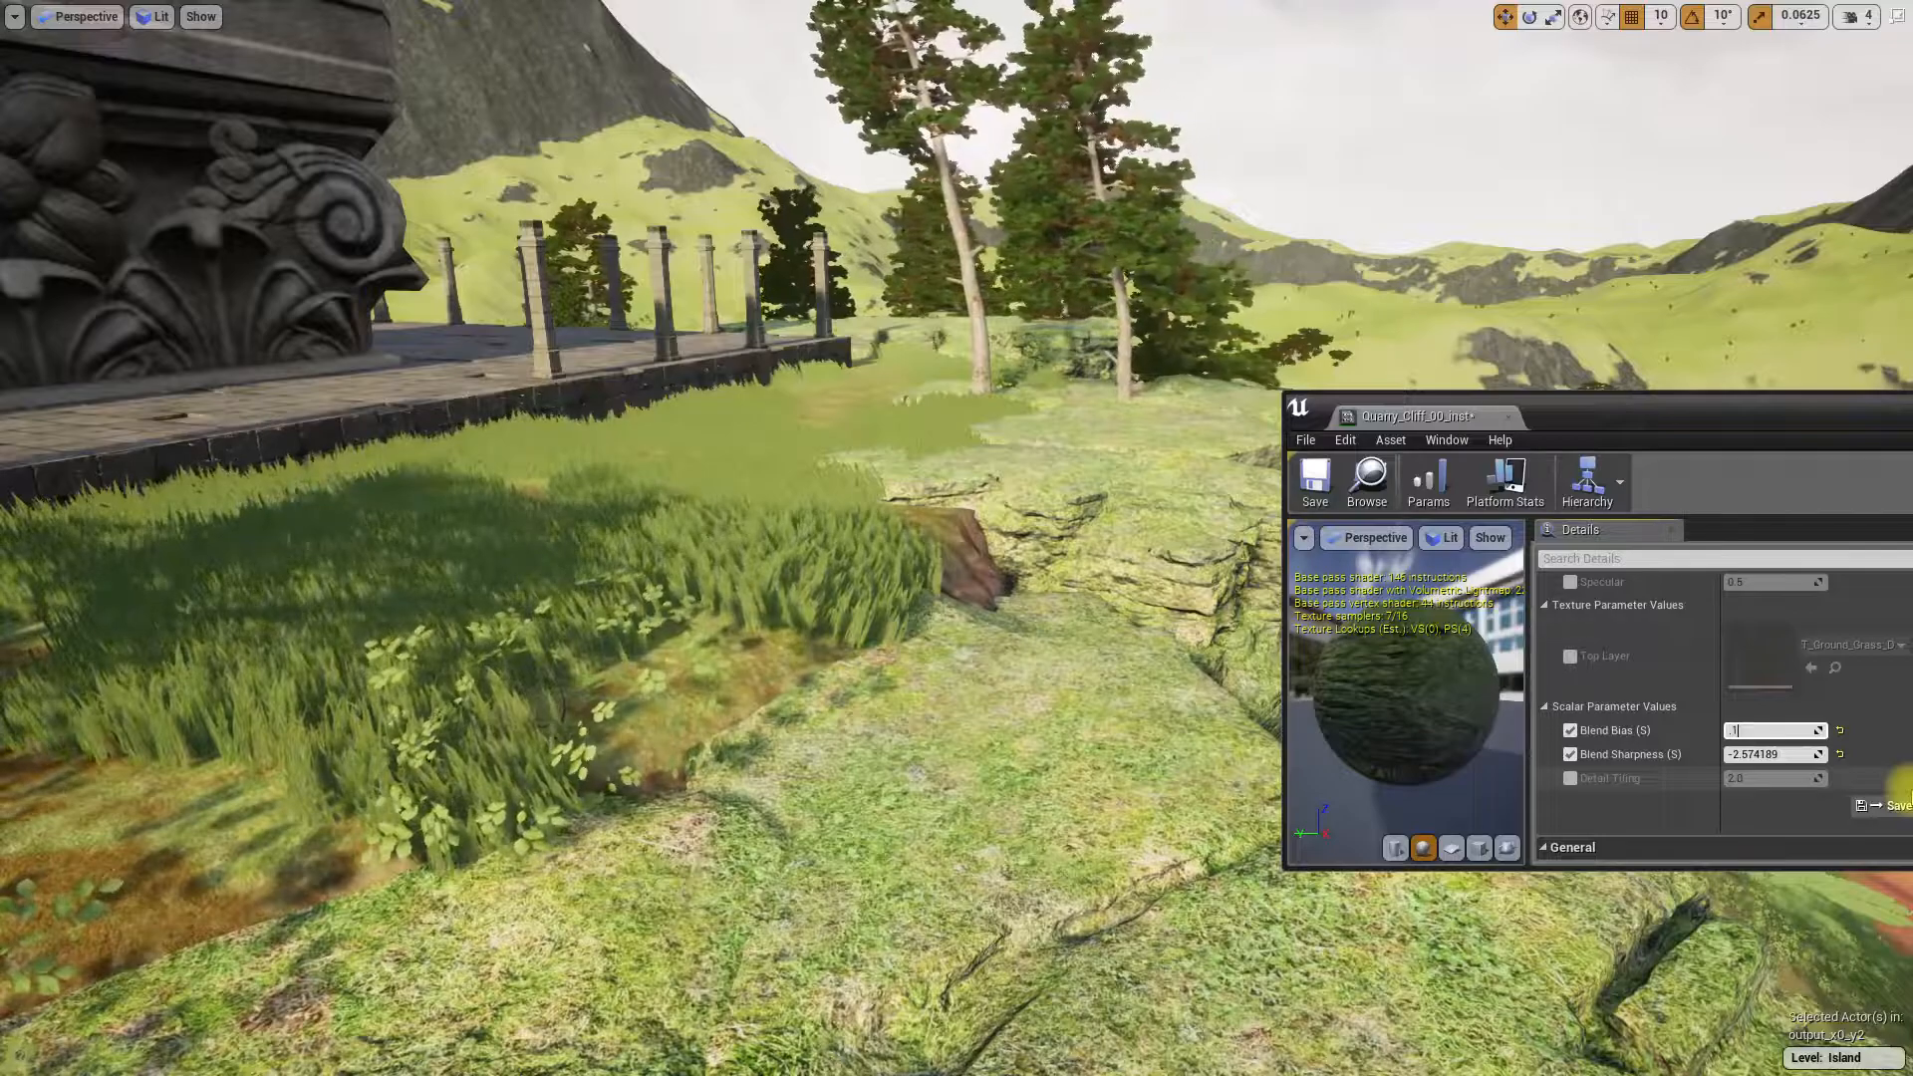
type(".1")
key("Return")
right_click_drag(1102, 783, 1200, 772)
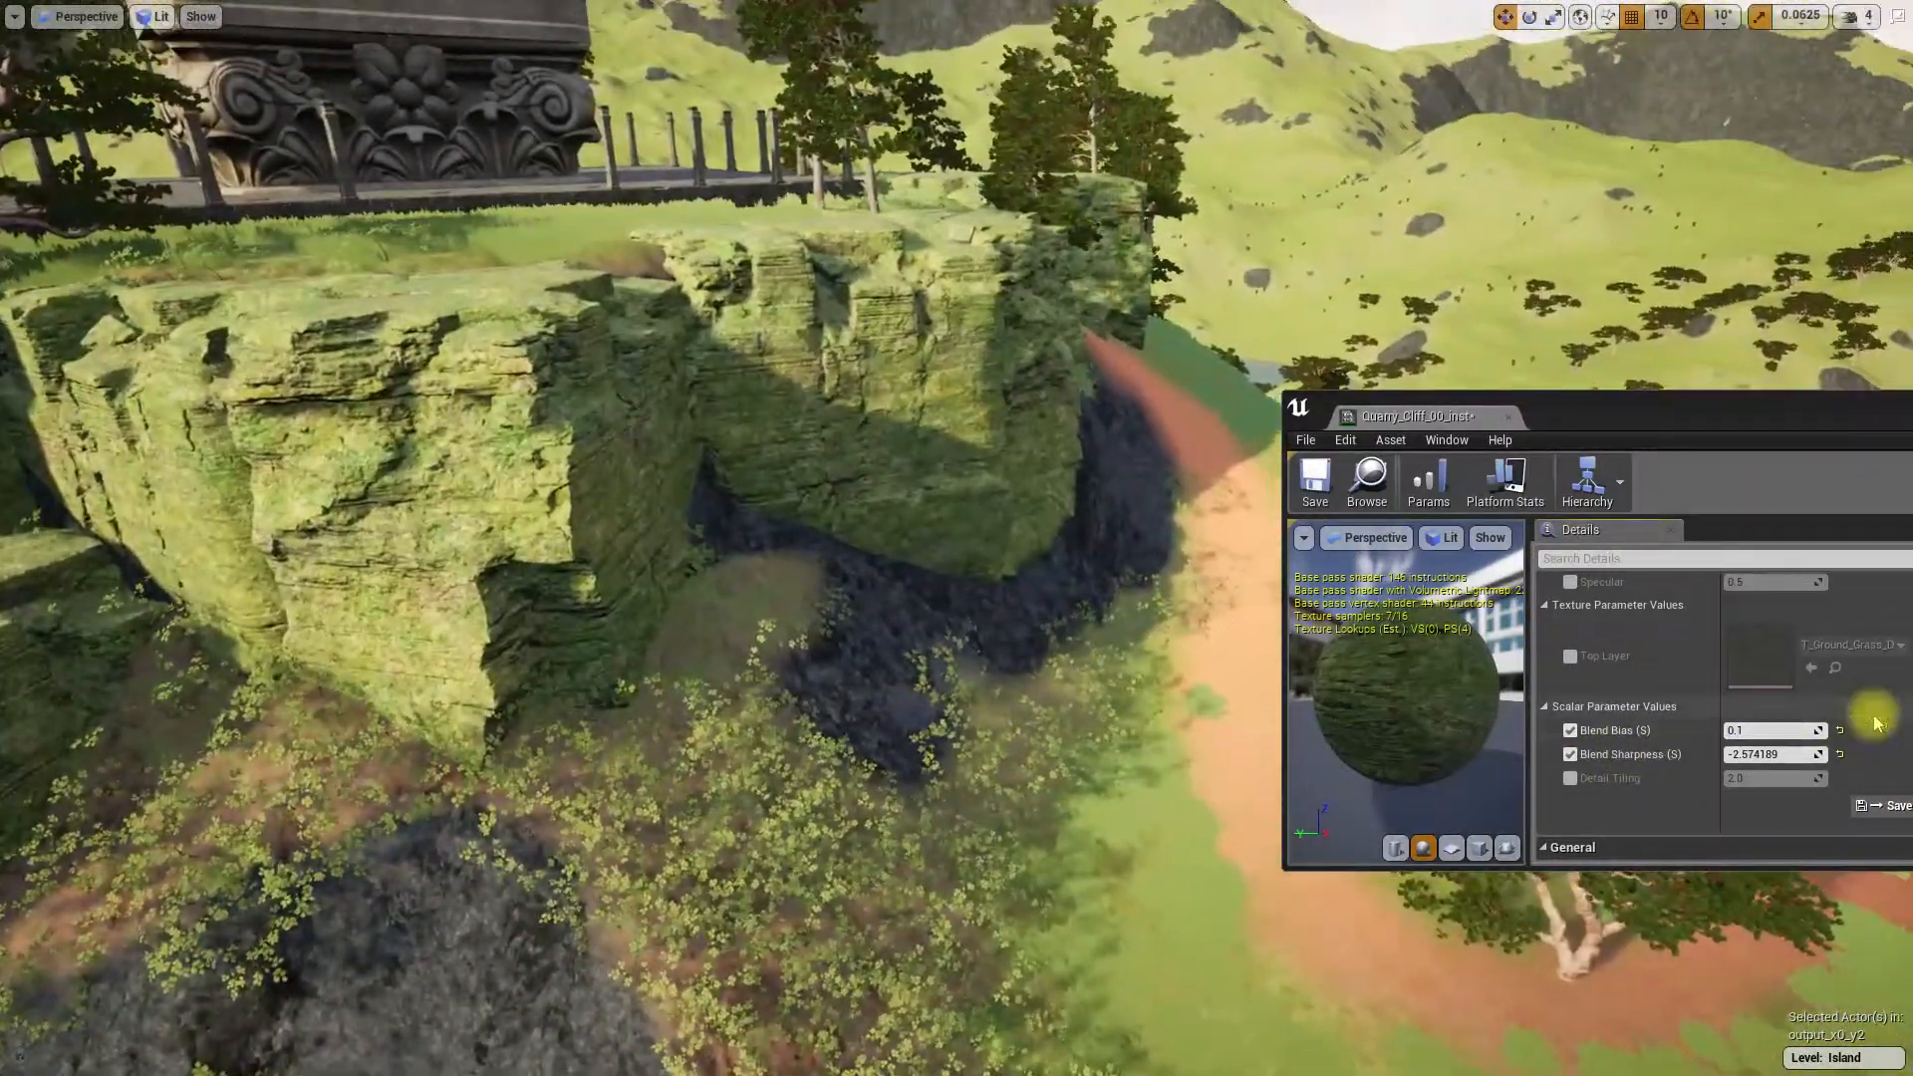
- Adjust the cliff instance's Blend Bias to 1.4538 while checking the rock tops beside the landscape grass
left_click_drag(1758, 734, 1814, 735)
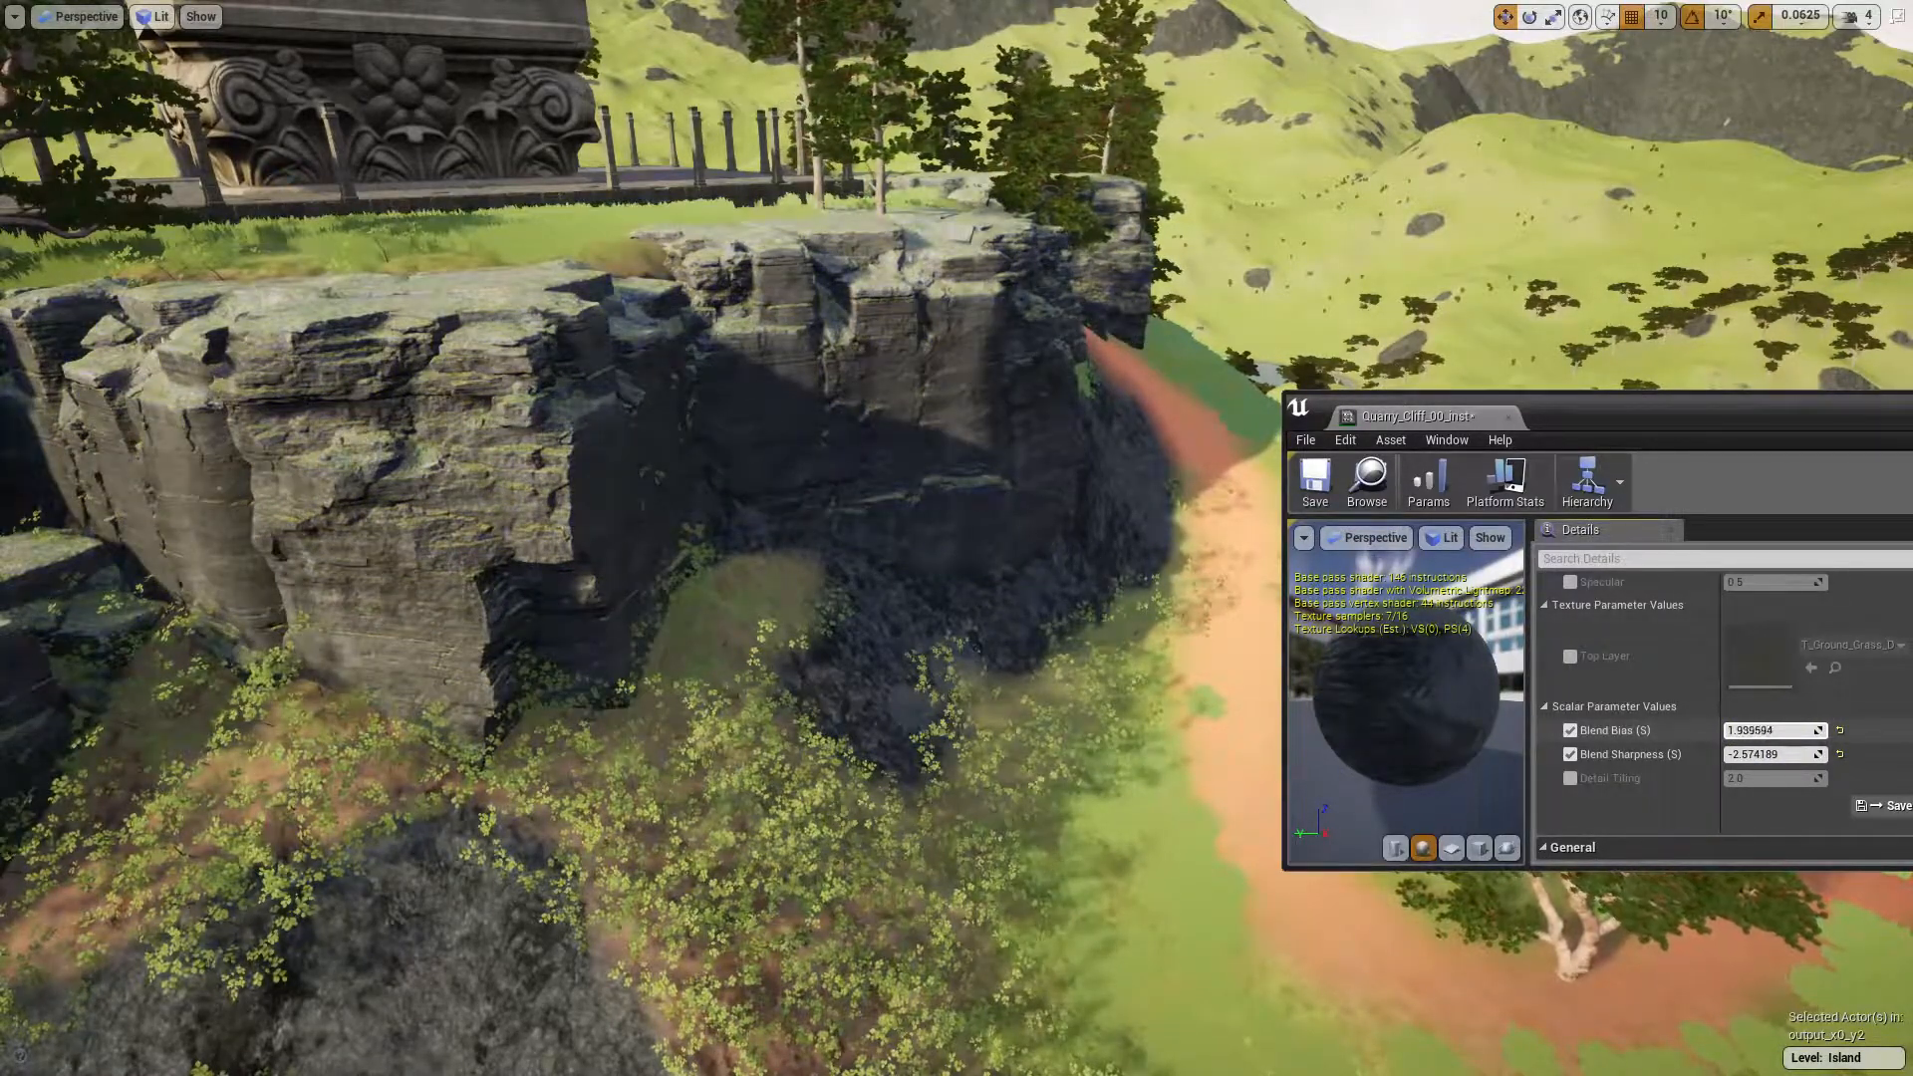
right_click_drag(1103, 598, 1315, 618)
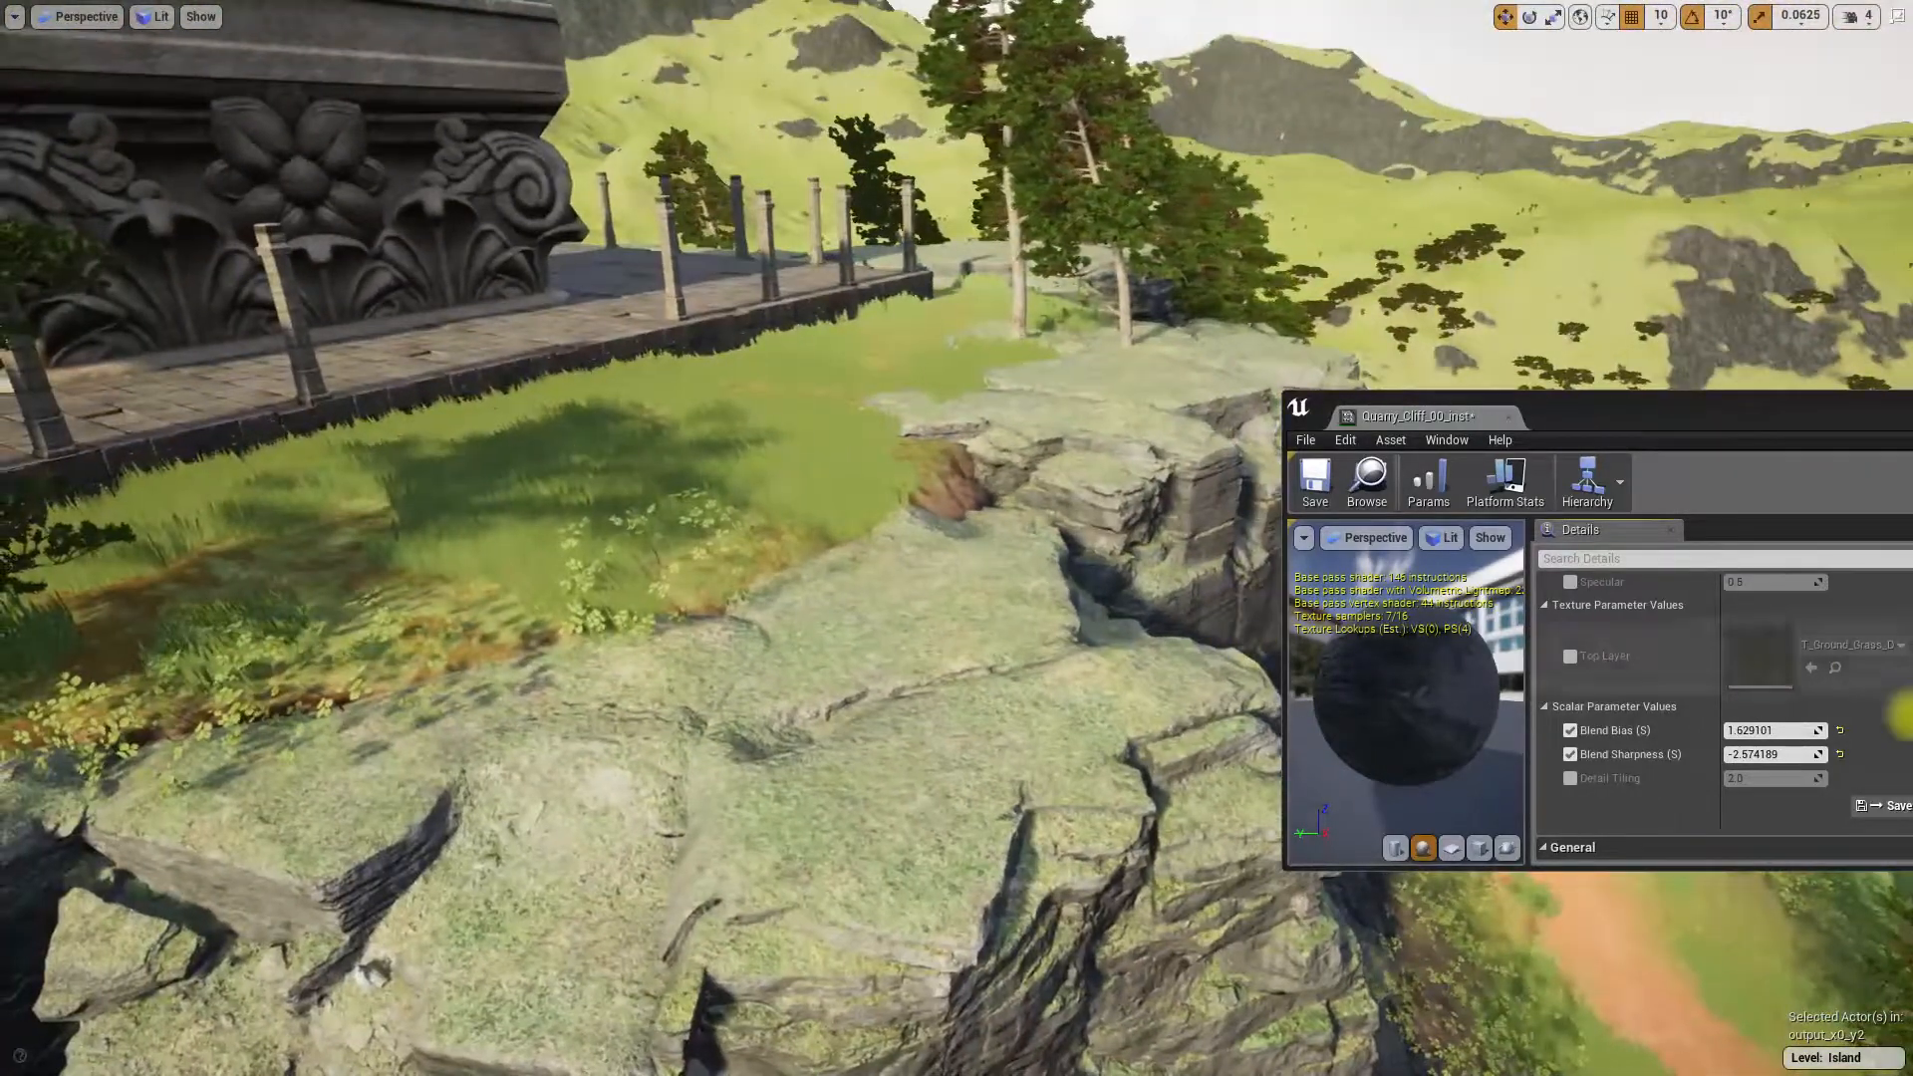
left_click_drag(1773, 732, 1833, 732)
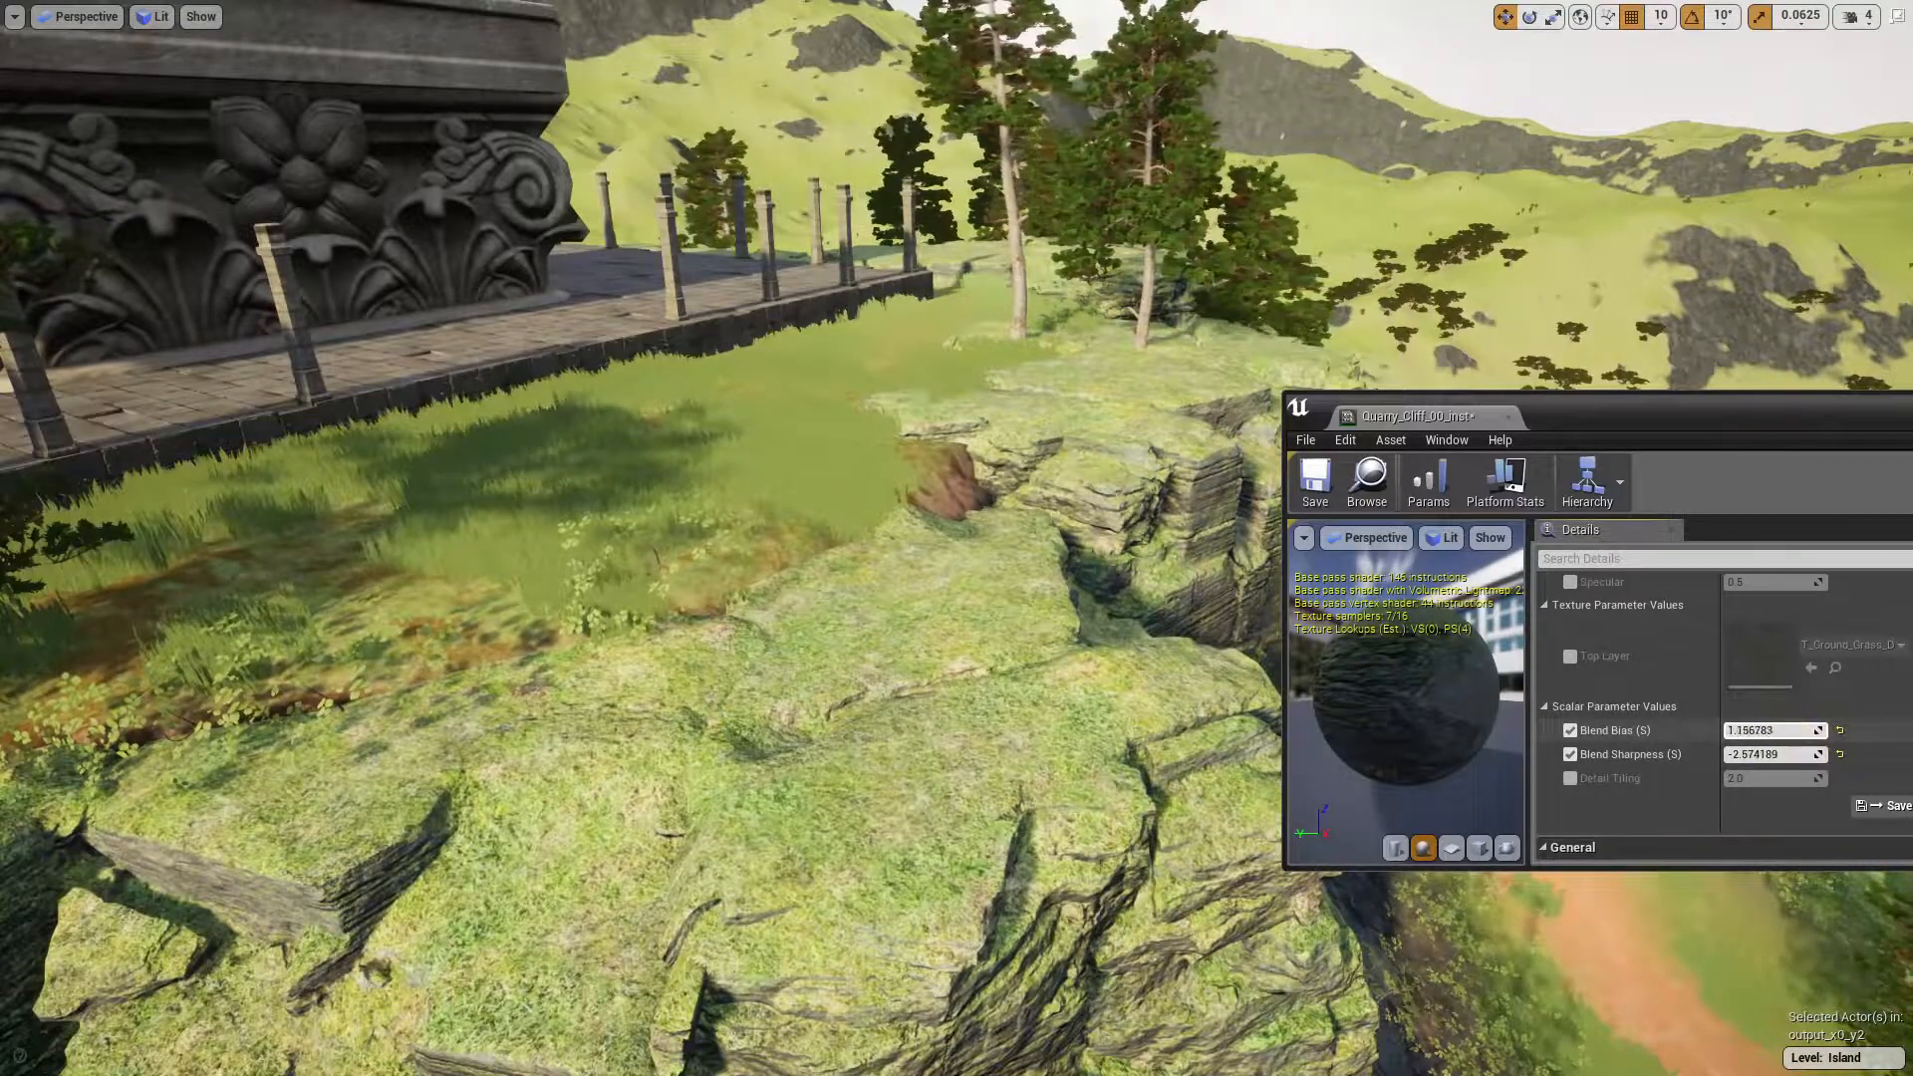
- Lower the cliff instance's Blend Sharpness to -8.048957 while checking the grass blend on the ledges
key("s")
right_click_drag(867, 615, 762, 518)
key("w")
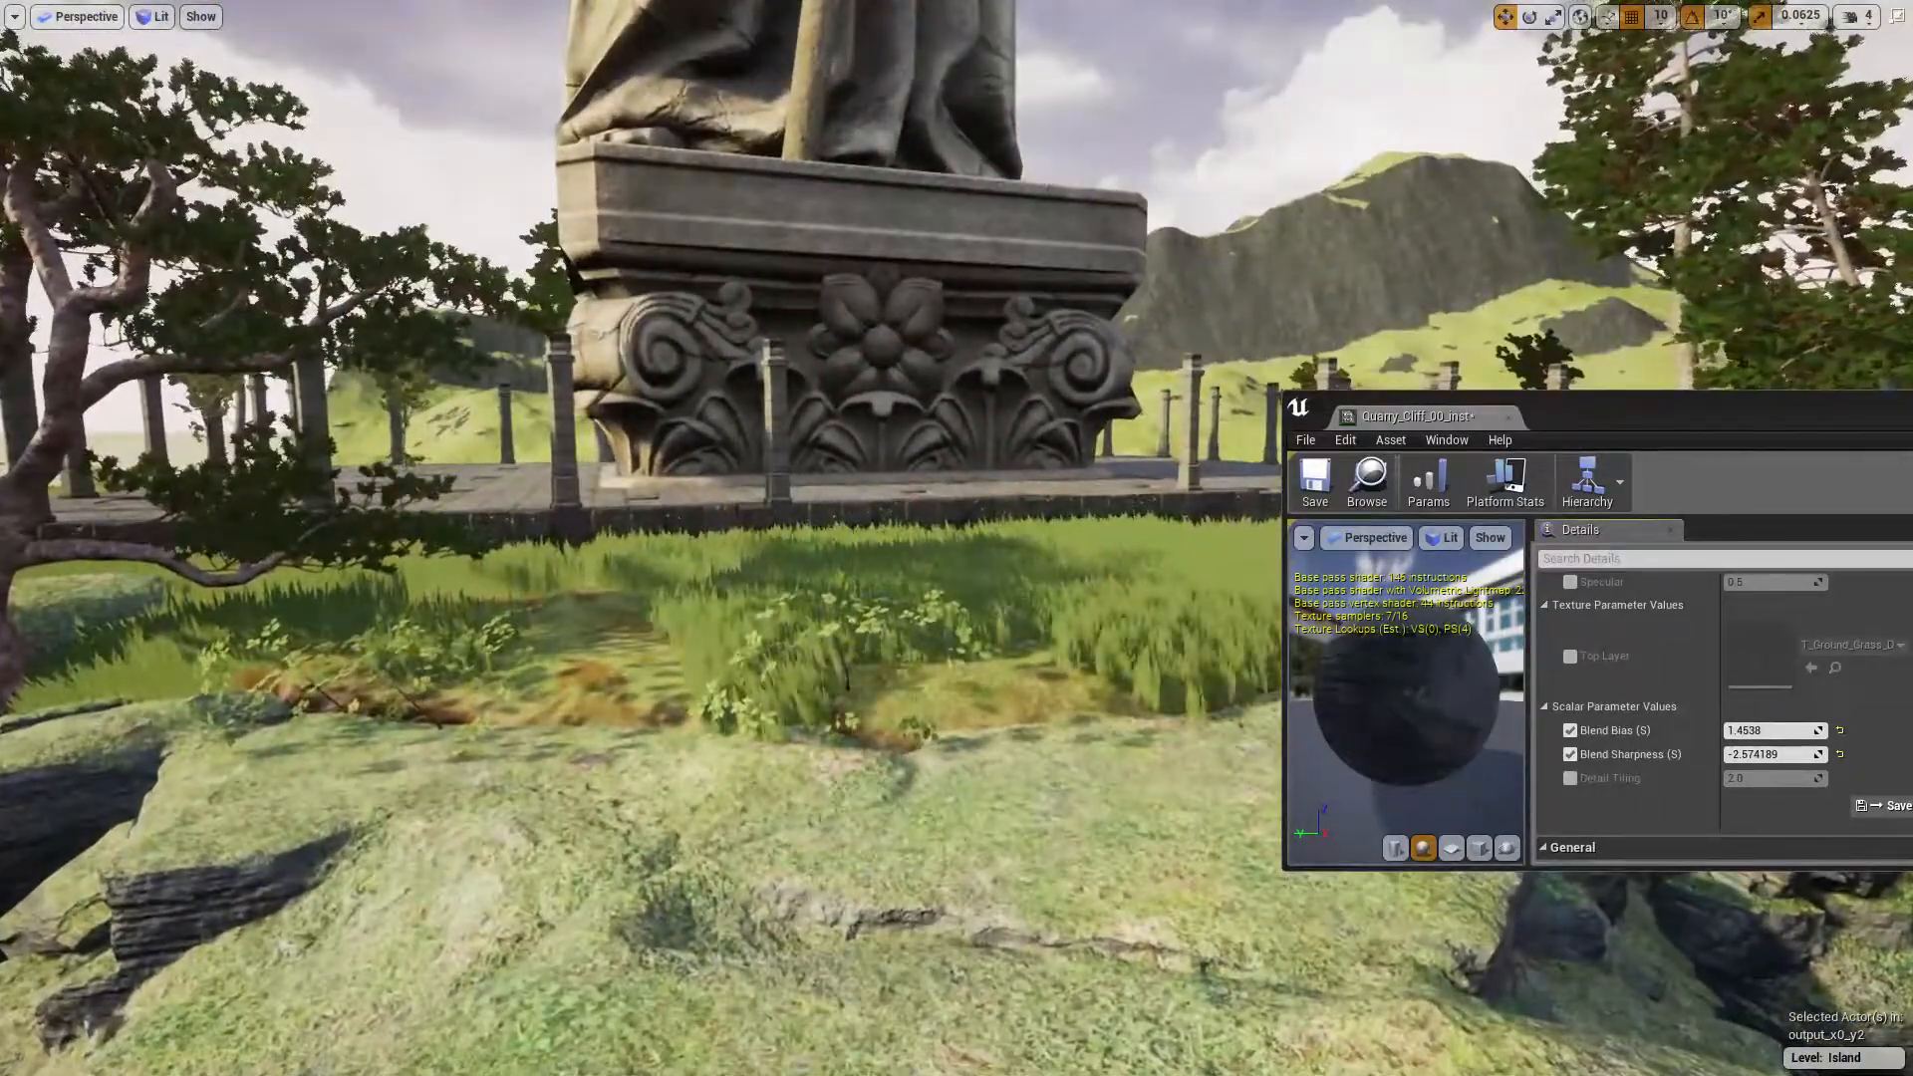
left_click_drag(1774, 754, 1739, 755)
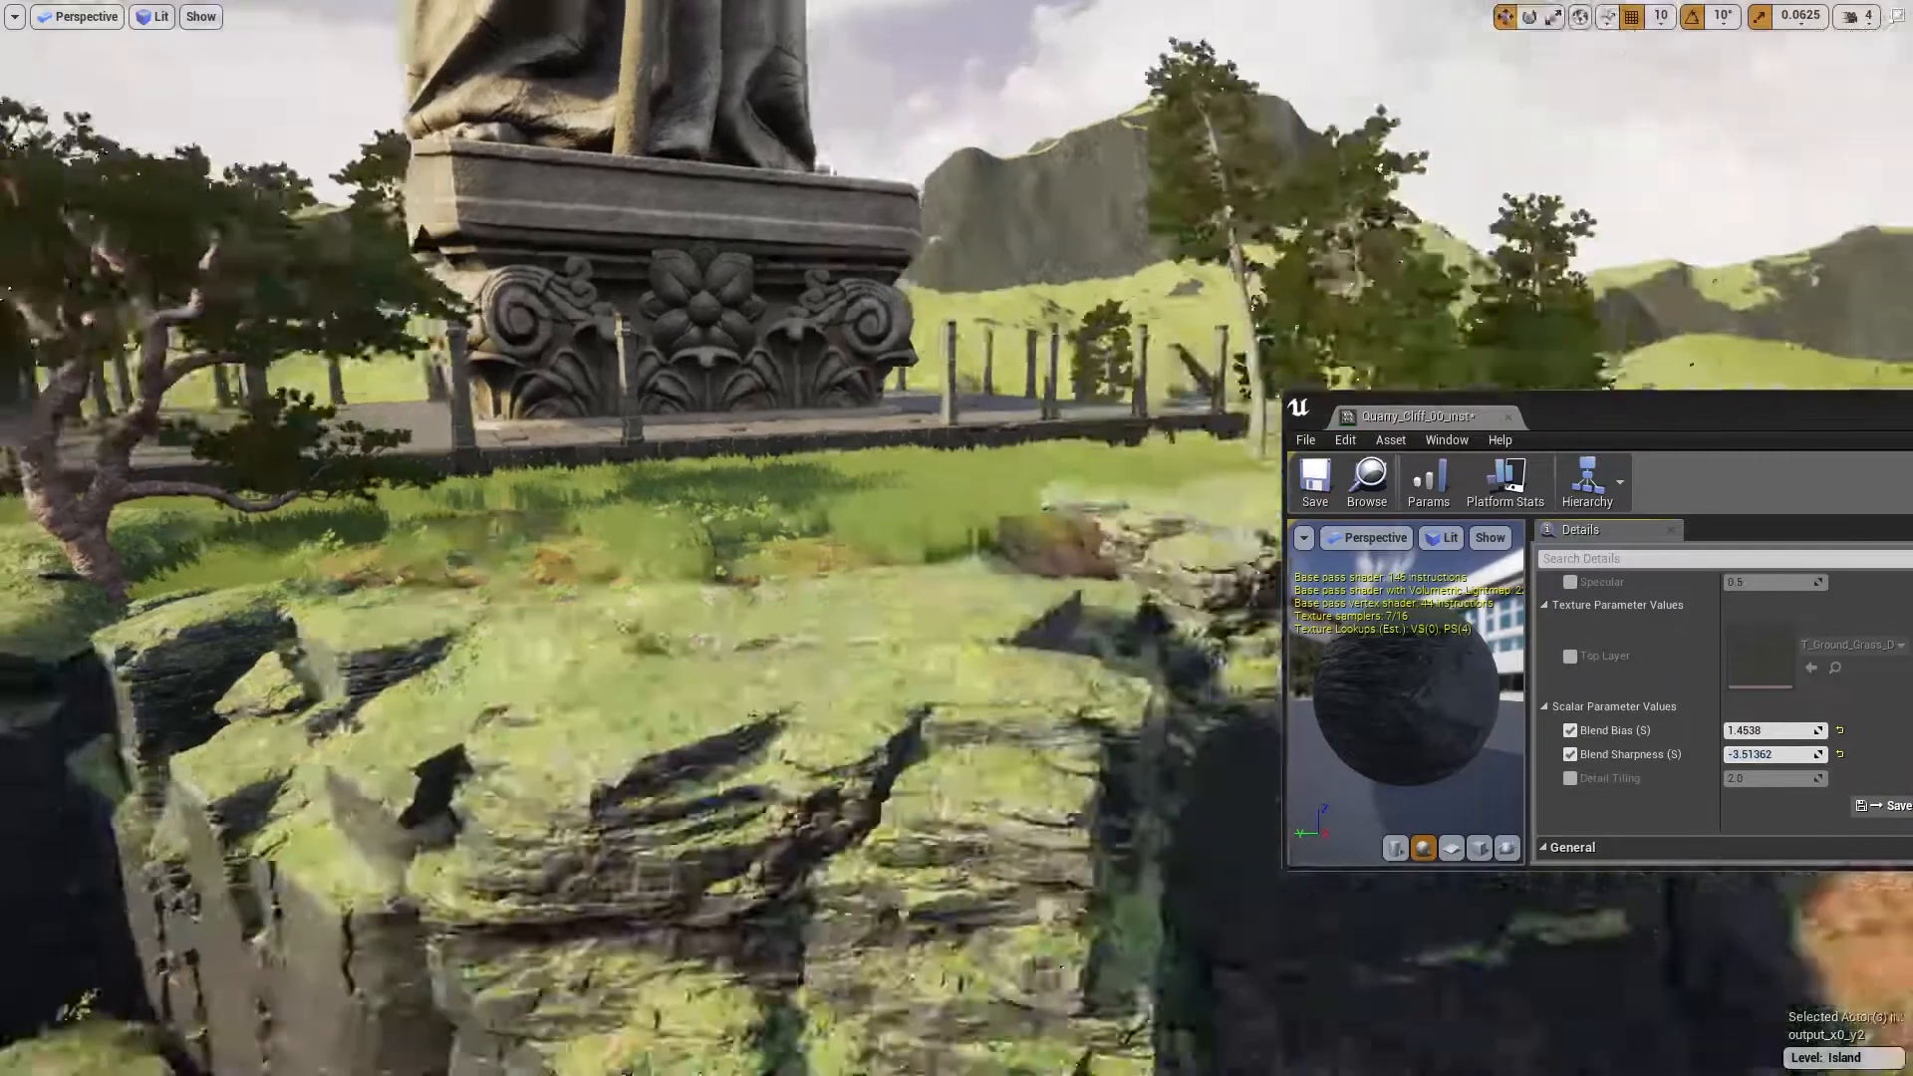
right_click_drag(767, 513, 677, 666)
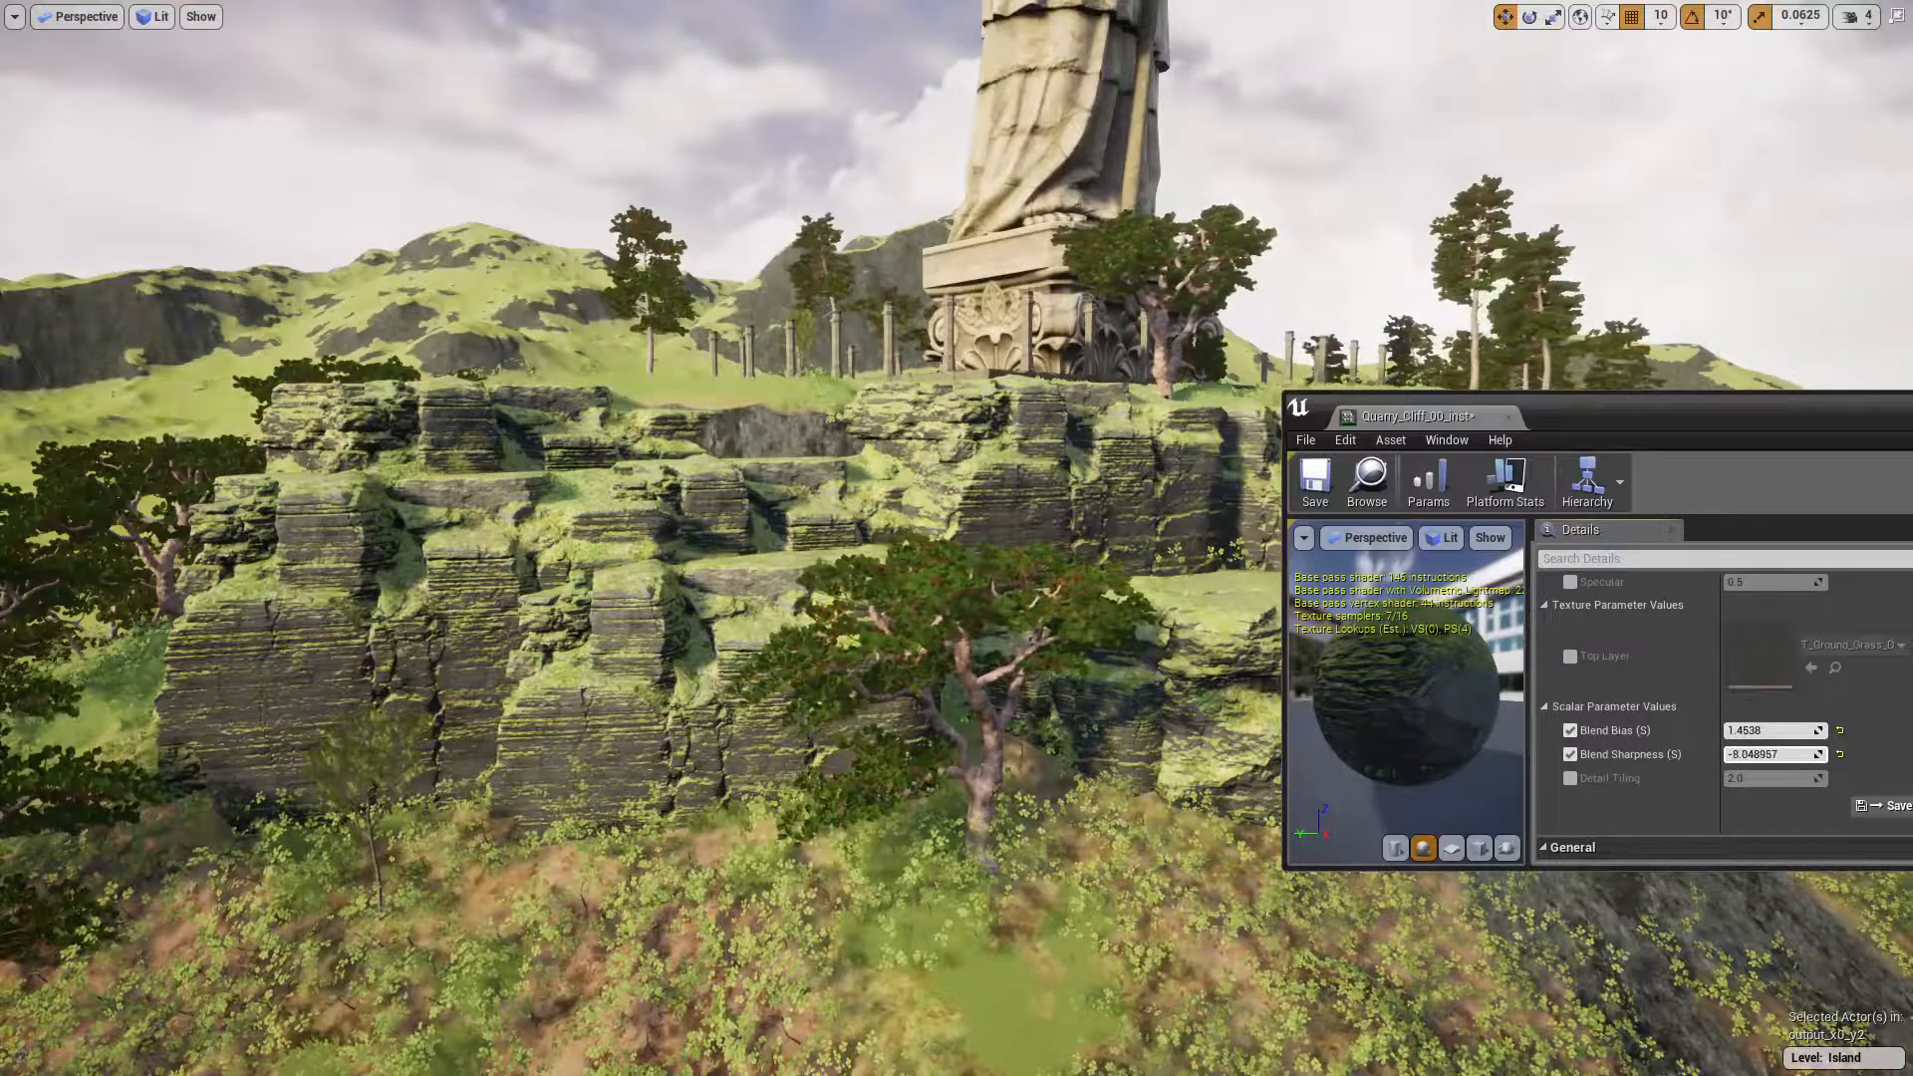
- Inspect the grass-topped cliffs around the statue from far away and up close to judge how they blend with the landscape
right_click_drag(1008, 676, 1056, 637)
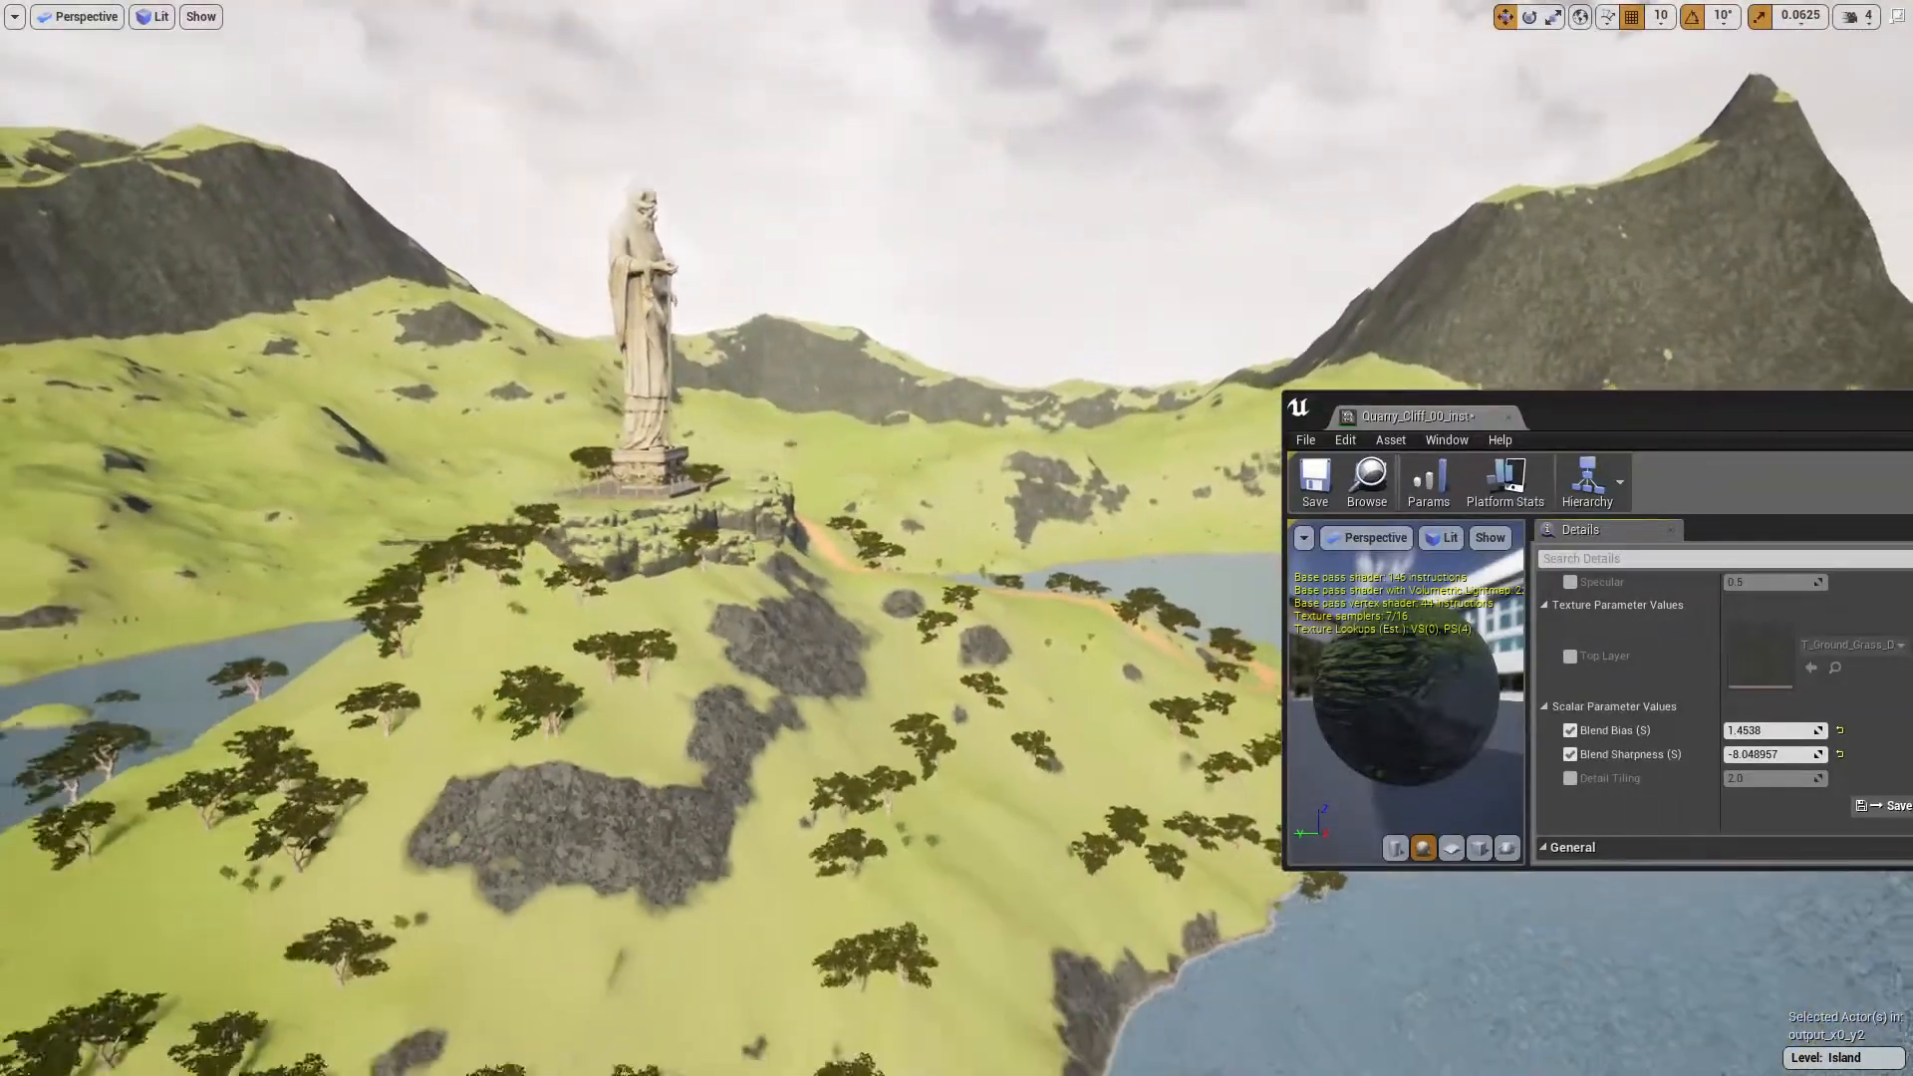
key("s")
mouse_move(1056, 638)
right_mouse_down()
mouse_move(1046, 608)
mouse_move(1145, 612)
mouse_move(987, 617)
mouse_move(996, 528)
mouse_move(1046, 578)
mouse_move(986, 608)
mouse_move(1027, 662)
mouse_move(1061, 603)
mouse_move(1041, 603)
mouse_move(1056, 608)
right_mouse_up()
key("w")
key("s")
right_click_drag(889, 730, 932, 782)
key("q")
key("w")
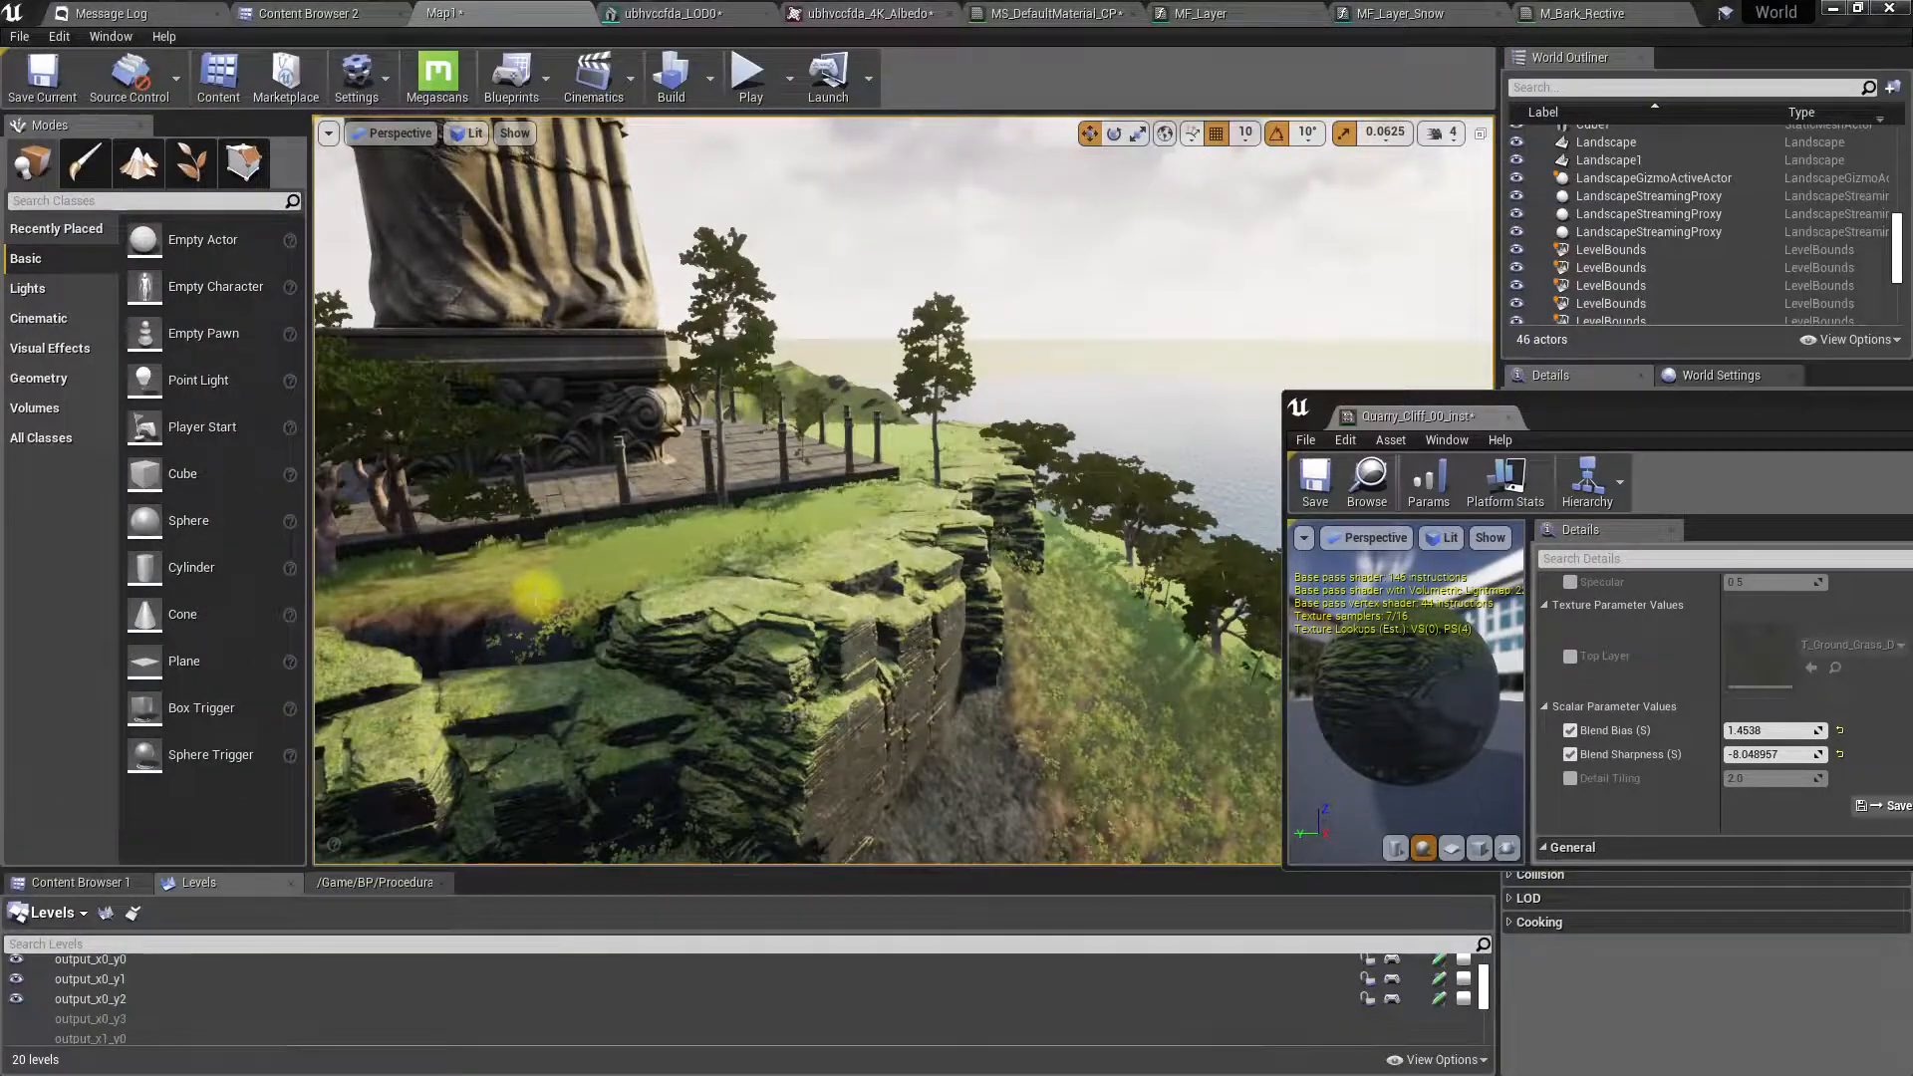
right_click_drag(535, 595, 464, 588)
key("s")
right_click_drag(1105, 592, 1042, 564)
key("w")
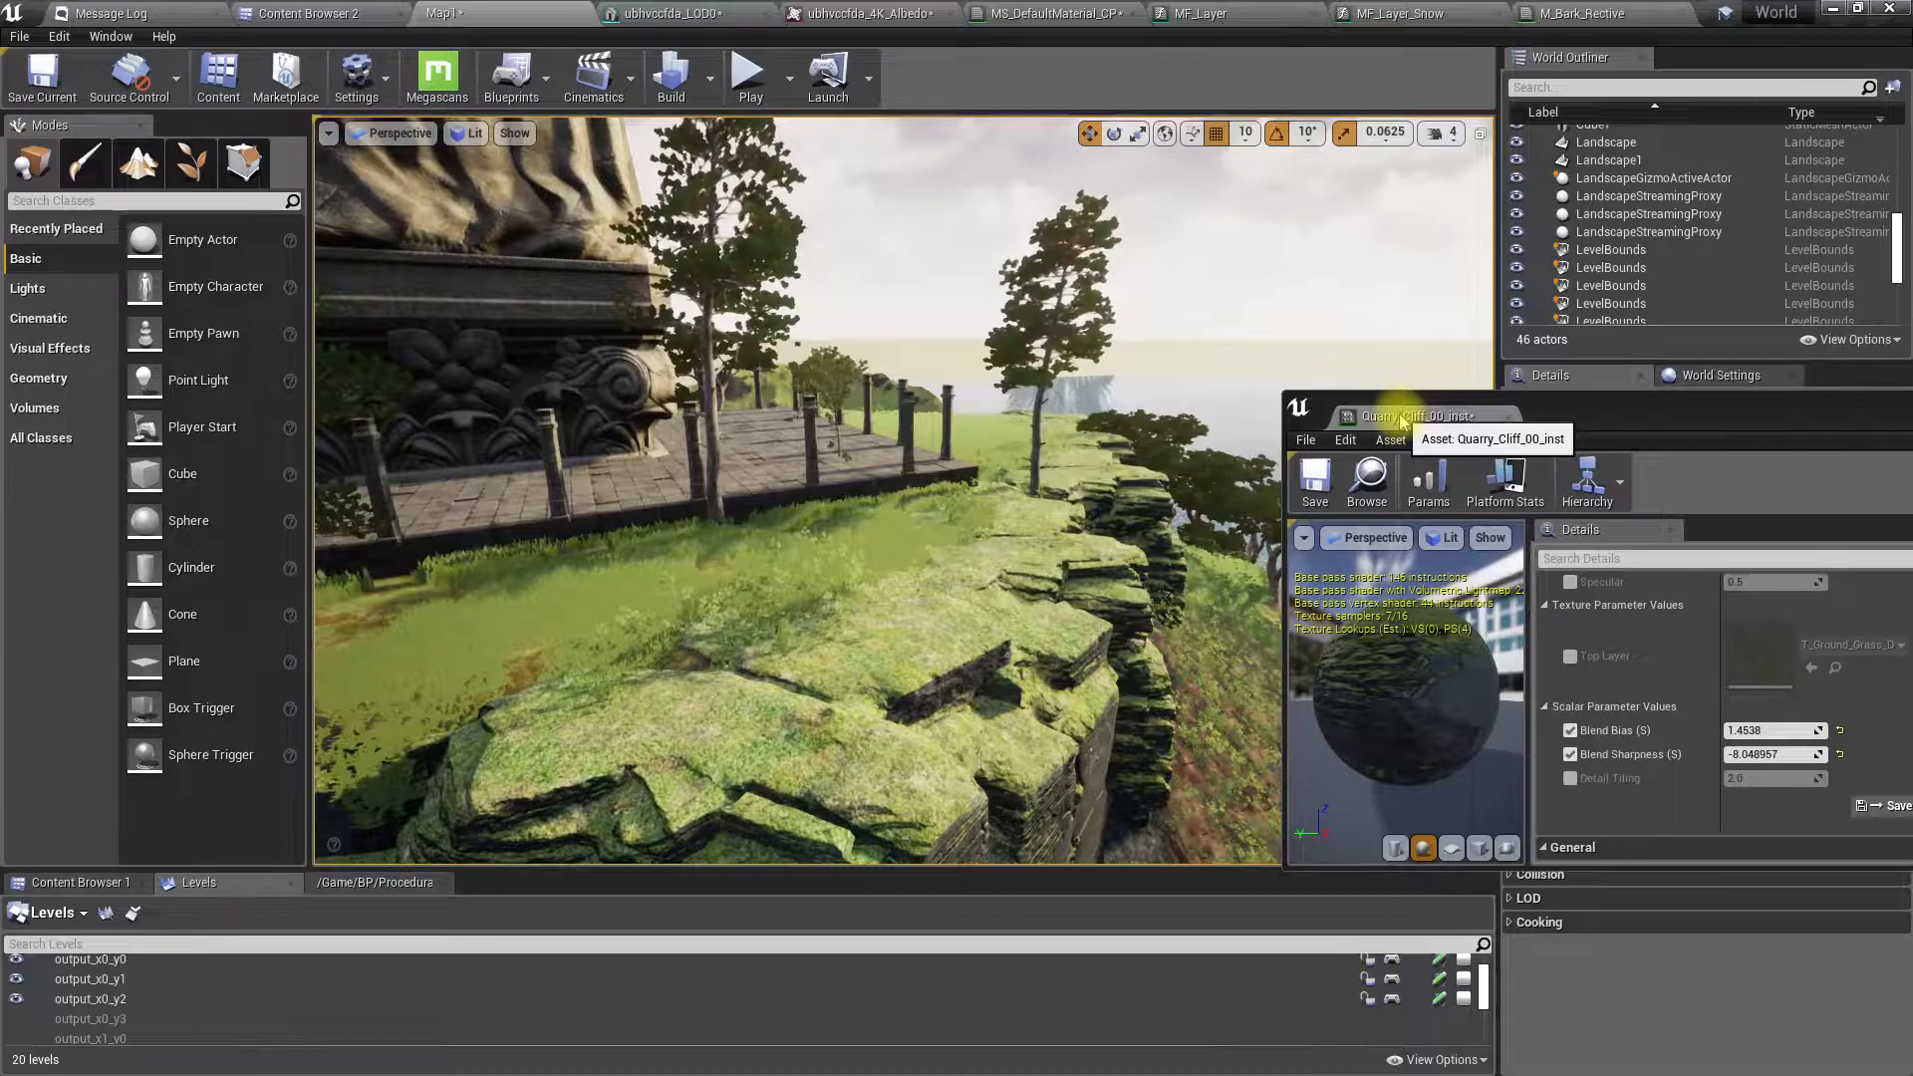
- Dock the Quarry_Cliff_00_inst editor among the main tabs and open the landscape instance's parent material, M_Landscape
left_click_drag(1402, 417, 1415, 14)
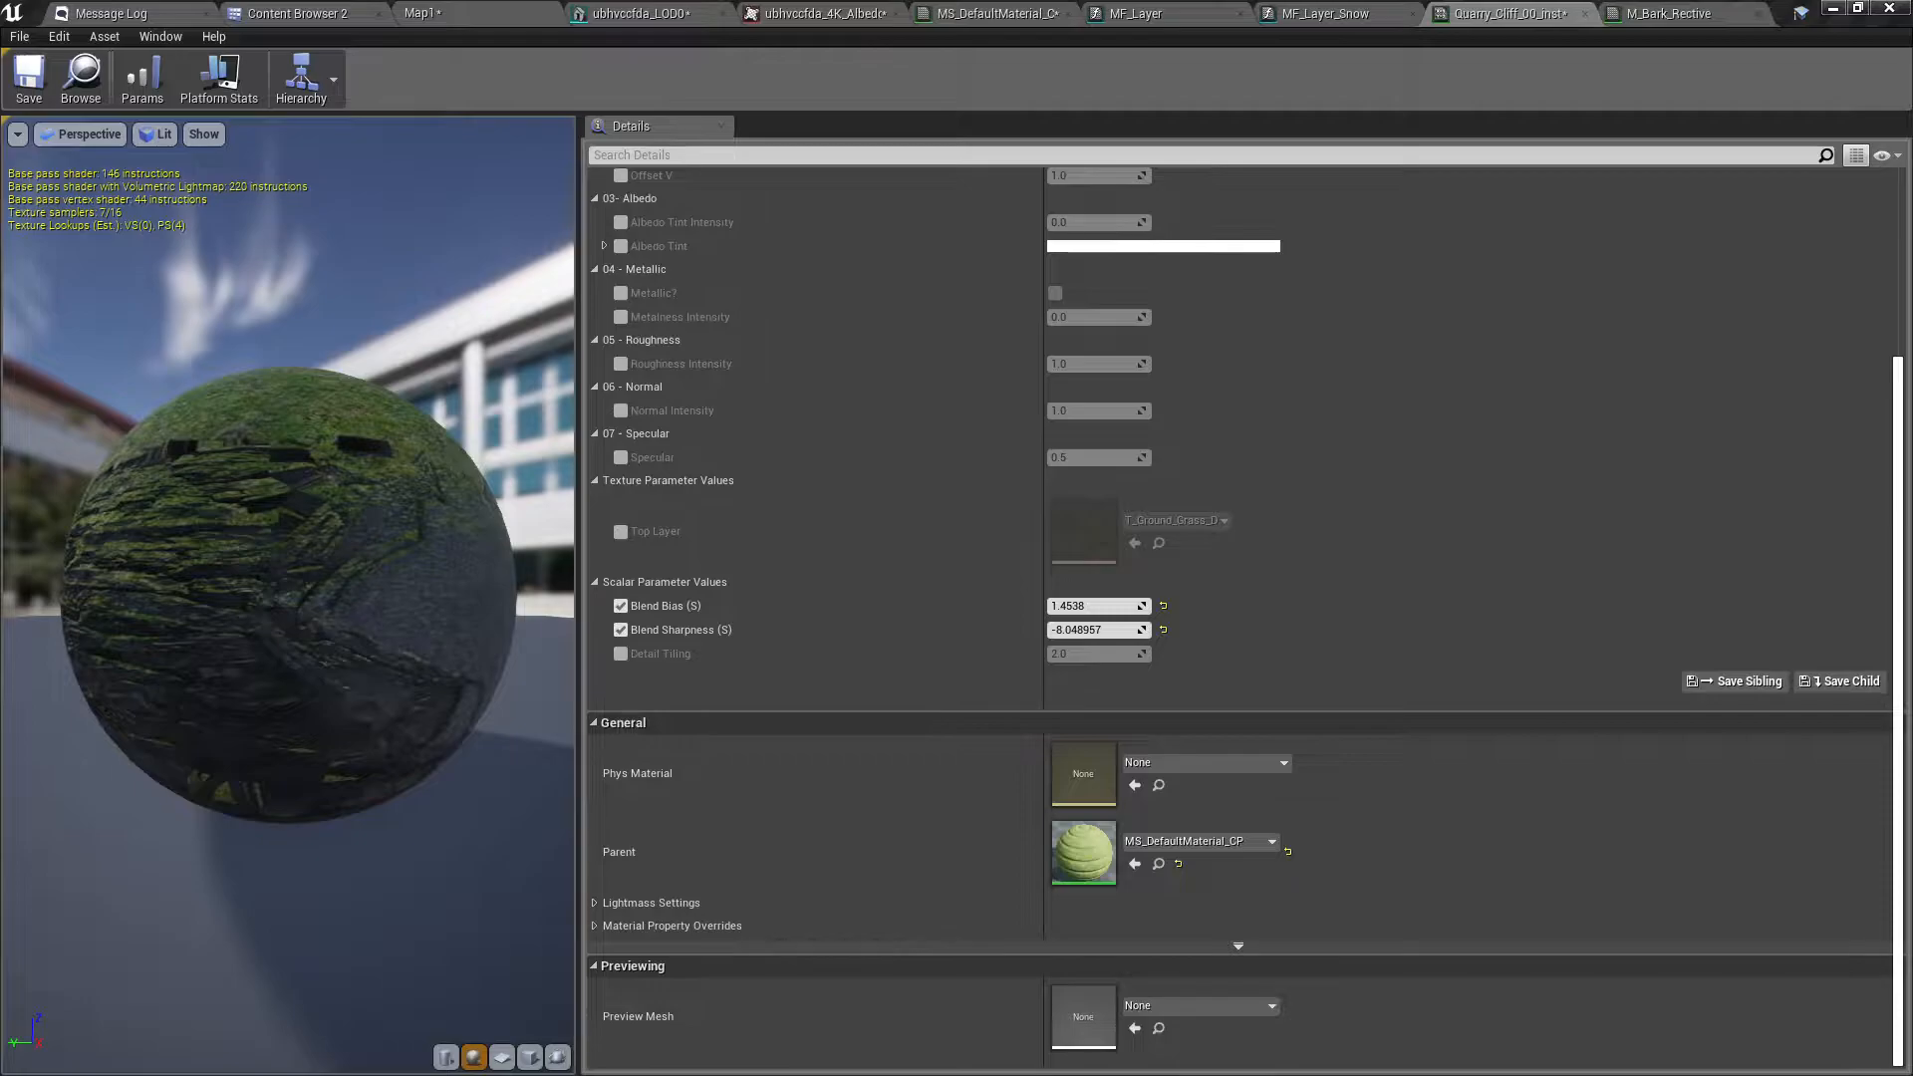
scroll(1451, 600, "down", 10)
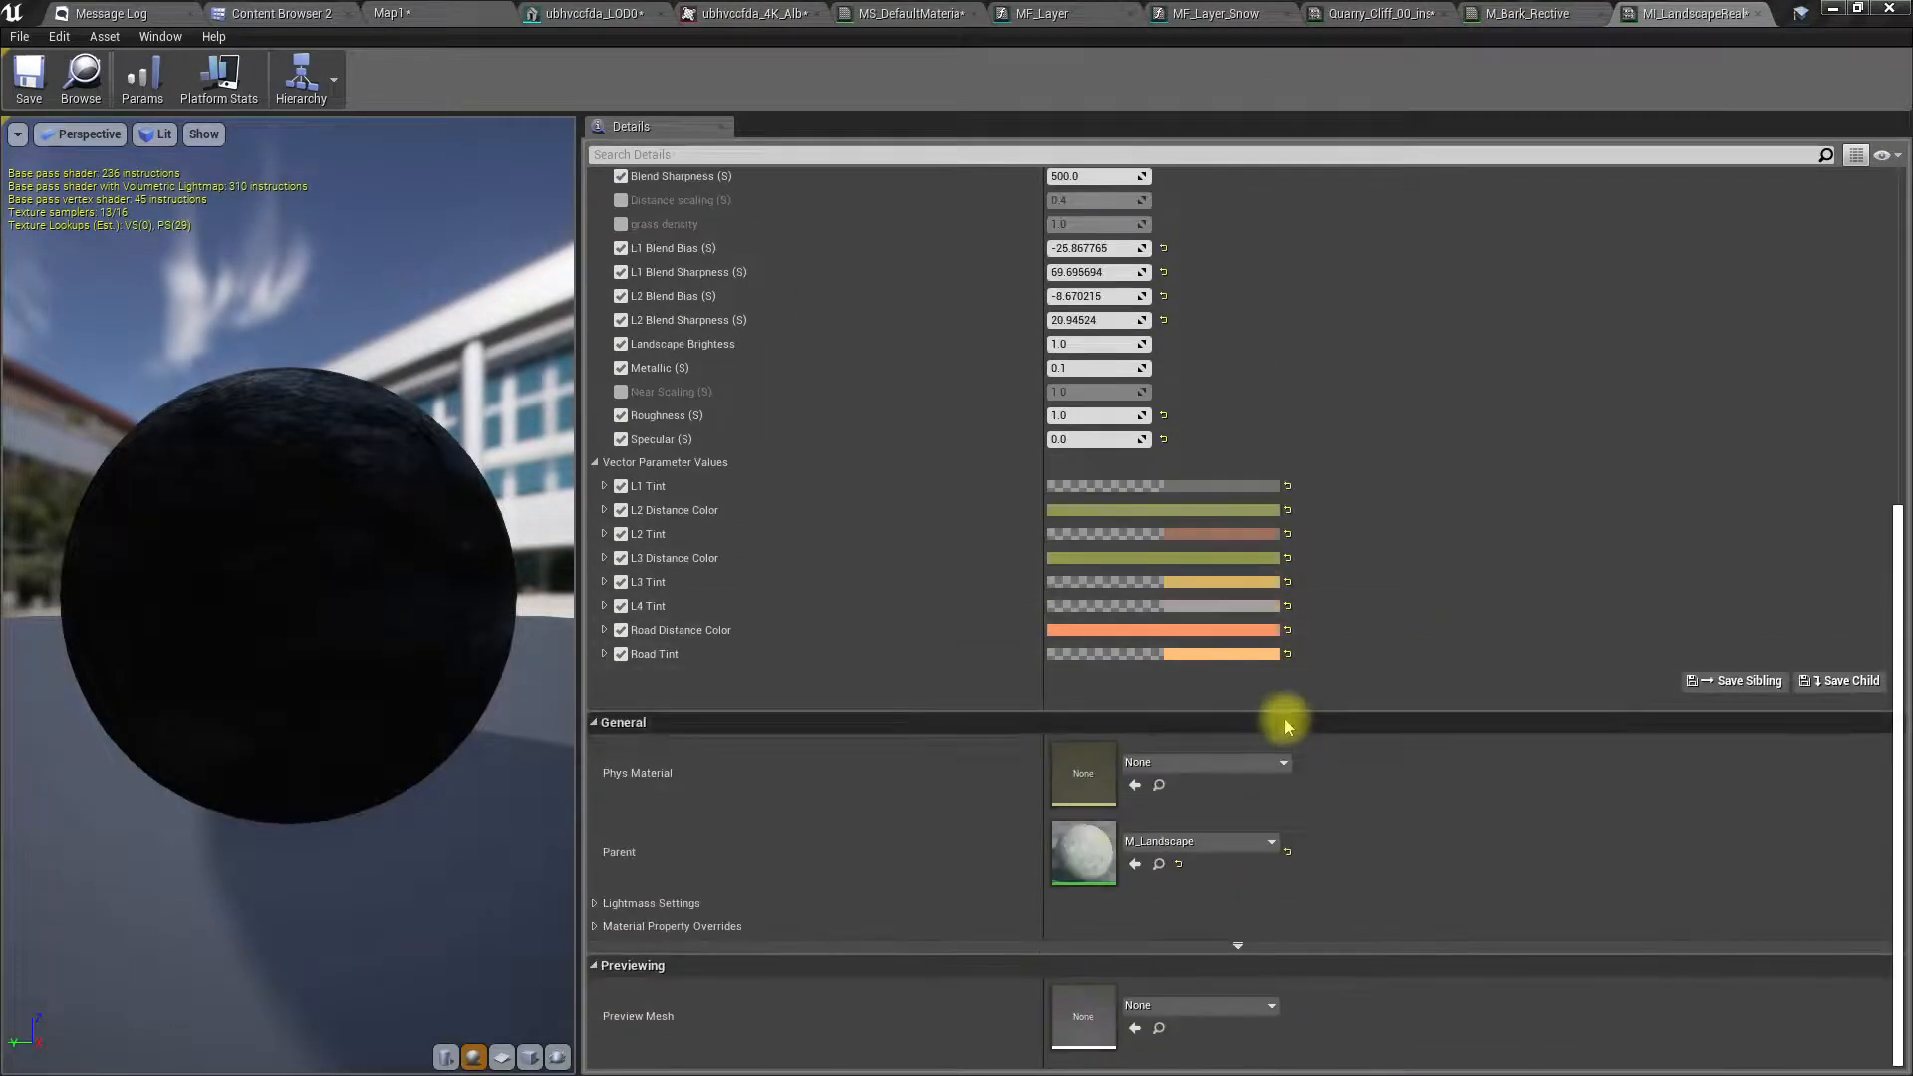
double_click(1082, 849)
scroll(1039, 757, "down", 7)
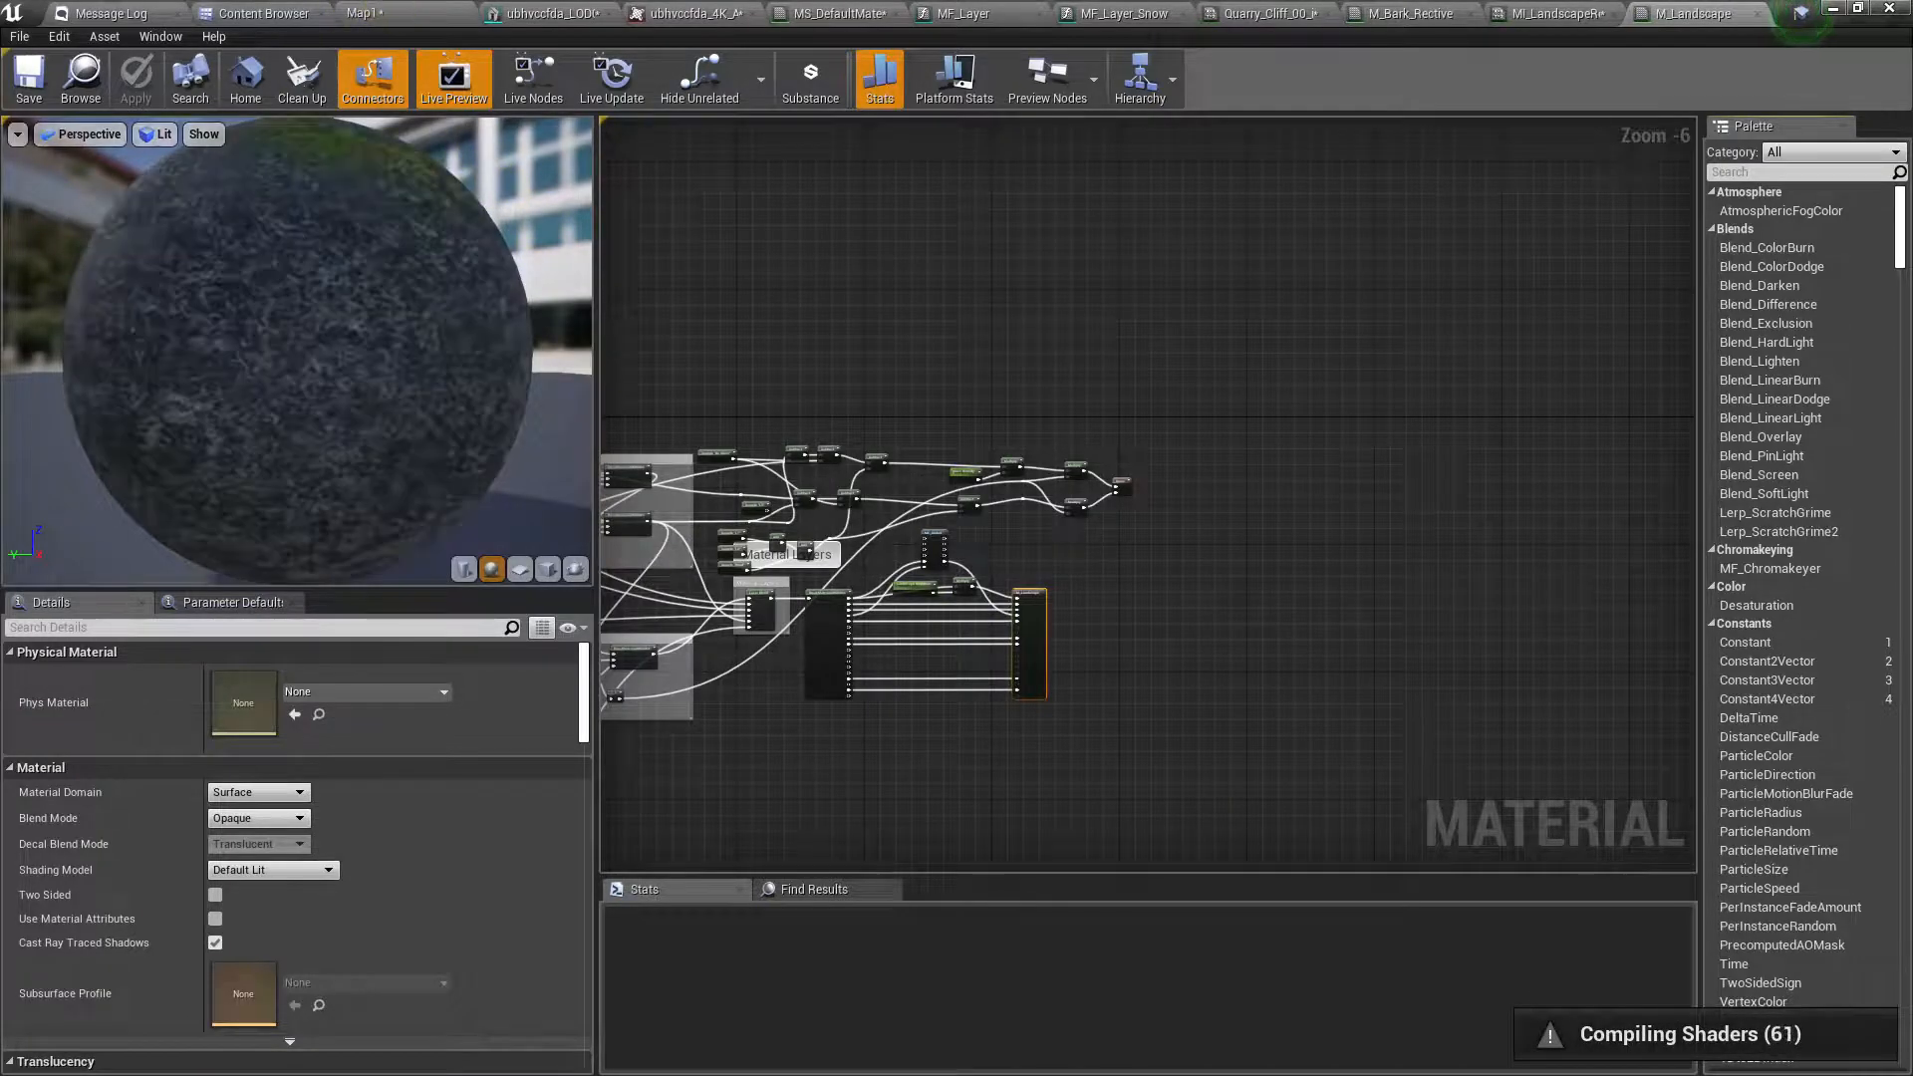
- Review the landscape instance's layer textures and blend parameters, plus the distance blending, layer color and material function nodes in M_Landscape
left_click(1551, 12)
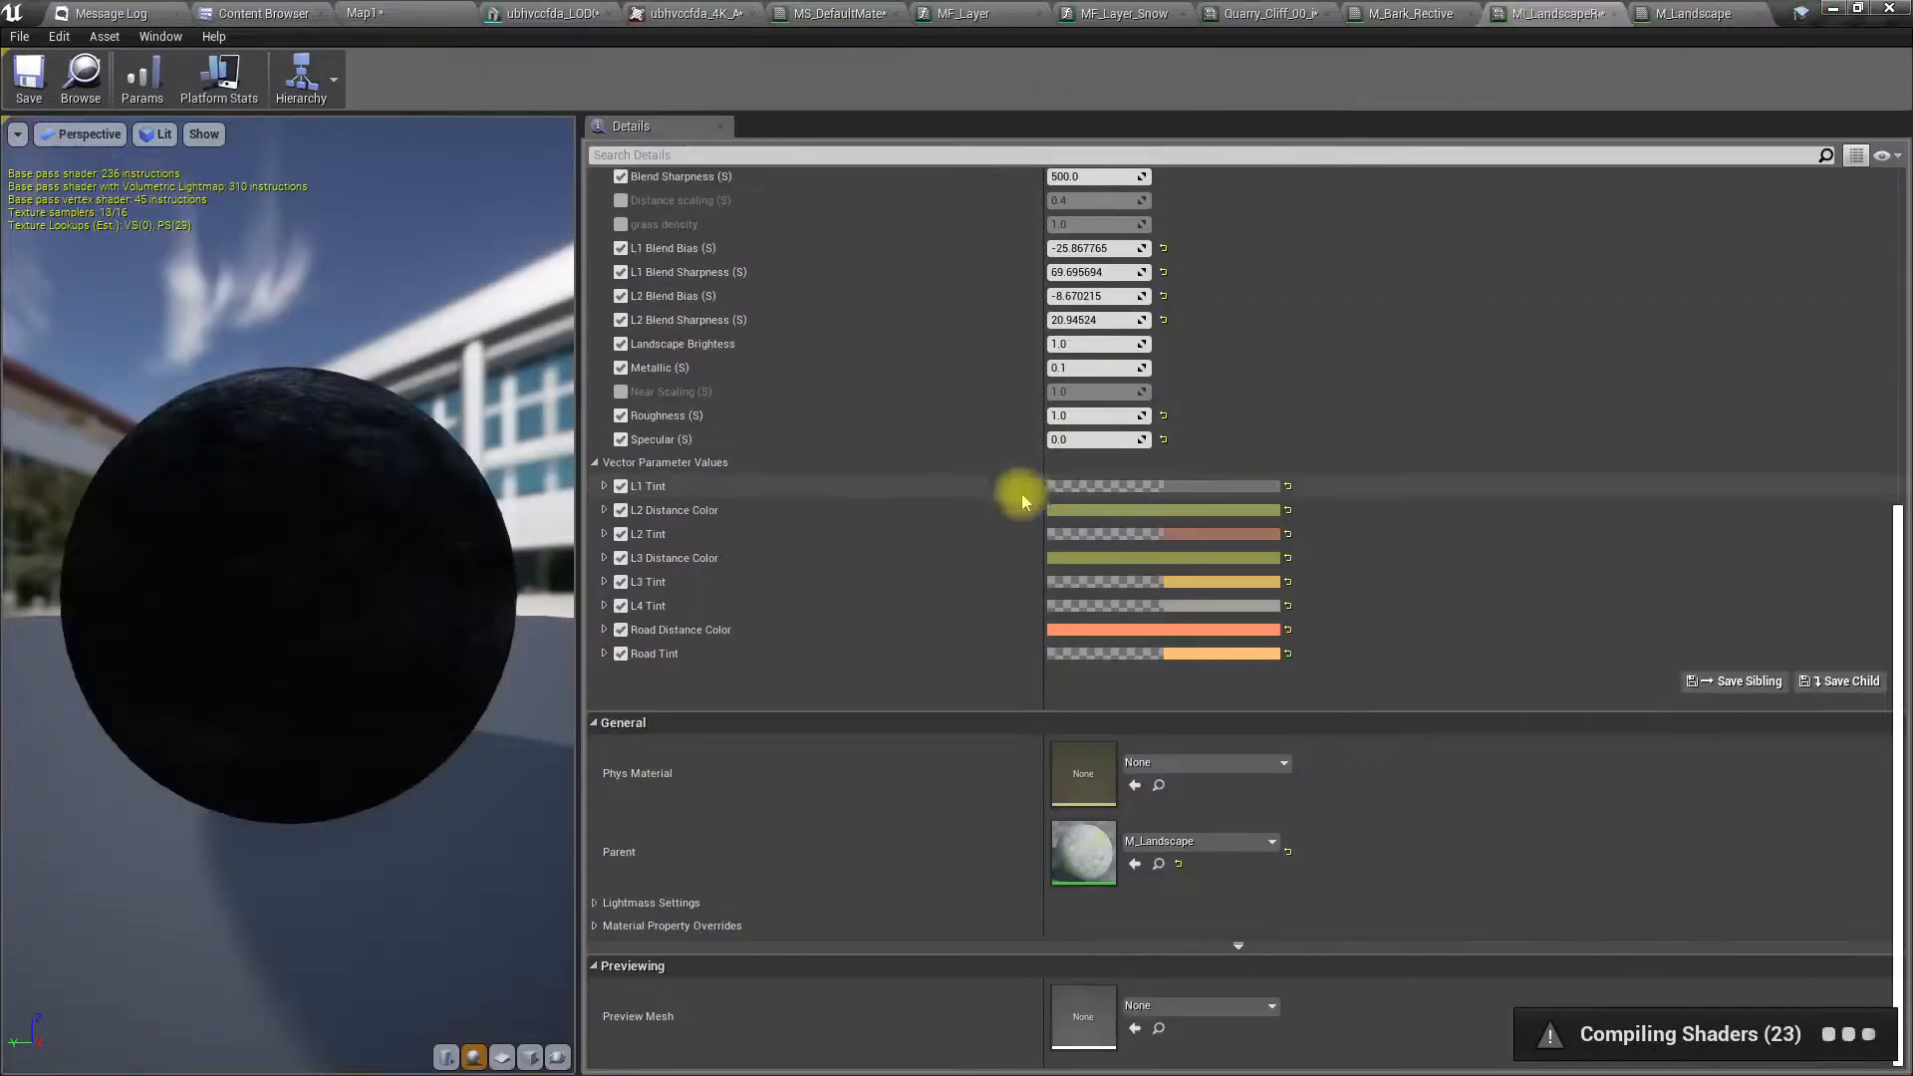
scroll(1057, 652, "up", 5)
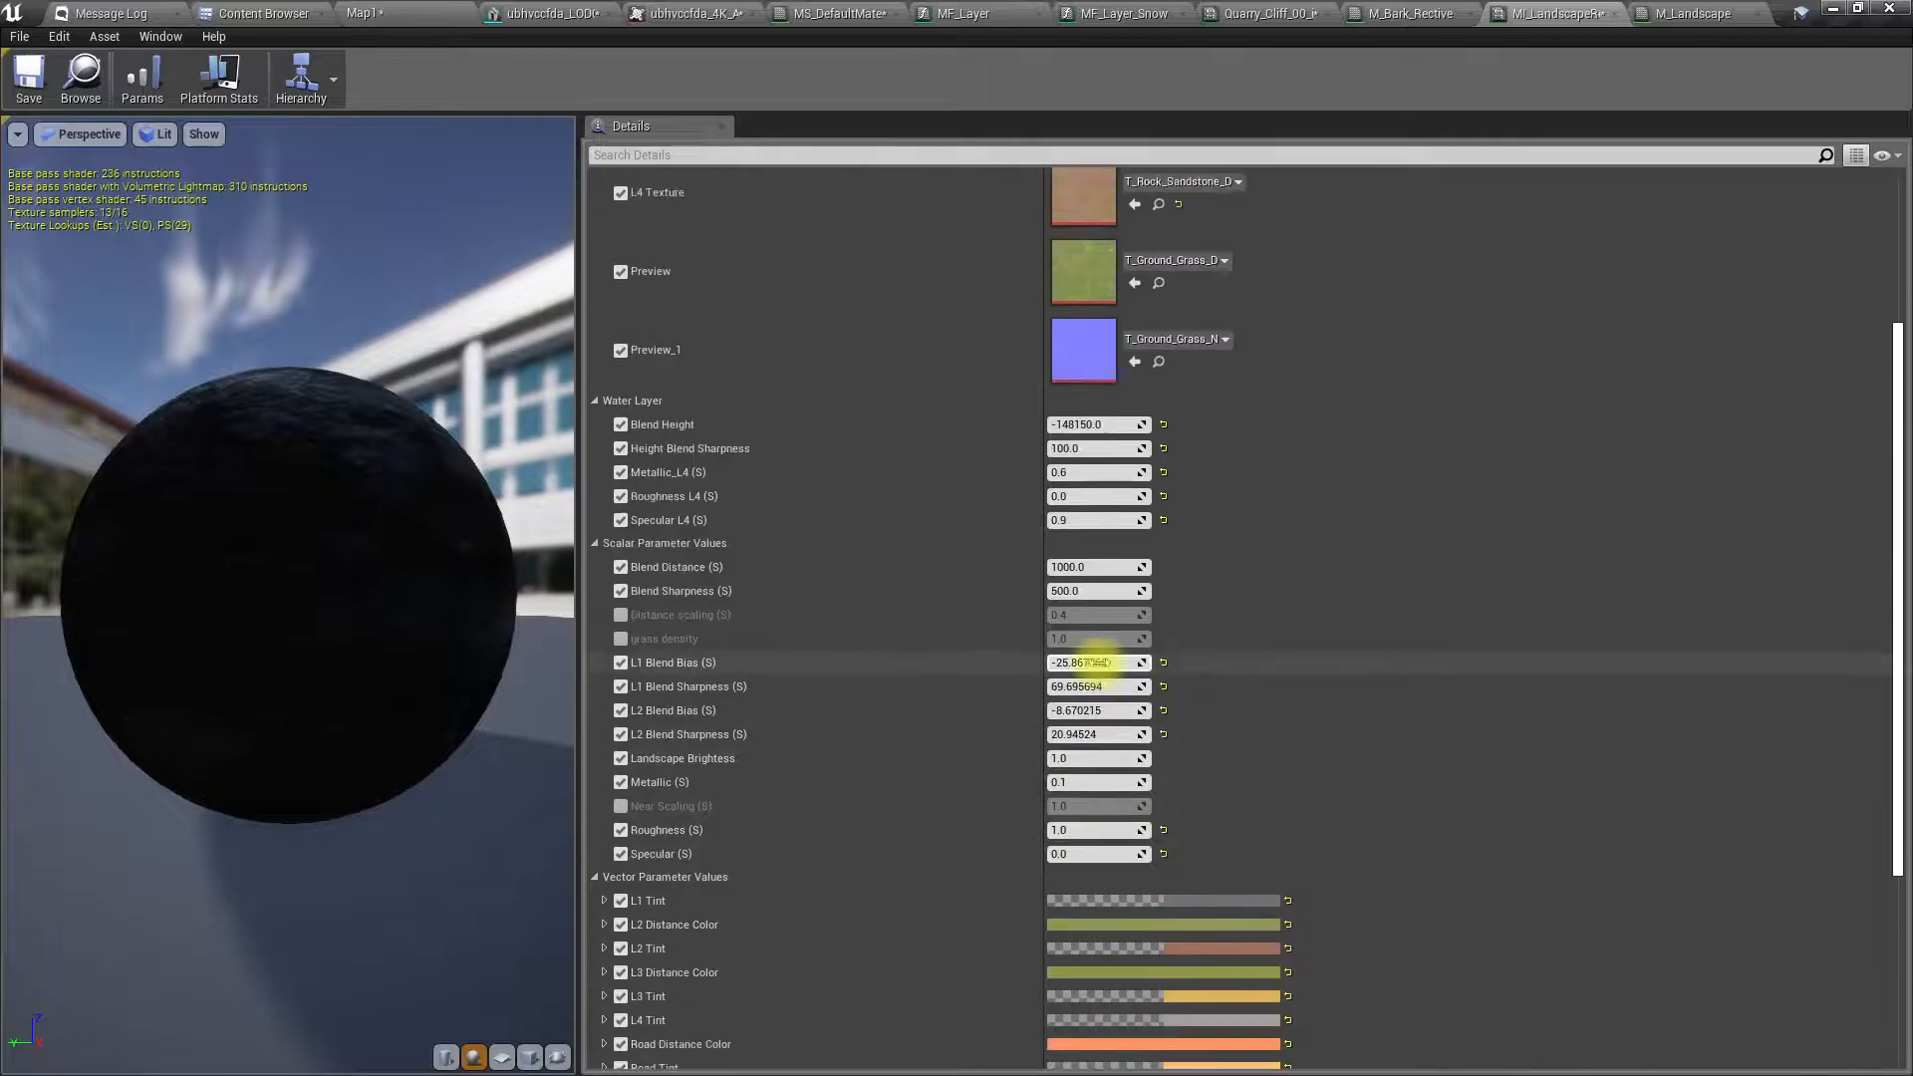
scroll(1096, 657, "up", 6)
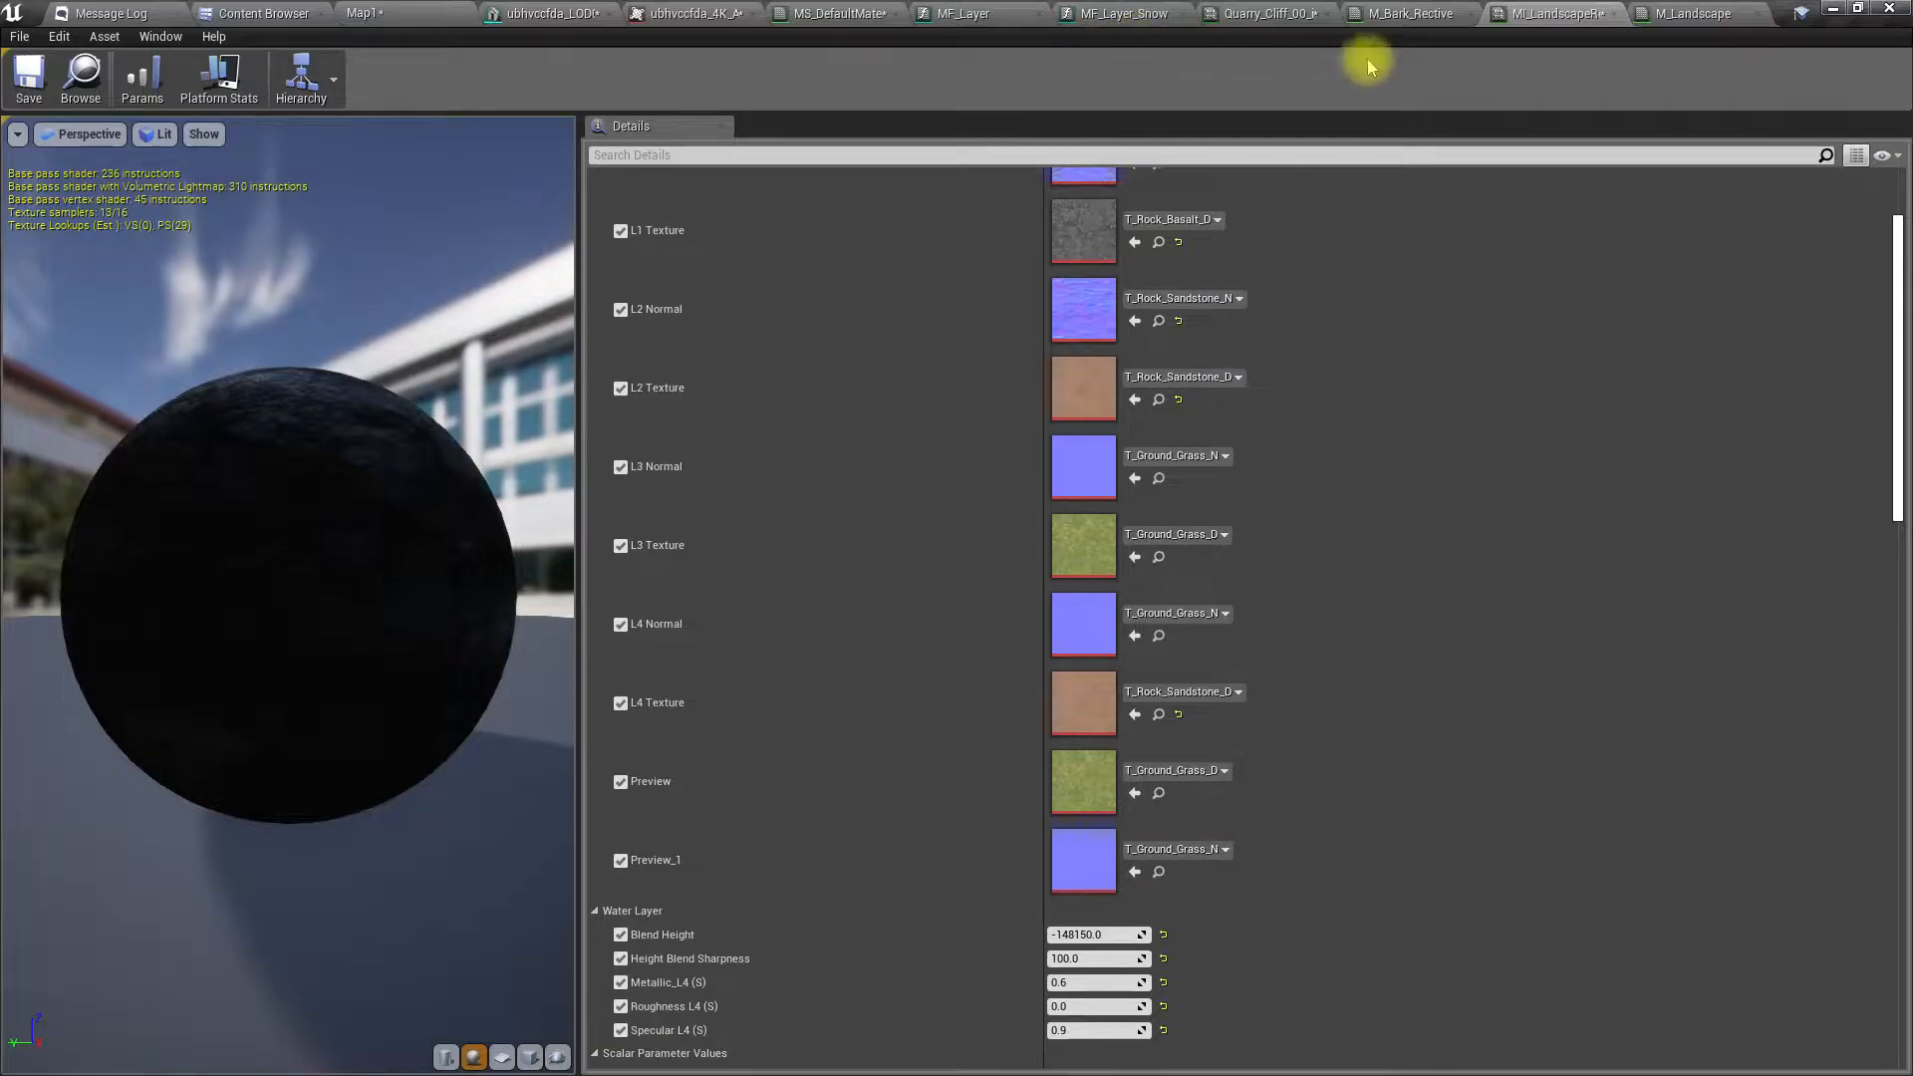
left_click(1689, 13)
scroll(838, 499, "up", 5)
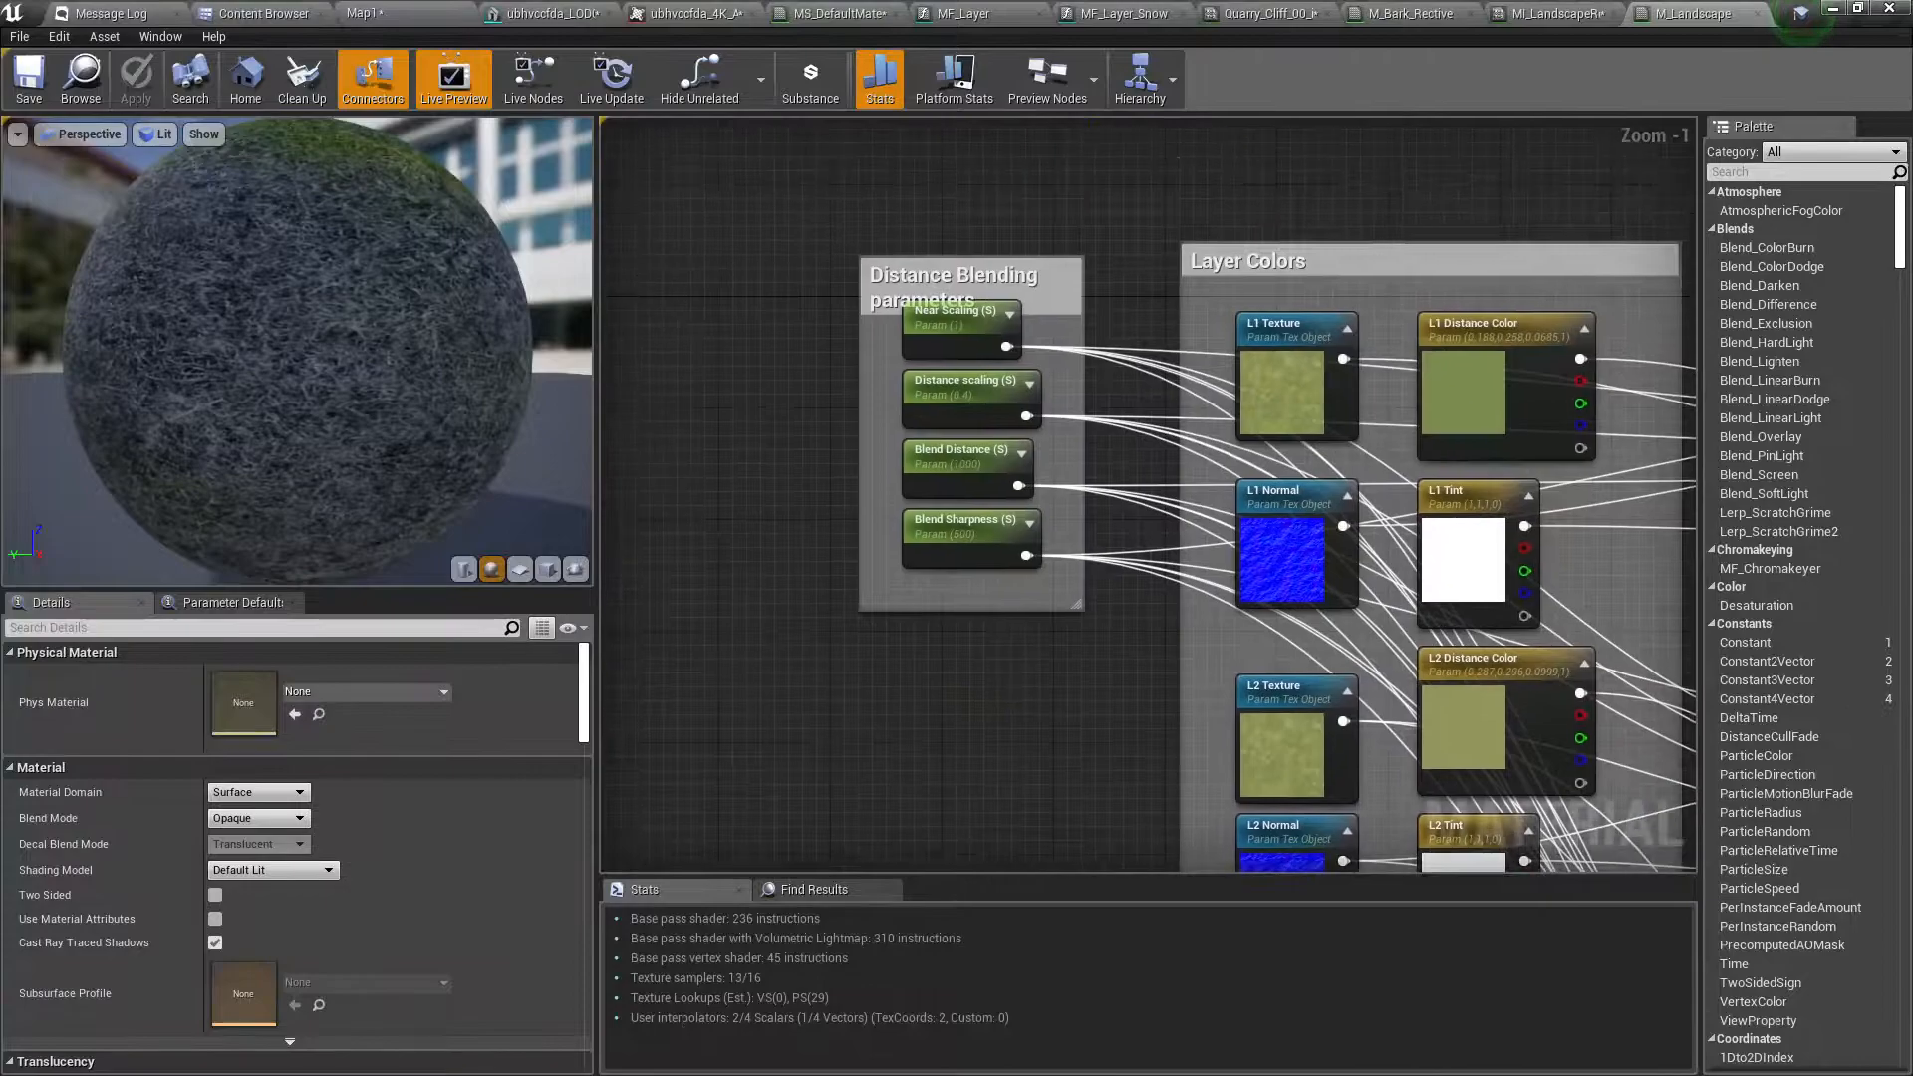
right_click_drag(961, 867, 653, 487)
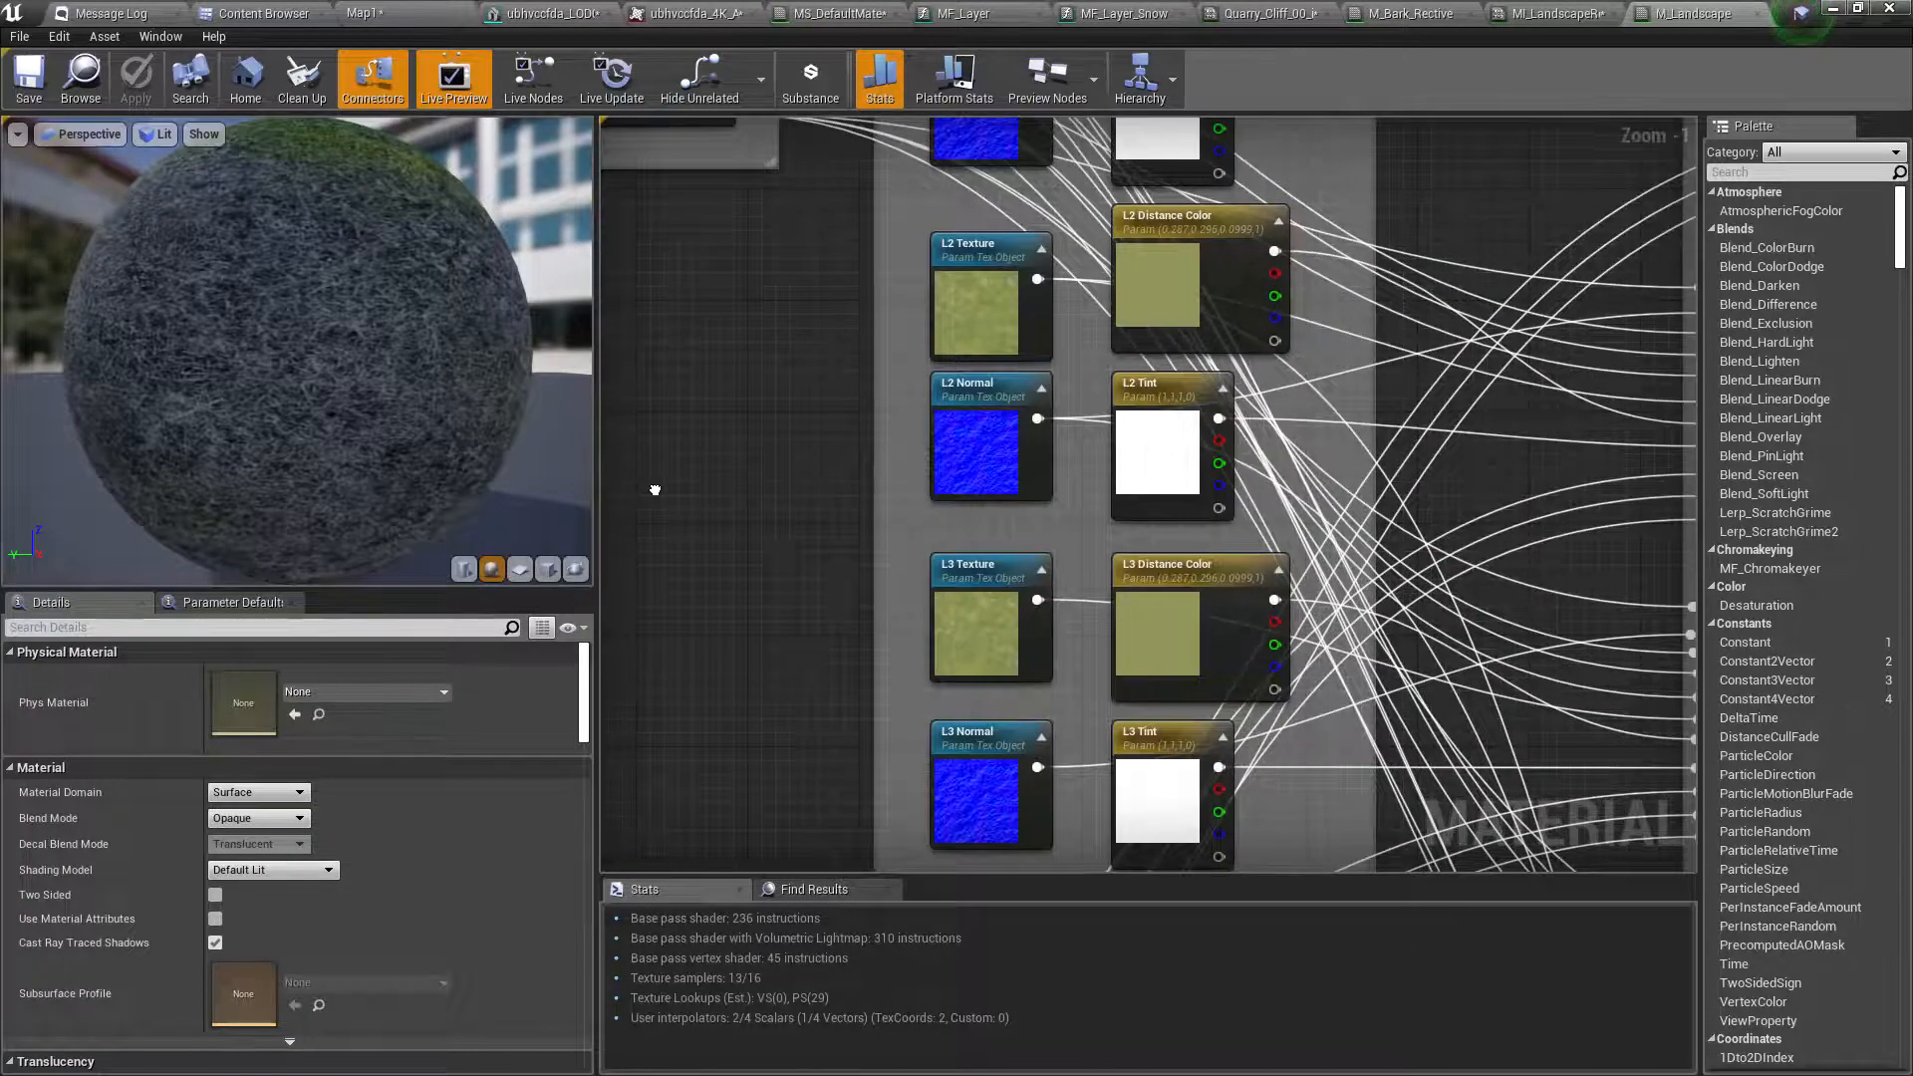
right_click_drag(1191, 556, 1068, 363)
right_click_drag(1109, 469, 957, 458)
scroll(902, 423, "down", 4)
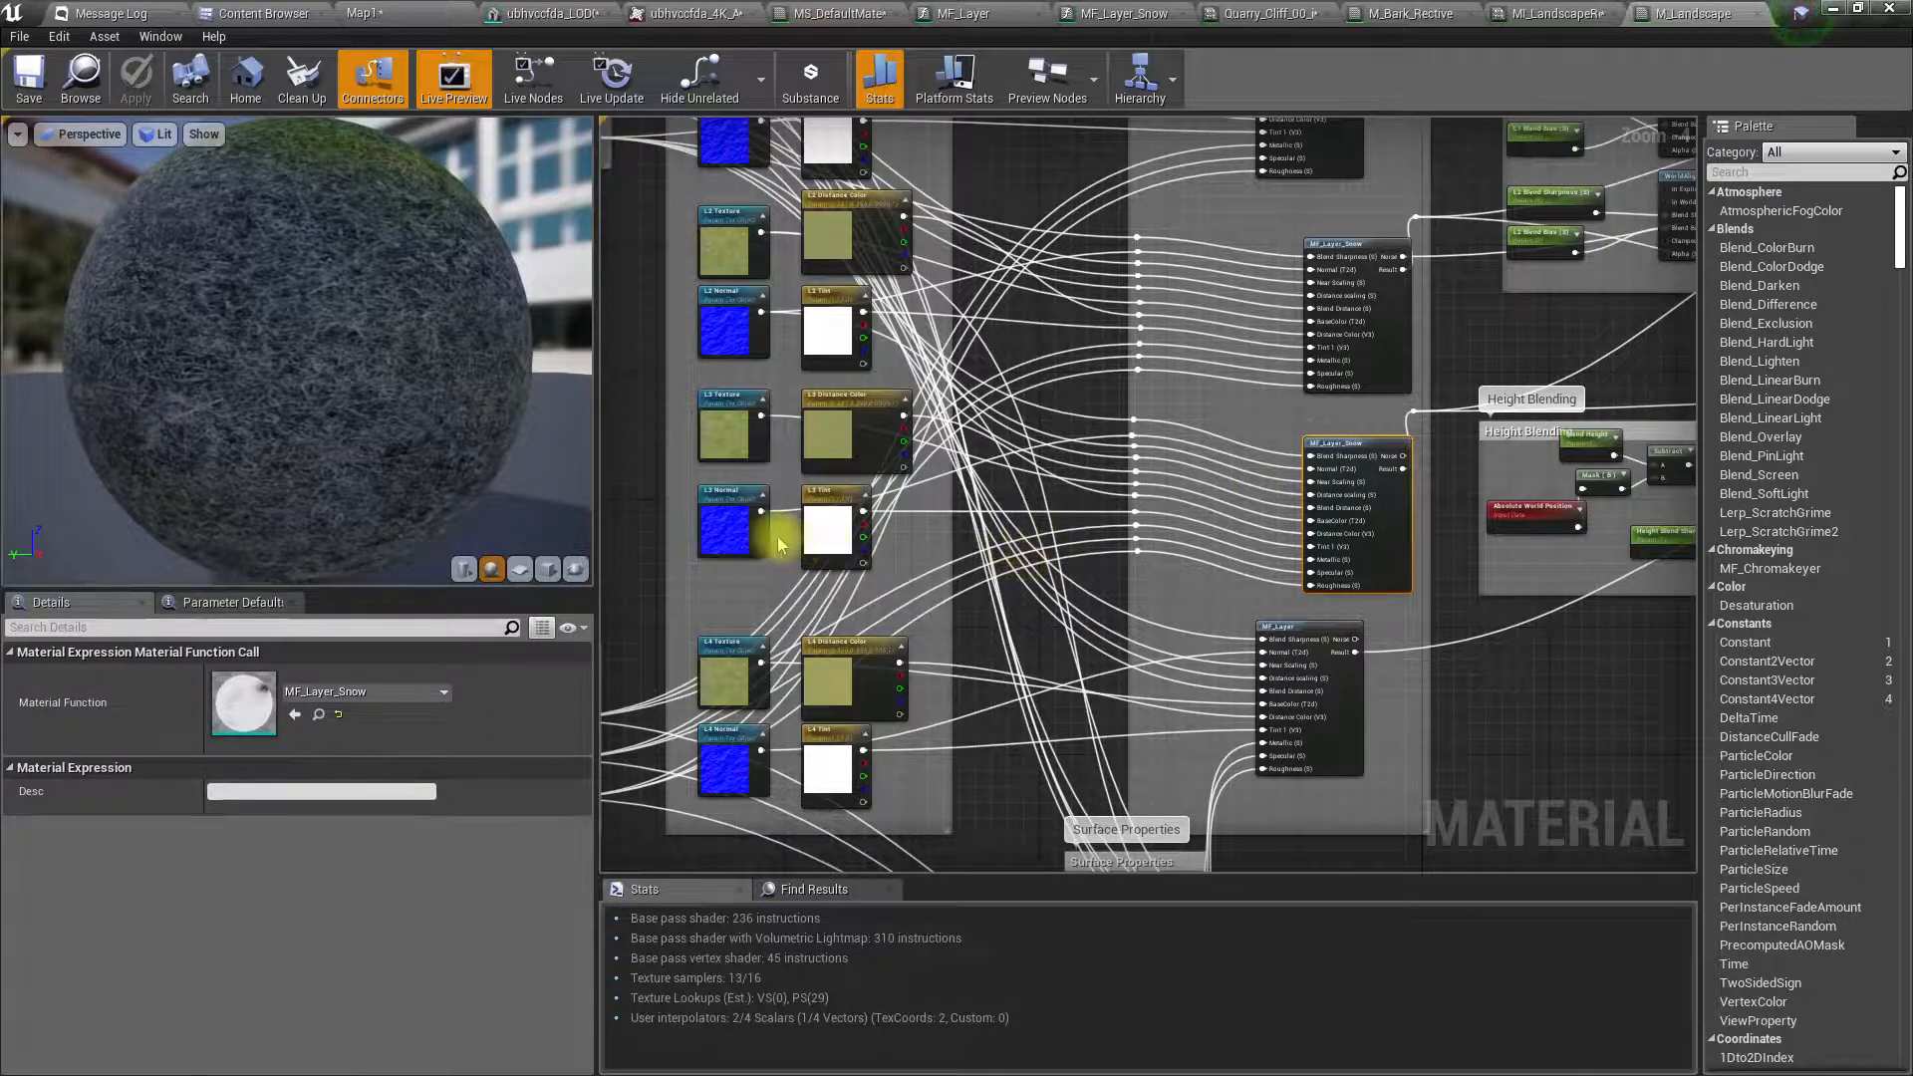
- Select the L3 Texture, Normal, Distance Color and Tint nodes with their MF_Layer_Snow node and examine their place in the graph
left_click(727, 518)
left_click(829, 536, "shift")
left_click(731, 438, "shift")
left_click(833, 427, "shift")
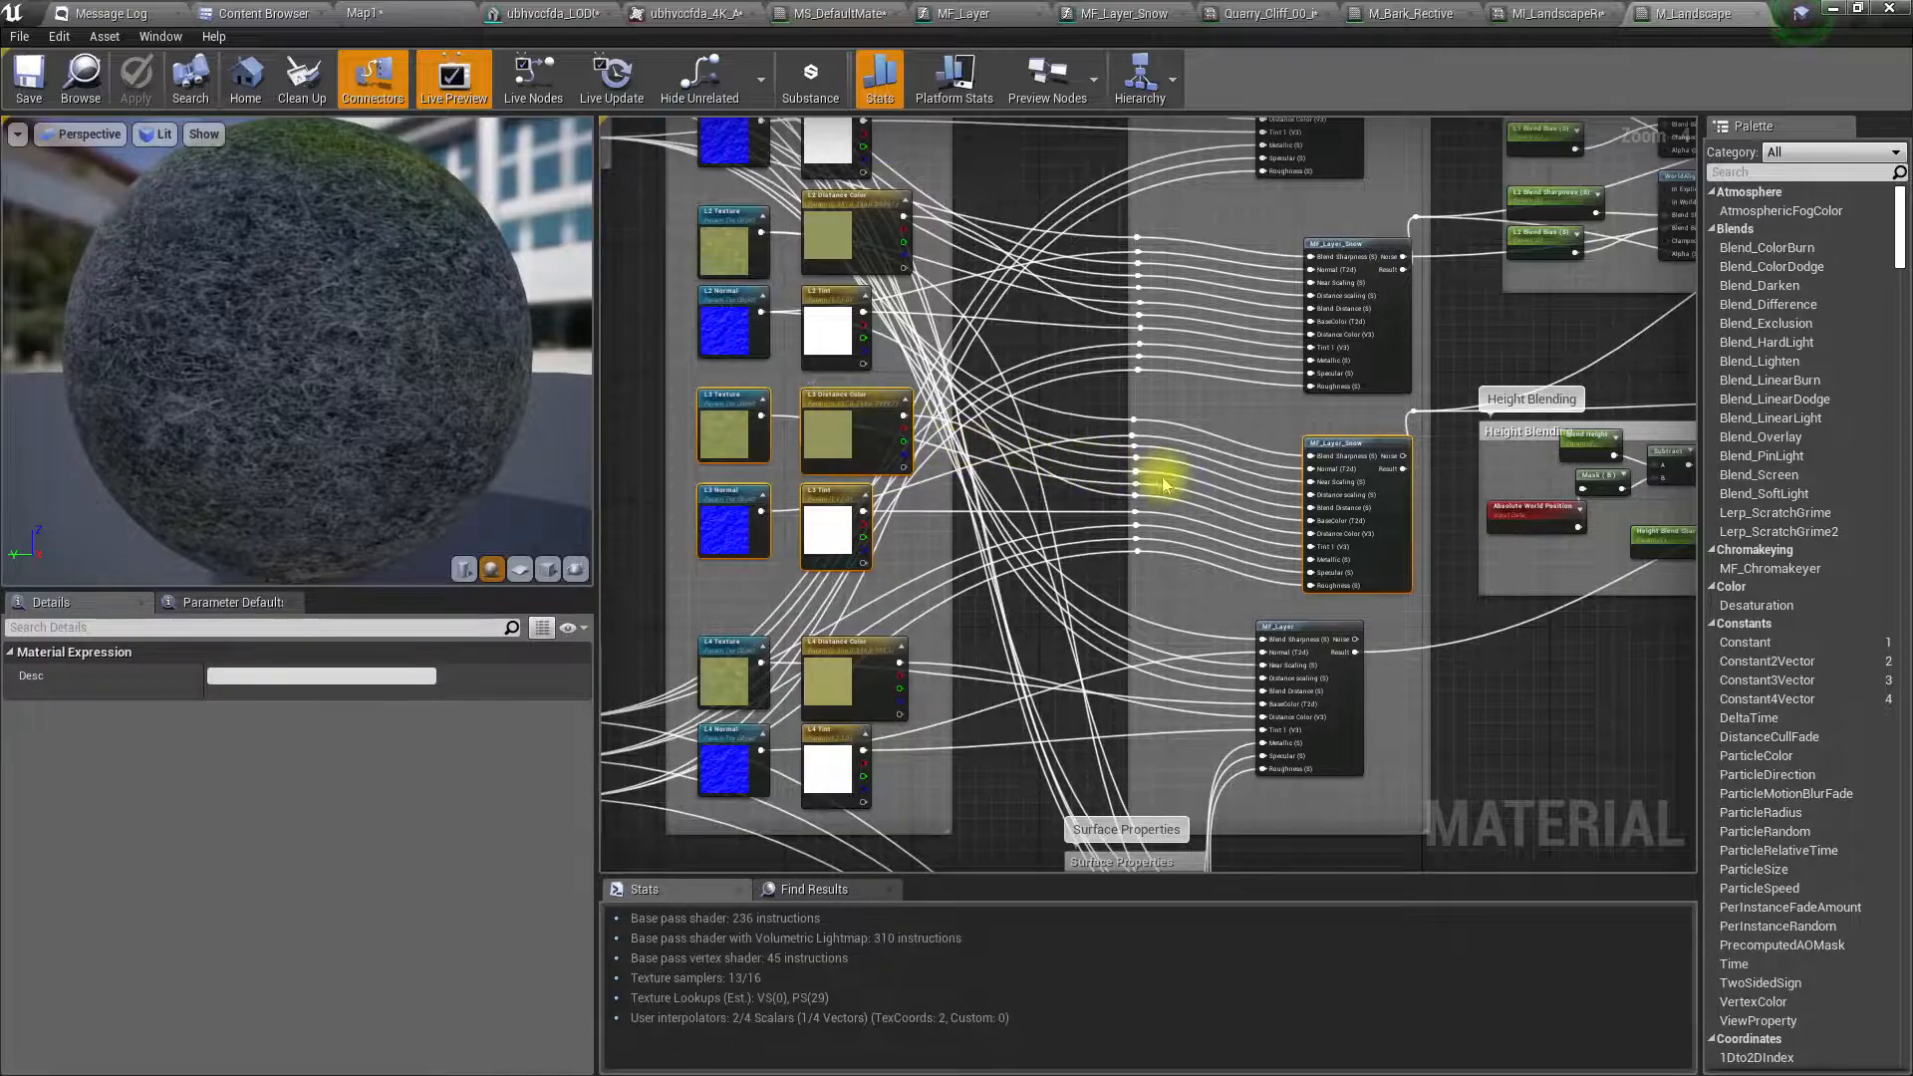
right_click_drag(812, 408, 1189, 638)
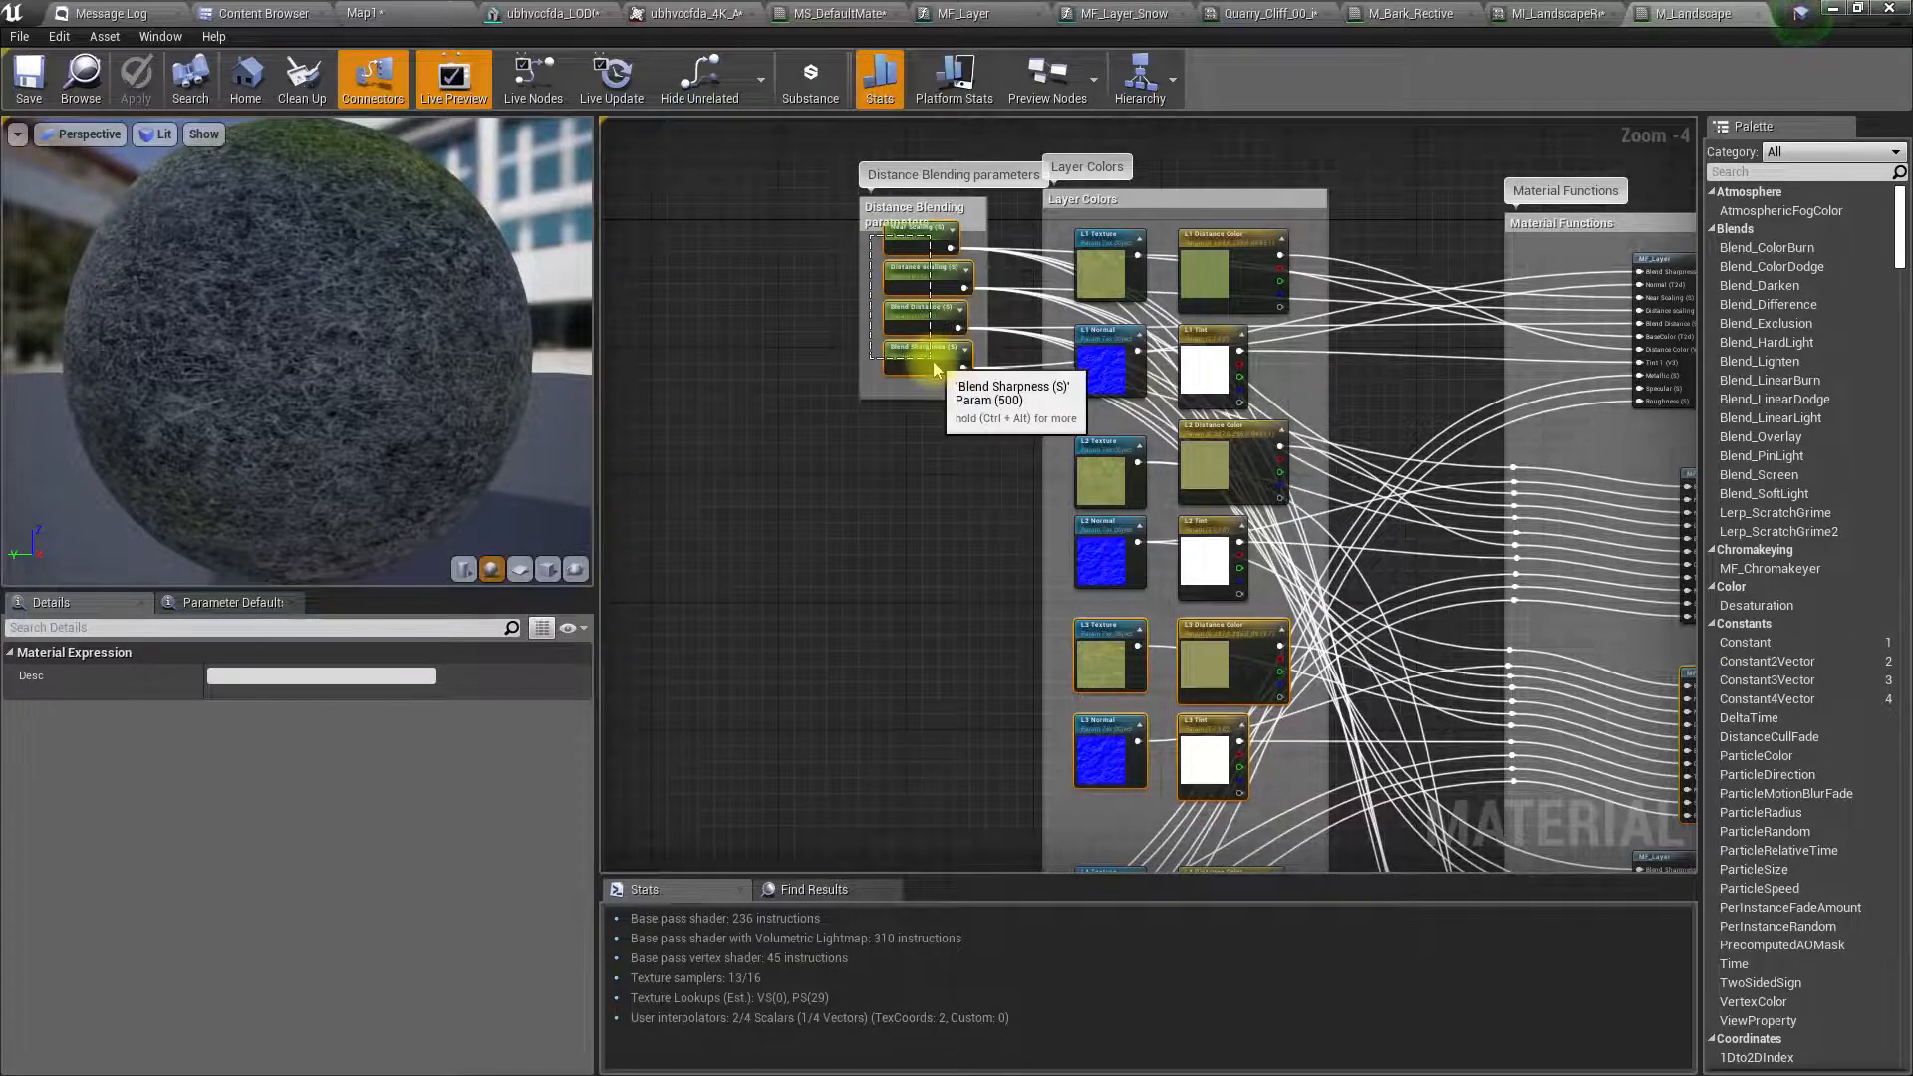
right_click_drag(1013, 534, 899, 383)
scroll(900, 384, "down", 4)
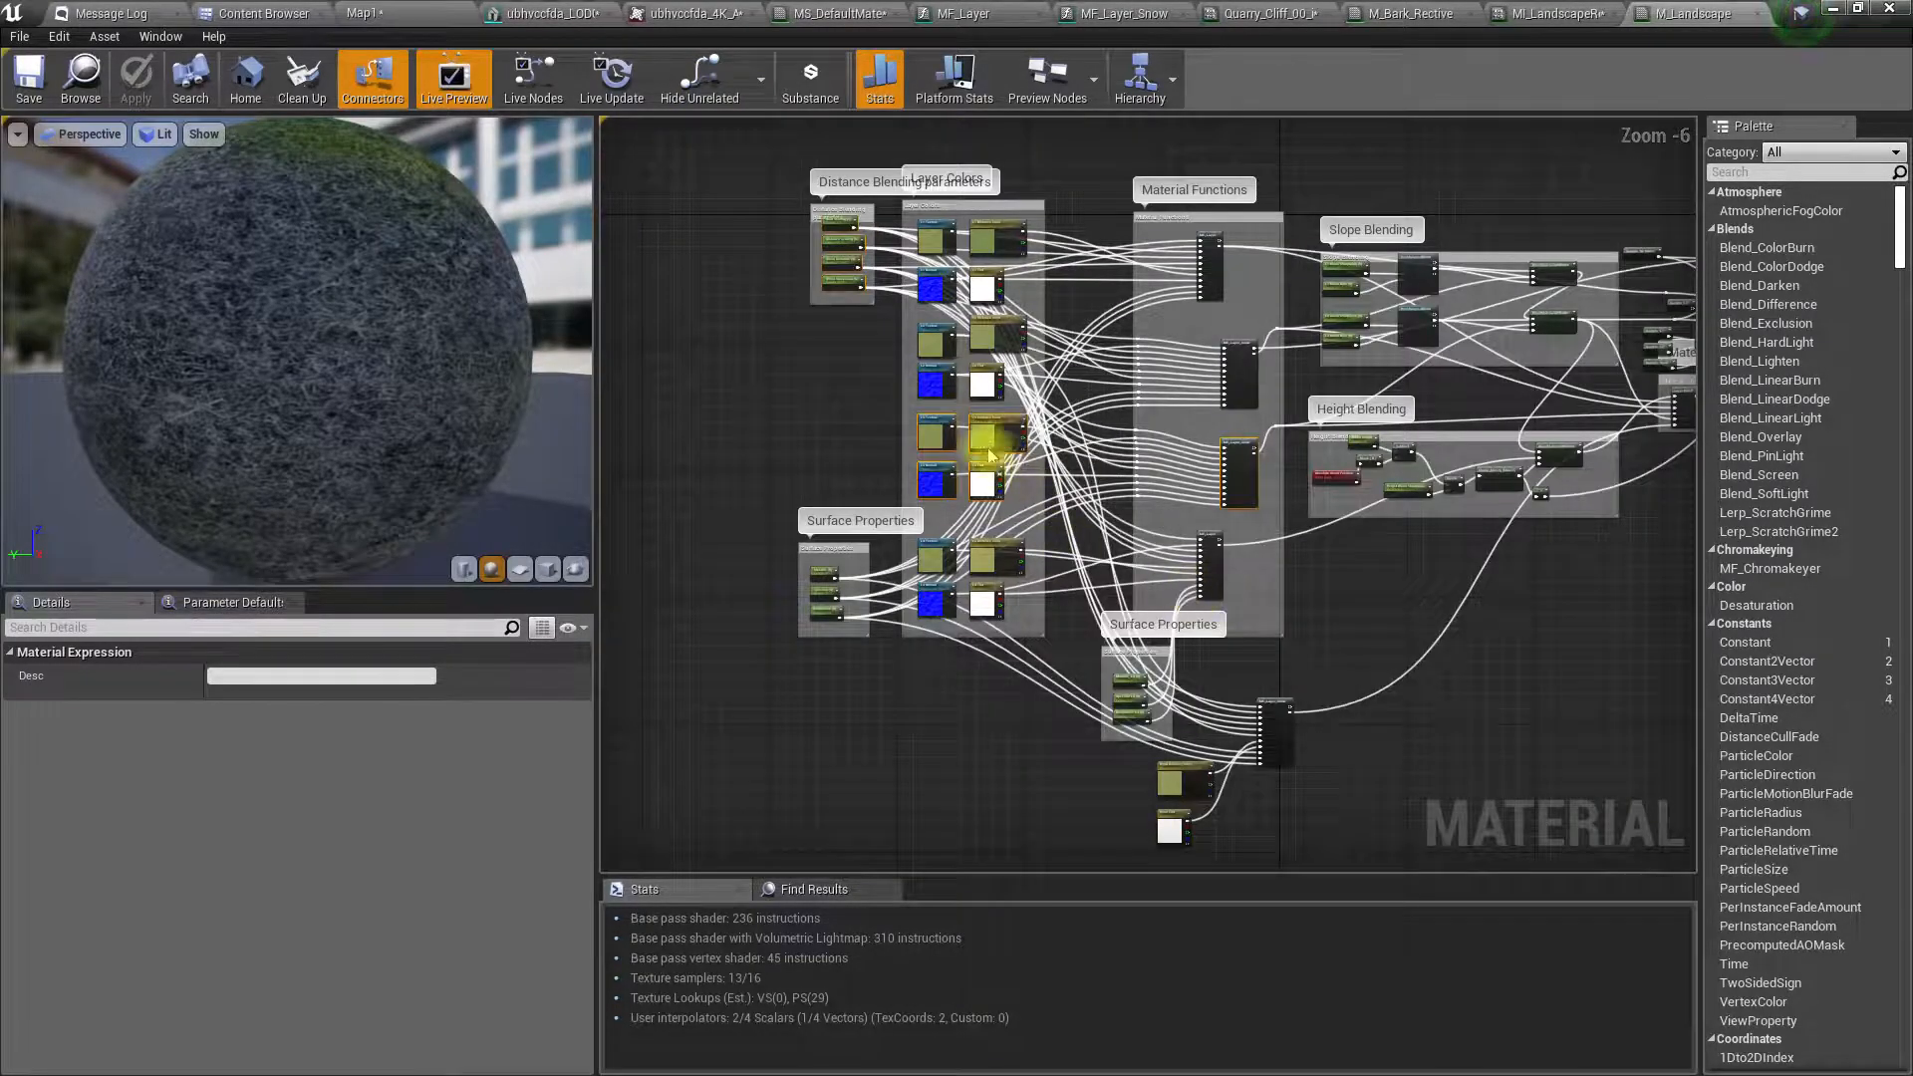
- Add the Distance Blending and Surface Properties parameter nodes to the selected L3 layer nodes in M_Landscape and copy them
scroll(995, 454, "up", 3)
scroll(1132, 577, "up", 1)
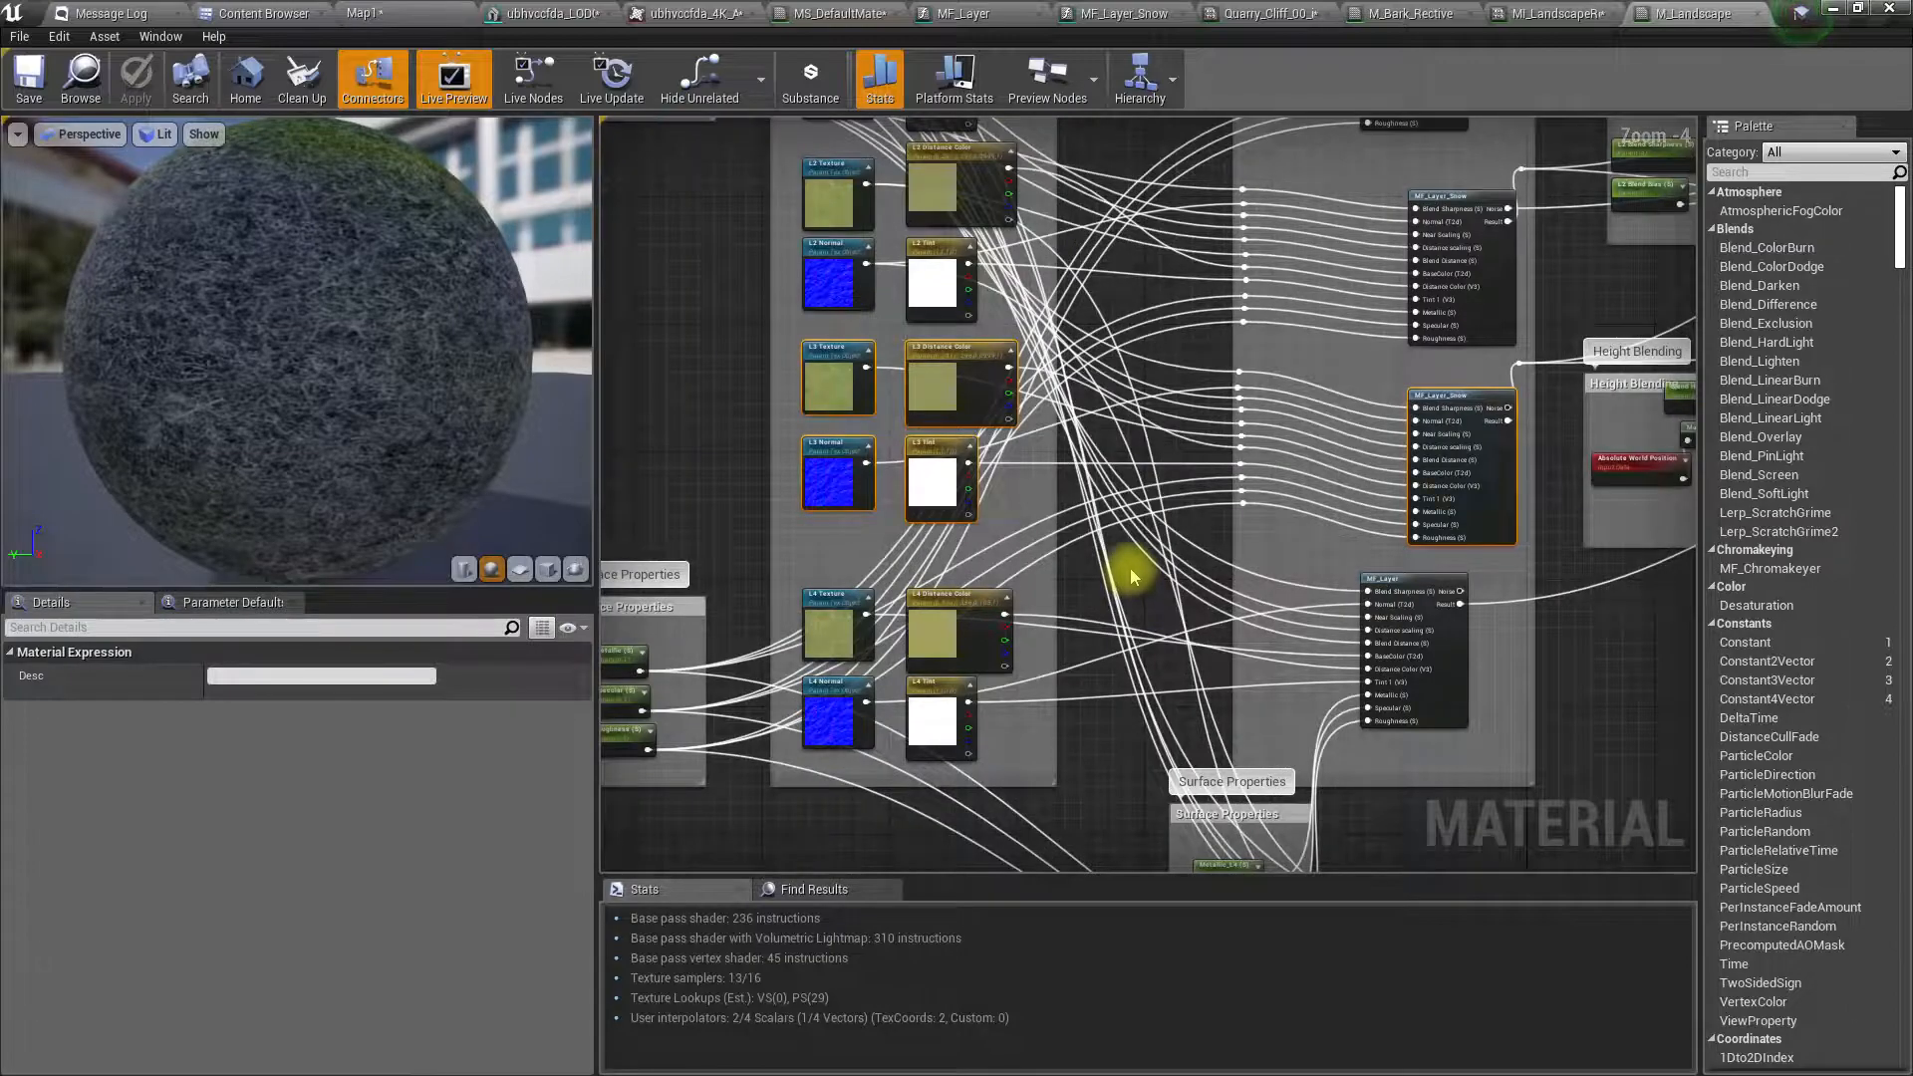
right_click_drag(1130, 566, 1501, 490)
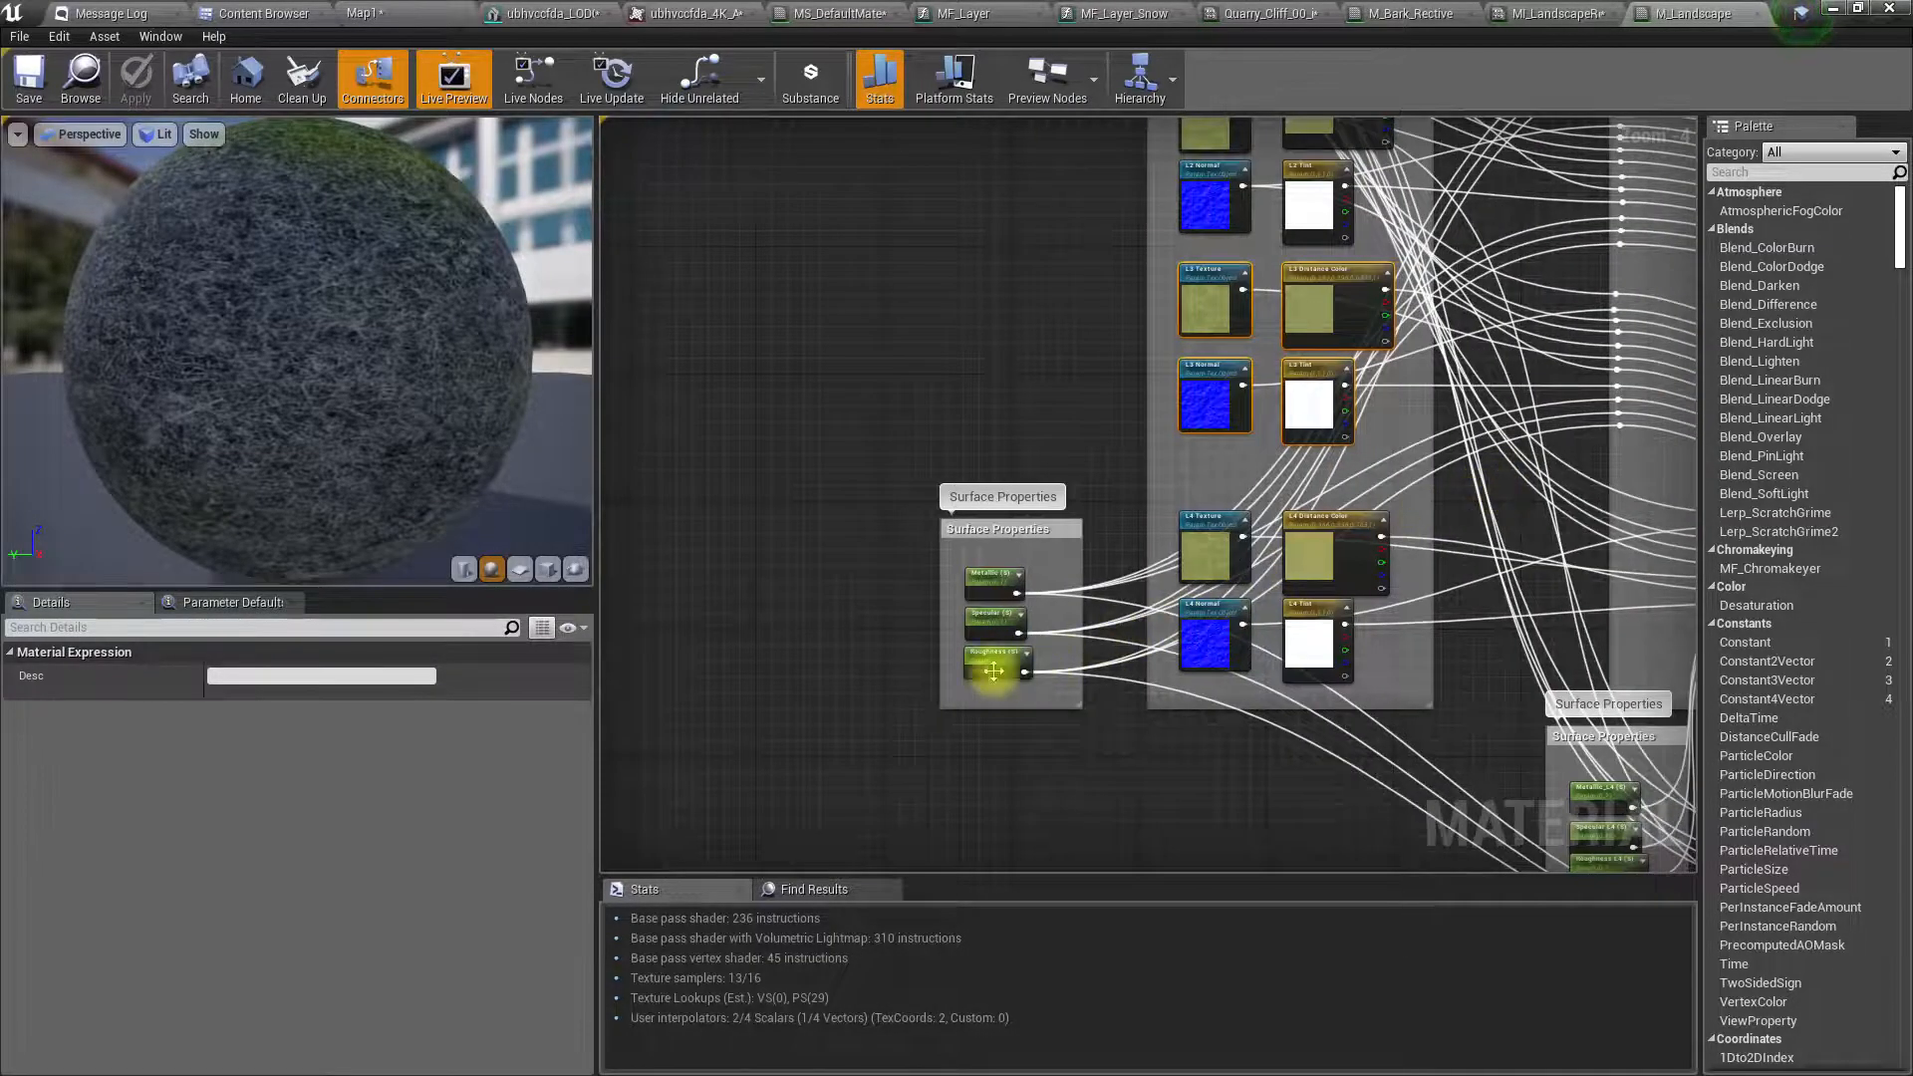
right_click_drag(993, 351, 989, 815)
scroll(1024, 637, "up", 2)
scroll(1029, 618, "up", 2)
scroll(1031, 613, "down", 5)
right_click_drag(1036, 617, 758, 324)
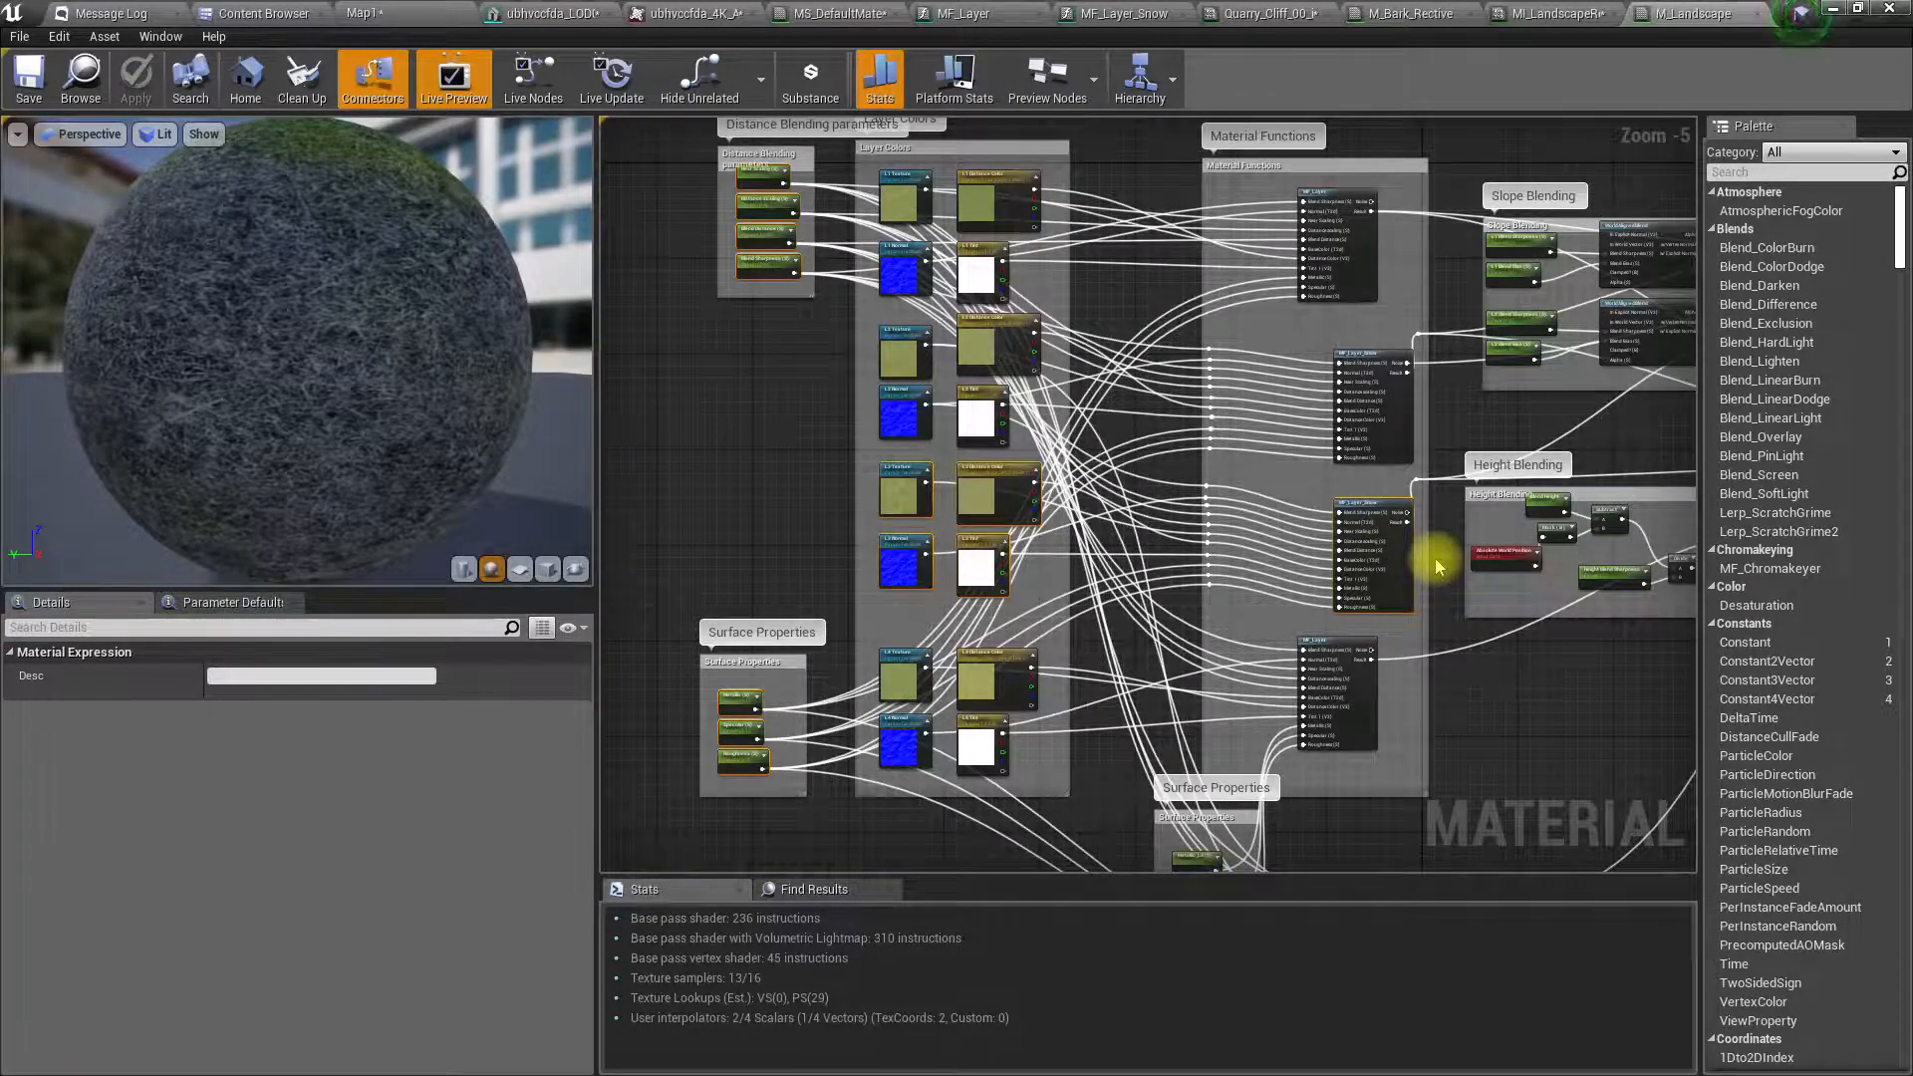
key("ctrl+c")
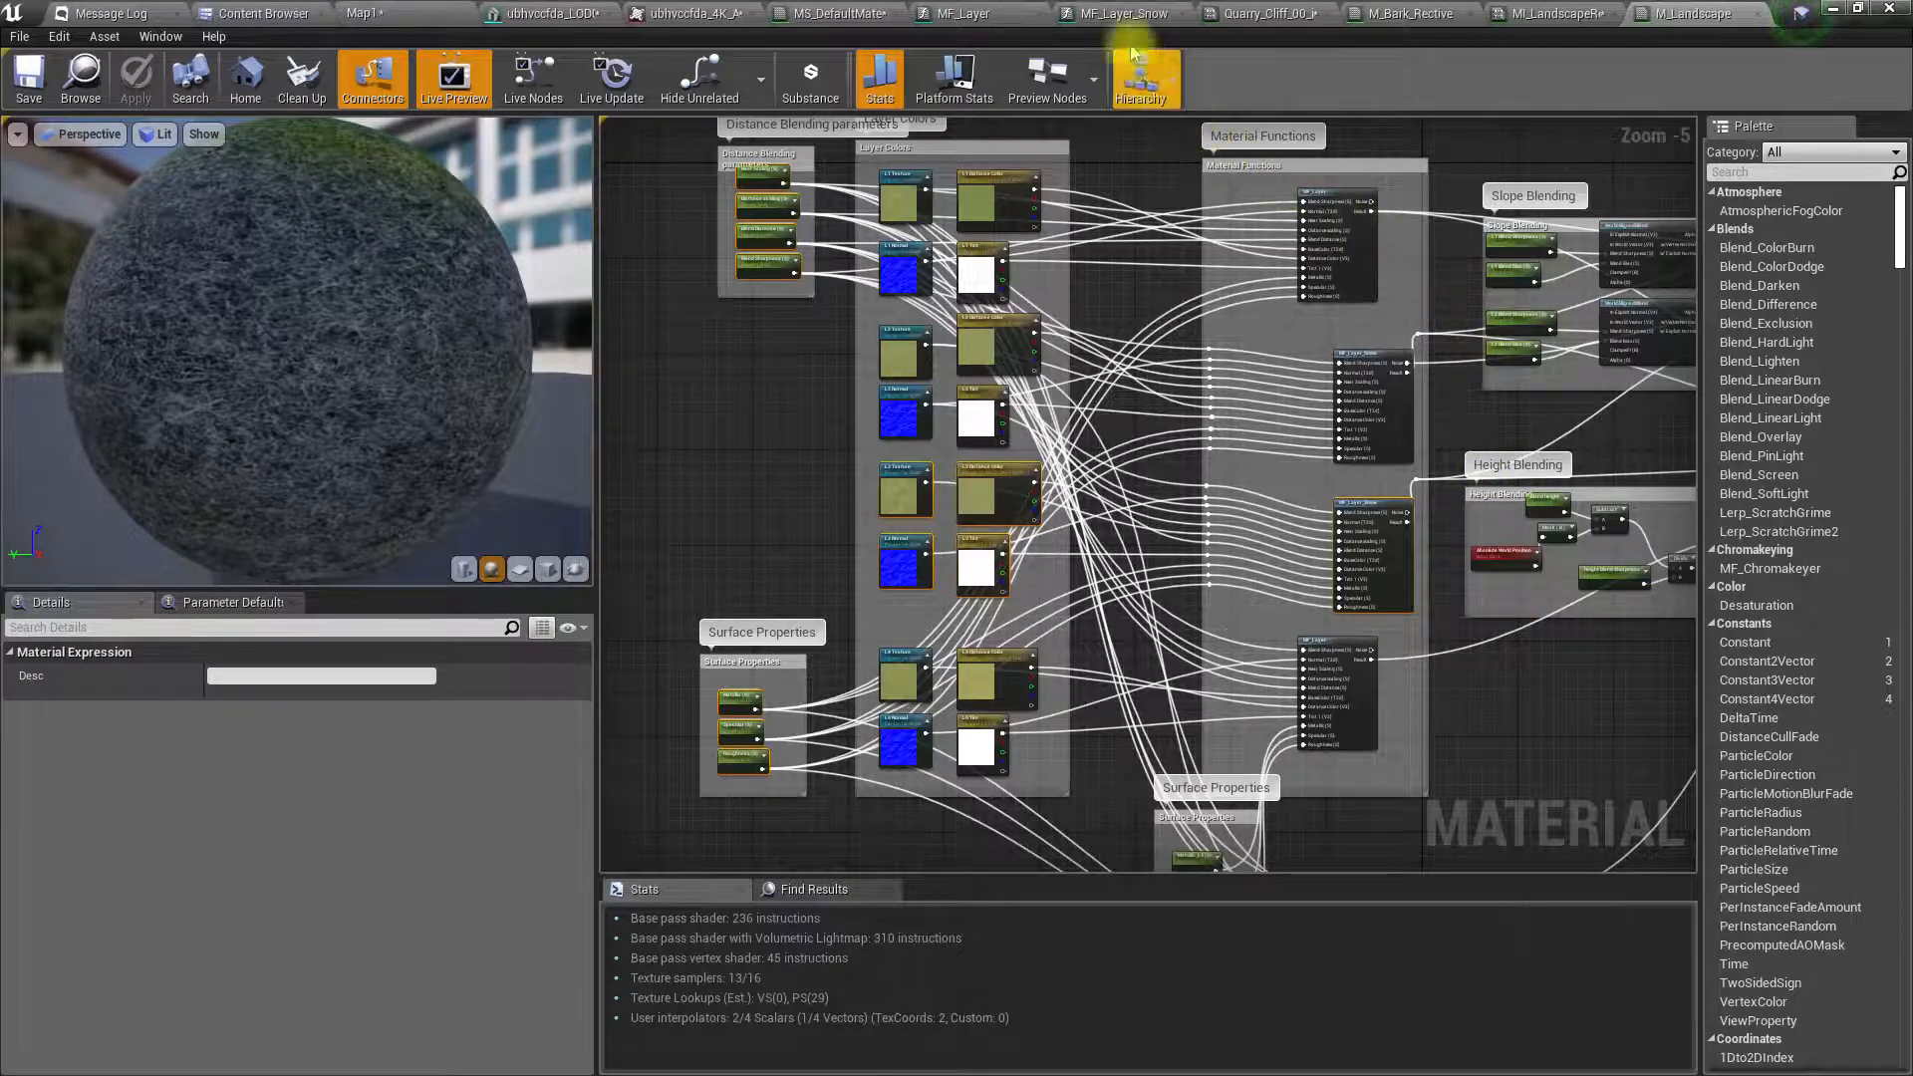
- Try pasting the copied landscape layer nodes into empty space below the world-aligned blend nodes in the MS_DefaultMaterial graph
left_click(879, 13)
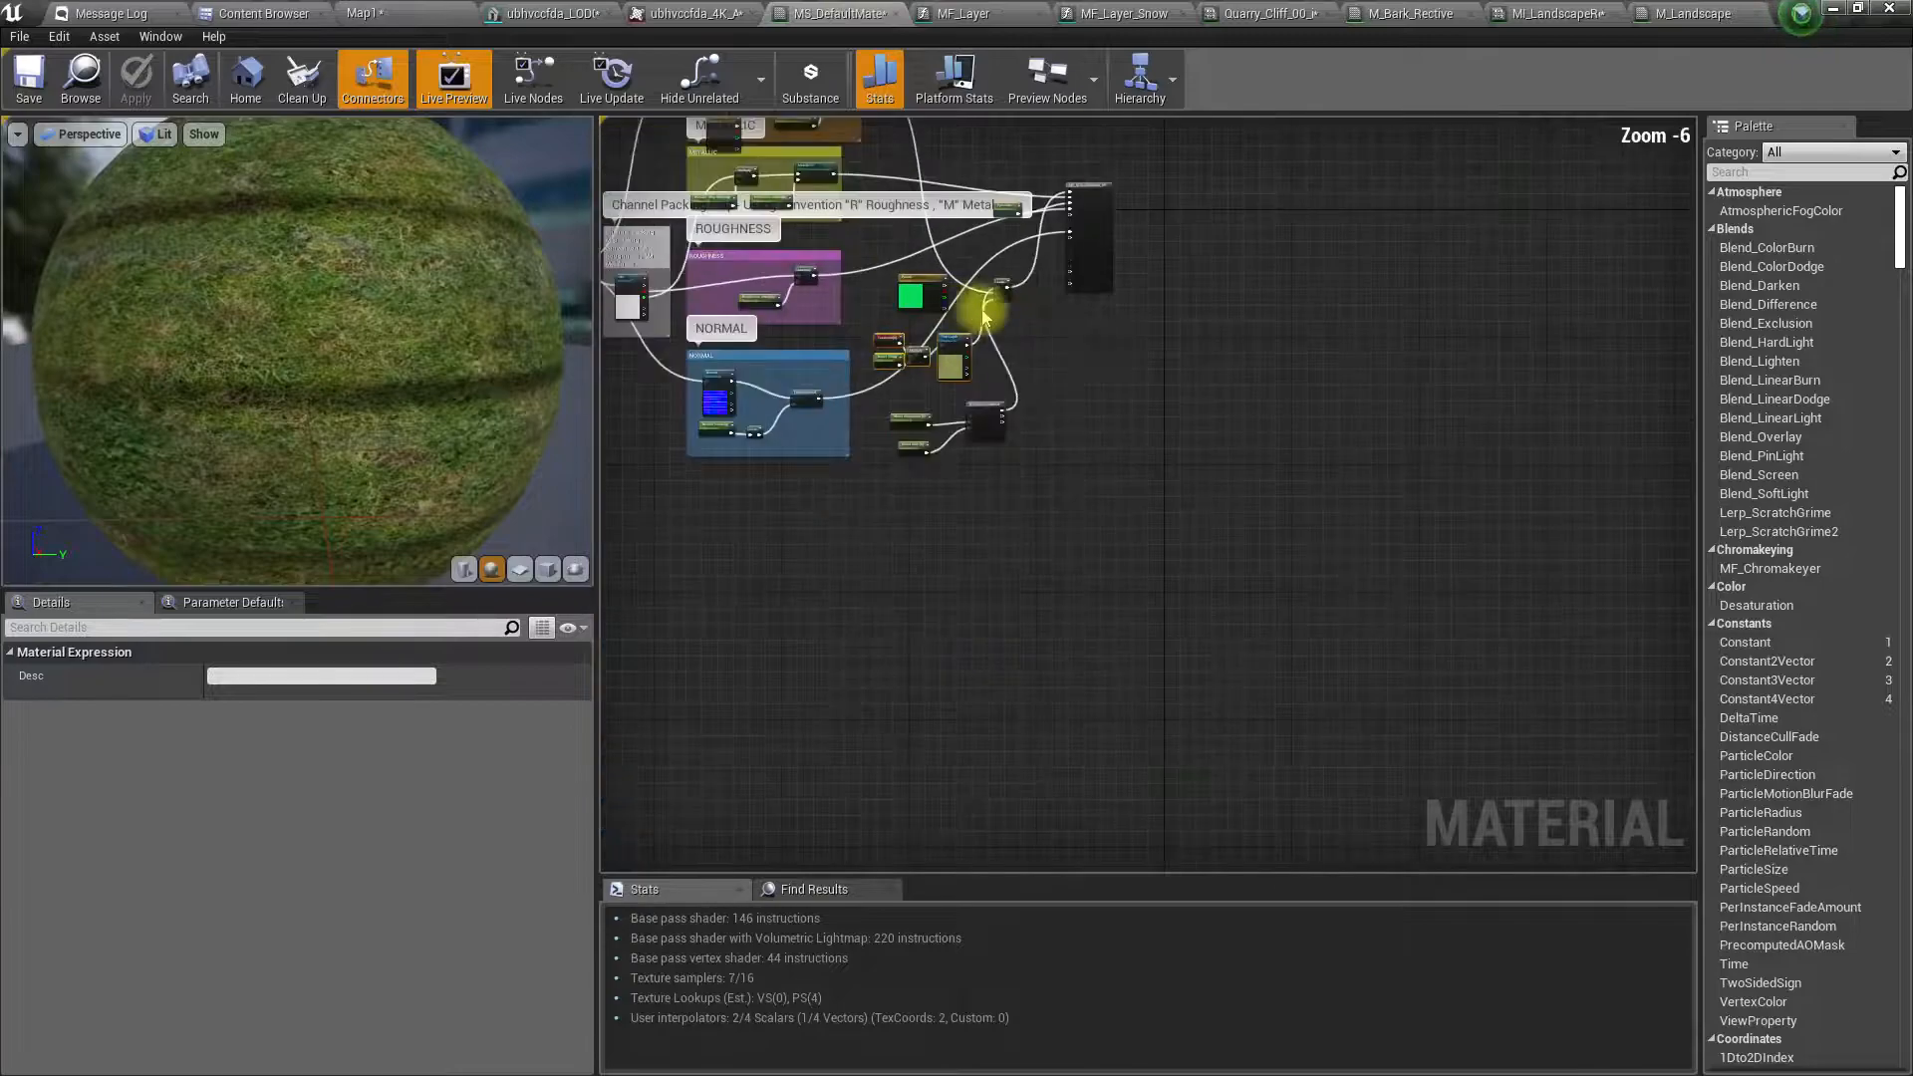
right_click_drag(1051, 356, 1225, 235)
scroll(1125, 343, "up", 1)
right_click_drag(1030, 468, 1040, 368)
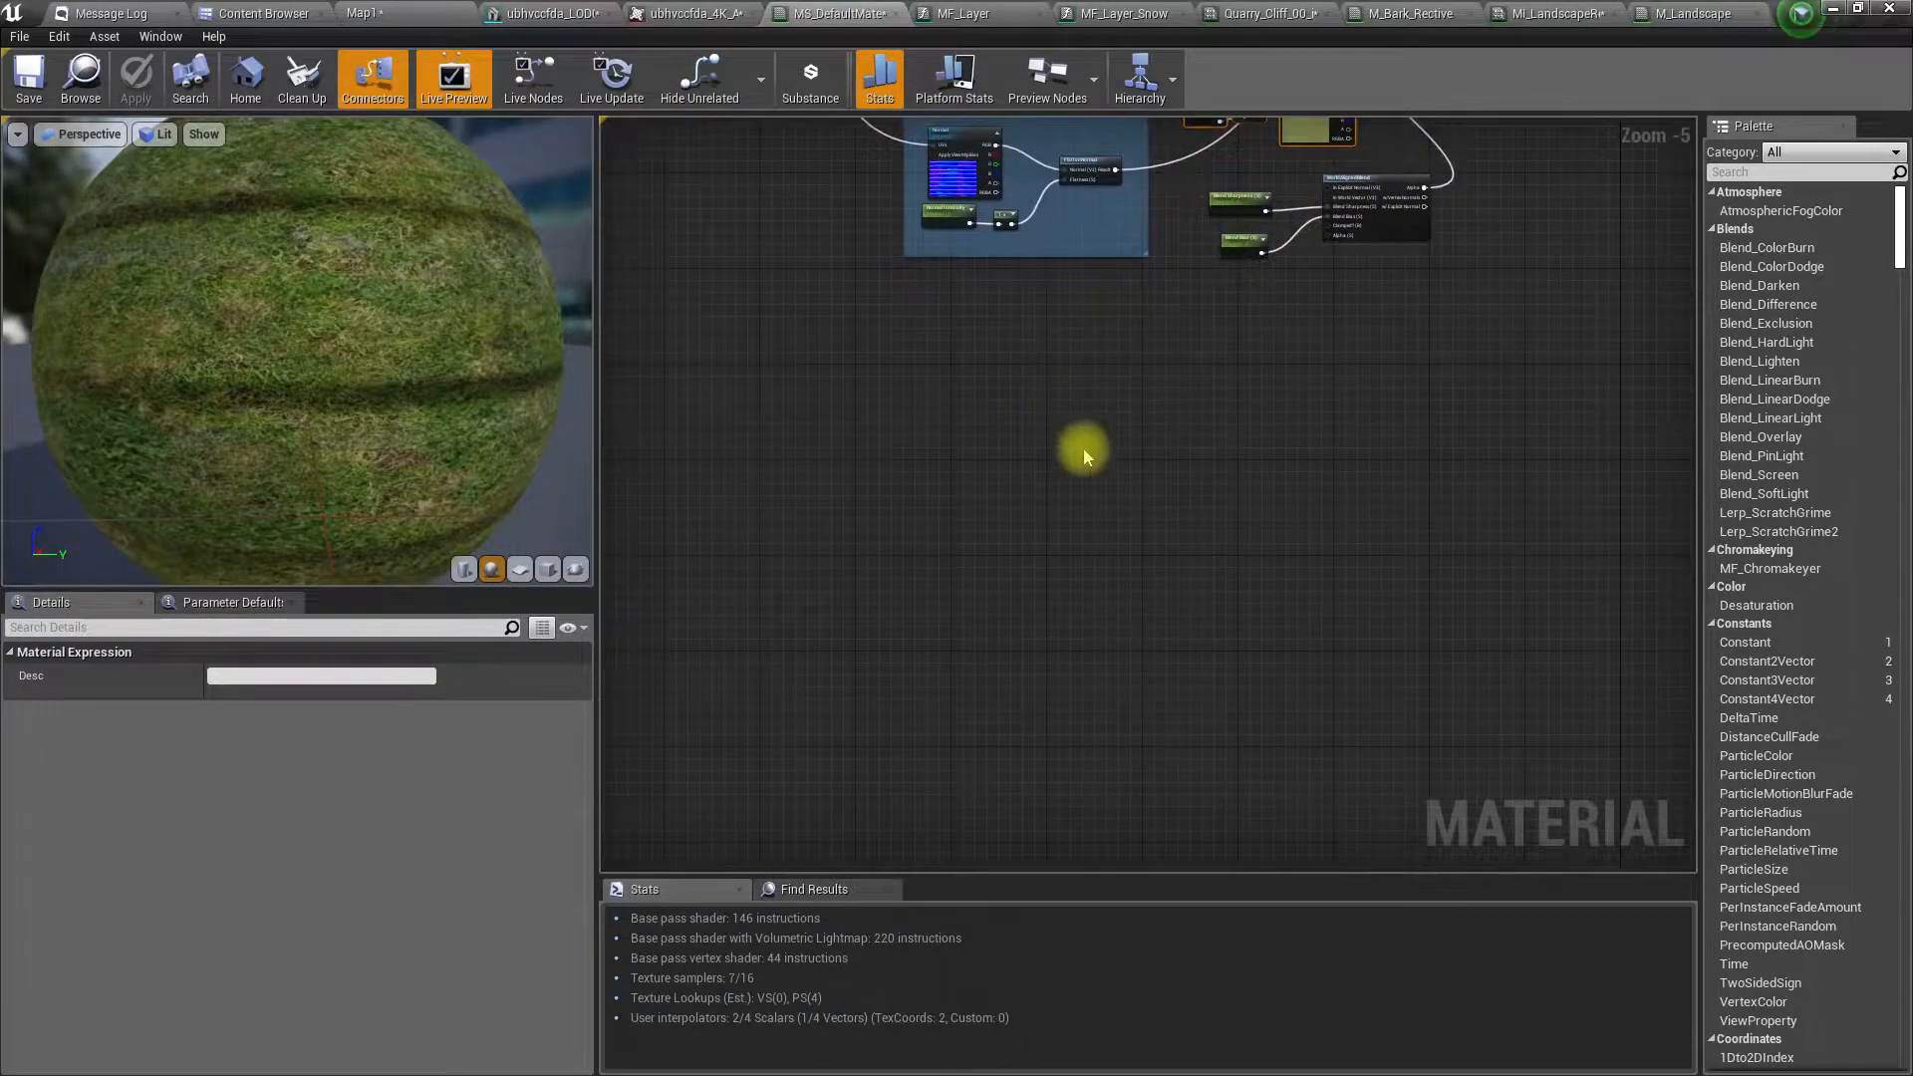
key("ctrl+v")
right_click_drag(1239, 458, 1062, 562)
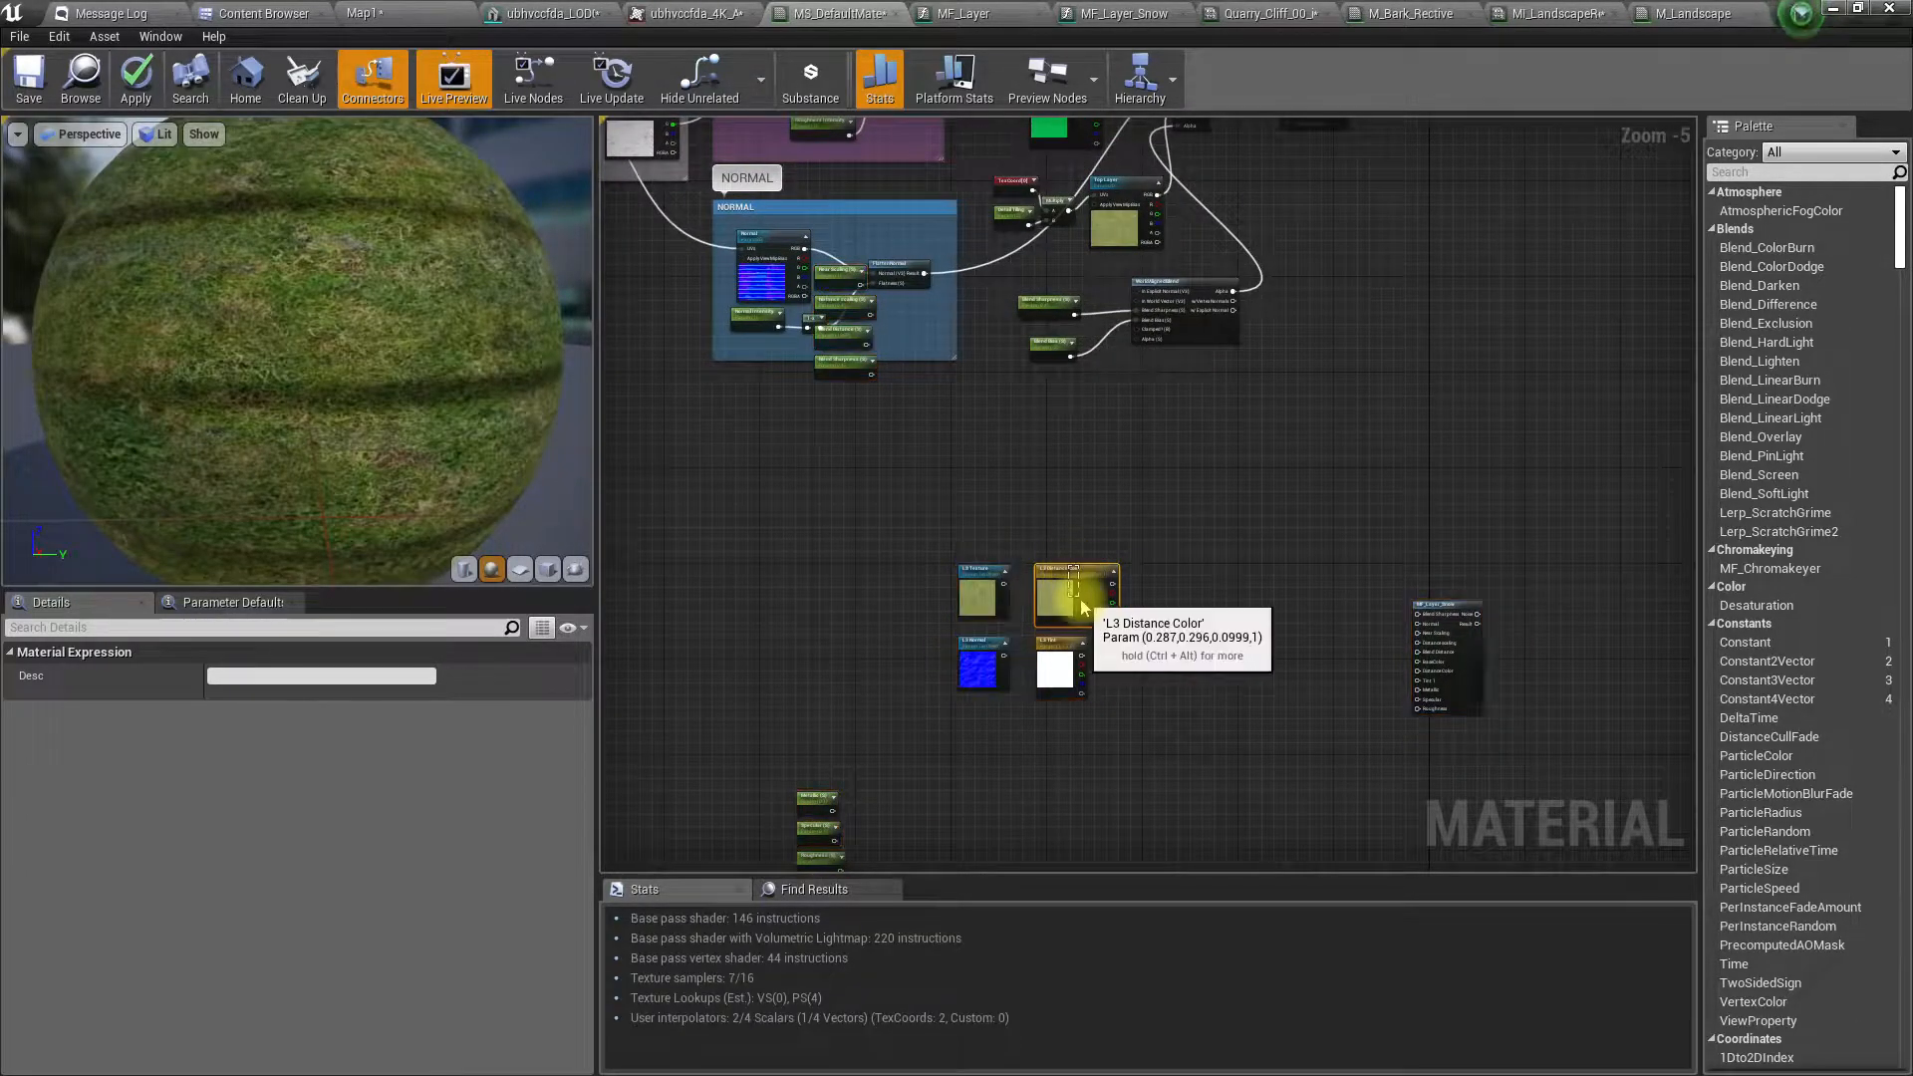
- Undo the paste of the landscape layer nodes and look over the existing top-layer nodes in the cliff material
key("ctrl+z")
right_click_drag(971, 509, 1013, 444)
scroll(1017, 436, "down", 2)
scroll(1144, 265, "up", 3)
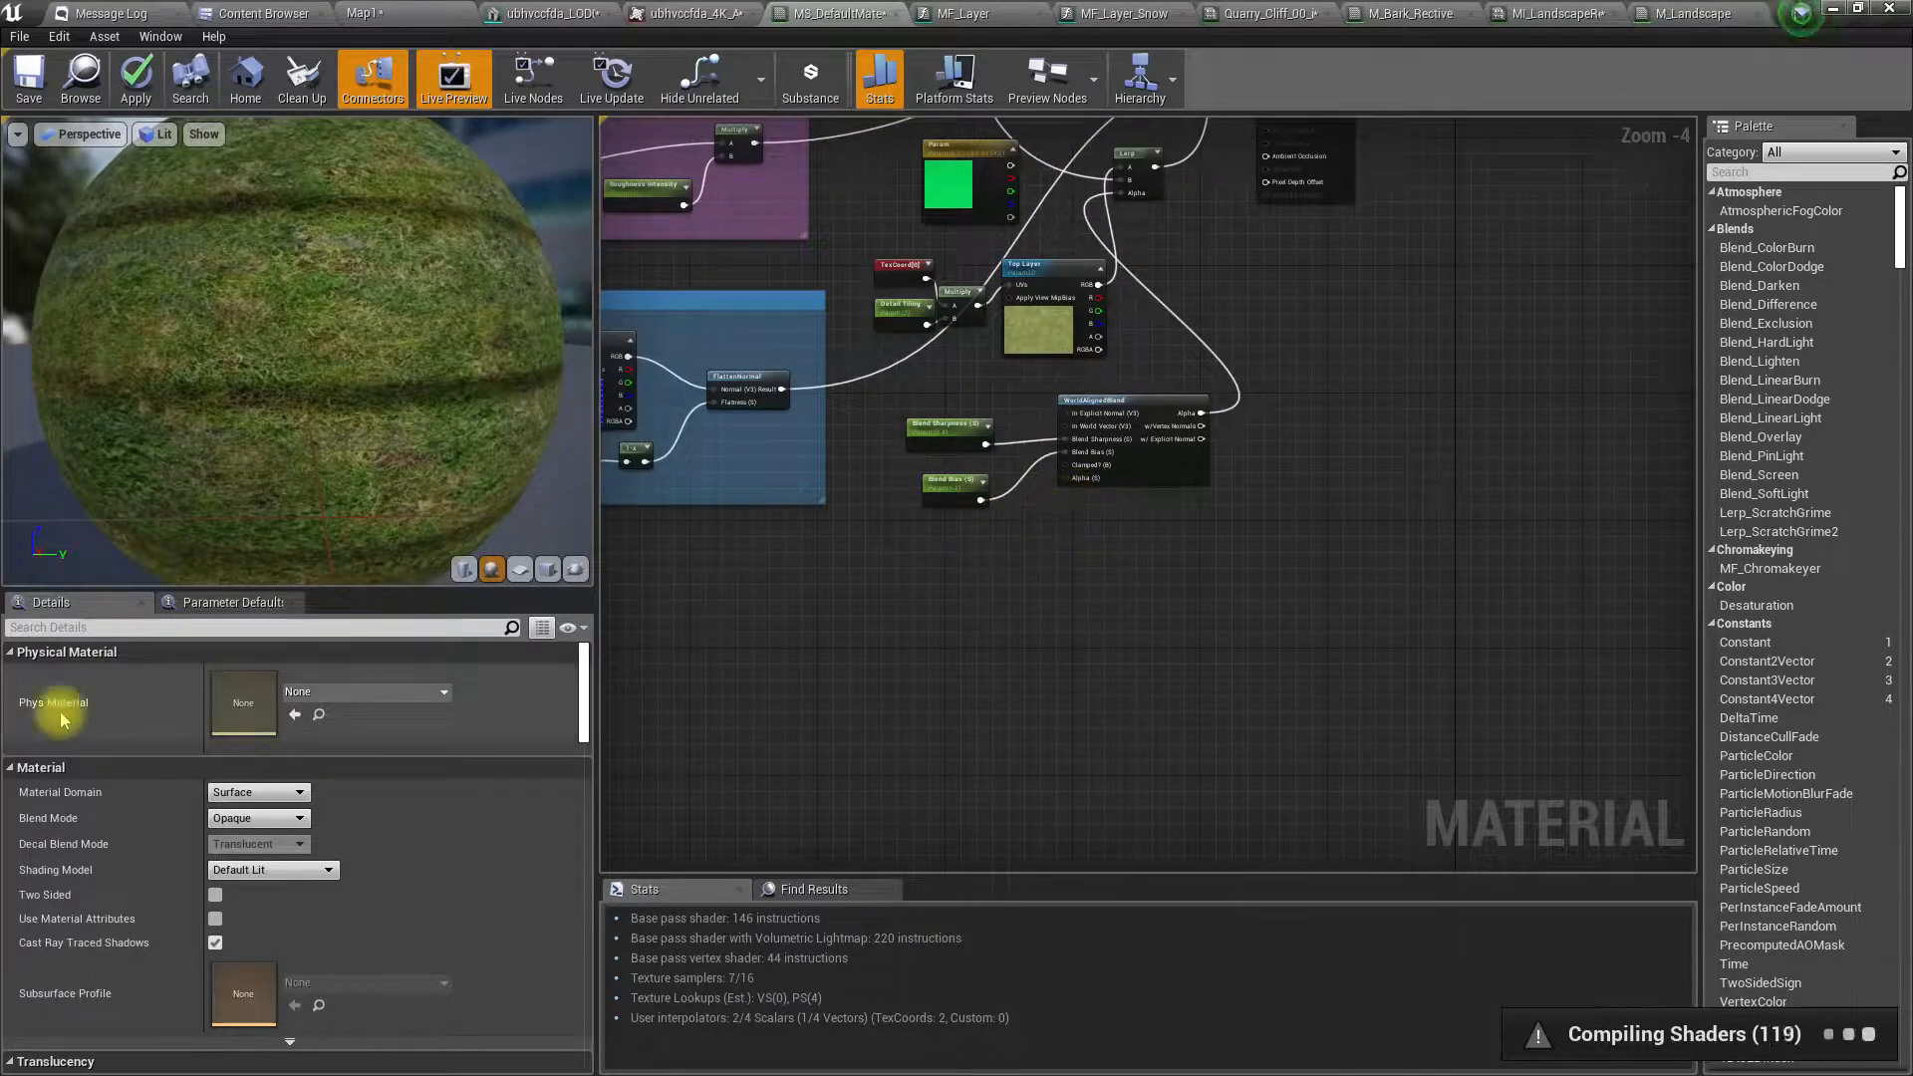
mouse_move(261, 287)
left_mouse_down()
mouse_move(261, 349)
mouse_move(269, 287)
left_mouse_up()
right_click_drag(1256, 245, 1265, 364)
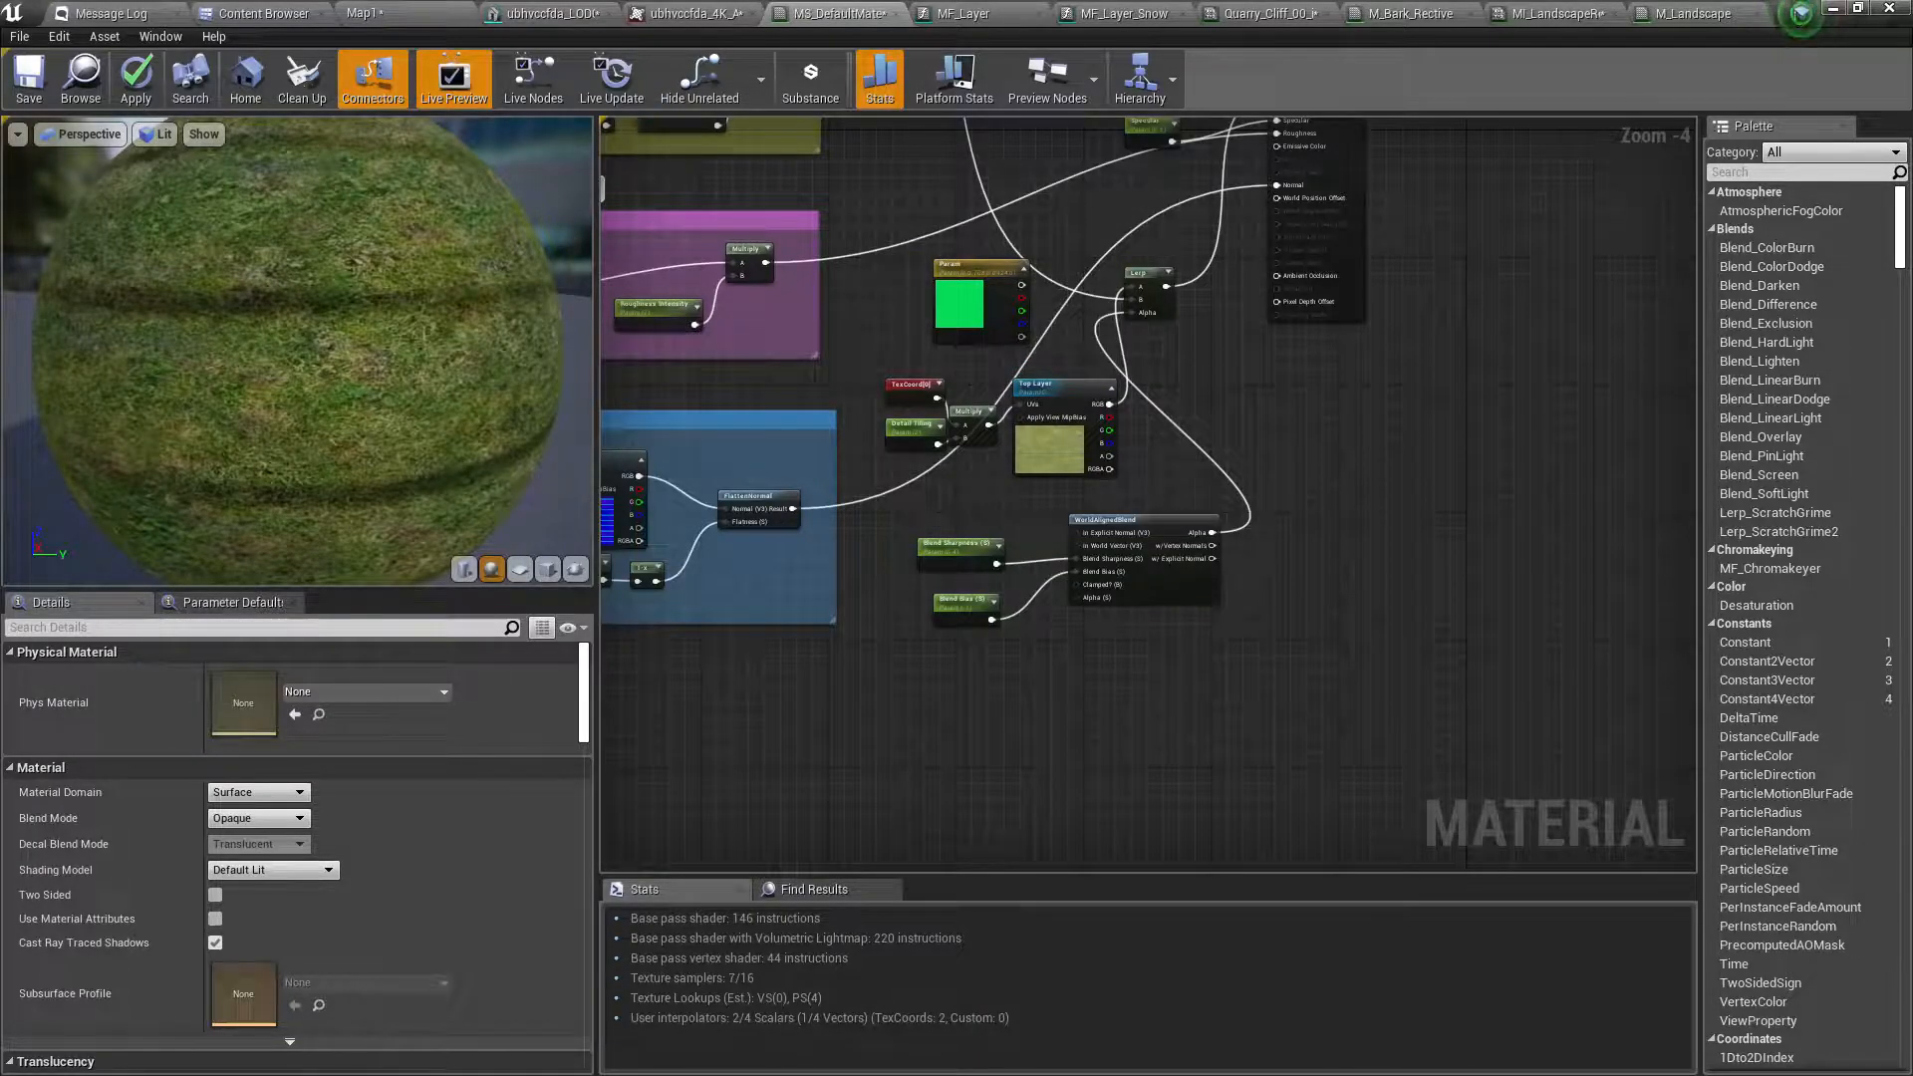
- Detach the landscape material instance editor into a floating window and show the Map1 viewport full screen behind it
left_click(365, 13)
right_click_drag(728, 797, 607, 768)
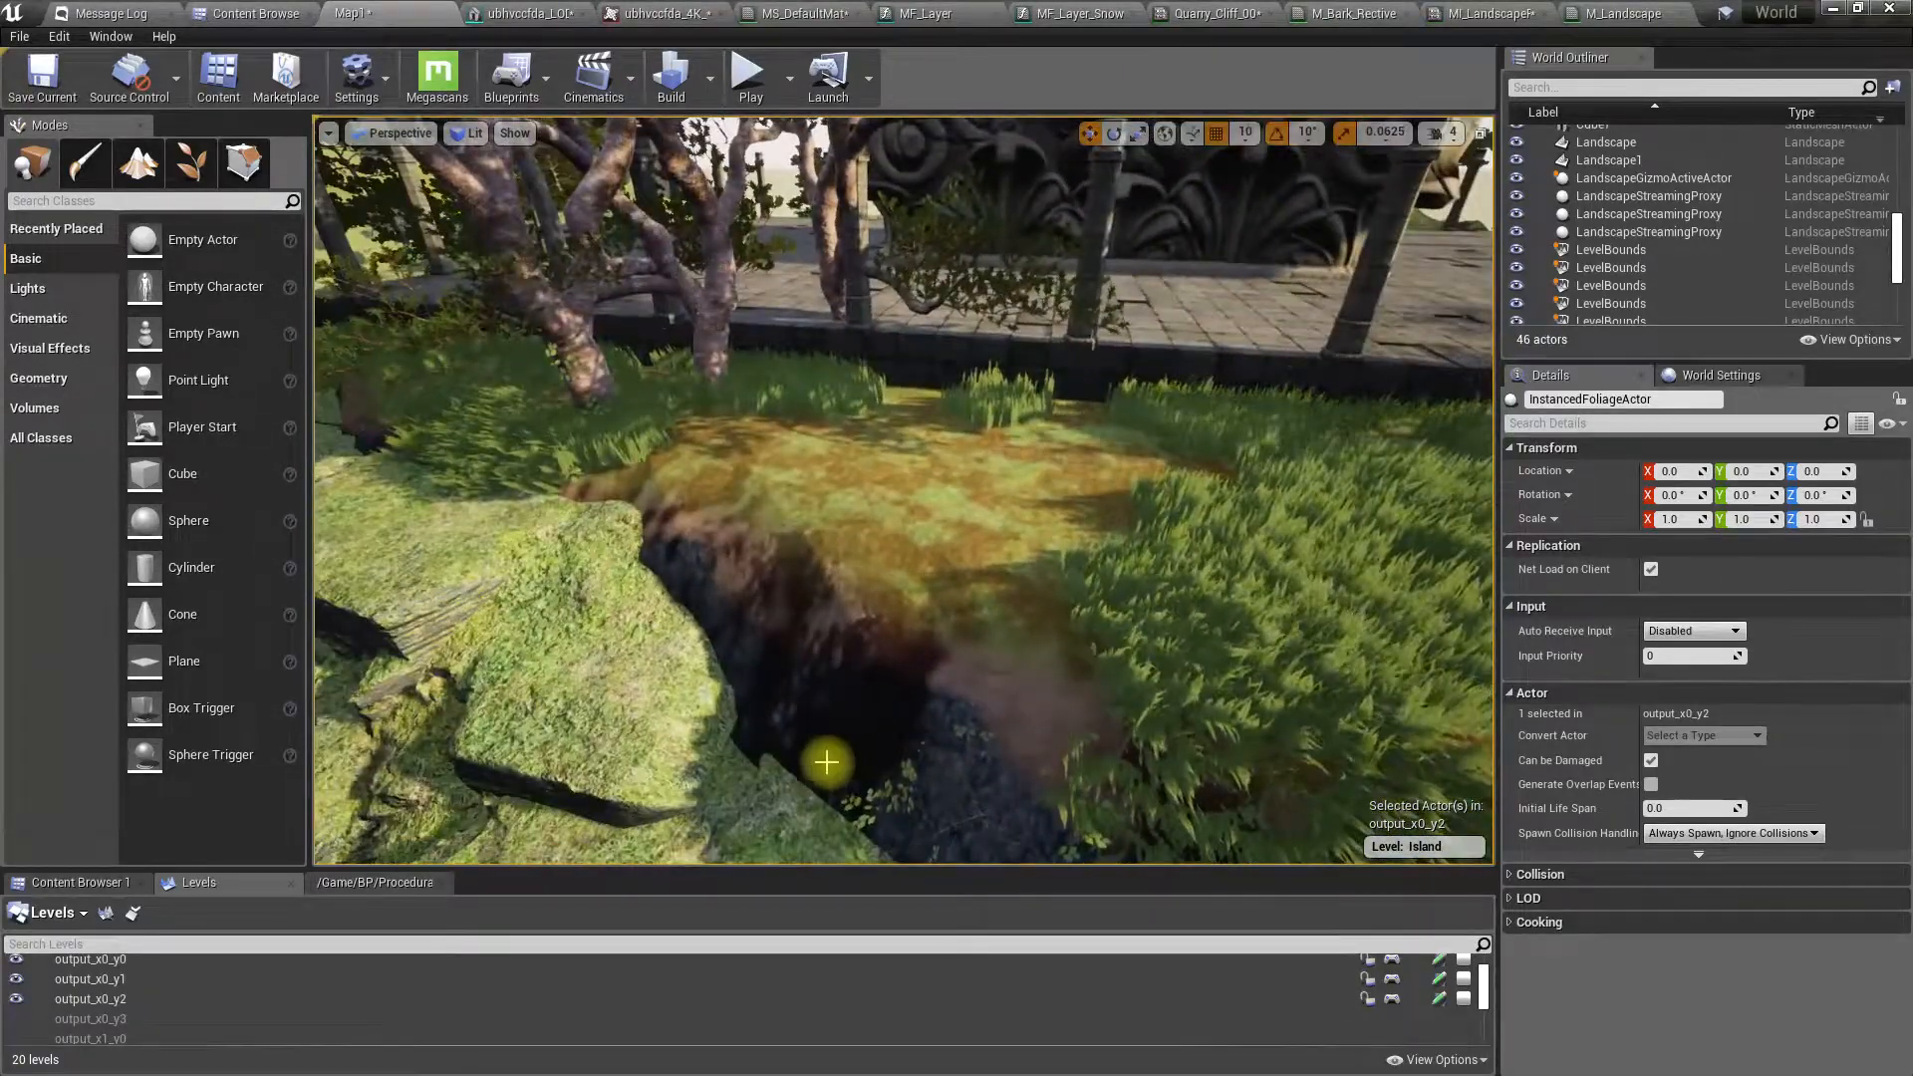
right_click_drag(811, 653, 870, 661)
left_click(1455, 13)
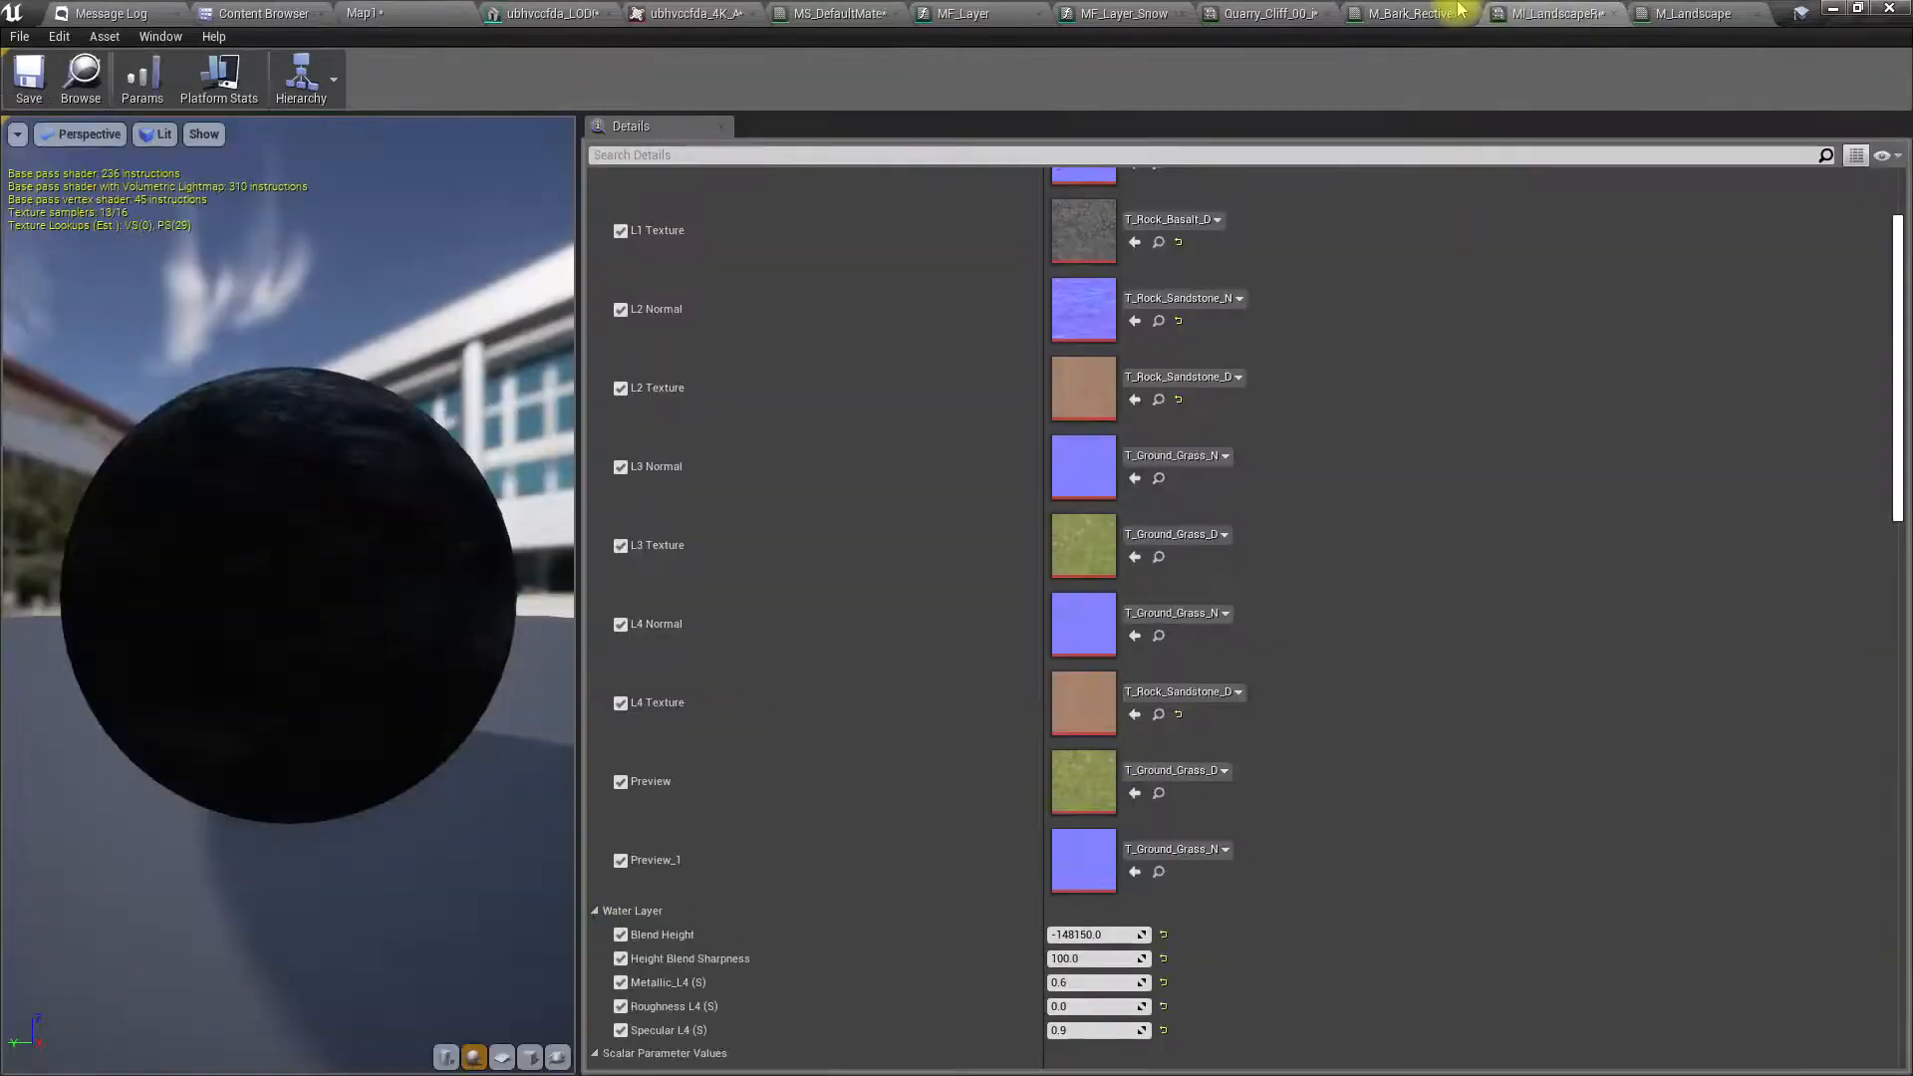
scroll(1081, 725, "down", 10)
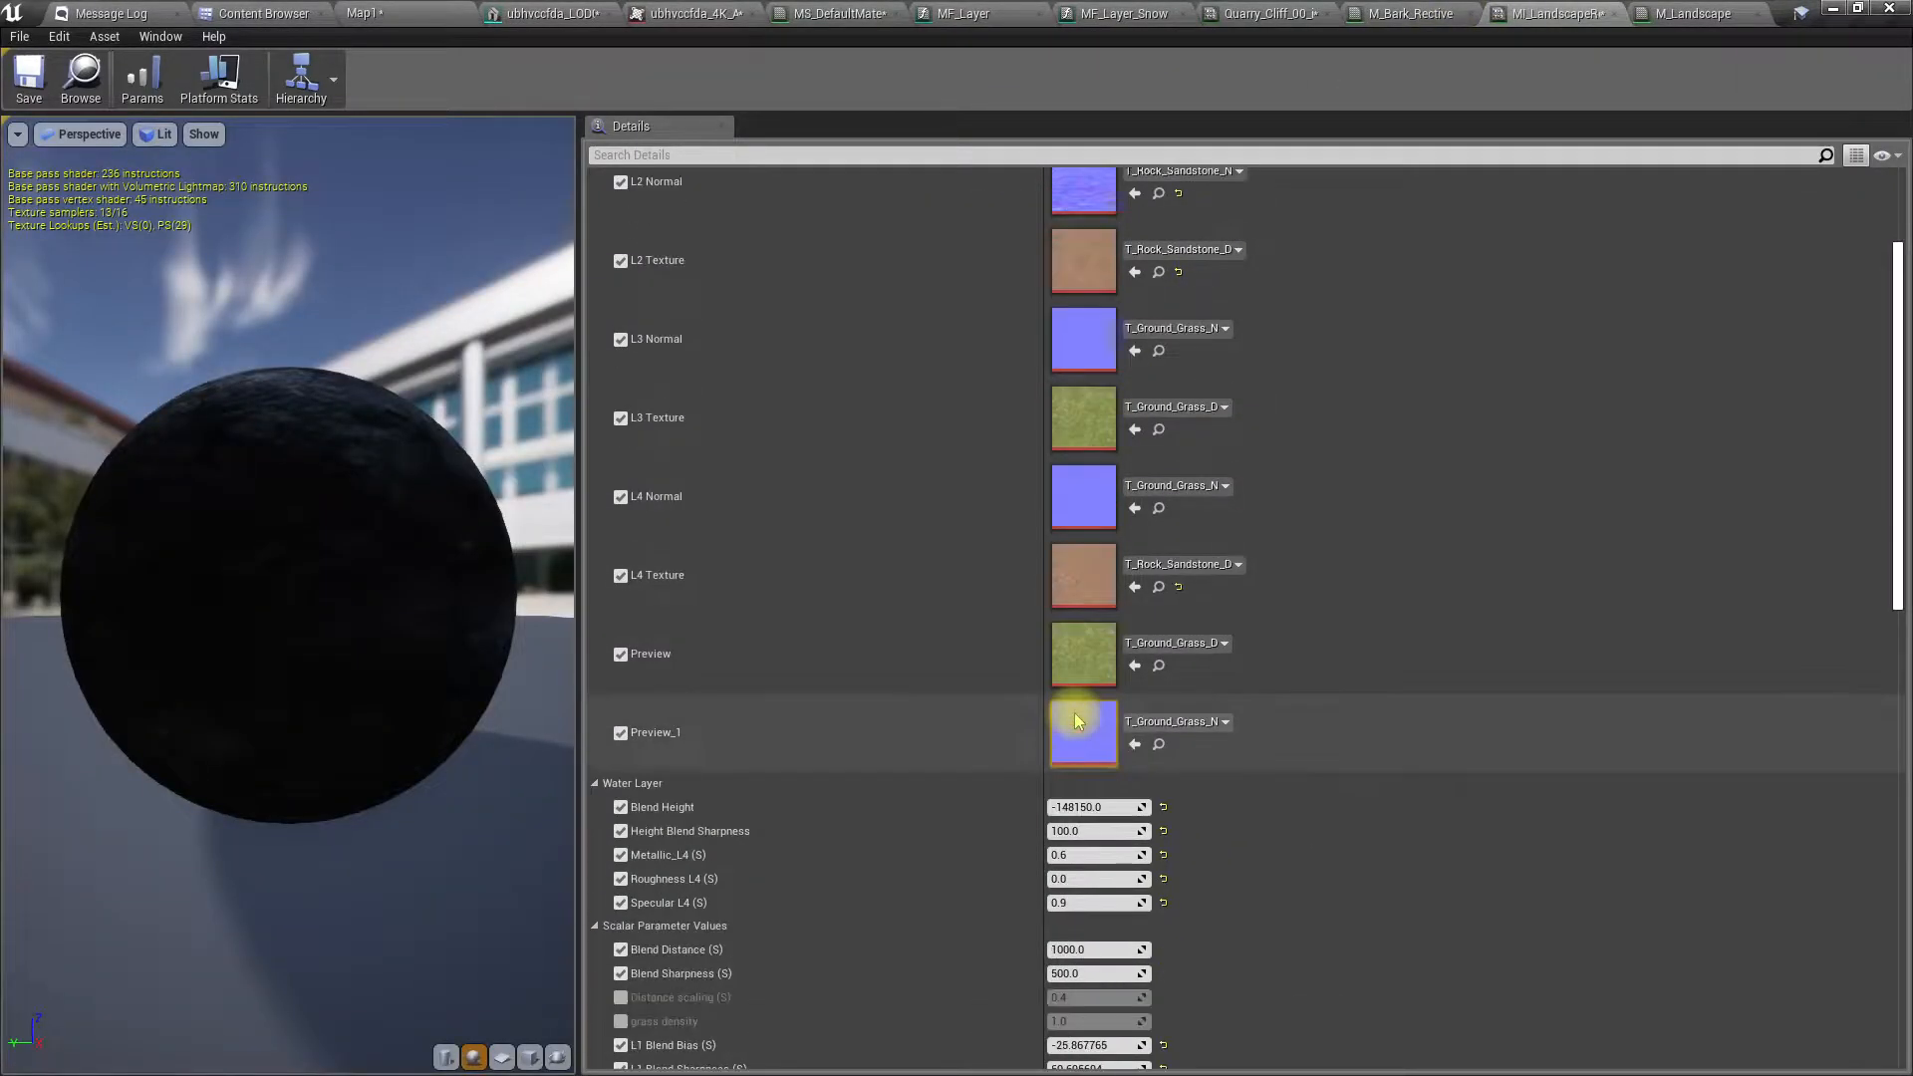
left_click_drag(1619, 12, 1397, 546)
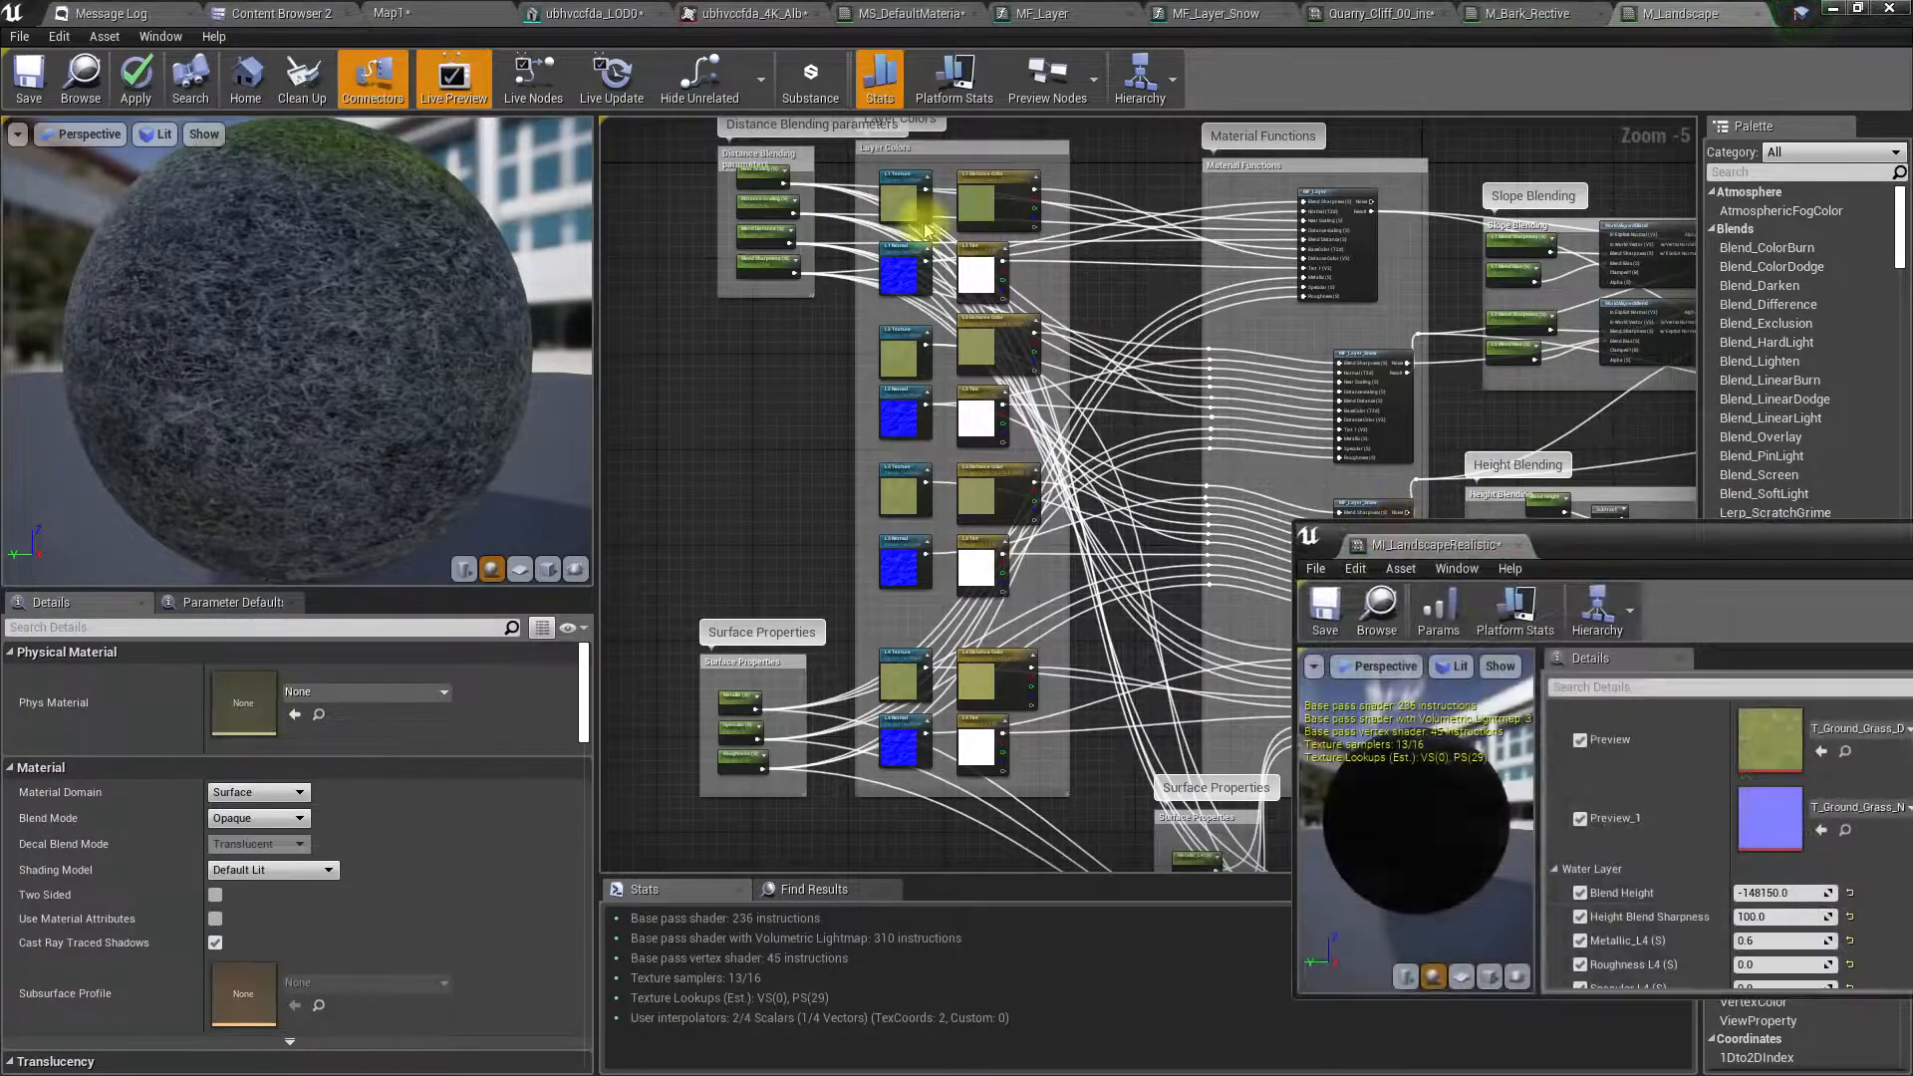
left_click(419, 10)
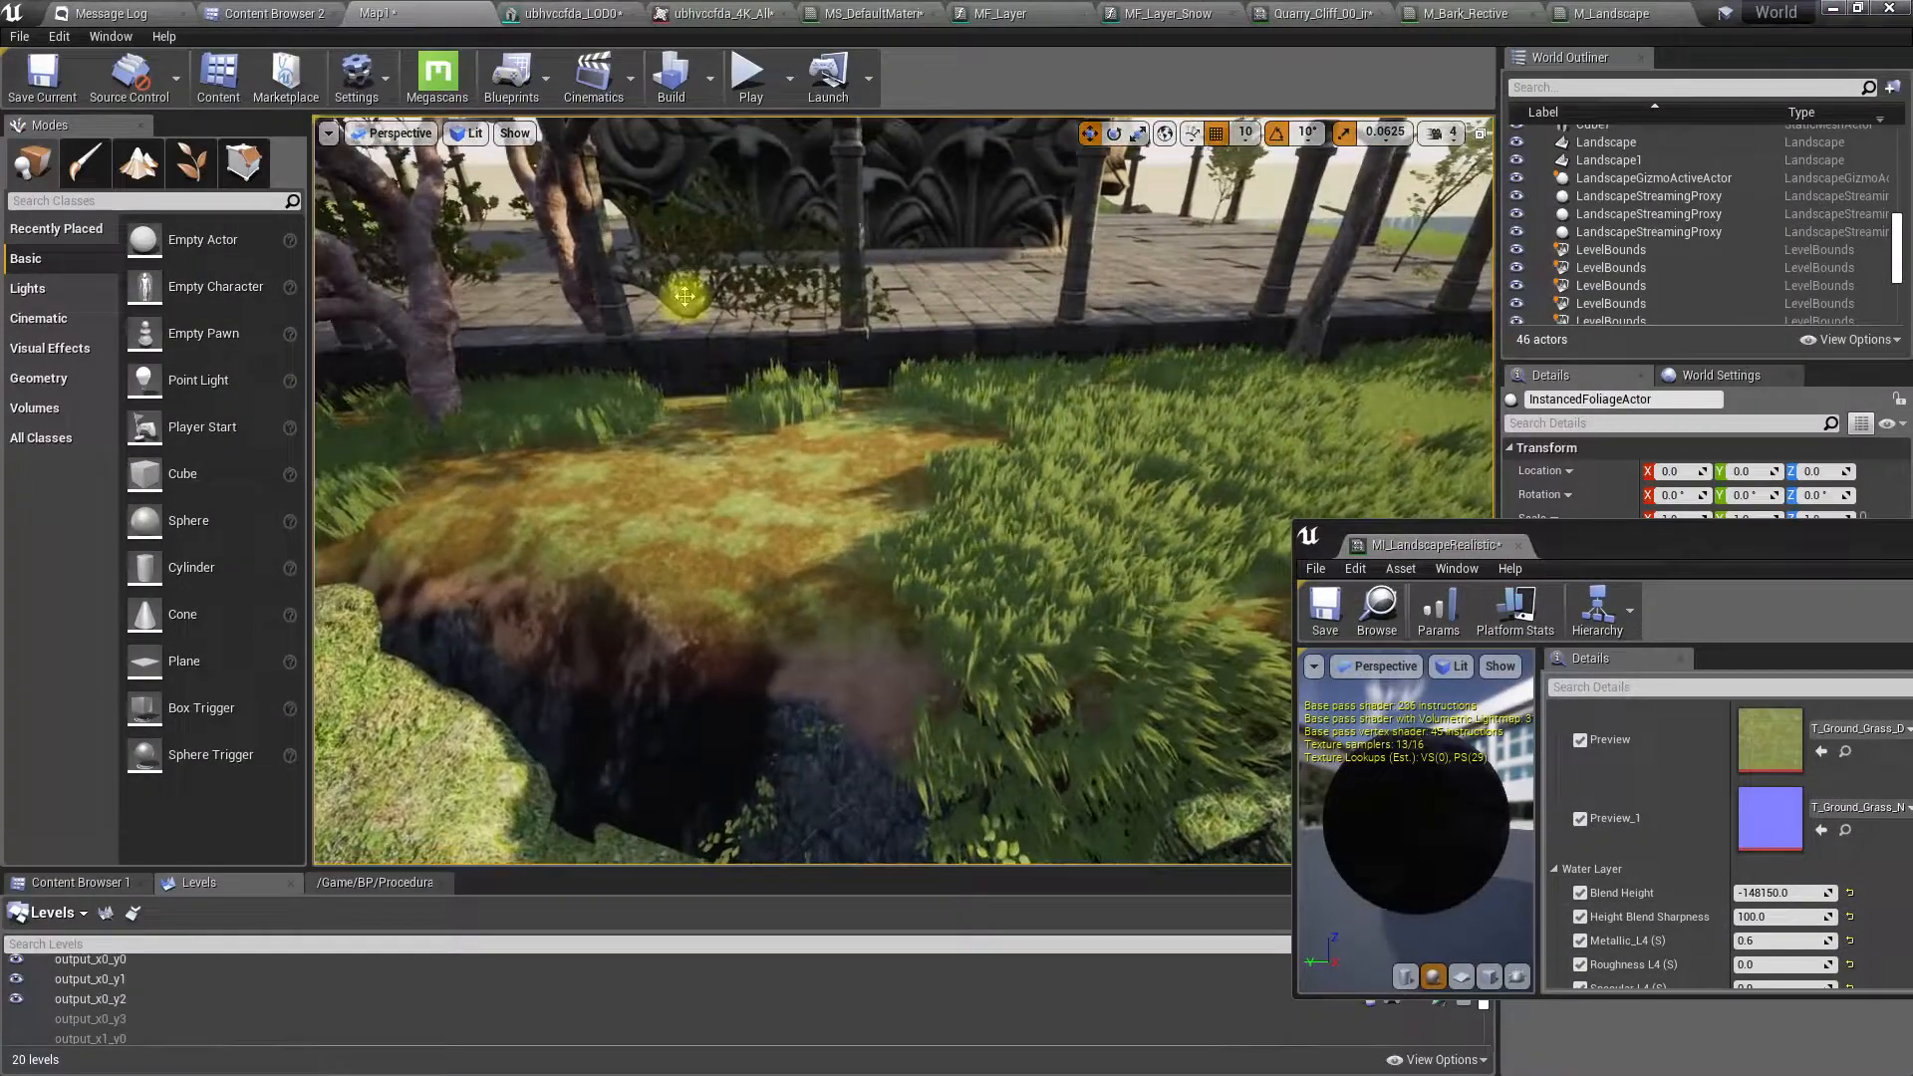
key("F11")
- Toggle the landscape instance's L3 Tint override off and back on to test its effect on the ground beside the cliffs
right_click_drag(931, 645, 1038, 469)
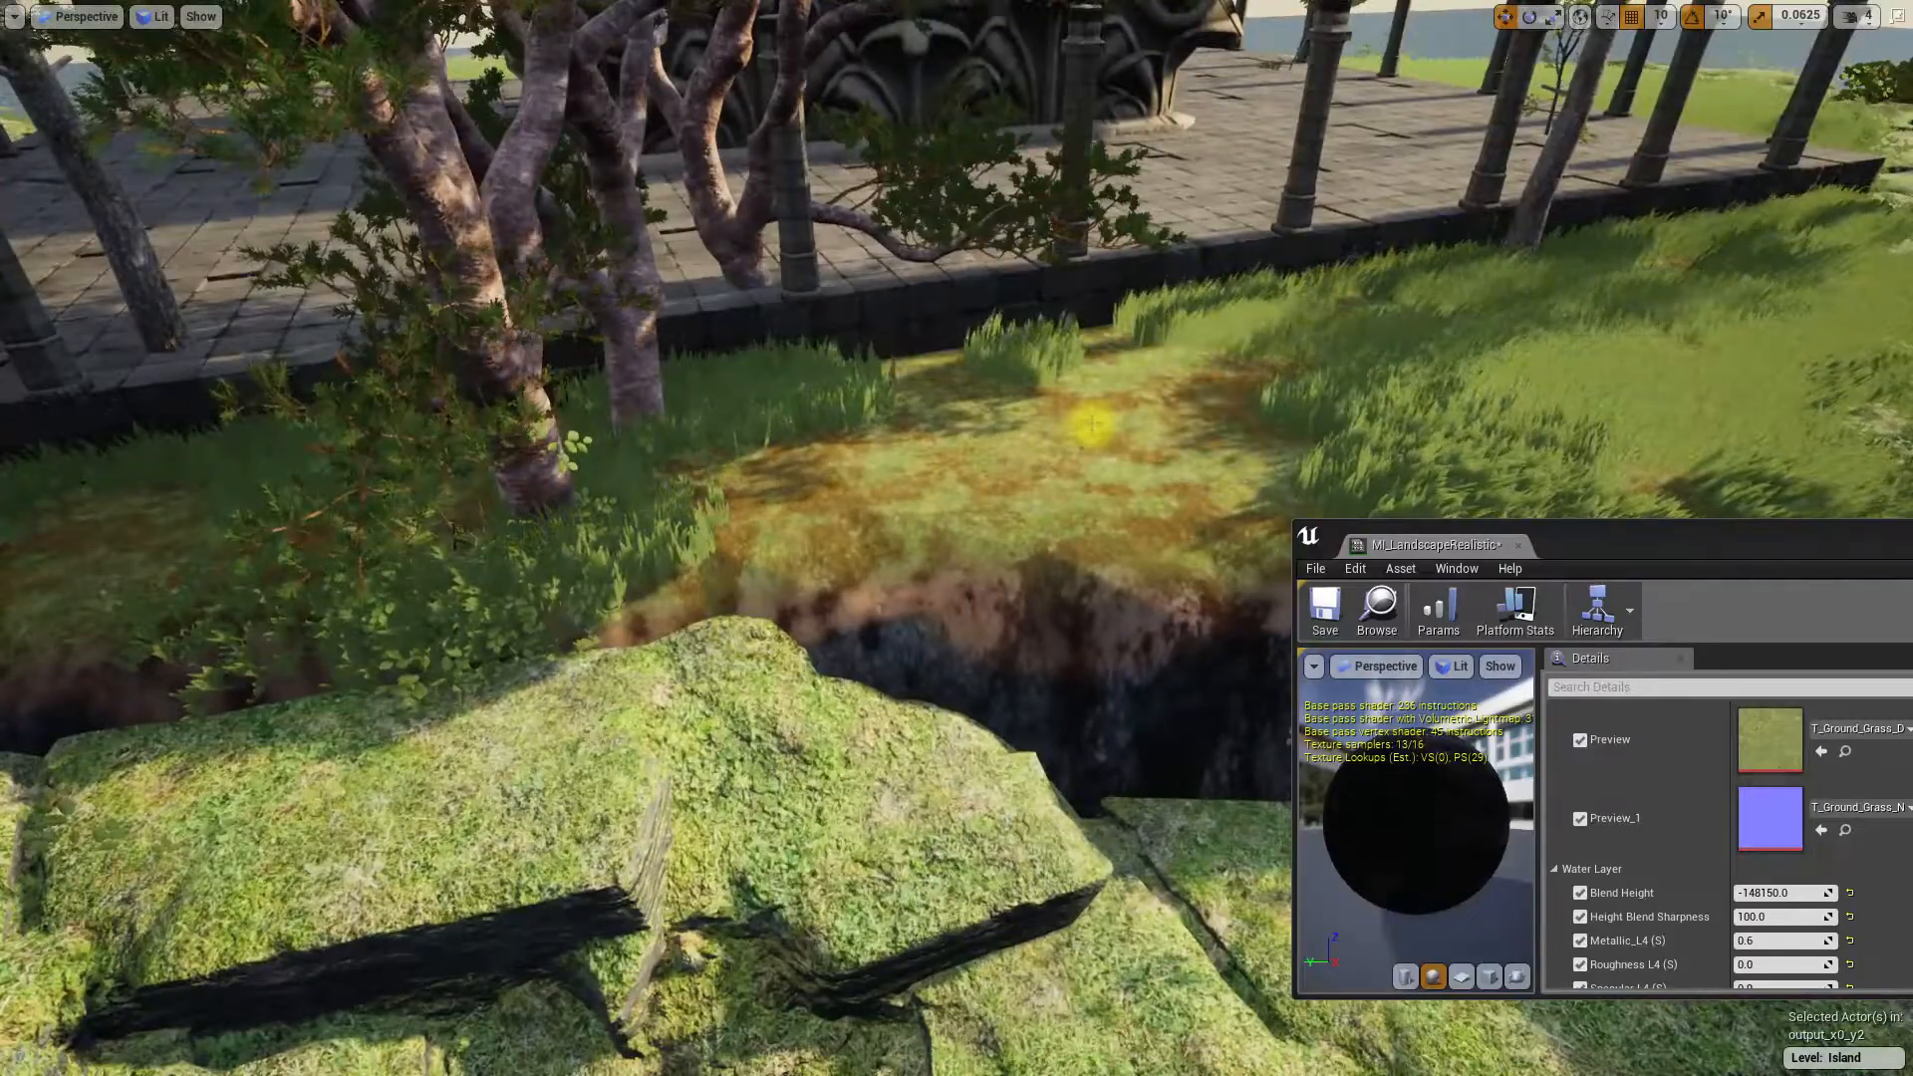
right_click_drag(624, 822, 867, 847)
scroll(1853, 856, "down", 5)
scroll(1815, 861, "down", 5)
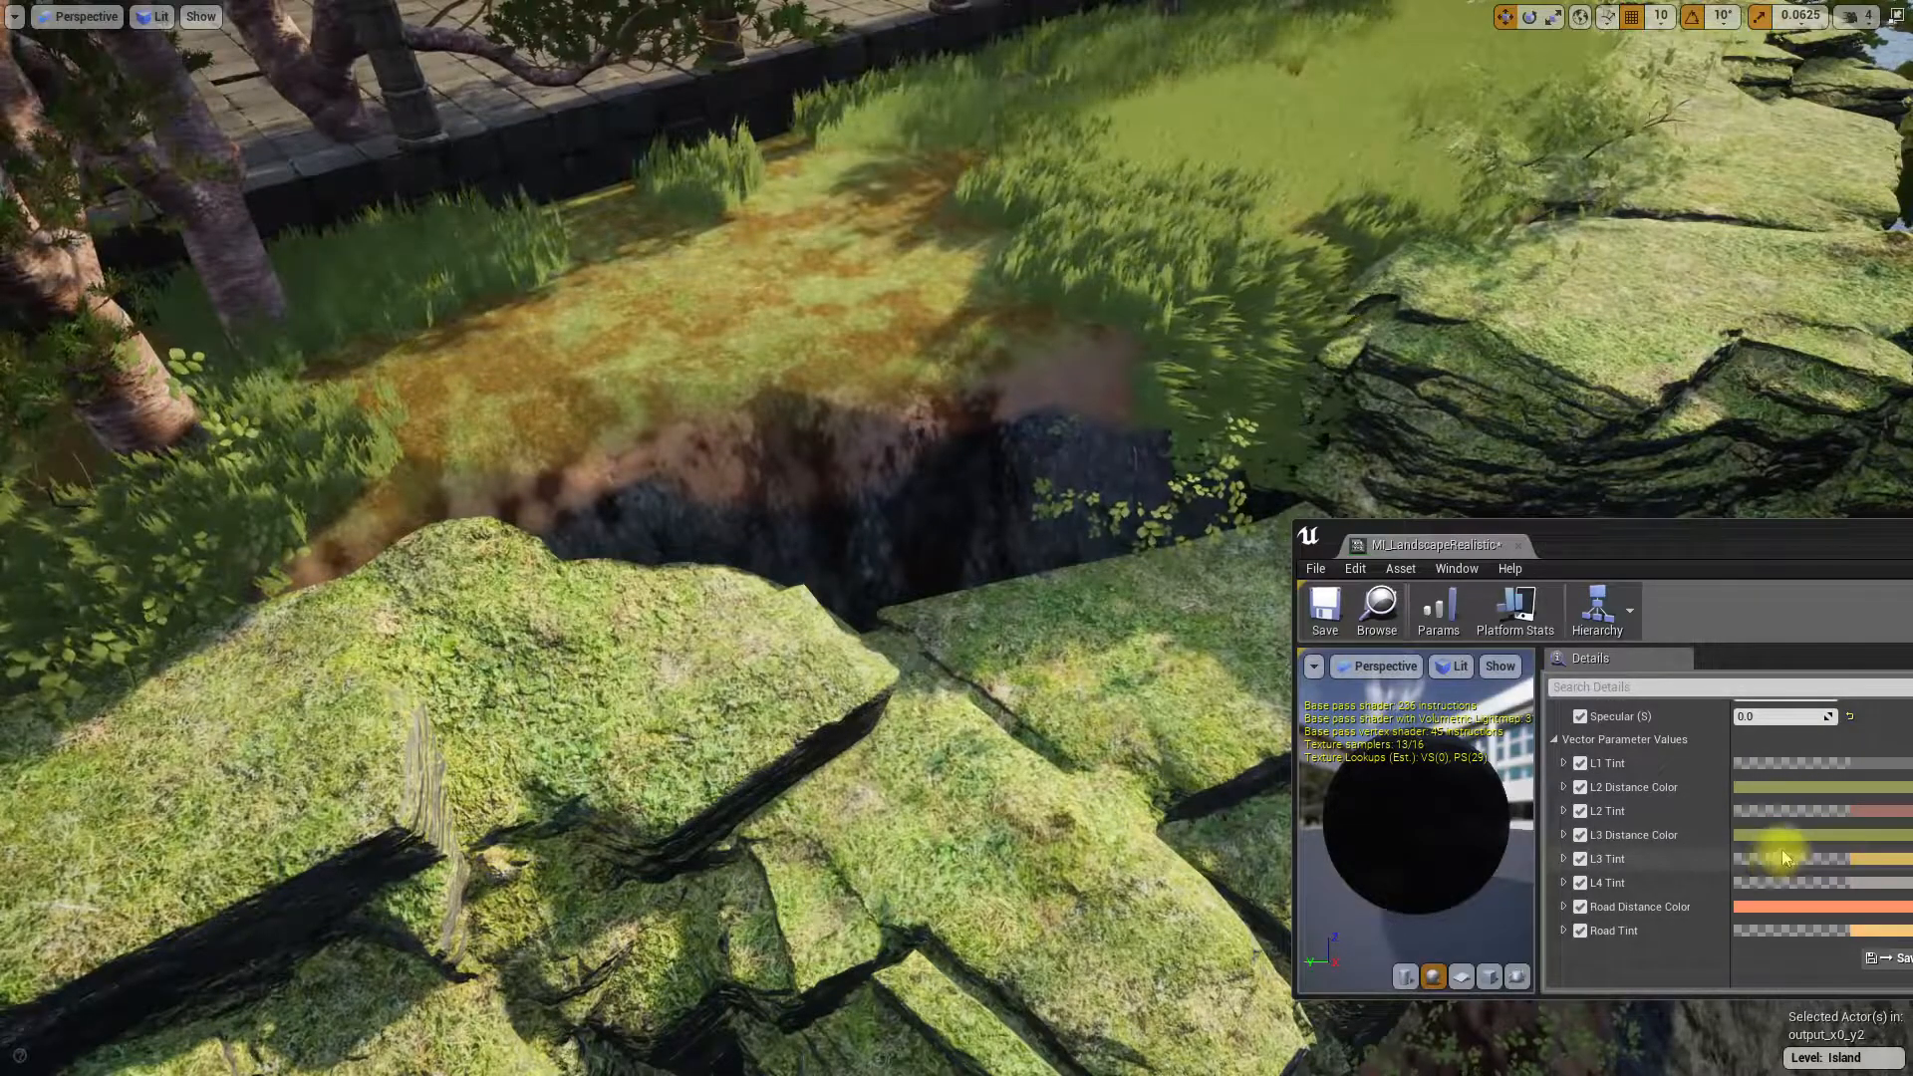
left_click(1582, 860)
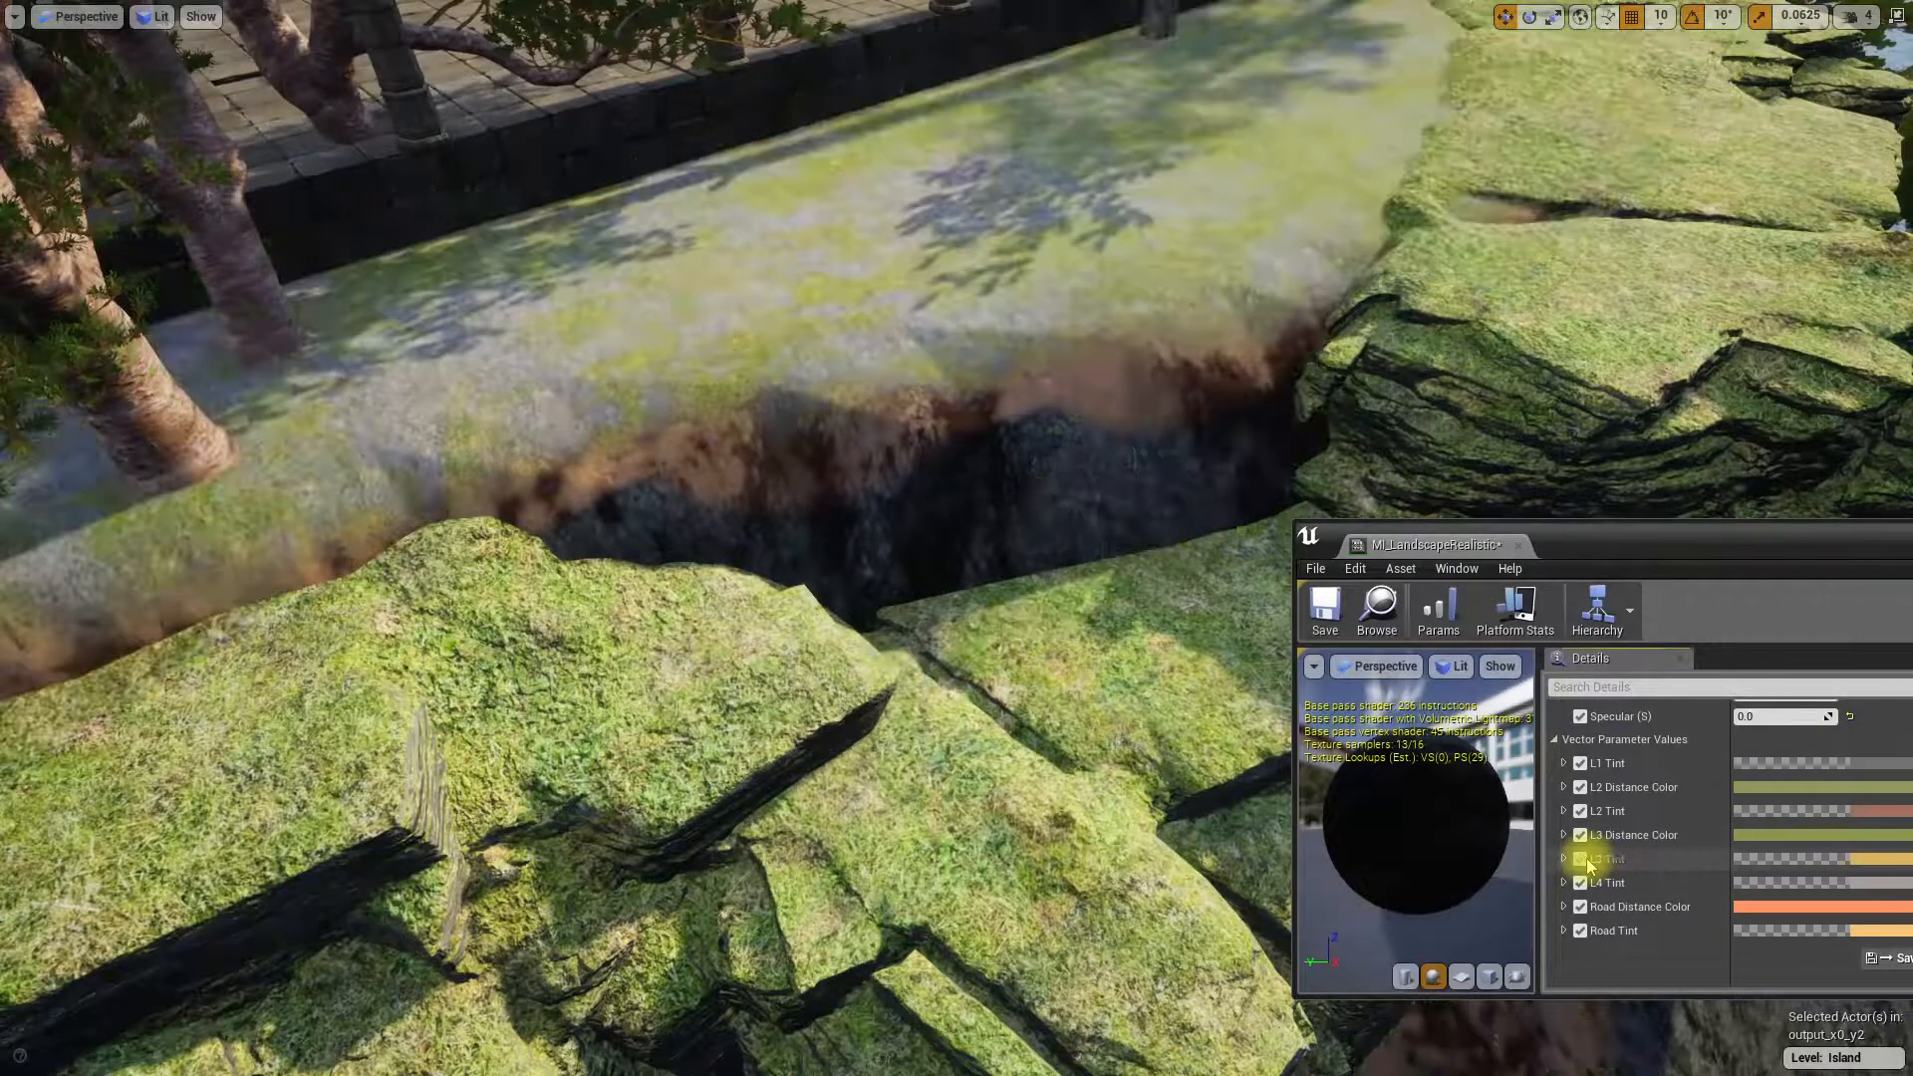
left_click(1582, 860)
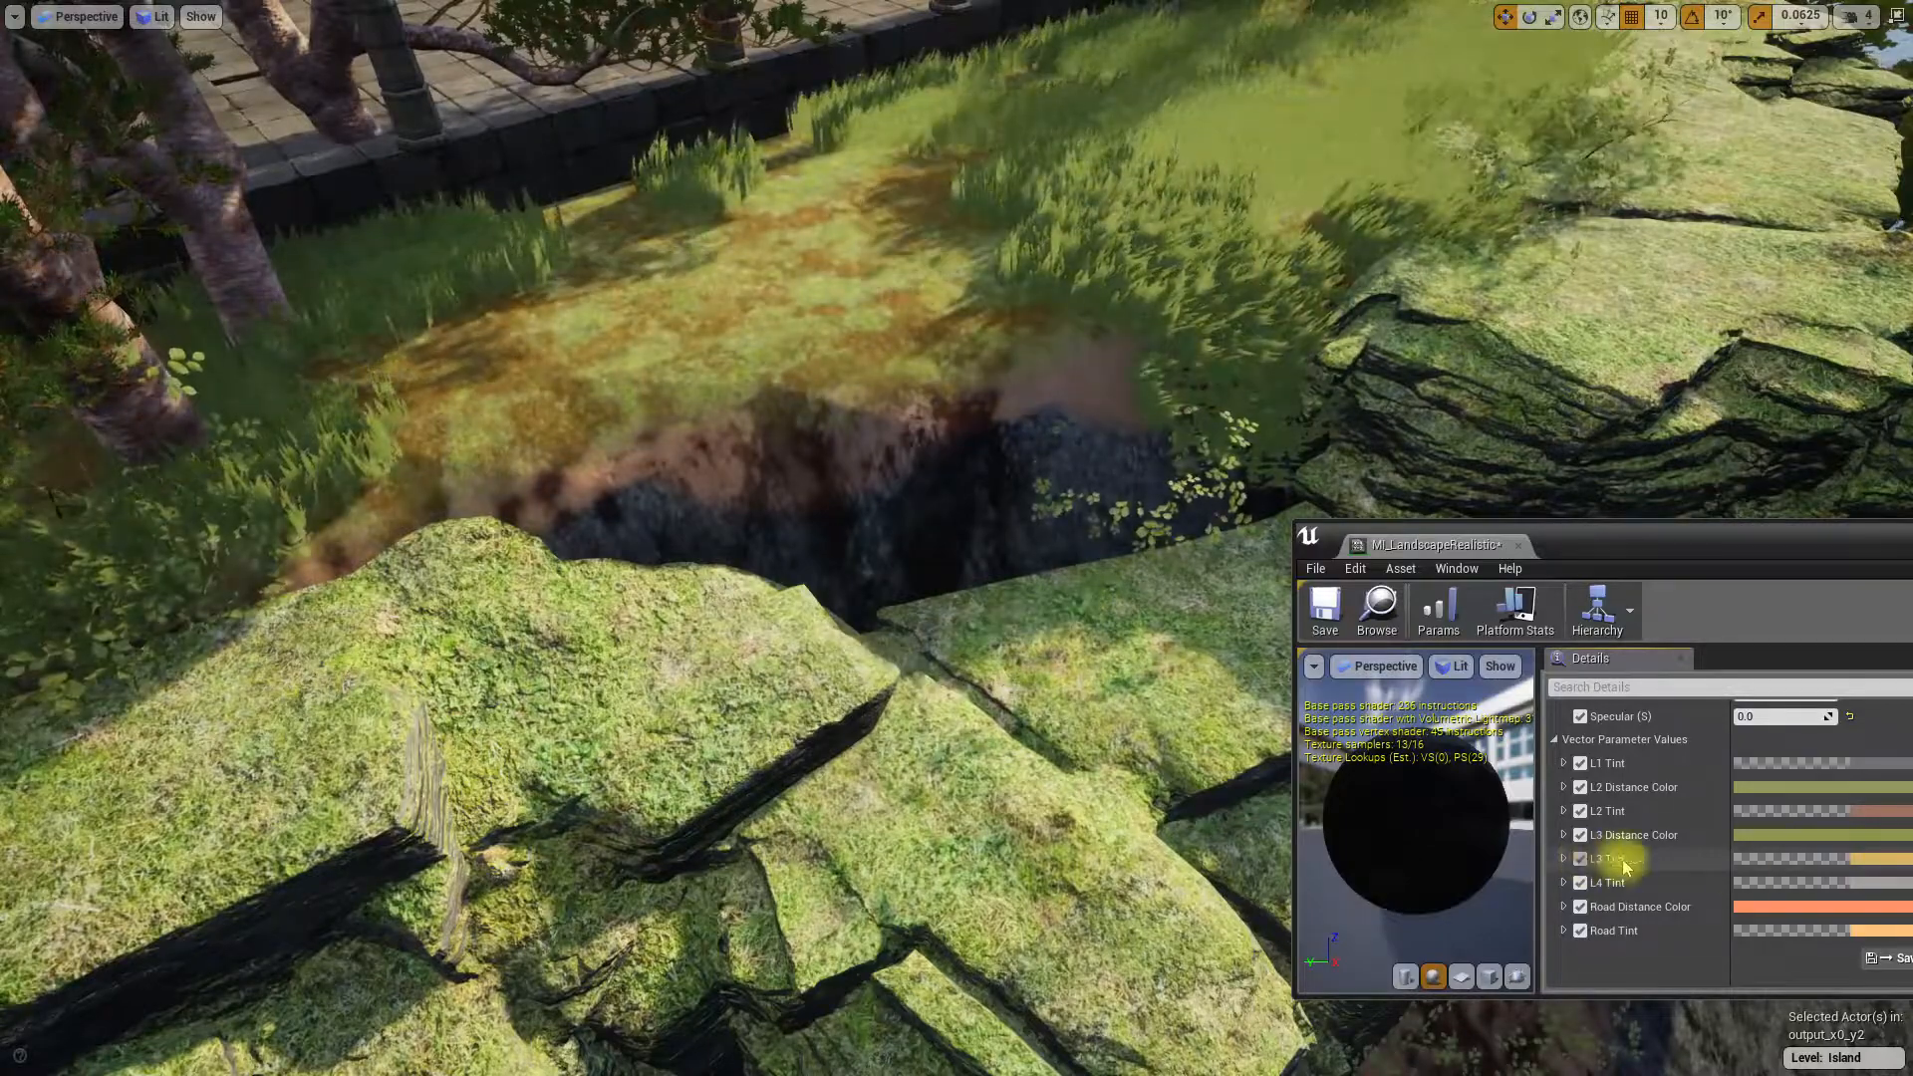
- Set L3 Tint to a pale yellow-green (R 0.668624, G 0.697917, B 0.294712) and check the ground beside the cliff
left_click(1869, 857)
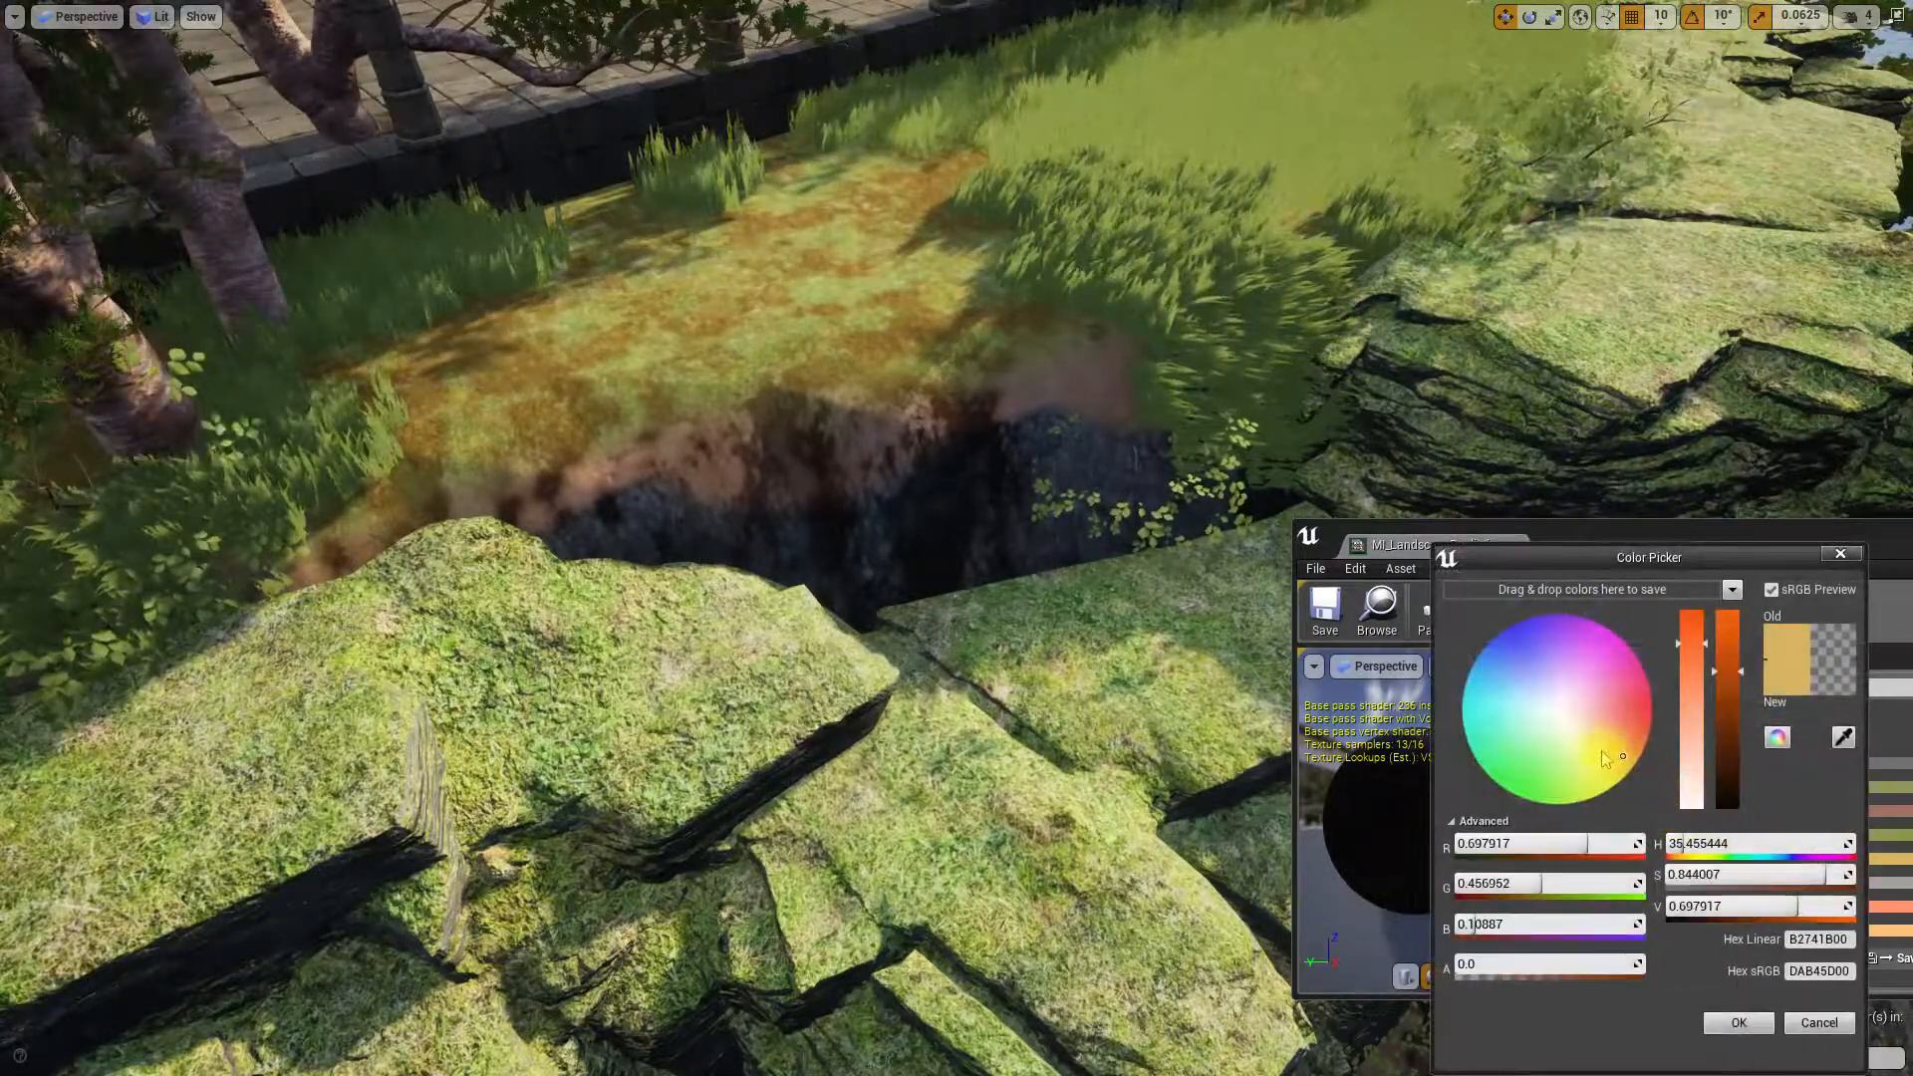
left_click_drag(1563, 723, 1592, 766)
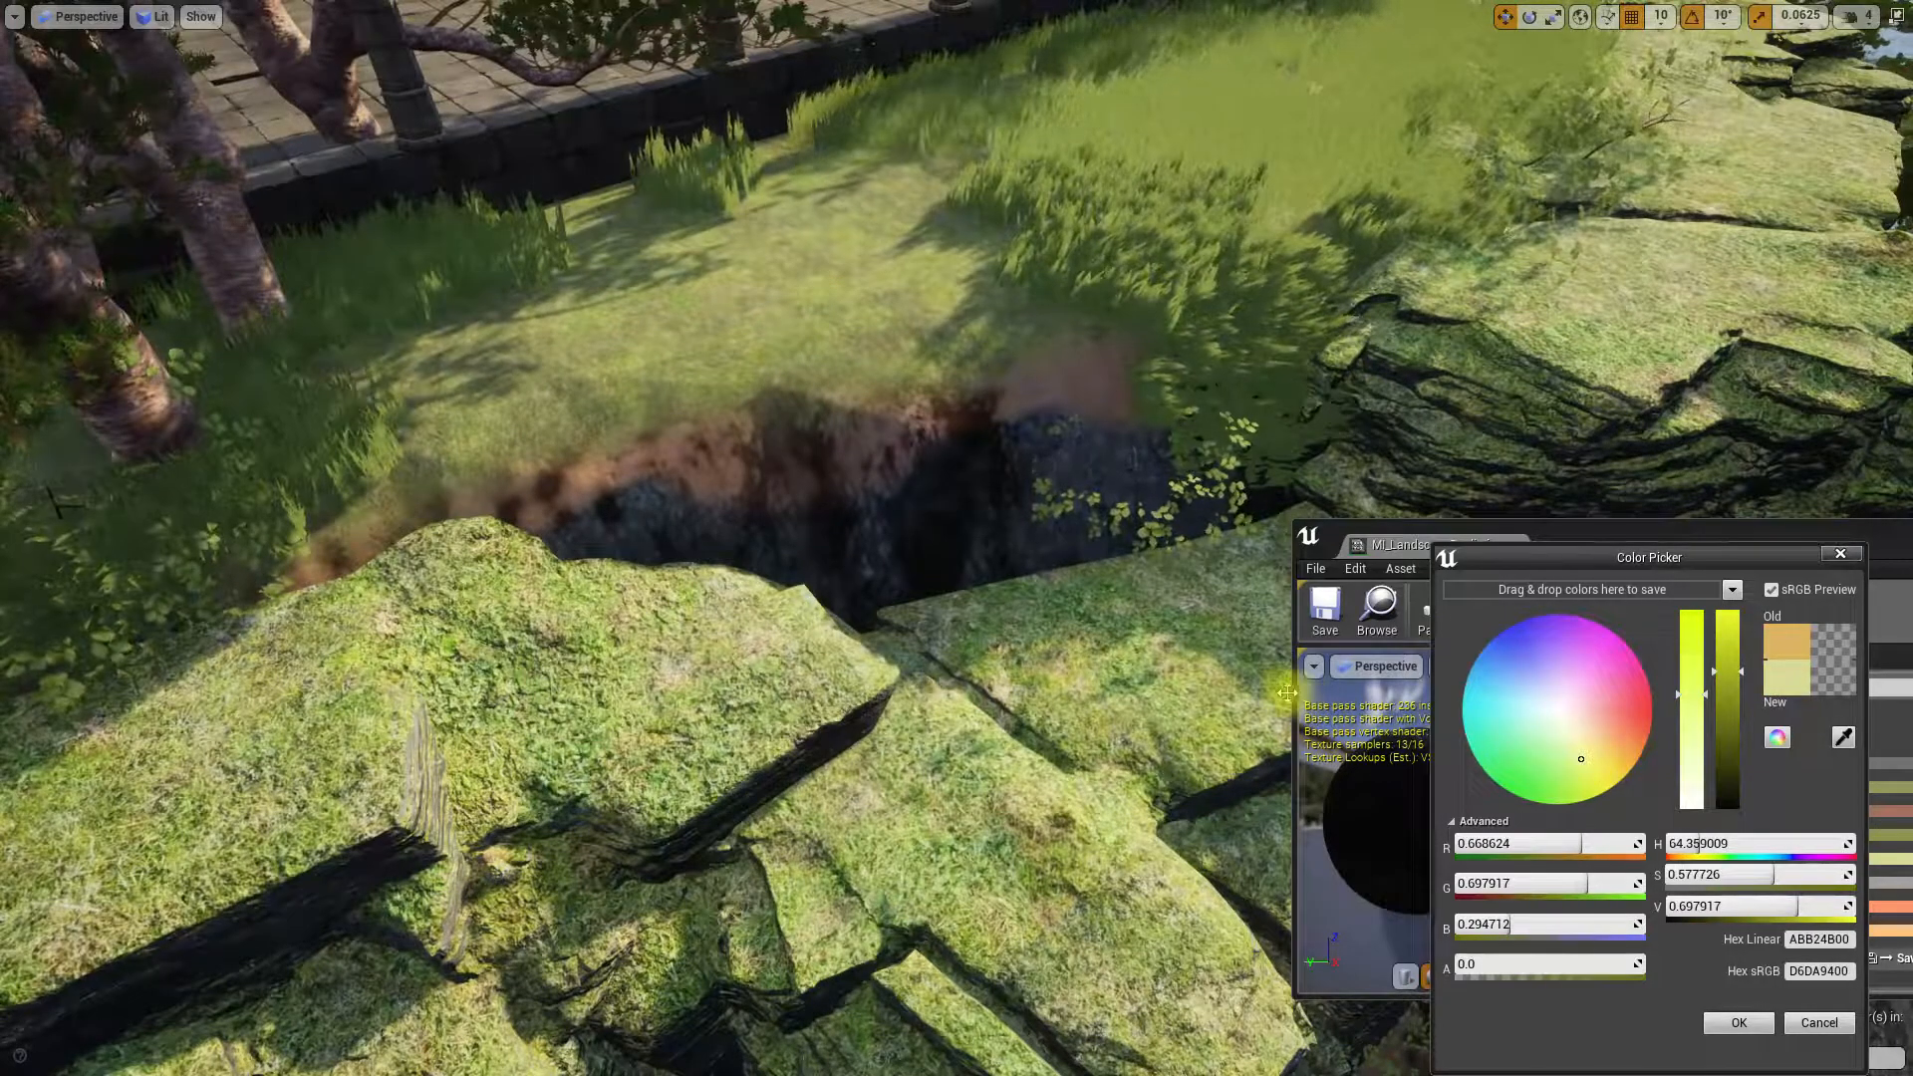
right_click_drag(1084, 605, 1042, 598)
scroll(1045, 603, "up", 3)
scroll(1045, 602, "up", 1)
scroll(1042, 597, "down", 5)
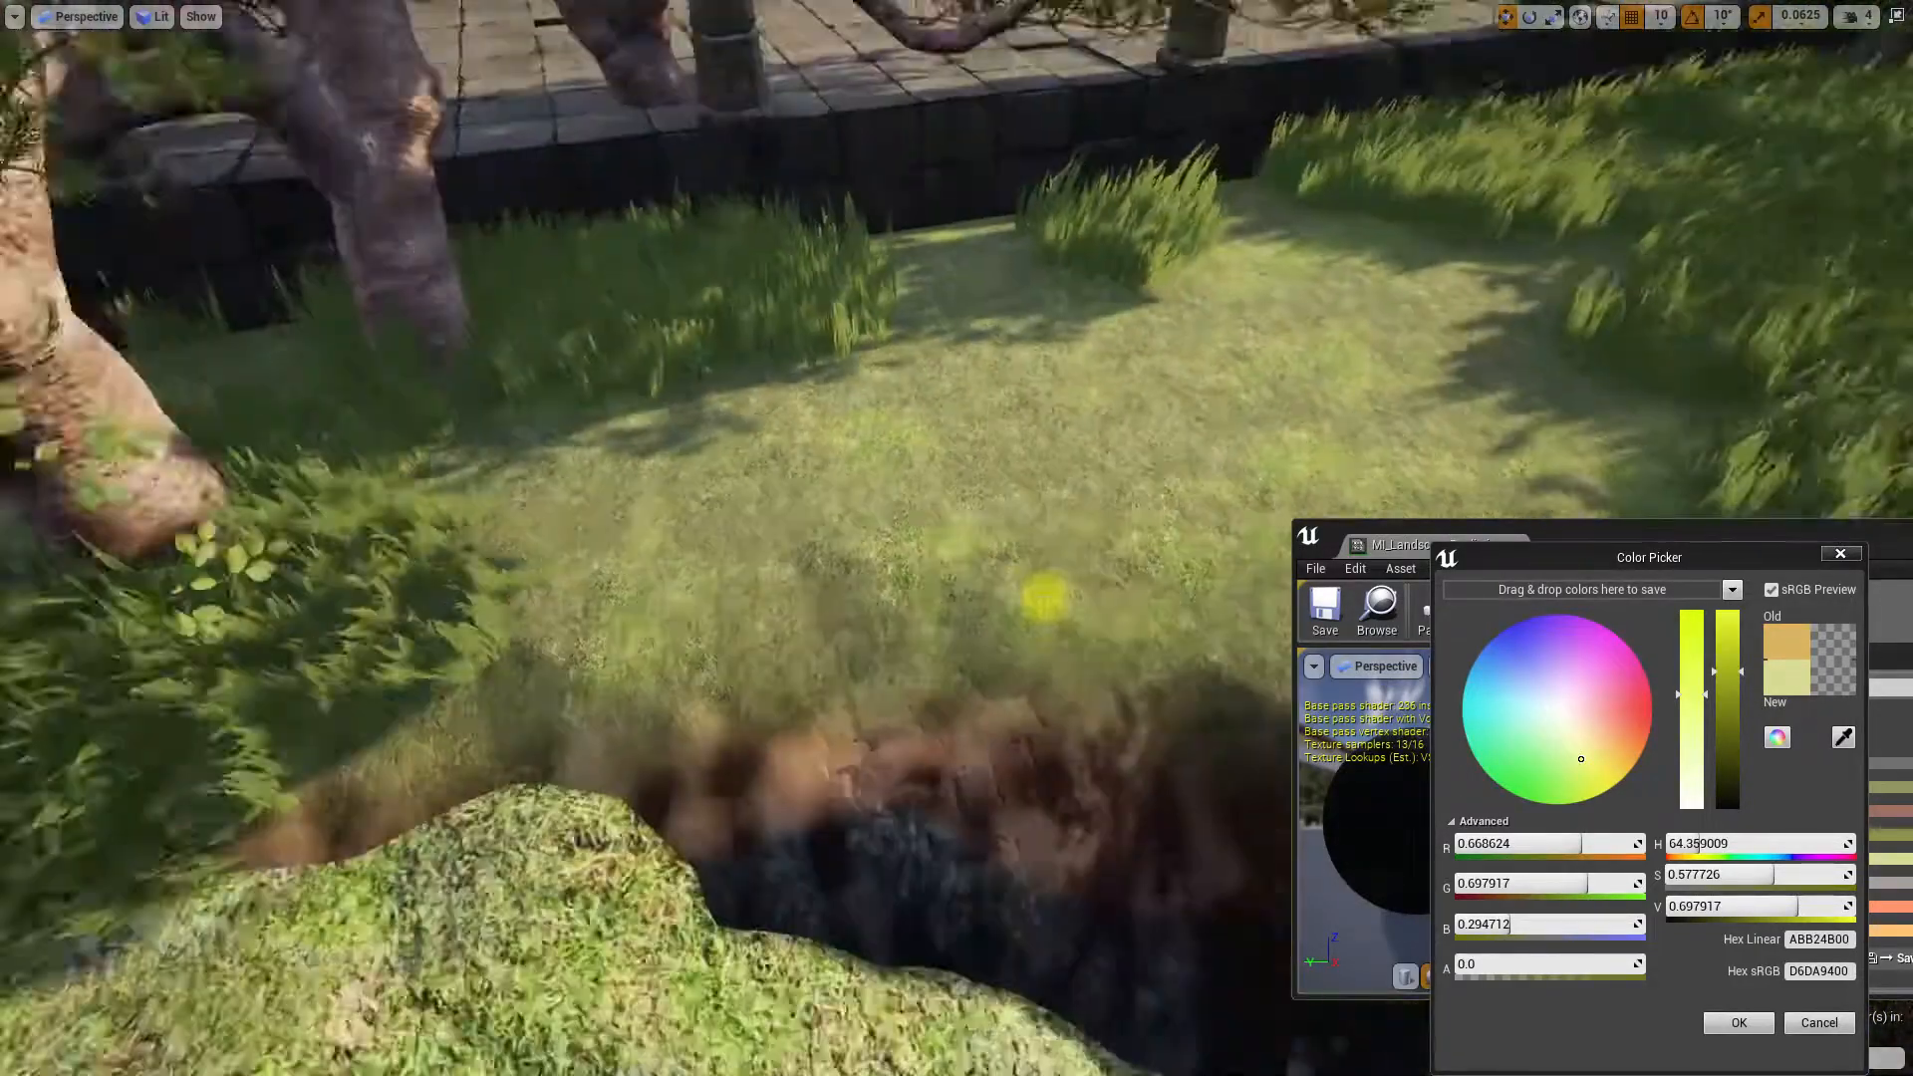
right_click_drag(948, 677, 1096, 677)
scroll(844, 598, "down", 5)
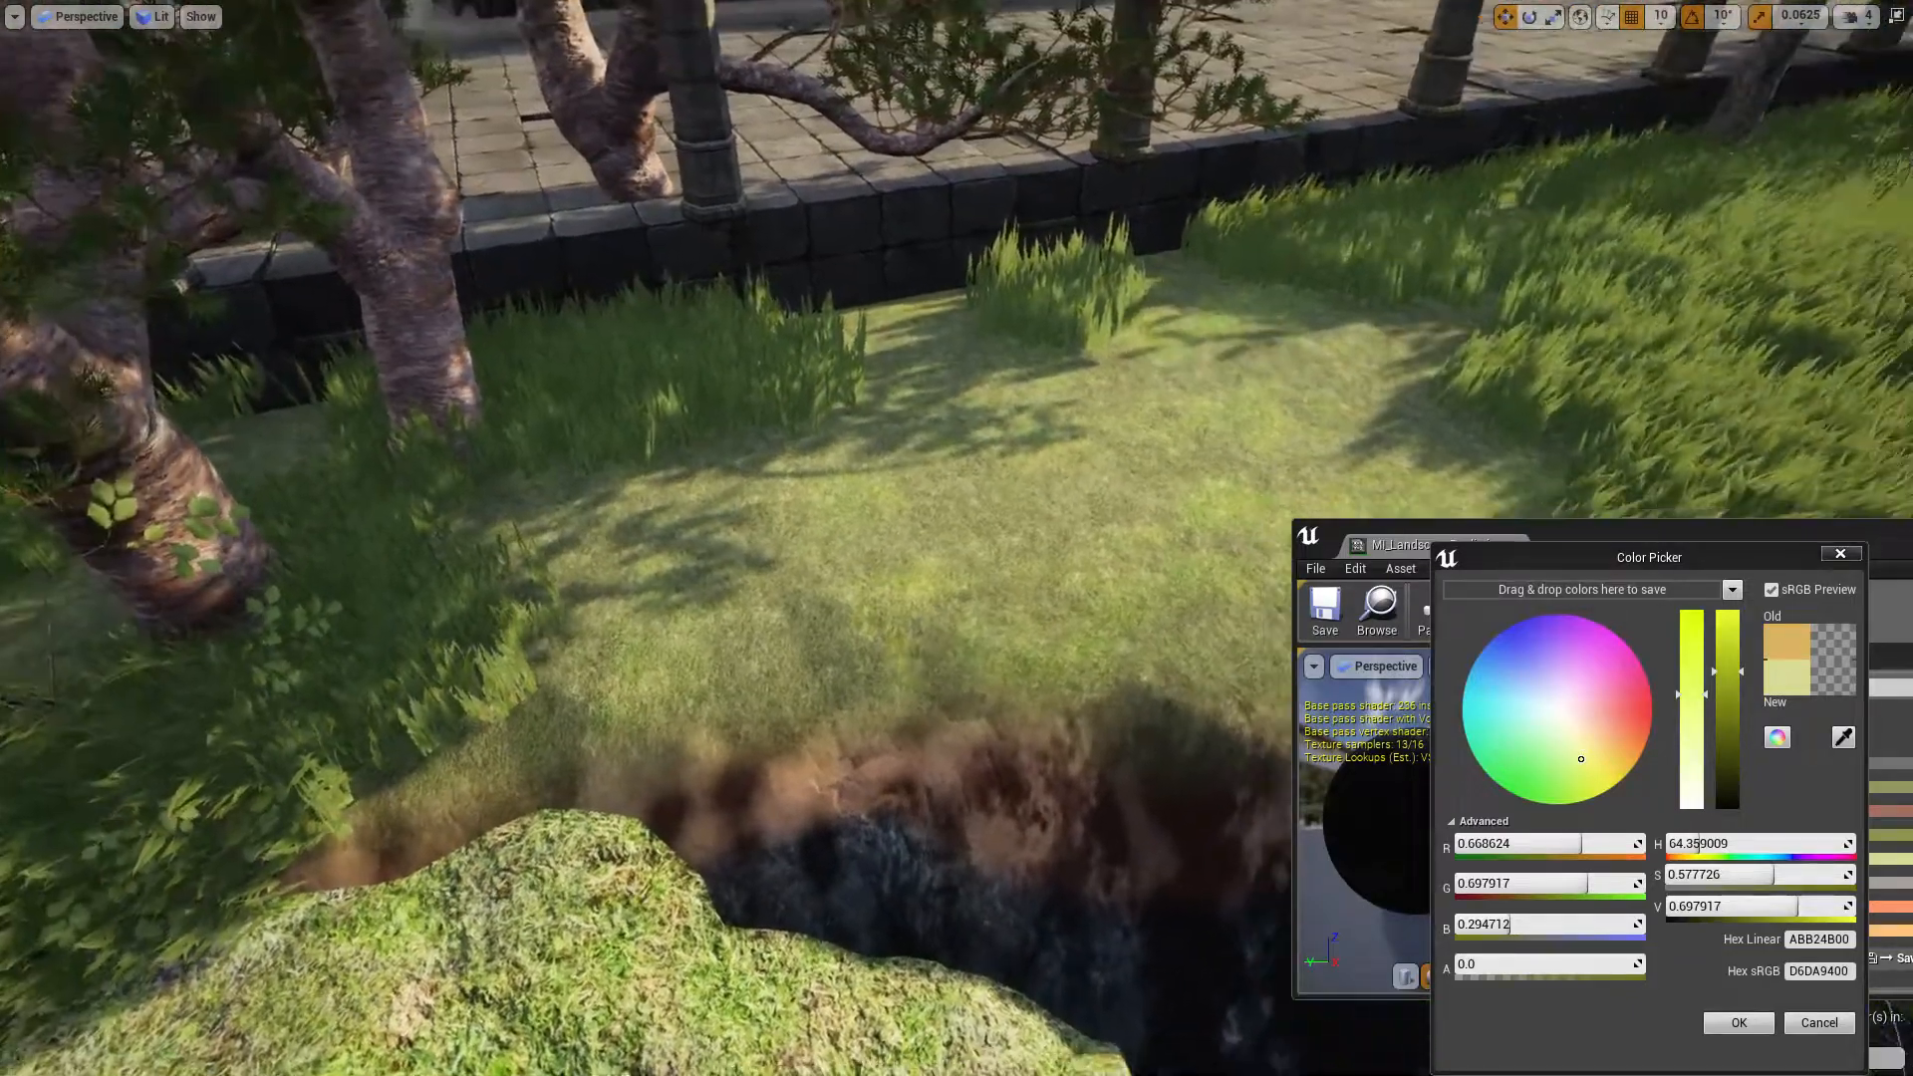
- Return the viewport to normal size and float the Quarry_Cliff_00_inst editor over the Map1 level
key("F11")
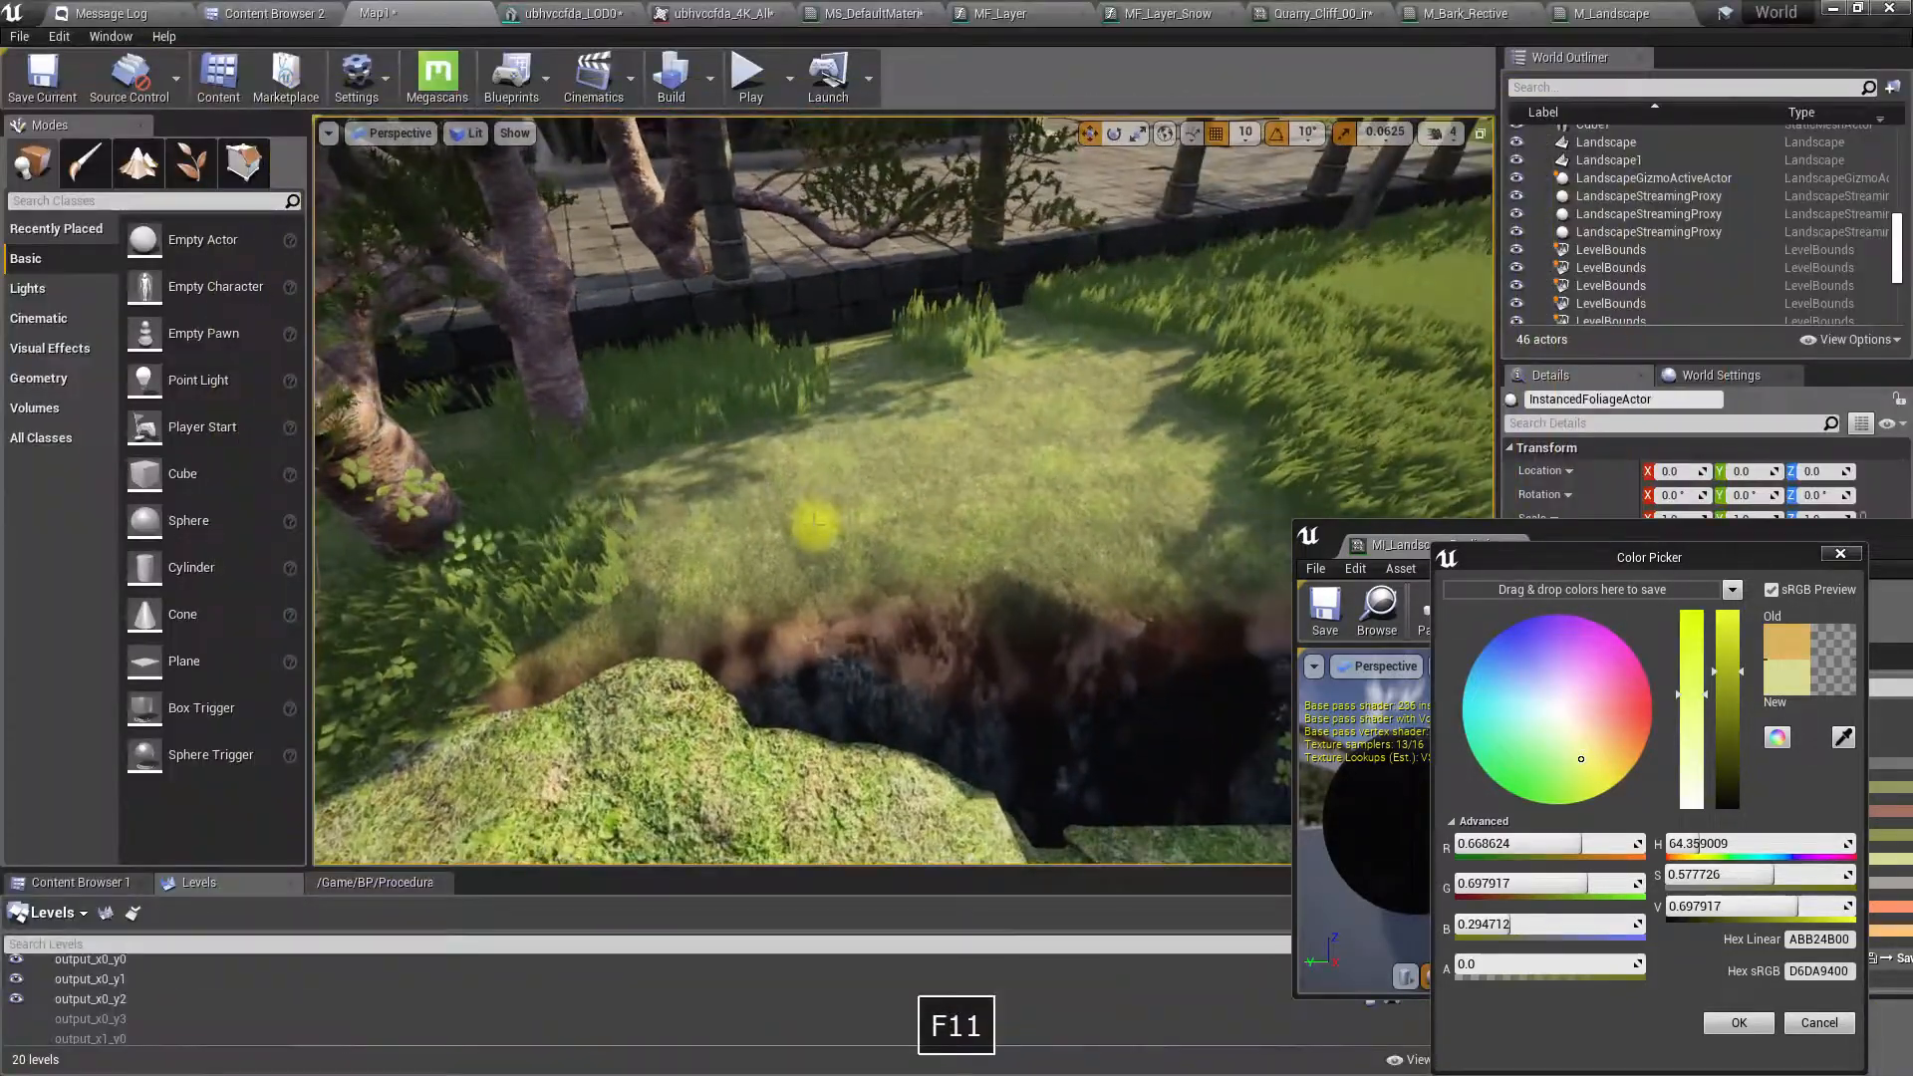
scroll(837, 522, "up", 3)
scroll(845, 520, "down", 3)
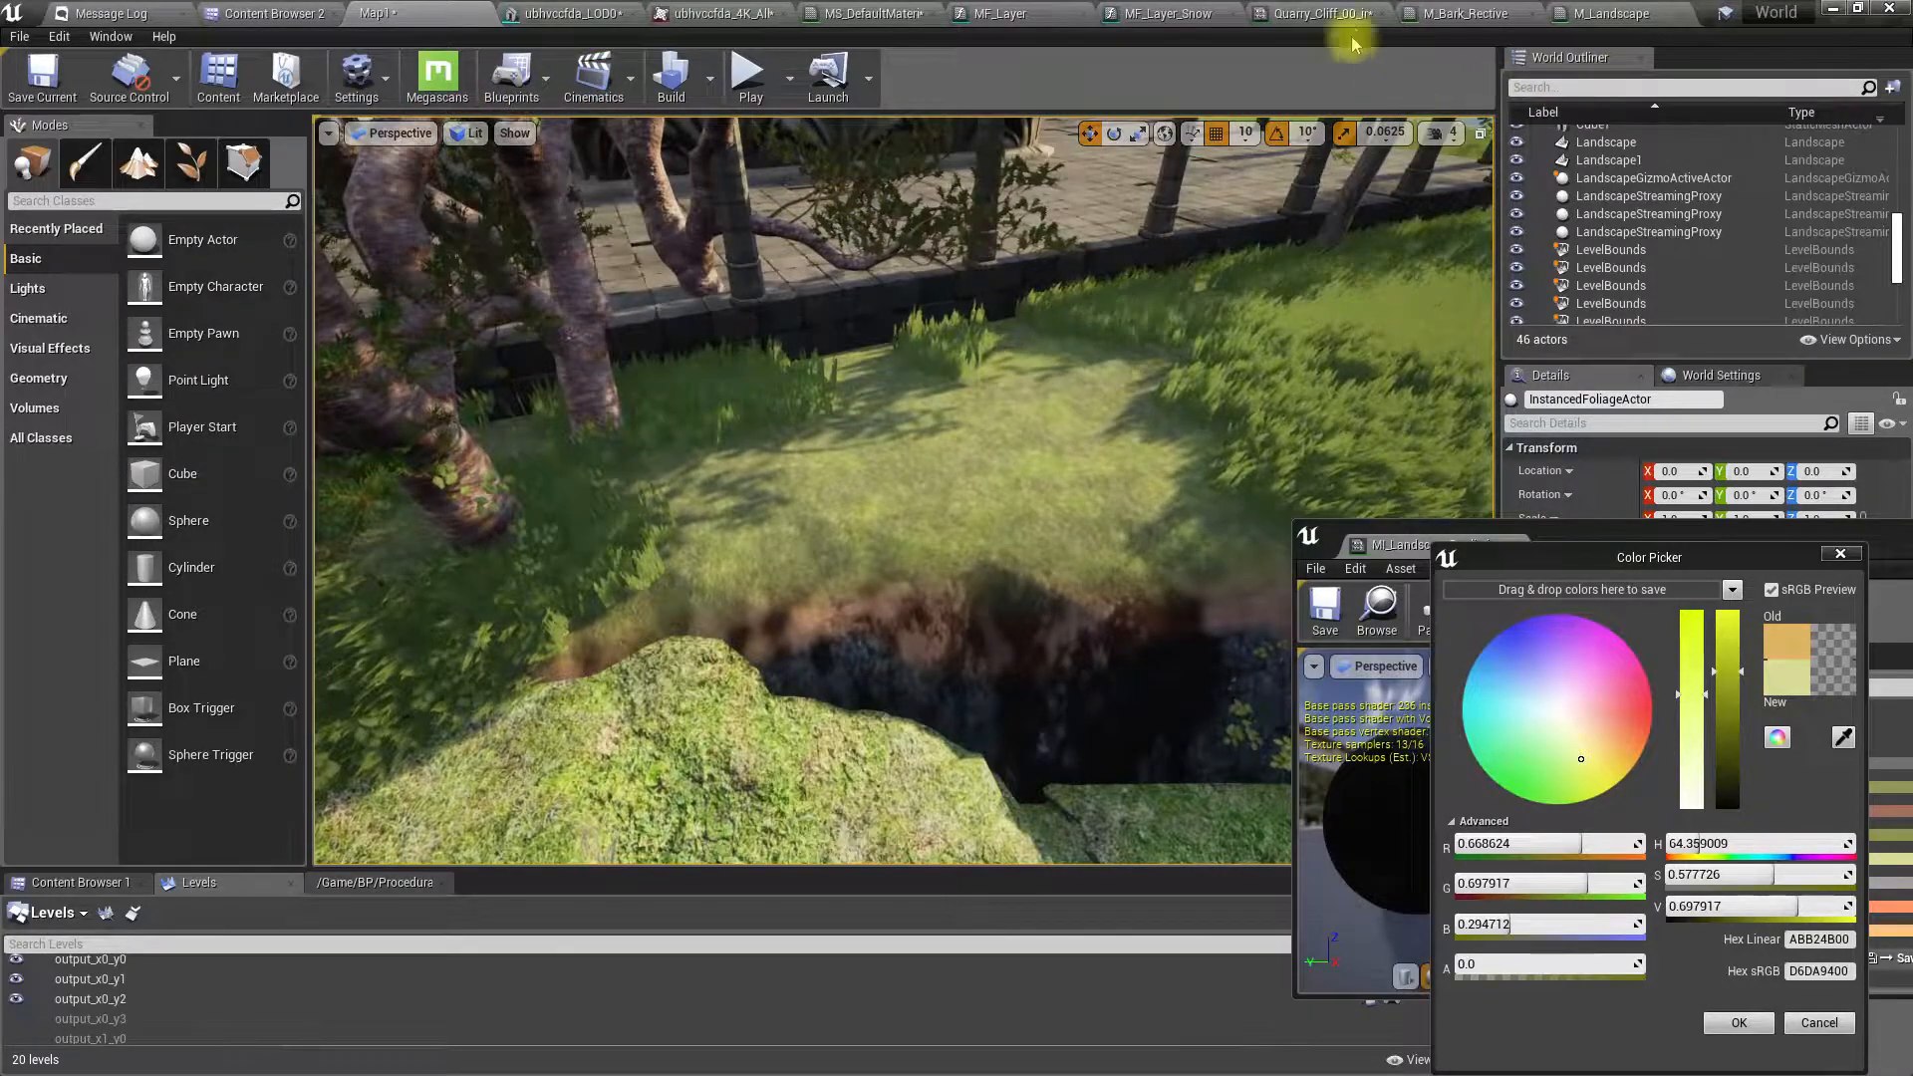
left_click(1320, 14)
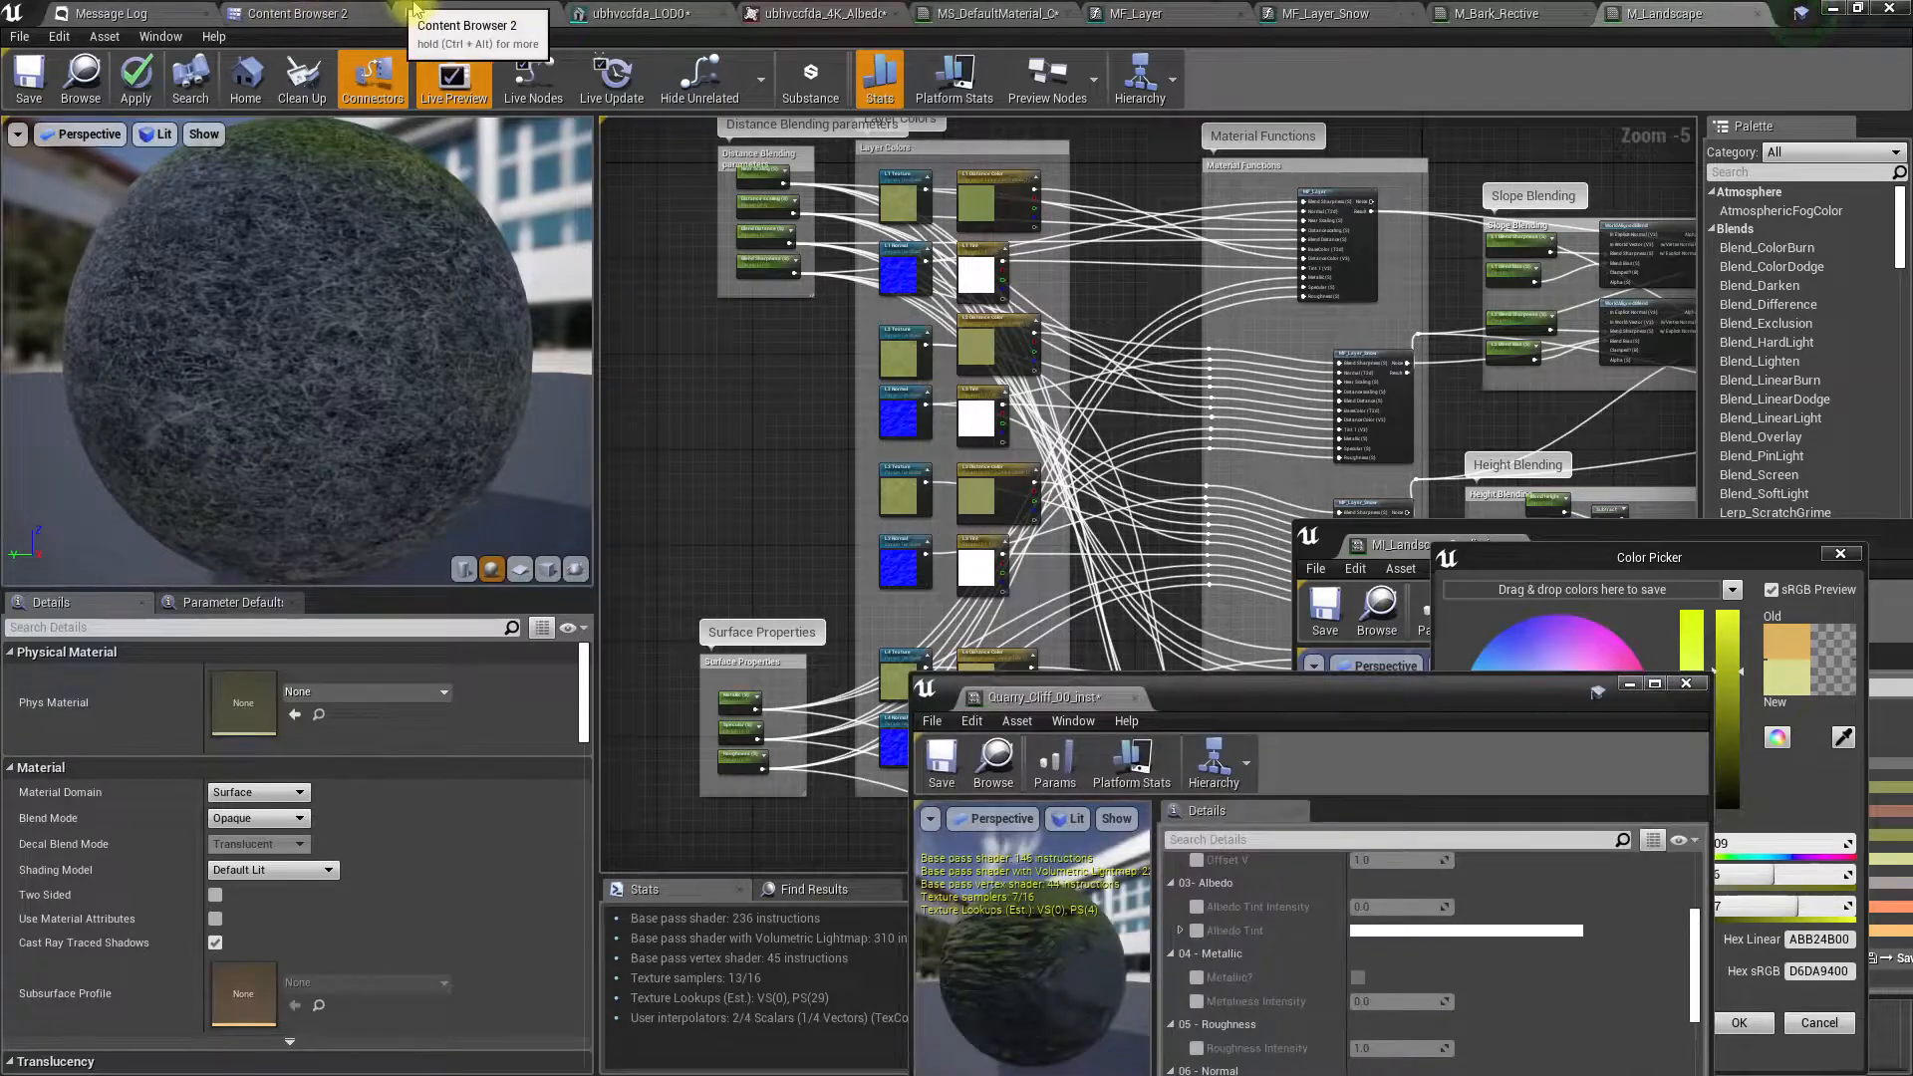
left_click(428, 12)
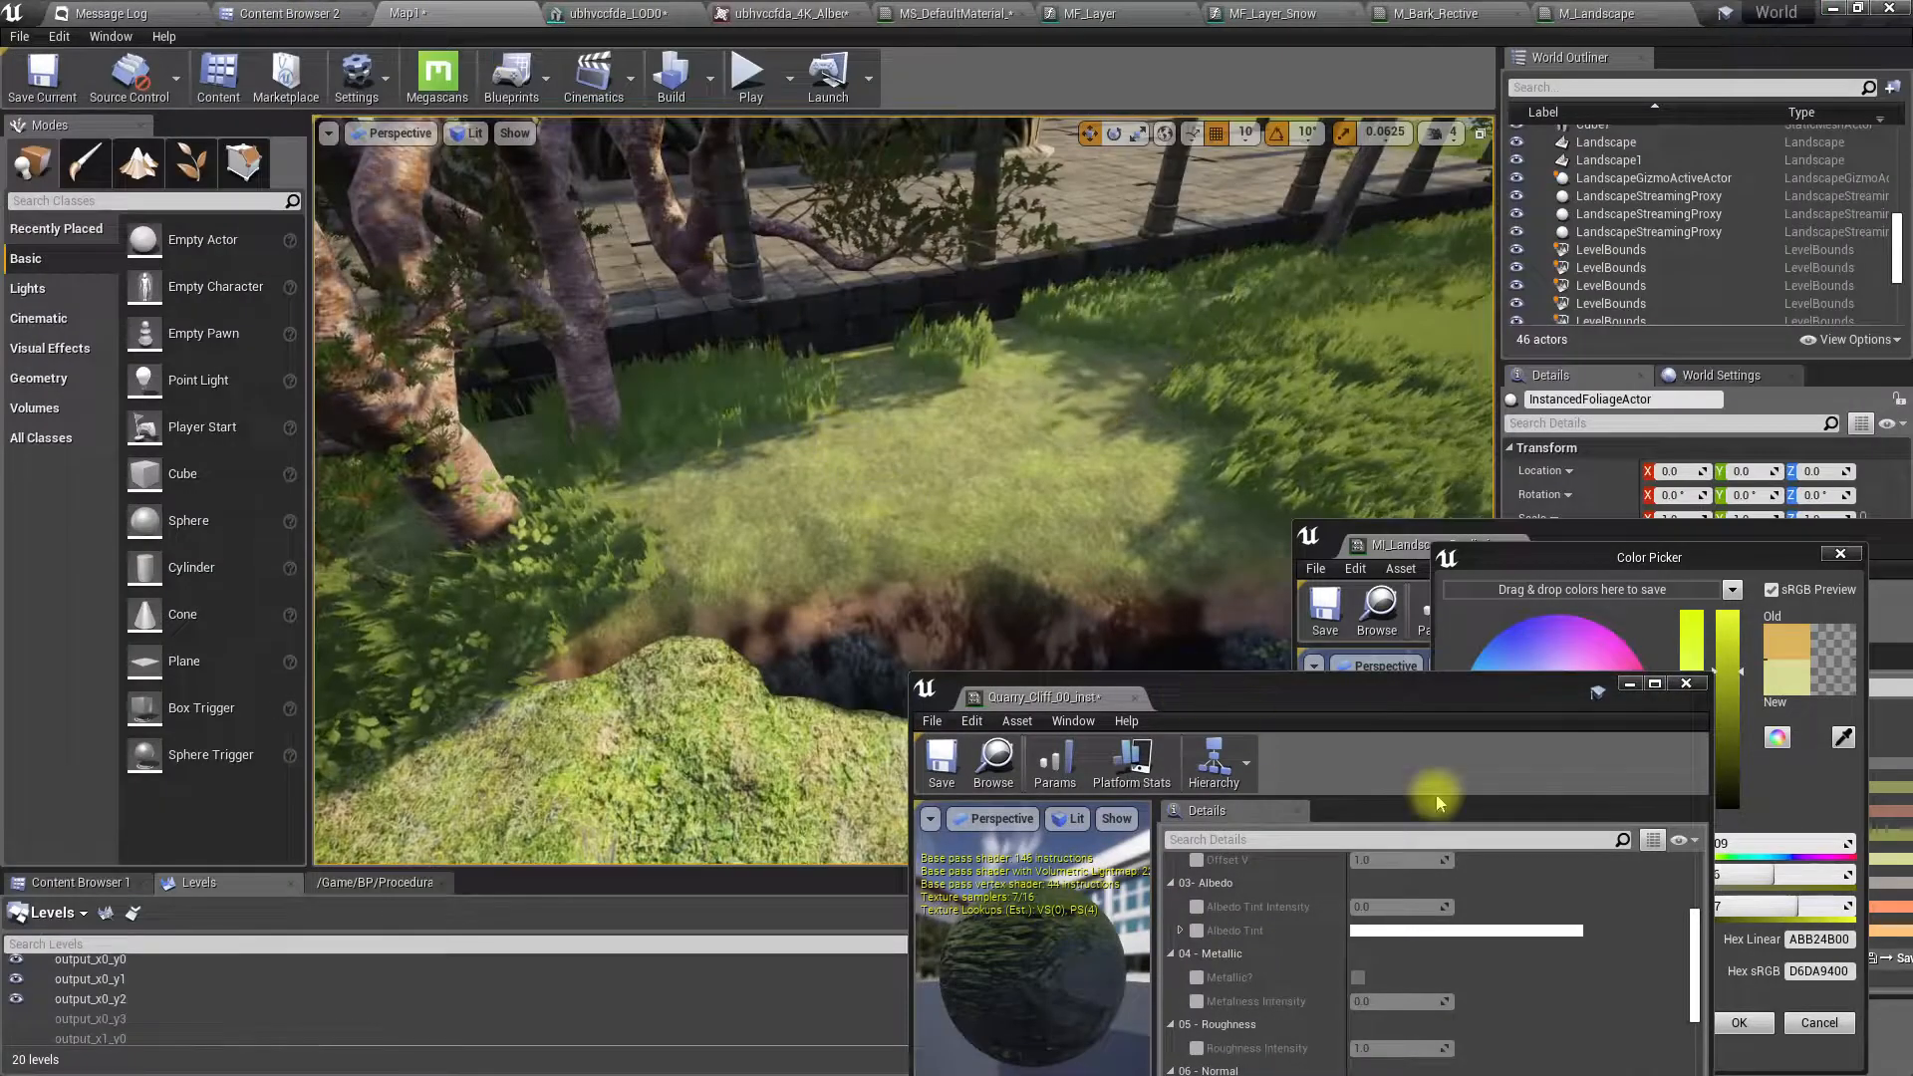
left_click_drag(1313, 700, 1467, 443)
- Enable the Detail Tiling override on Quarry_Cliff_00_inst, set it to 4.0, and inspect the cliff's grass up close
scroll(1475, 737, "down", 10)
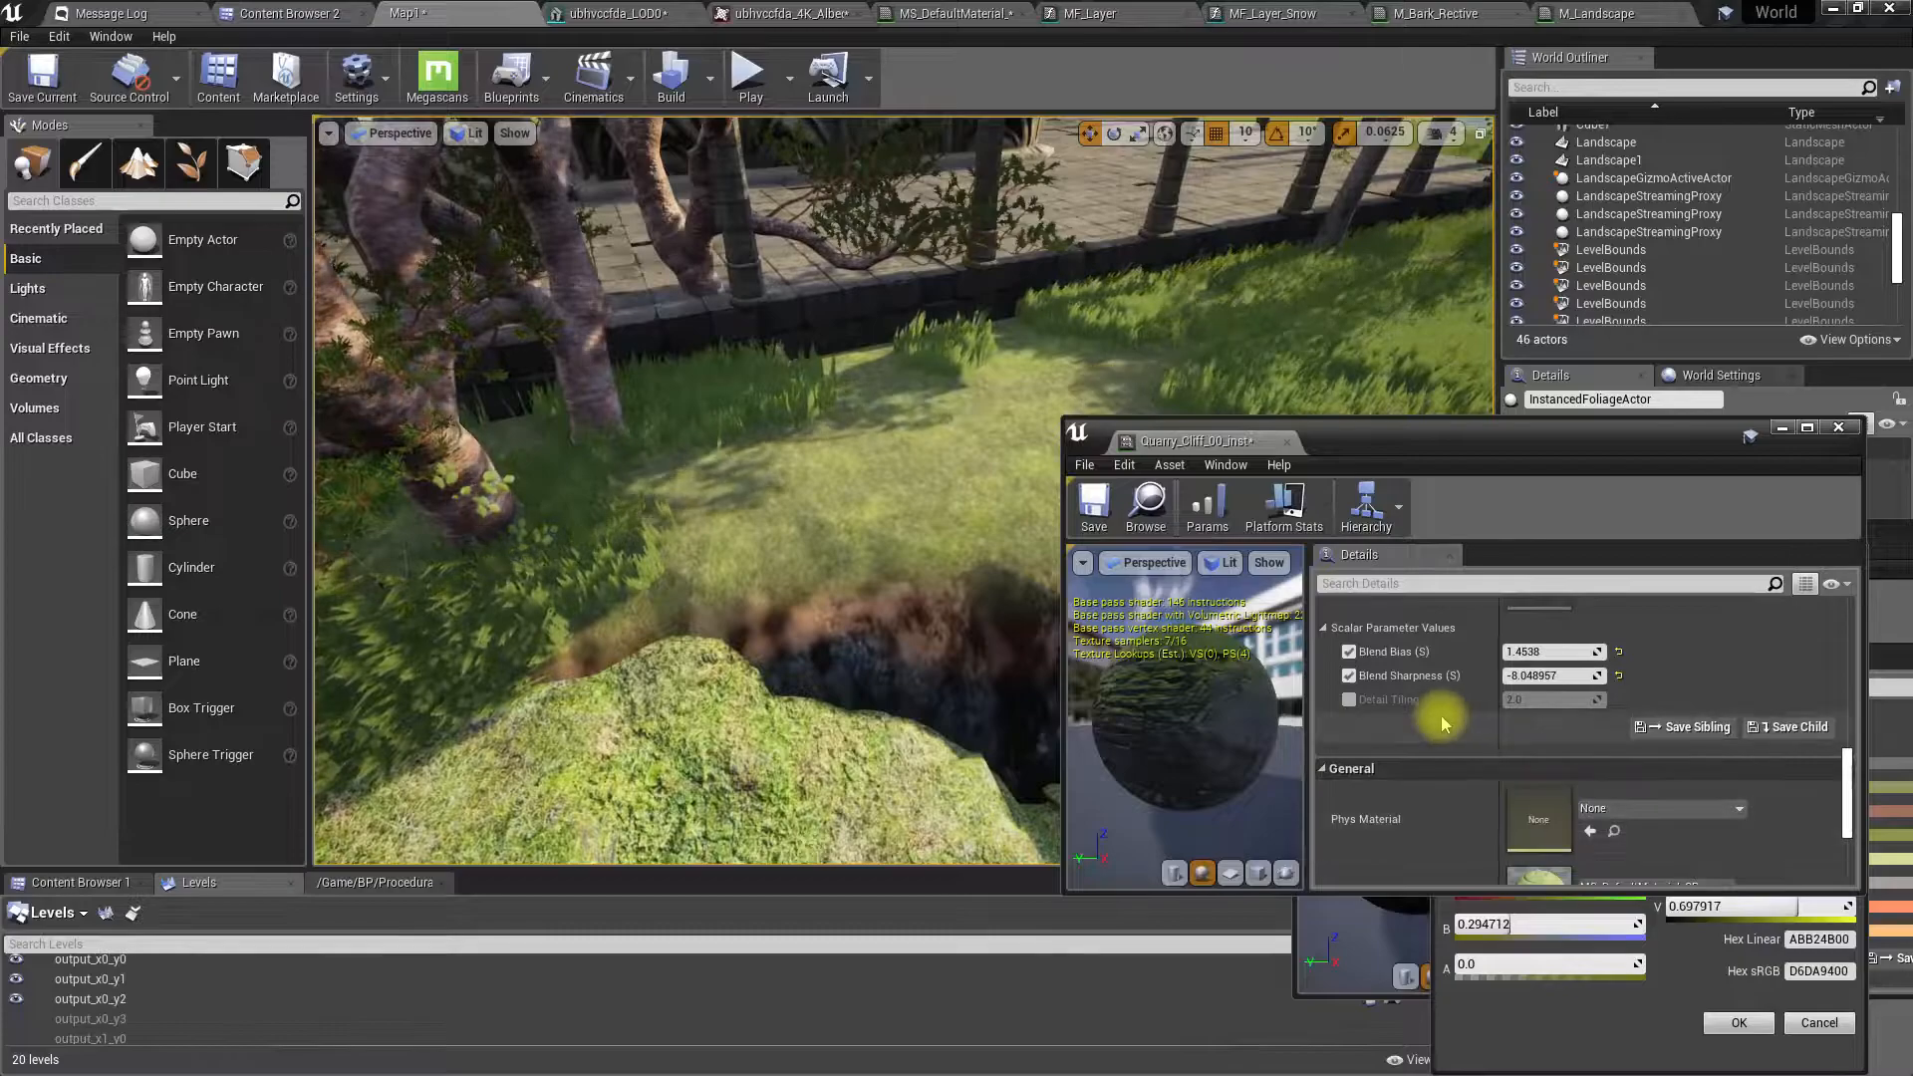
left_click(1349, 699)
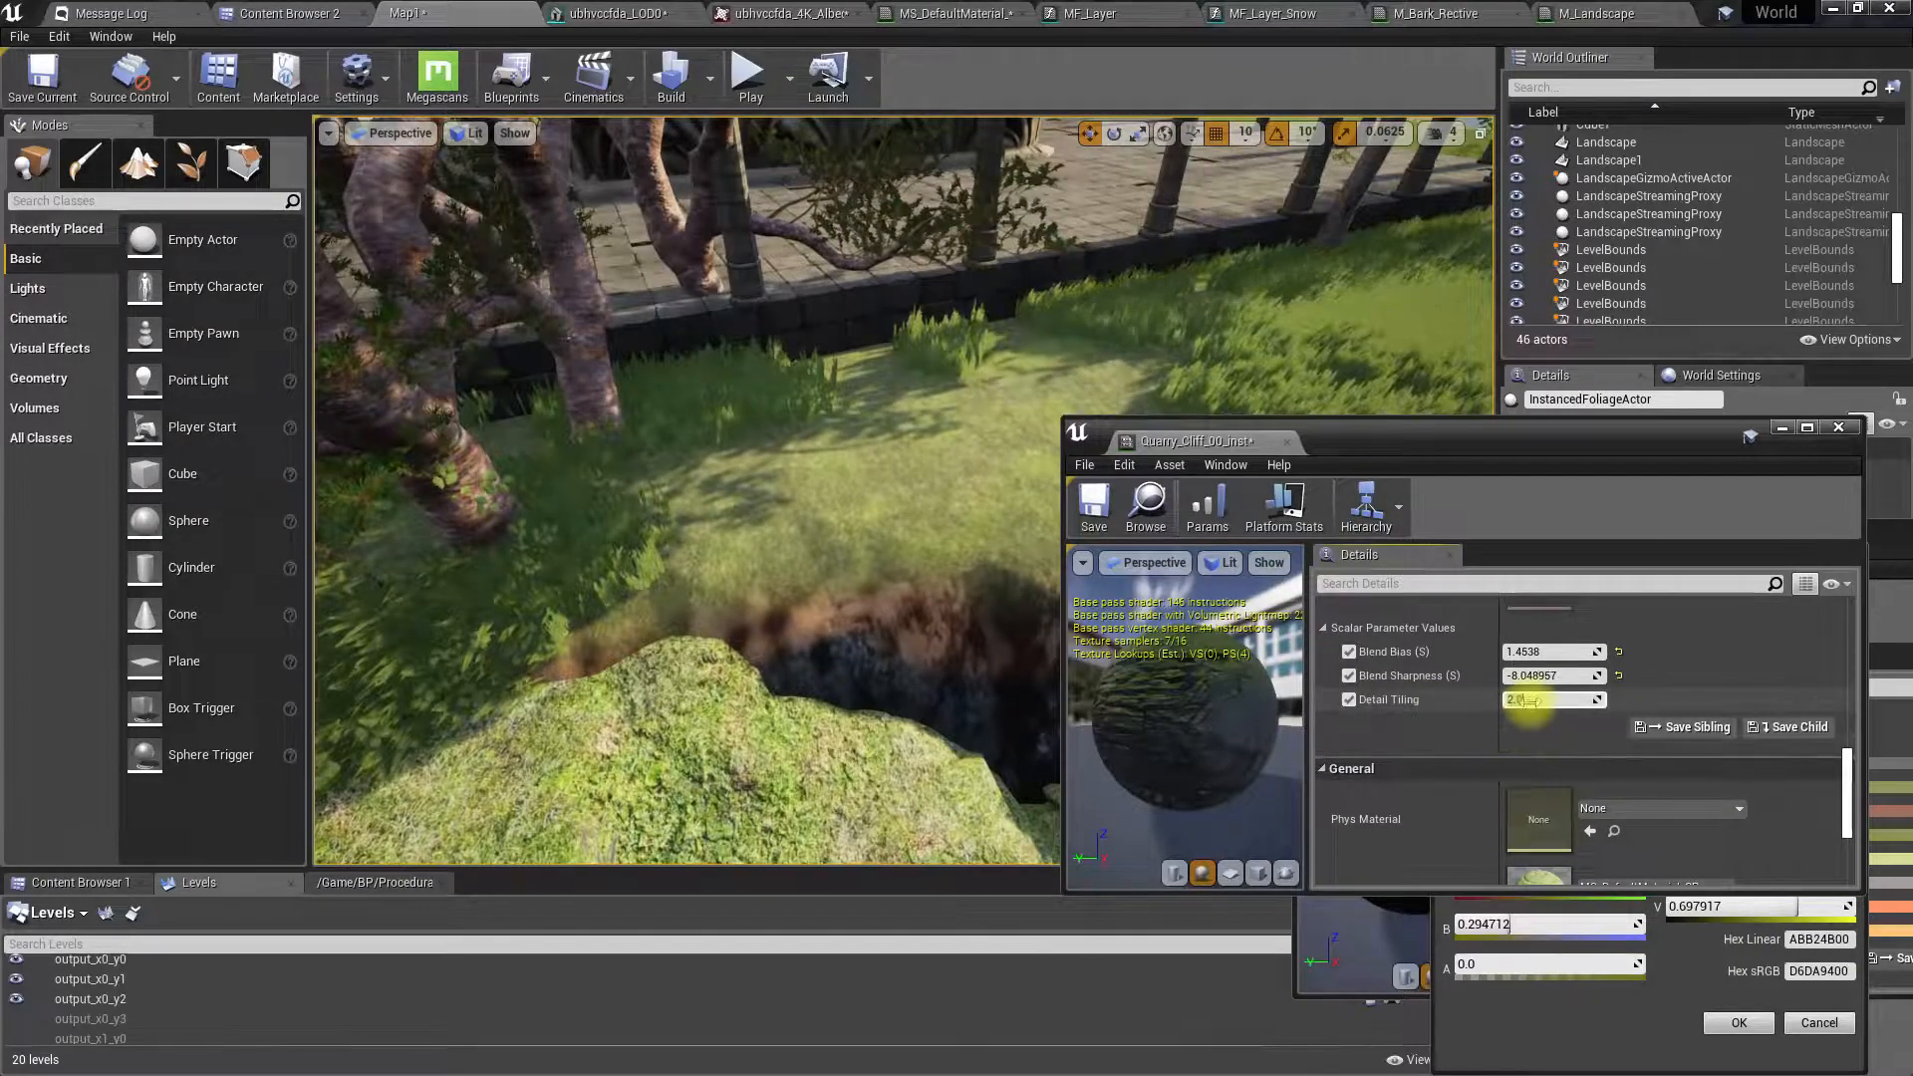
left_click(1530, 700)
type("4.0")
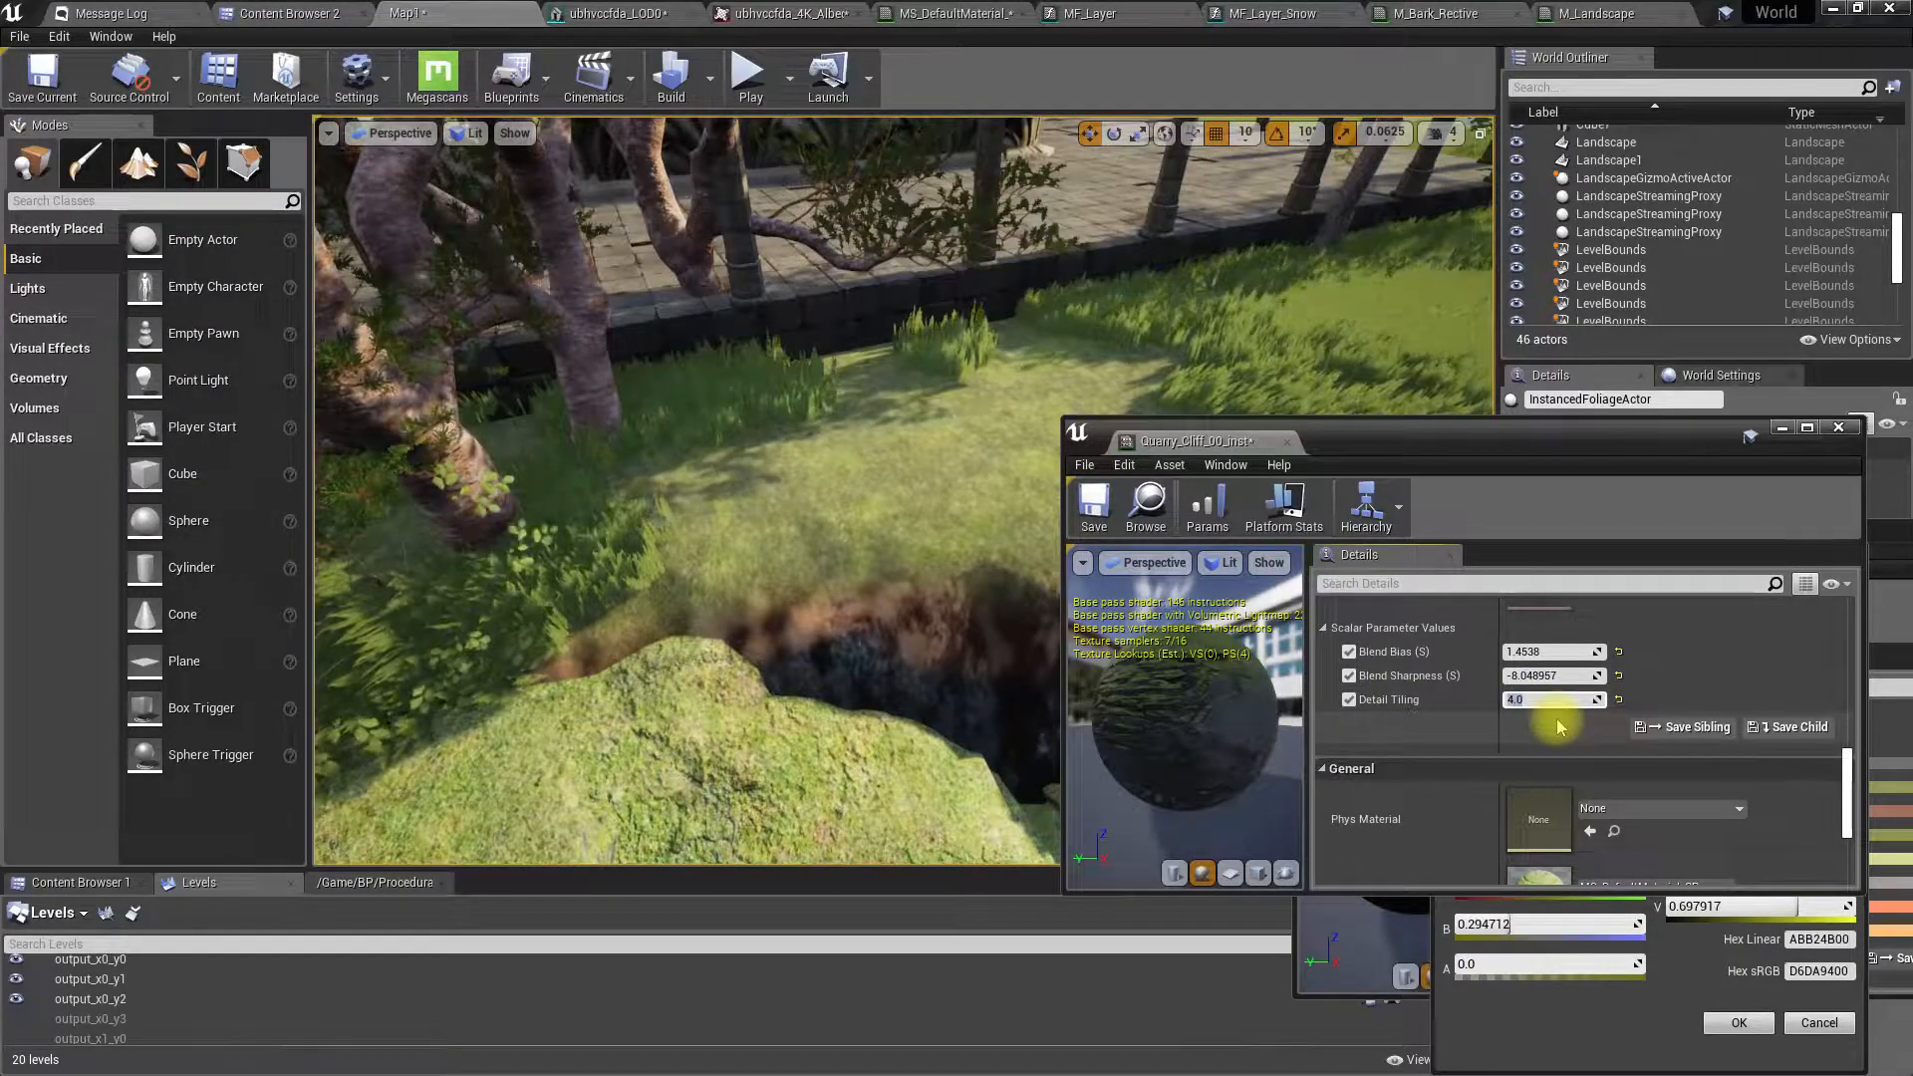
scroll(651, 626, "up", 5)
right_click_drag(677, 625, 703, 625)
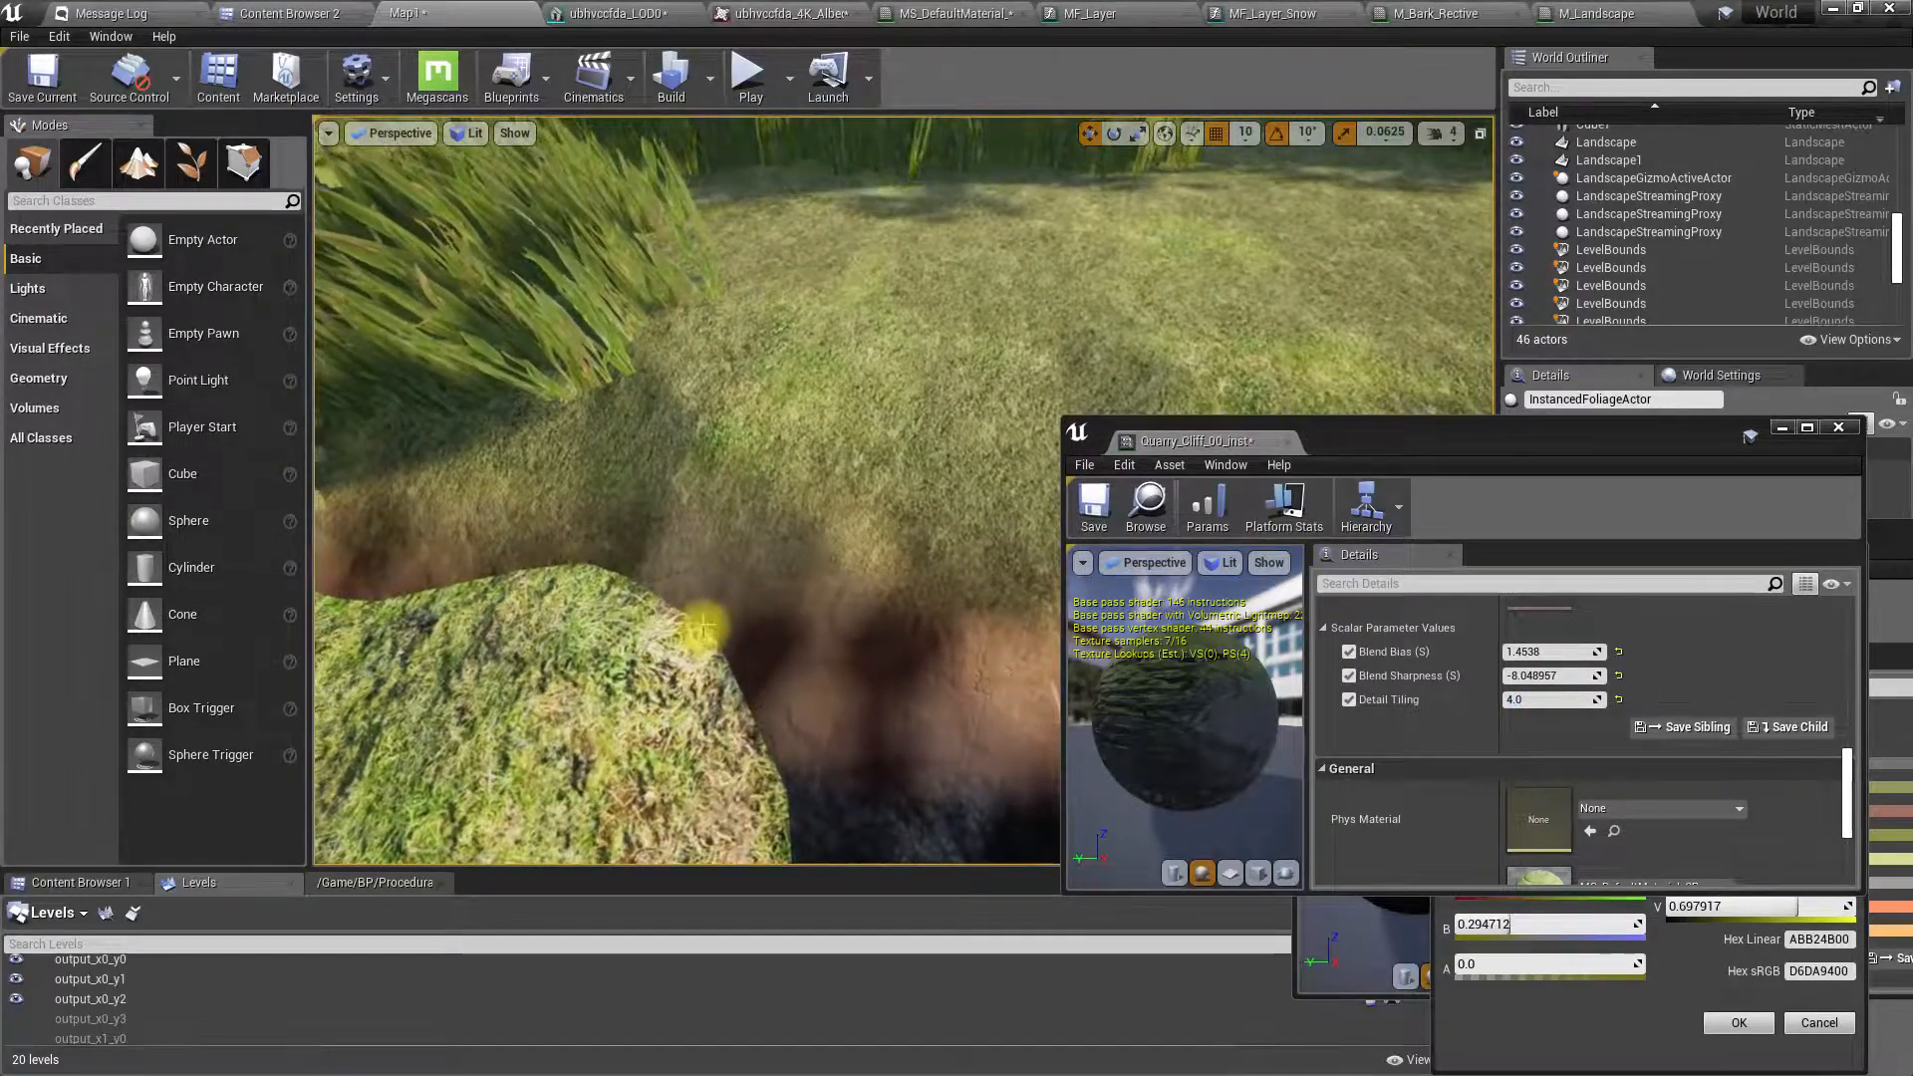
scroll(704, 626, "up", 3)
scroll(708, 617, "down", 5)
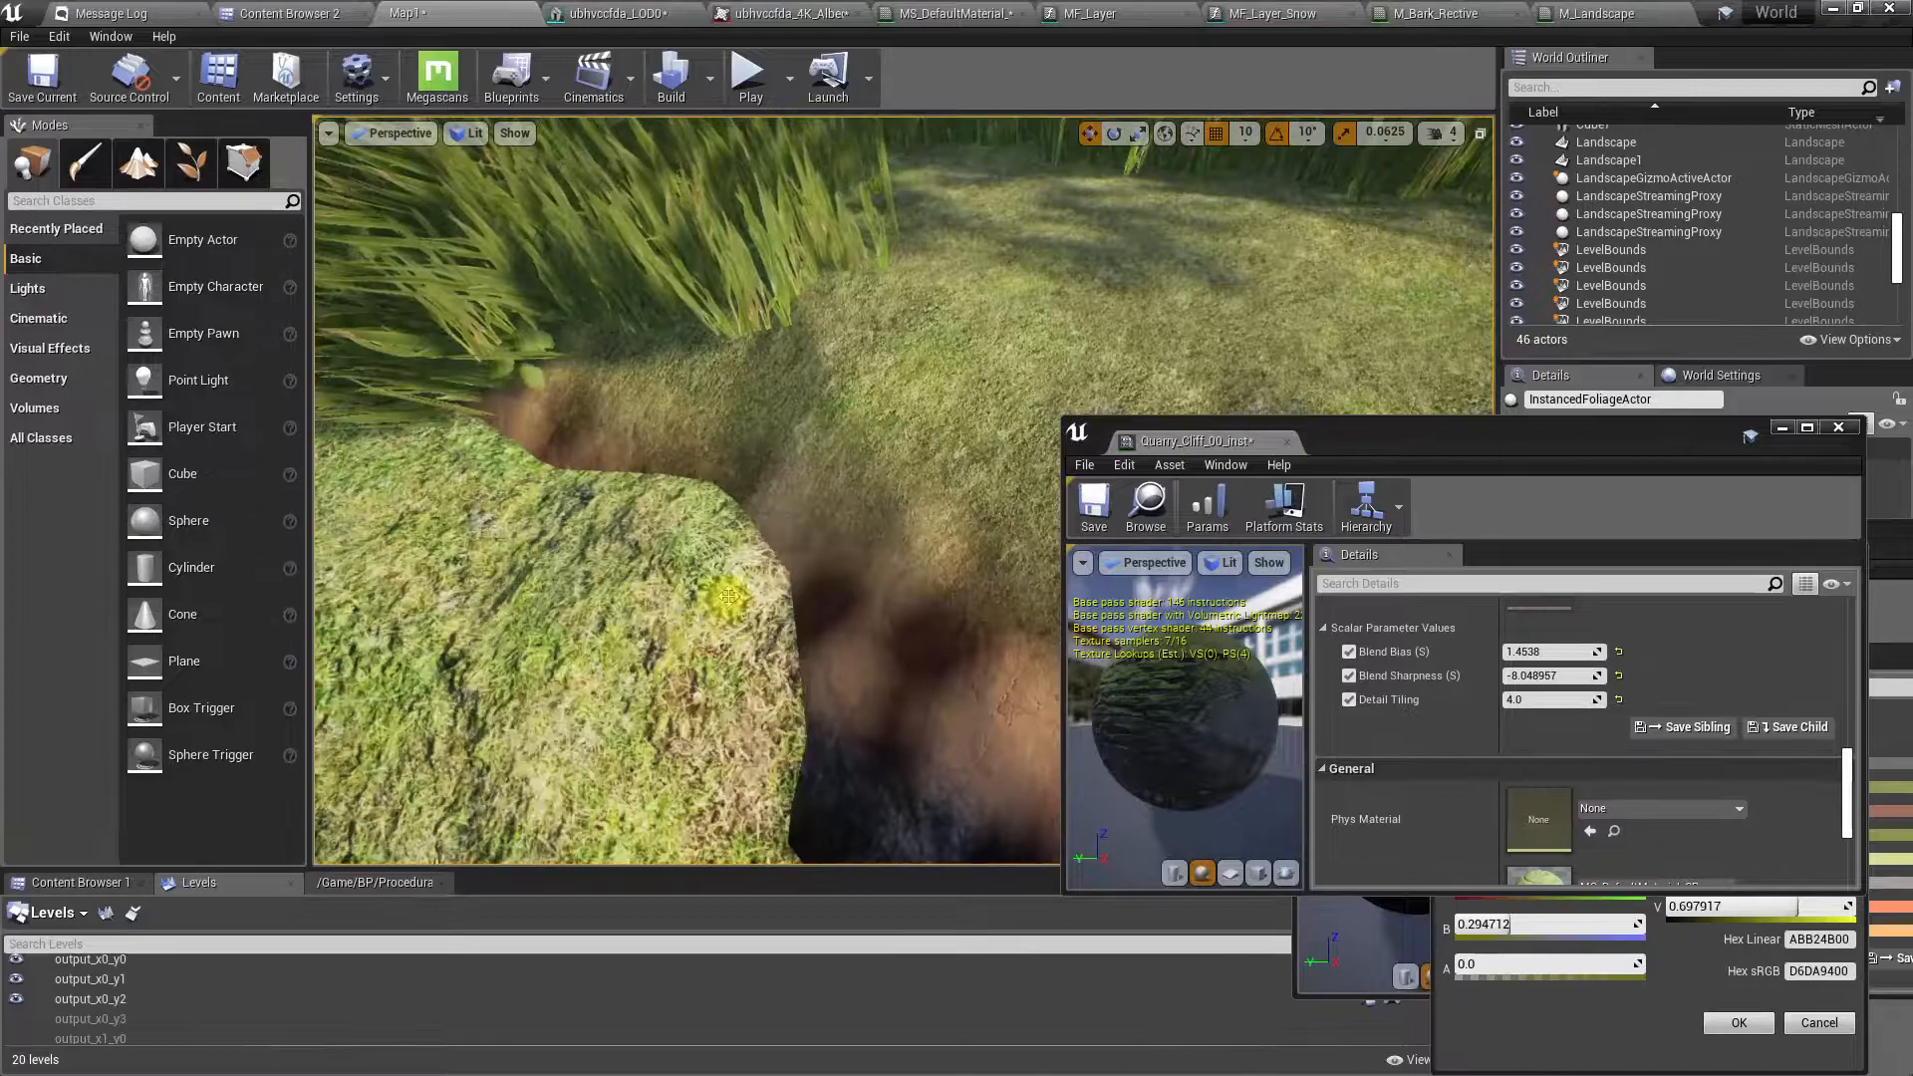
- Set Detail Tiling to 8.0 and compare the cliff's grass scale with the neighbouring landscape grass
left_click(1554, 699)
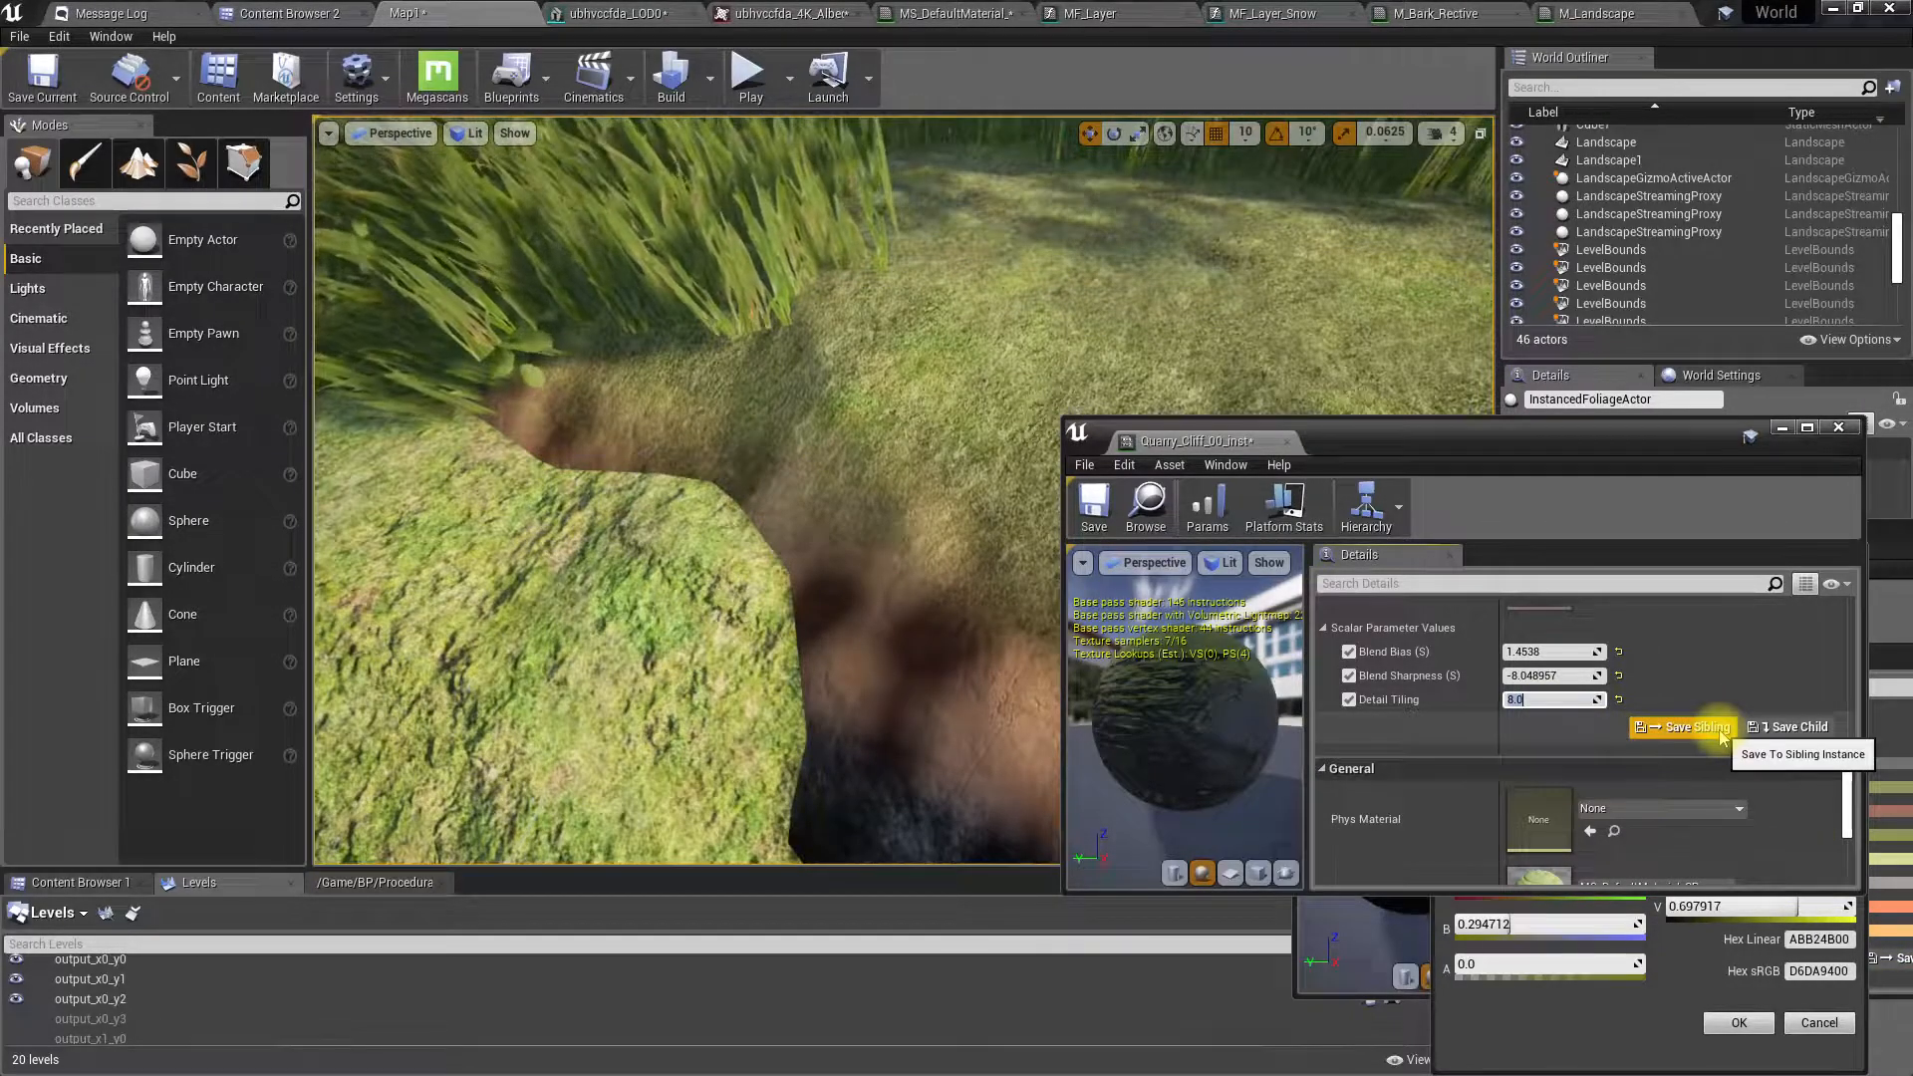
right_click_drag(435, 517, 328, 528)
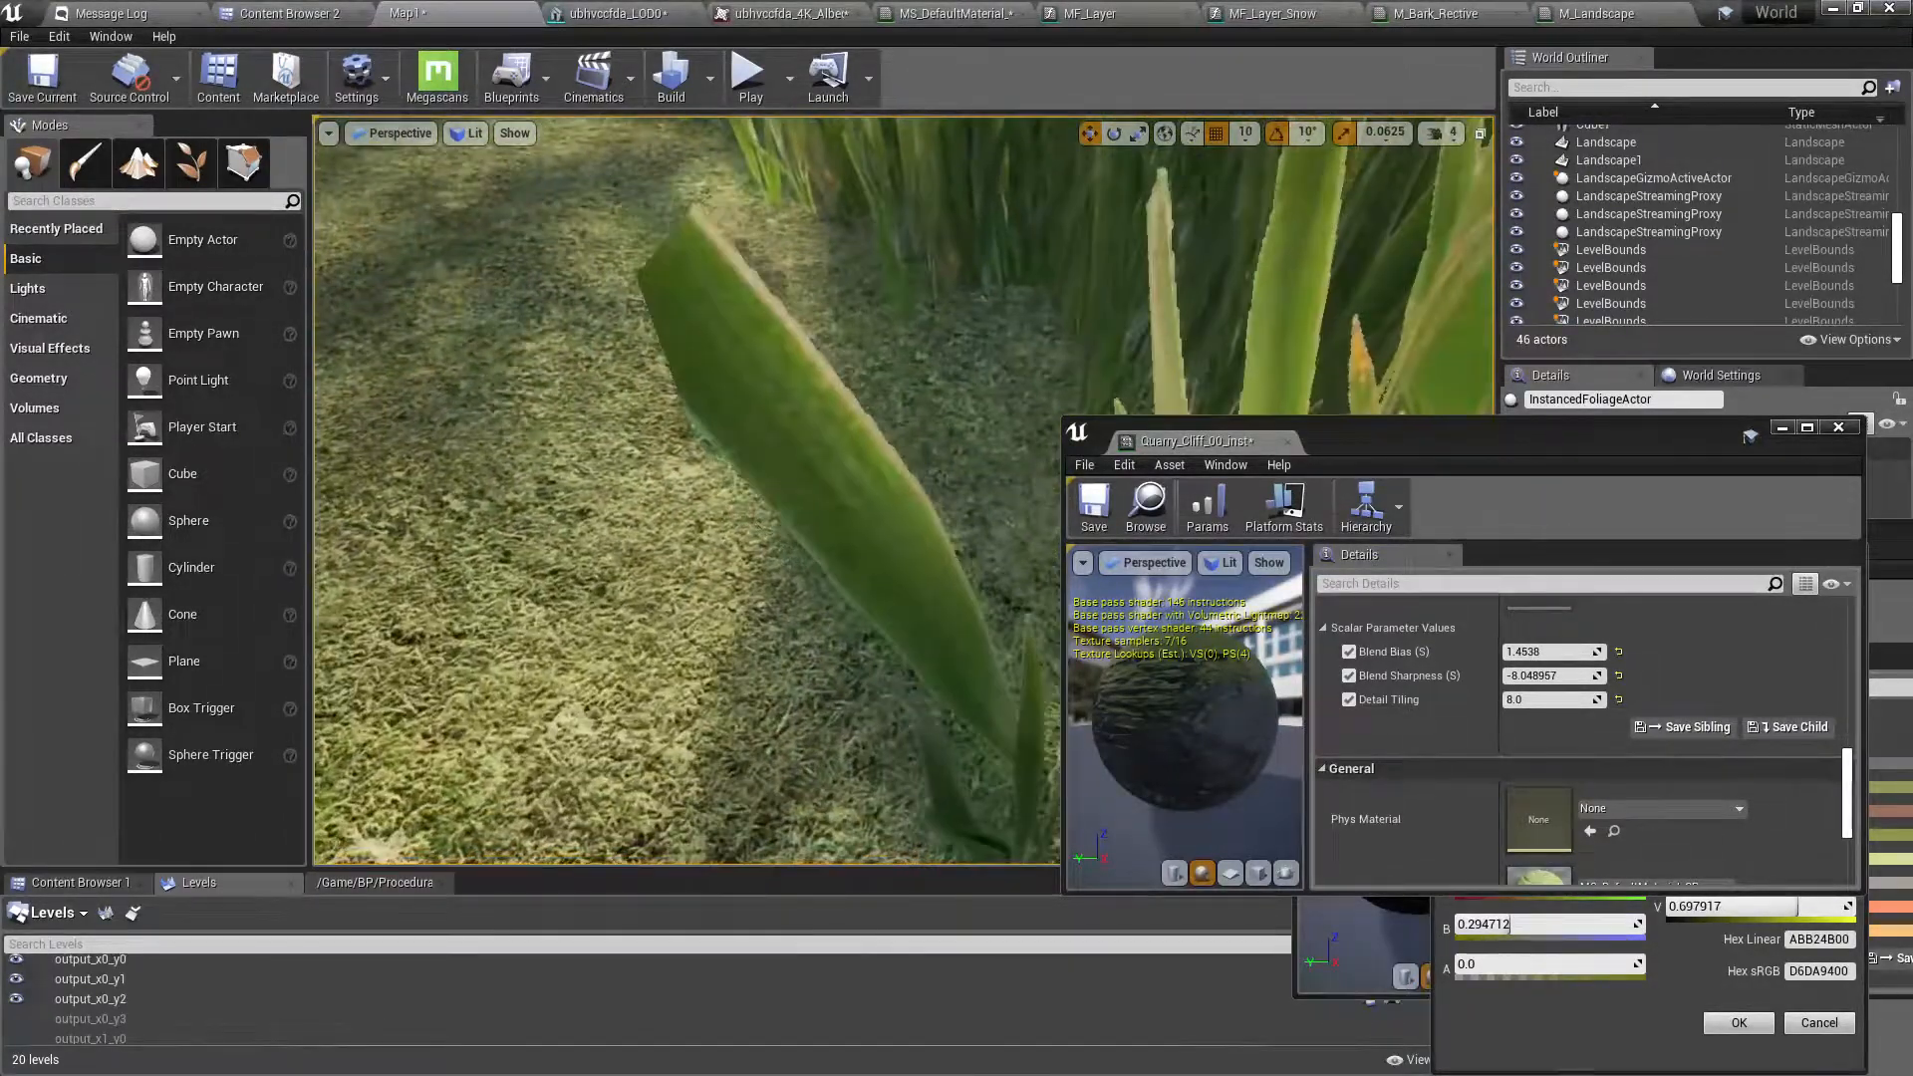
right_click_drag(687, 490, 757, 558)
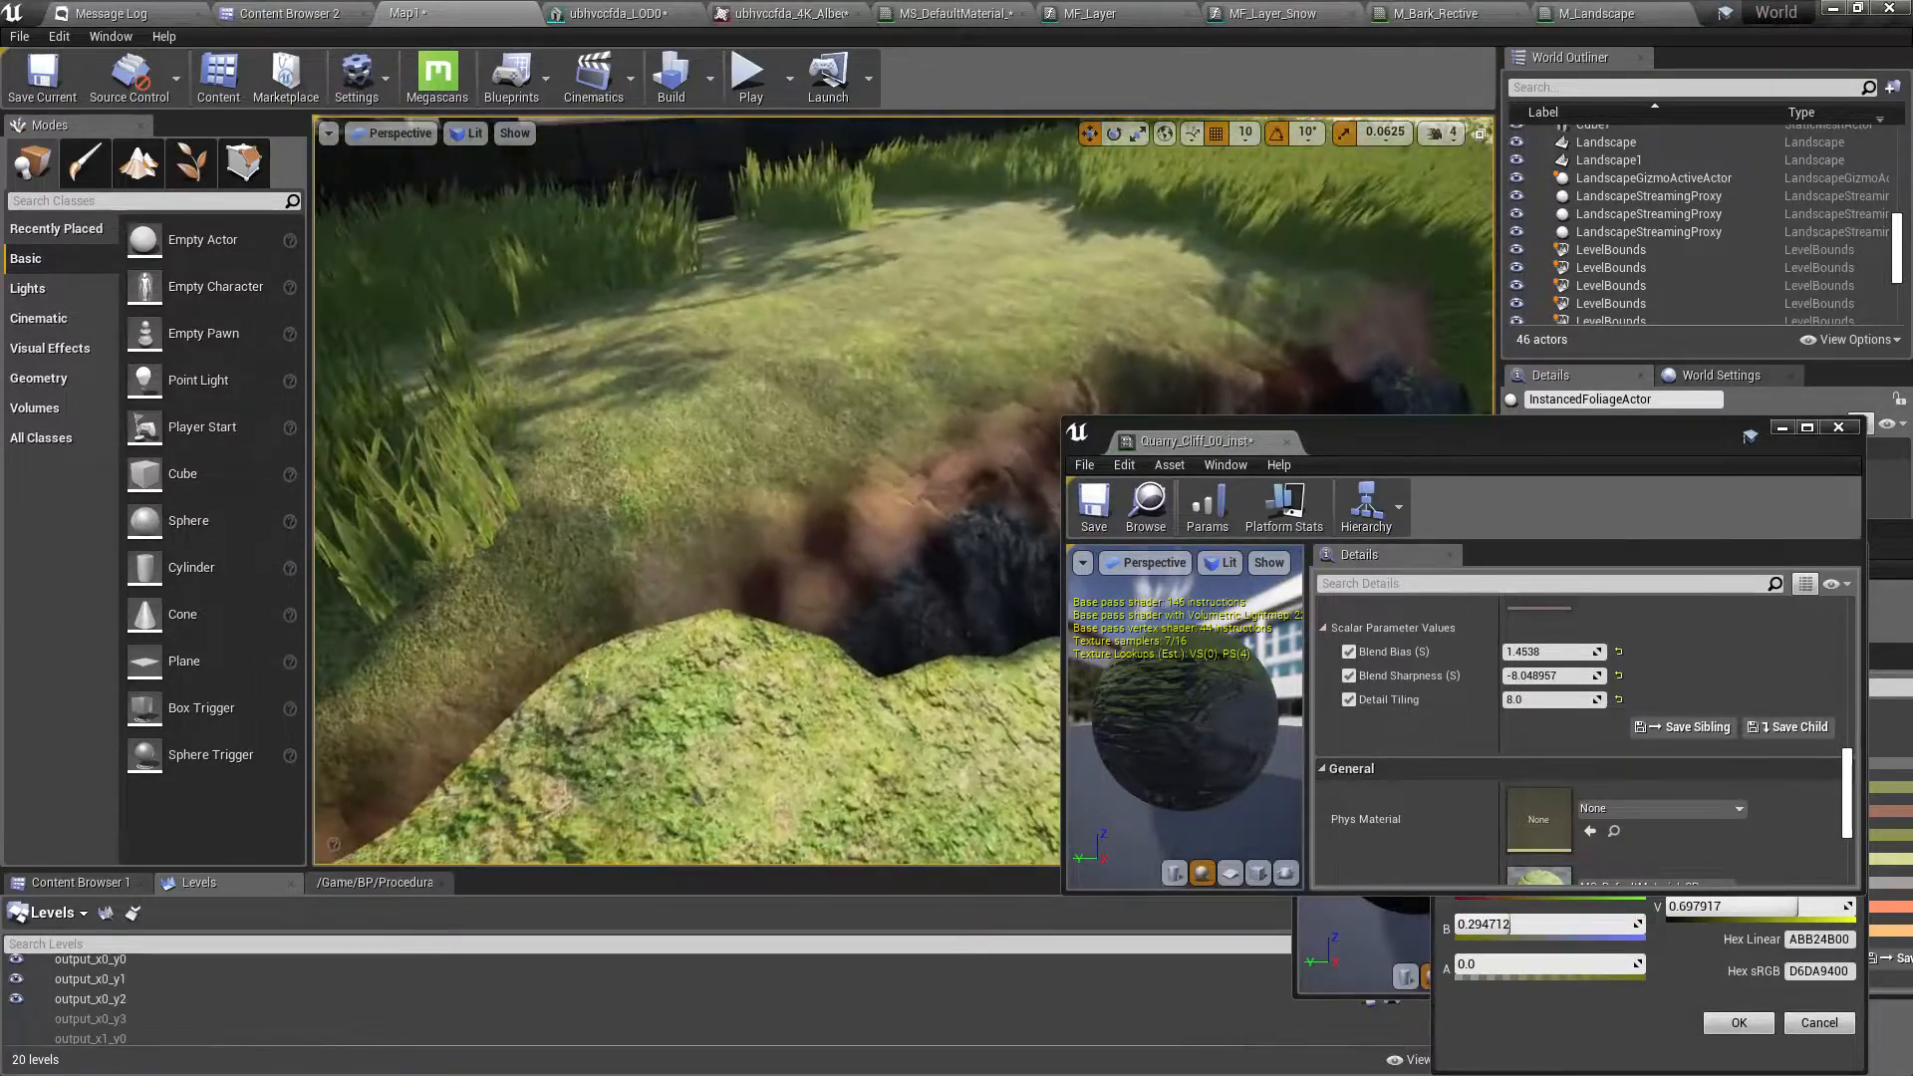
right_click_drag(903, 490, 889, 507)
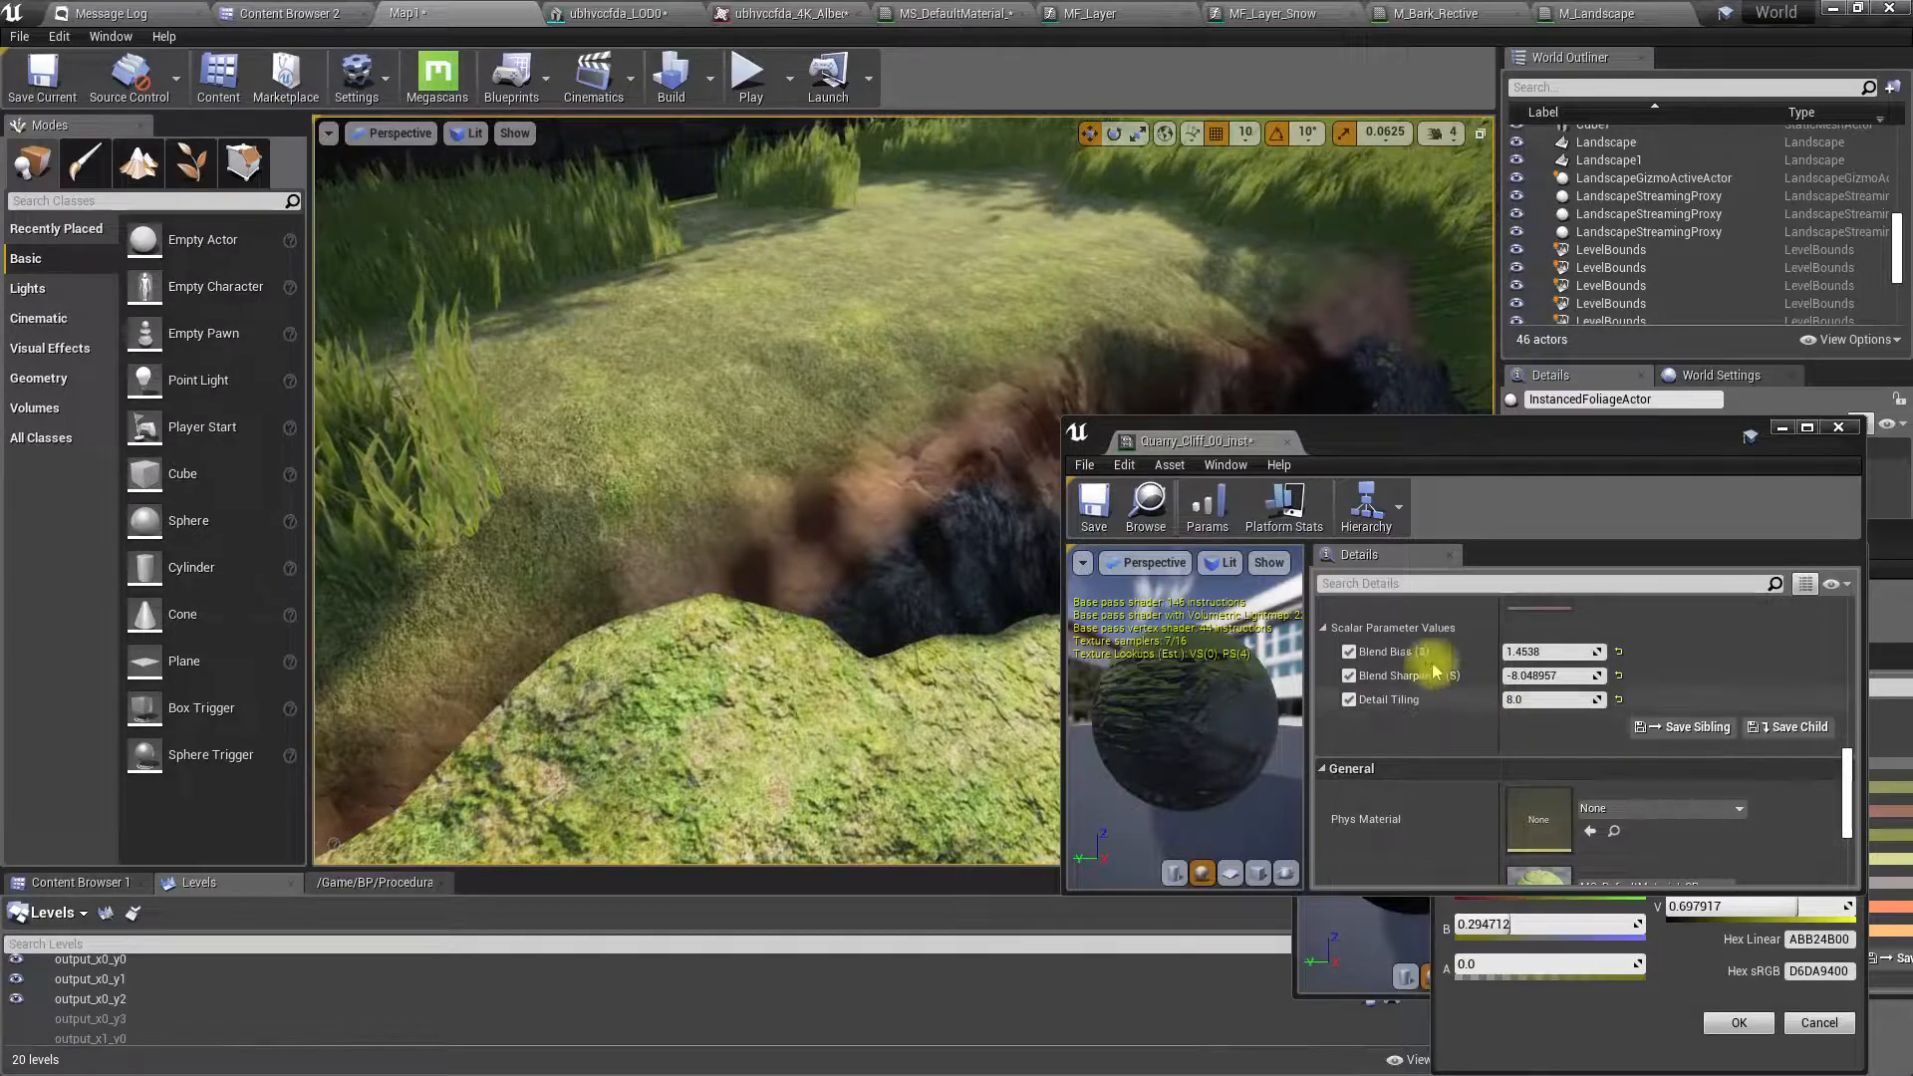
- Move the cliff instance editor out of the way and set L3 Tint to a yellow-green (R 0.589323, G 0.661458, B 0.210151)
left_click_drag(1186, 444, 0, 946)
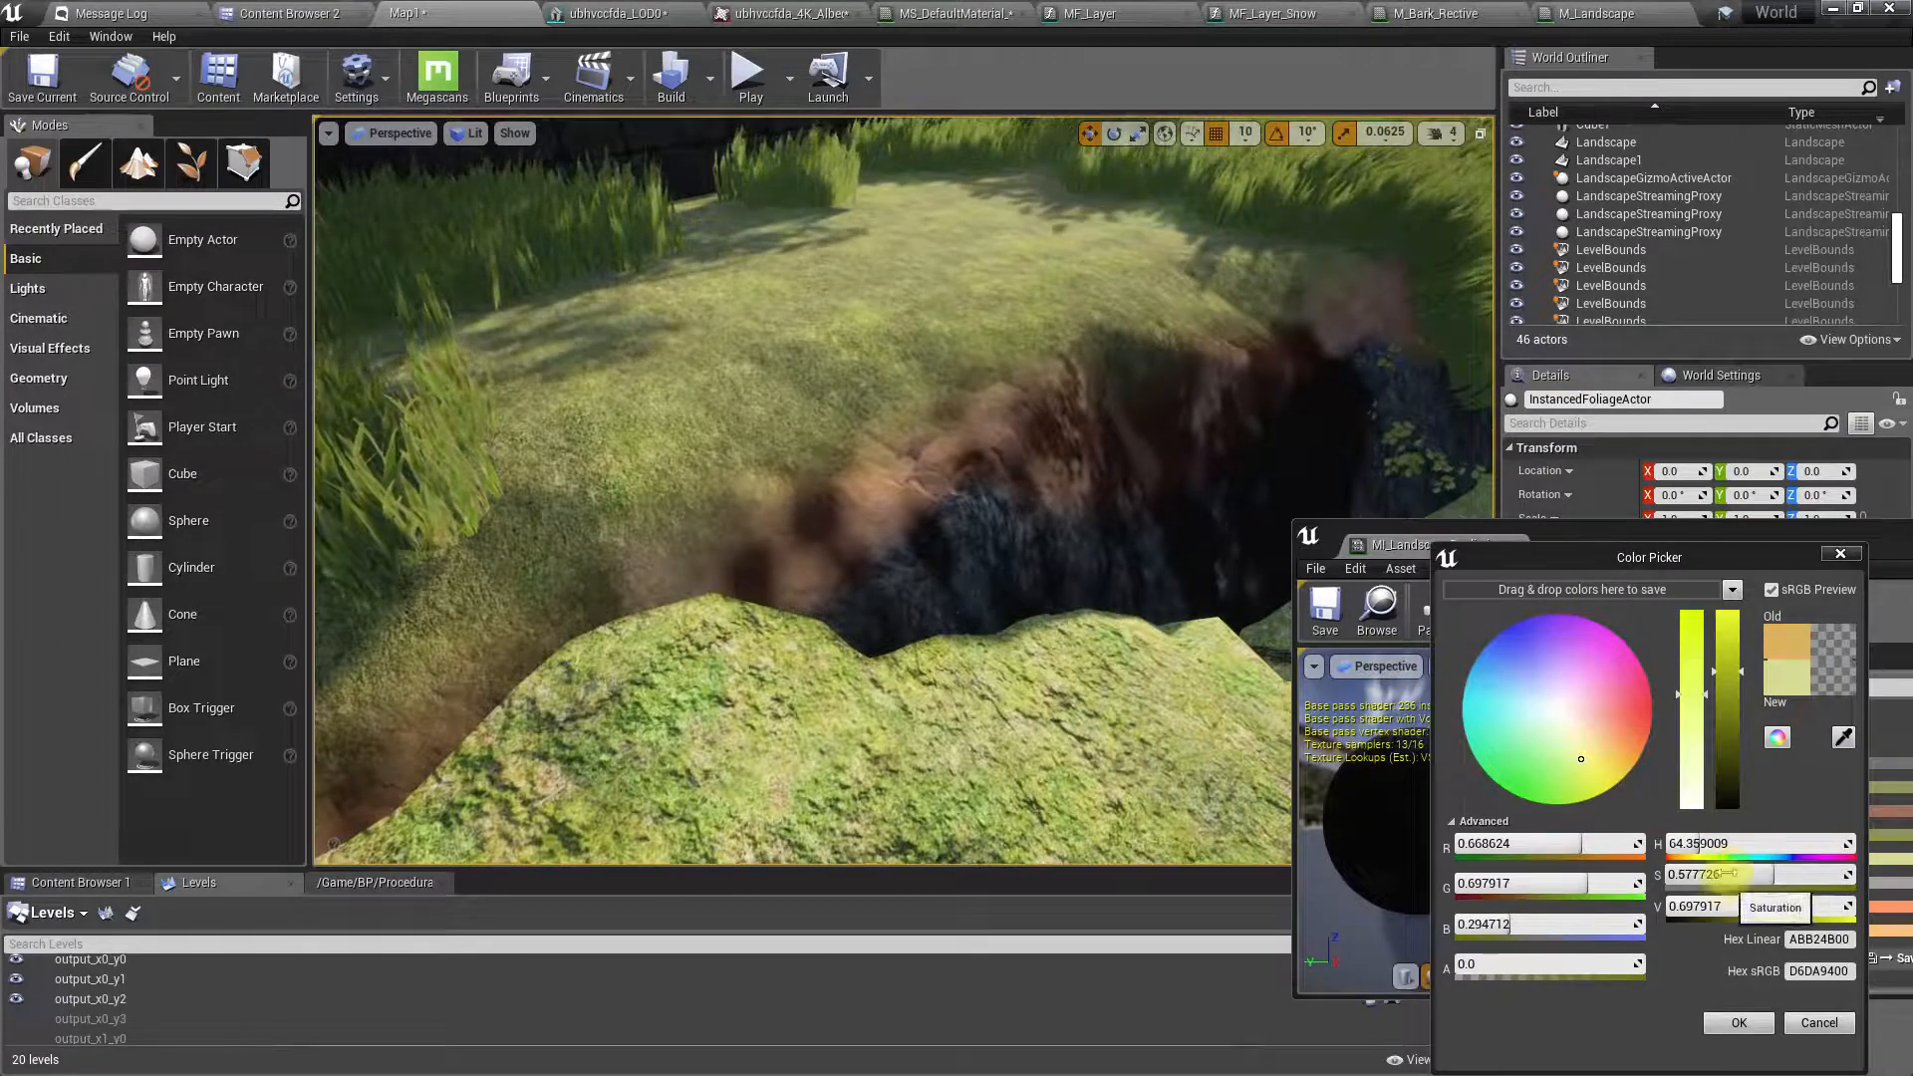
left_click(1595, 748)
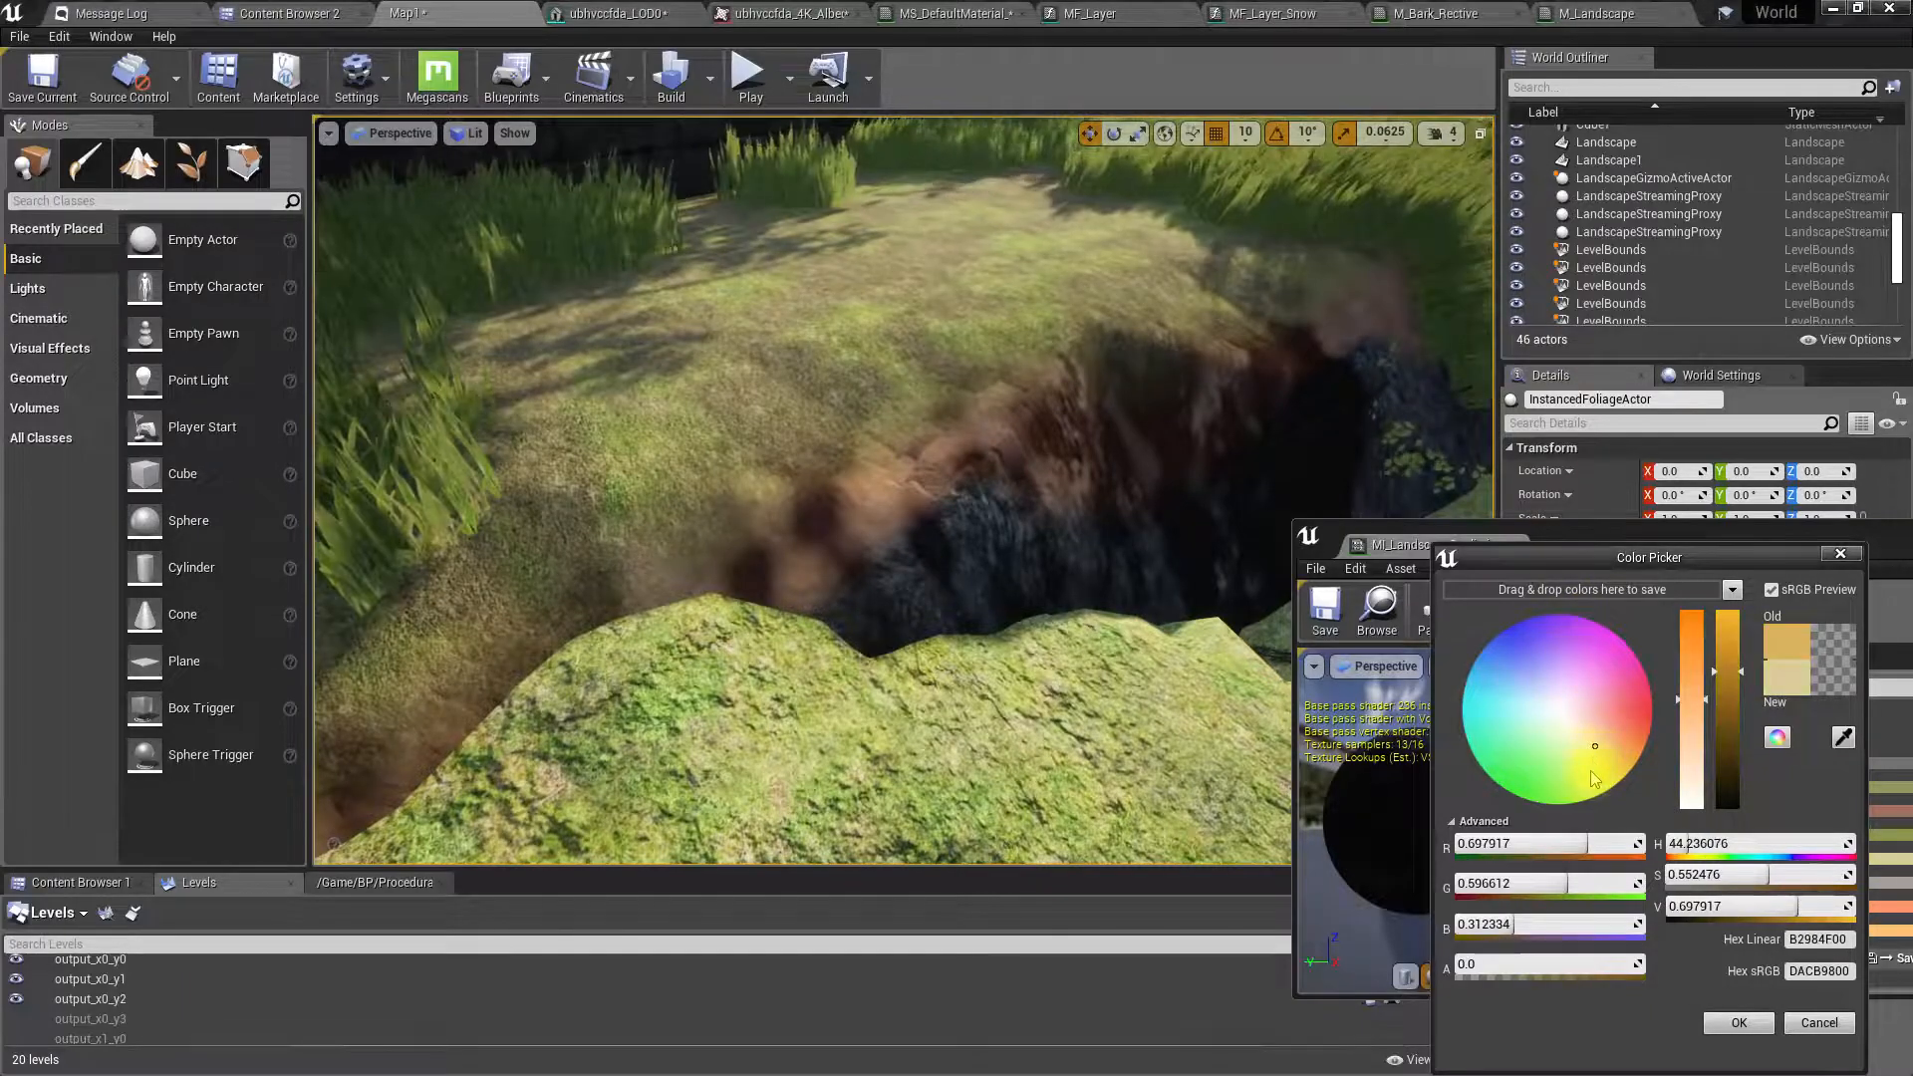
left_click_drag(1591, 753, 1554, 761)
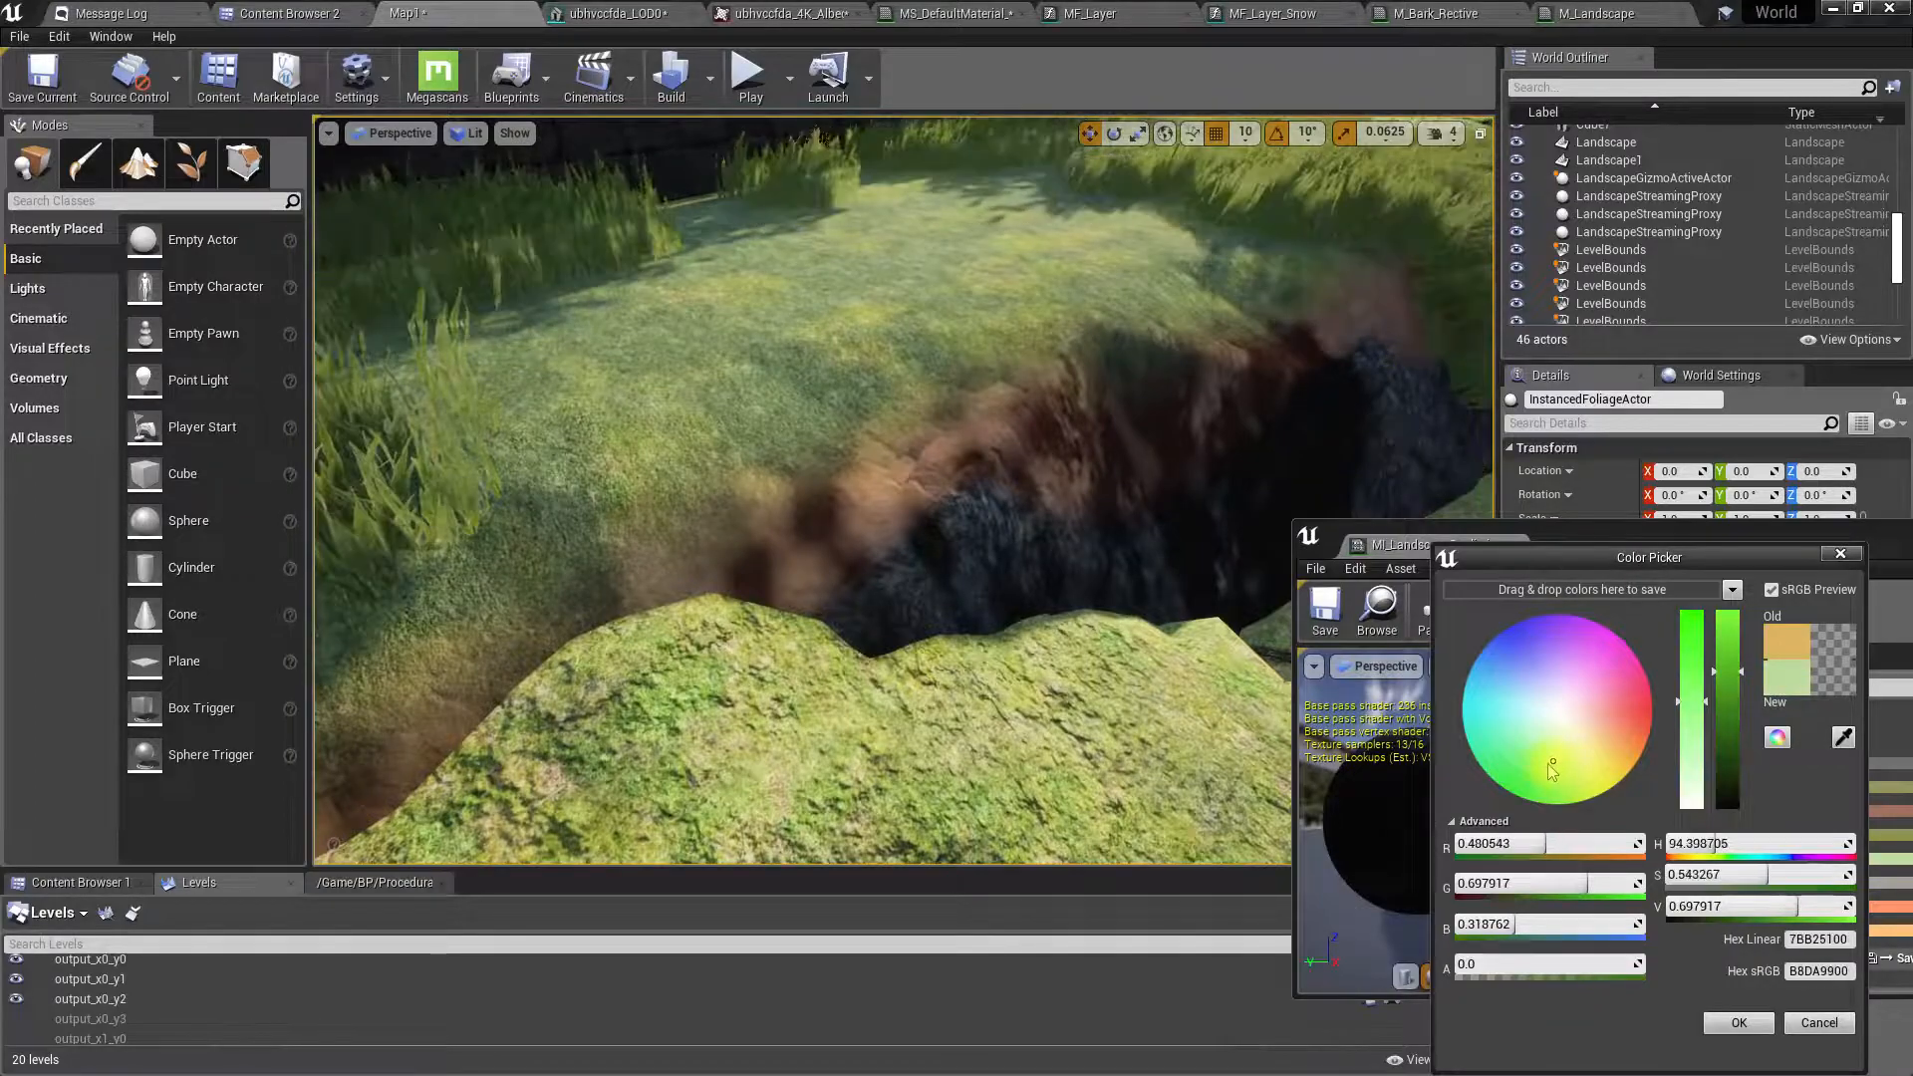
mouse_move(1562, 750)
left_mouse_down()
mouse_move(1529, 736)
mouse_move(1575, 756)
left_mouse_up()
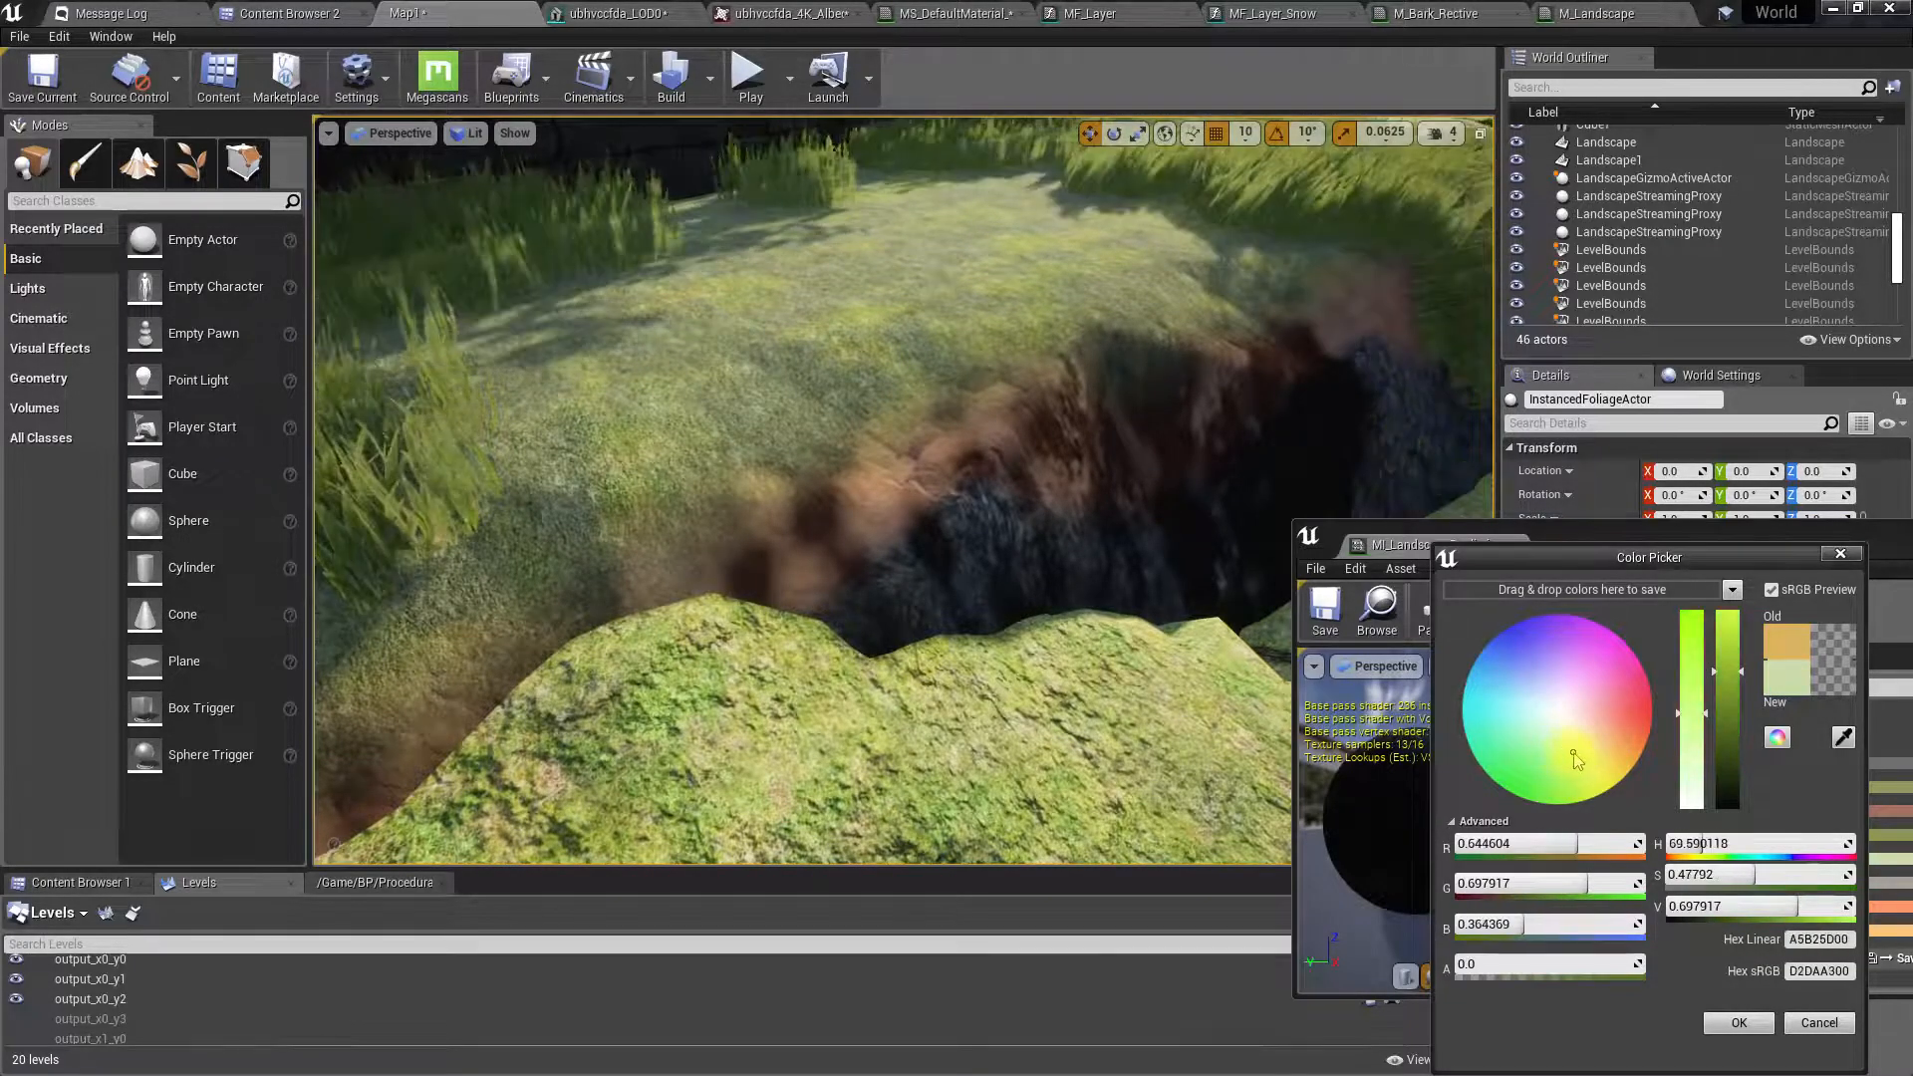
left_click_drag(1714, 674, 1683, 680)
left_click(1686, 657)
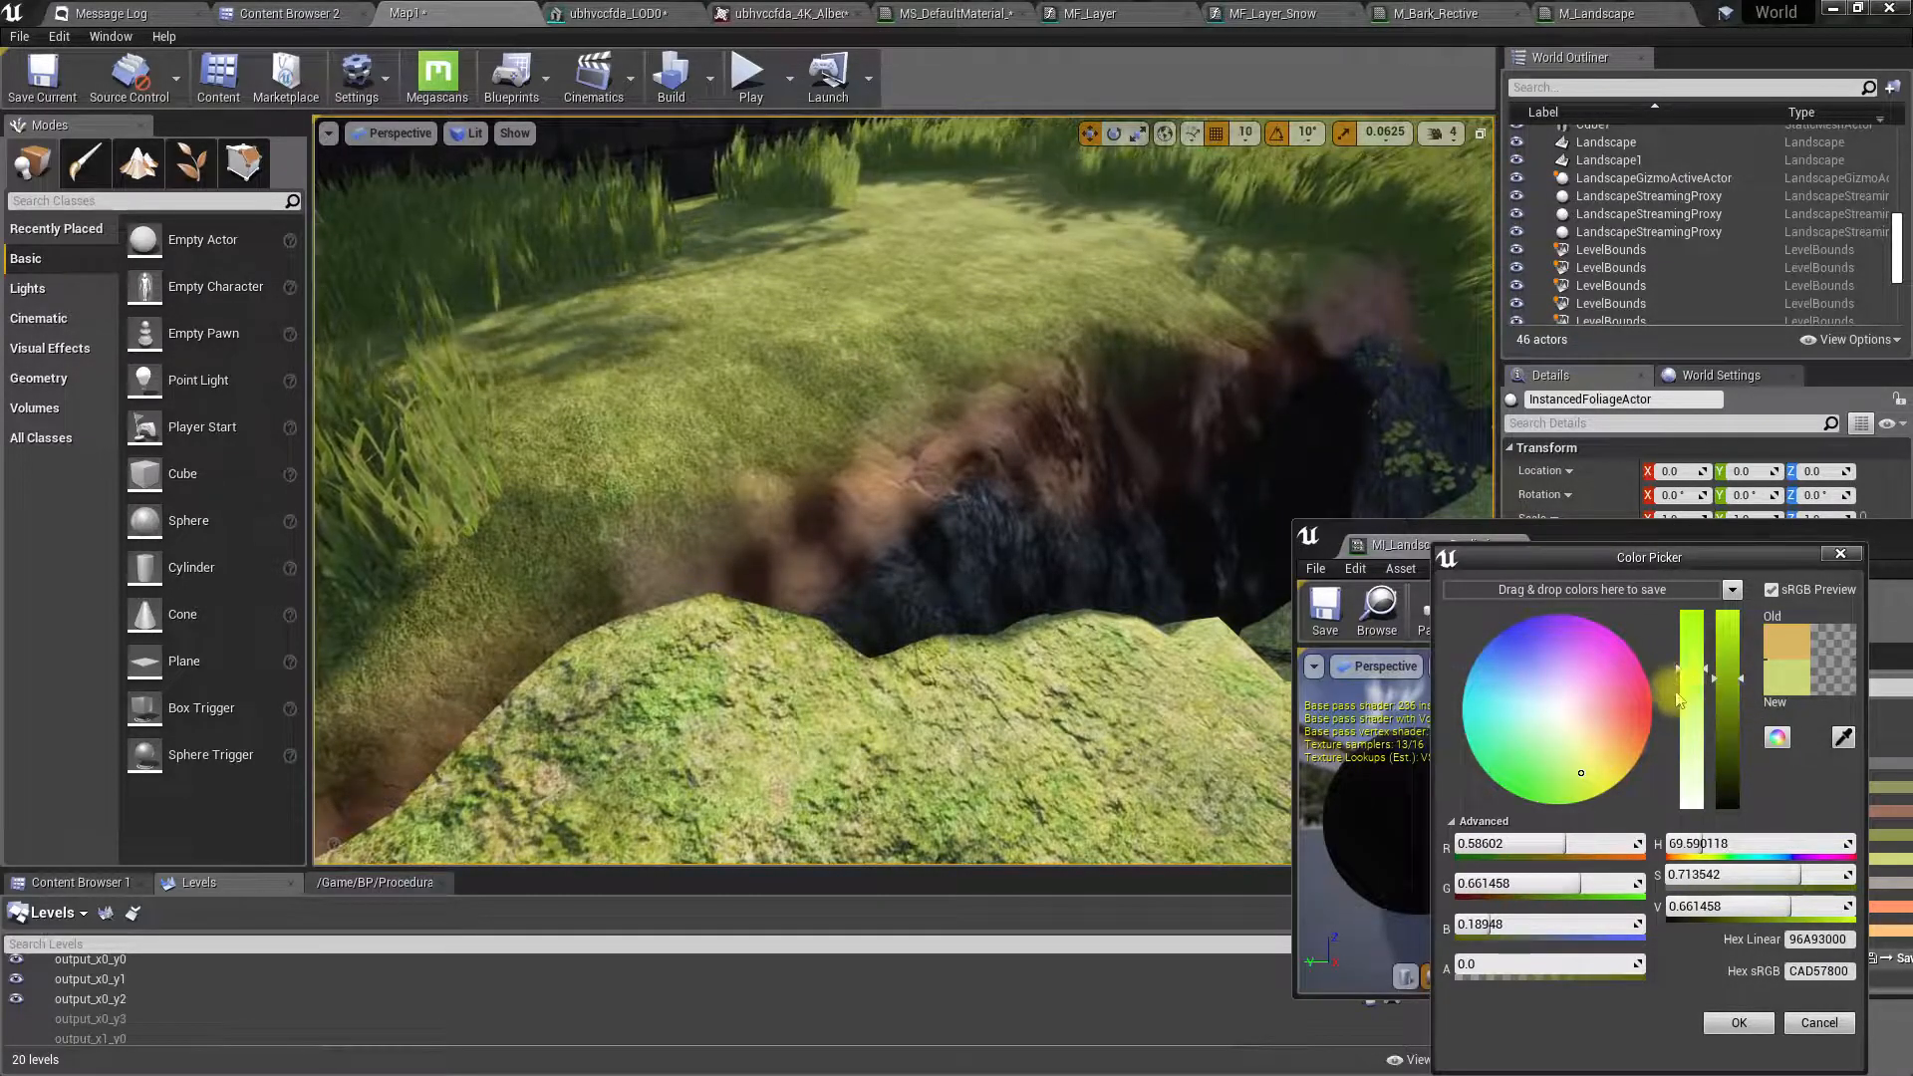
left_click_drag(1694, 703, 1693, 677)
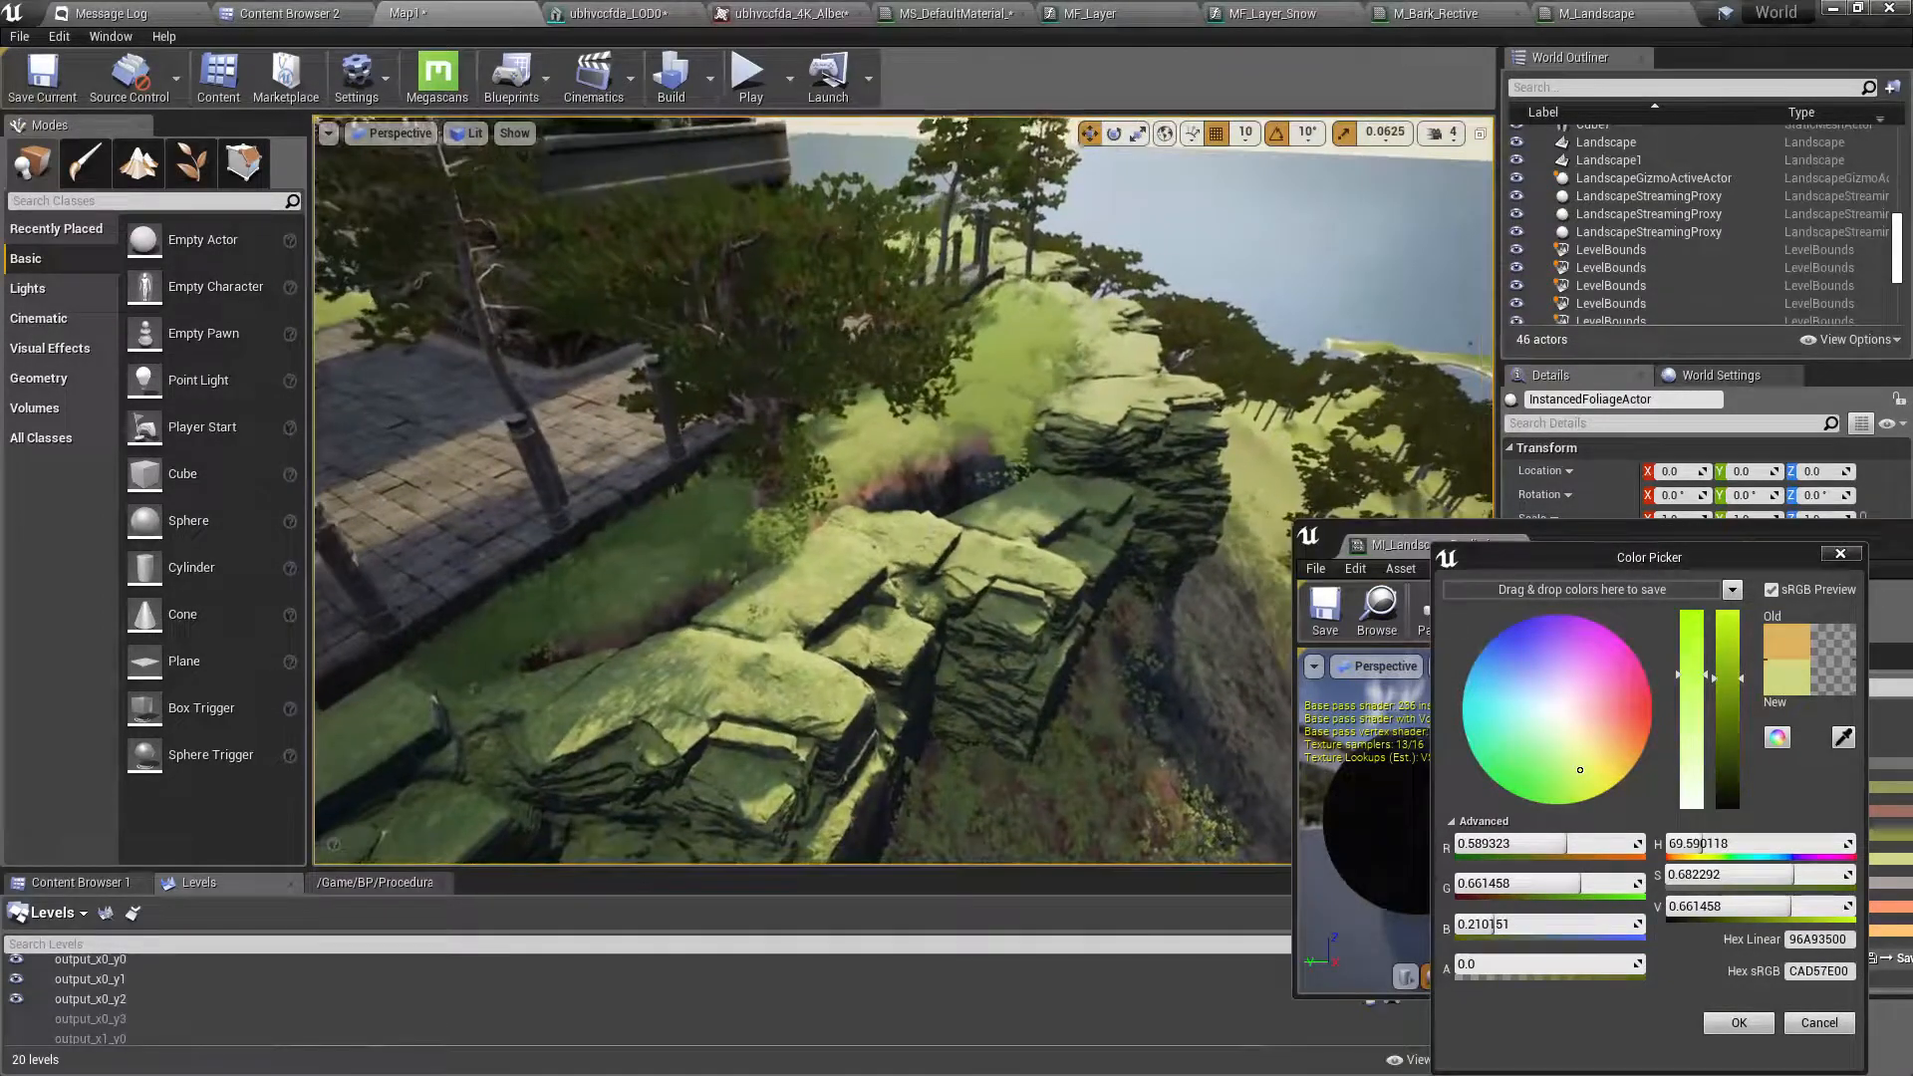
- Start landscape painting on Landscape1 beside the stone platform and select the No Grass layer
scroll(803, 490, "down", 10)
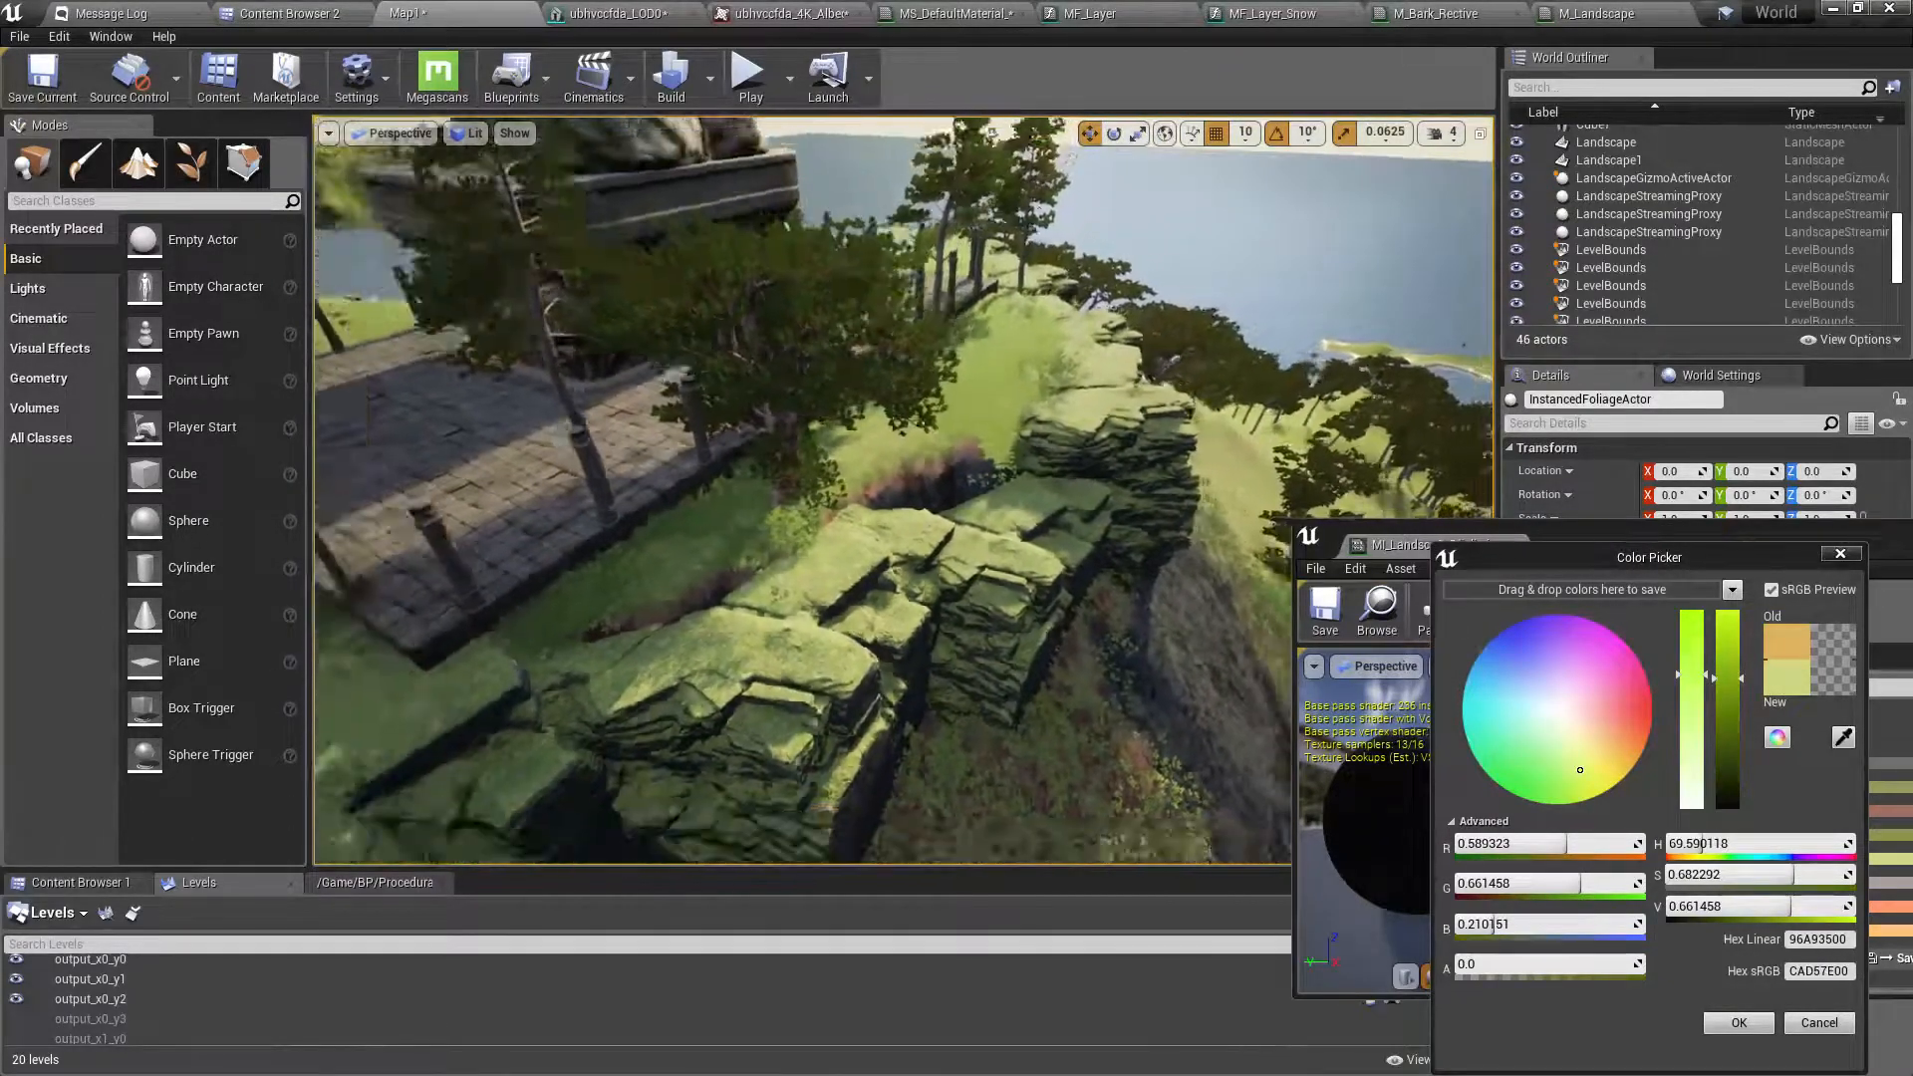
mouse_move(803, 490)
right_mouse_down()
mouse_move(713, 490)
mouse_move(803, 528)
right_mouse_up()
key("w")
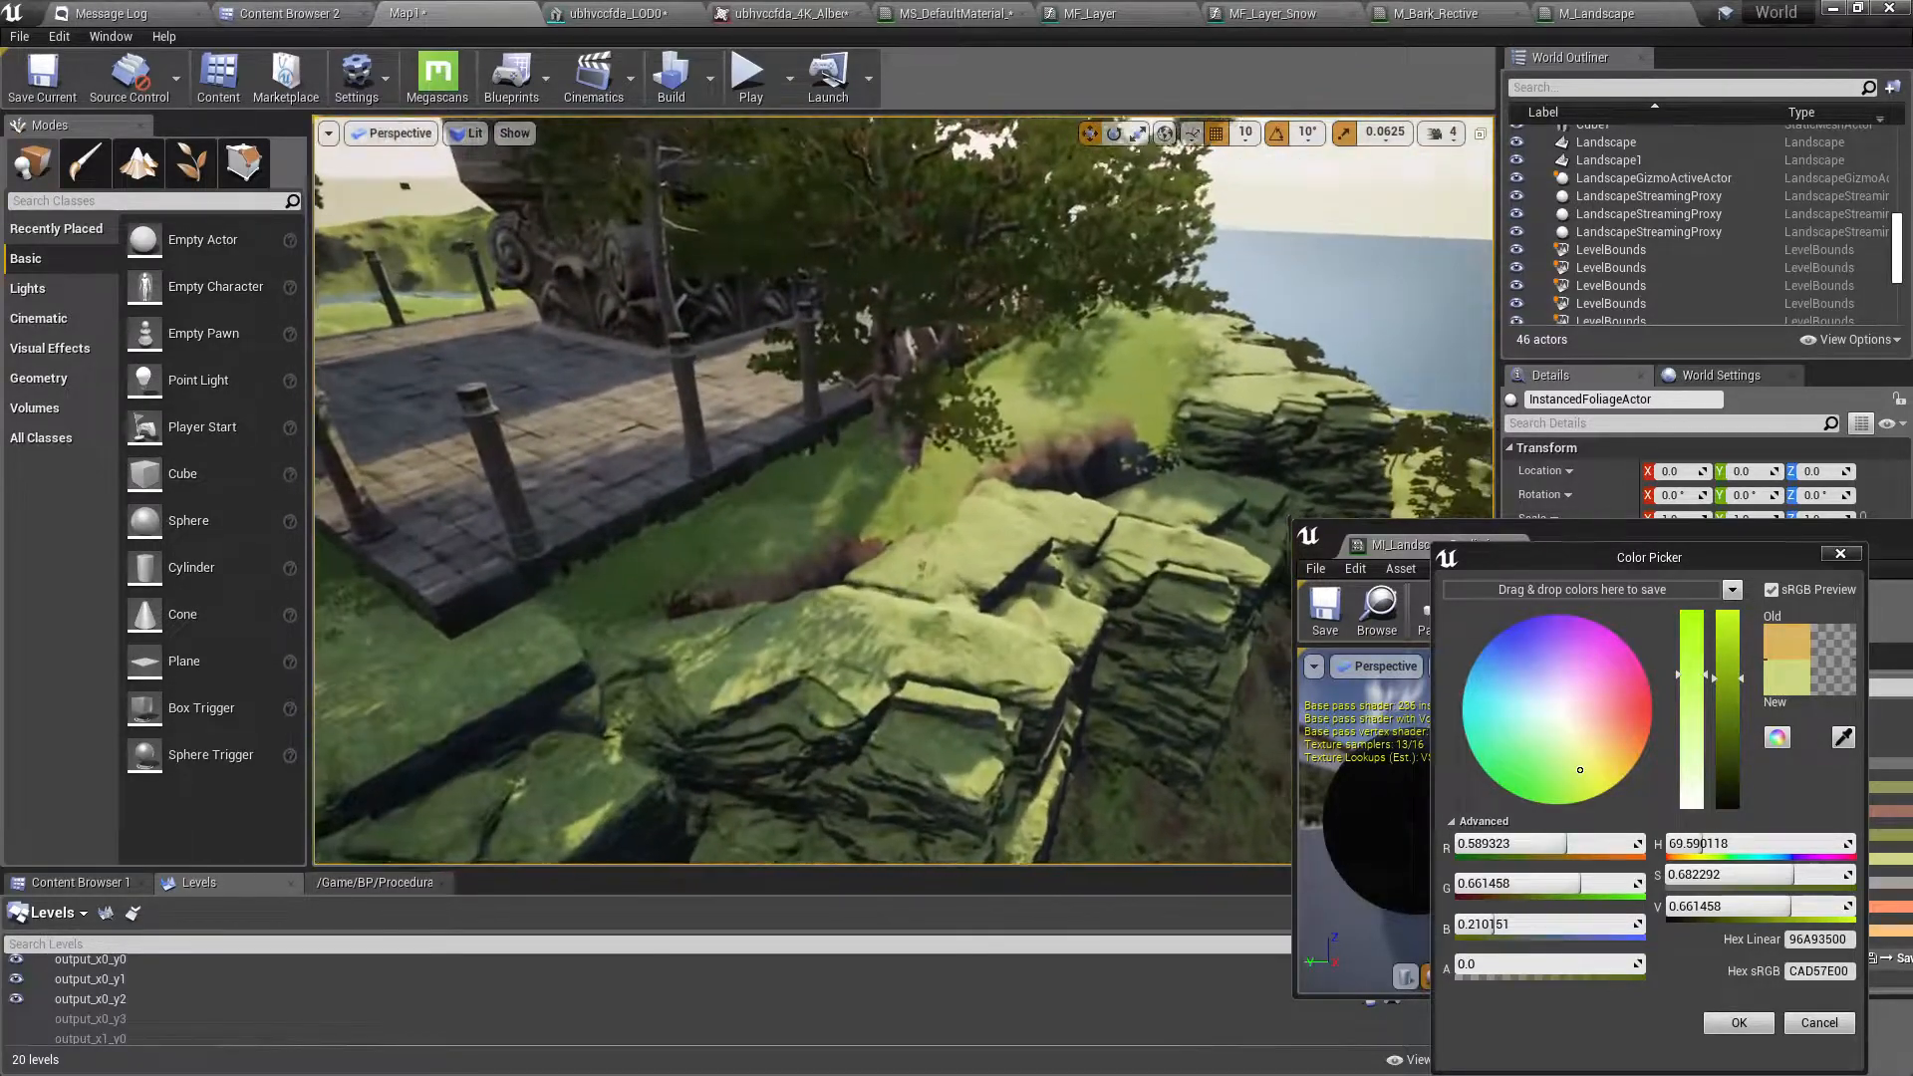
right_click_drag(903, 490, 658, 177)
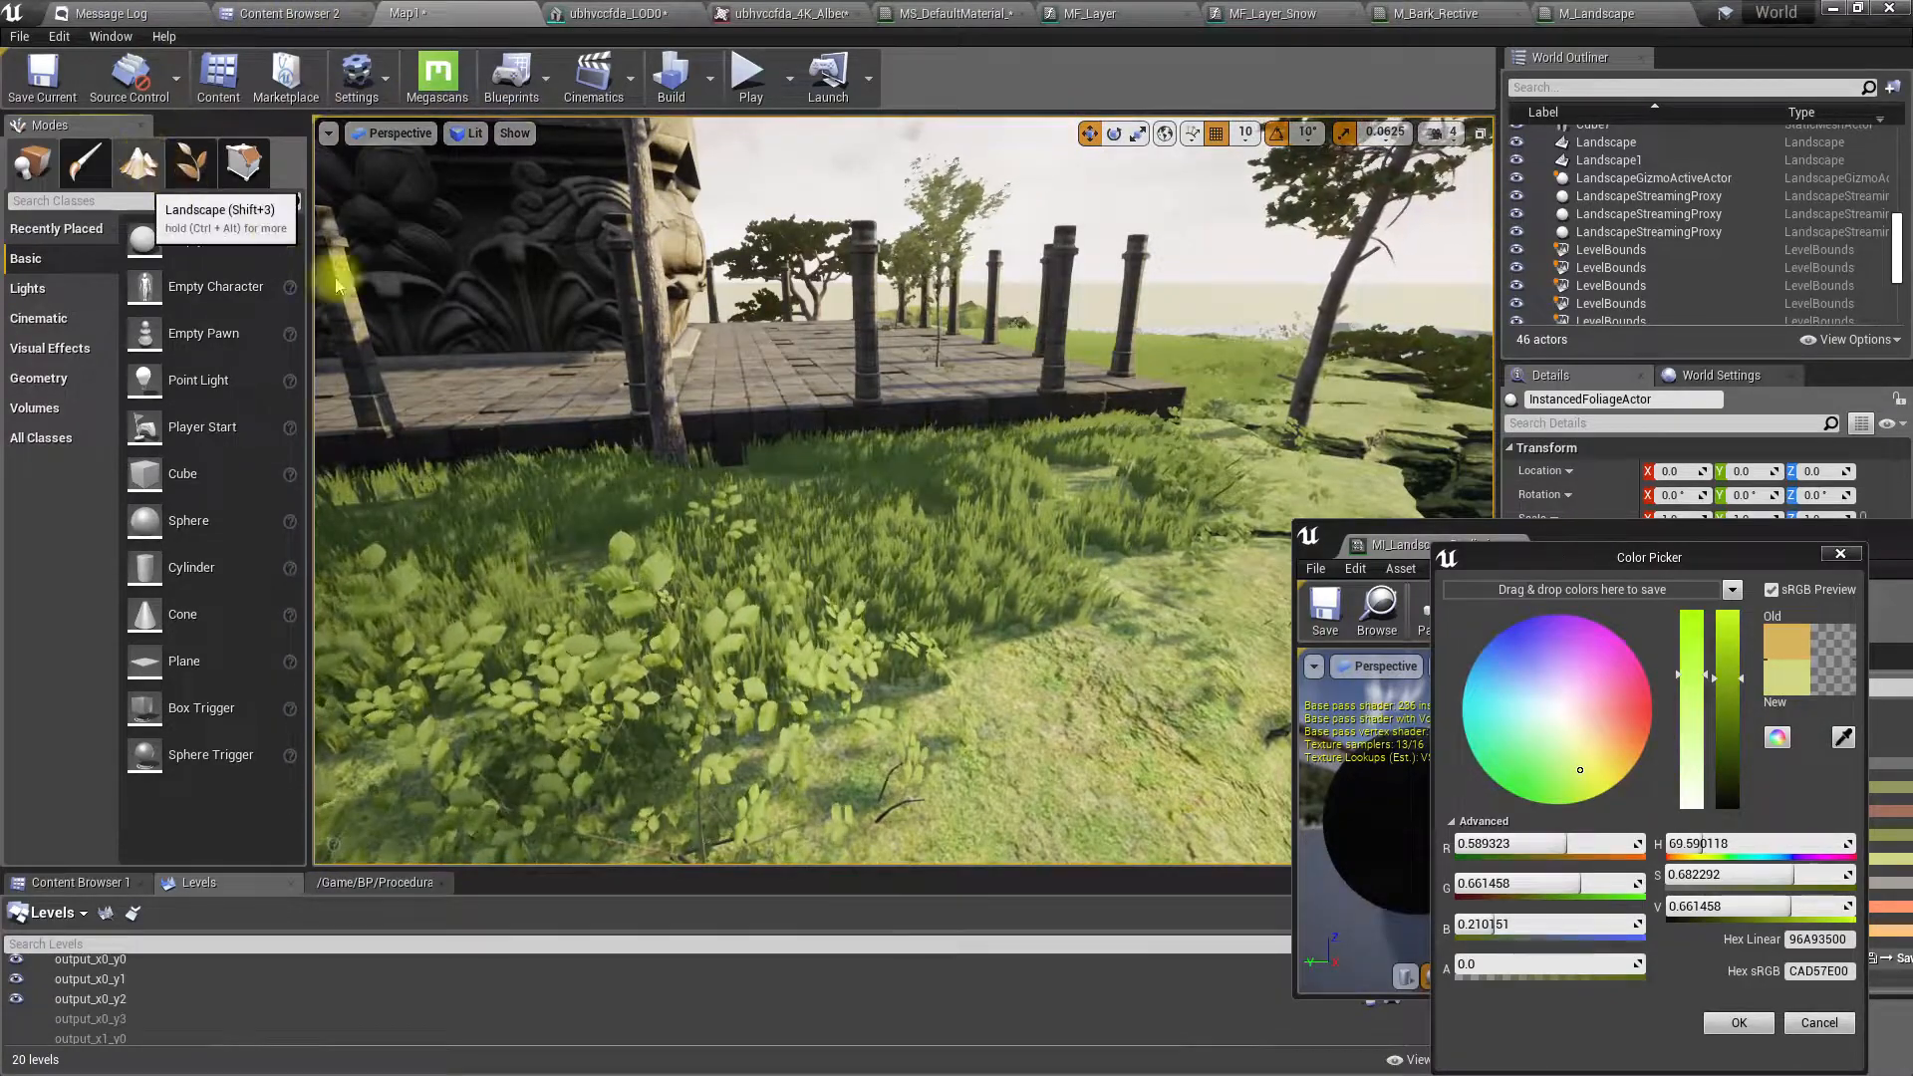
left_click(243, 162)
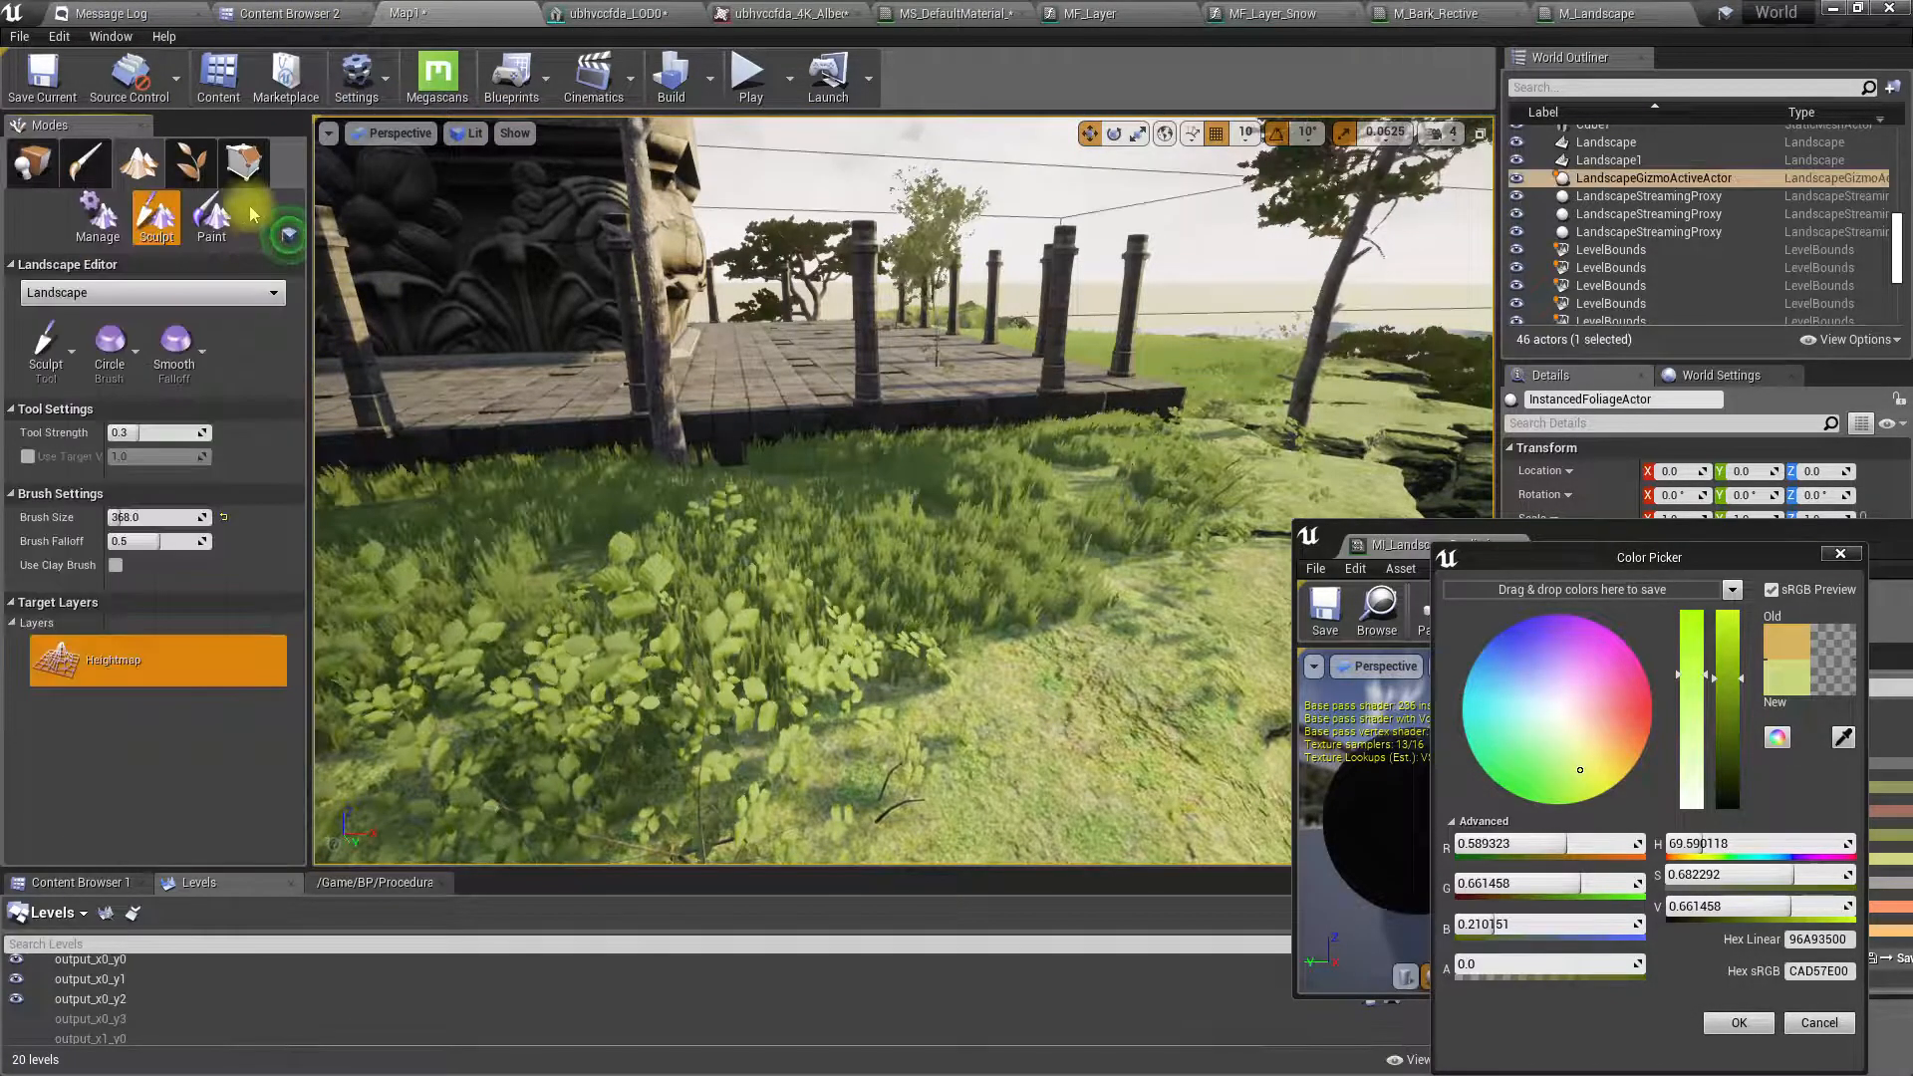
left_click(205, 230)
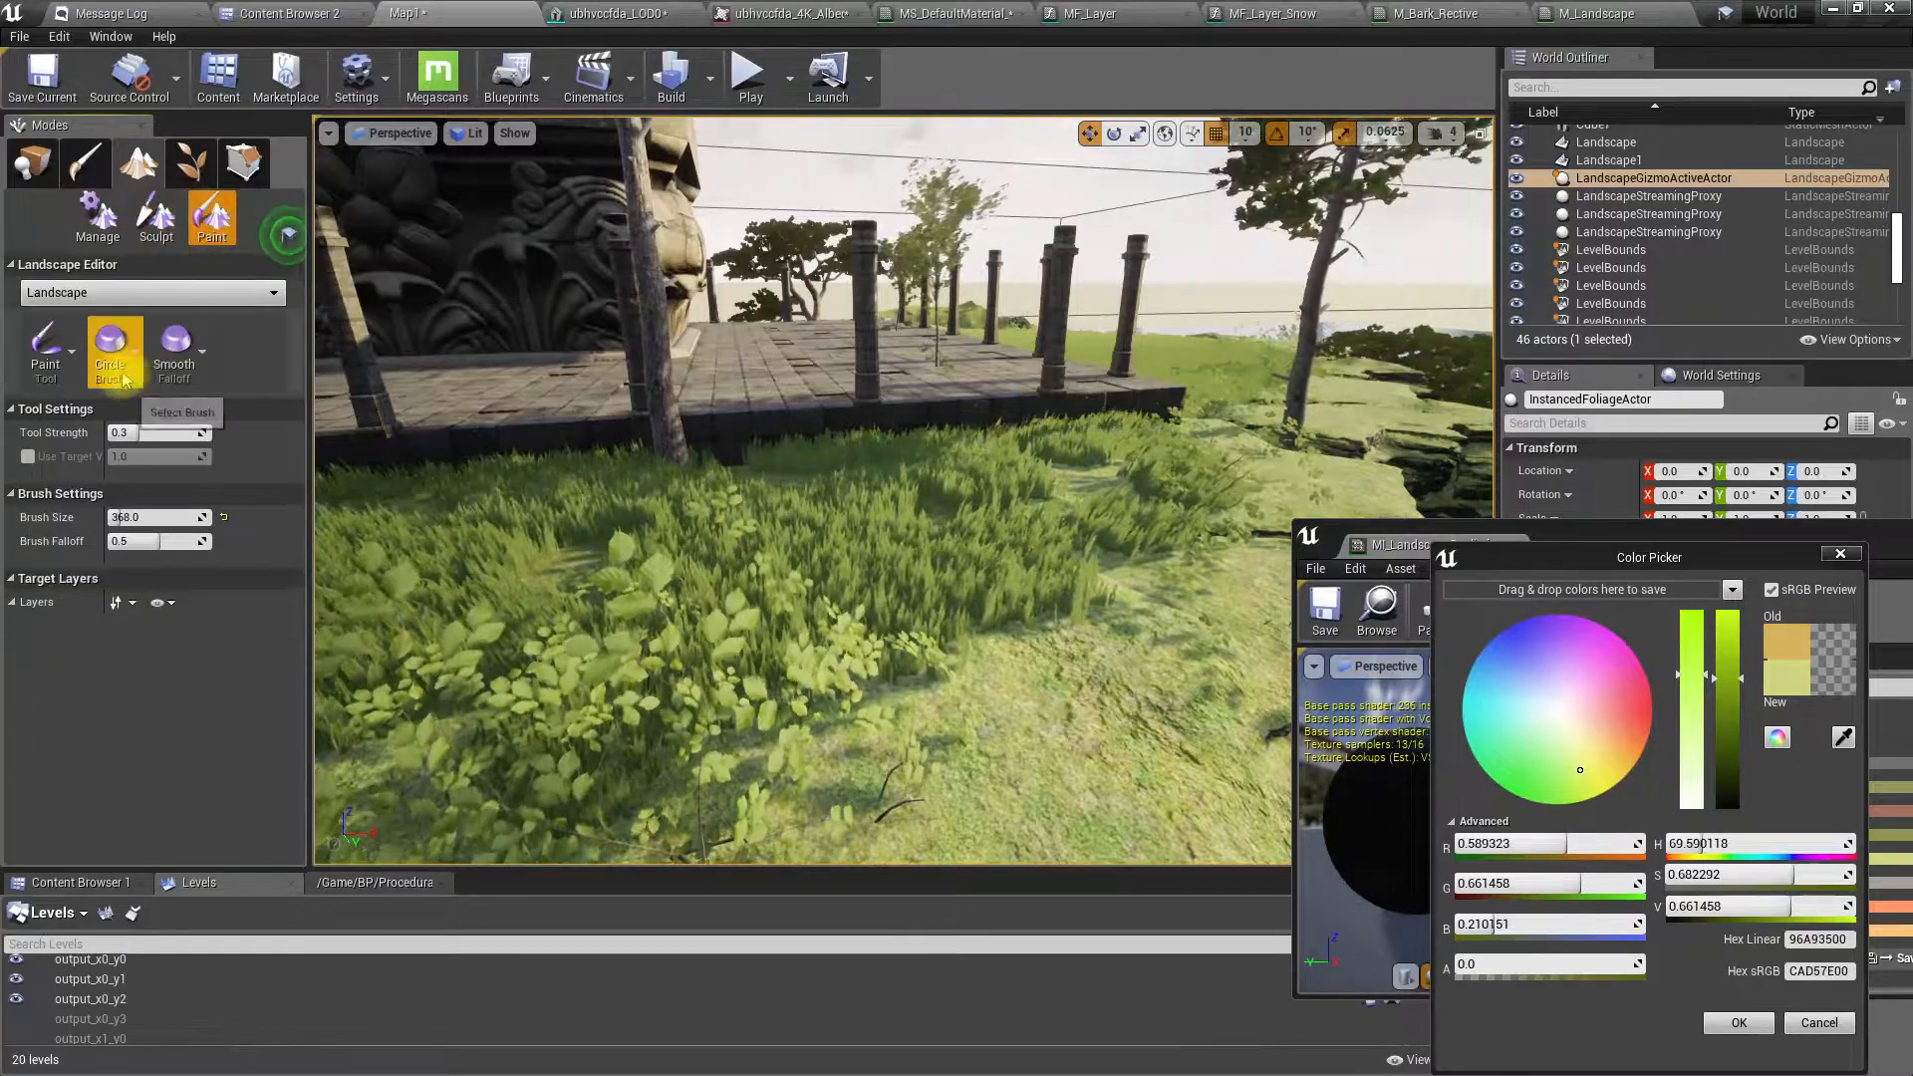
right_click_drag(884, 618, 918, 646)
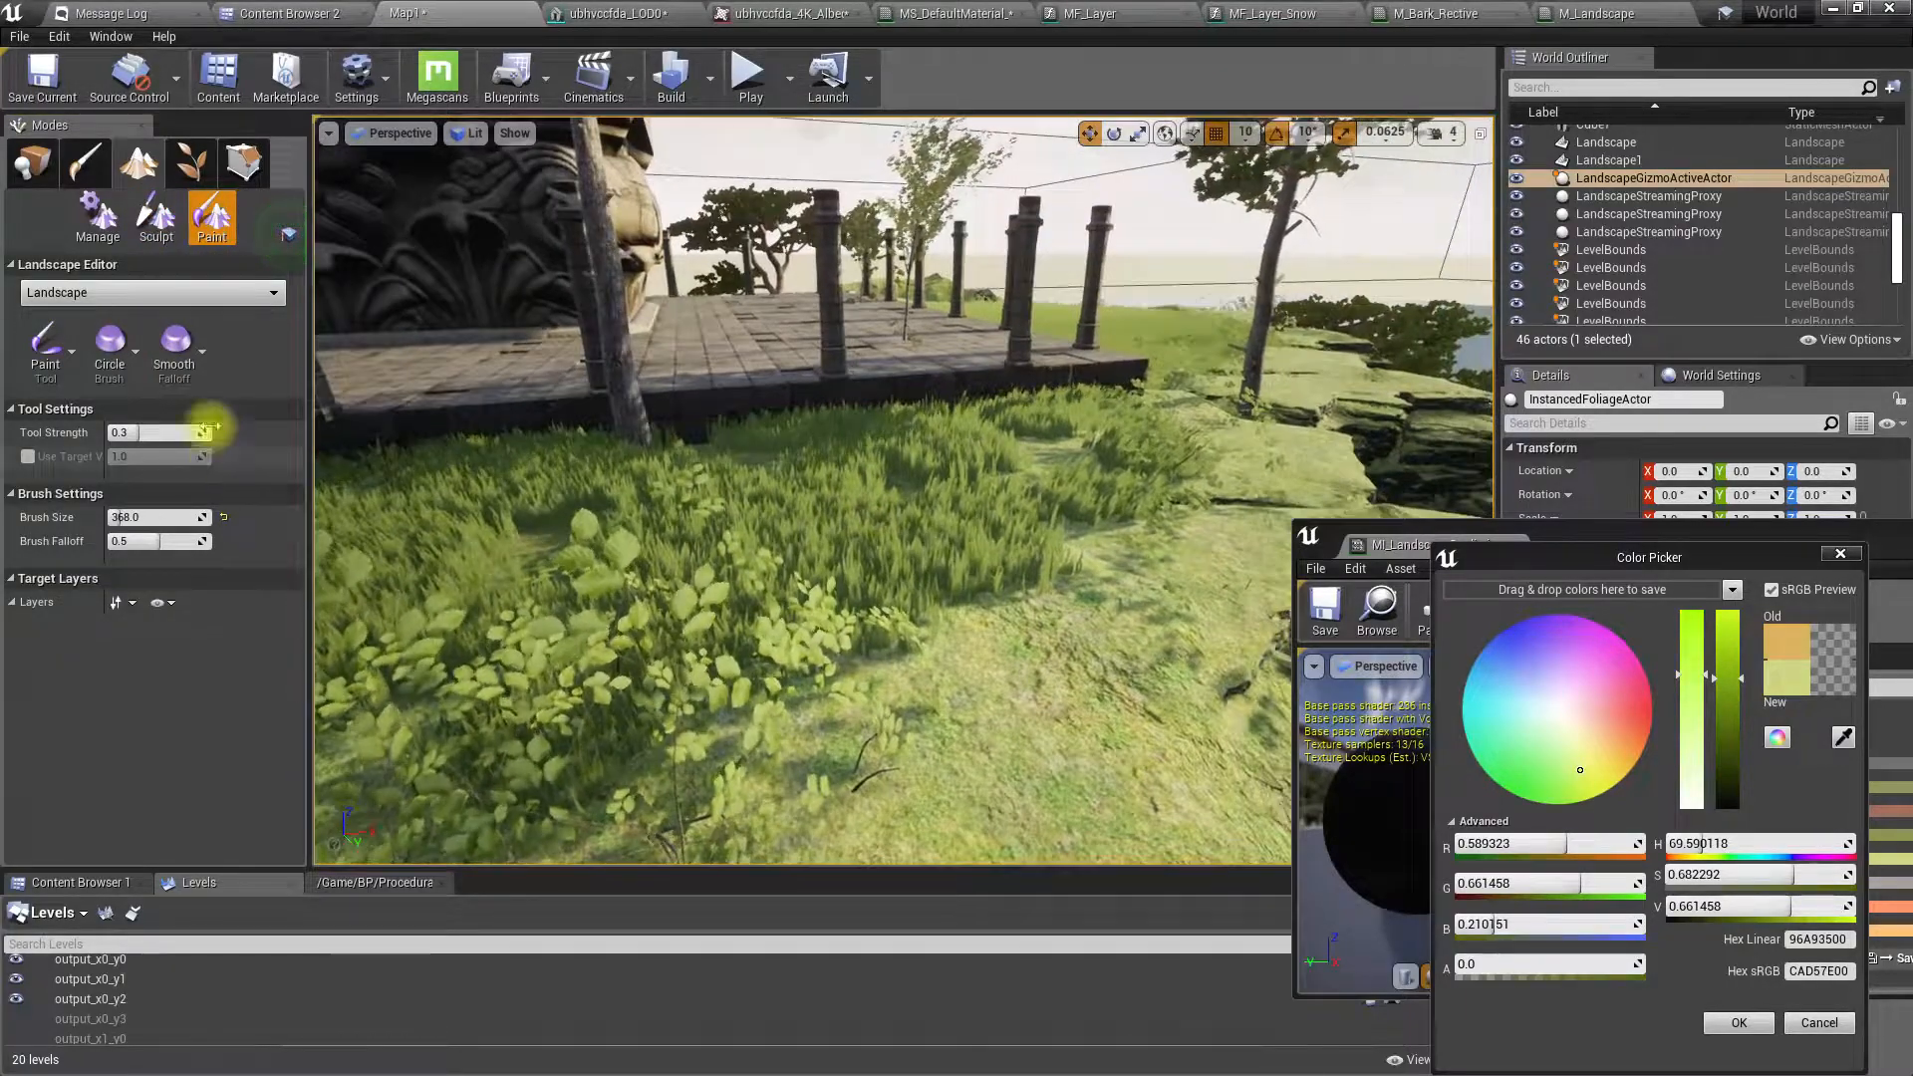
left_click(97, 292)
left_click(97, 339)
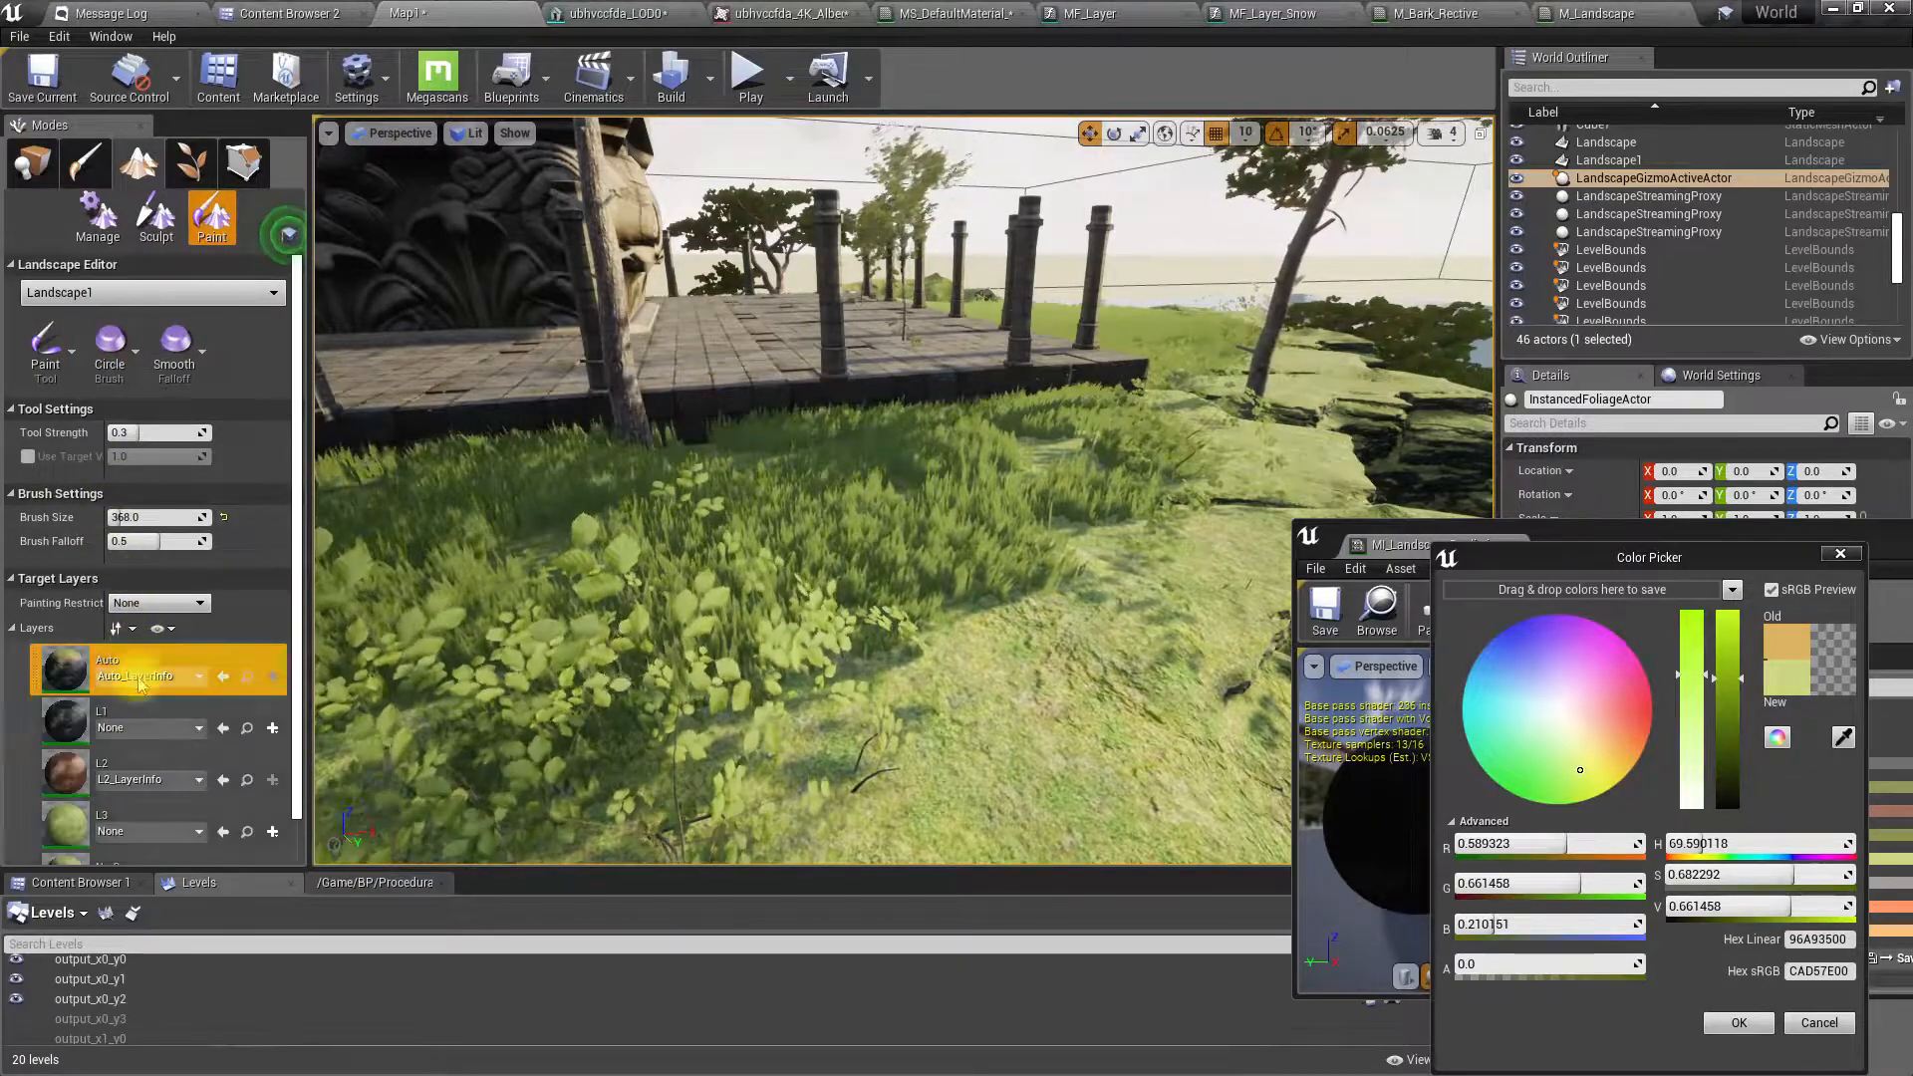
scroll(170, 747, "down", 3)
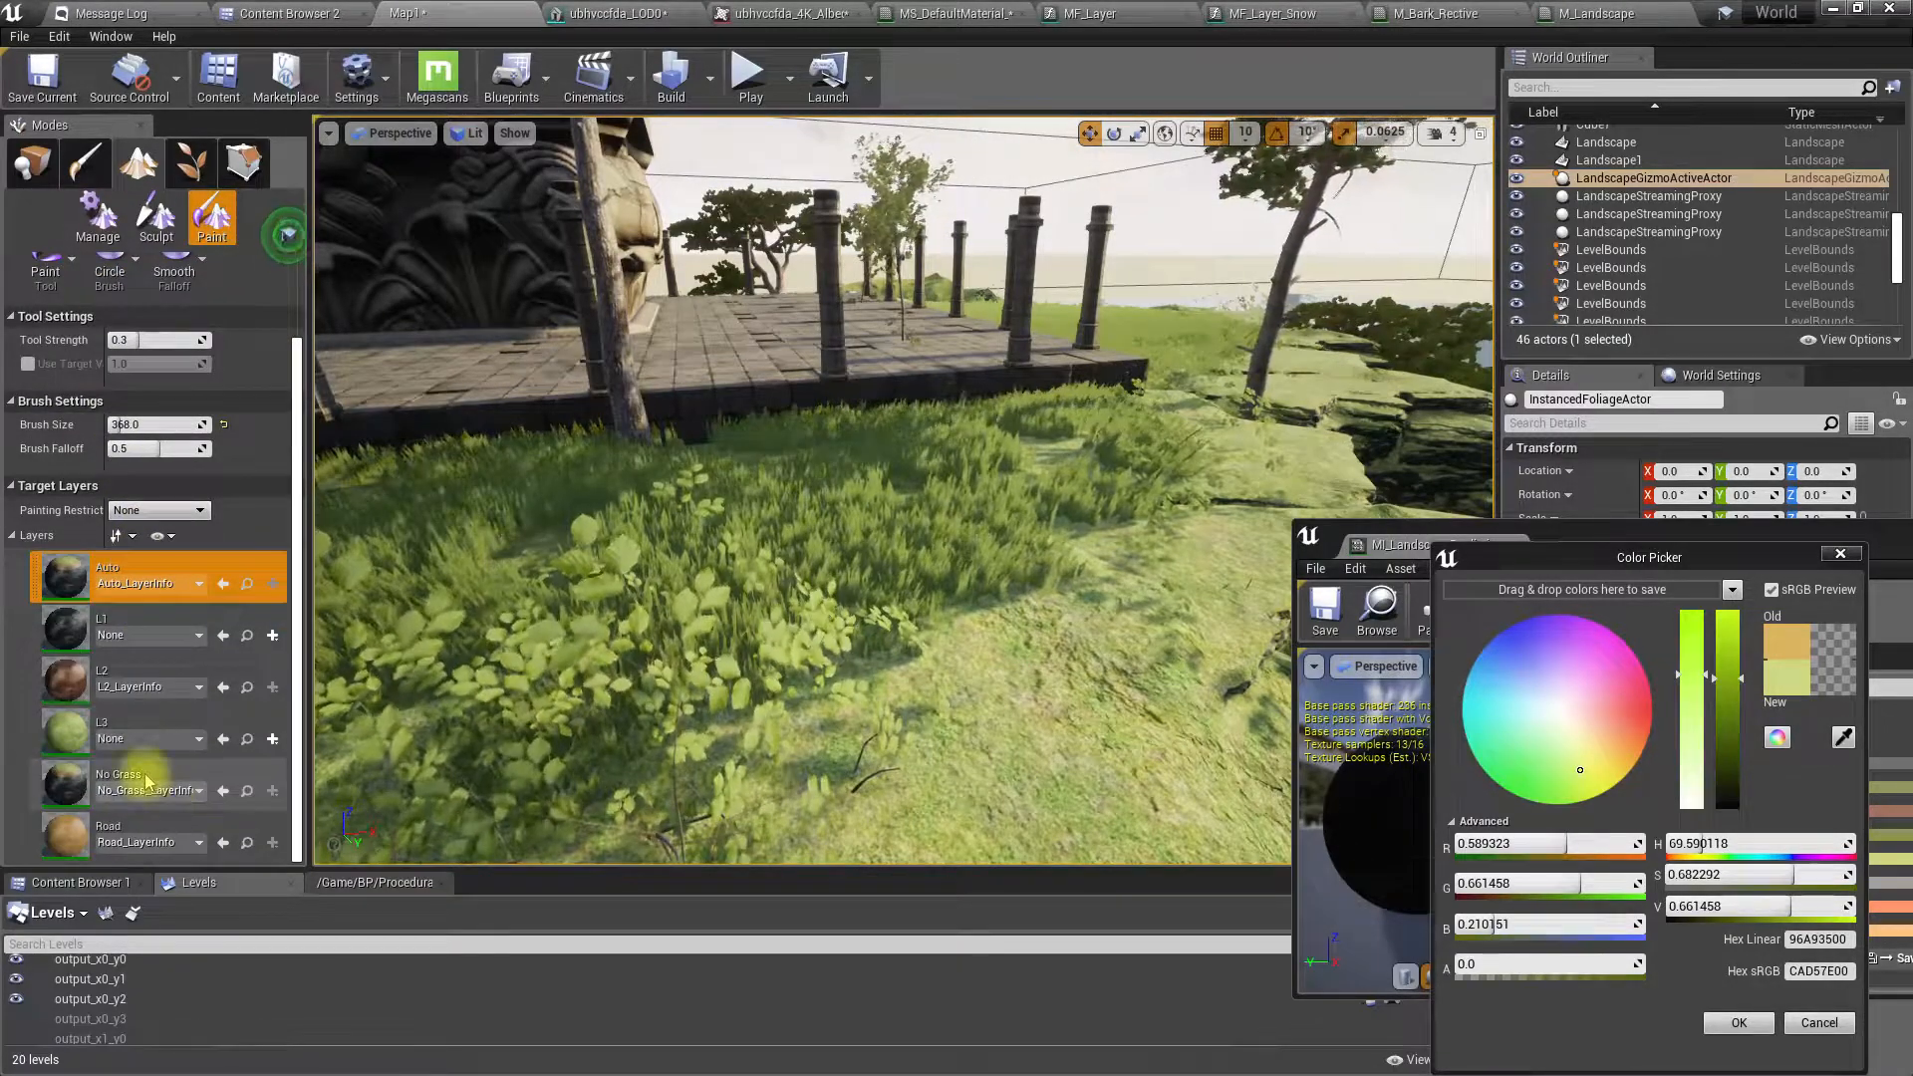
left_click(145, 778)
- Paint the No Grass layer over the ground between the platform and the cliff, inspect the seam, and return to Place mode
right_click_drag(762, 623, 787, 664)
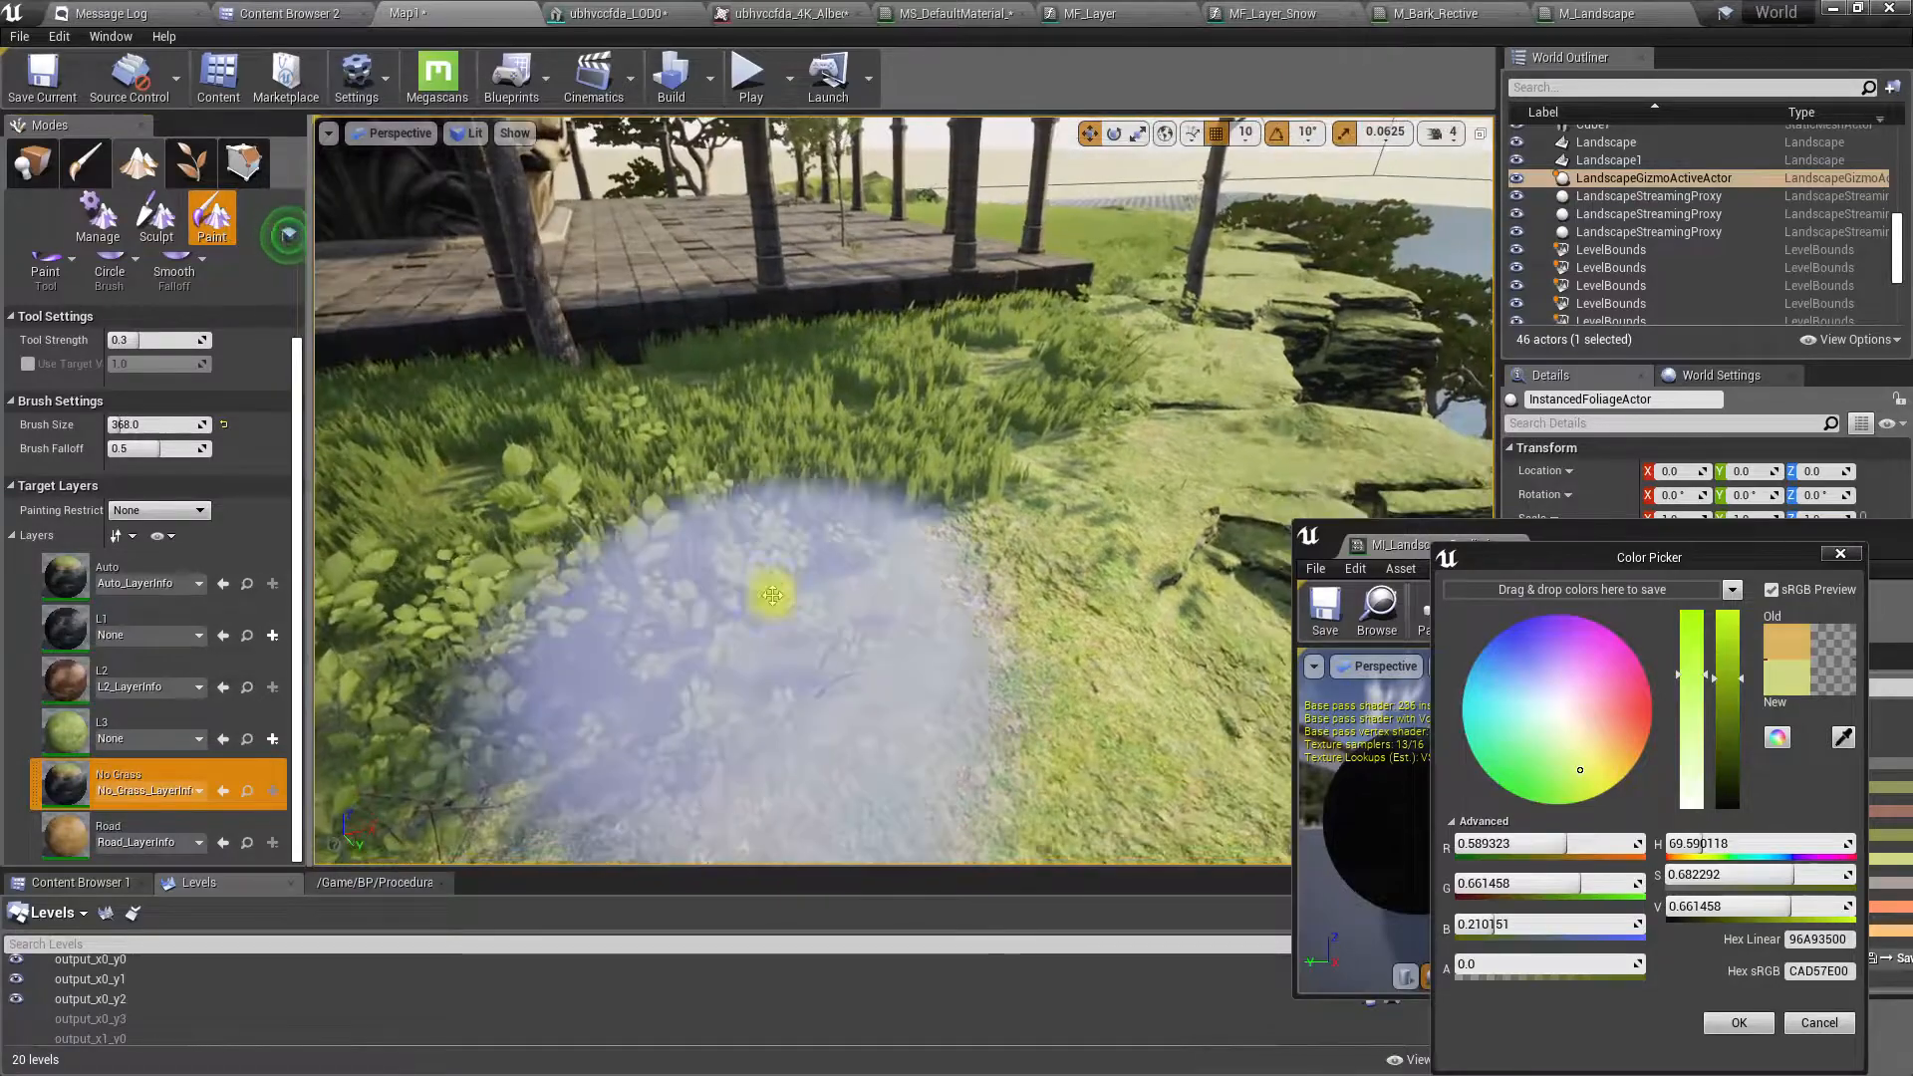
left_click_drag(768, 597, 680, 584)
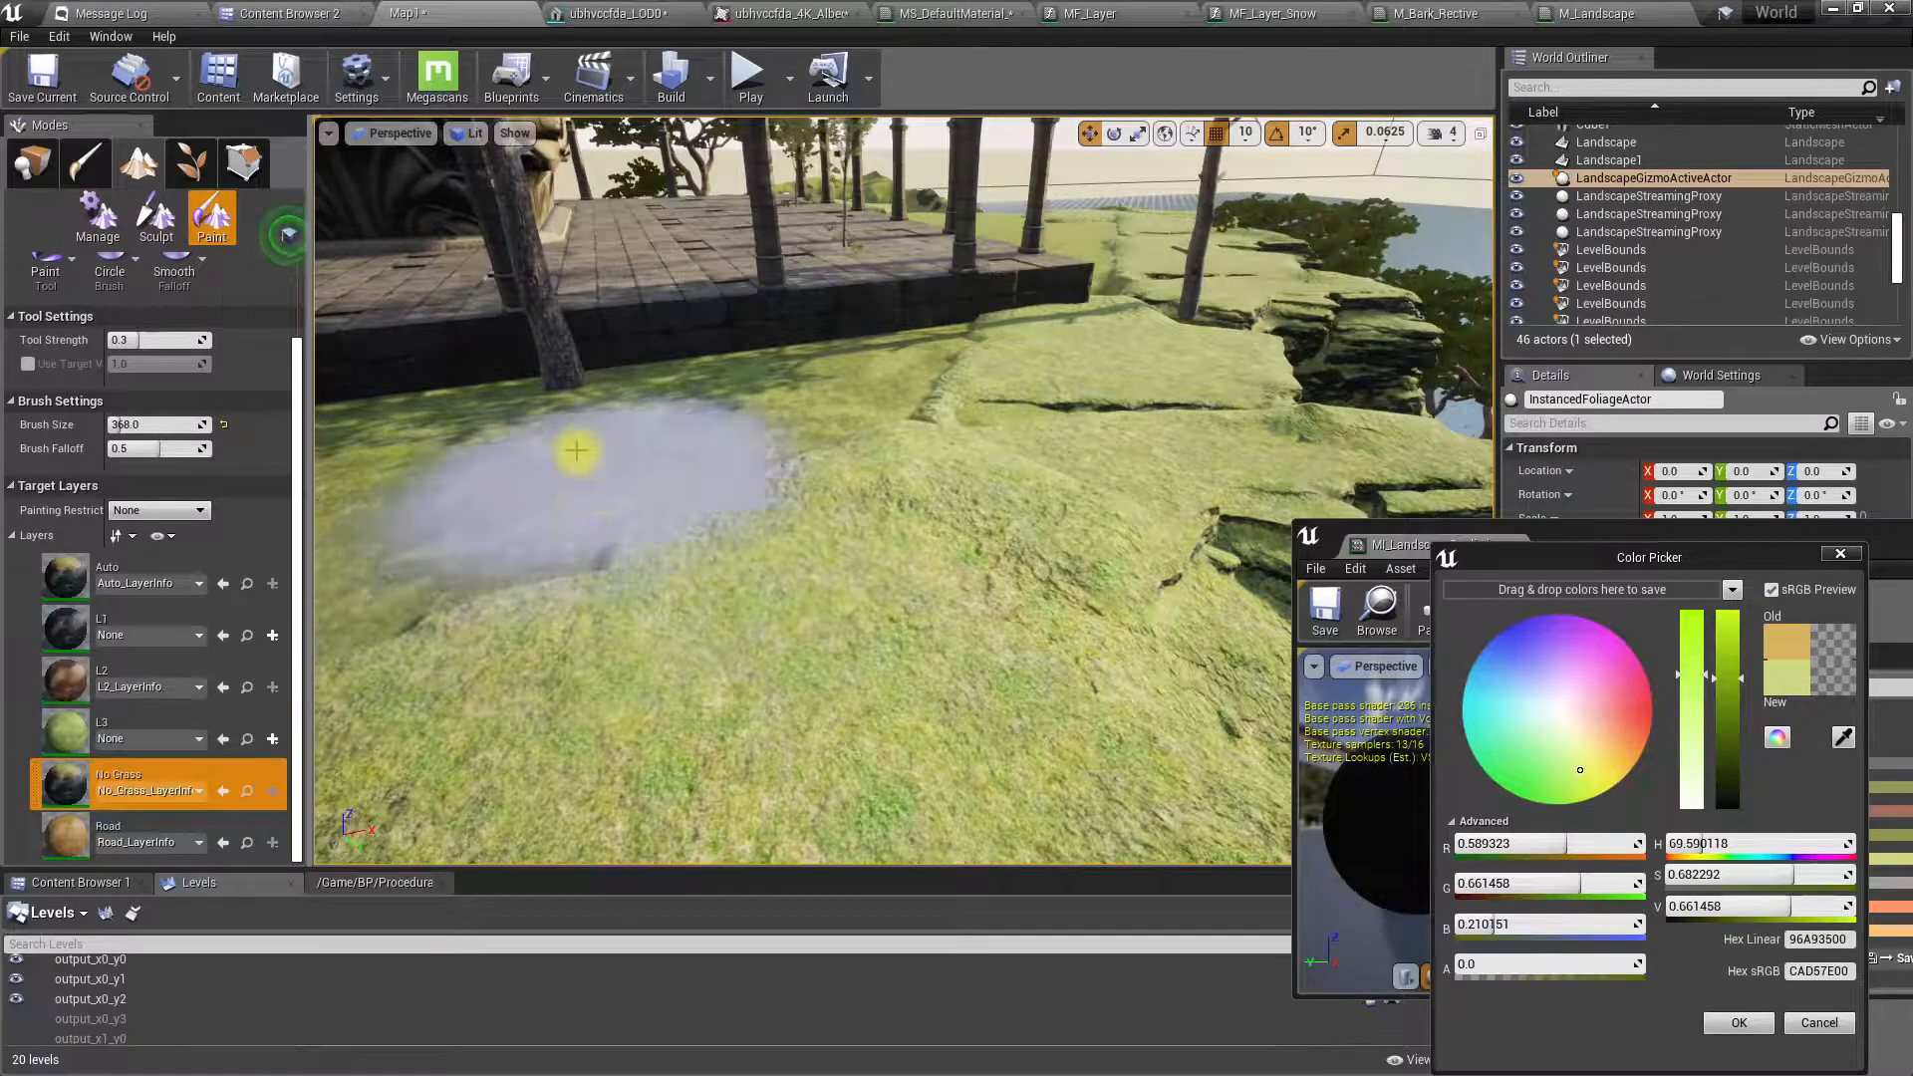
right_click_drag(660, 496, 679, 521)
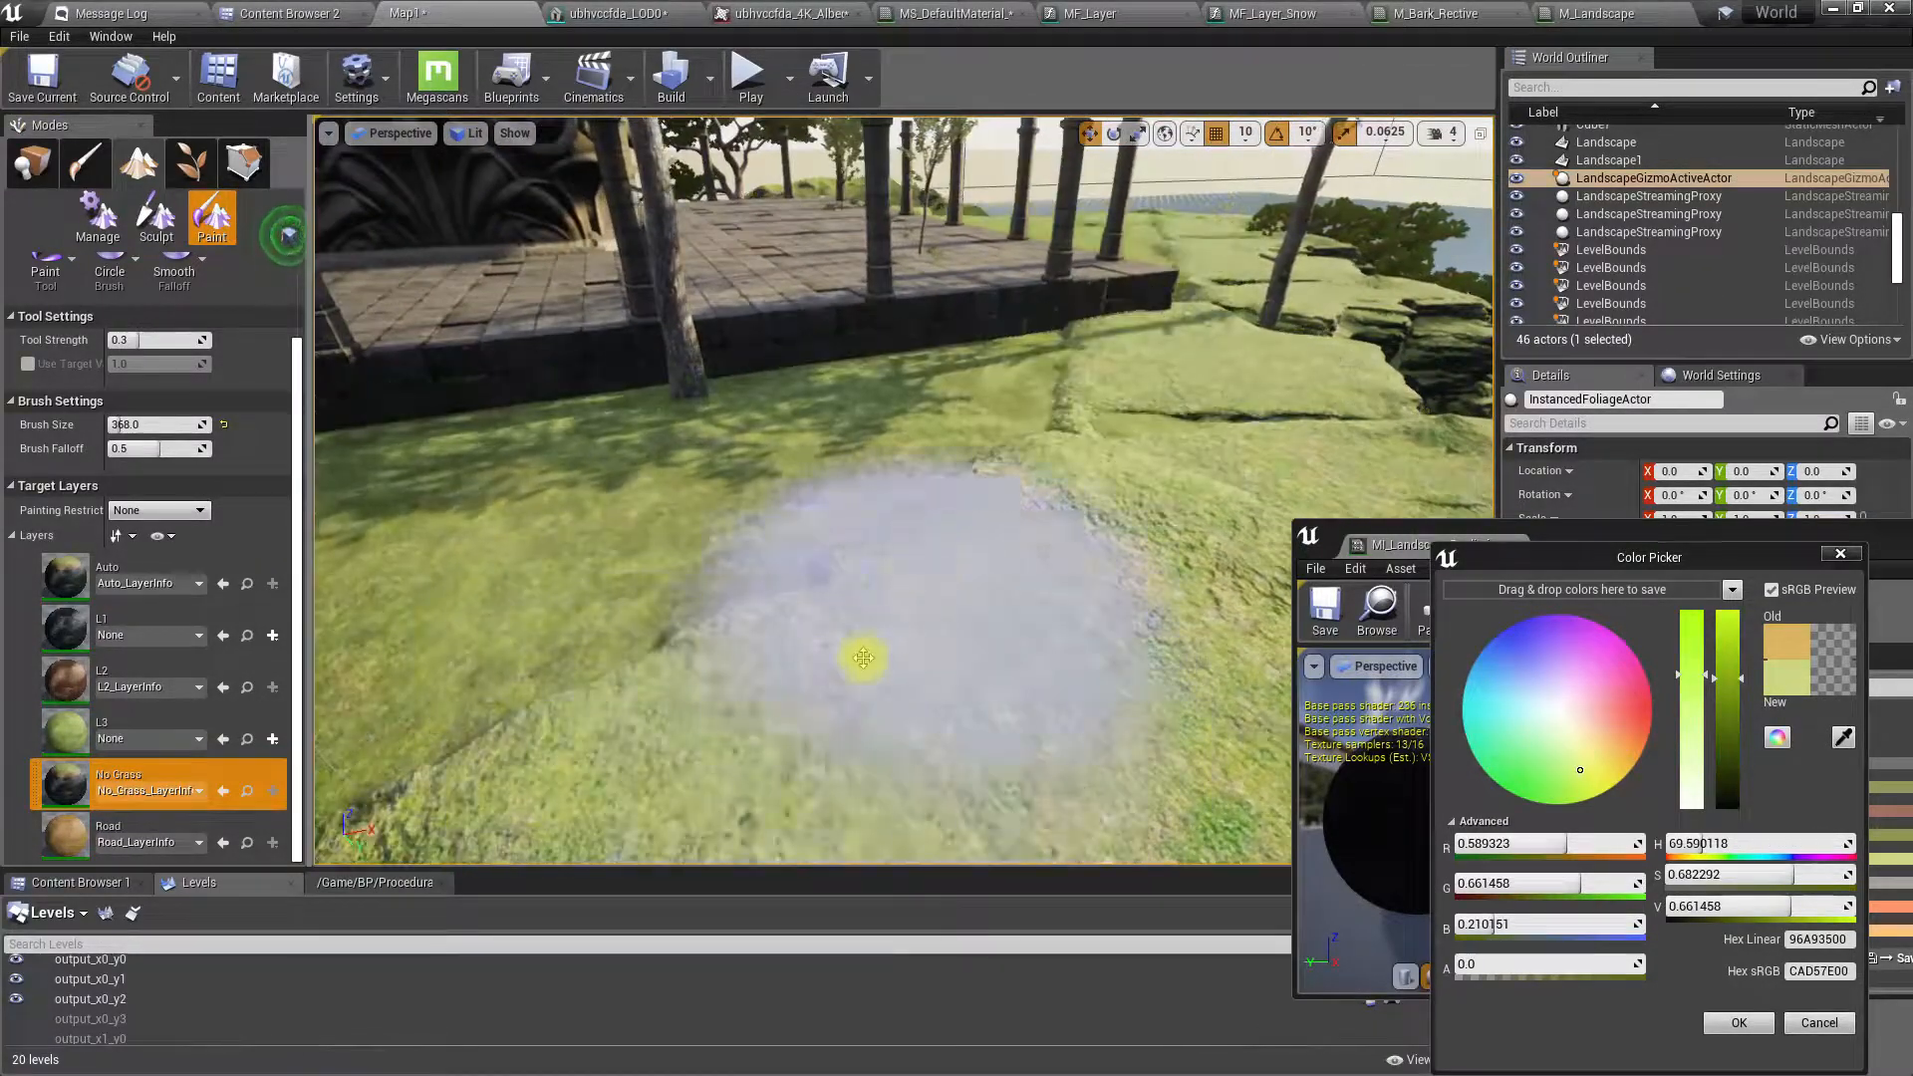
right_click_drag(873, 632, 873, 658)
mouse_move(803, 572)
right_mouse_down()
mouse_move(877, 608)
mouse_move(803, 572)
right_mouse_up()
scroll(803, 572, "up", 3)
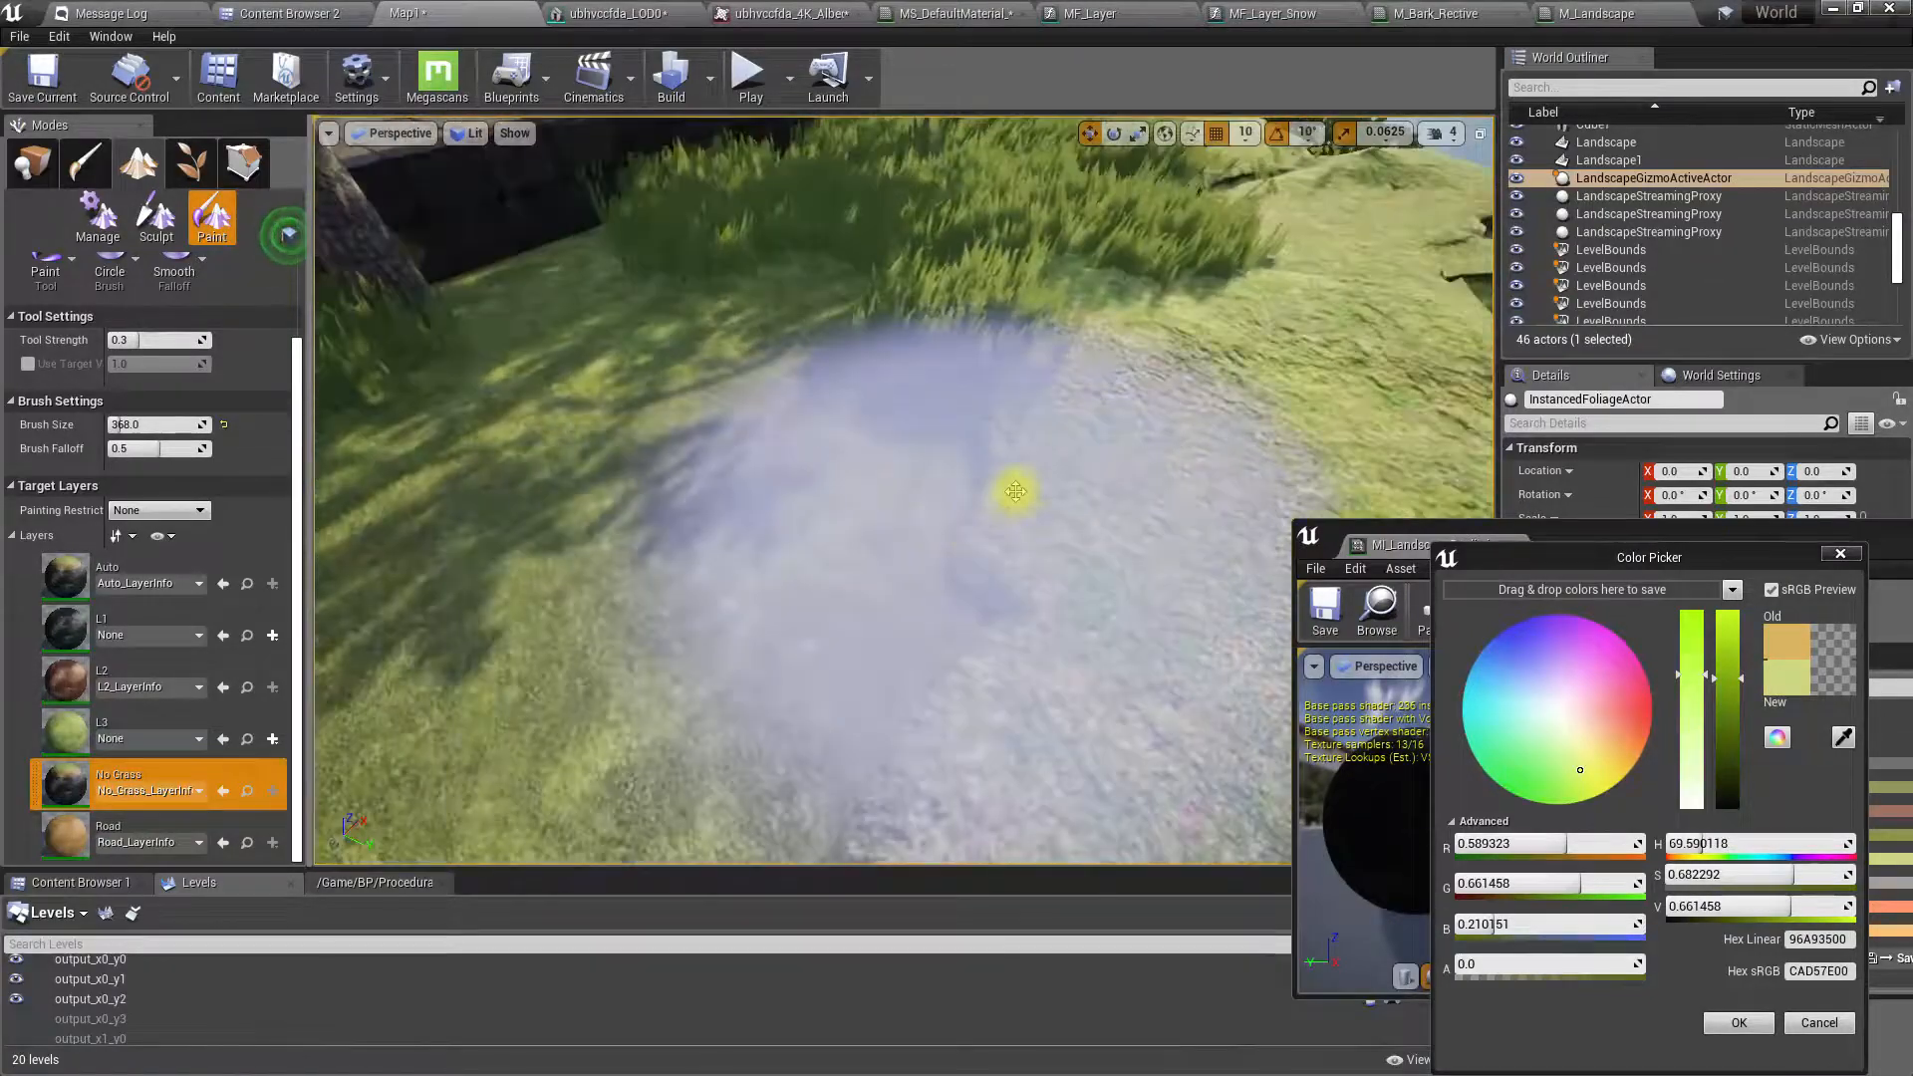
right_click_drag(1012, 265, 1071, 169)
key("q")
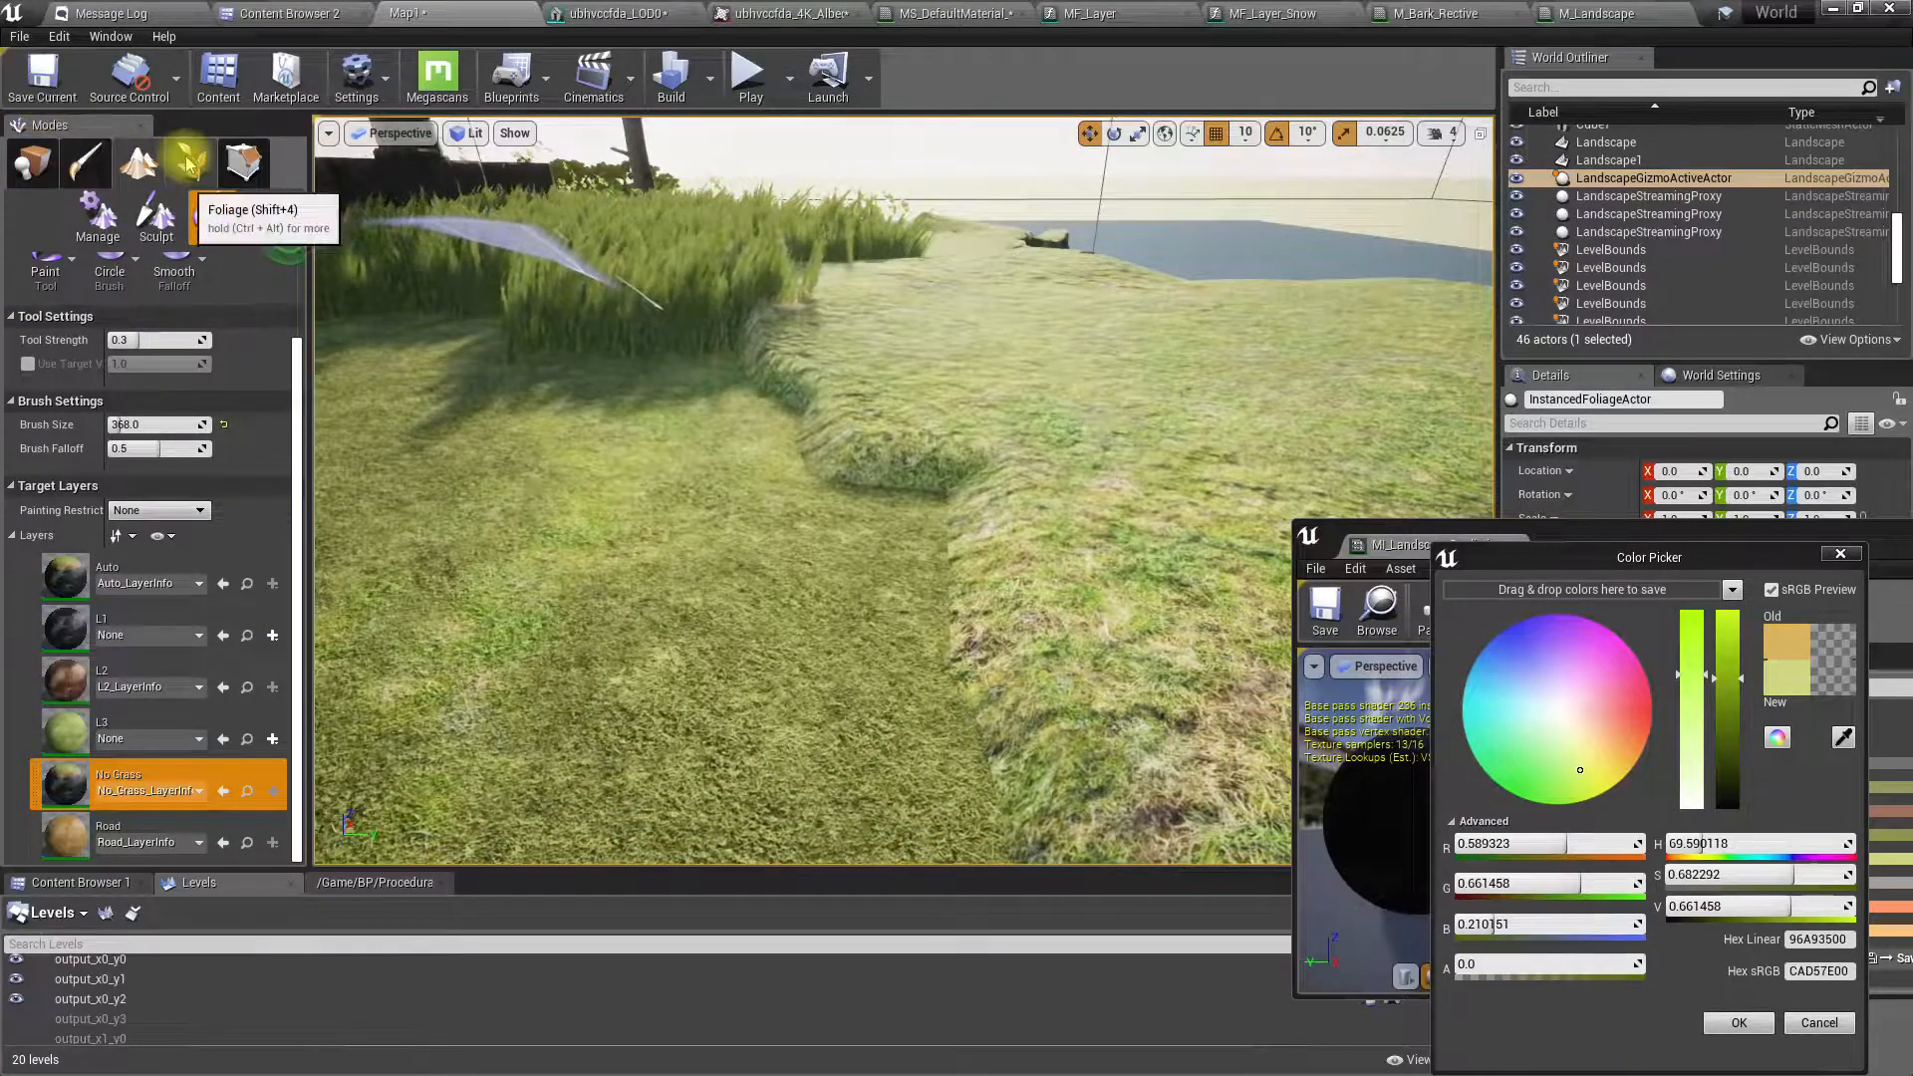
left_click(28, 168)
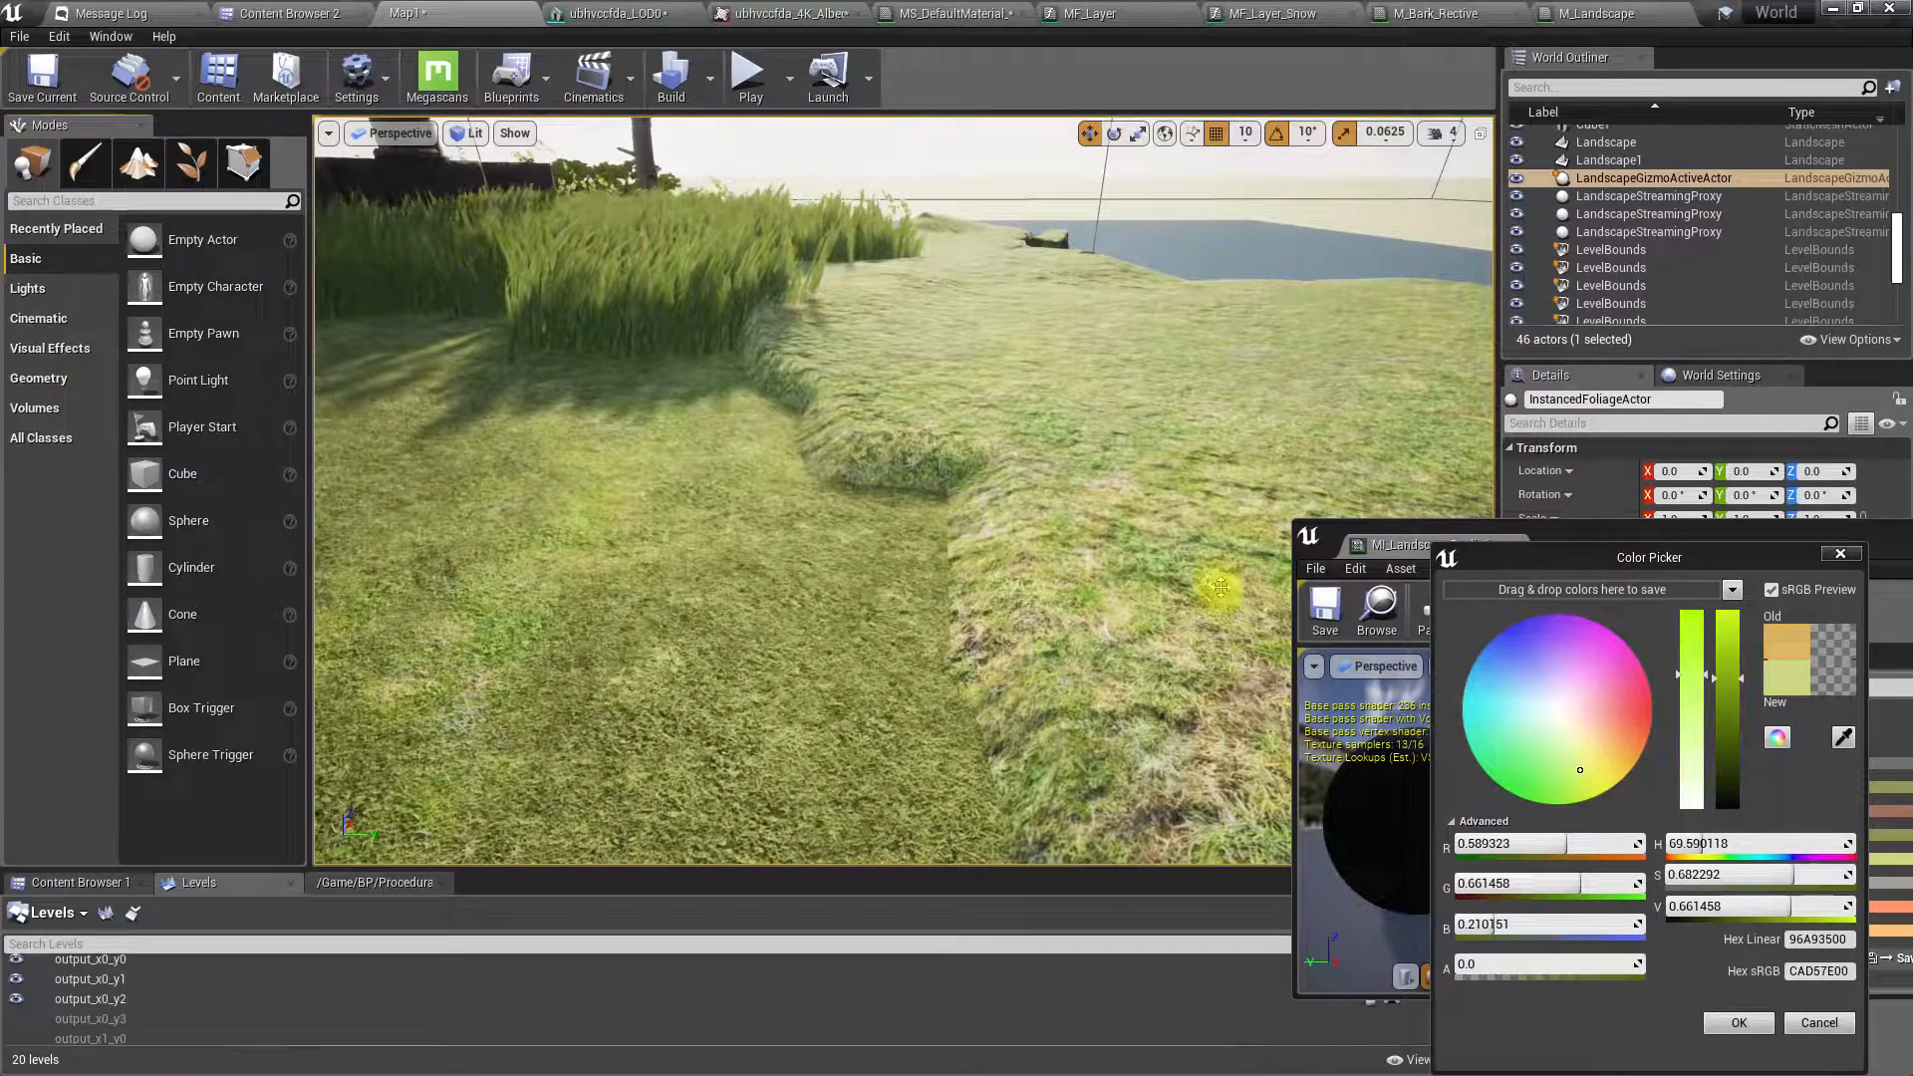
- Darken L3 Tint to R 0.417631, G 0.46875, B 0.148926 and inspect the grass transition around the platform and cliff in full-screen view
right_click_drag(877, 474, 936, 498)
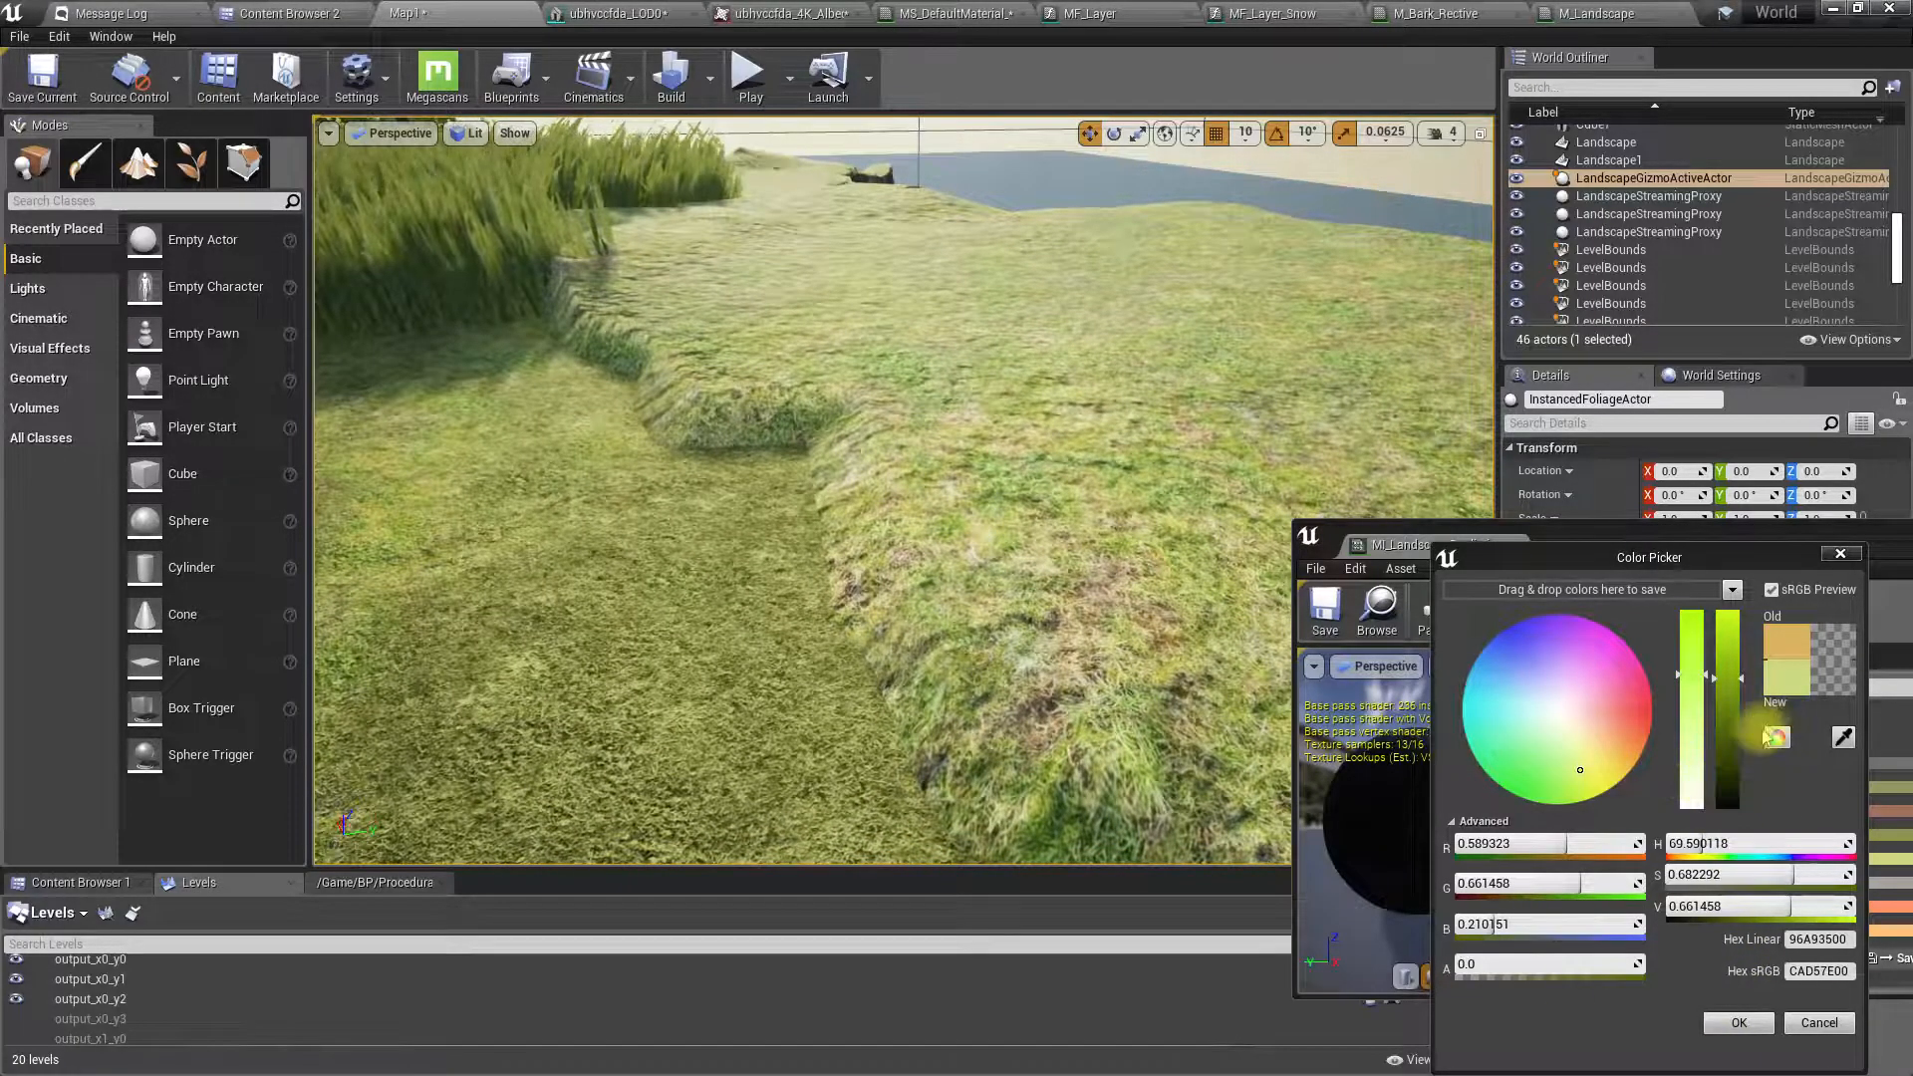
left_click_drag(1724, 685, 1710, 724)
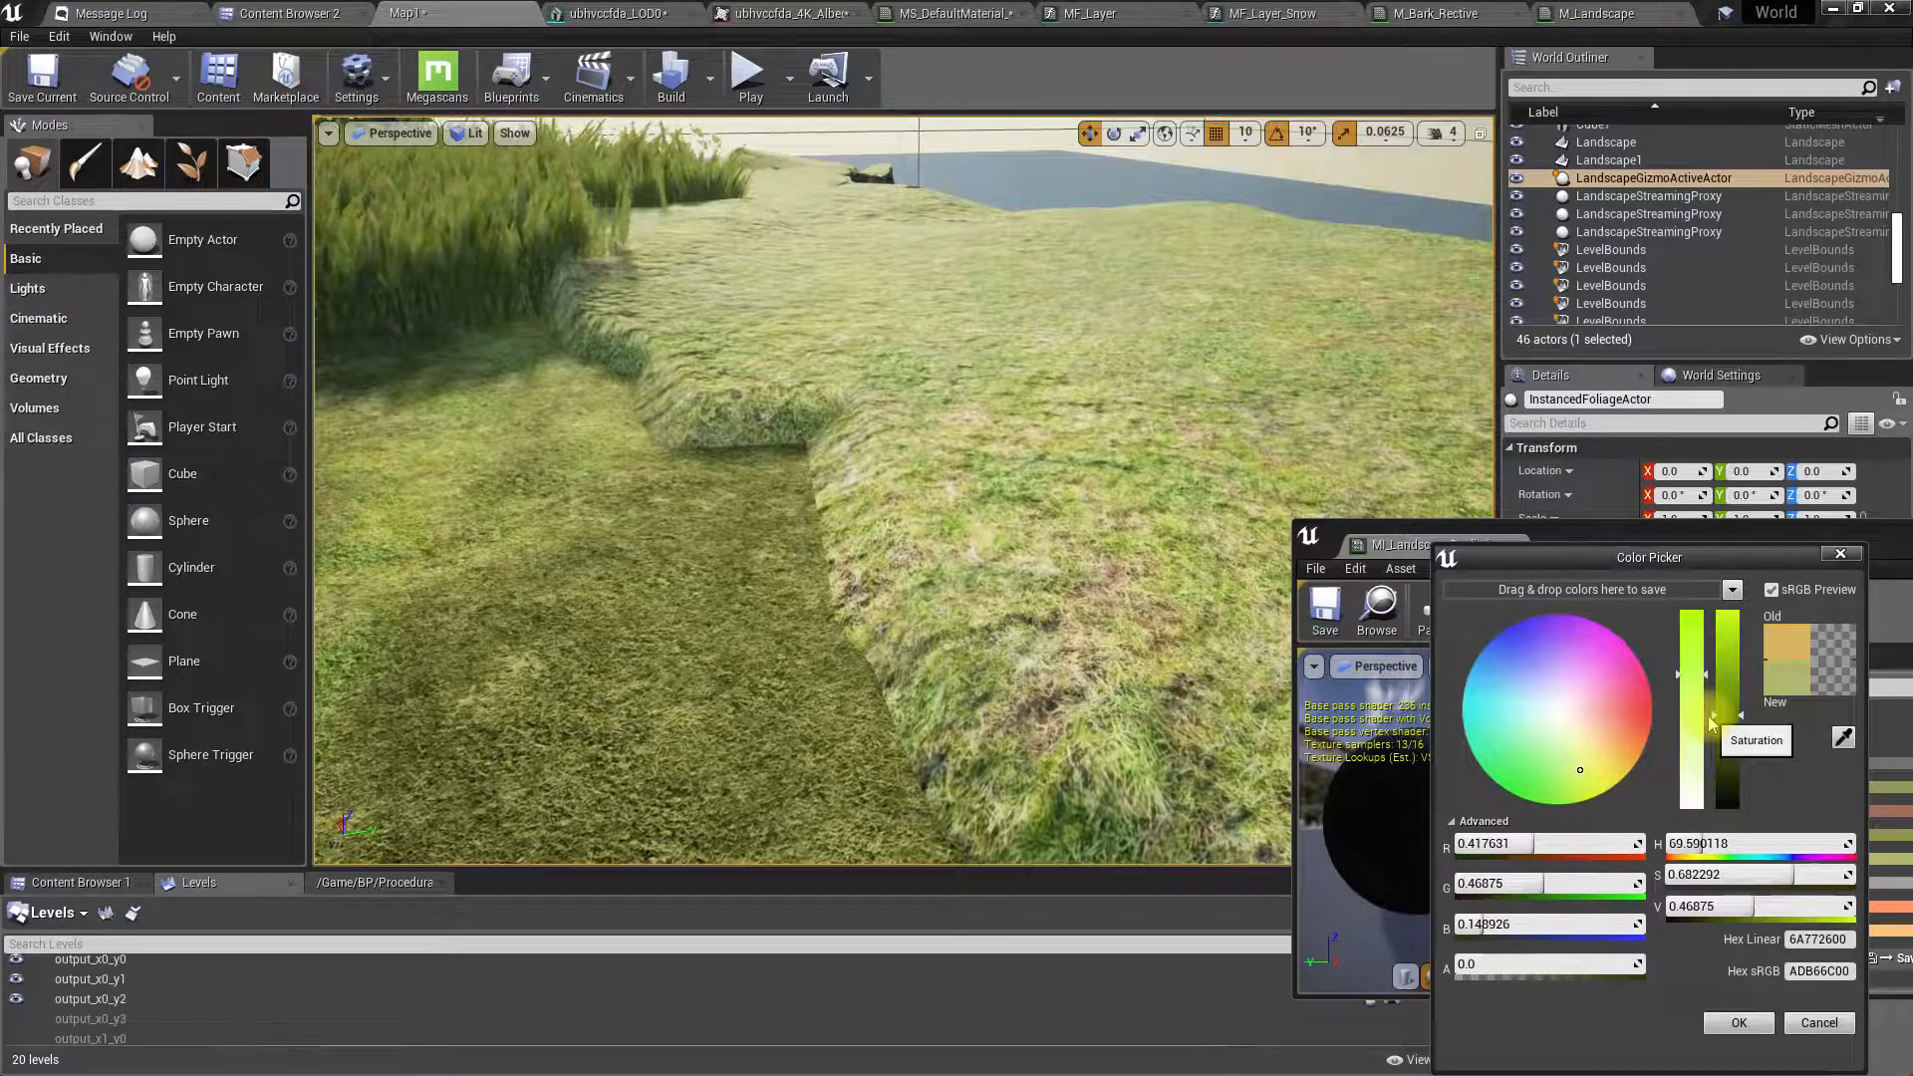
right_click_drag(901, 629, 598, 657)
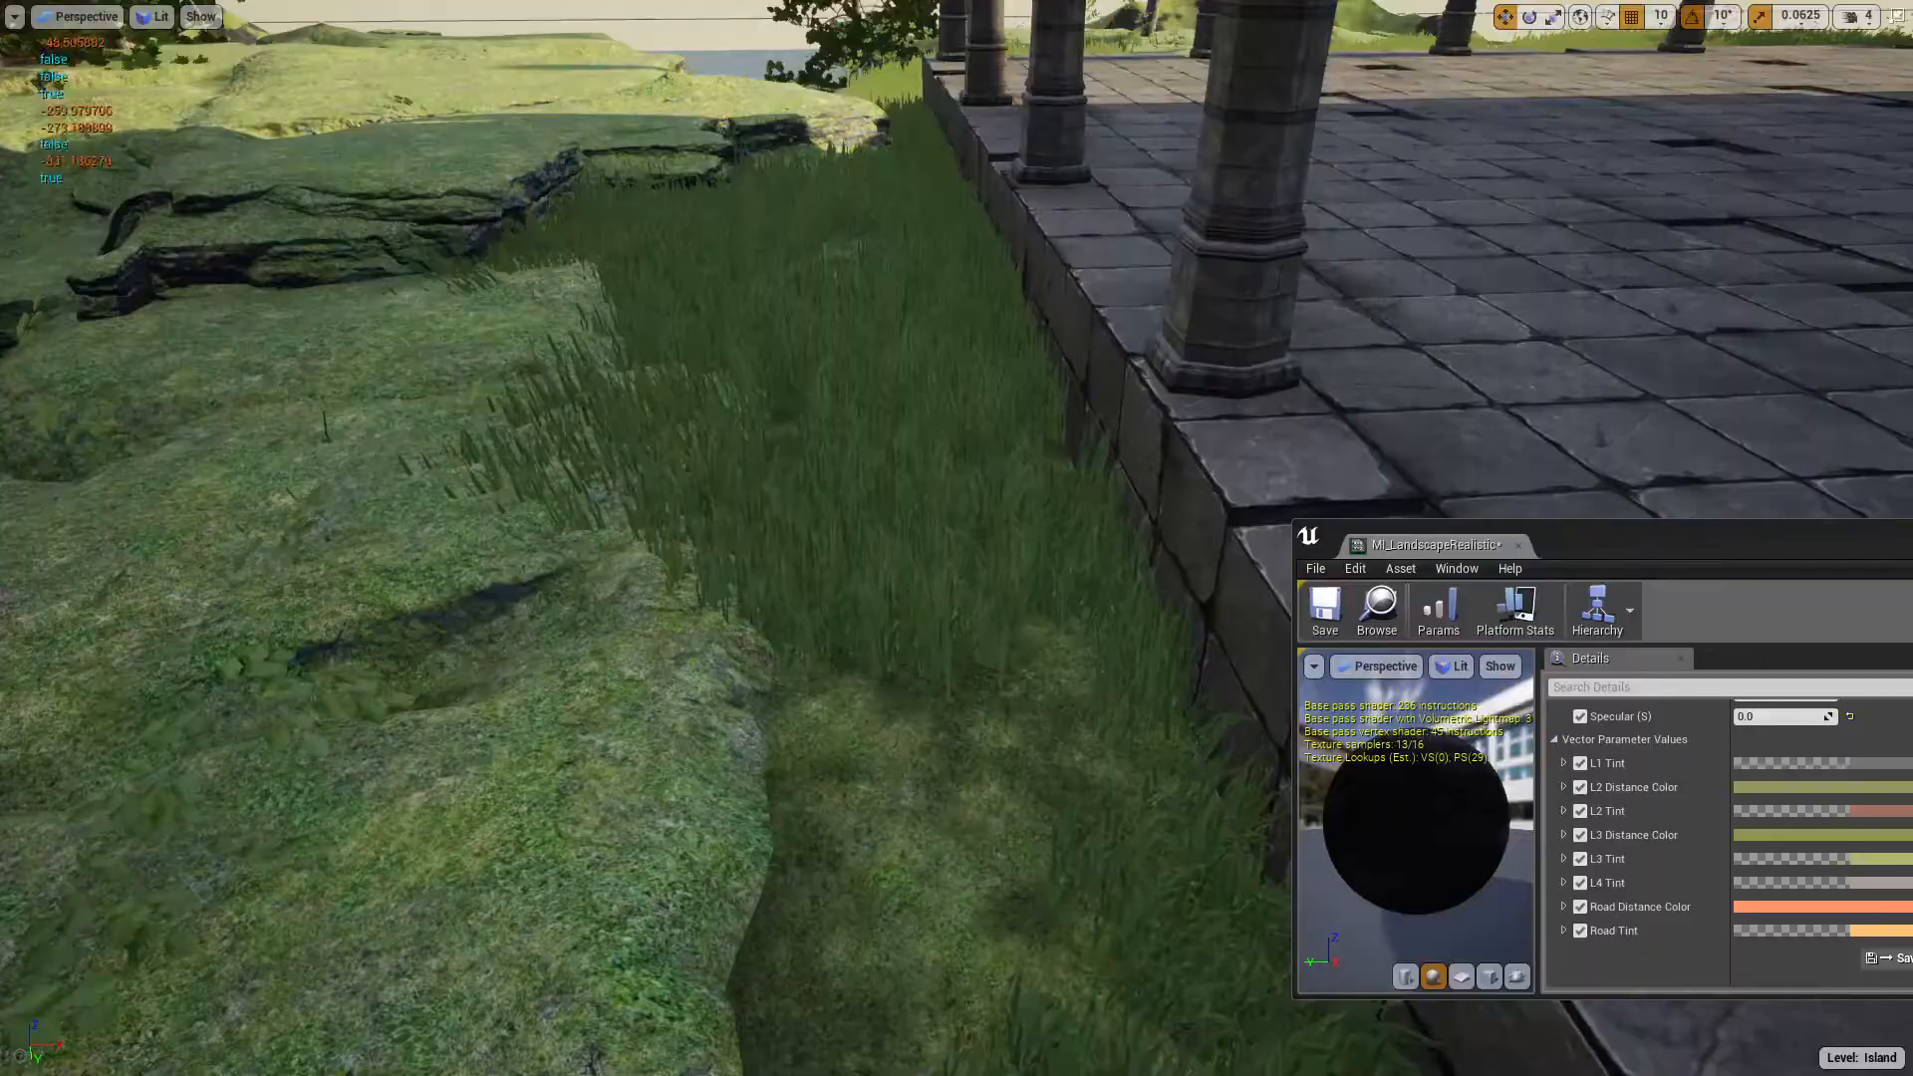
right_click_drag(896, 598, 805, 643)
right_click_drag(1102, 491, 857, 518)
key("F11")
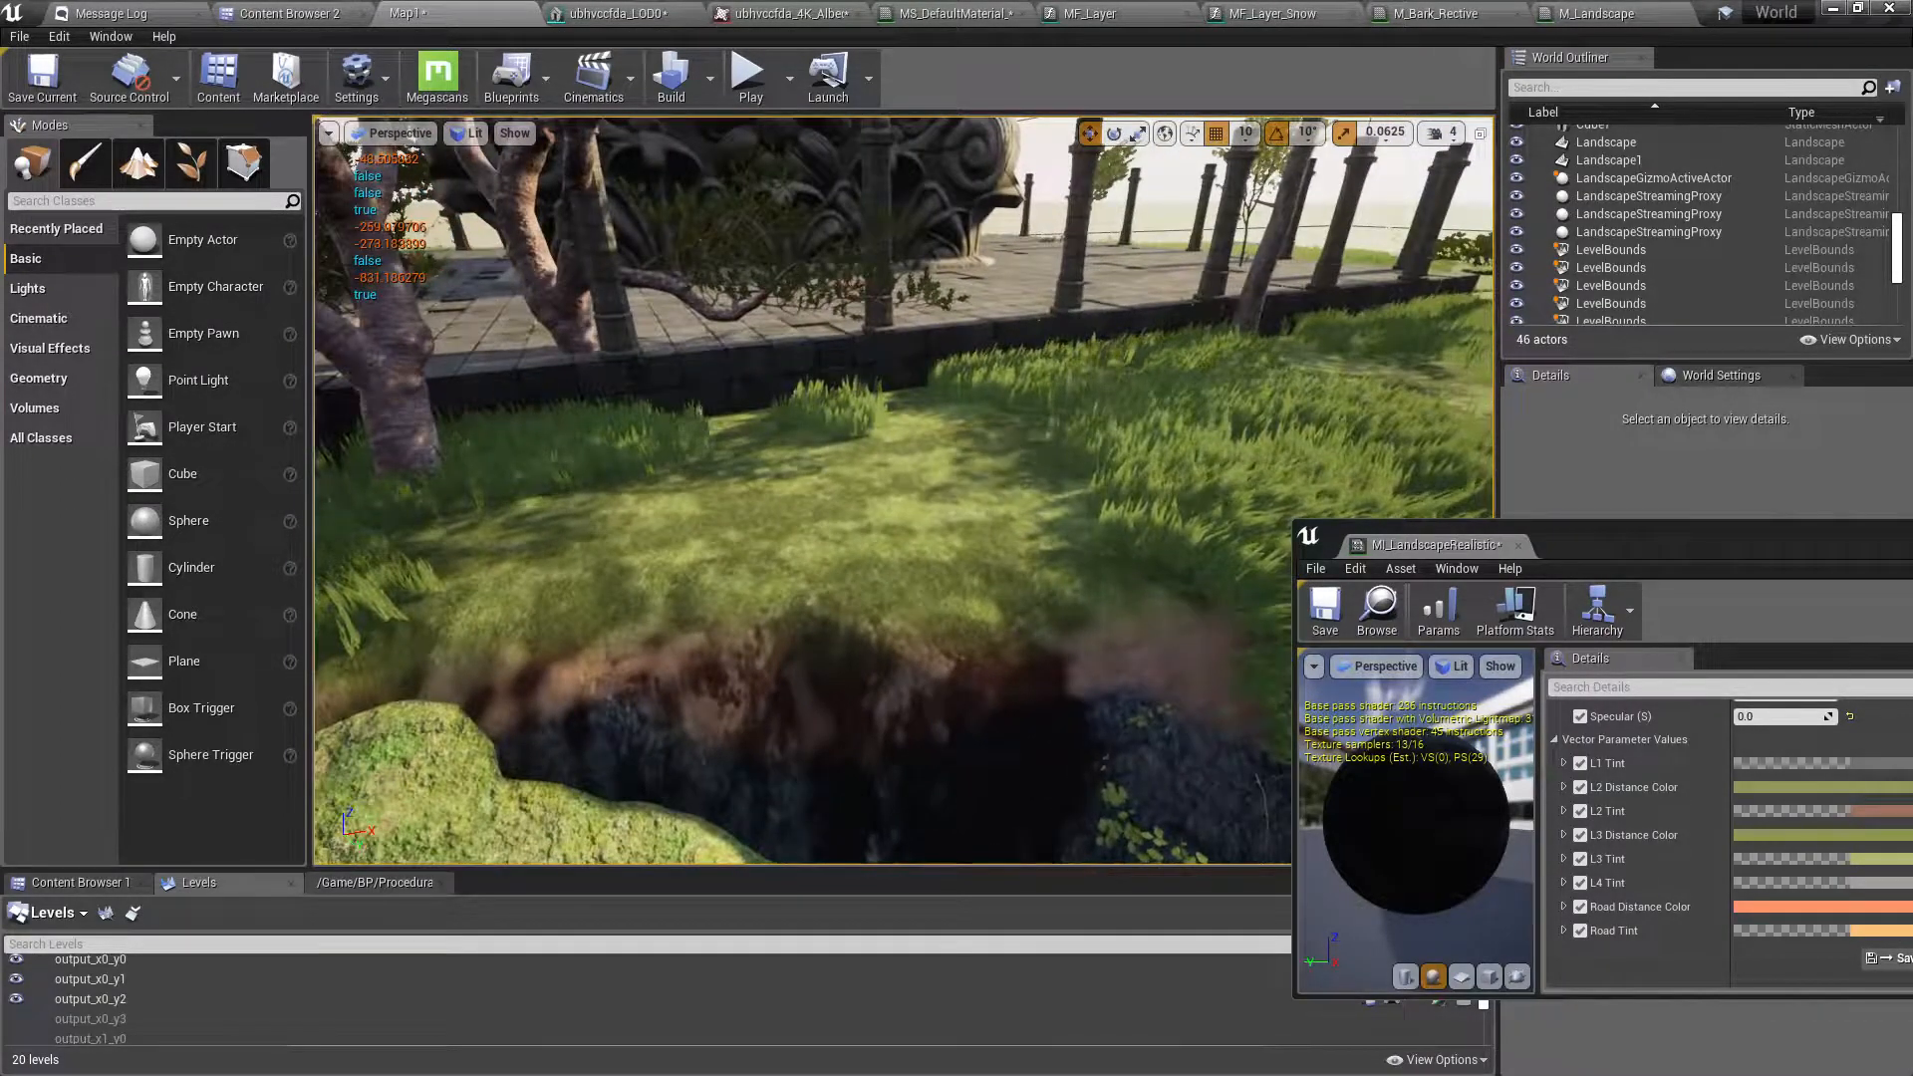
- Dock the MI_LandscapeRealistic editor in the main window and locate its L4 Texture asset, T_Rock_Sandstone_D, in the Content Browser
left_click_drag(1435, 546, 1282, 13)
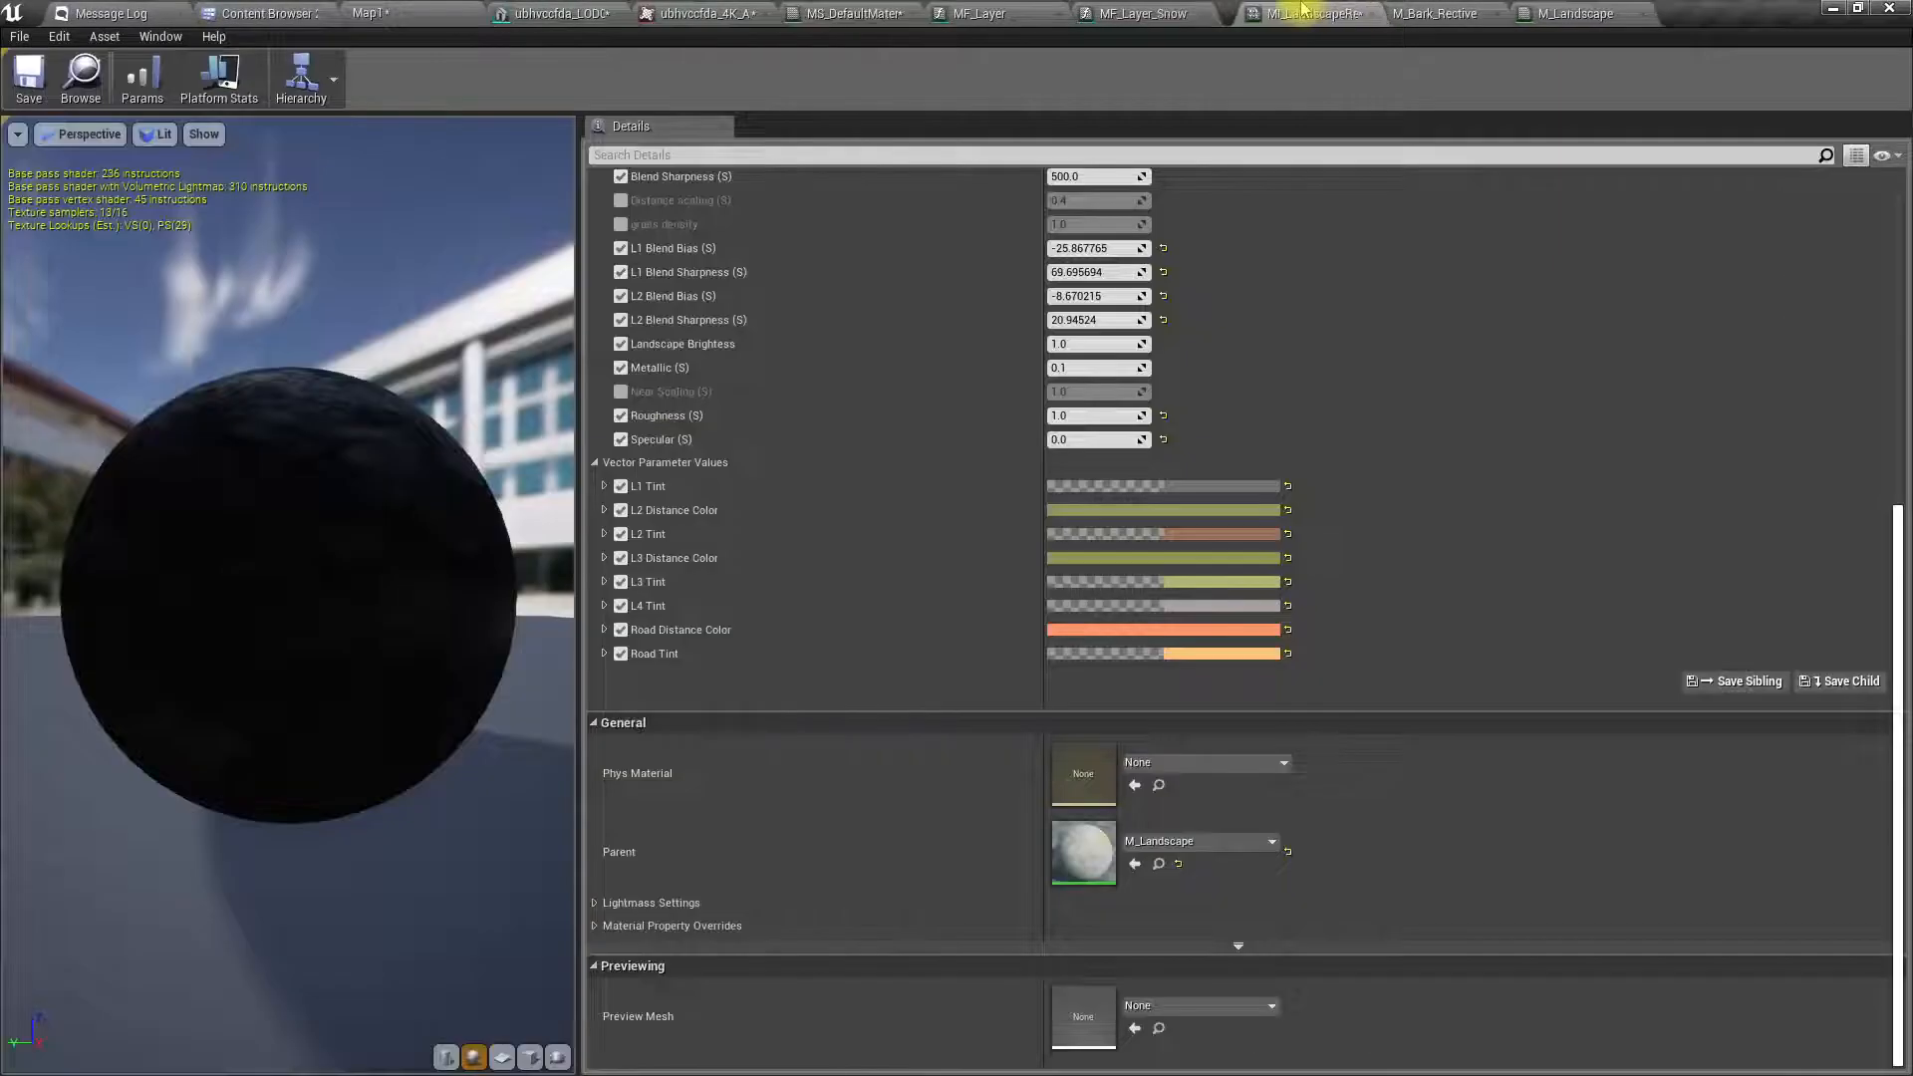
scroll(1156, 805, "up", 15)
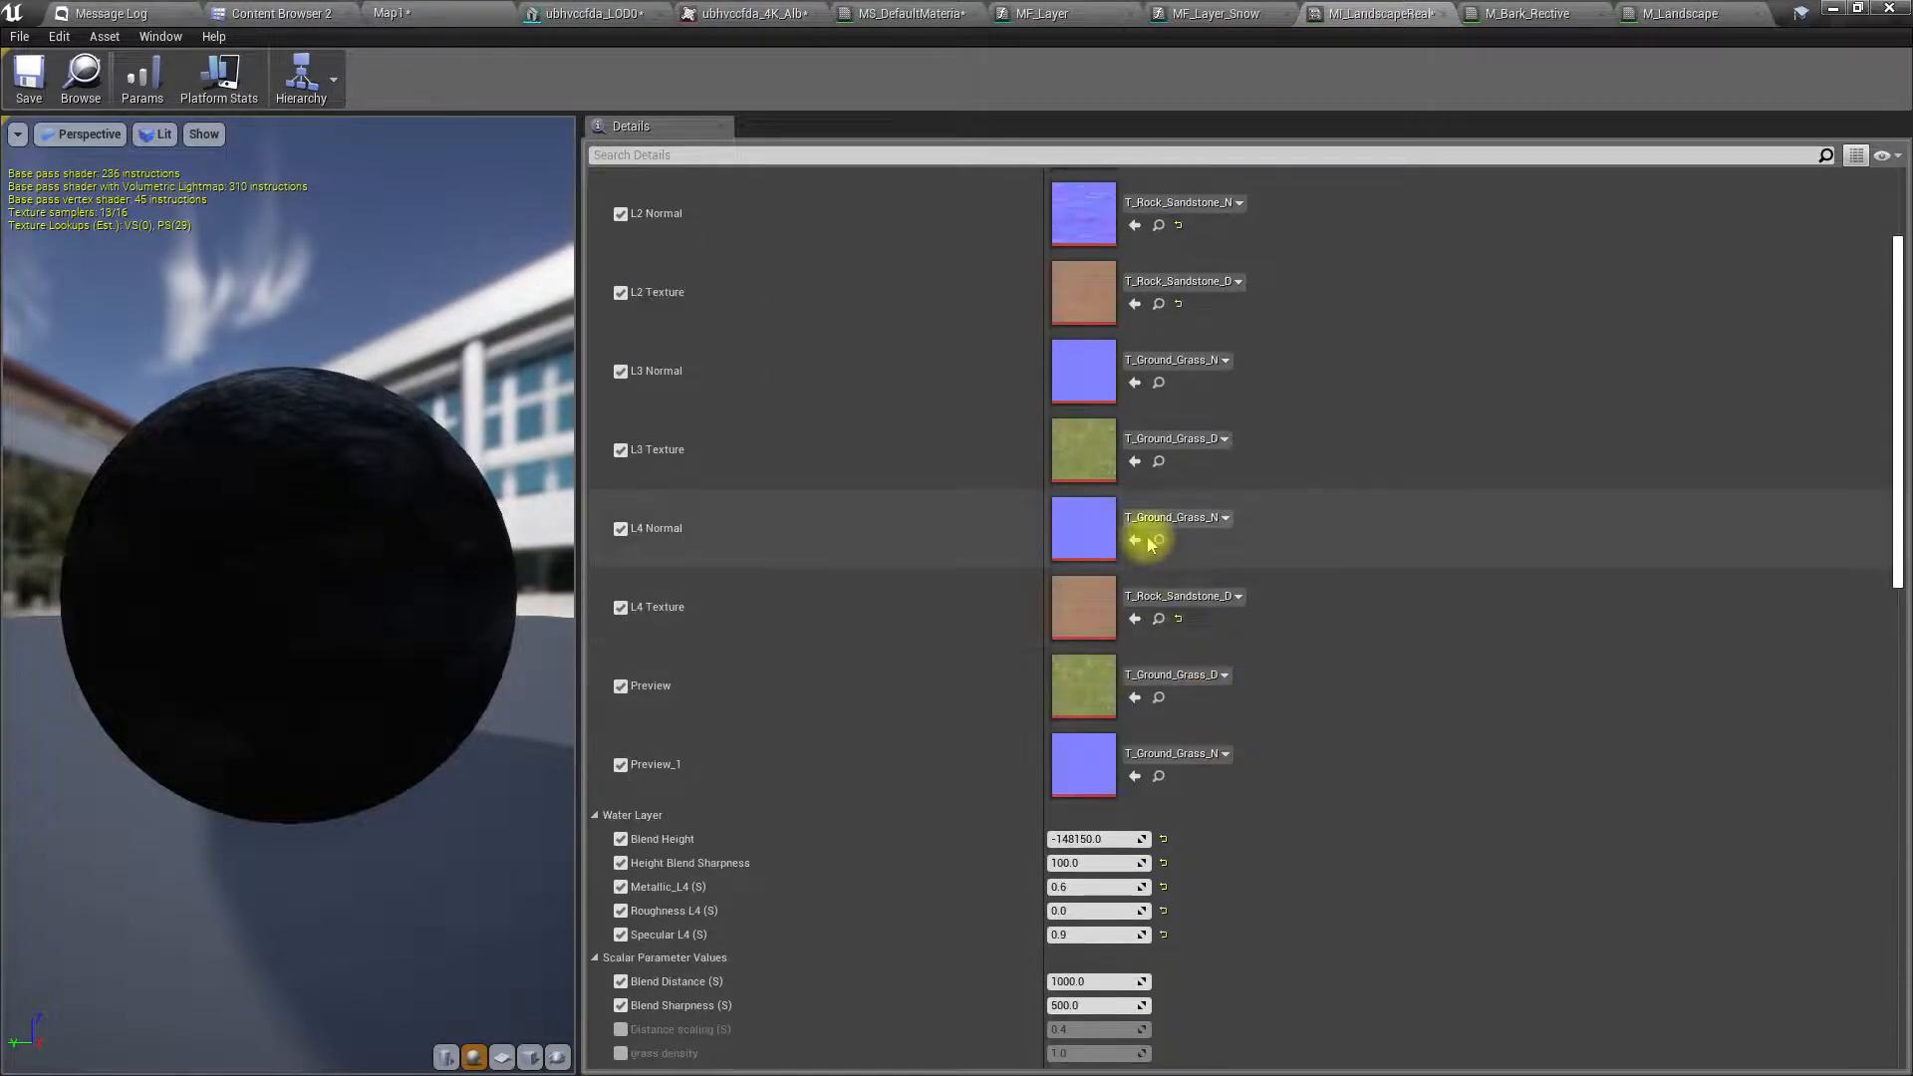
left_click(1158, 619)
- In the MS_DefaultMaterial graph, set the Top Layer texture to T_Rock_Sandstone_D and apply the material
left_click_drag(787, 558, 1063, 450)
key("Escape")
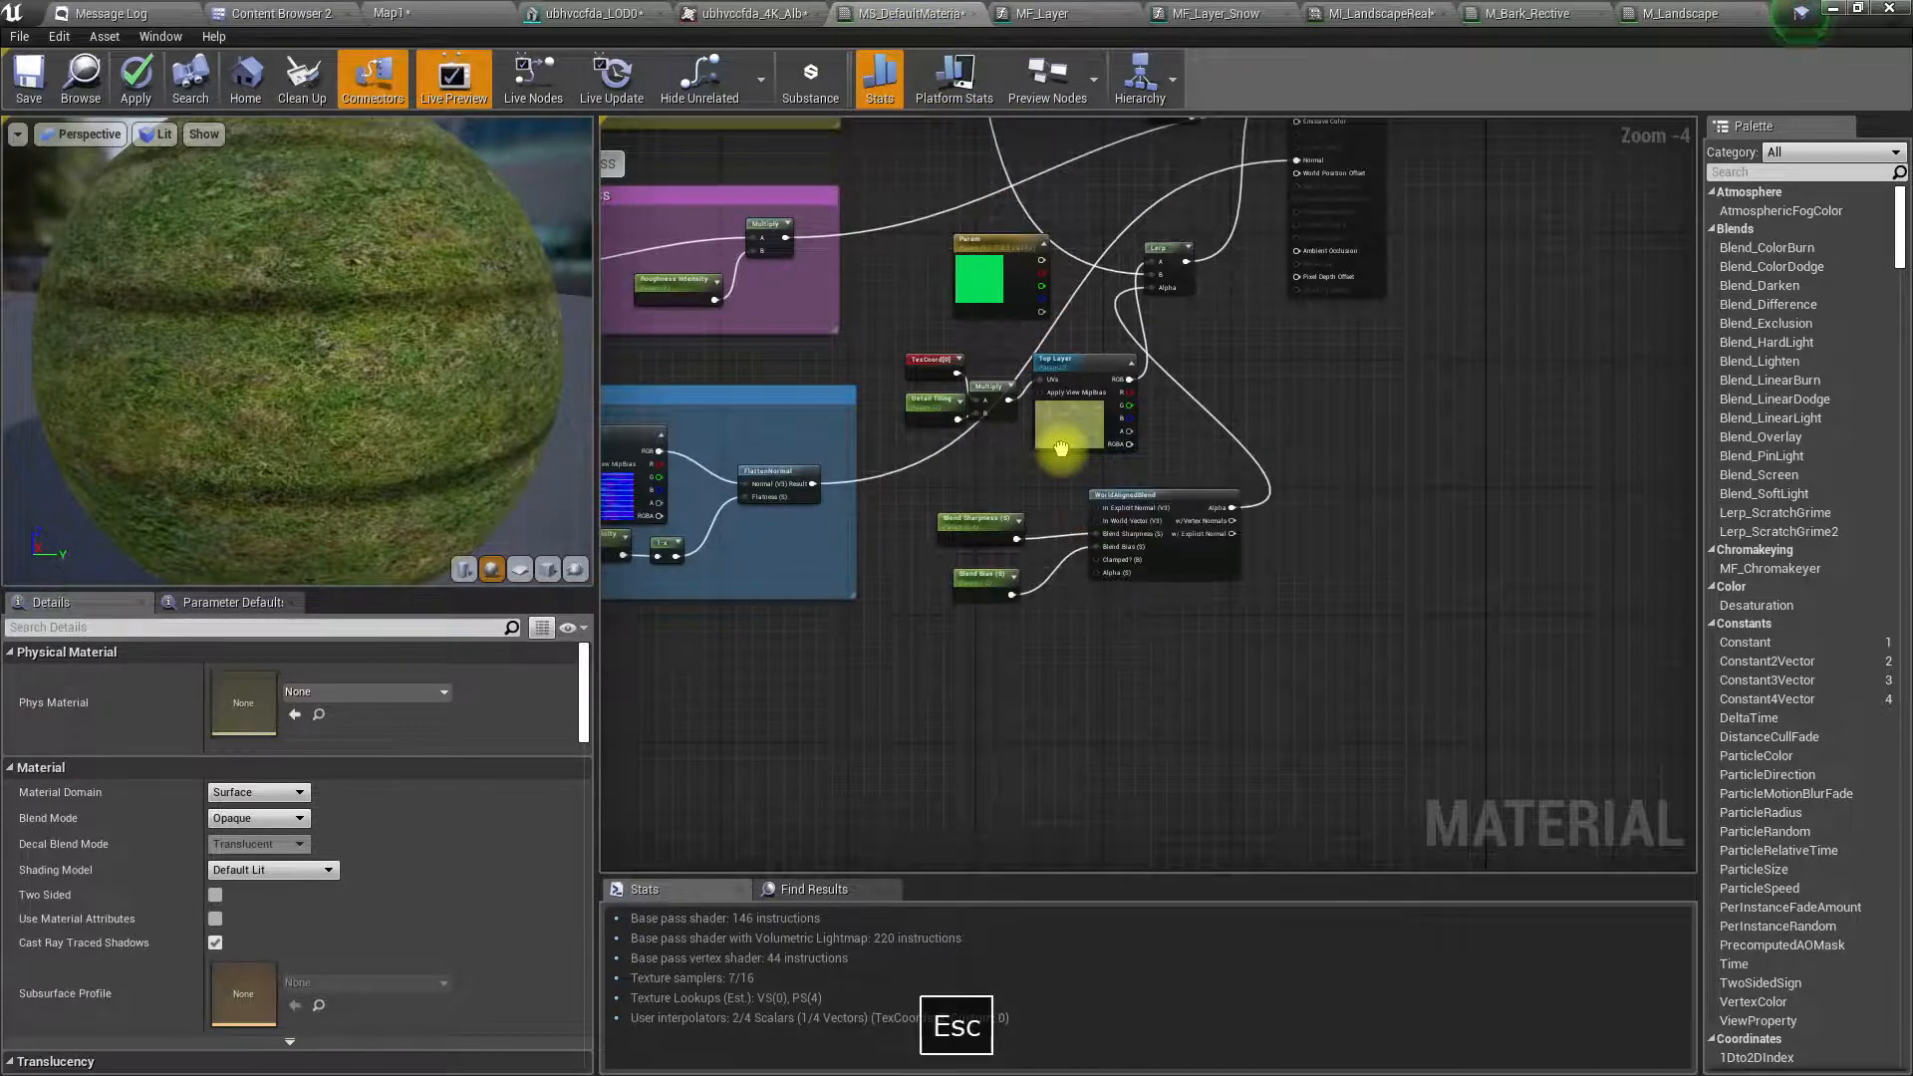
left_click(1059, 443)
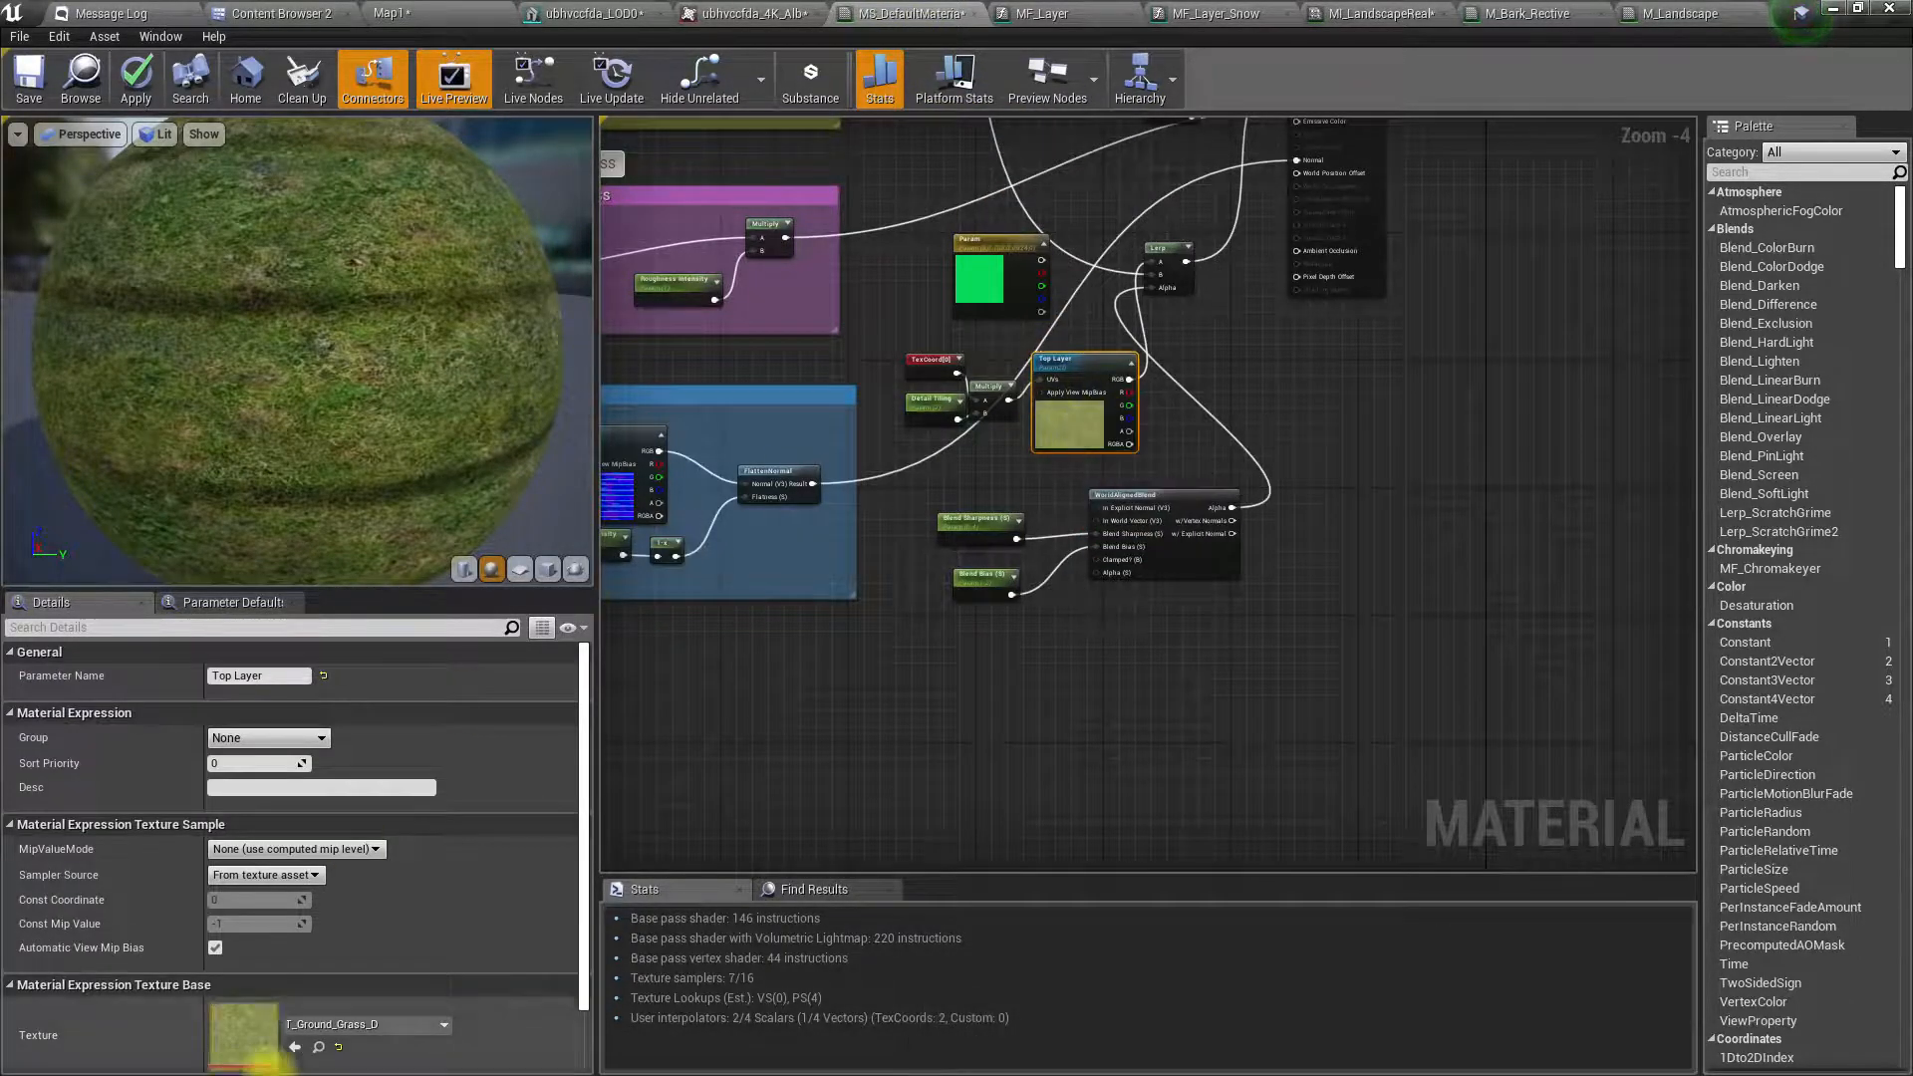
left_click(379, 1024)
type("sandsto")
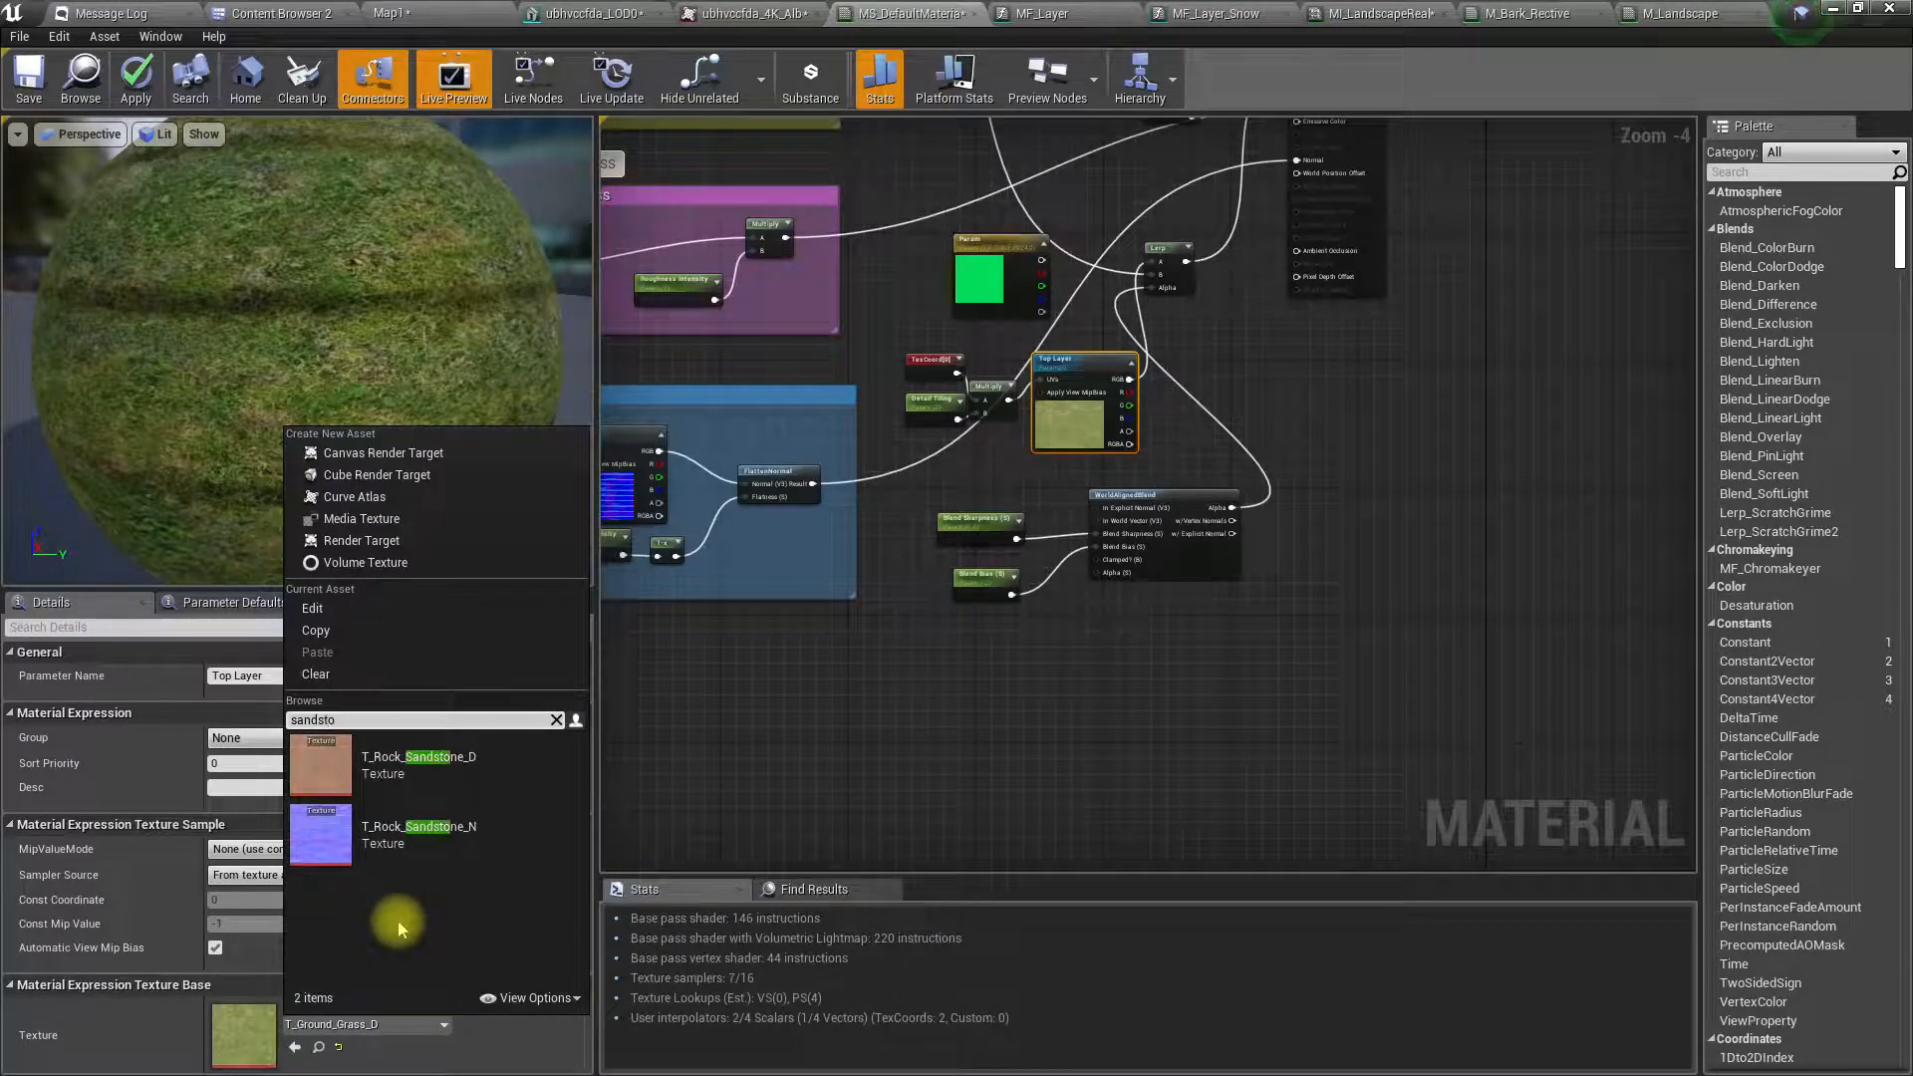
left_click(423, 764)
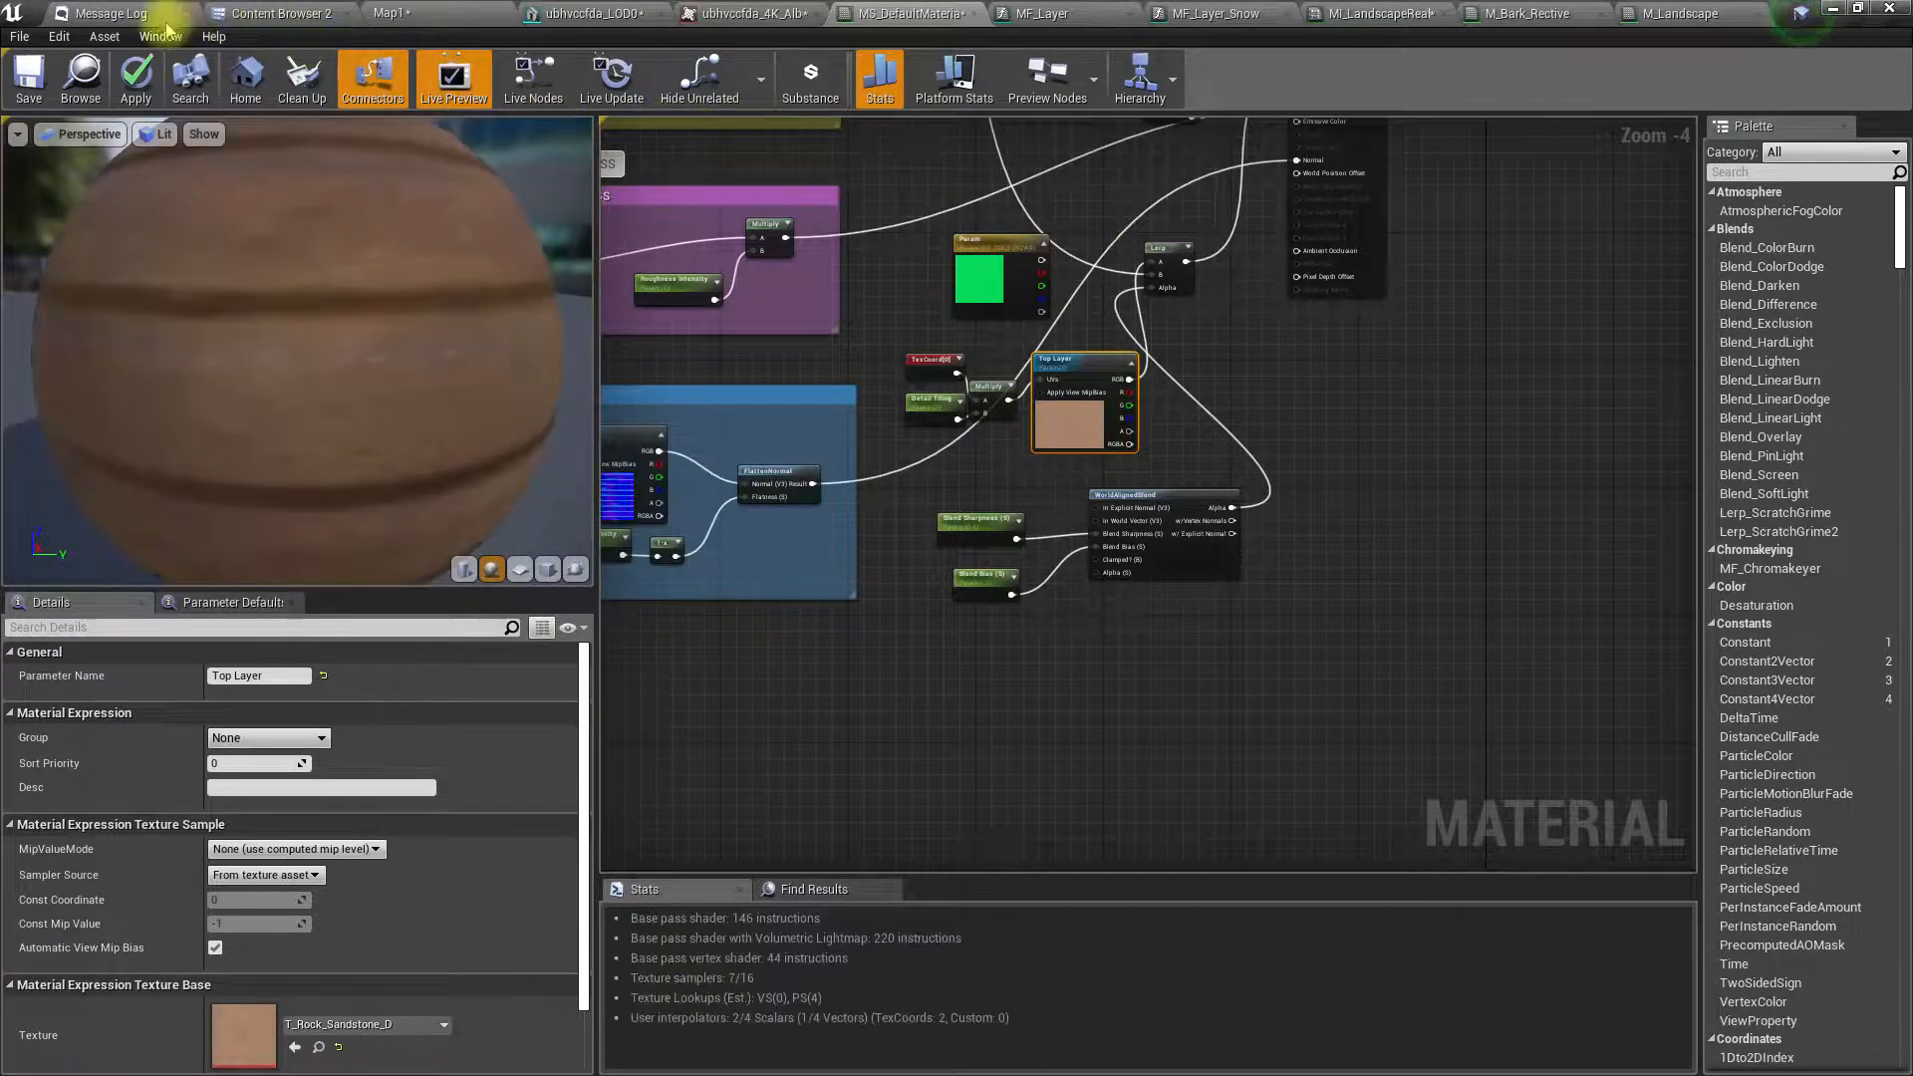
left_click_drag(282, 239, 319, 254)
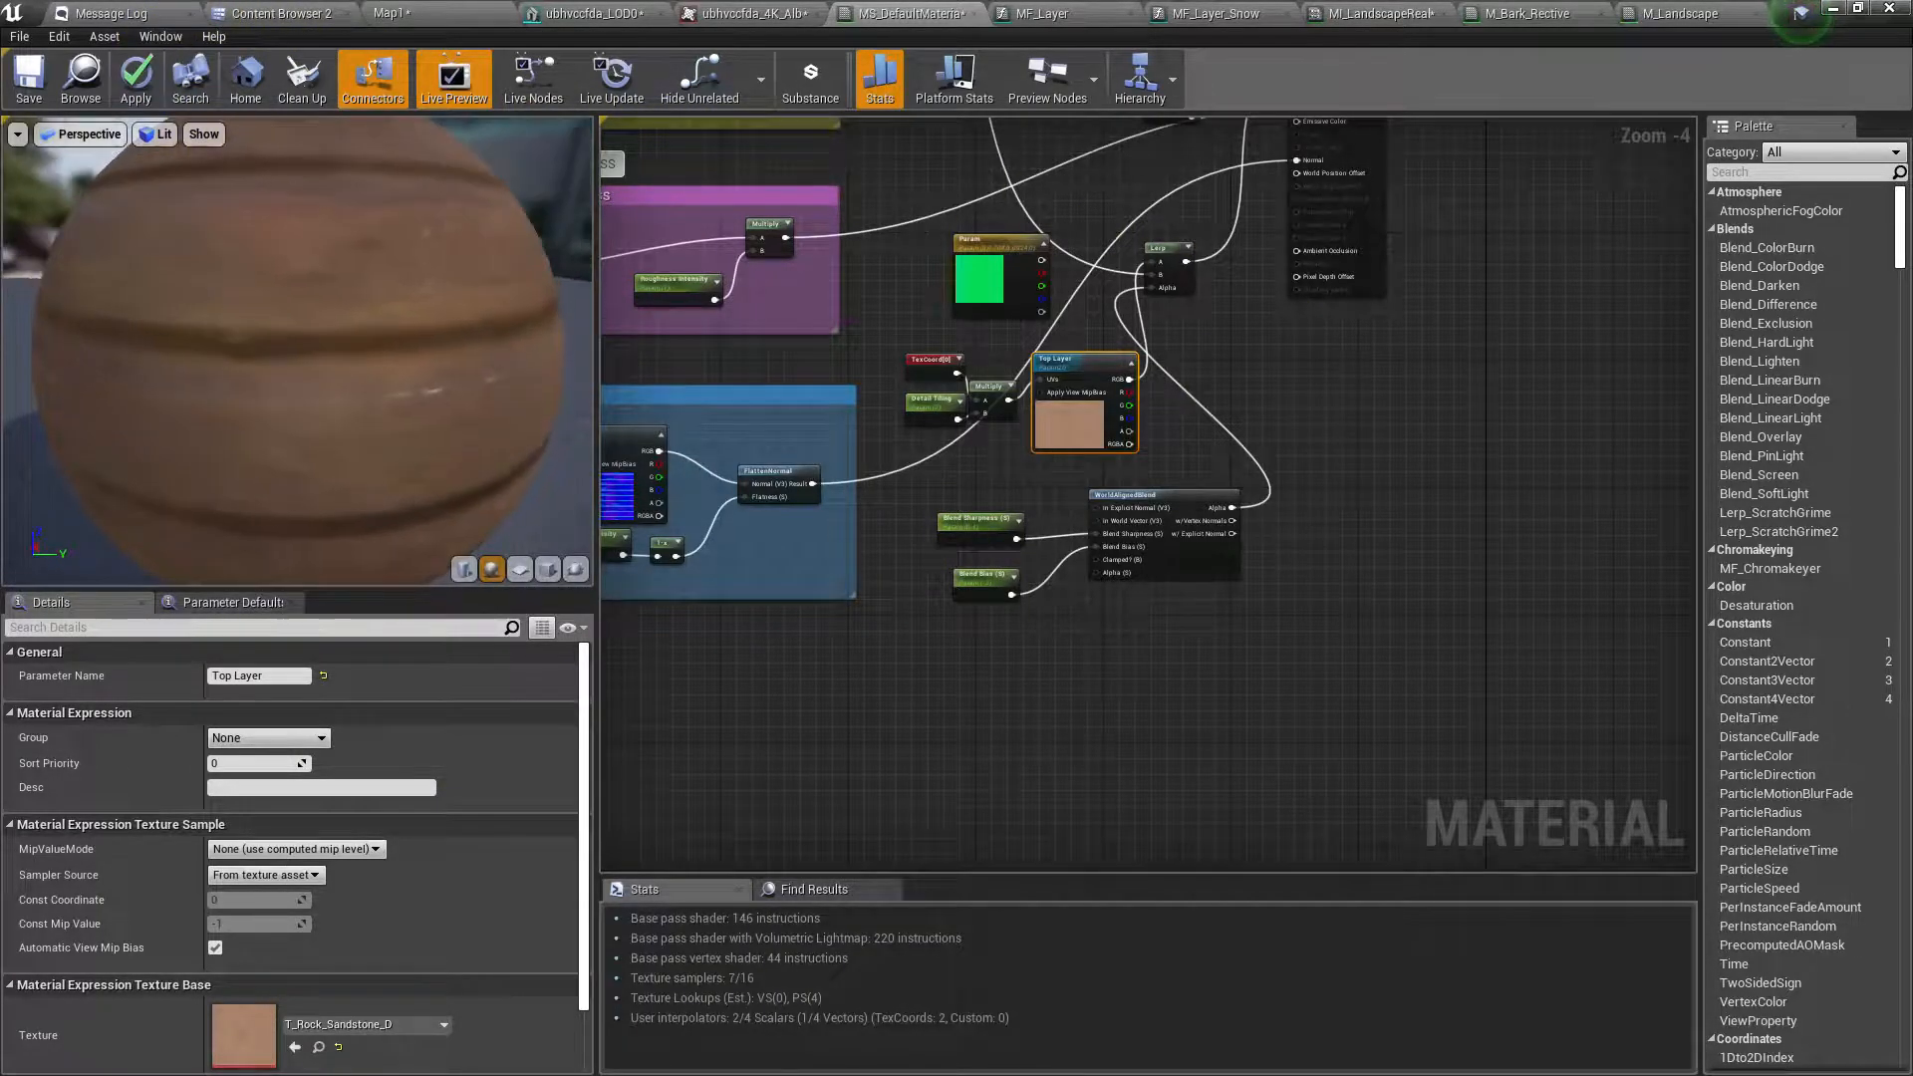
left_click(139, 88)
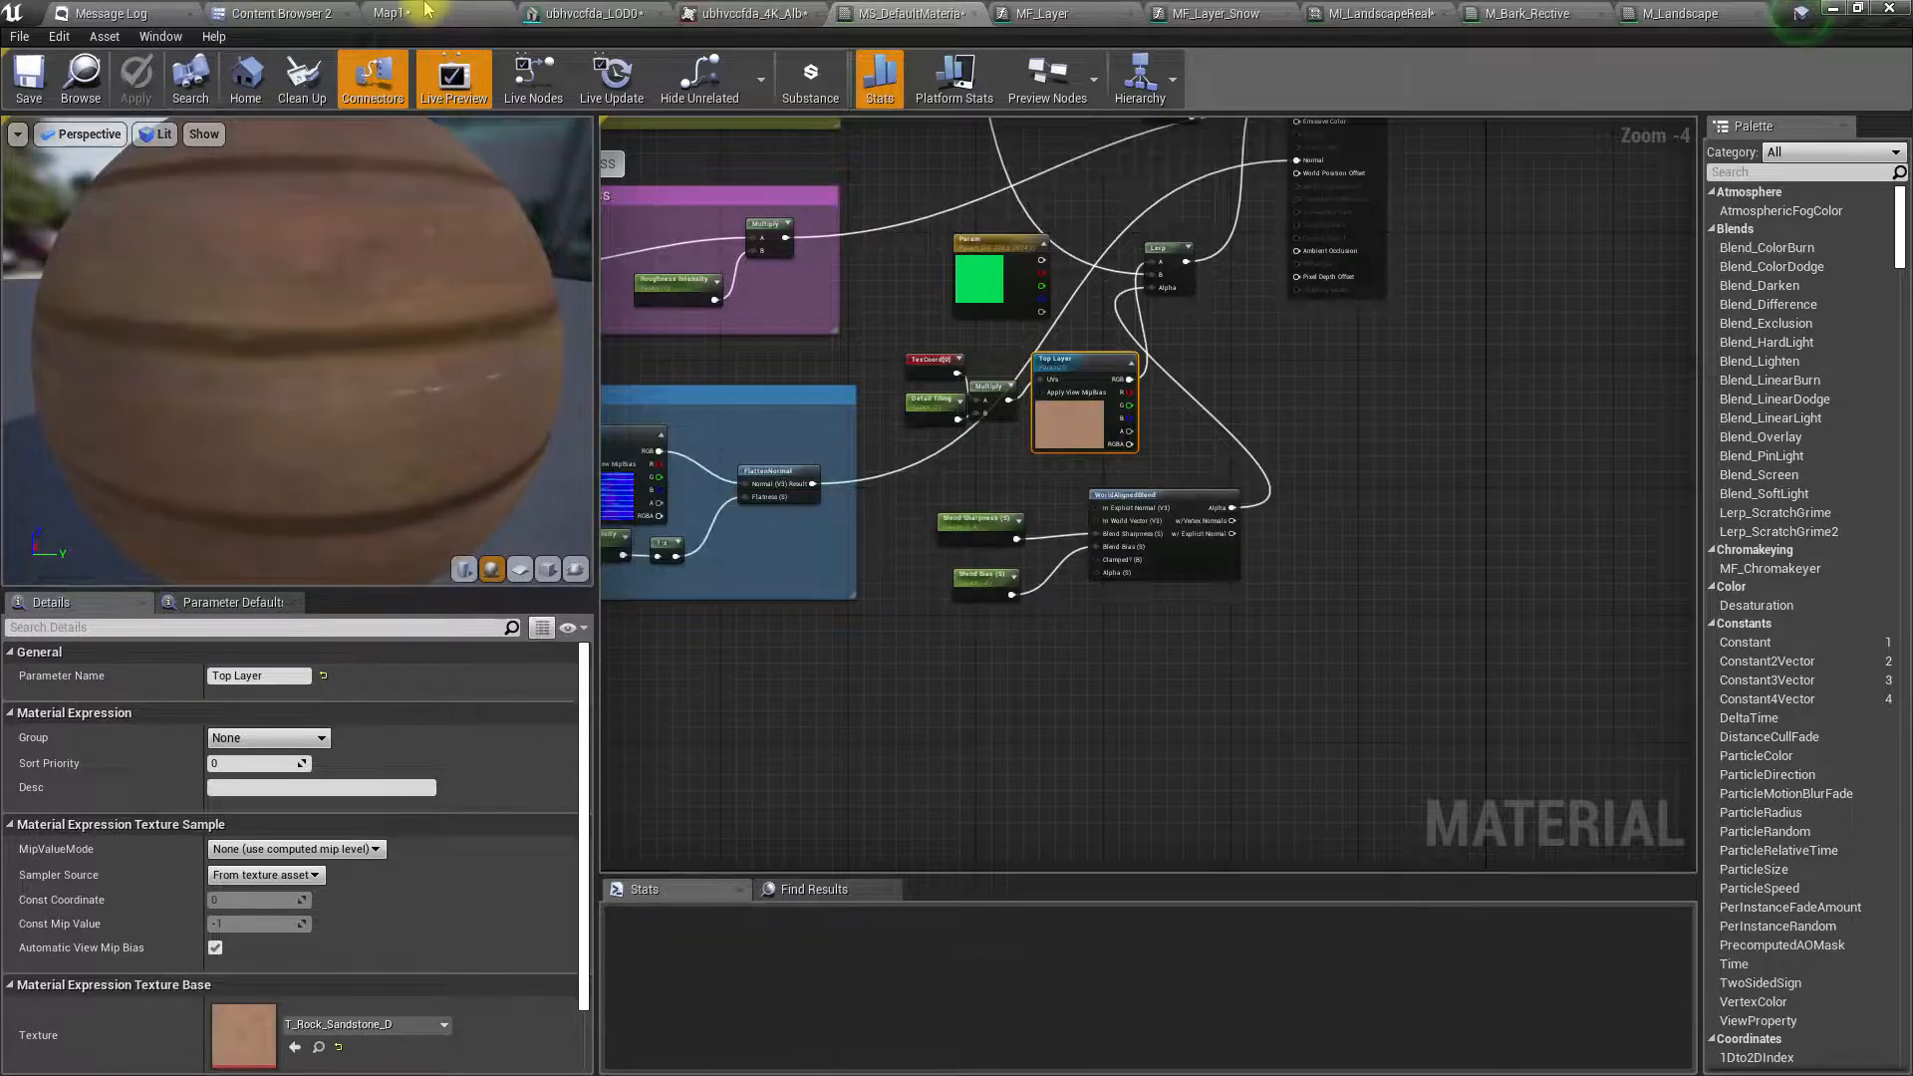
- Return to the Map1 level and inspect the sandstone top layer on the cliffs against the neighbouring landscape
left_click(446, 12)
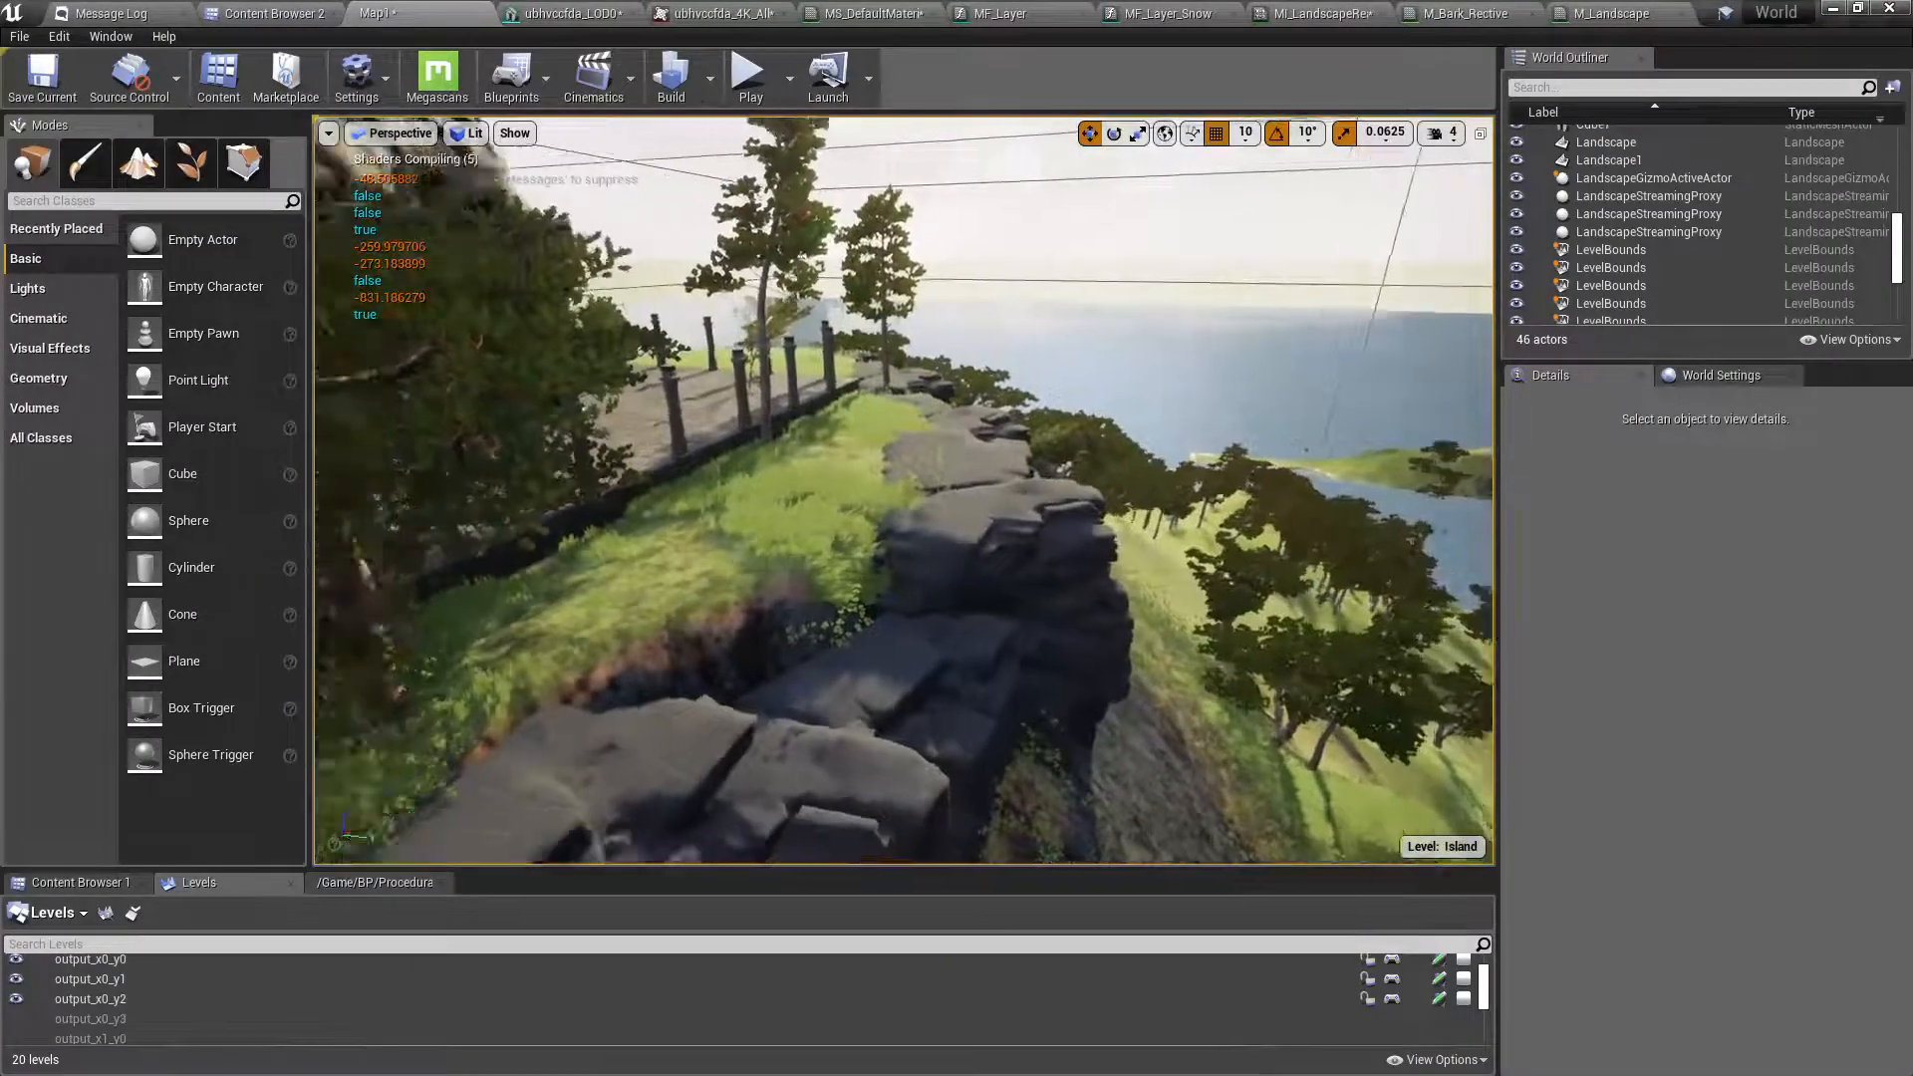
right_click_drag(902, 489, 717, 528)
right_click_drag(937, 548, 877, 508)
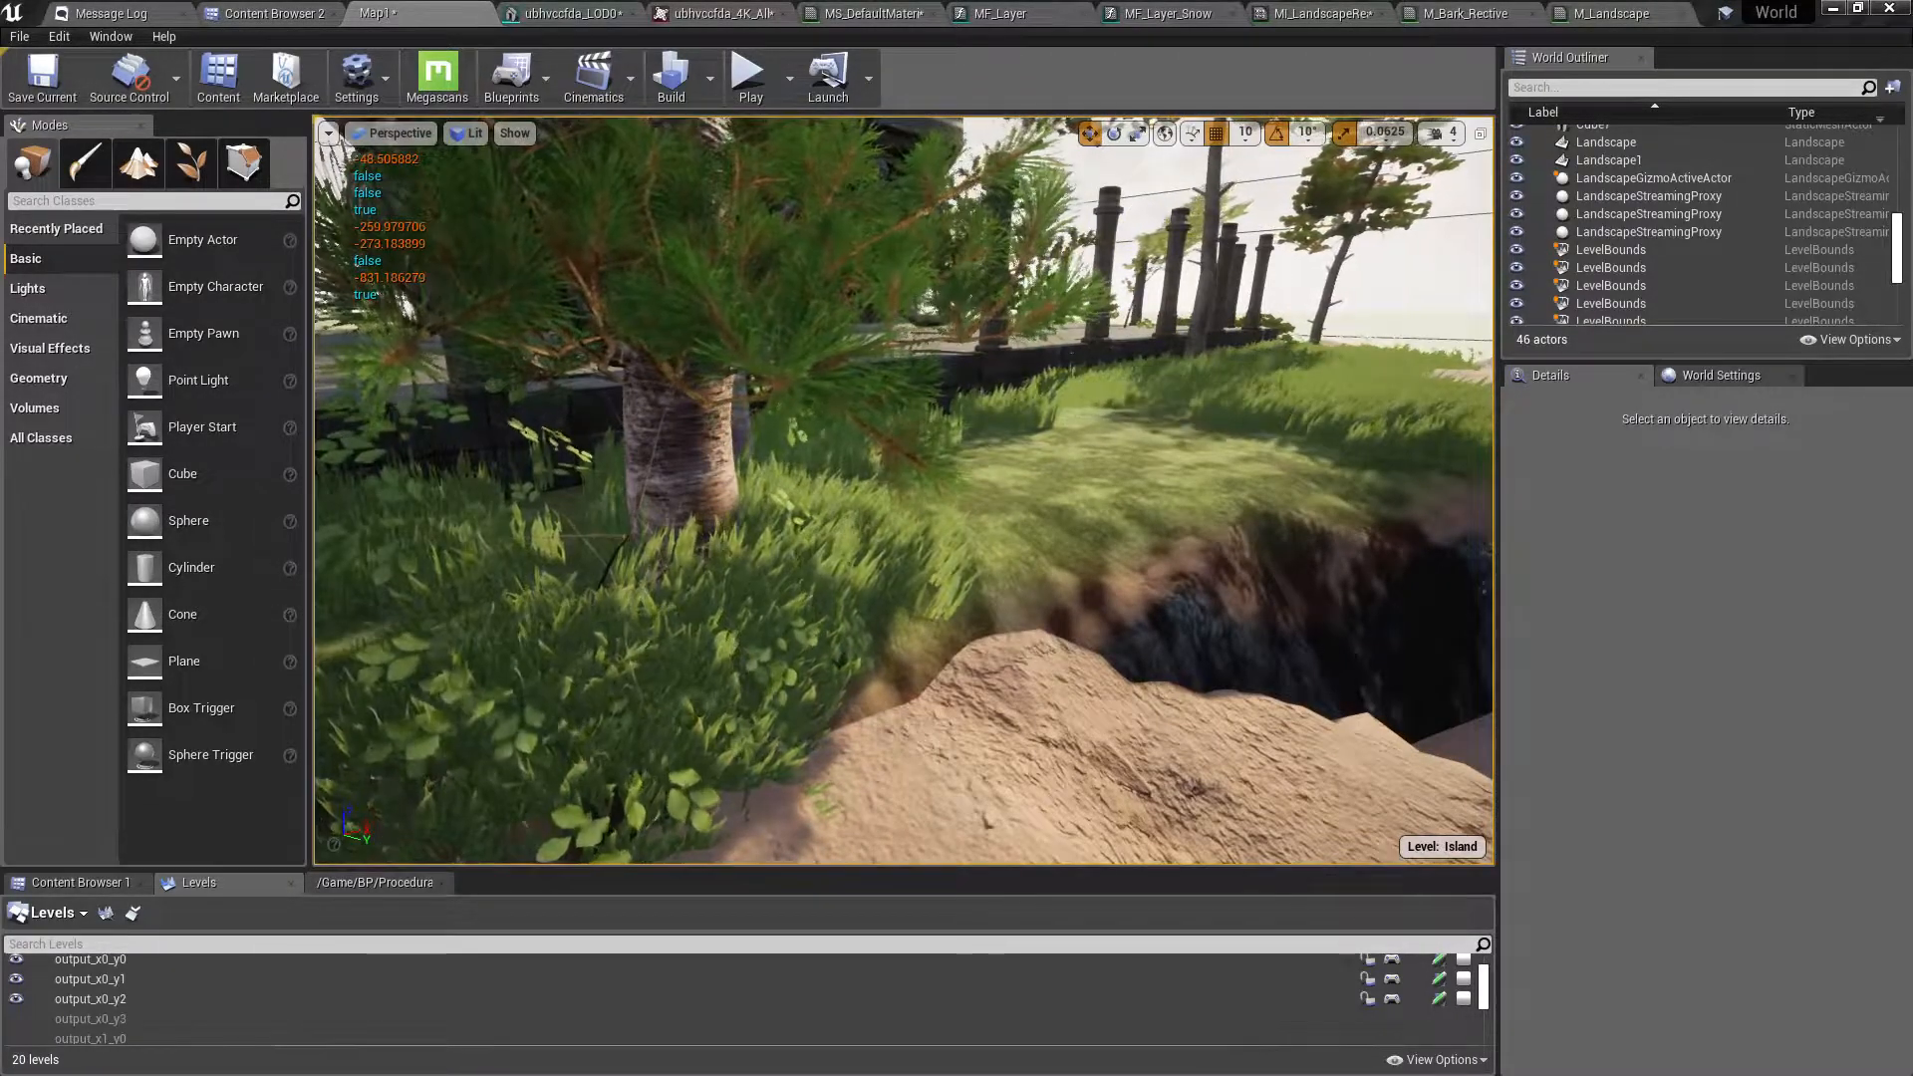
right_click_drag(713, 664, 857, 658)
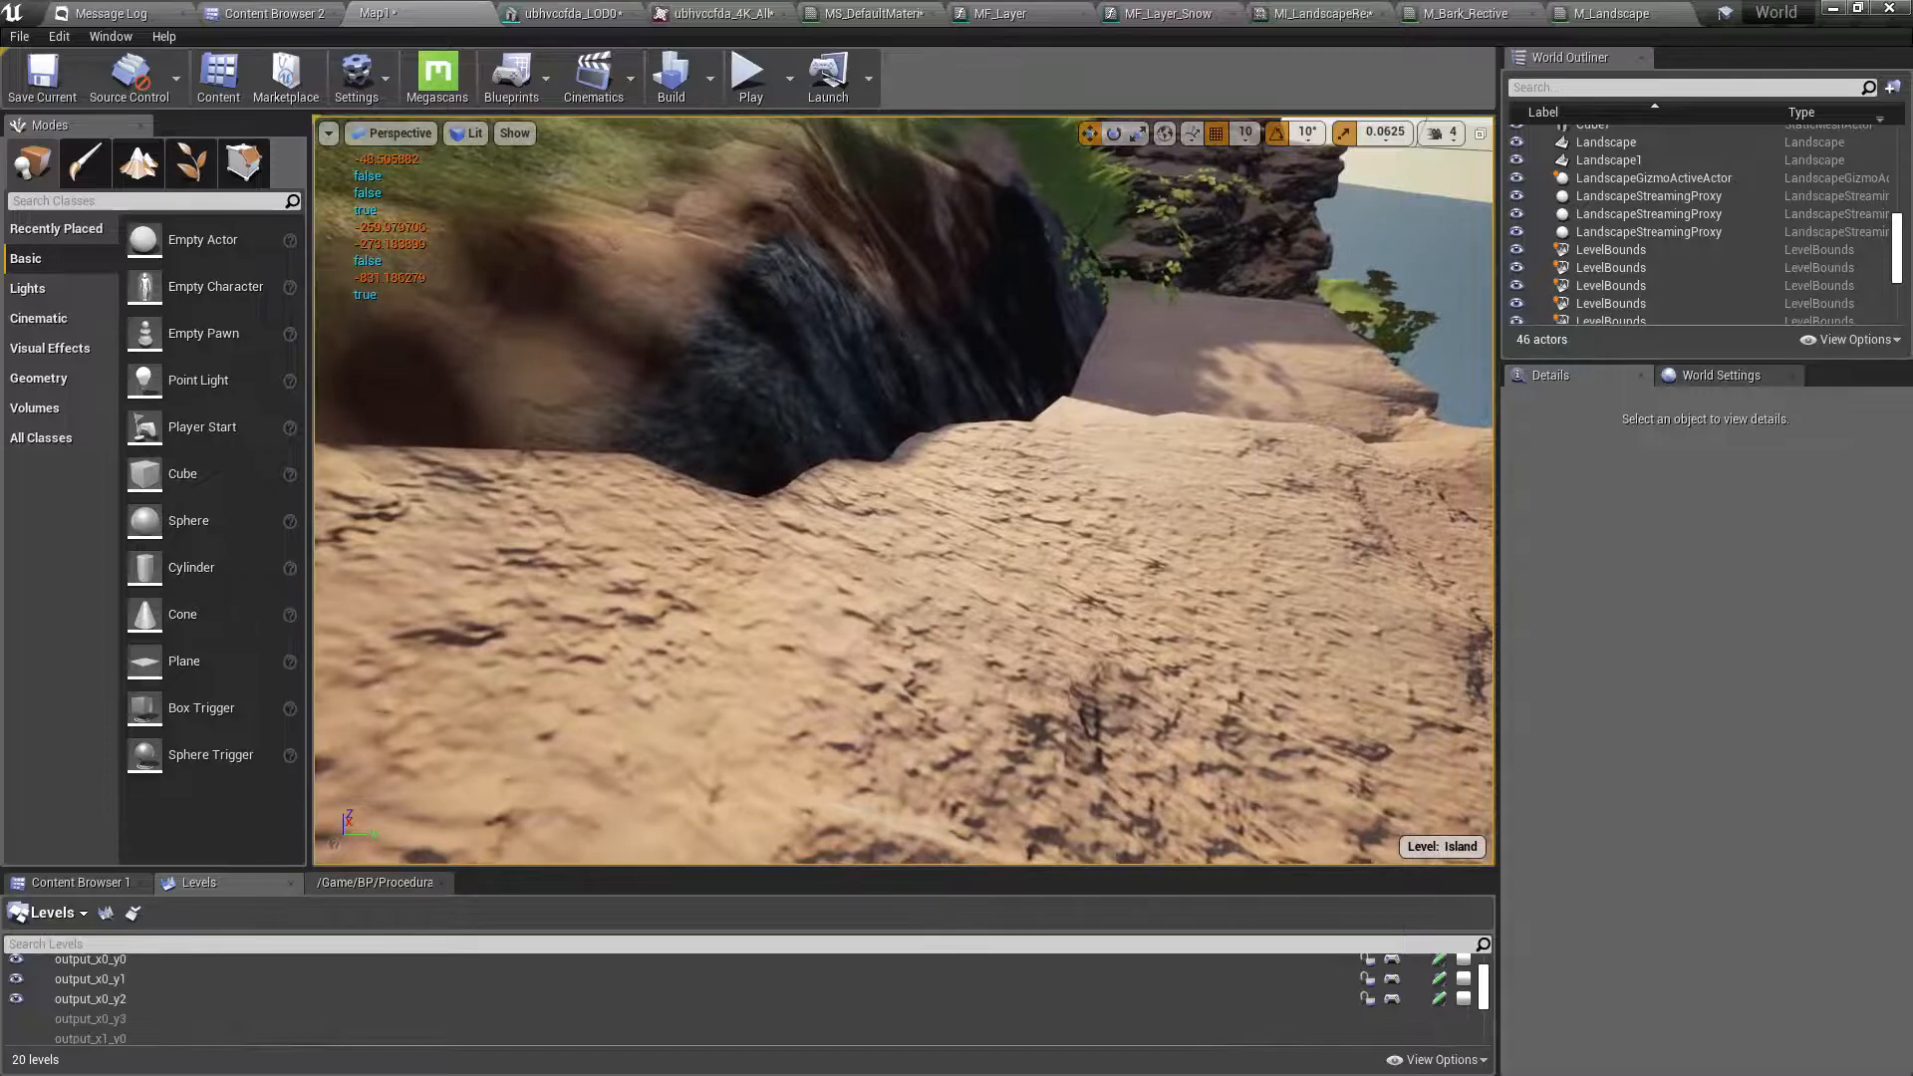
- Examine the sandstone-topped cliff against the adjoining grass and rock up close, and from a distance below the statue
right_click_drag(902, 490, 499, 458)
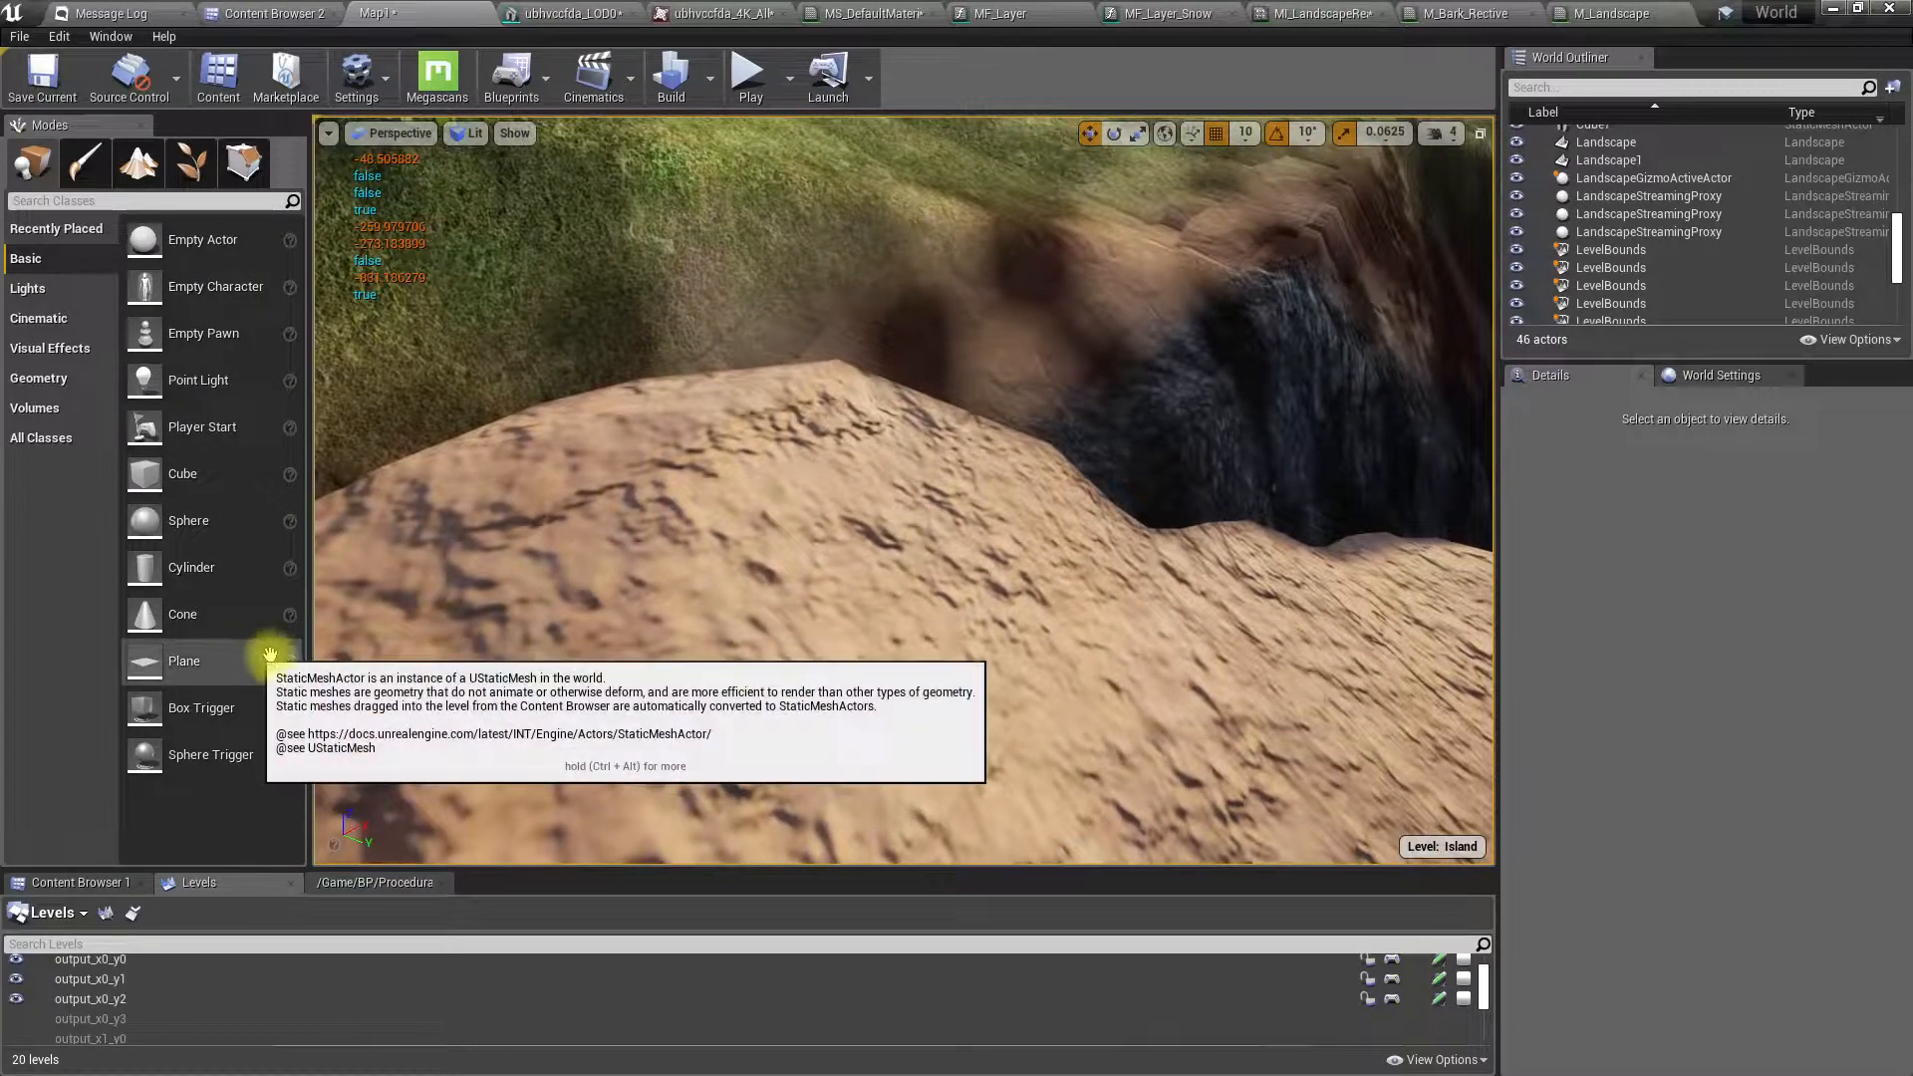
right_click_drag(581, 630, 697, 548)
right_click_drag(591, 633, 563, 582)
right_click_drag(412, 722, 426, 736)
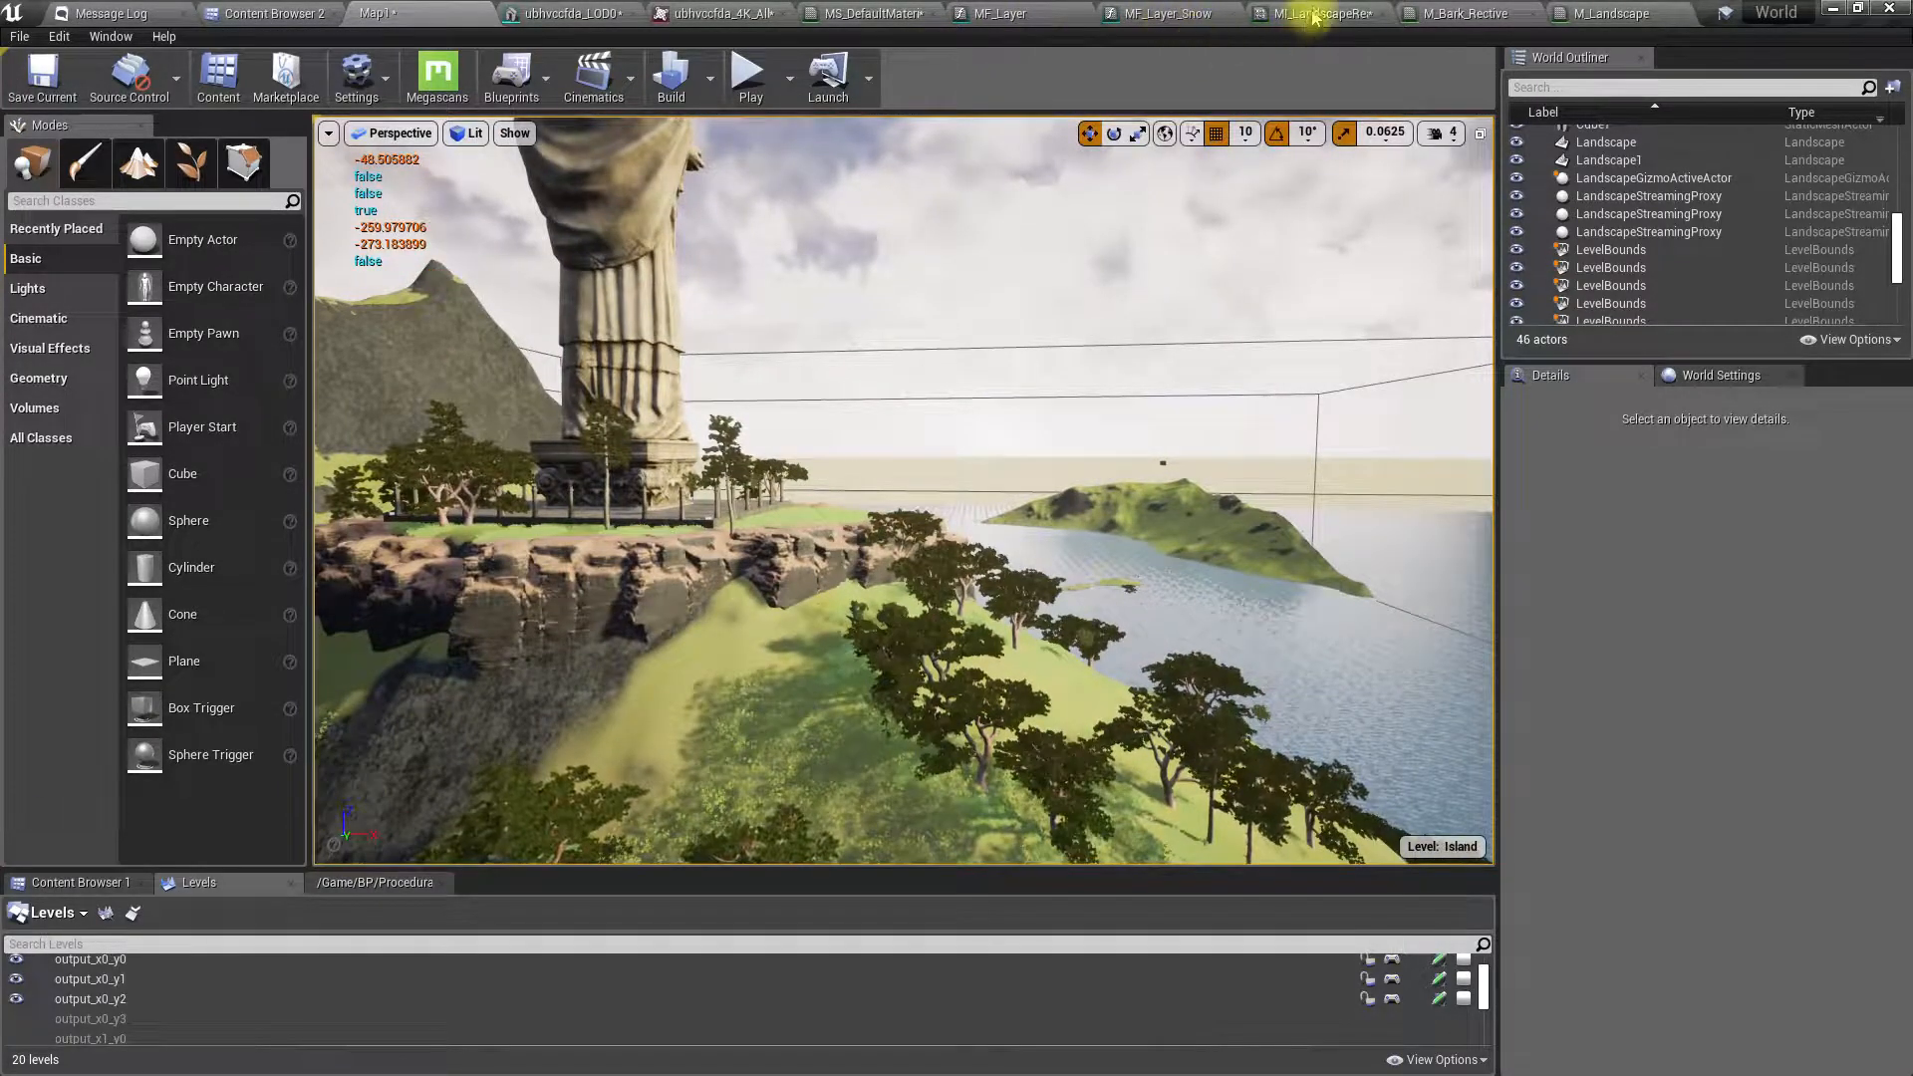
- In the MS_DefaultMaterial_CP graph, connect the original albedo Lerp directly to Base Color, bypassing the top-layer blend, and apply the material
left_click(1315, 14)
left_click(1672, 12)
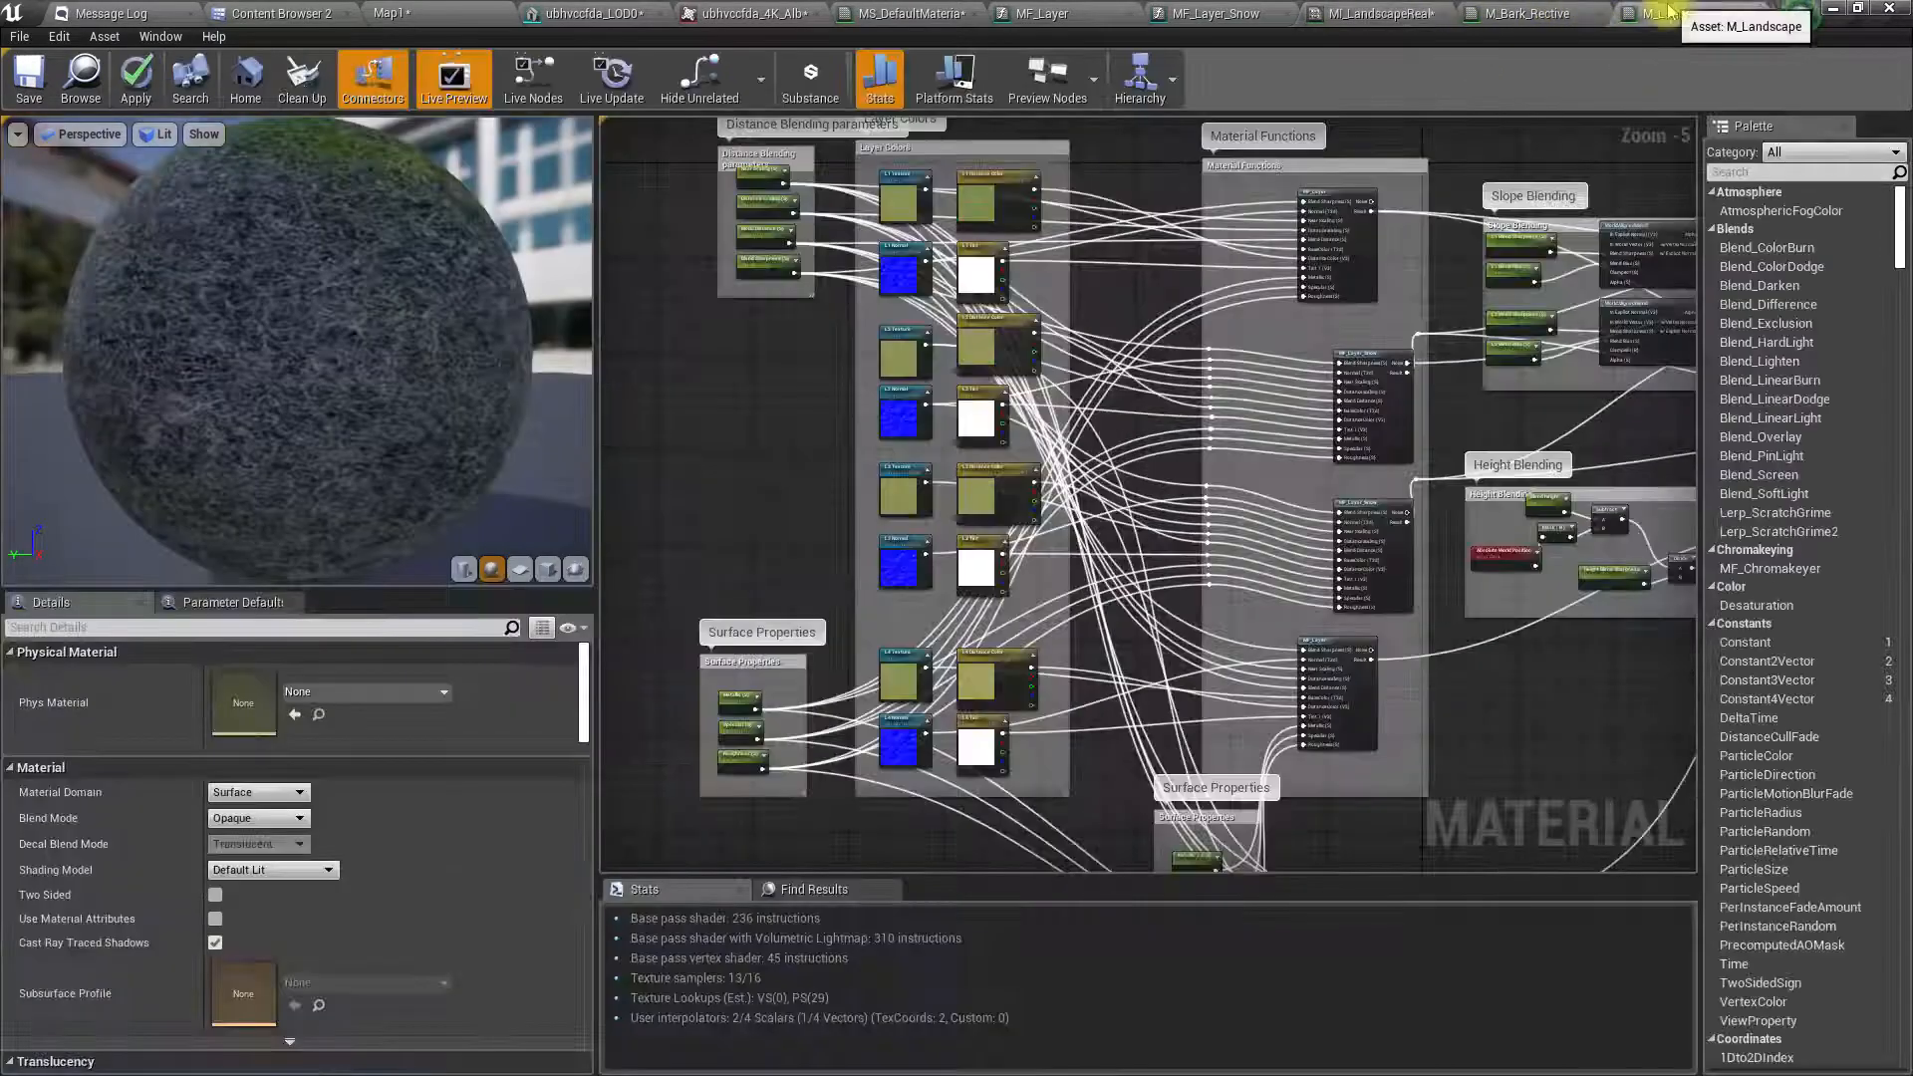
left_click(909, 13)
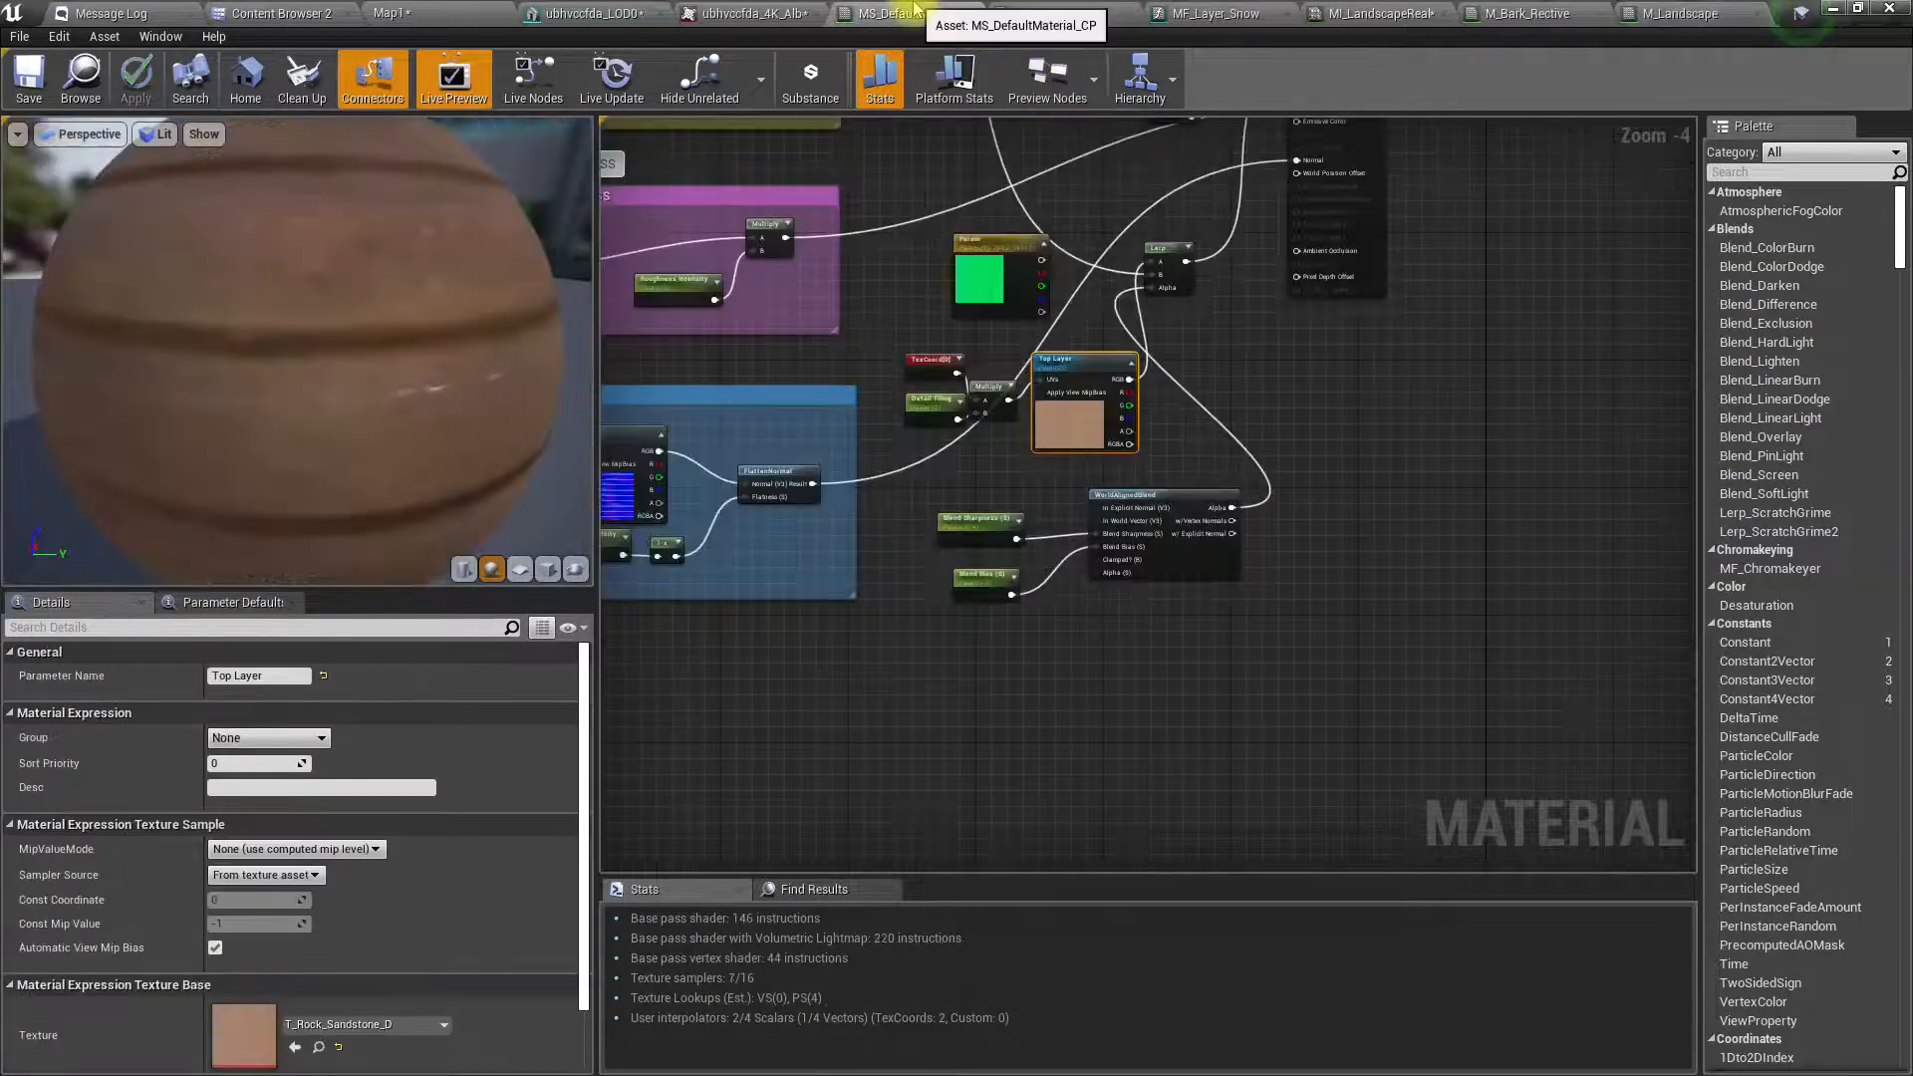
right_click_drag(1093, 316, 1054, 475)
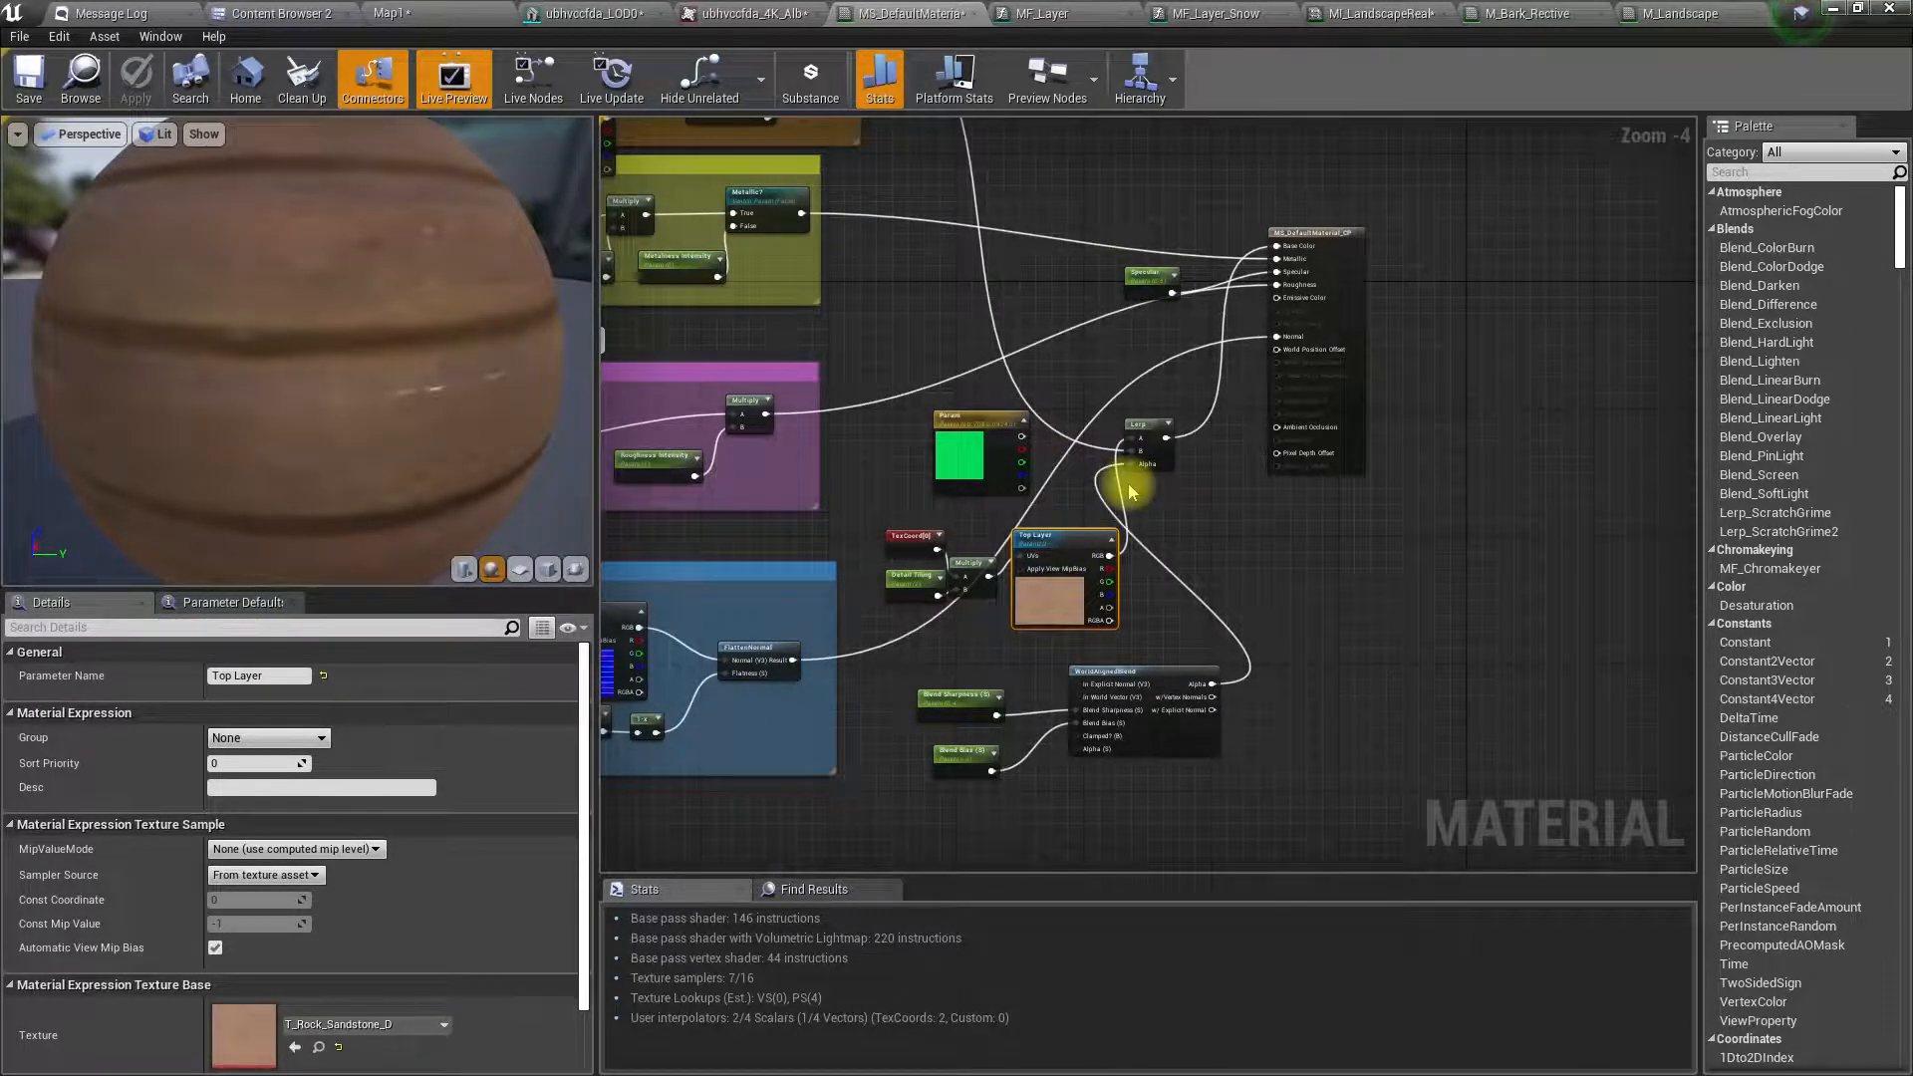
scroll(1096, 508, "up", 4)
scroll(1174, 632, "down", 3)
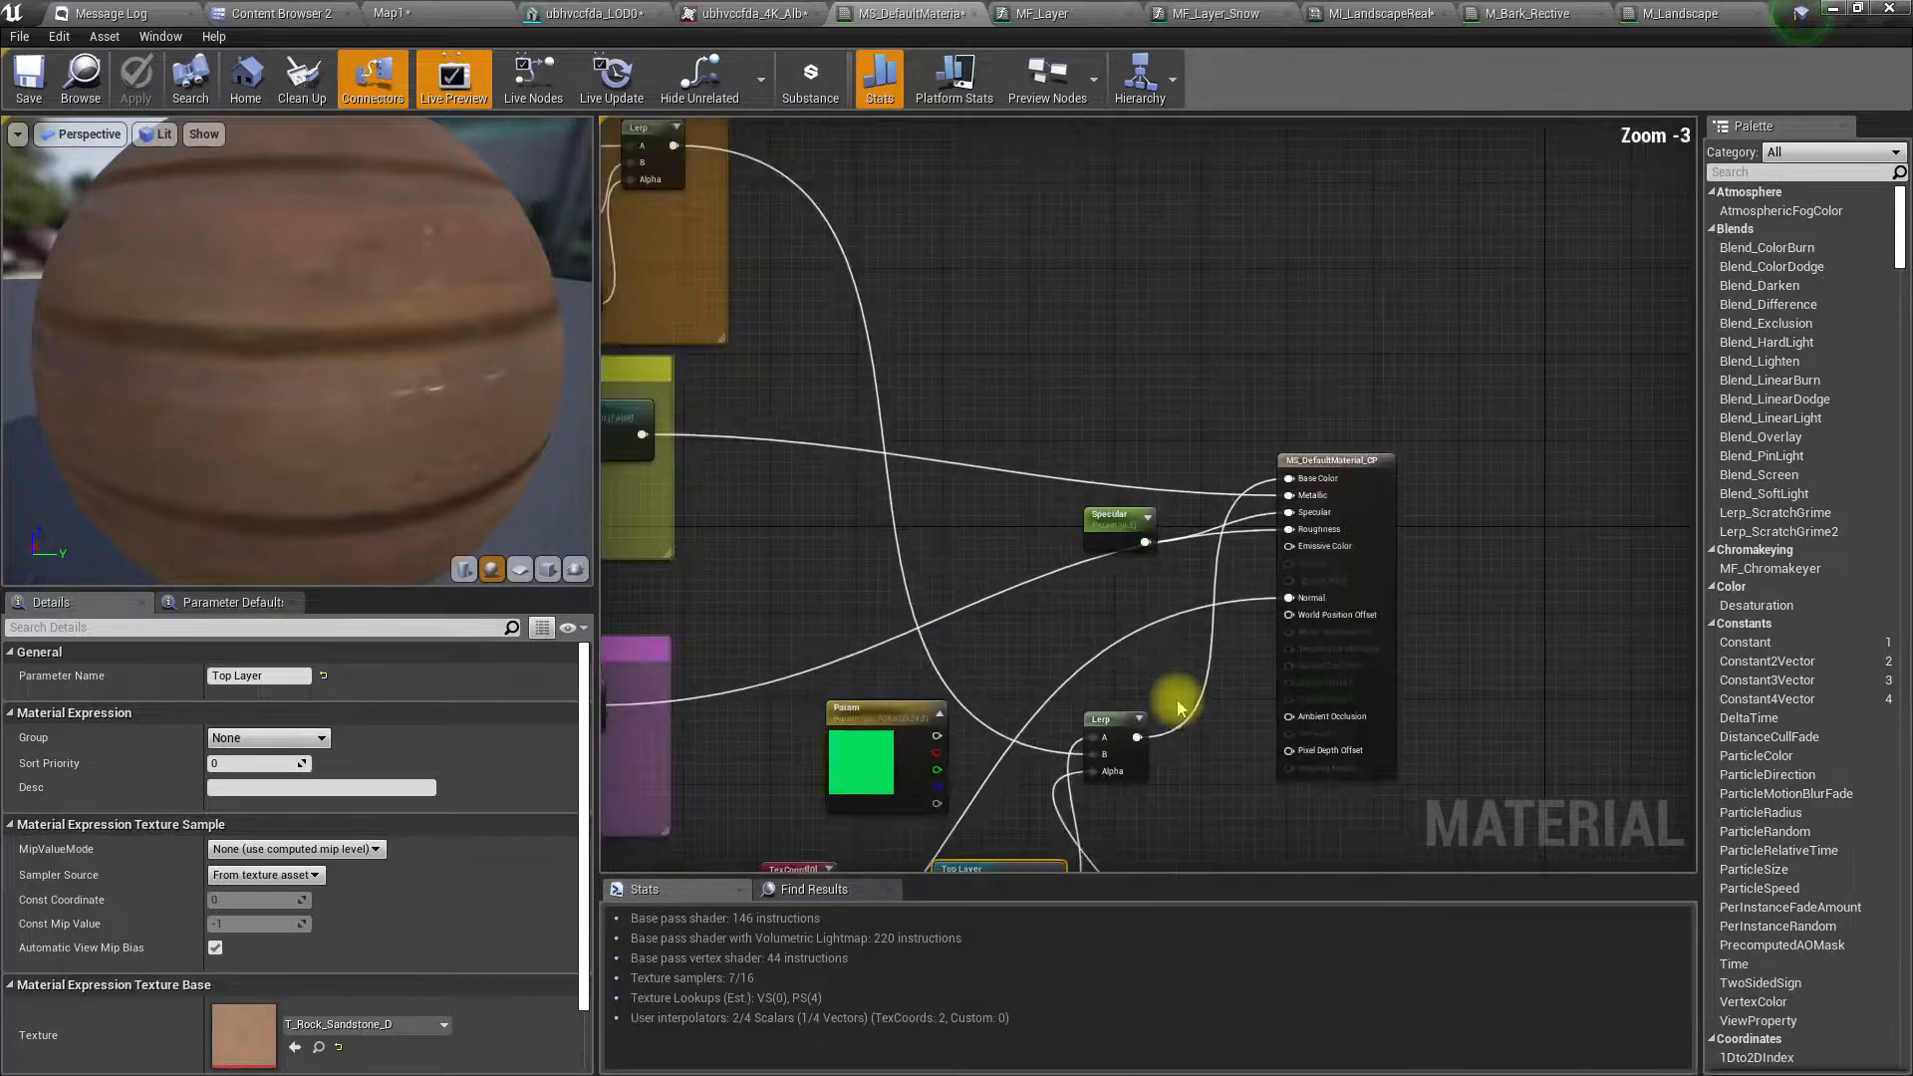
left_click_drag(673, 145, 1319, 482)
left_click(135, 97)
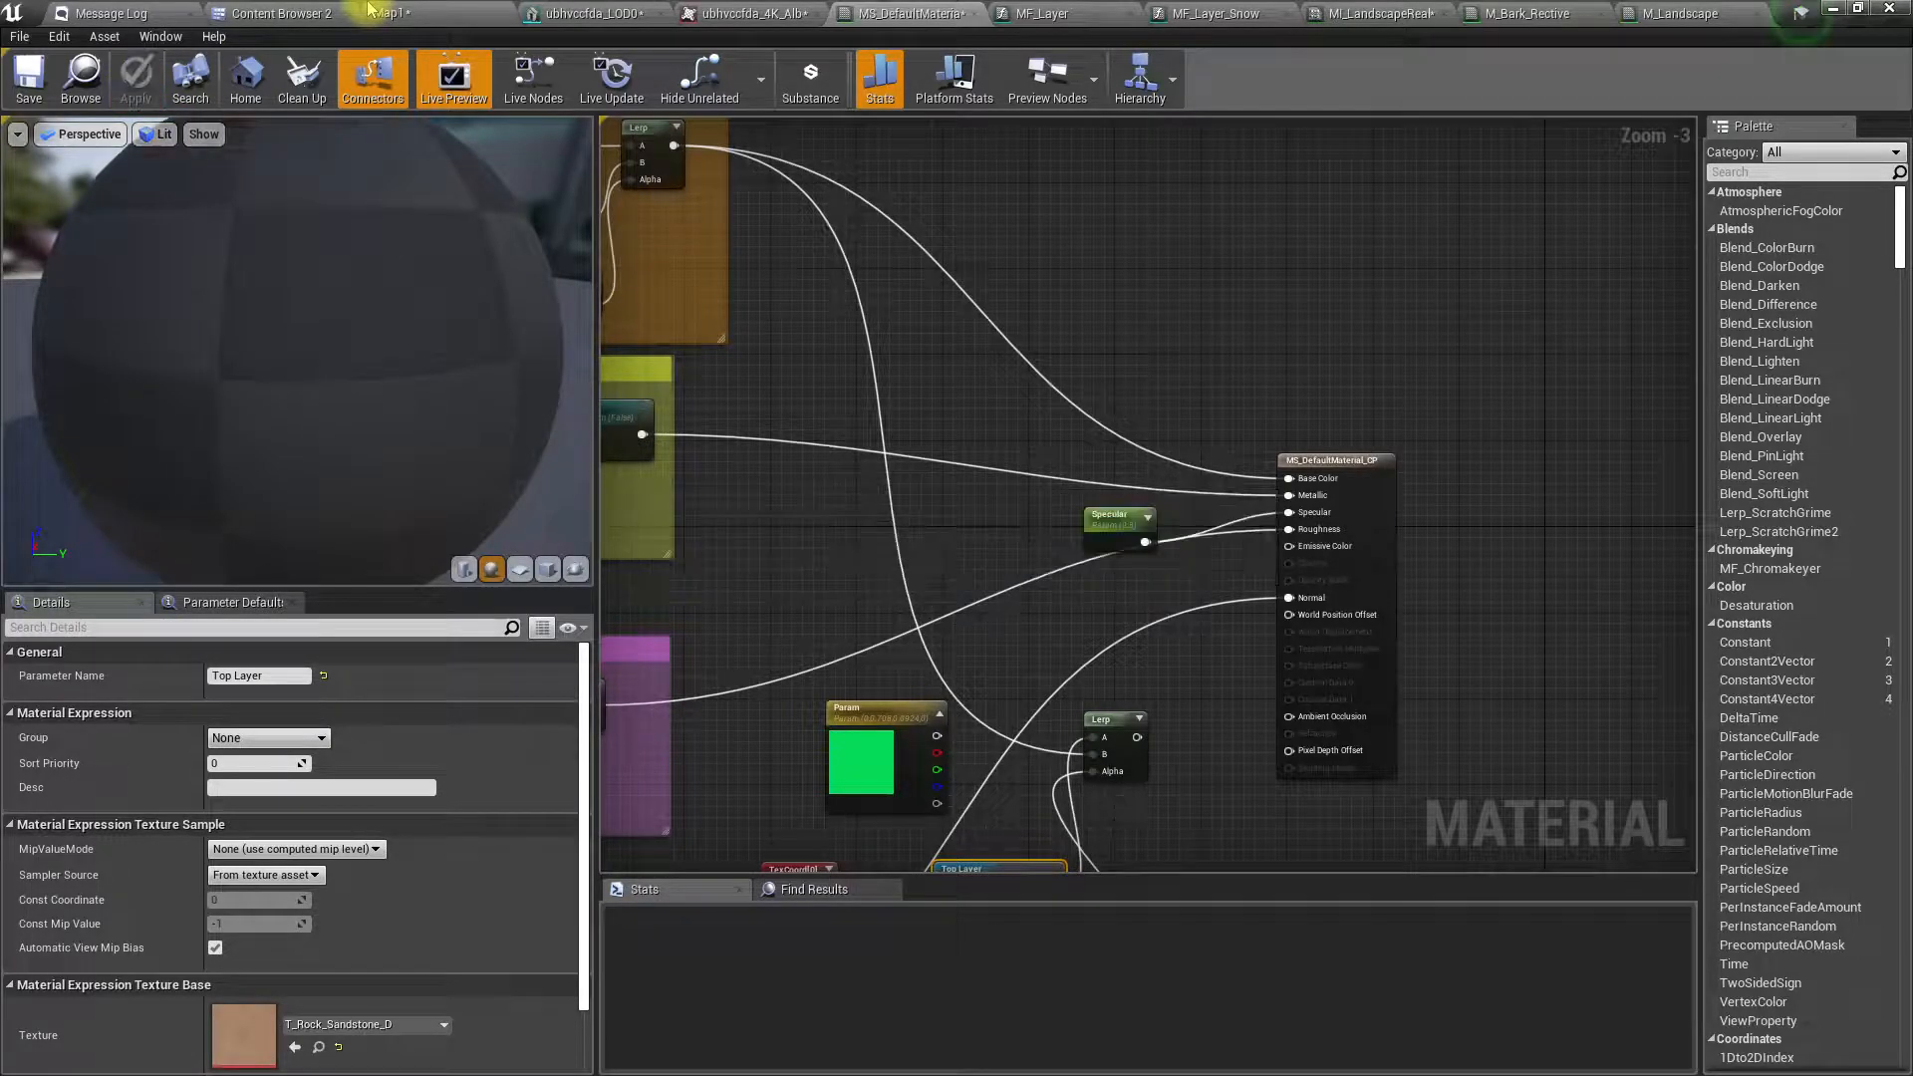
- Return to the Map1 level and inspect the cliffs without the top-layer blend around the statue platform in full-screen view
left_click(371, 12)
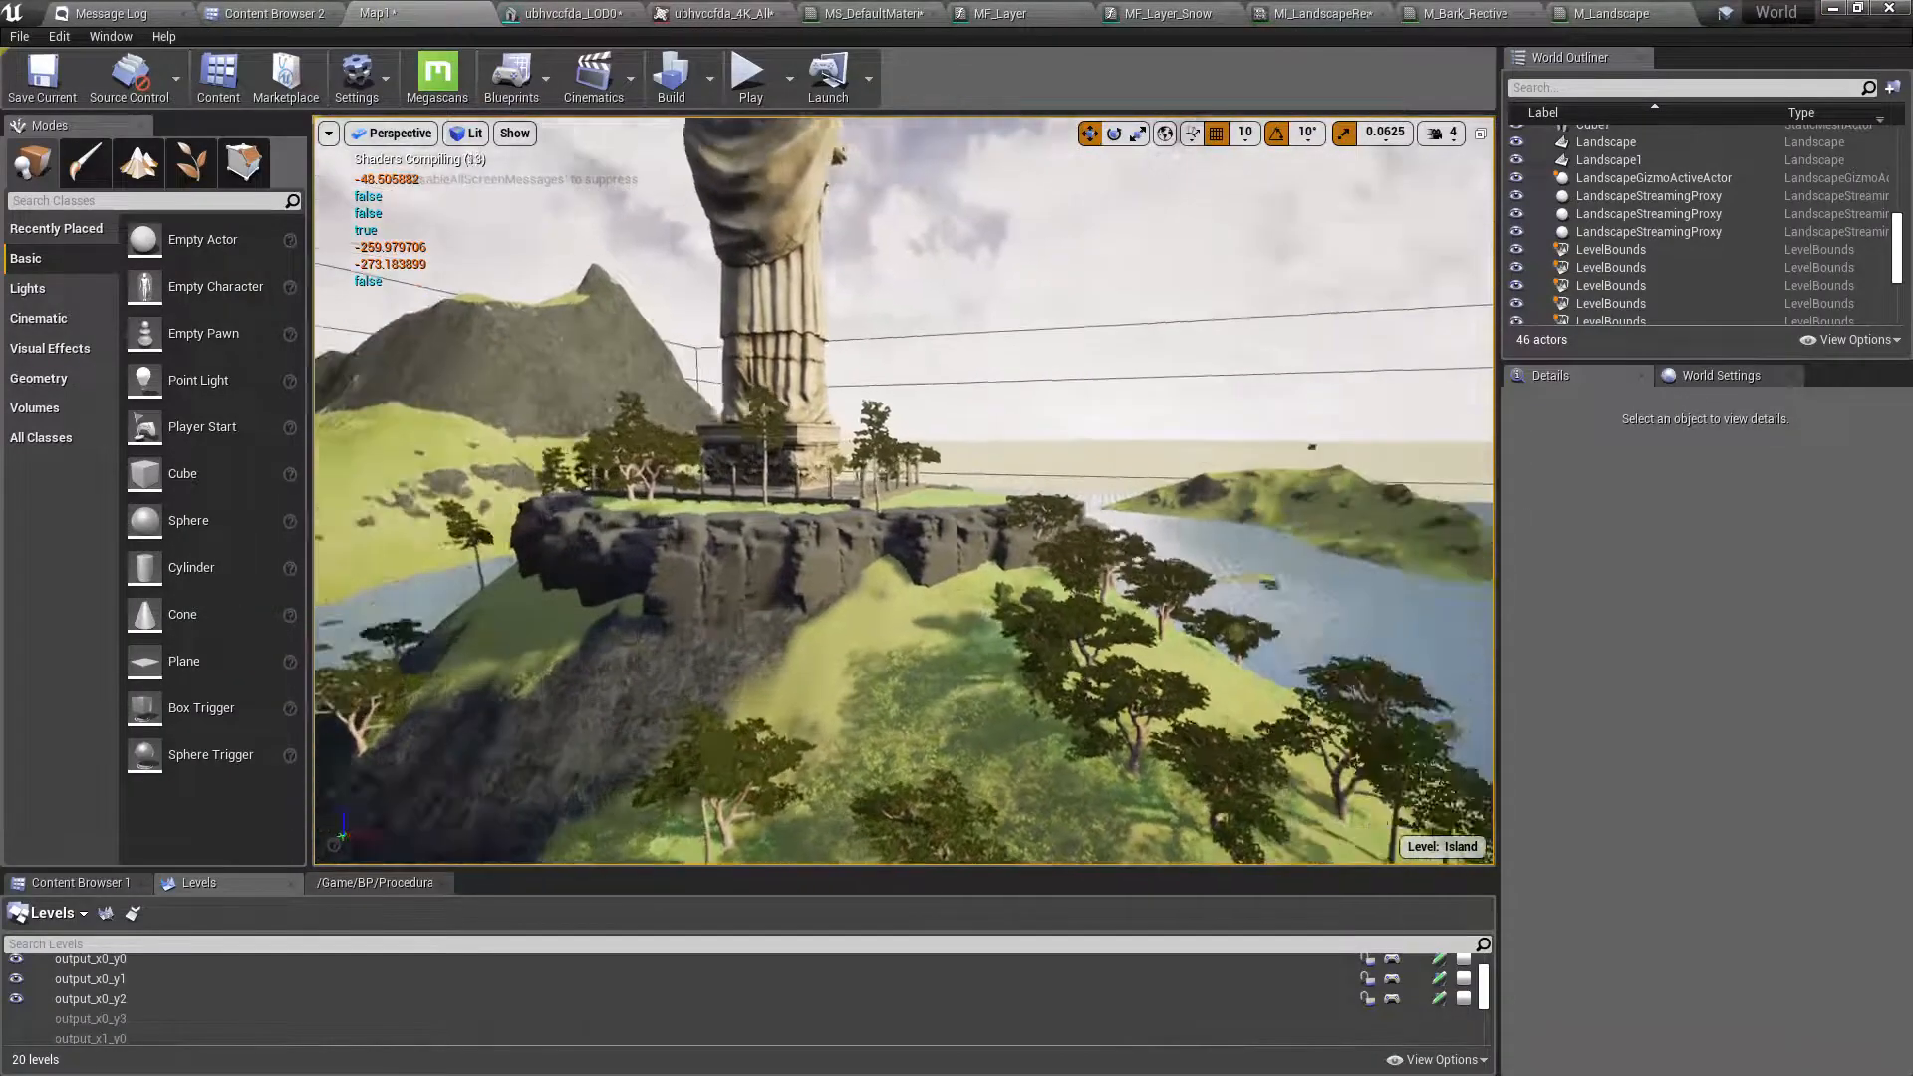
key("w")
right_click_drag(904, 490, 757, 498)
right_click_drag(795, 742, 665, 802)
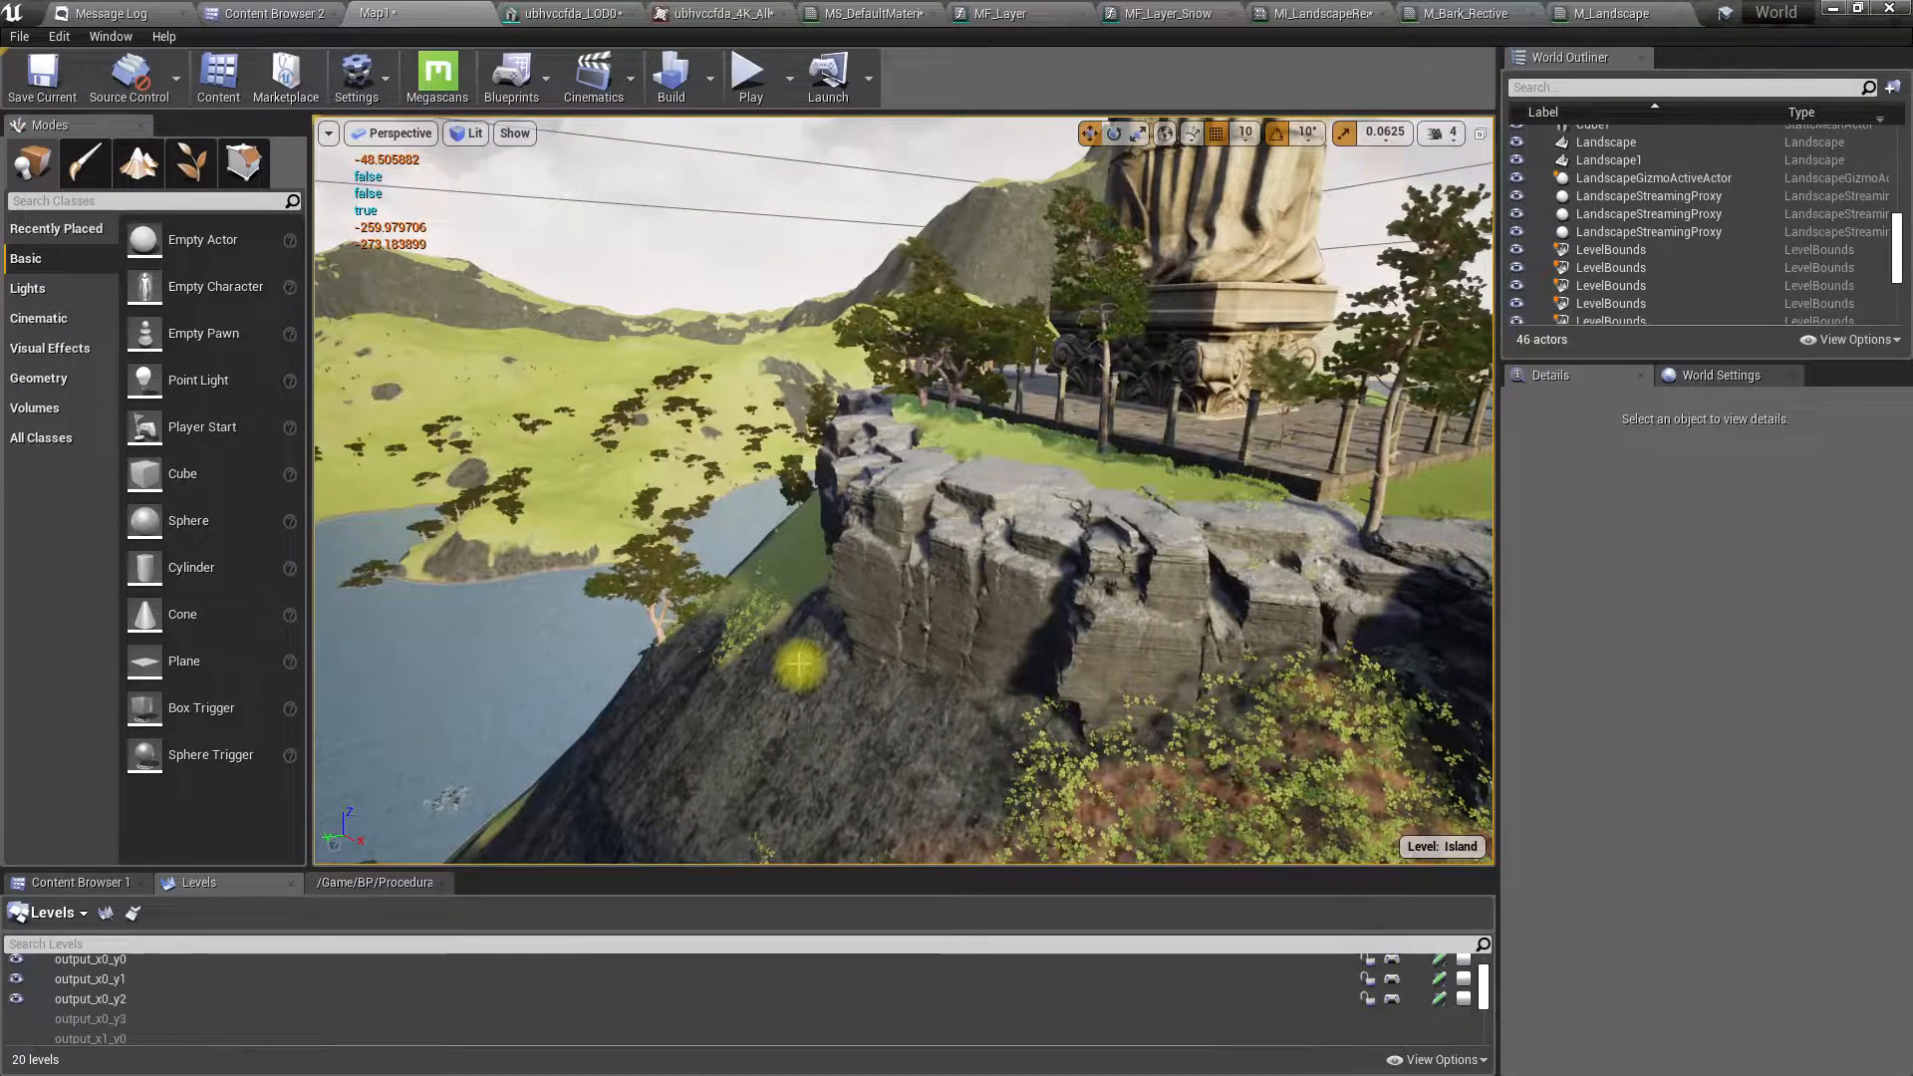
key("F11")
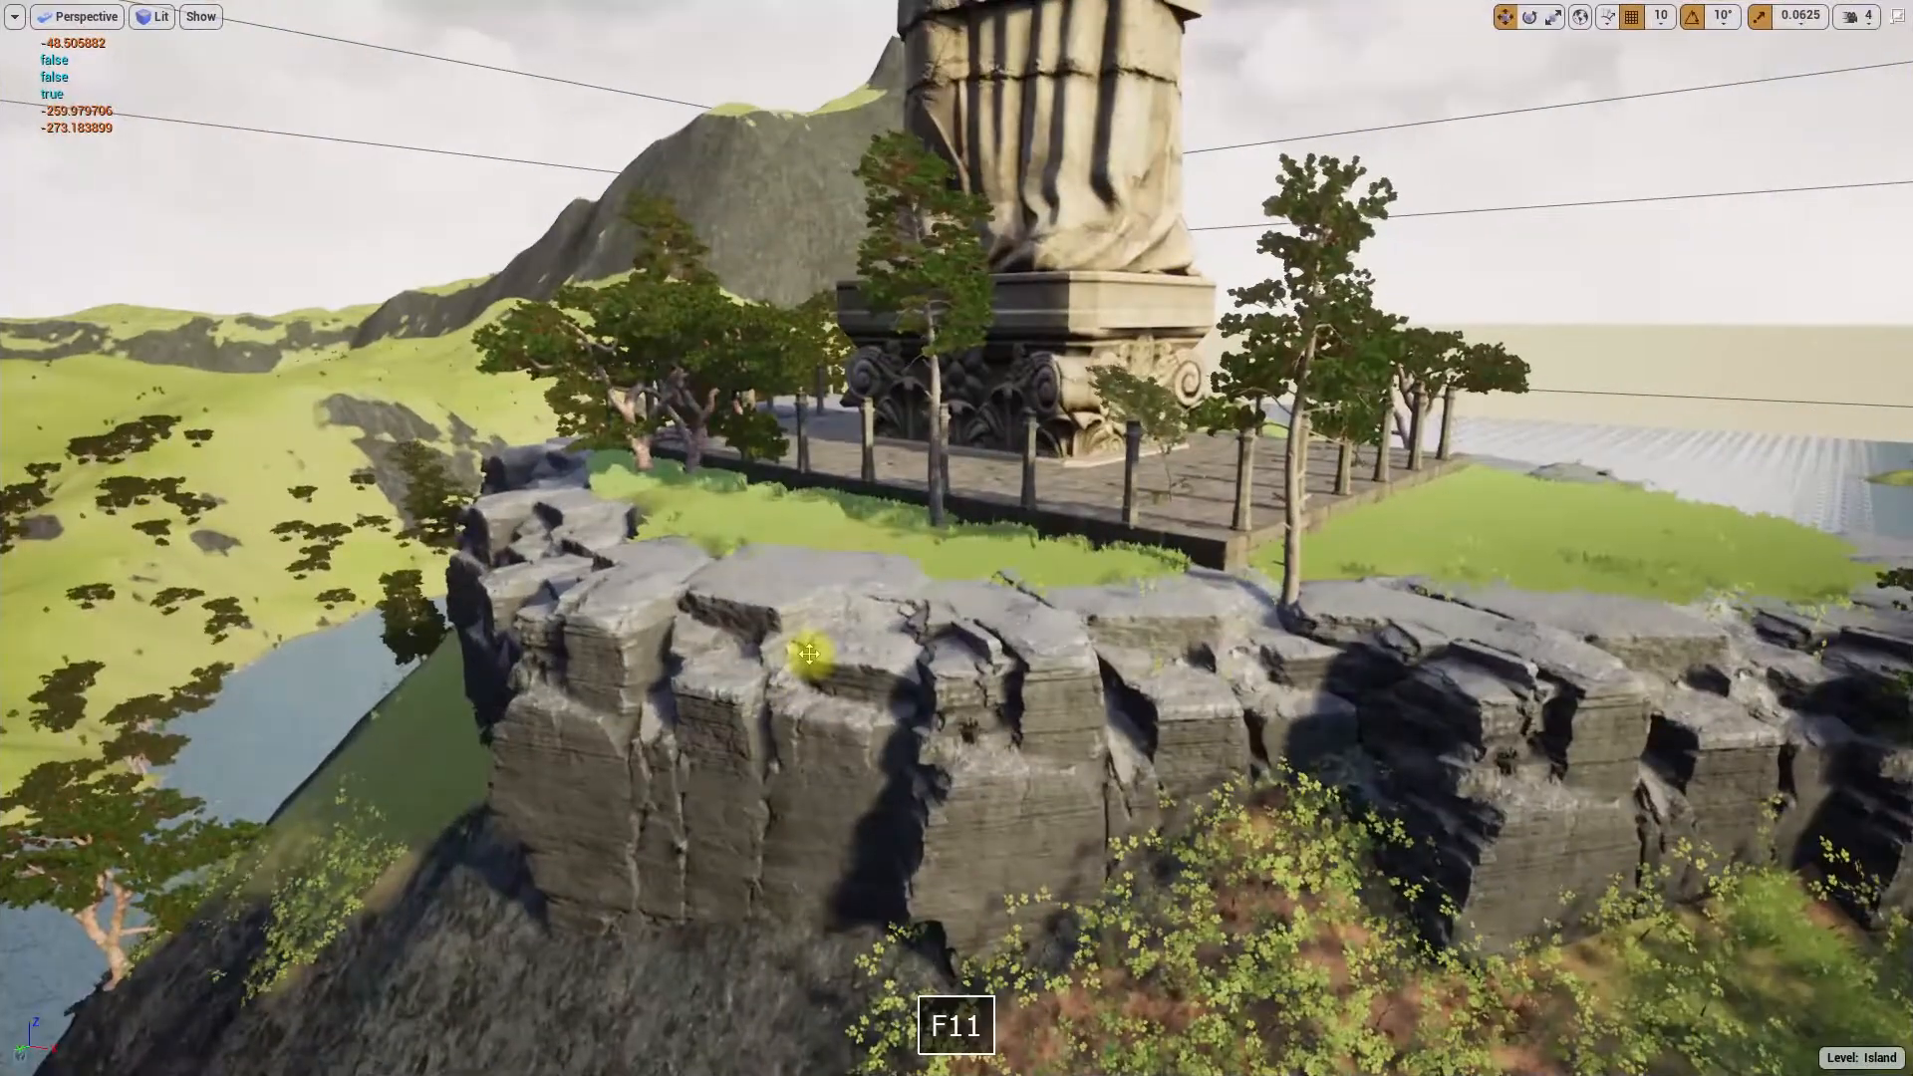